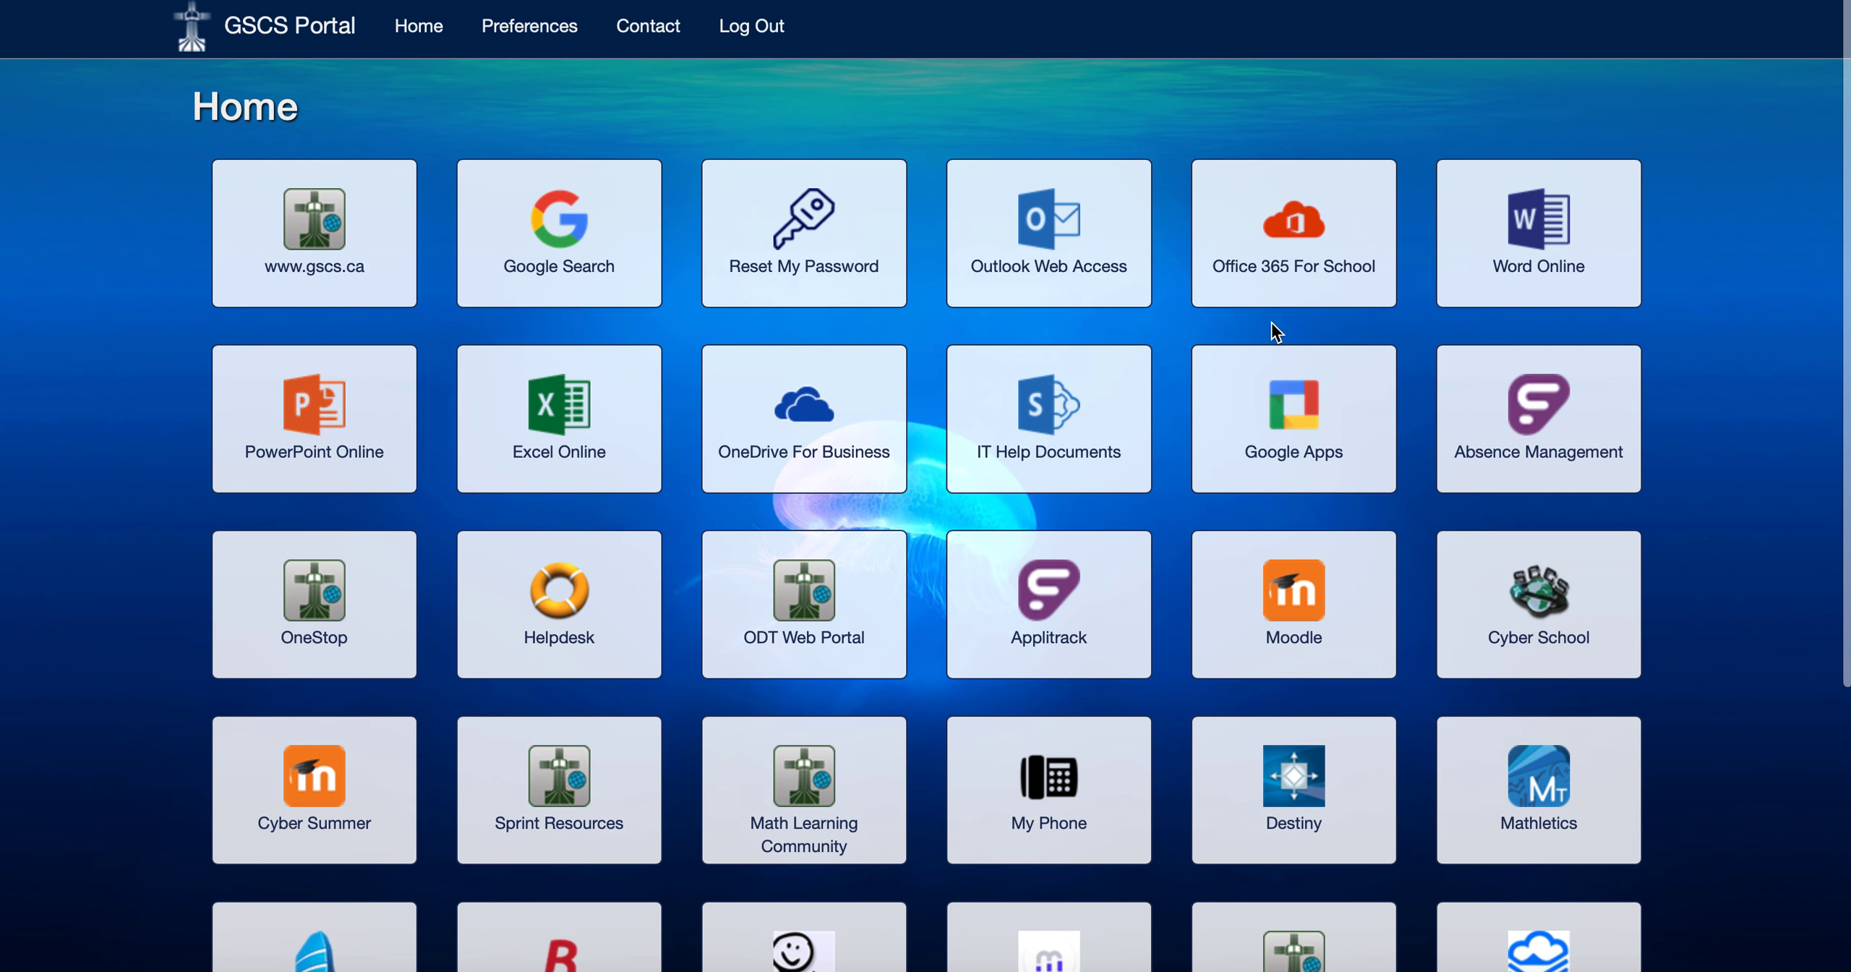
Open Office 365 For School from the portal and launch the Forms app.
{"action": "left_click", "coordinate": [1312, 244]}
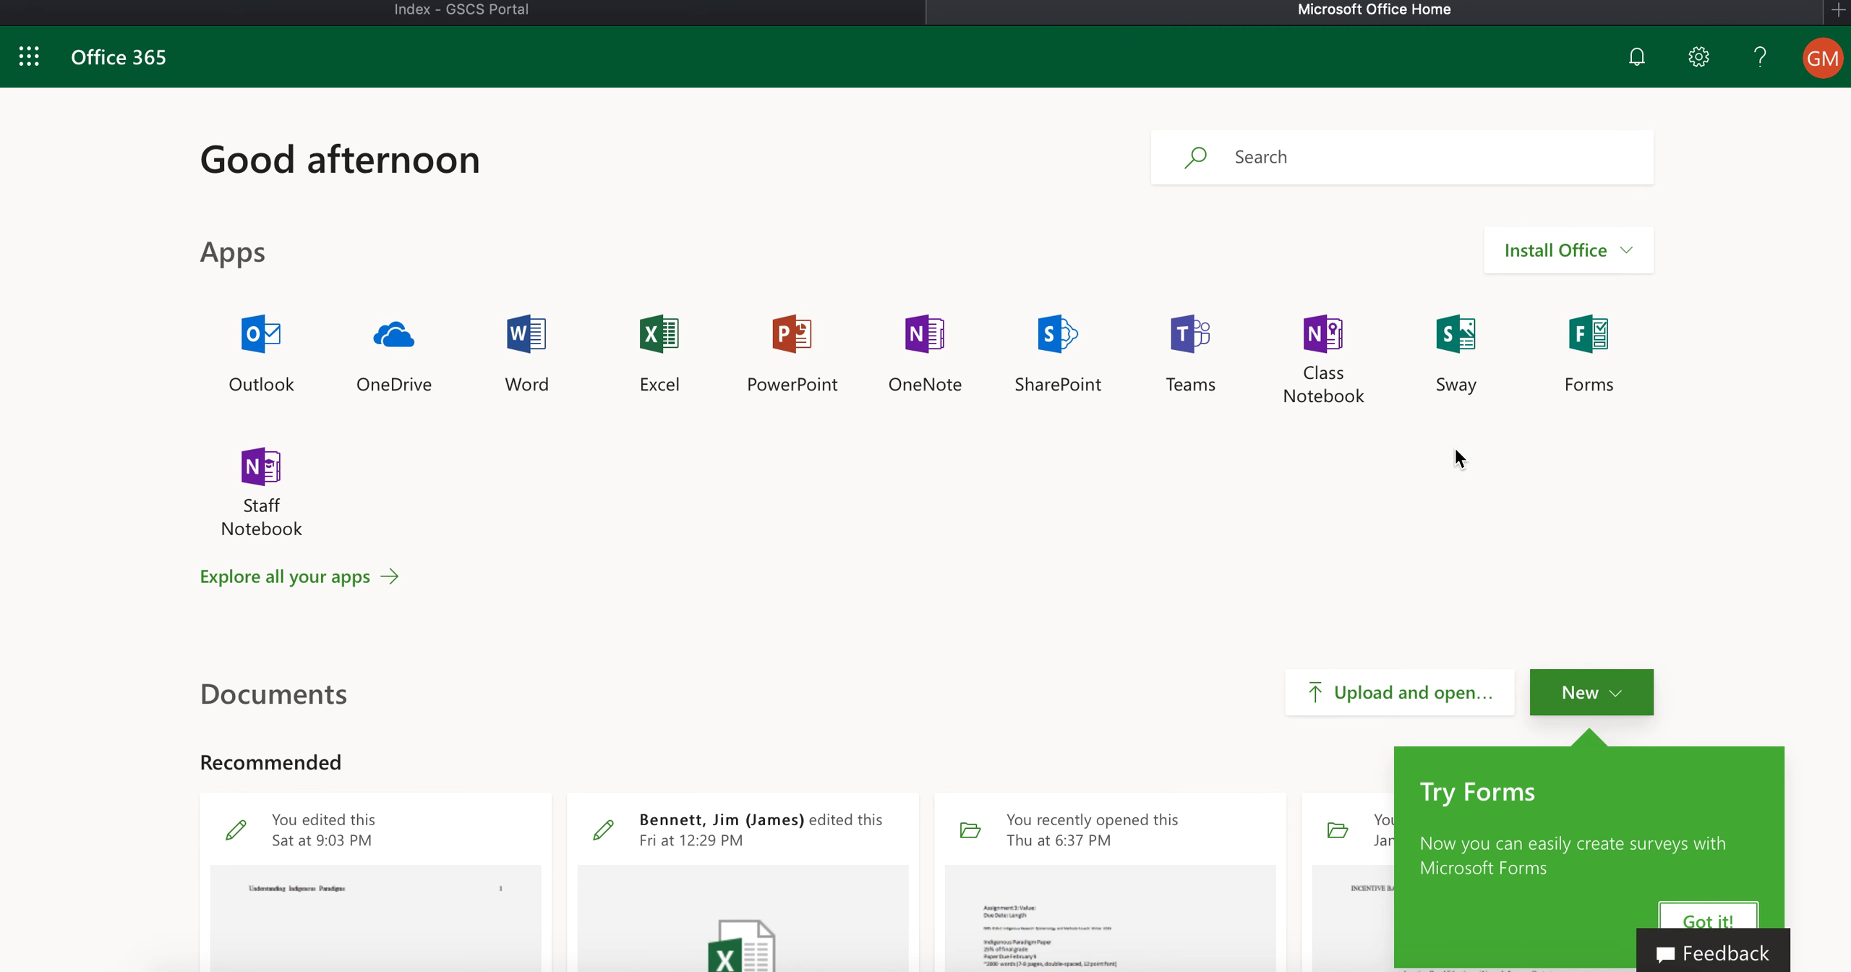
{"action": "left_click", "coordinate": [1586, 357]}
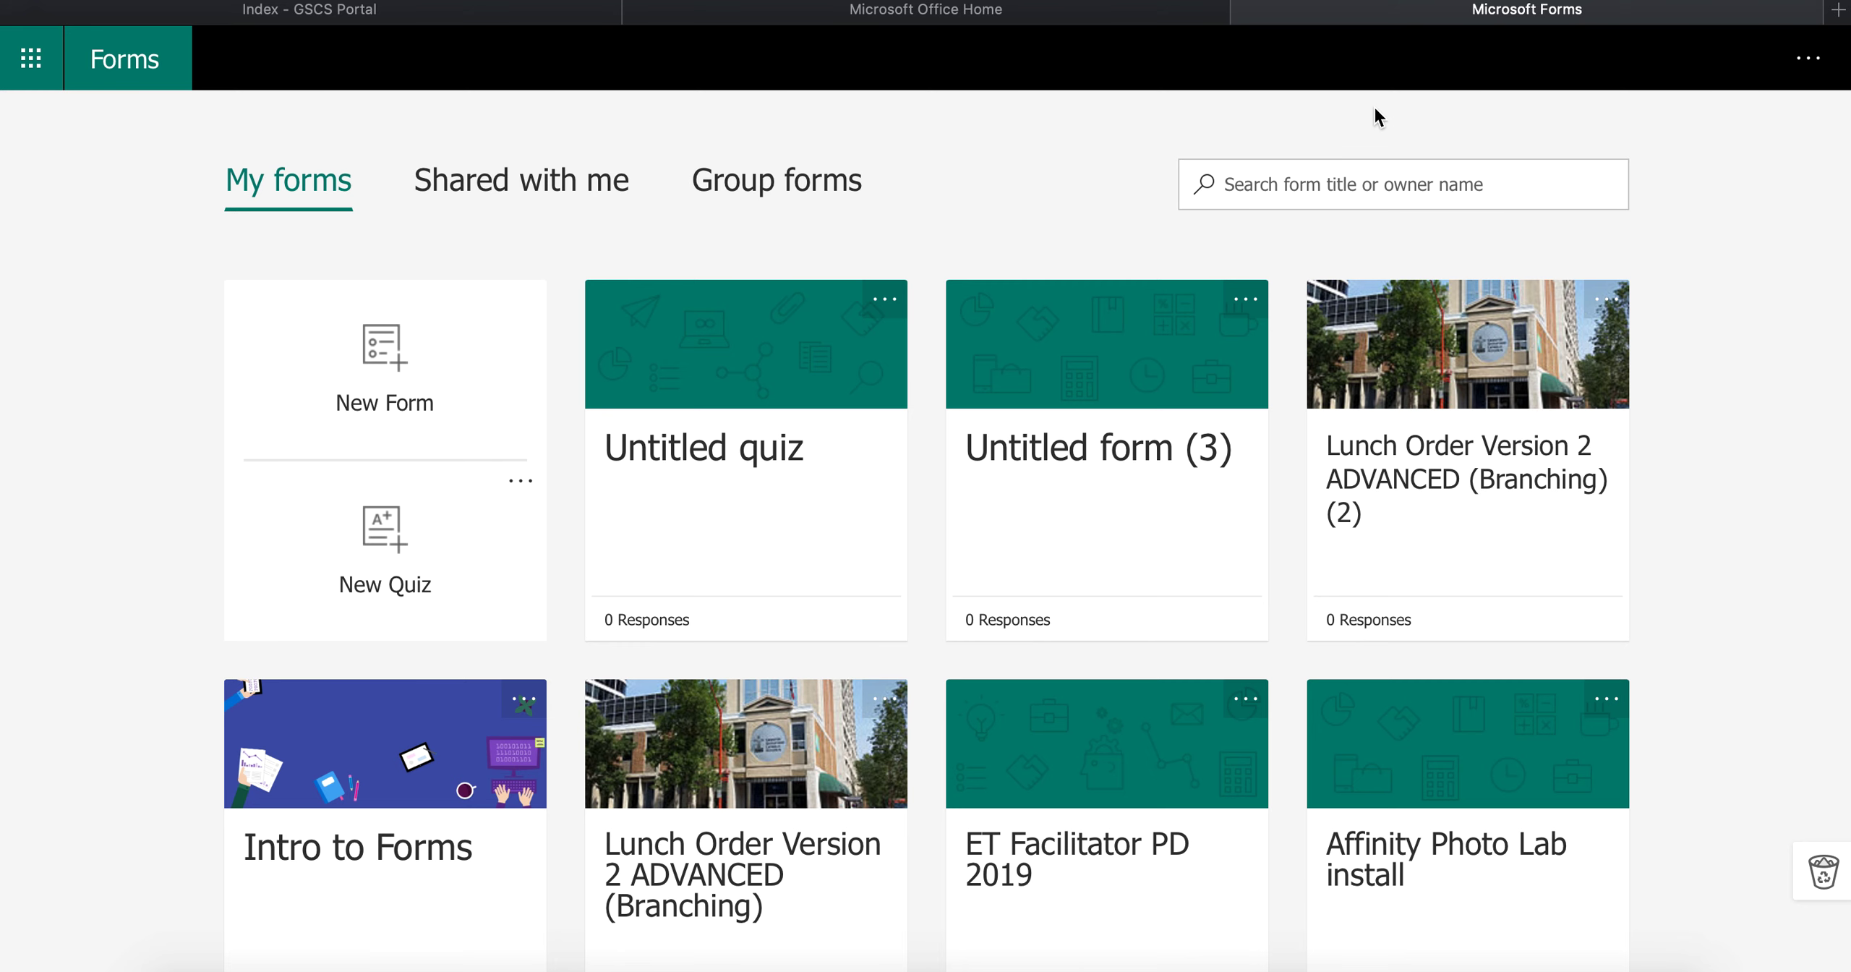
Look through the existing forms and quizzes listed under My forms.
{"action": "scroll", "coordinate": [1440, 116], "scroll_direction": "down", "scroll_amount": 3}
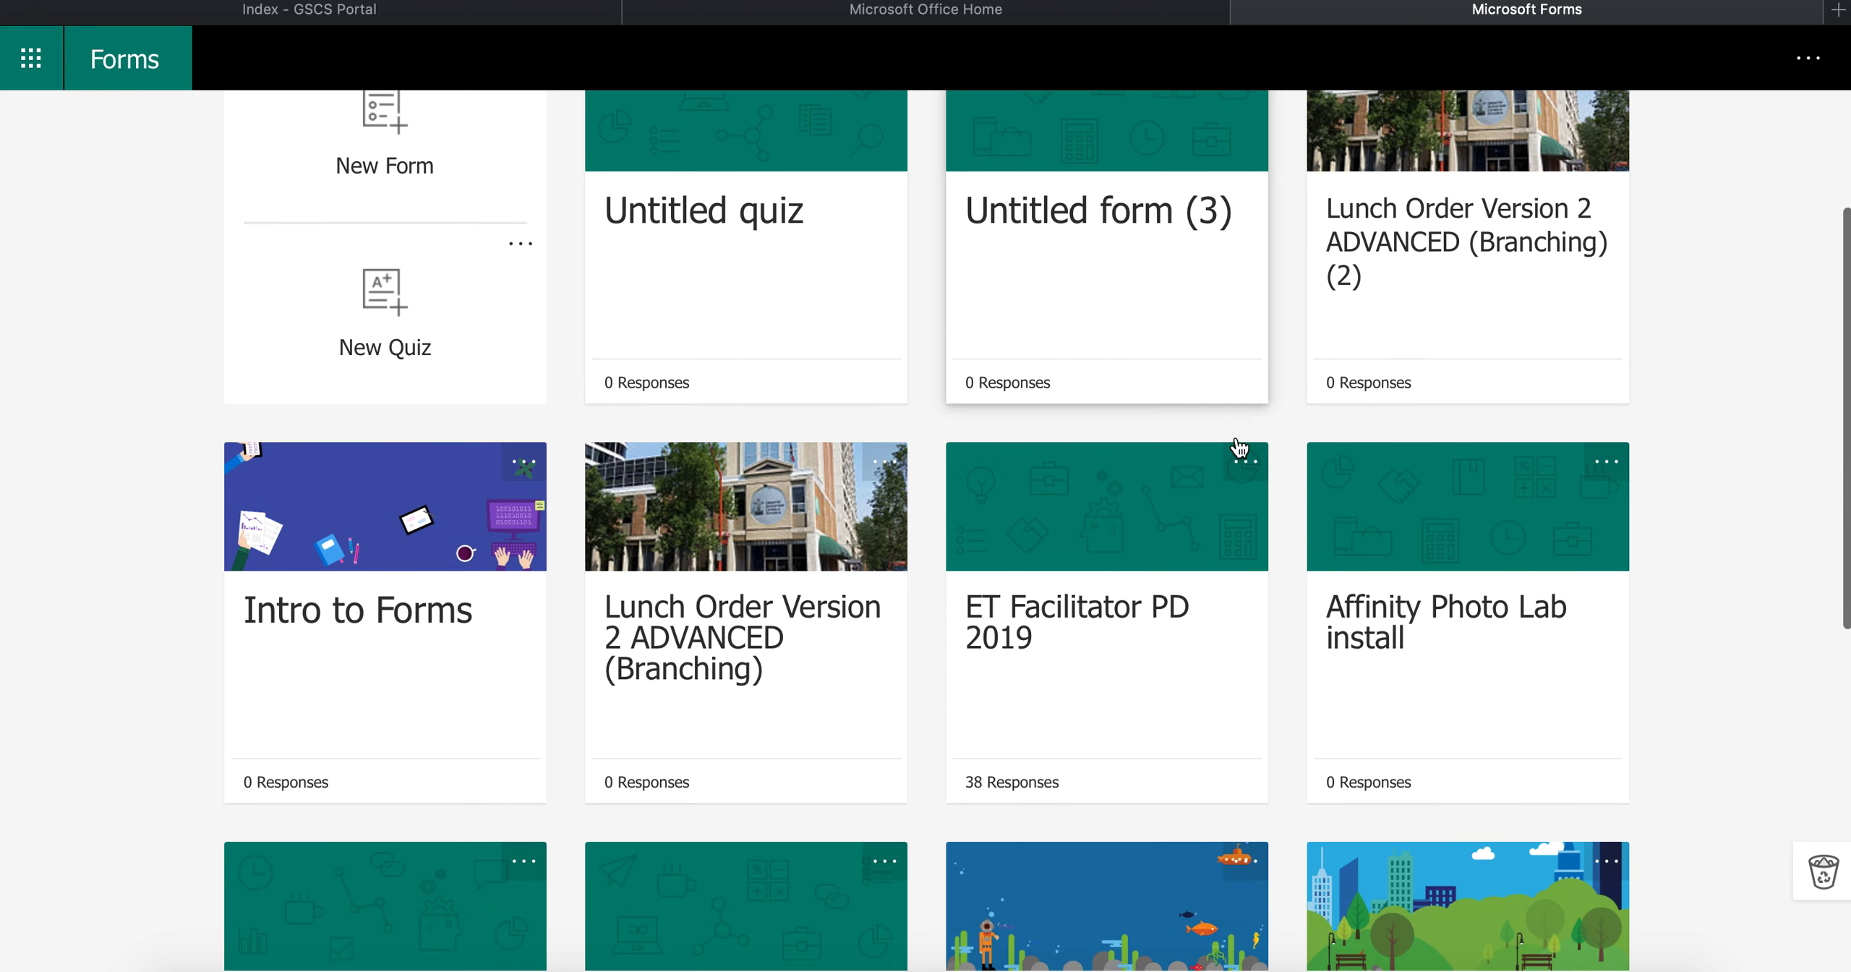
{"action": "scroll", "coordinate": [1236, 448], "scroll_direction": "down", "scroll_amount": 2}
{"action": "scroll", "coordinate": [1238, 448], "scroll_direction": "down", "scroll_amount": 10}
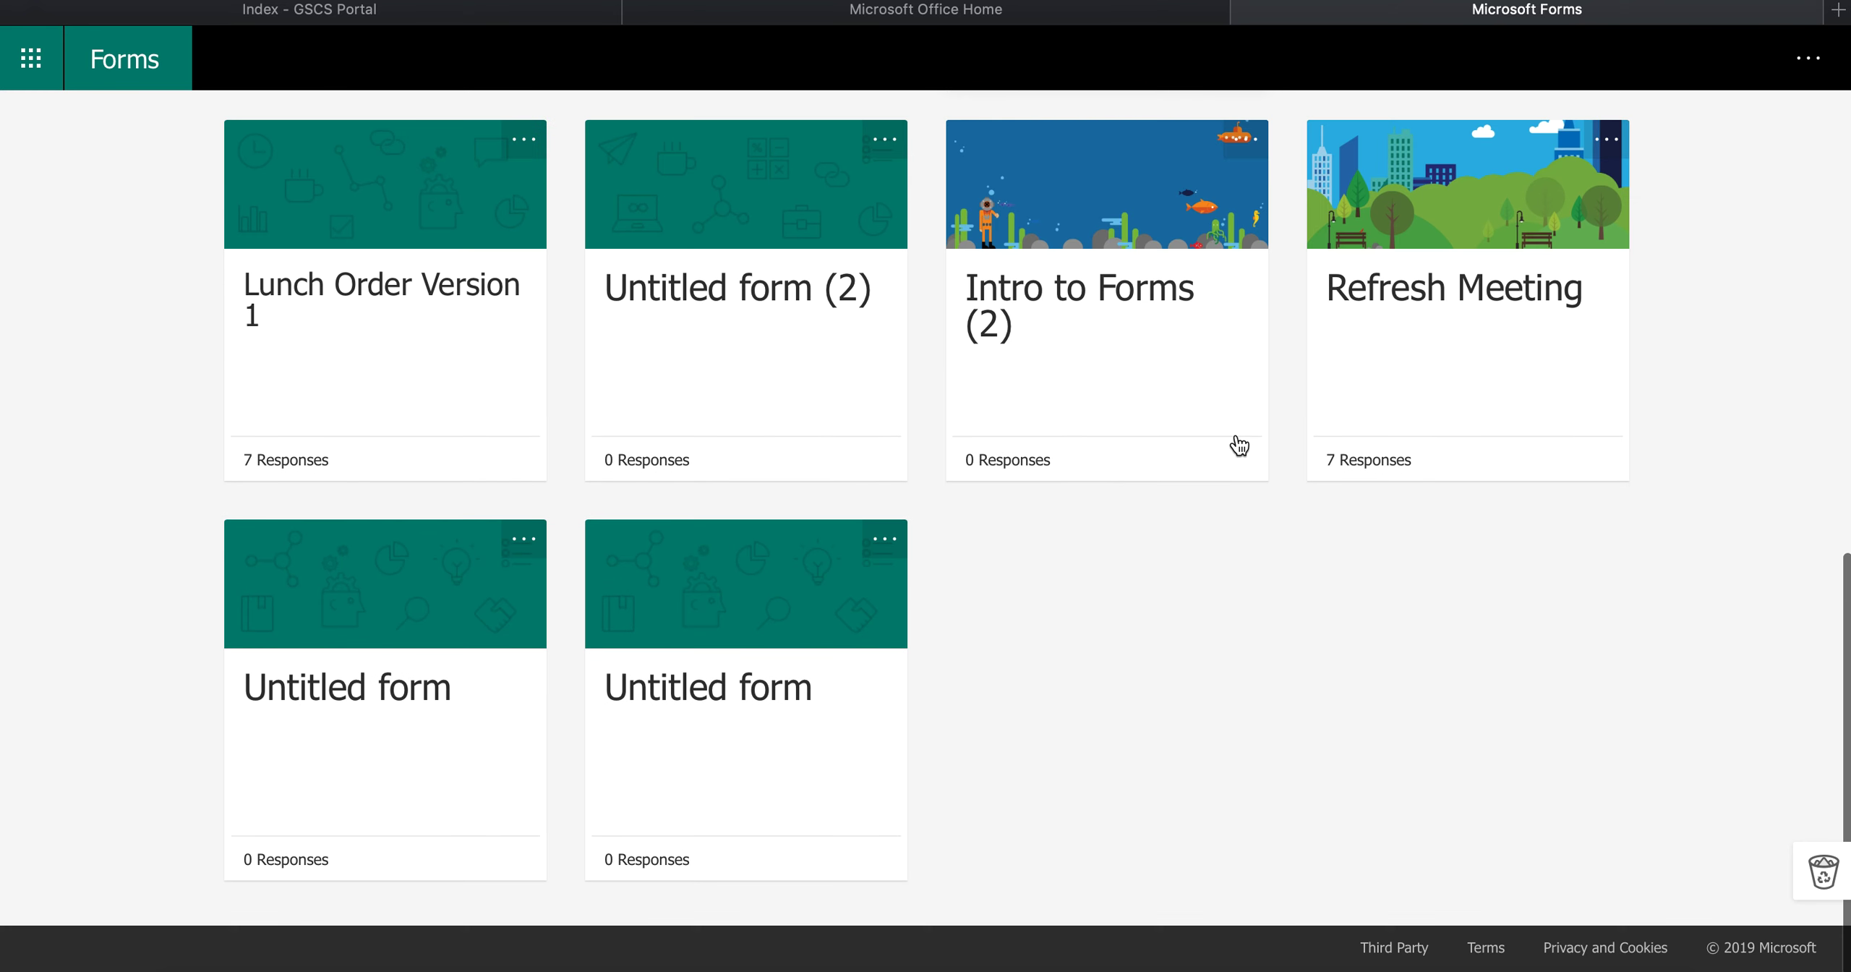
{"action": "scroll", "coordinate": [994, 502], "scroll_direction": "up", "scroll_amount": 15}
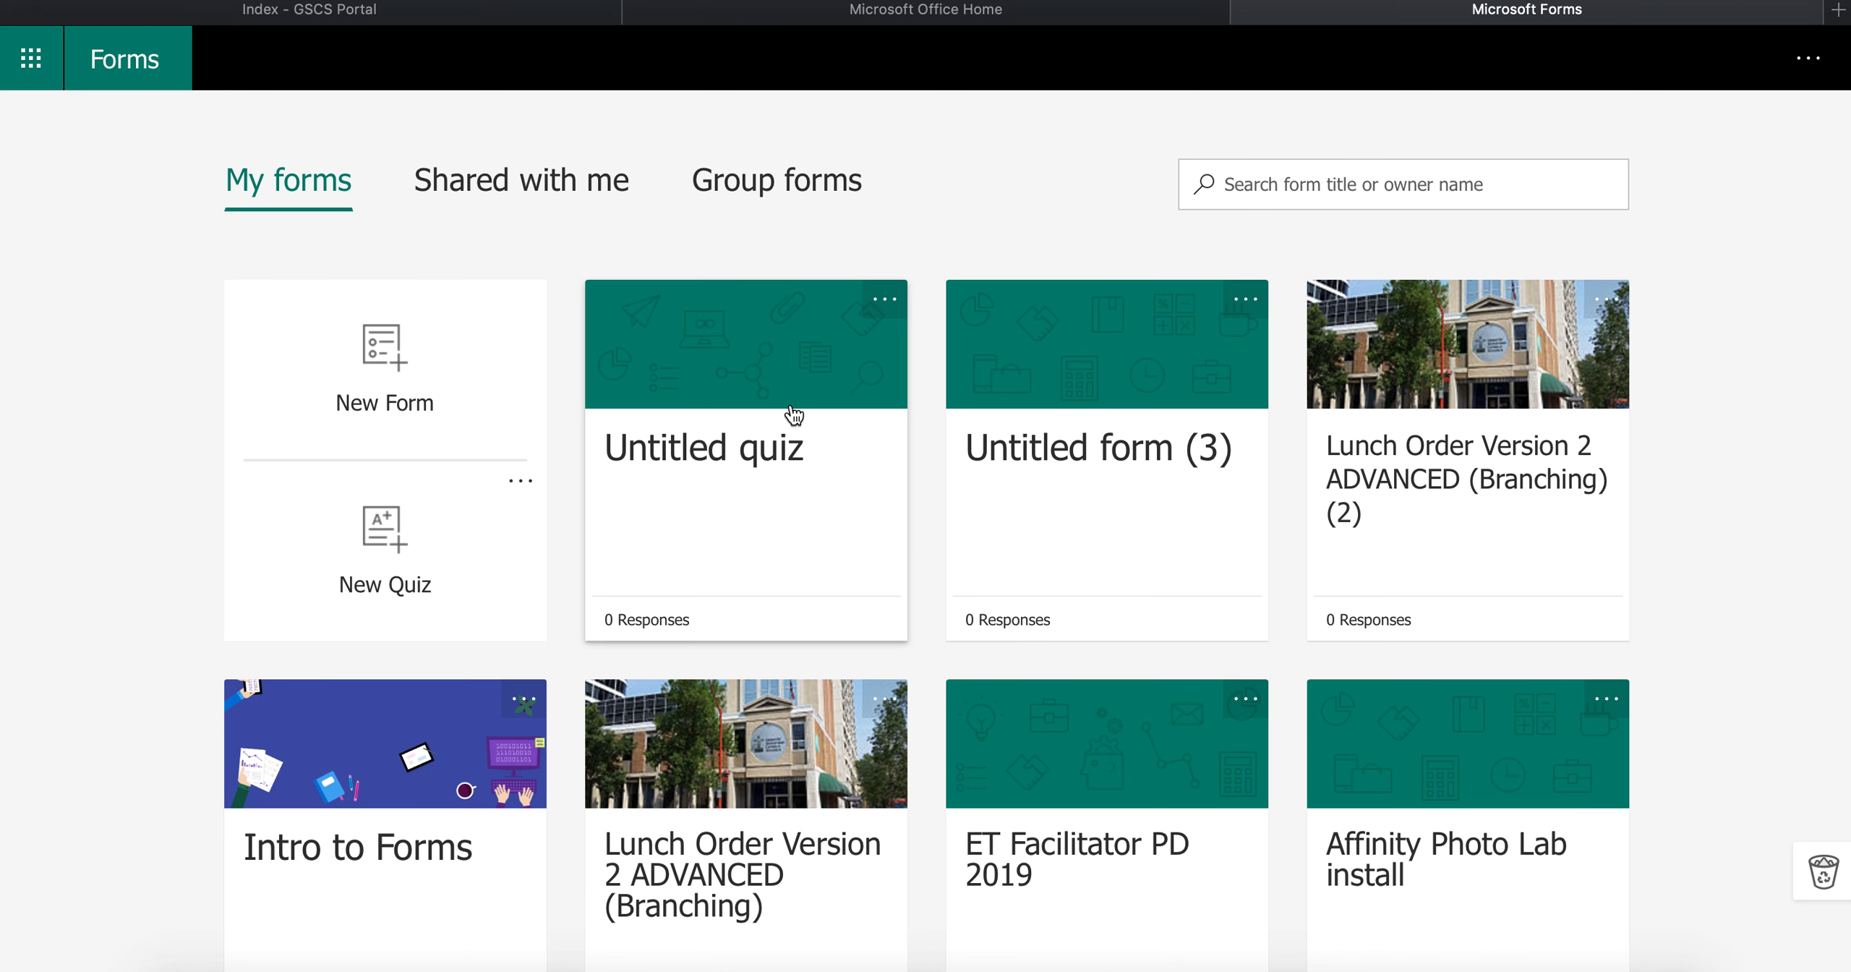
{"action": "scroll", "coordinate": [794, 414], "scroll_direction": "down", "scroll_amount": 1}
{"action": "scroll", "coordinate": [794, 414], "scroll_direction": "down", "scroll_amount": 2}
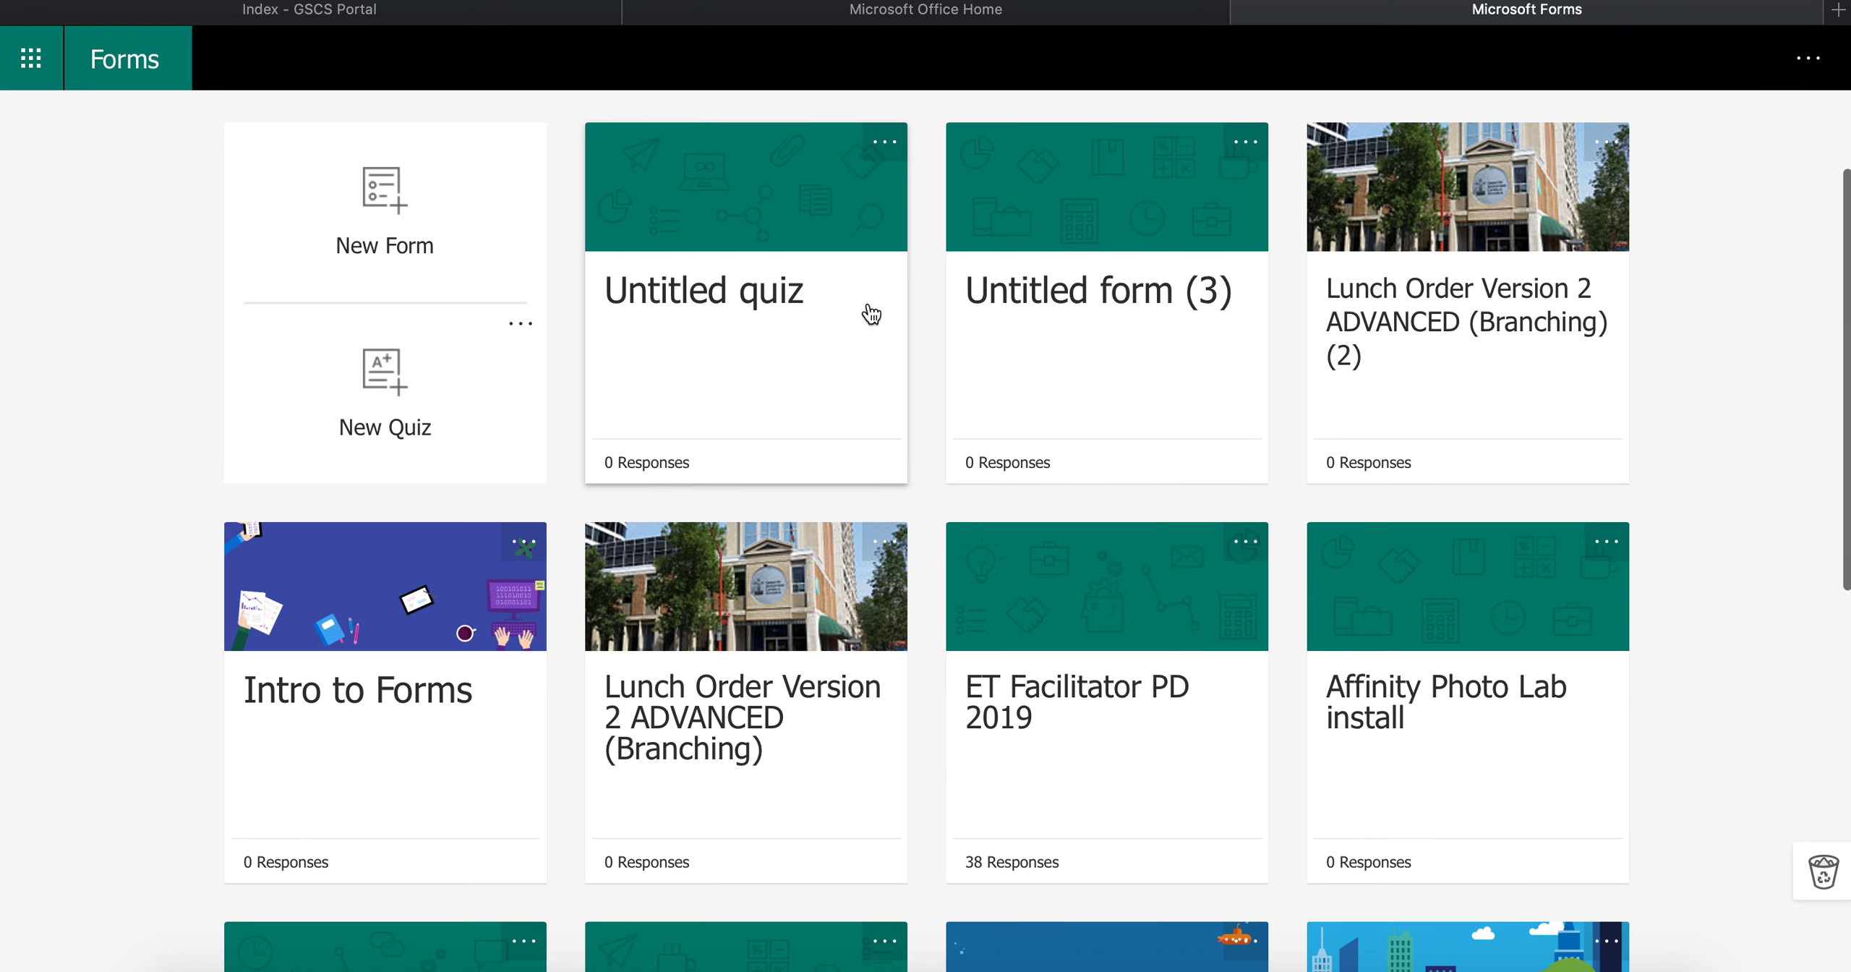
{"action": "scroll", "coordinate": [913, 273], "scroll_direction": "up", "scroll_amount": 3}
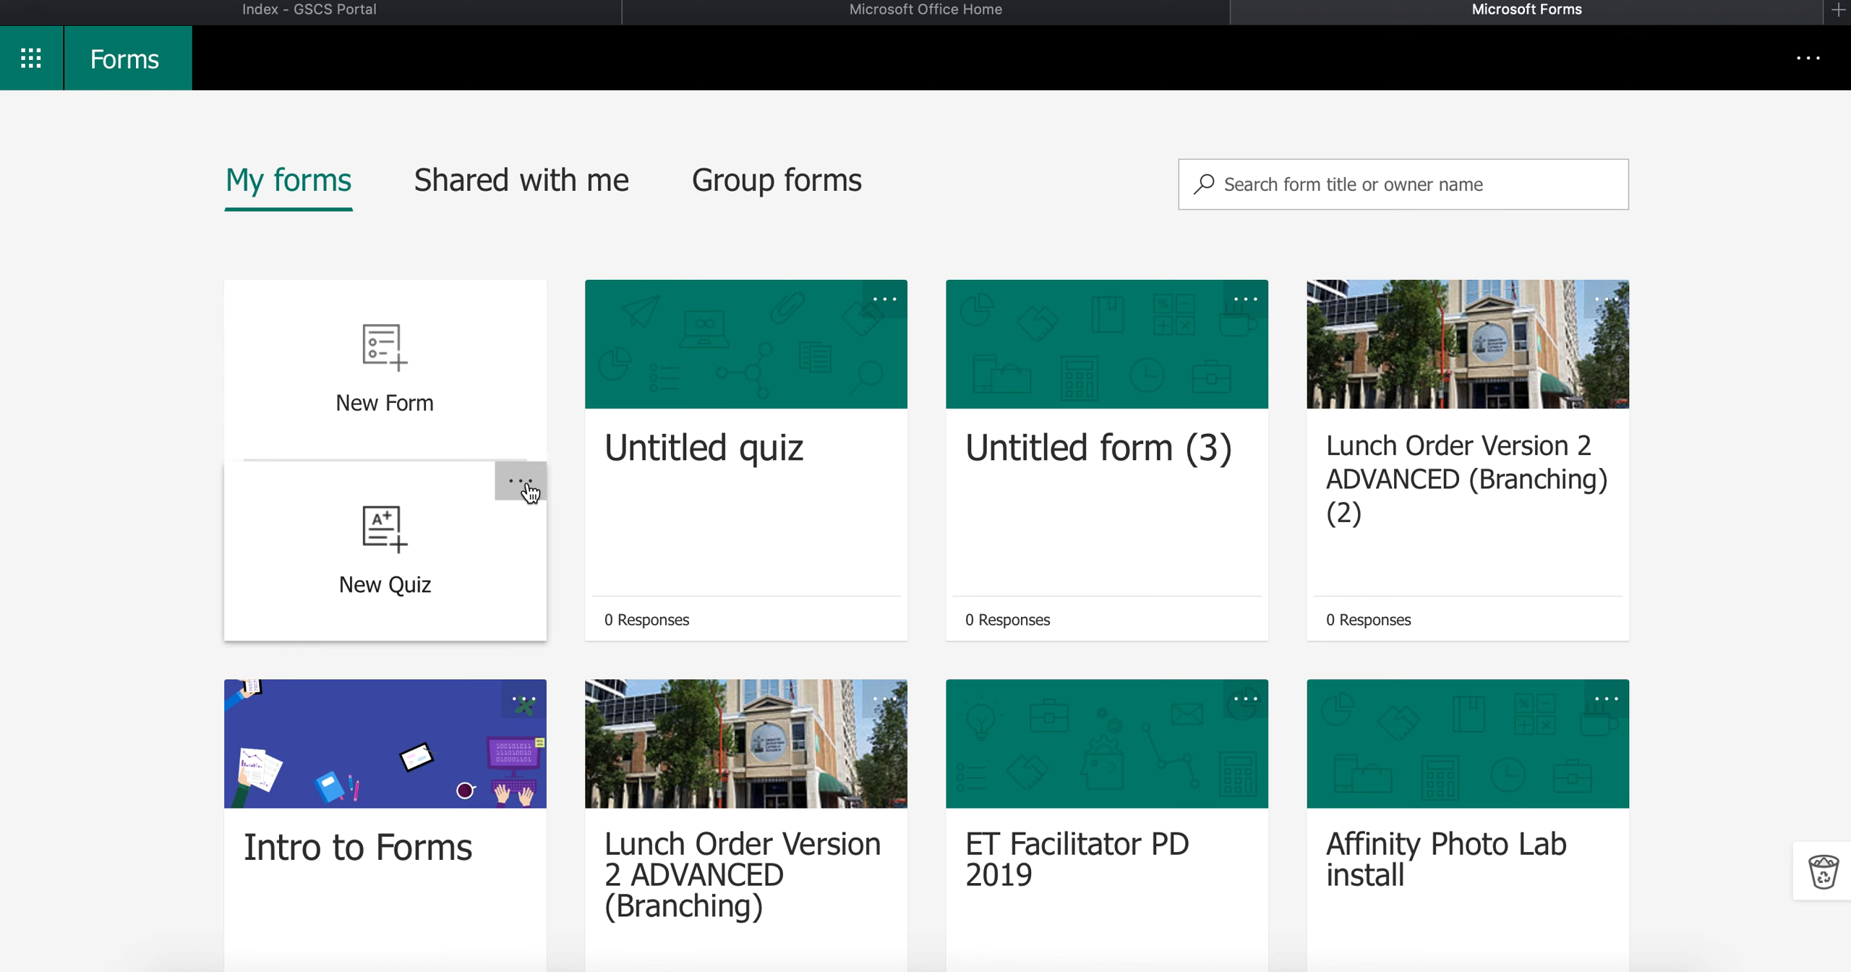
Show the extra options for New Quiz and the account options with feedback, help and sign-out.
{"action": "left_click", "coordinate": [494, 604]}
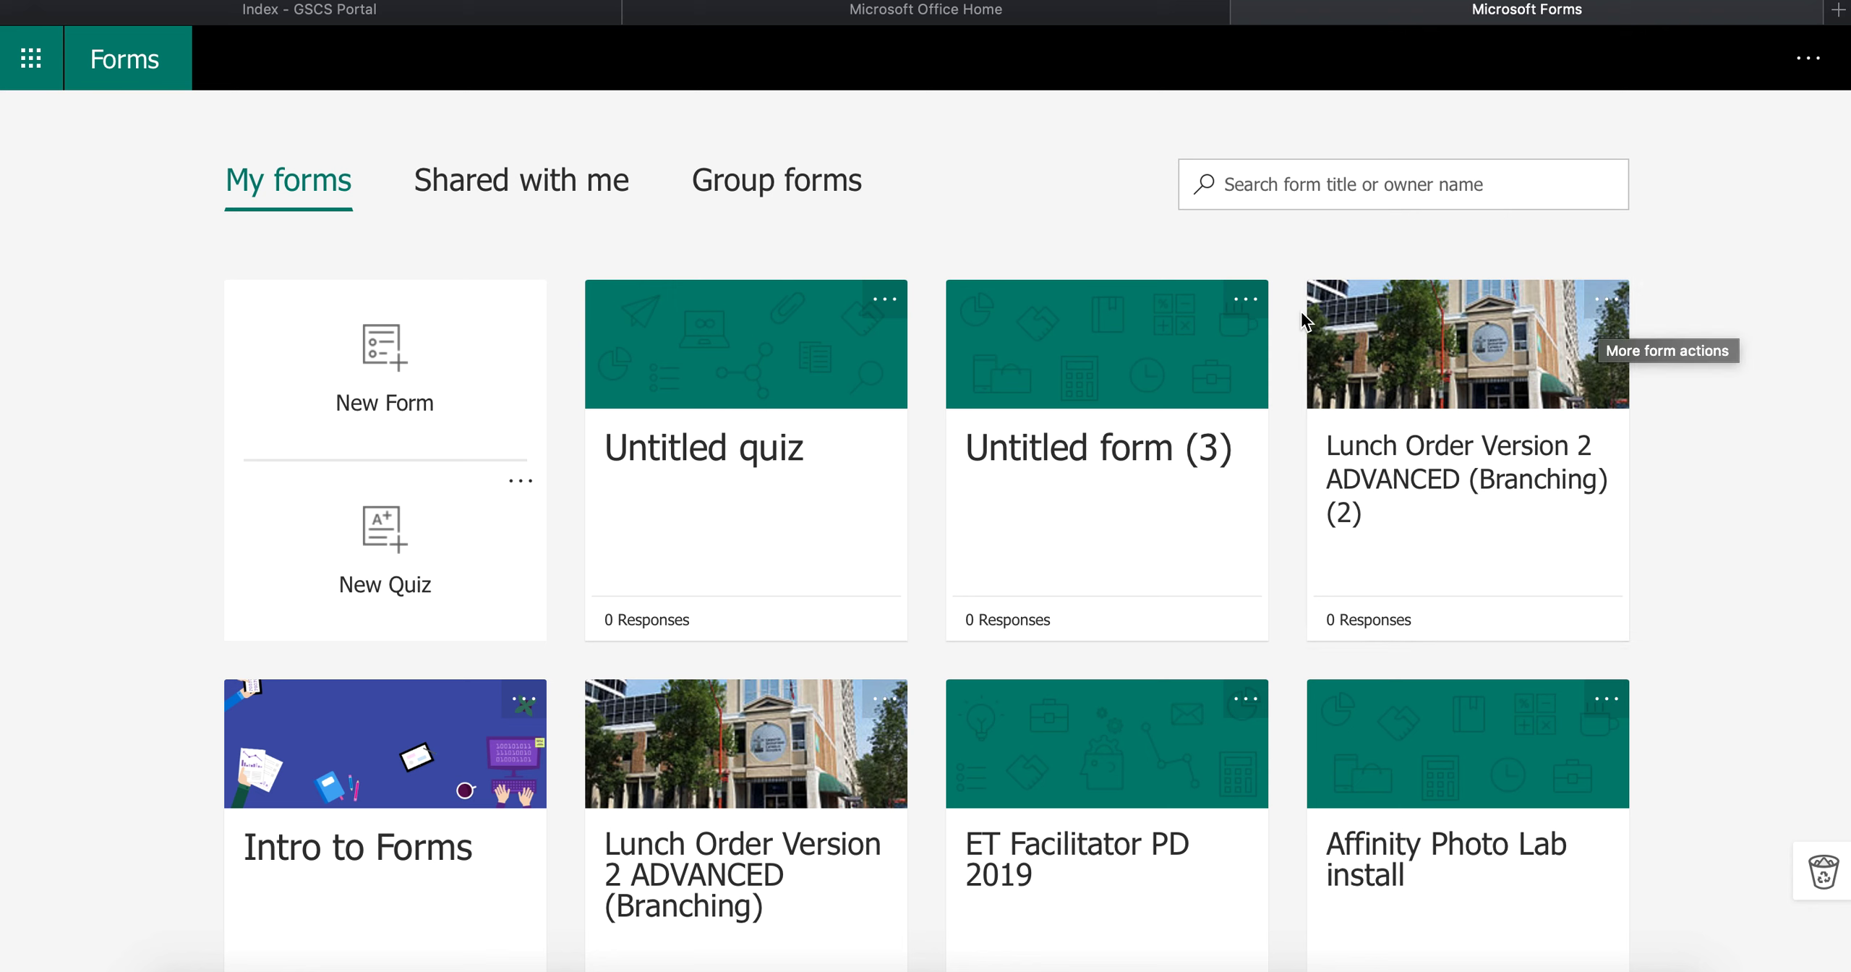
{"action": "left_click", "coordinate": [527, 502]}
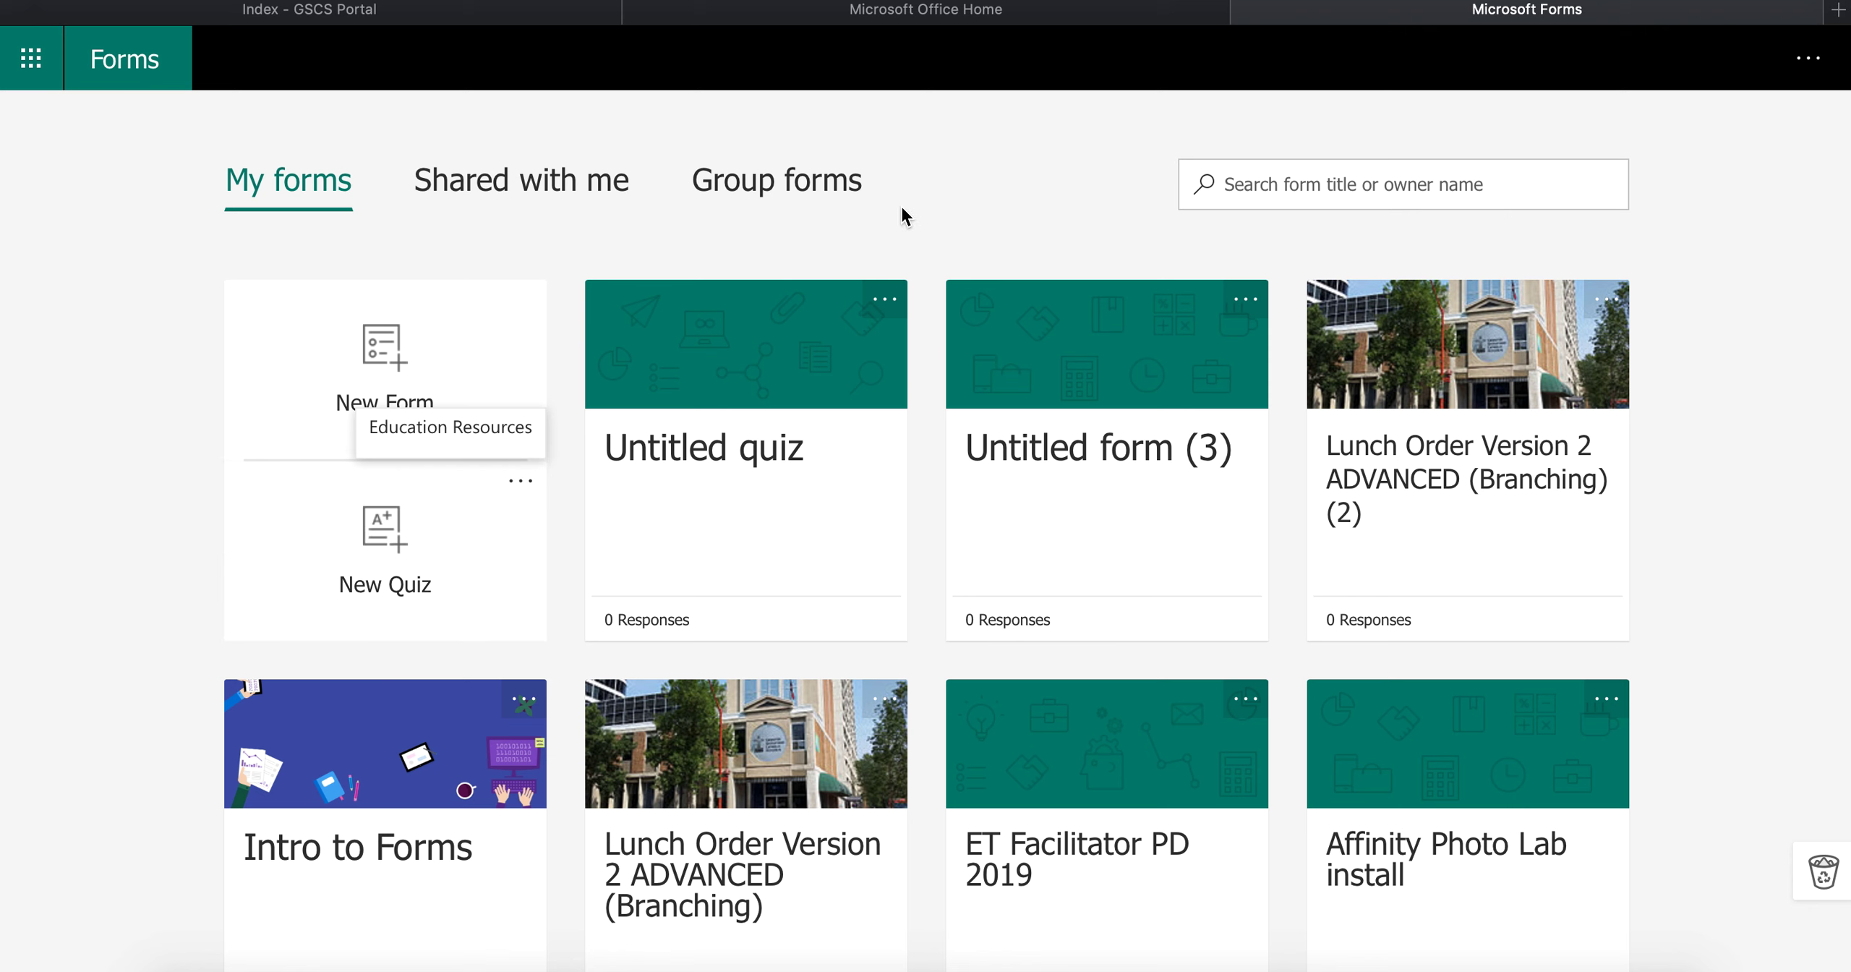
{"action": "left_click", "coordinate": [1833, 62]}
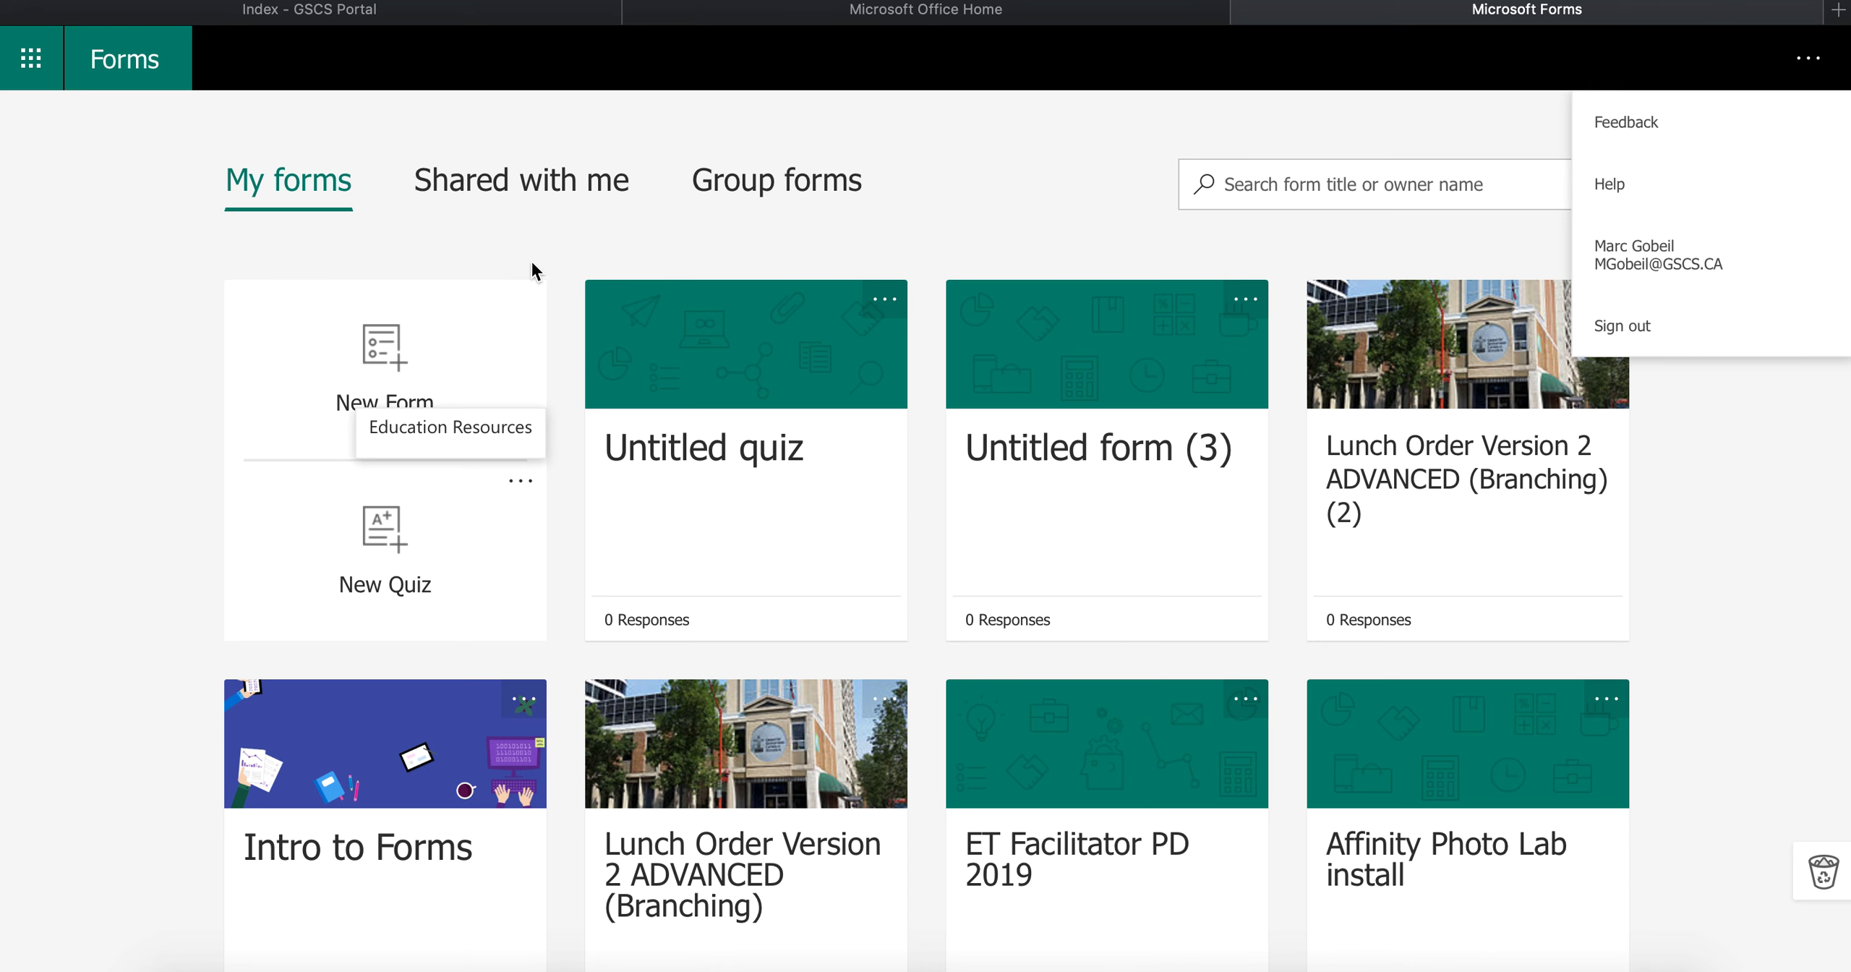
Examine the options for a new form or quiz and the response counts on the saved forms.
{"action": "scroll", "coordinate": [826, 310], "scroll_direction": "down", "scroll_amount": 2}
{"action": "scroll", "coordinate": [818, 311], "scroll_direction": "up", "scroll_amount": 2}
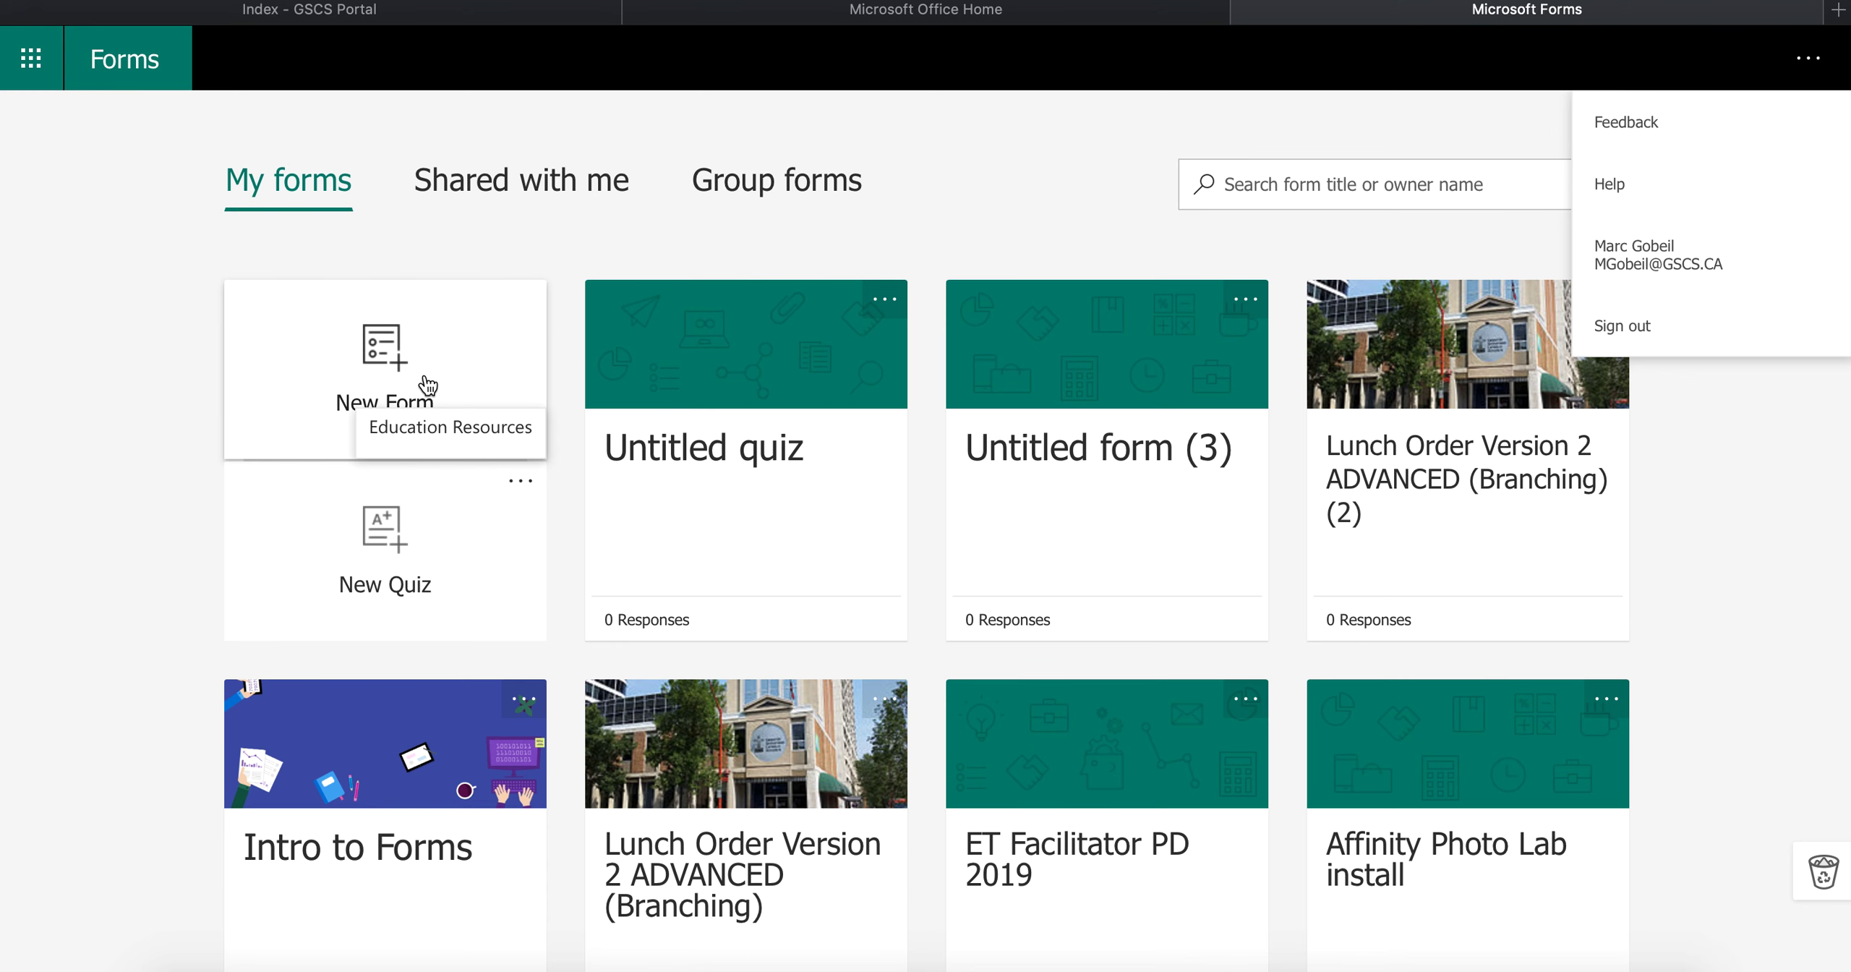
{"action": "scroll", "coordinate": [428, 385], "scroll_direction": "down", "scroll_amount": 4}
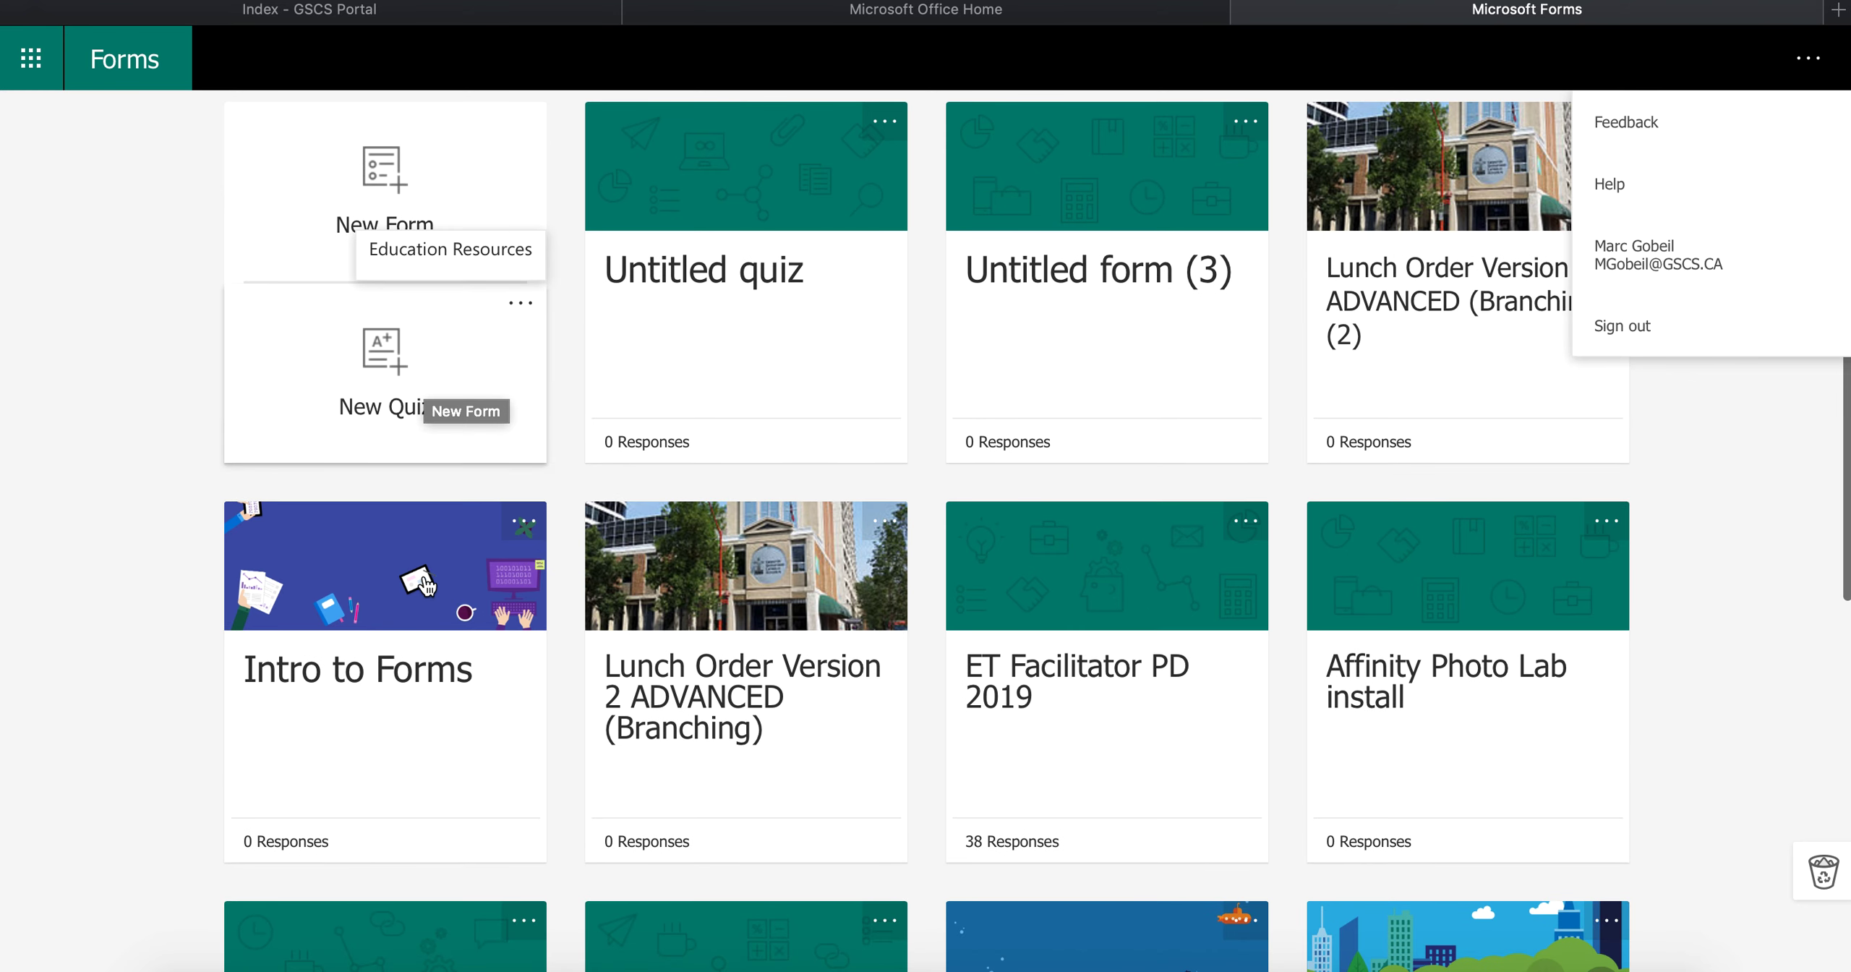
{"action": "scroll", "coordinate": [428, 605], "scroll_direction": "down", "scroll_amount": 5}
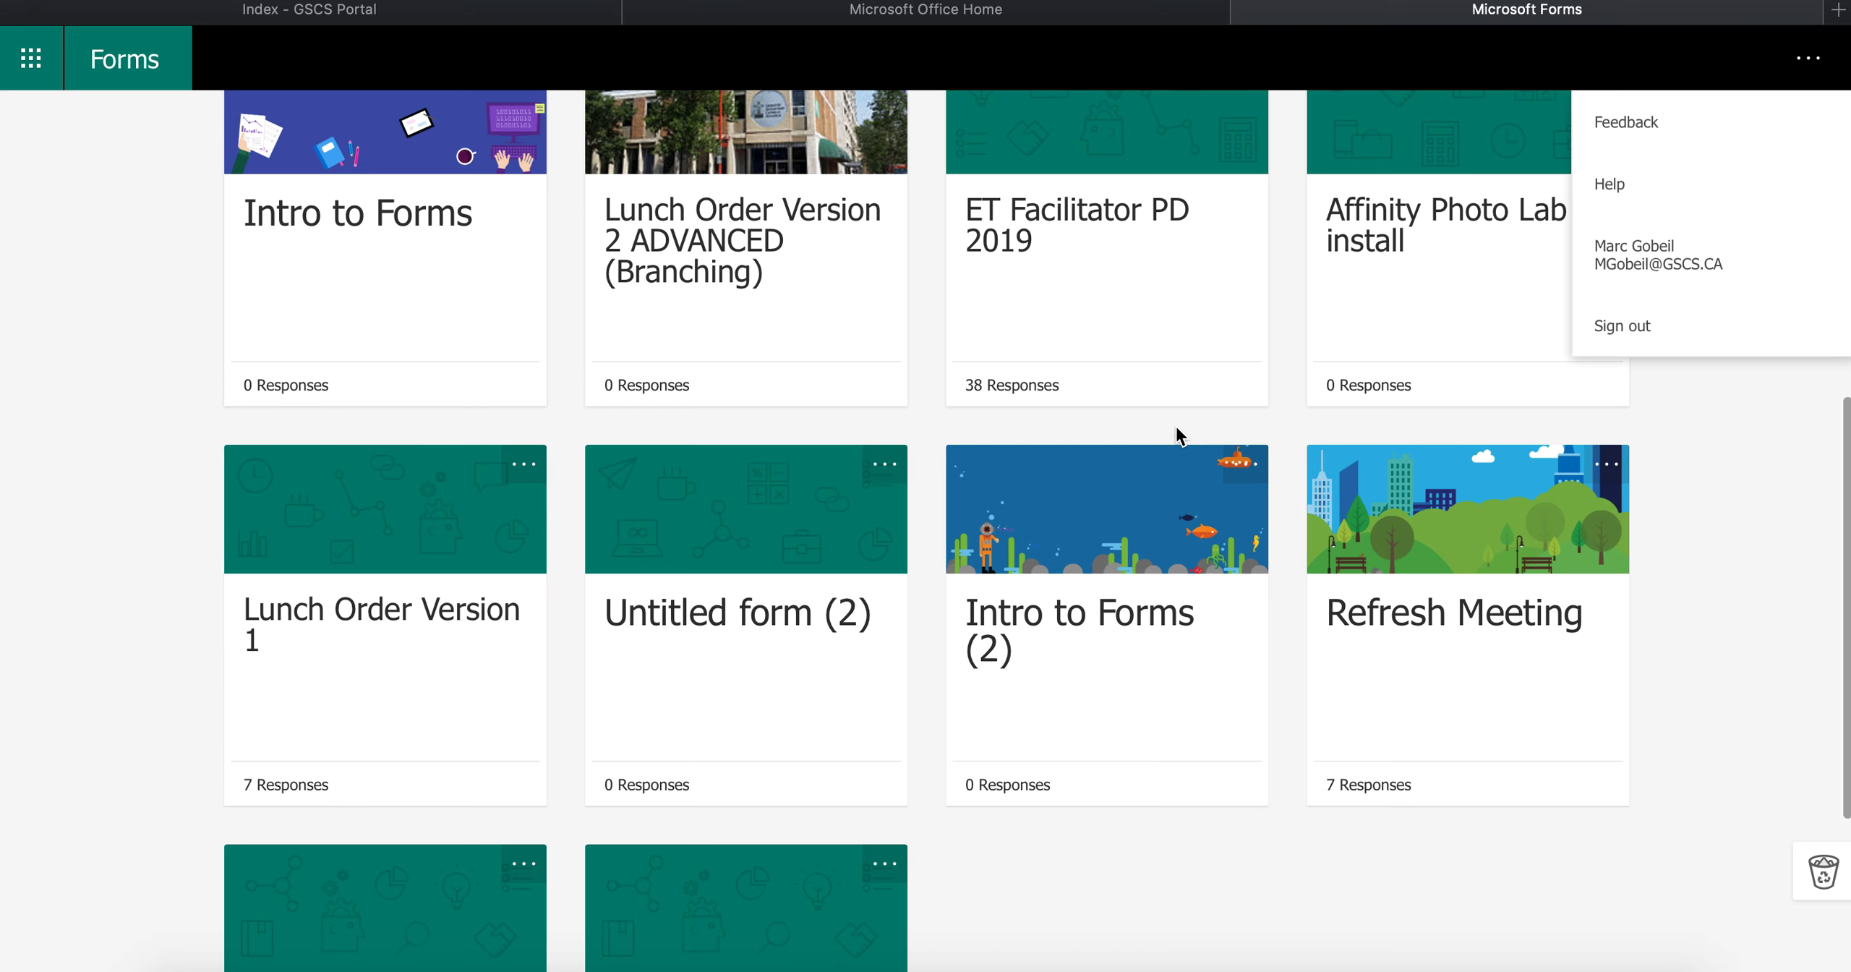
{"action": "scroll", "coordinate": [1177, 429], "scroll_direction": "up", "scroll_amount": 10}
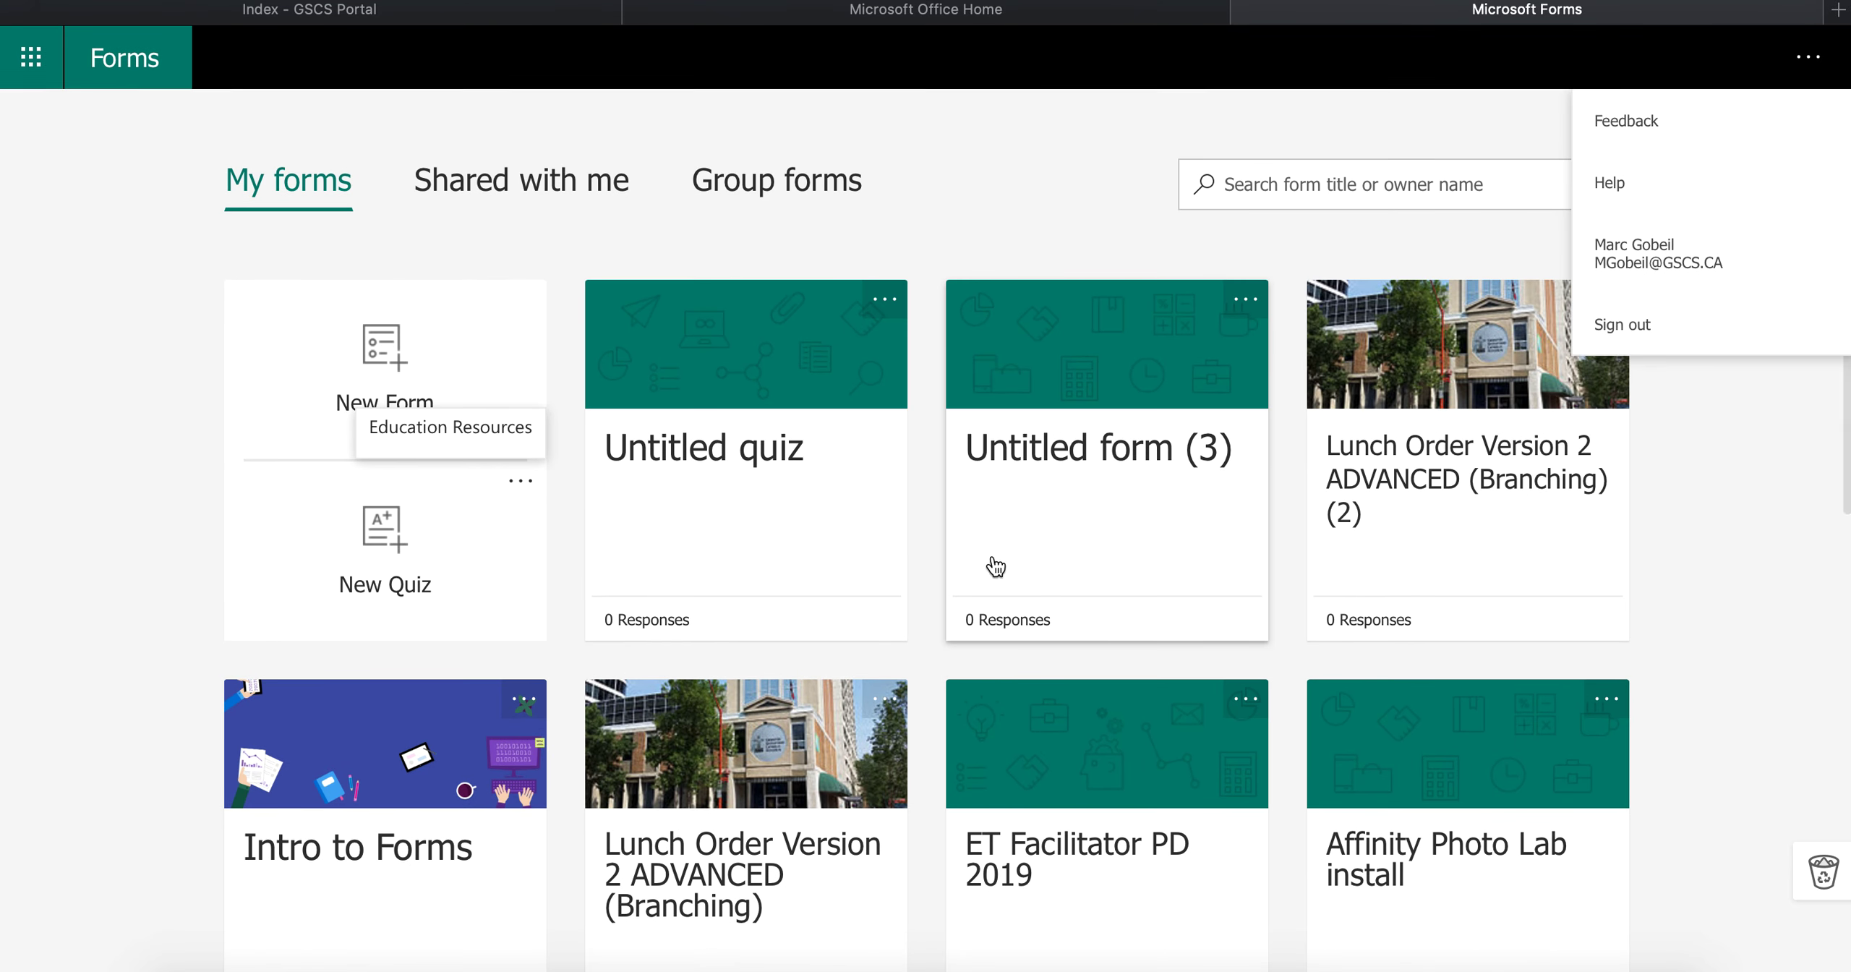
{"action": "scroll", "coordinate": [805, 652], "scroll_direction": "down", "scroll_amount": 6}
{"action": "scroll", "coordinate": [805, 655], "scroll_direction": "up", "scroll_amount": 4}
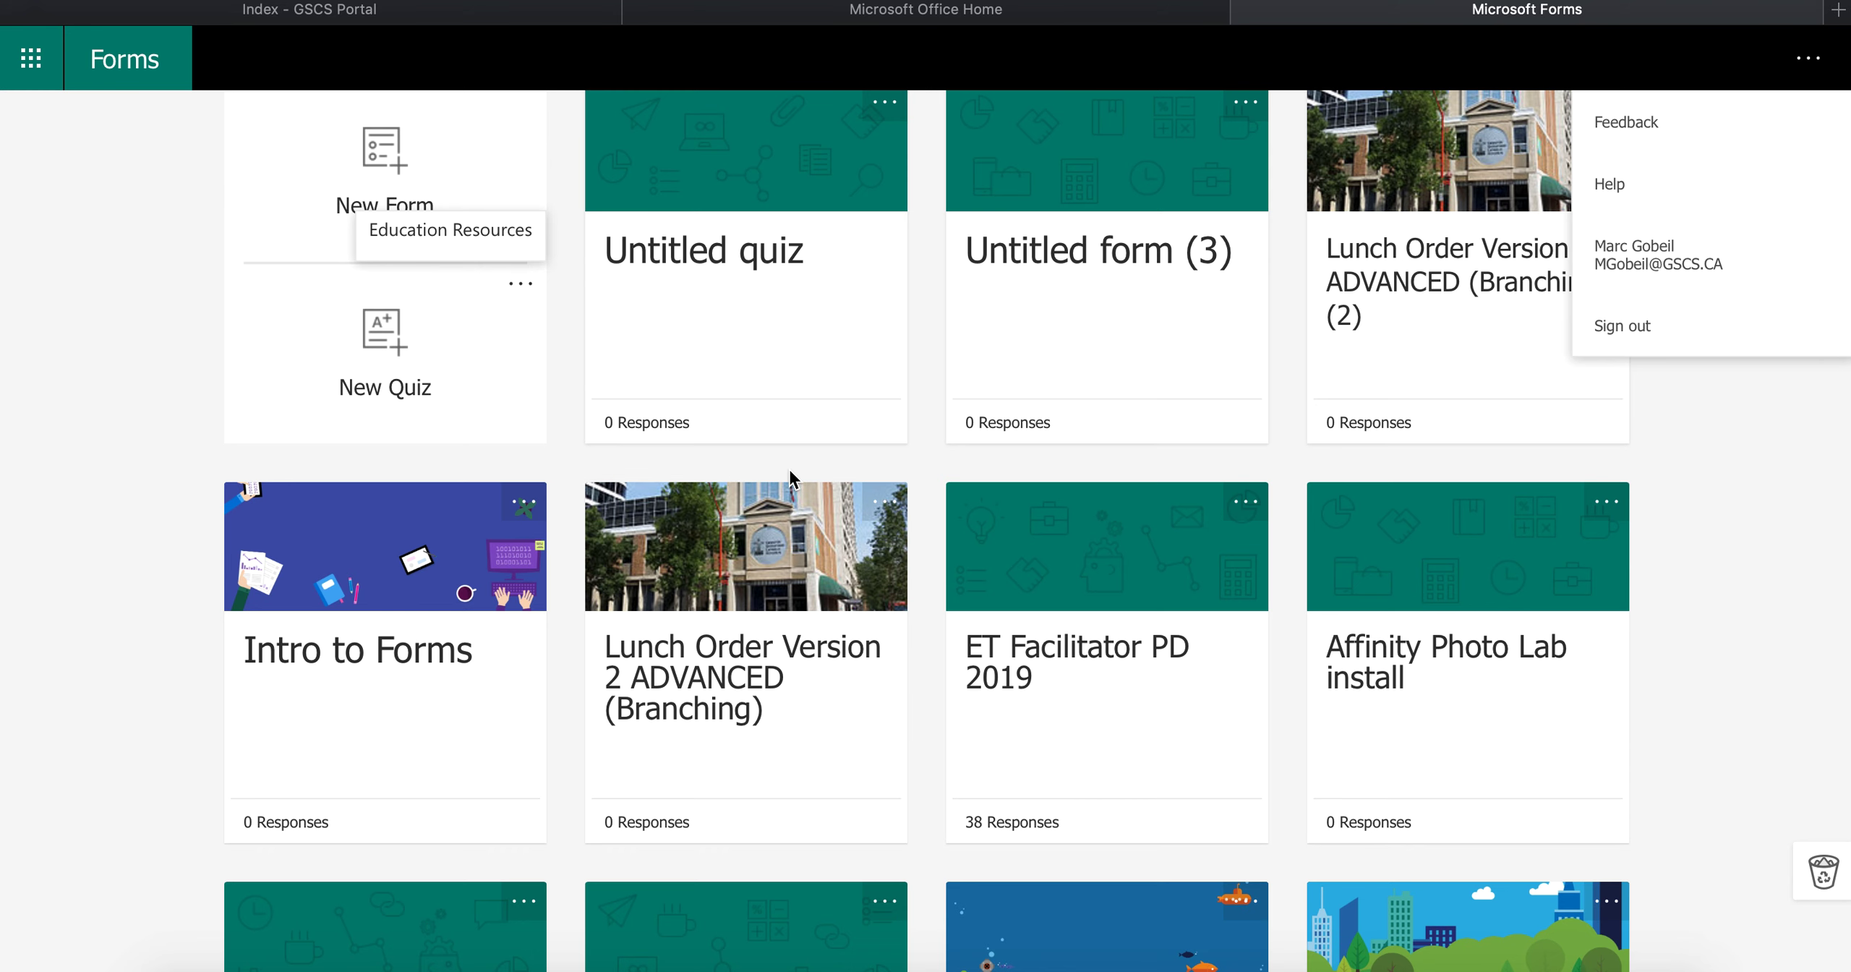
{"action": "scroll", "coordinate": [823, 535], "scroll_direction": "up", "scroll_amount": 3}
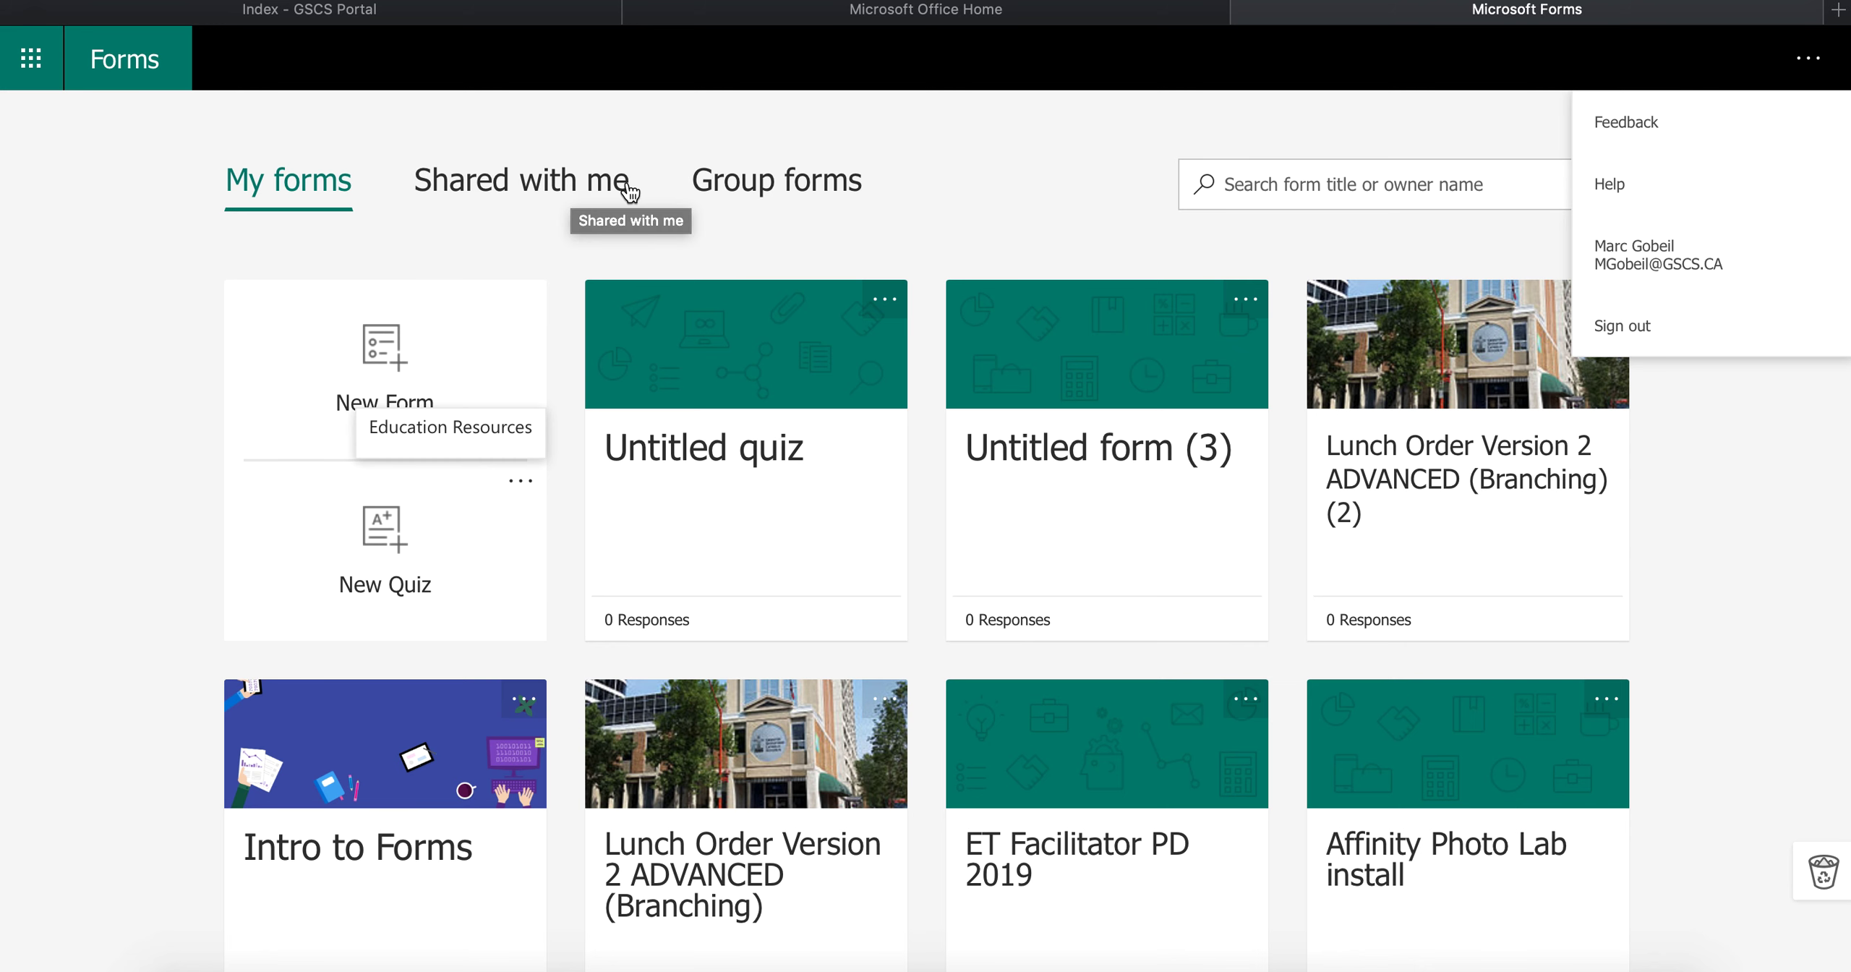
View the Shared with me and Group forms lists, and close the account options.
{"action": "left_click", "coordinate": [589, 187]}
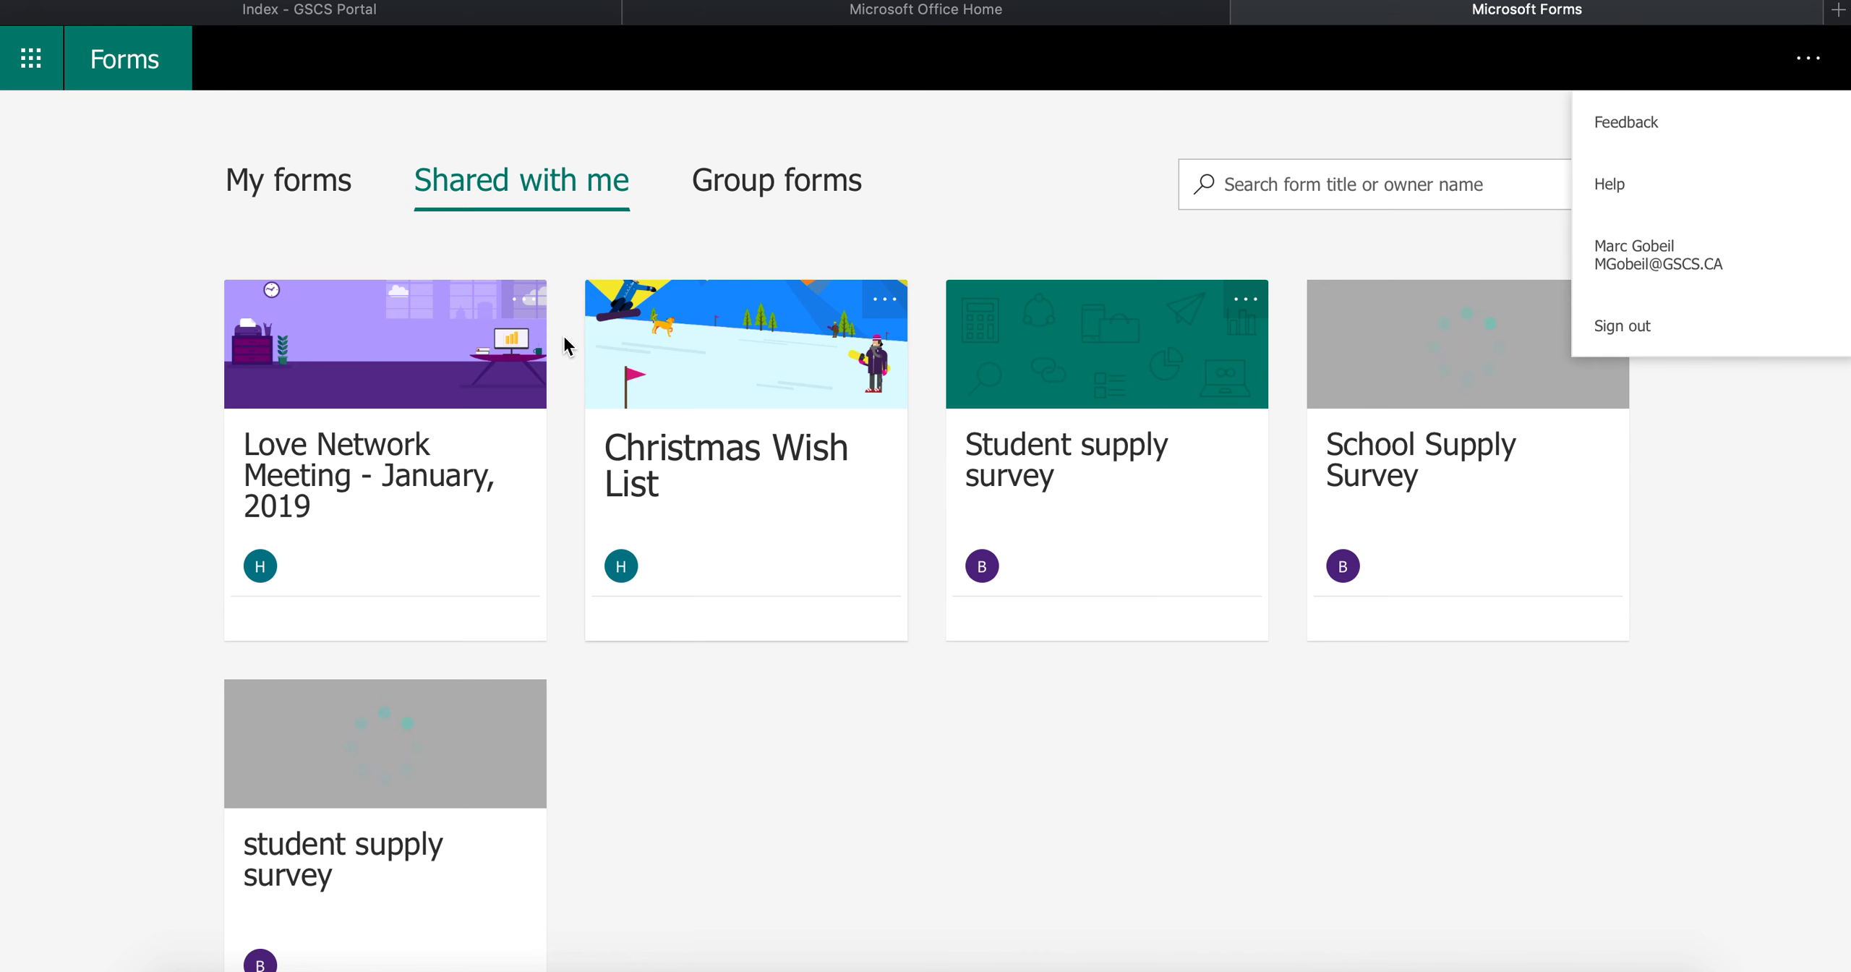
{"action": "left_click", "coordinate": [524, 303]}
{"action": "left_click", "coordinate": [752, 195]}
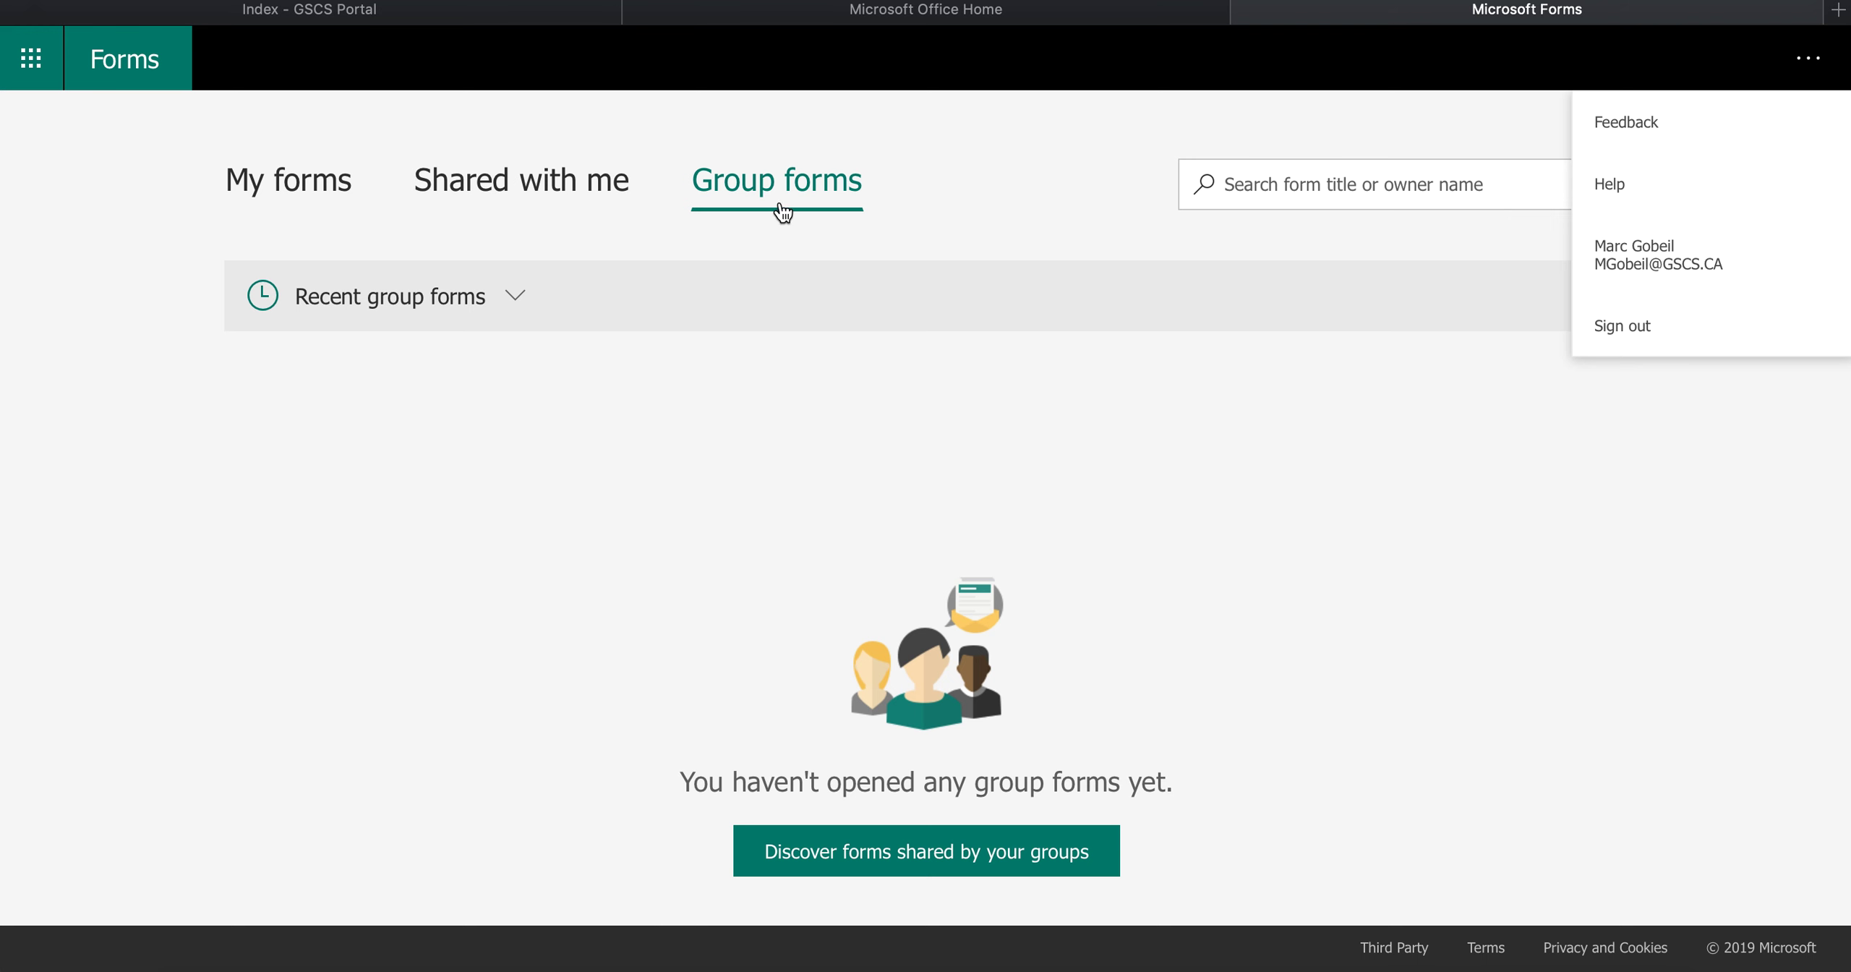
{"action": "left_click", "coordinate": [1807, 58]}
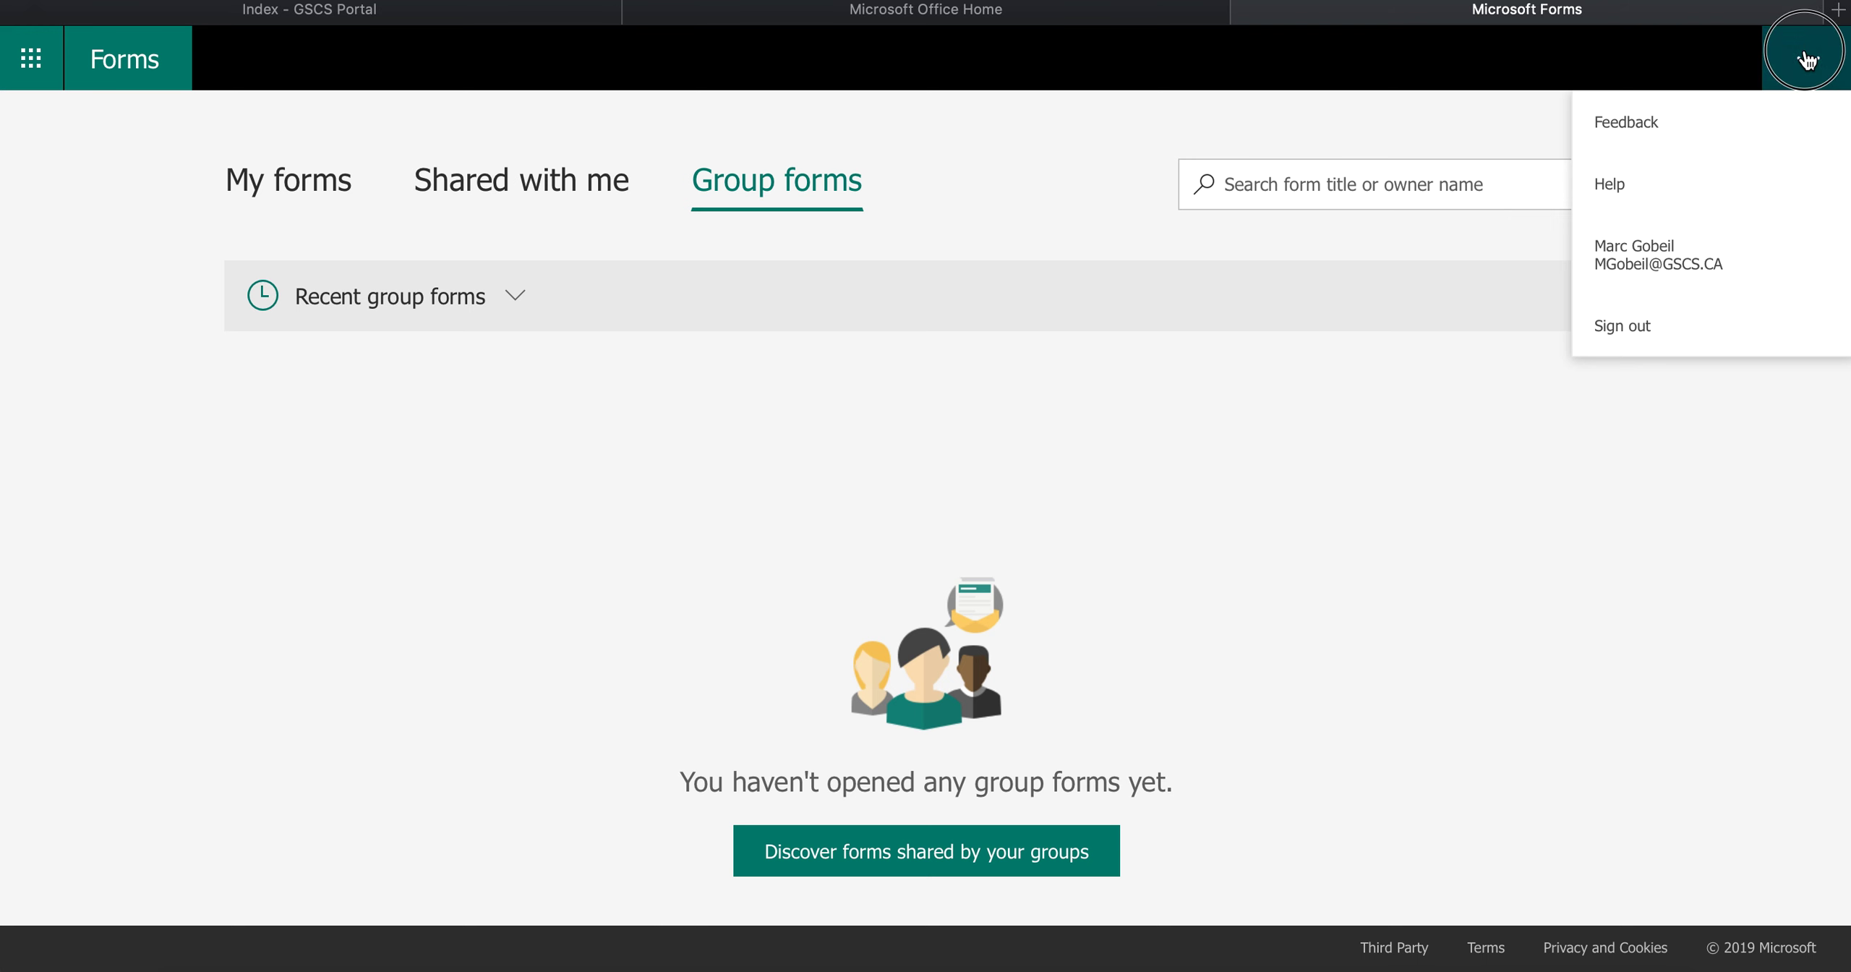
{"action": "left_click", "coordinate": [1807, 57]}
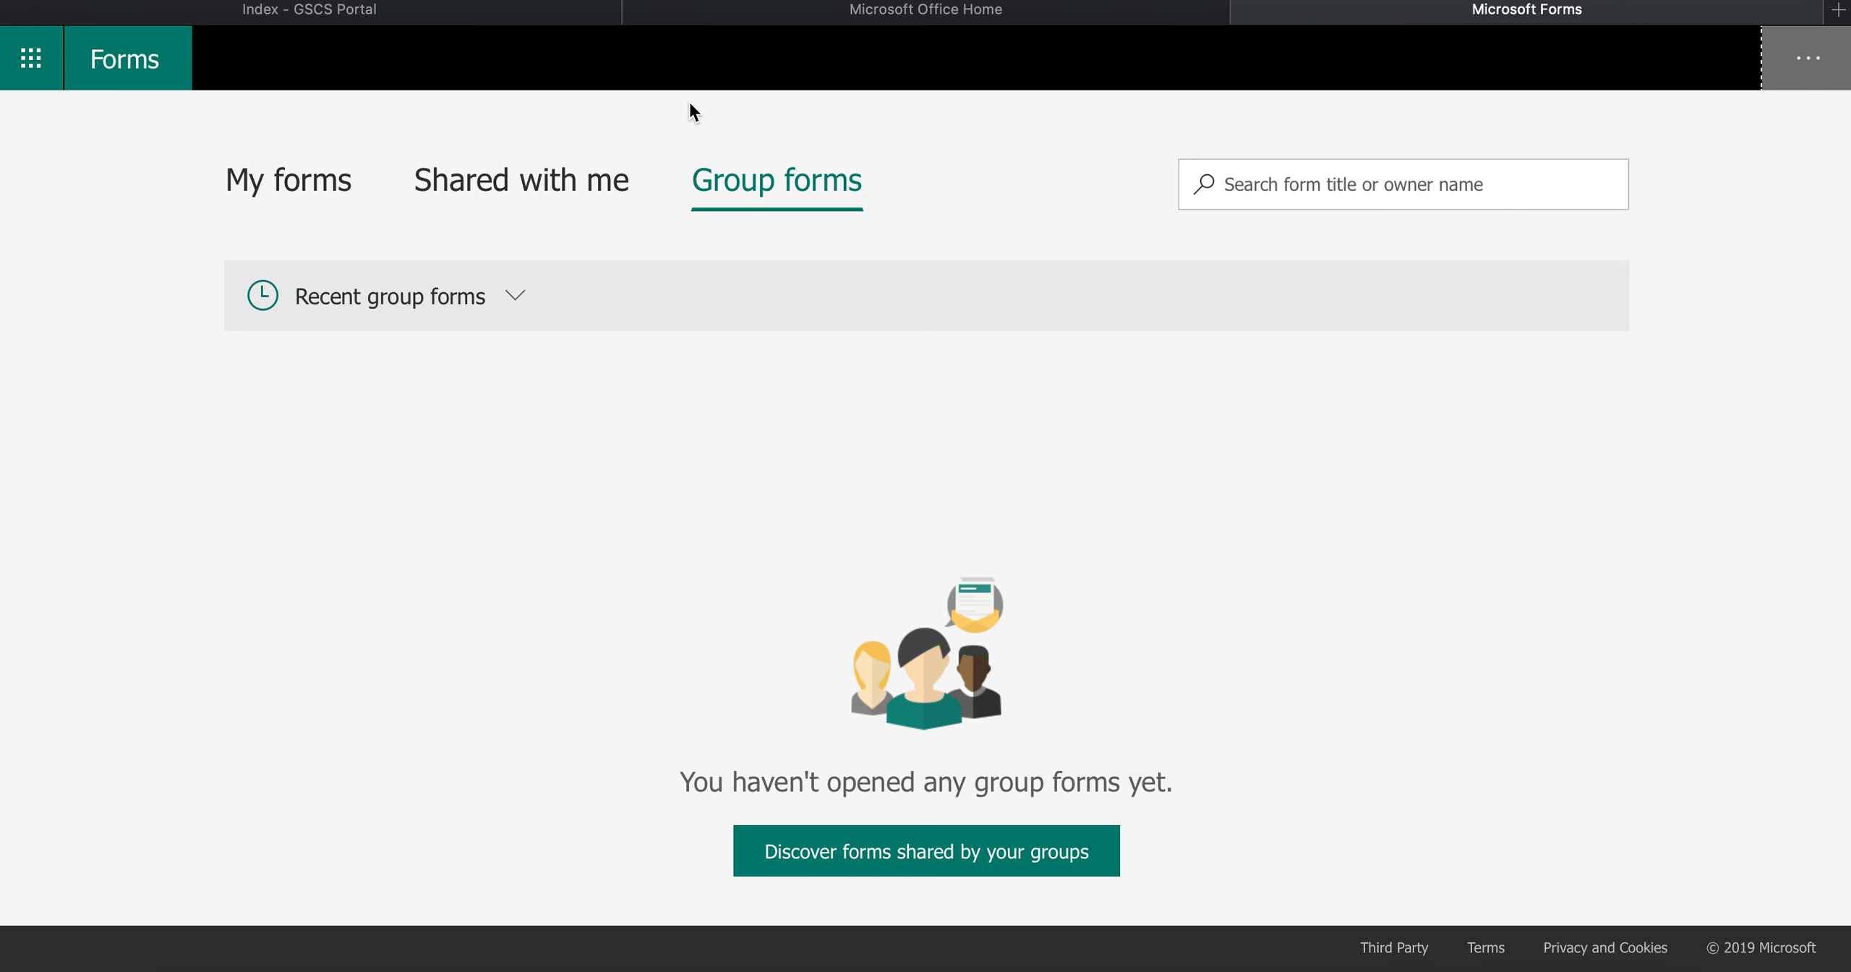
Return to My forms and open the Intro to Forms form.
{"action": "left_click", "coordinate": [318, 209]}
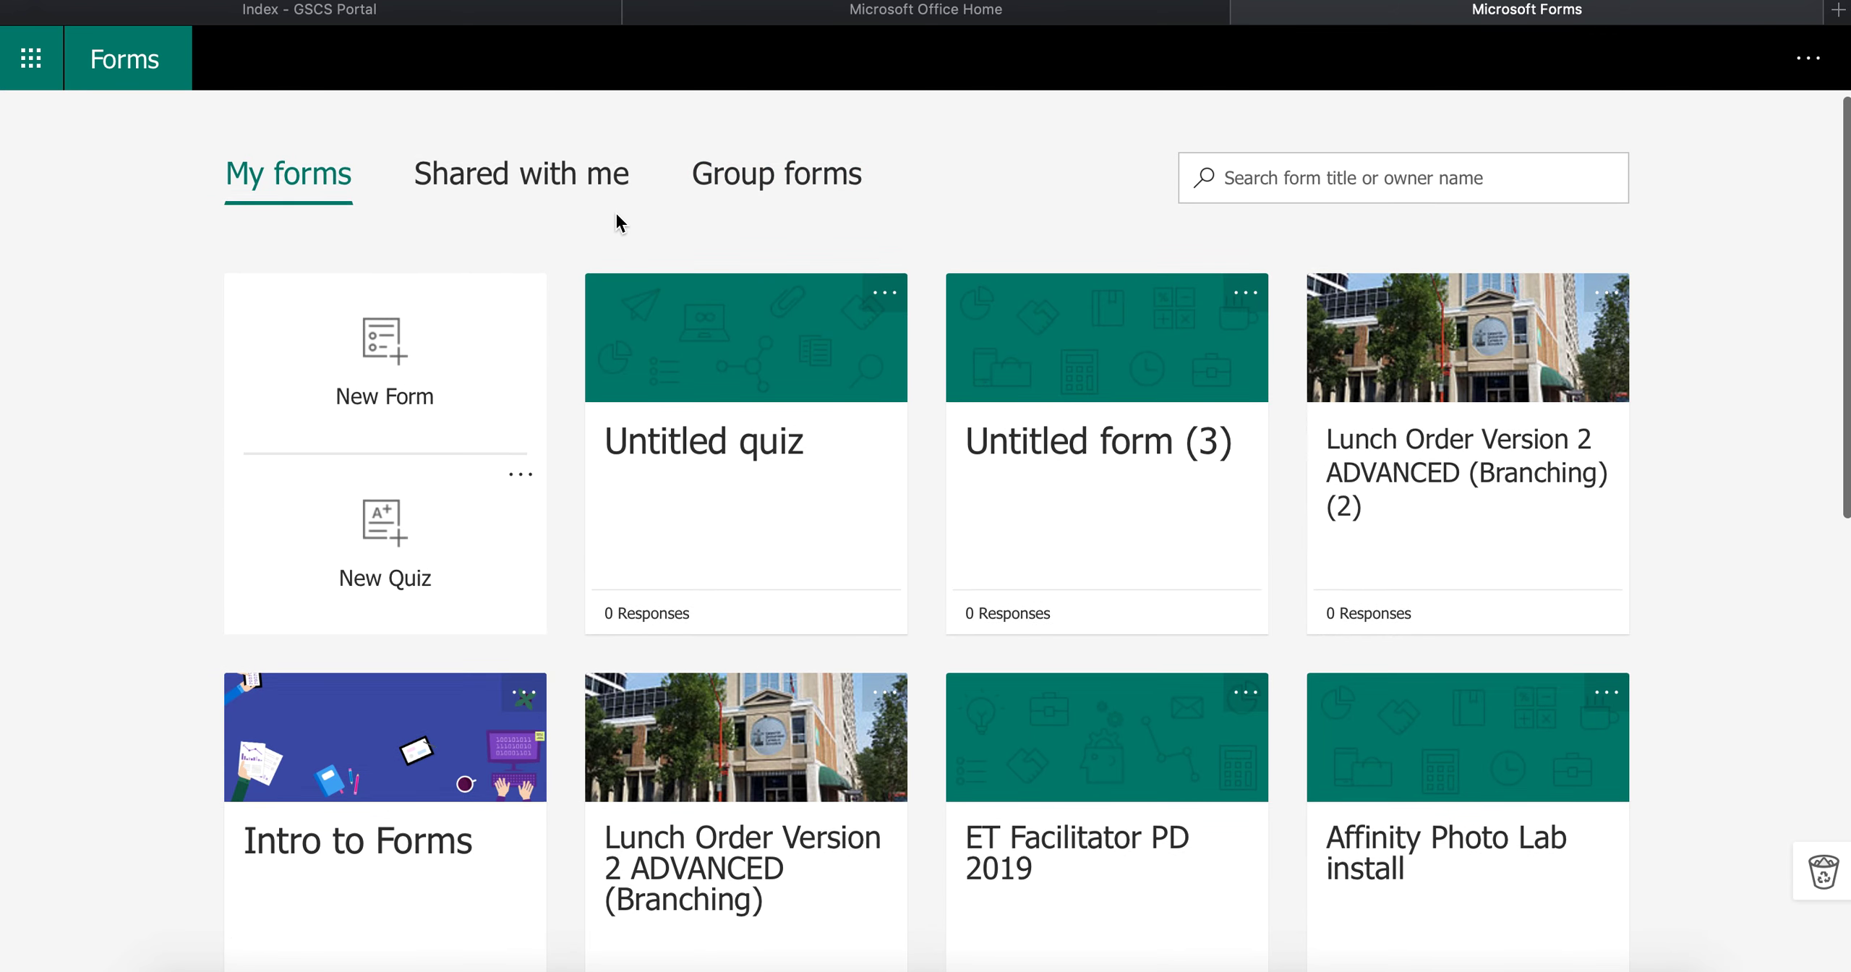
{"action": "scroll", "coordinate": [506, 325], "scroll_direction": "down", "scroll_amount": 1}
{"action": "left_click", "coordinate": [384, 292]}
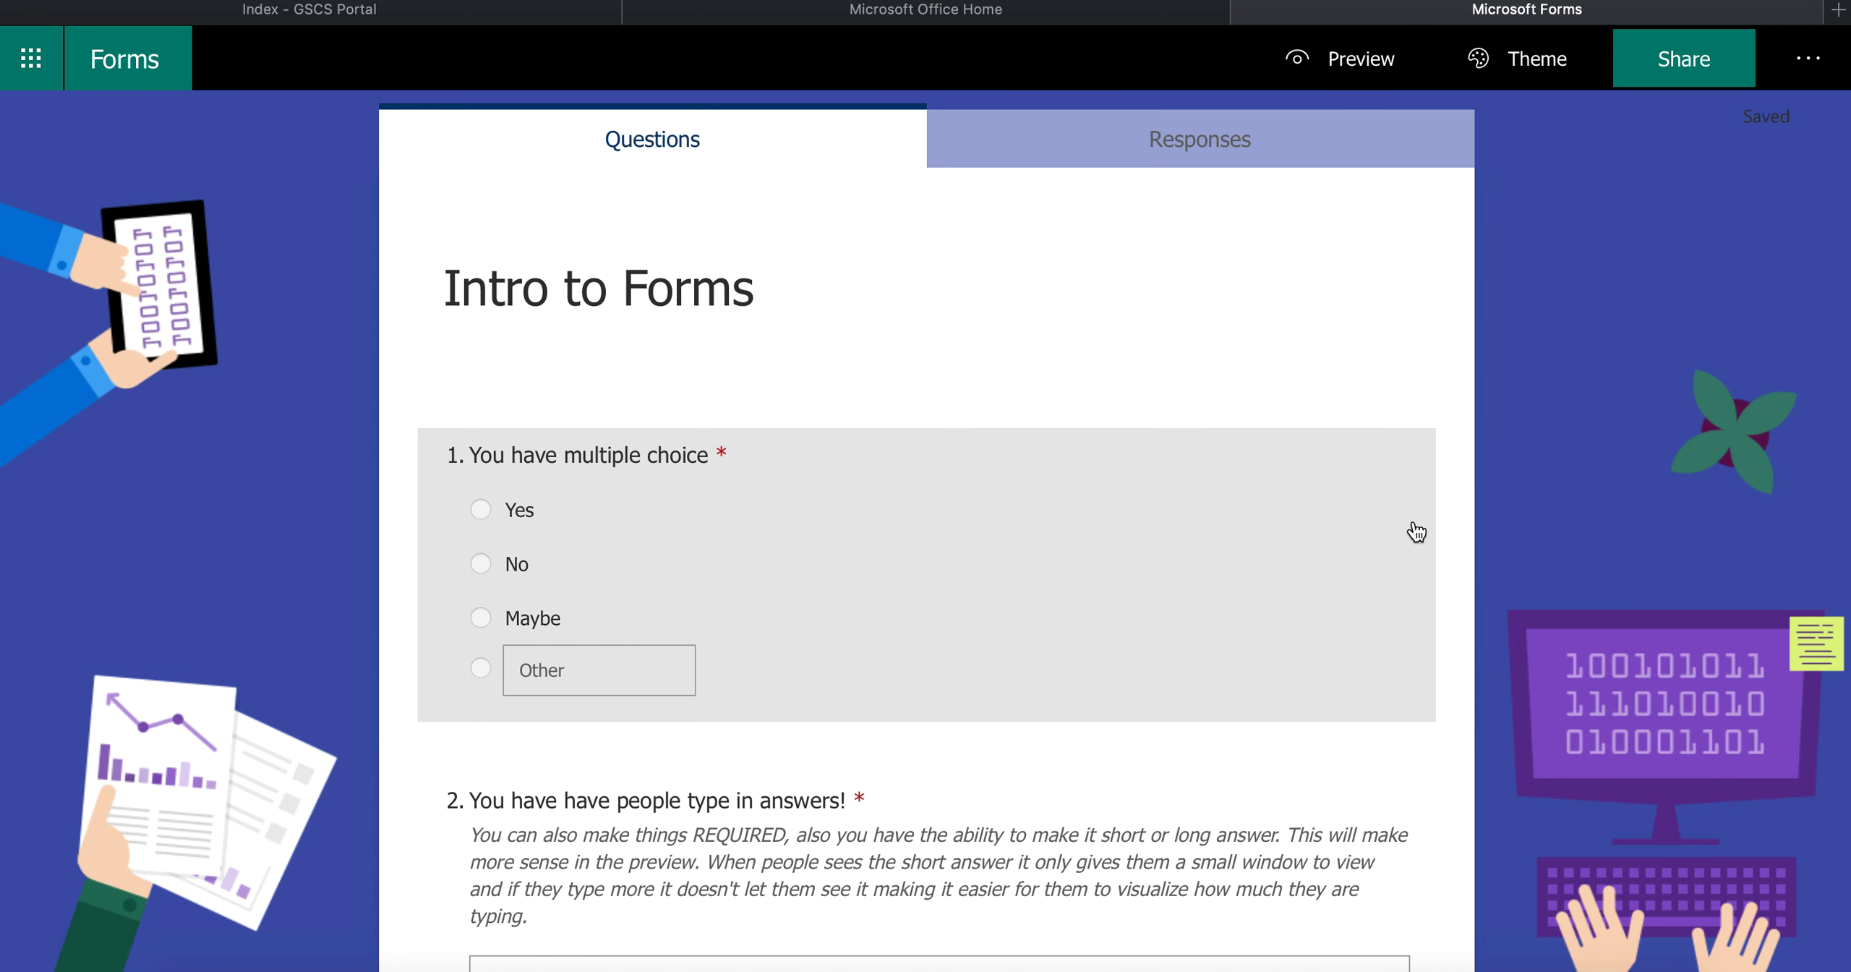
Show the list of Office 365 apps and close it again.
{"action": "left_click", "coordinate": [33, 76]}
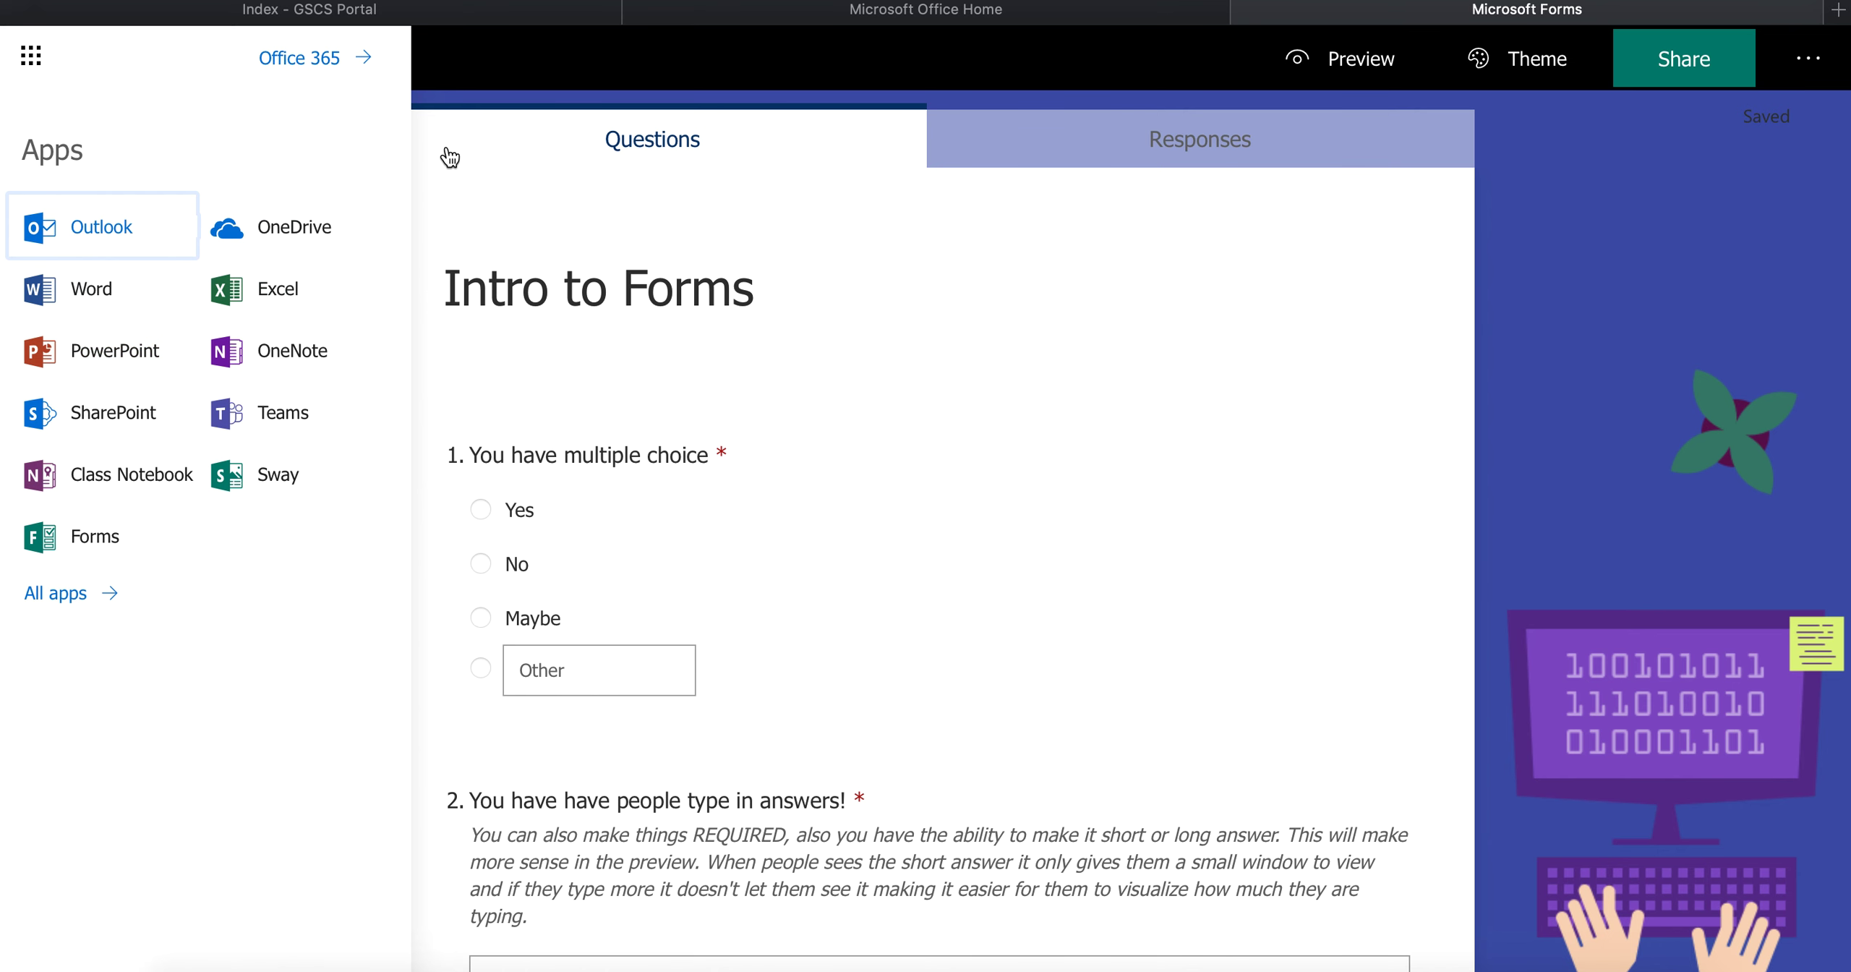
{"action": "left_click", "coordinate": [475, 153]}
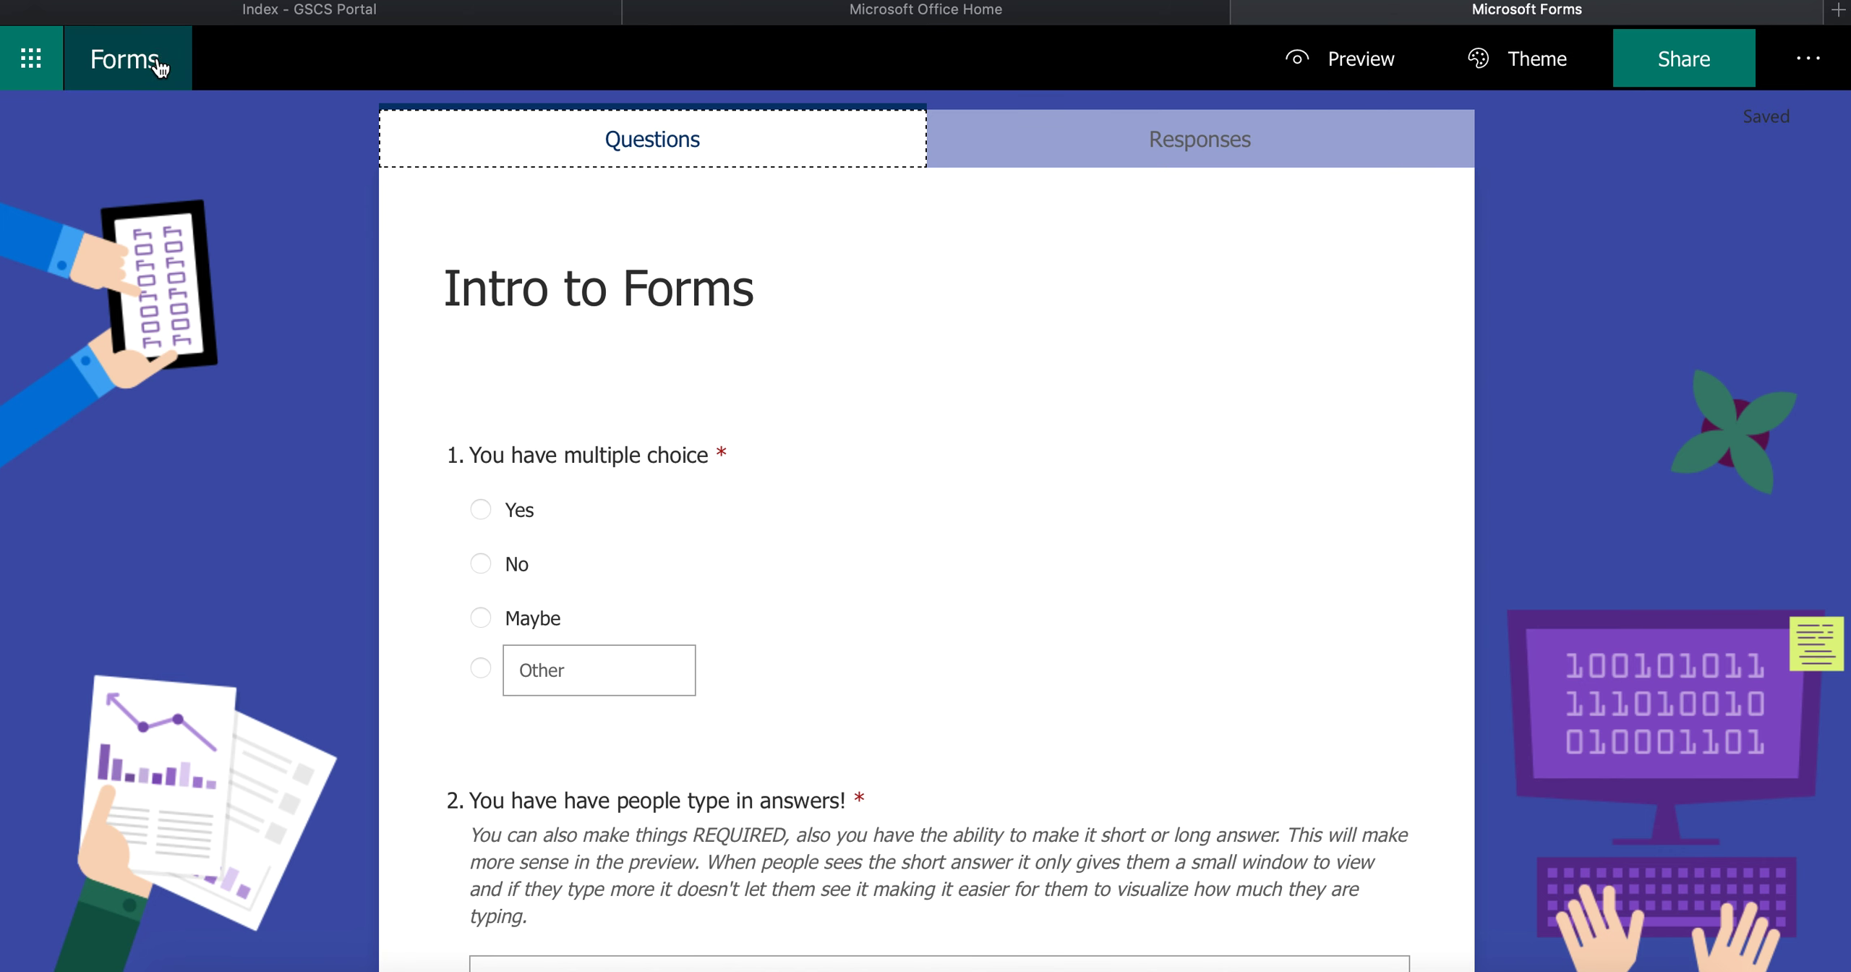
Go back to the forms home page, reopen Intro to Forms and skim its first questions.
{"action": "left_click", "coordinate": [181, 45]}
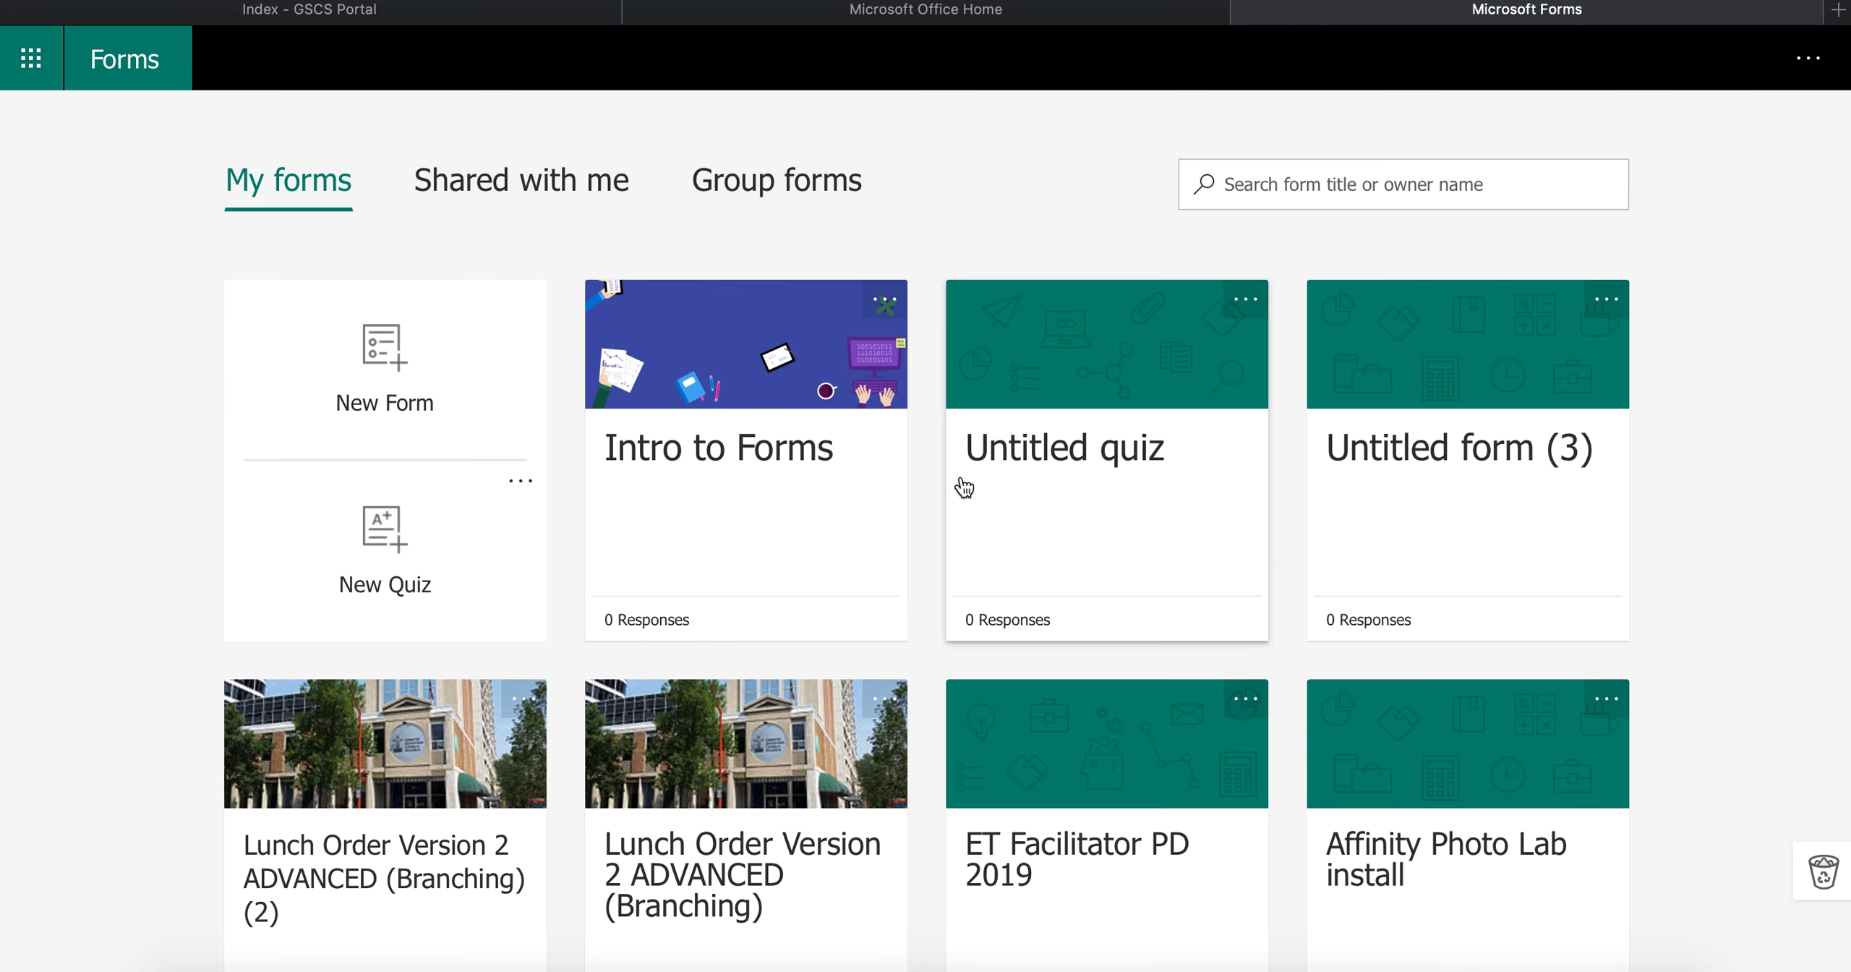
{"action": "left_click", "coordinate": [716, 362]}
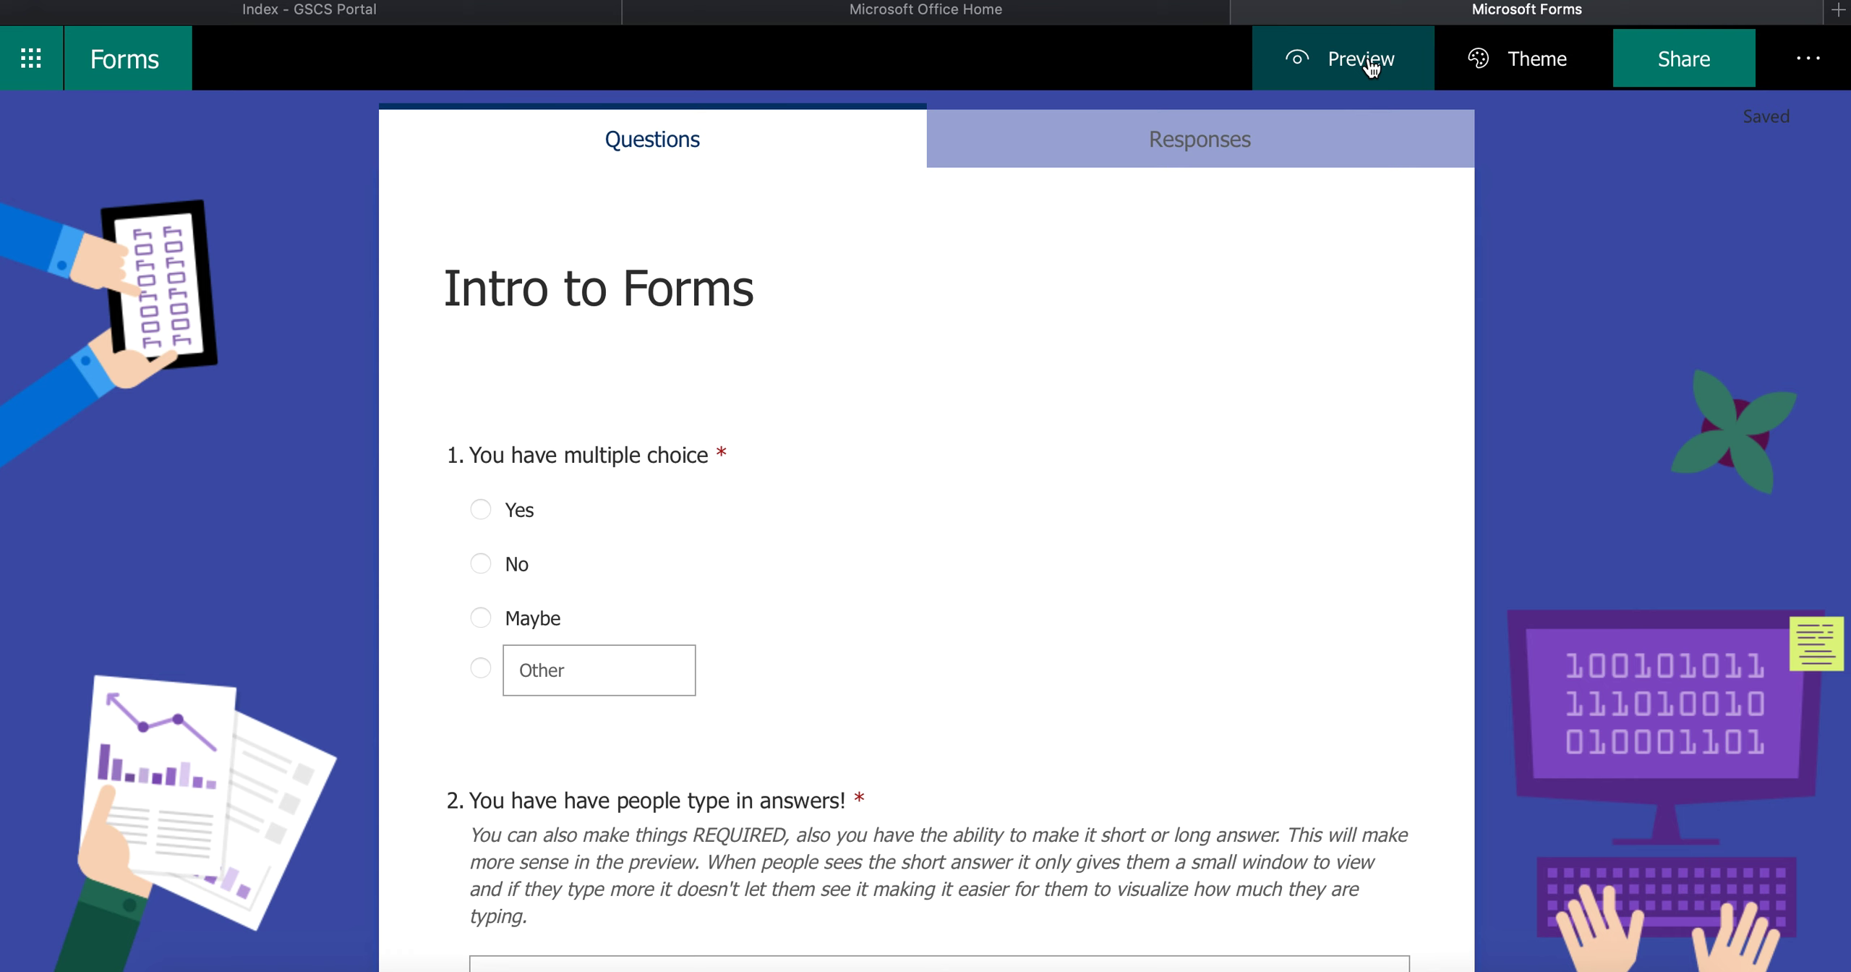
{"action": "scroll", "coordinate": [1052, 318], "scroll_direction": "down", "scroll_amount": 5}
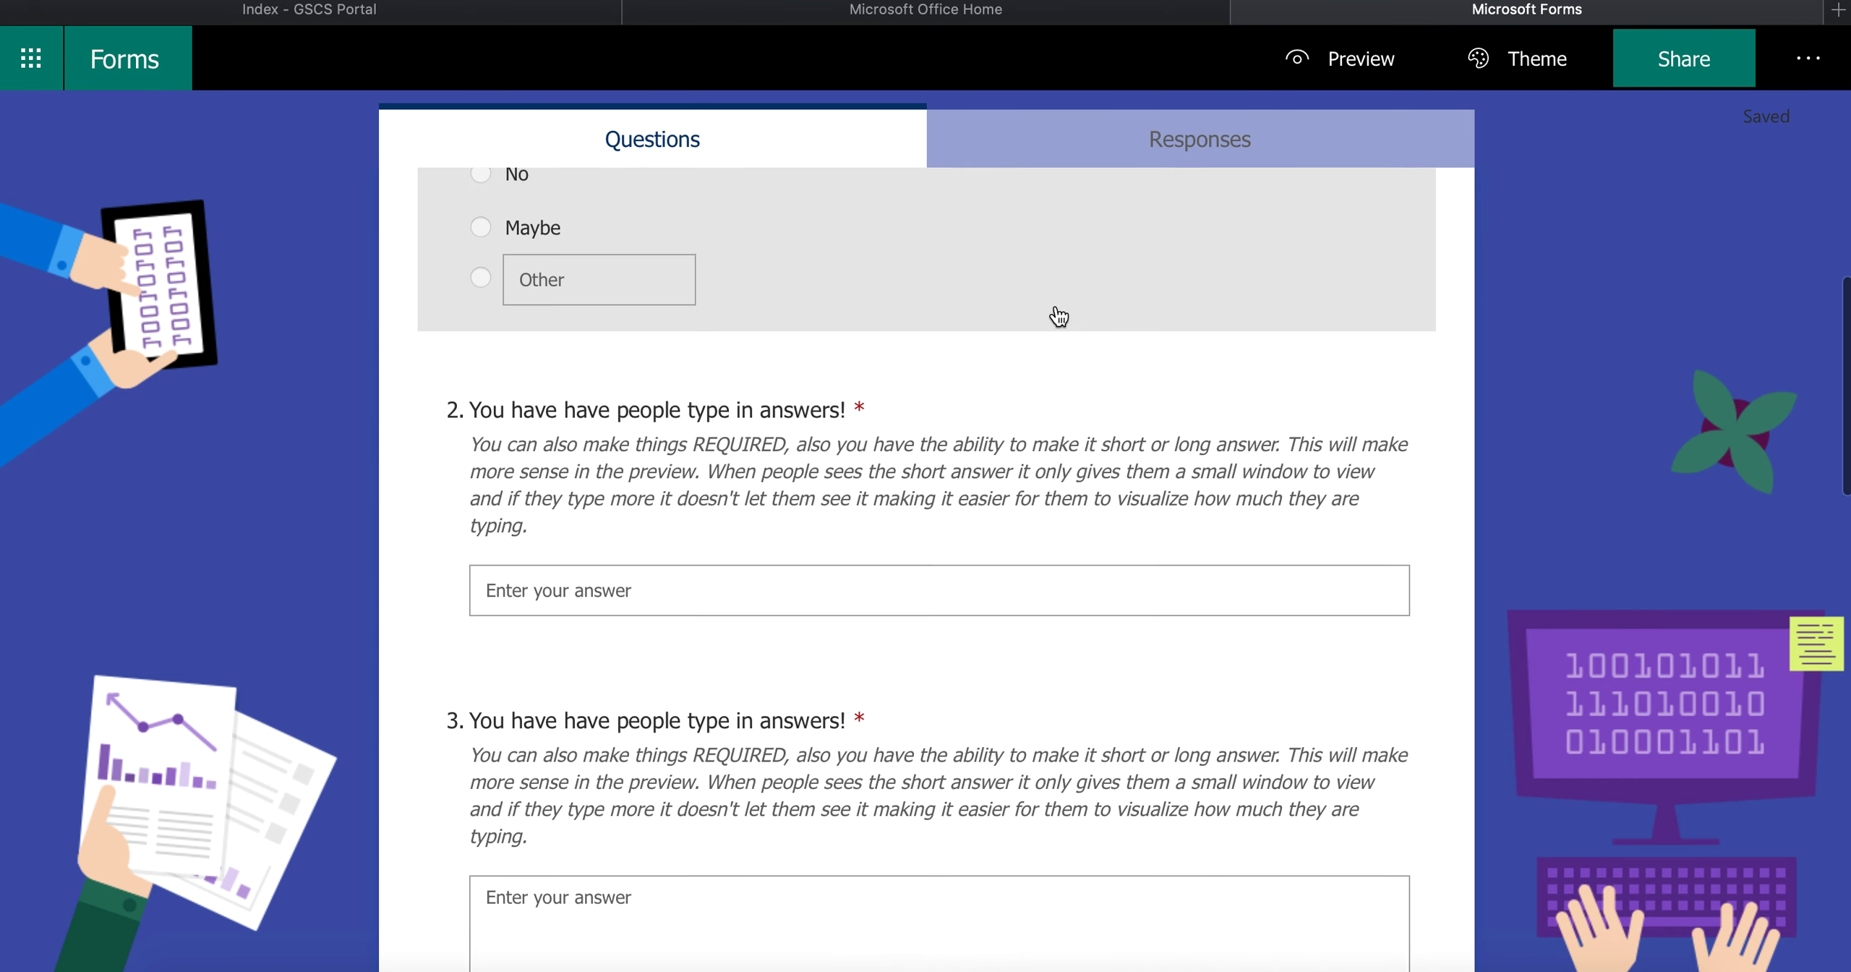
{"action": "scroll", "coordinate": [1058, 316], "scroll_direction": "up", "scroll_amount": 5}
Preview the Intro to Forms form in the computer layout and review all its questions down to Submit.
{"action": "left_click", "coordinate": [1359, 69]}
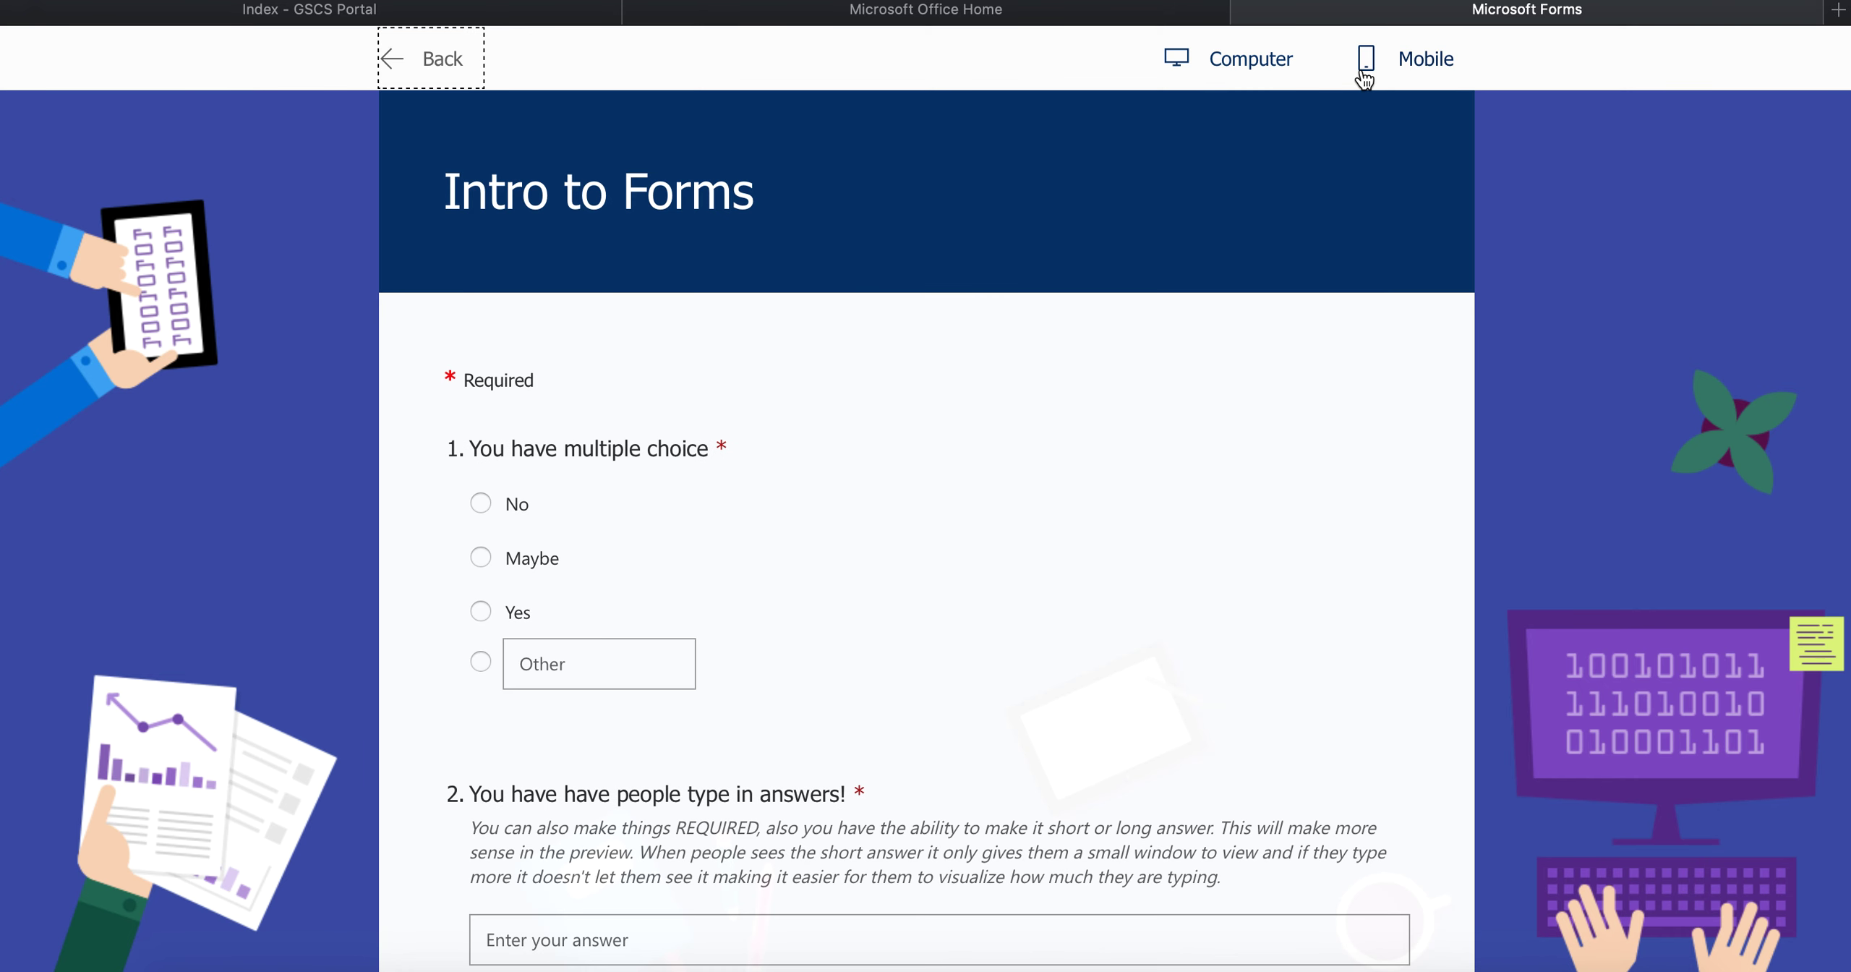
{"action": "scroll", "coordinate": [1046, 376], "scroll_direction": "down", "scroll_amount": 2}
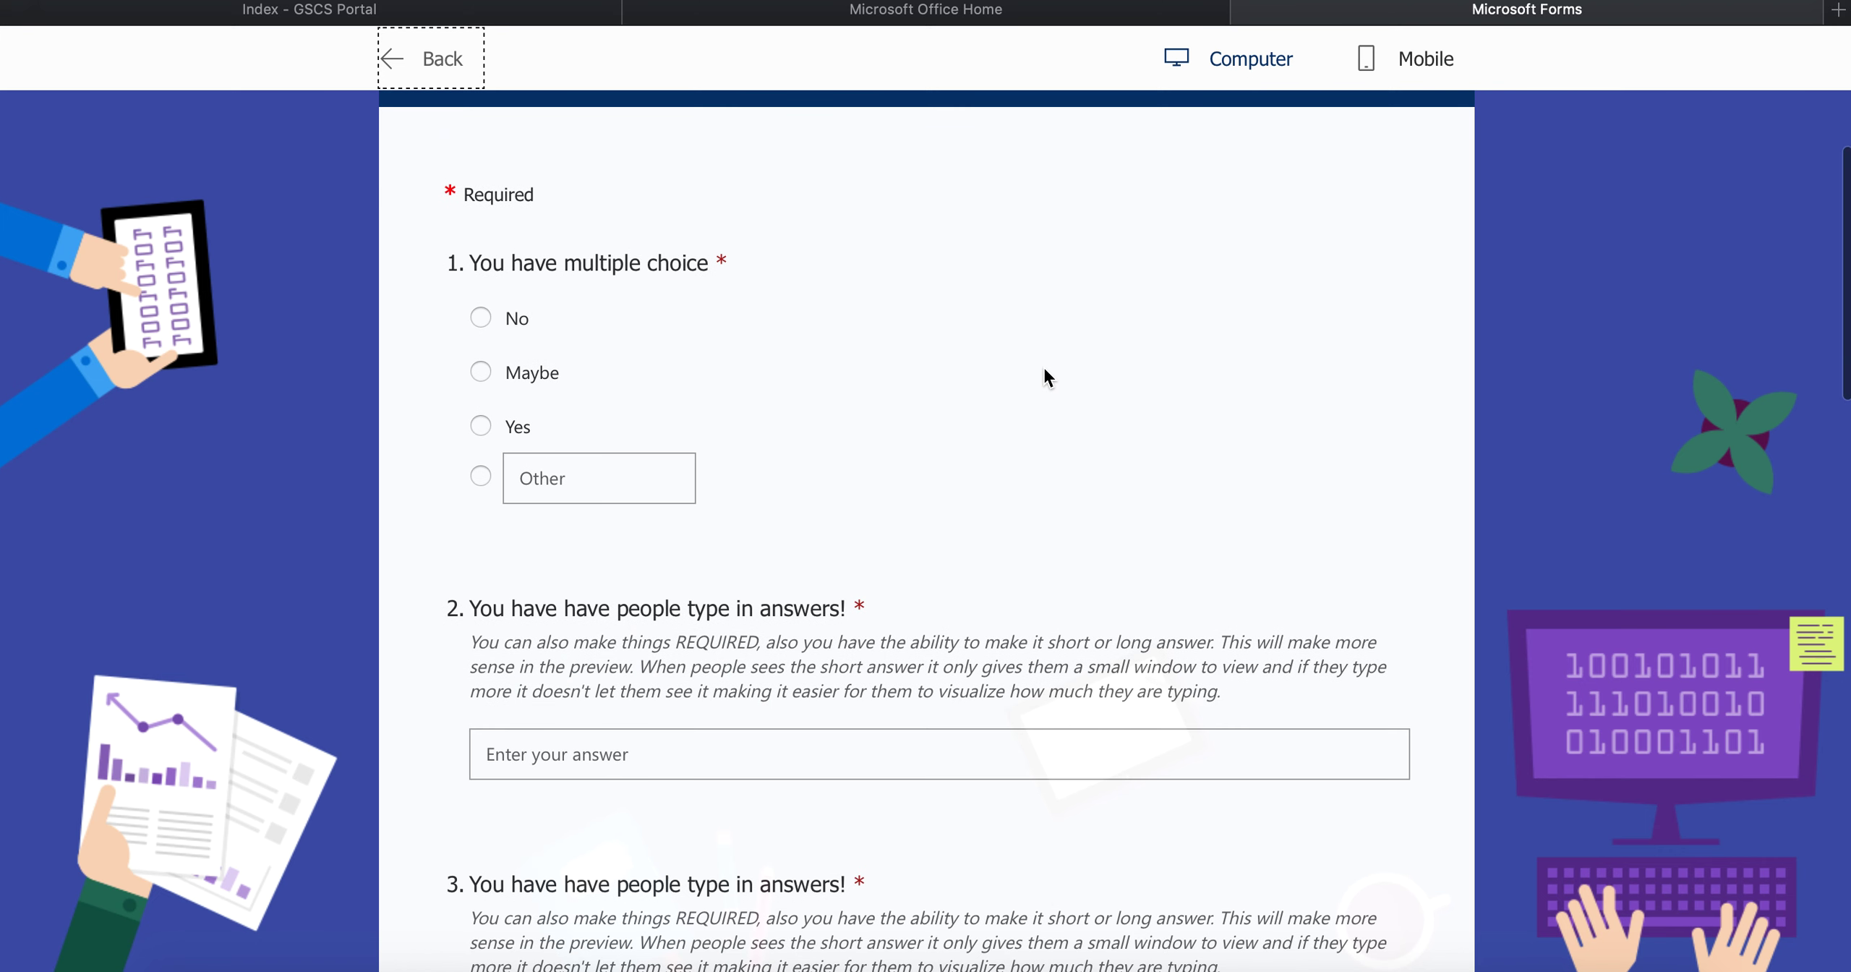
{"action": "scroll", "coordinate": [1044, 369], "scroll_direction": "down", "scroll_amount": 1}
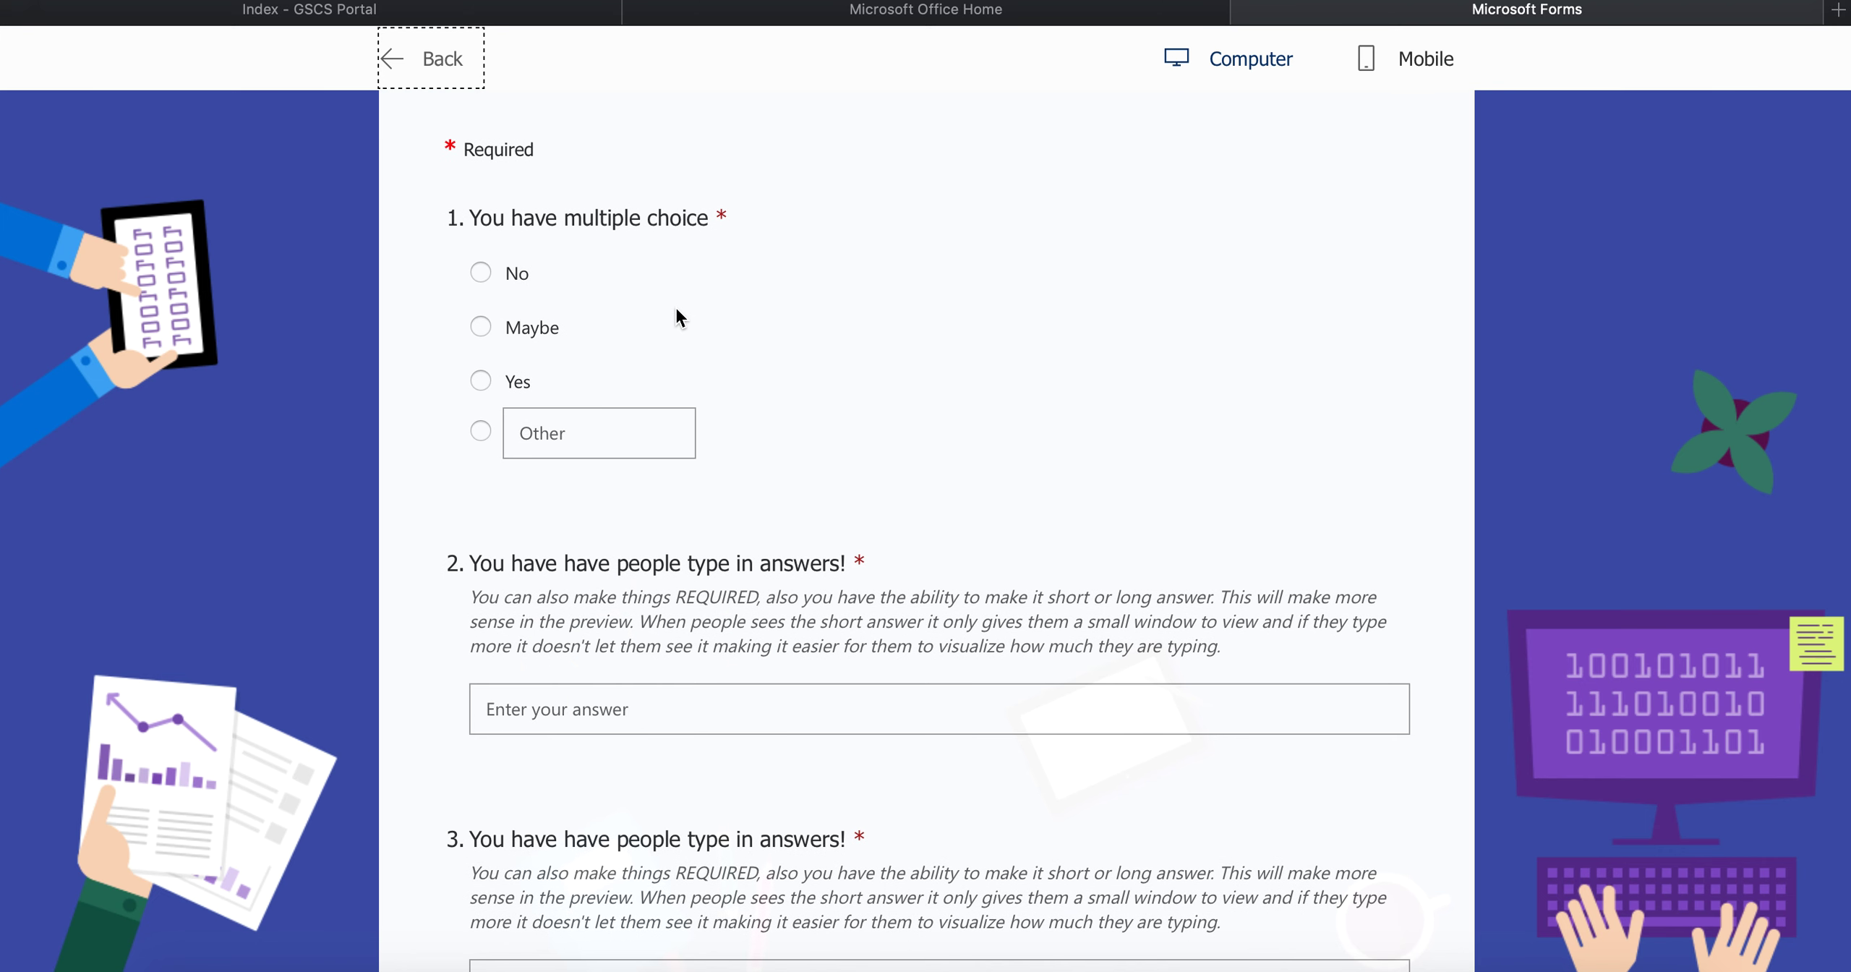
{"action": "scroll", "coordinate": [665, 304], "scroll_direction": "up", "scroll_amount": 3}
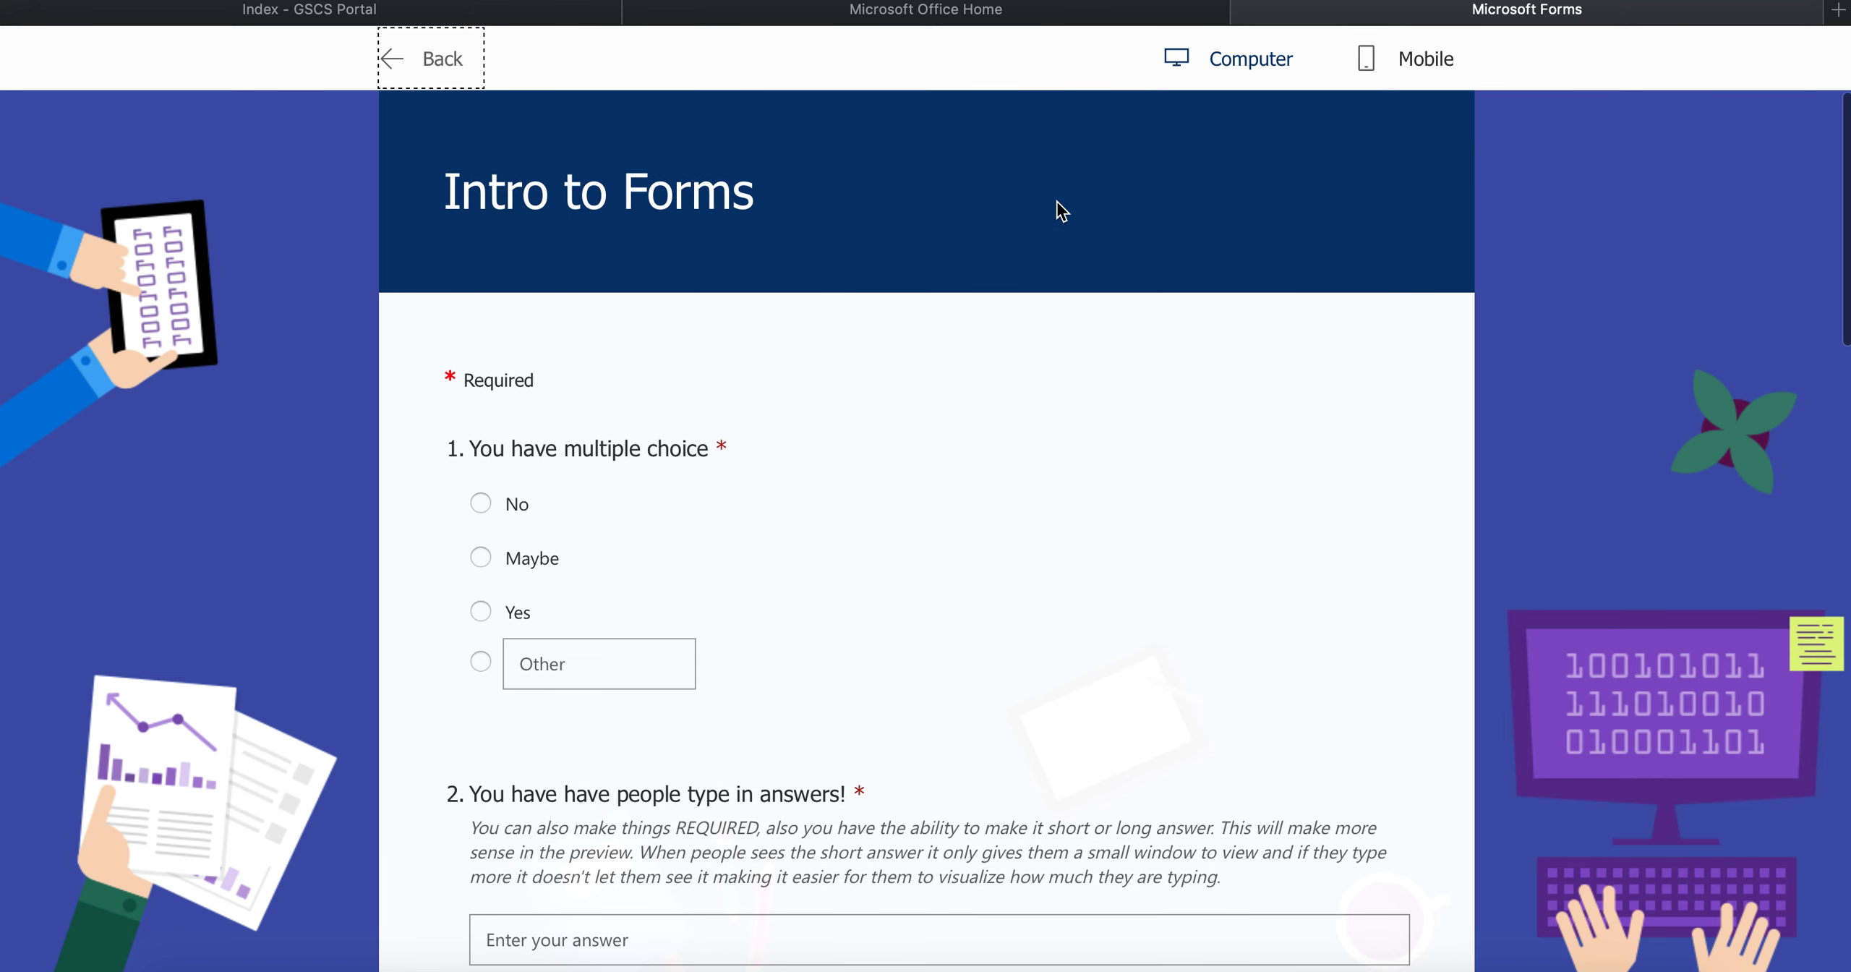
{"action": "scroll", "coordinate": [956, 502], "scroll_direction": "down", "scroll_amount": 9}
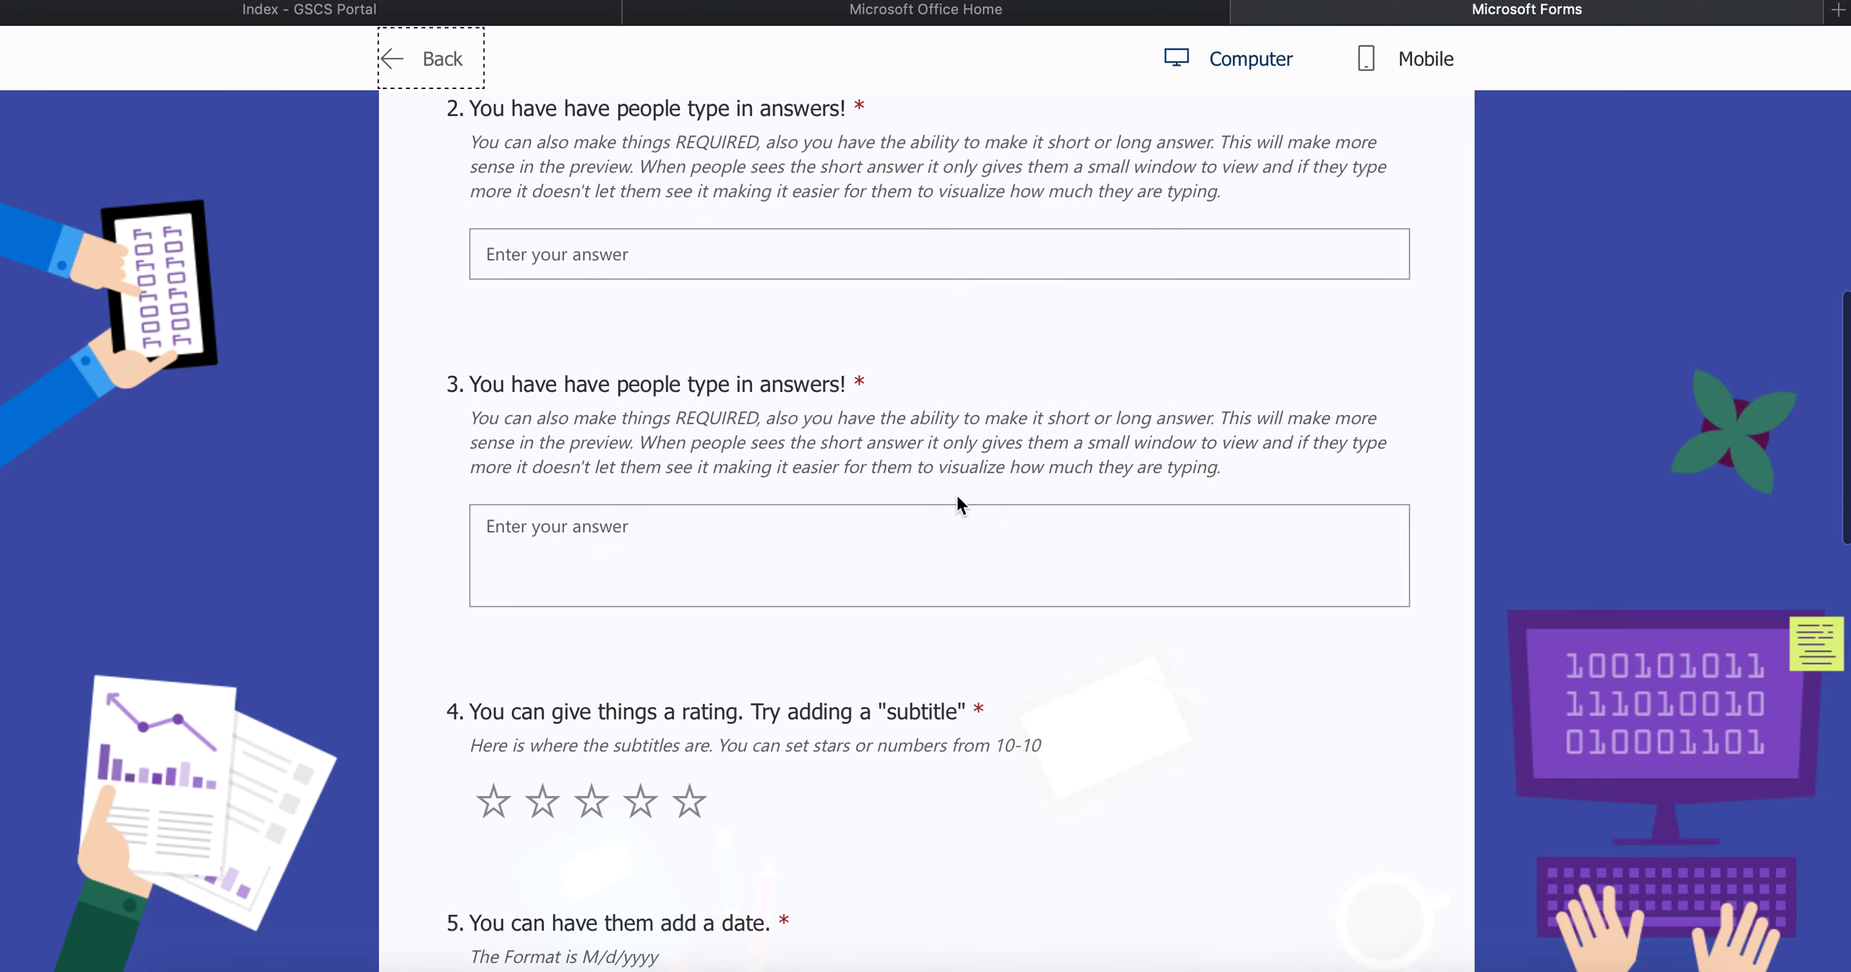
{"action": "scroll", "coordinate": [959, 504], "scroll_direction": "down", "scroll_amount": 15}
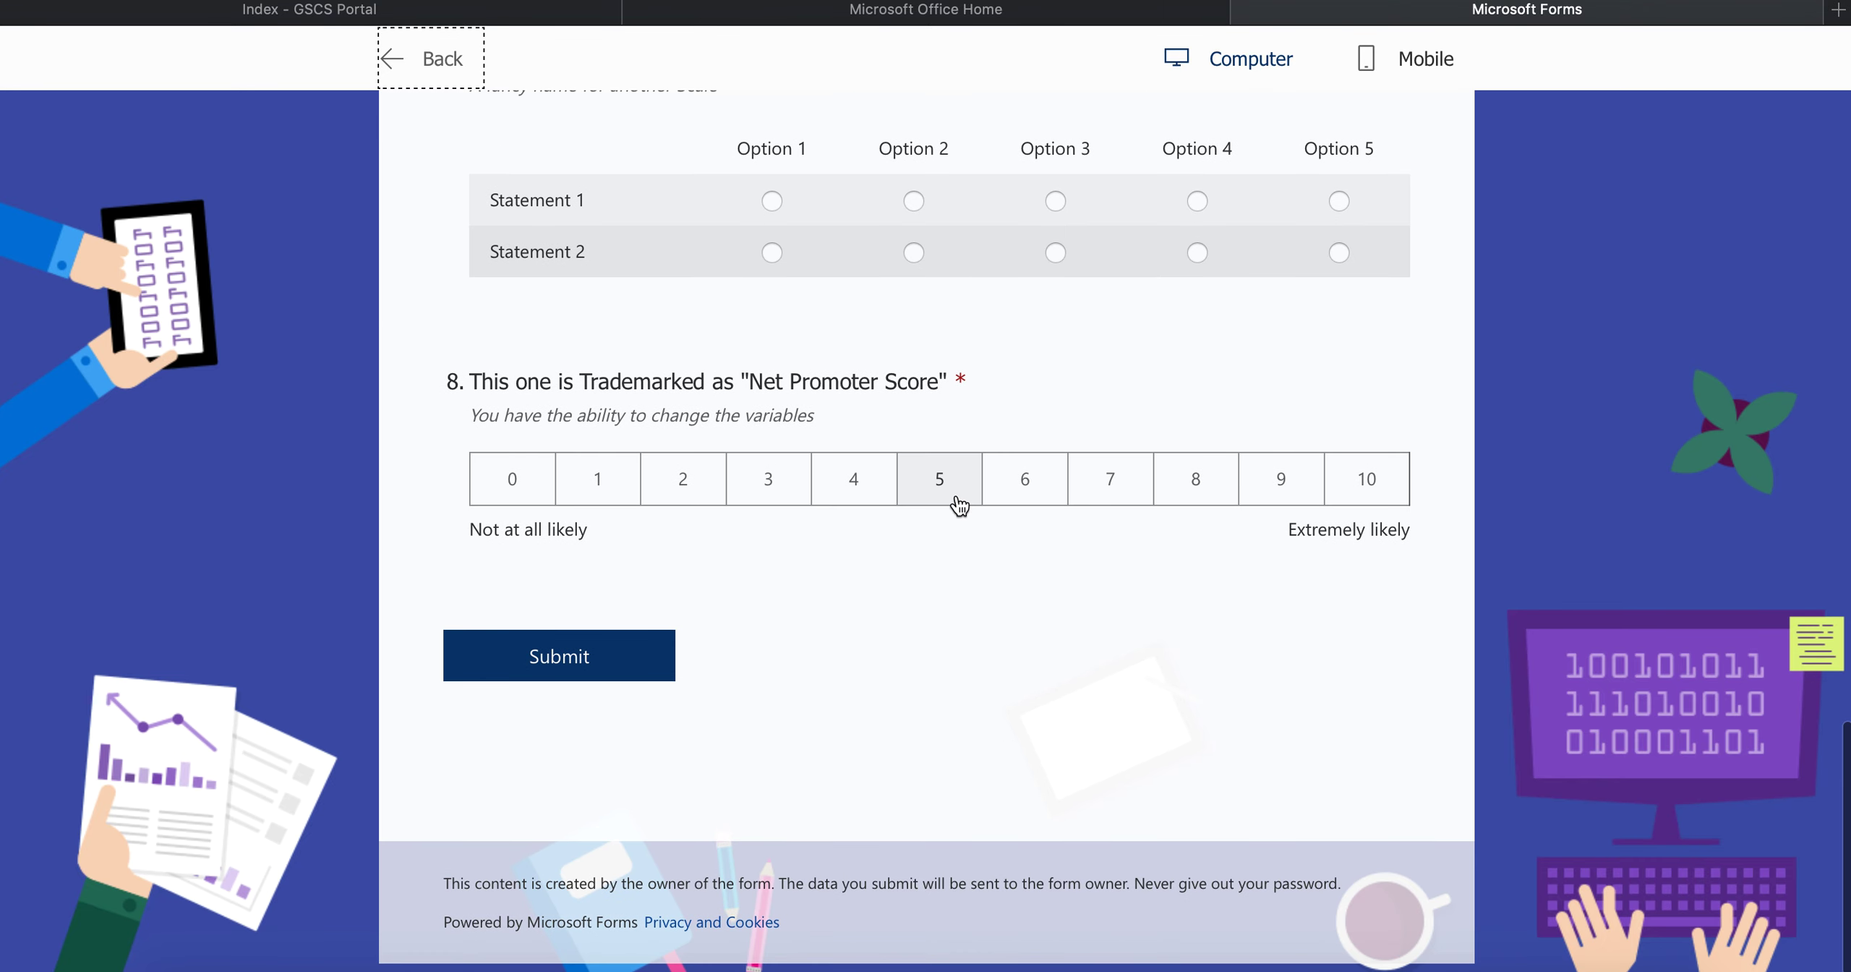
{"action": "scroll", "coordinate": [958, 504], "scroll_direction": "up", "scroll_amount": 20}
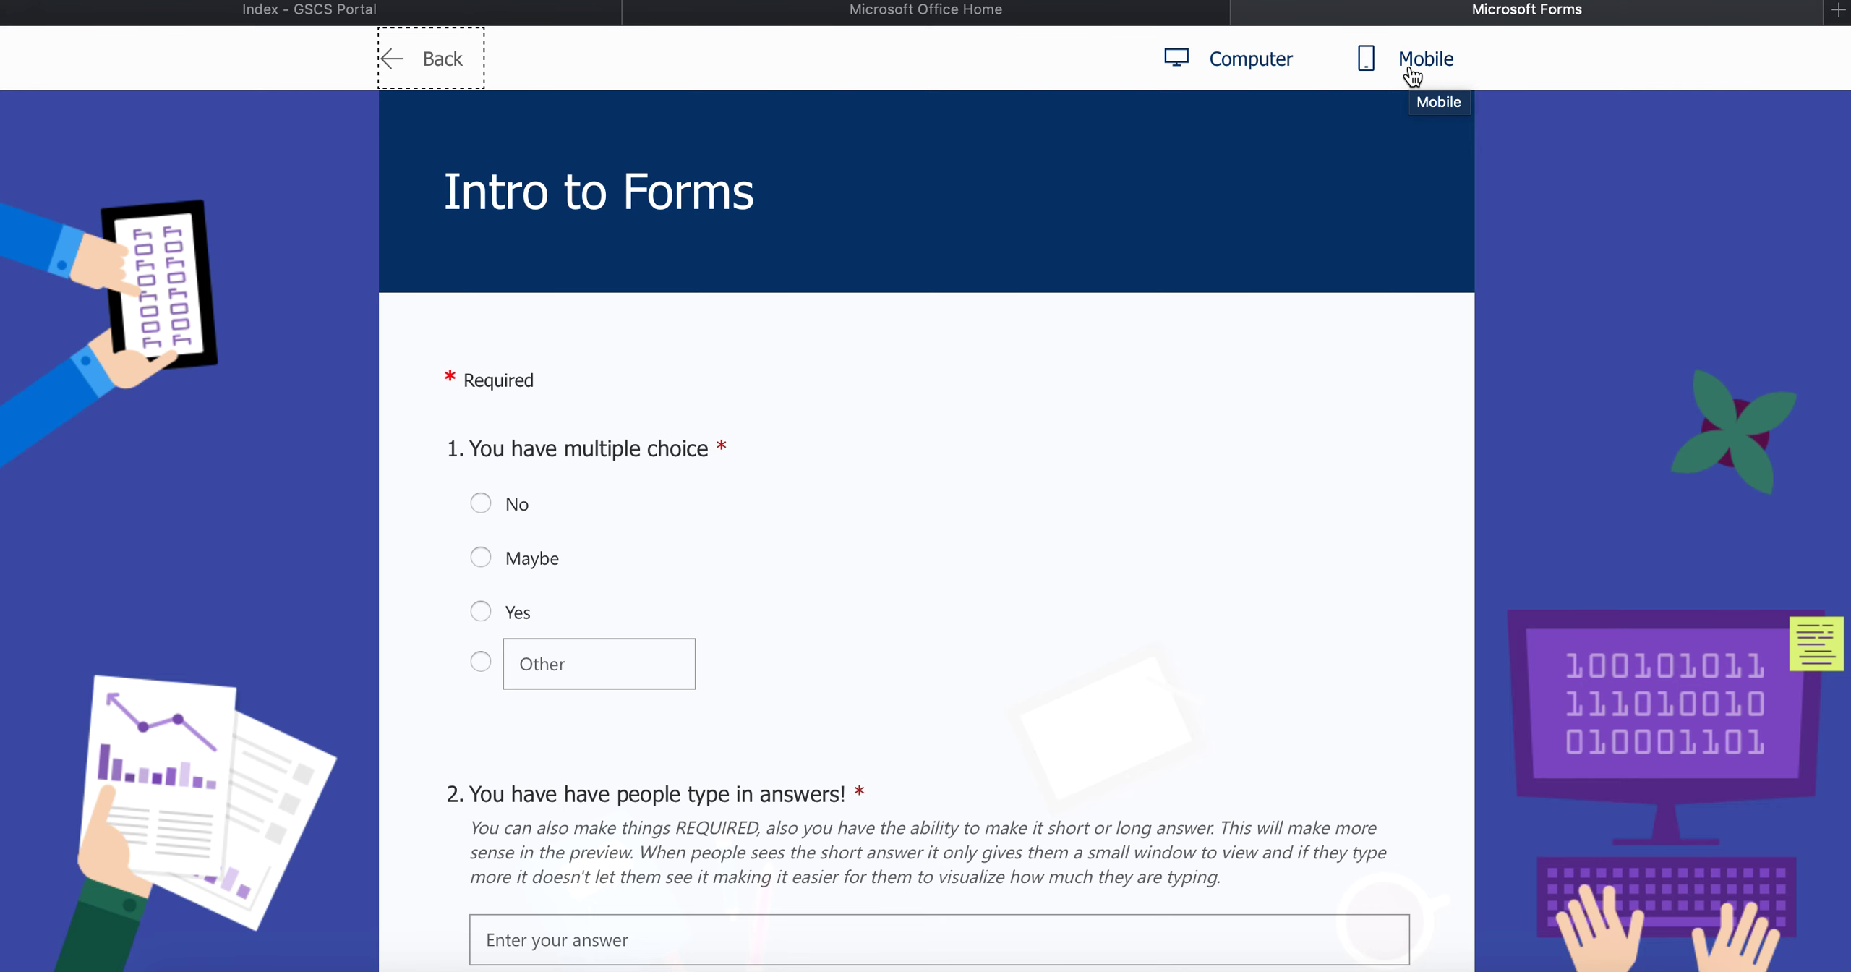
Switch the form preview to the mobile layout and look through its questions.
{"action": "left_click", "coordinate": [1411, 72]}
{"action": "scroll", "coordinate": [1108, 416], "scroll_direction": "down", "scroll_amount": 8}
{"action": "scroll", "coordinate": [1107, 415], "scroll_direction": "down", "scroll_amount": 15}
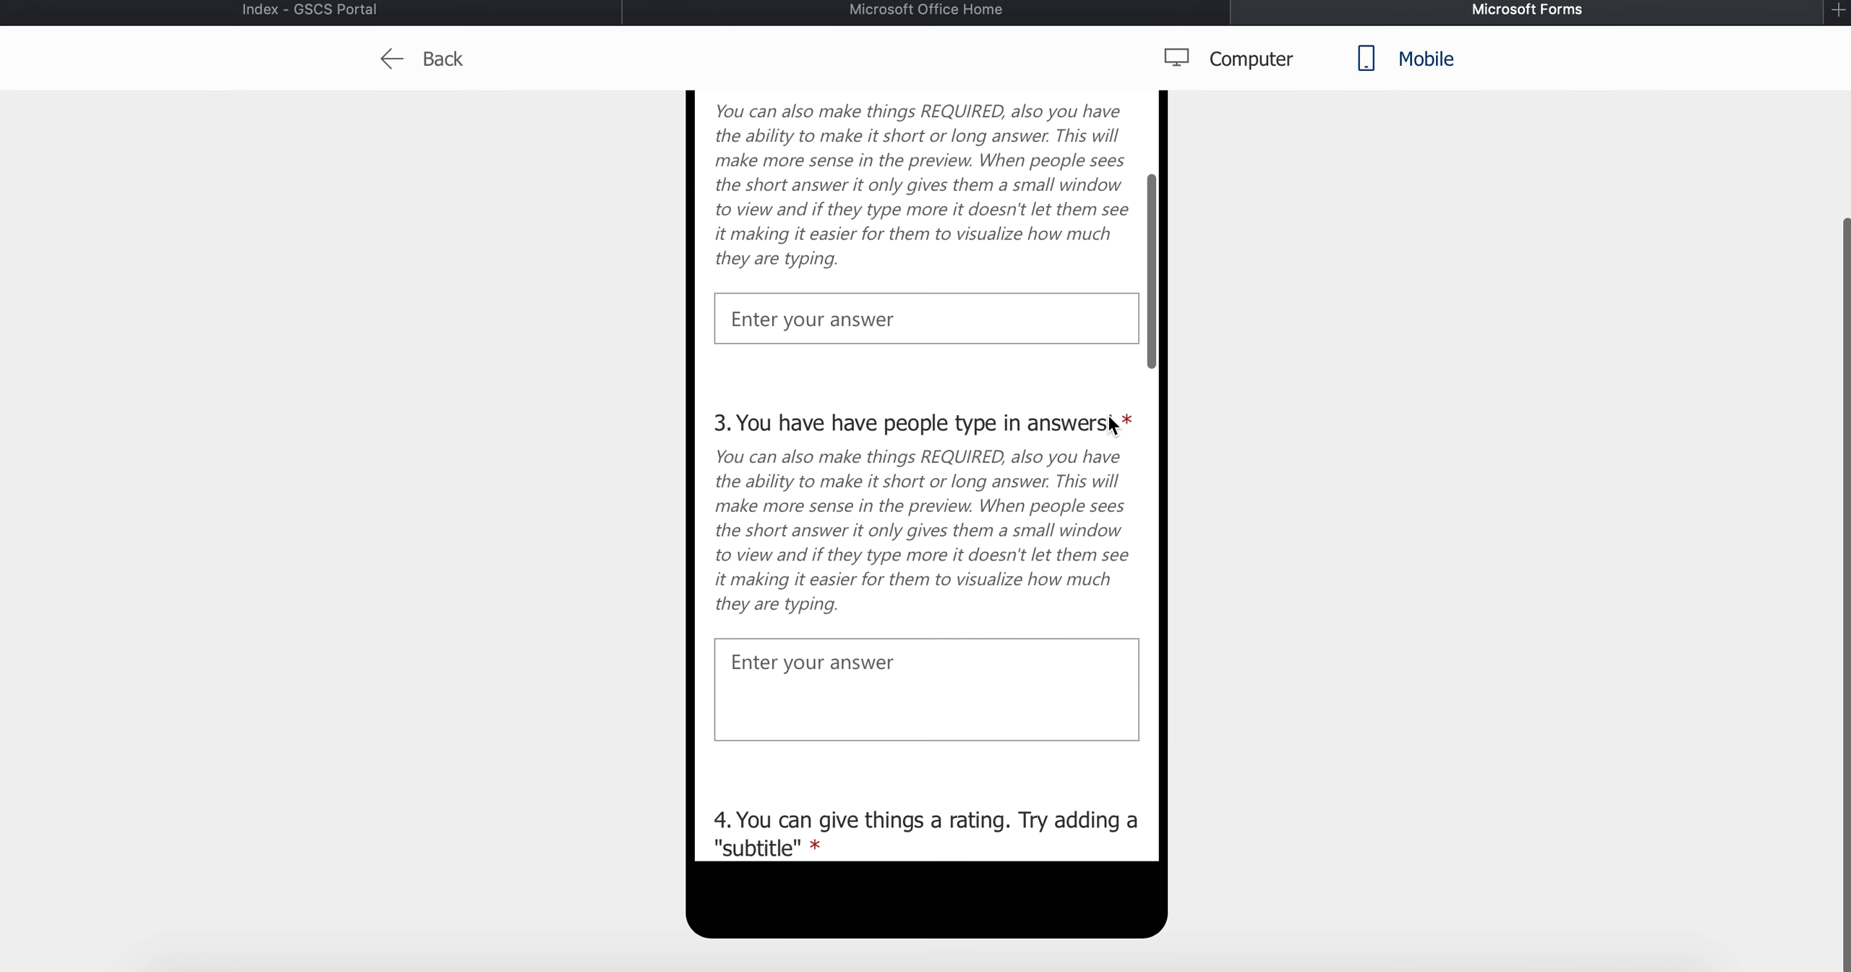
Review the mobile preview's questions from multiple choice through the Likert statements, then return to the form editor.
{"action": "scroll", "coordinate": [942, 541], "scroll_direction": "up", "scroll_amount": 8}
{"action": "scroll", "coordinate": [748, 691], "scroll_direction": "down", "scroll_amount": 4}
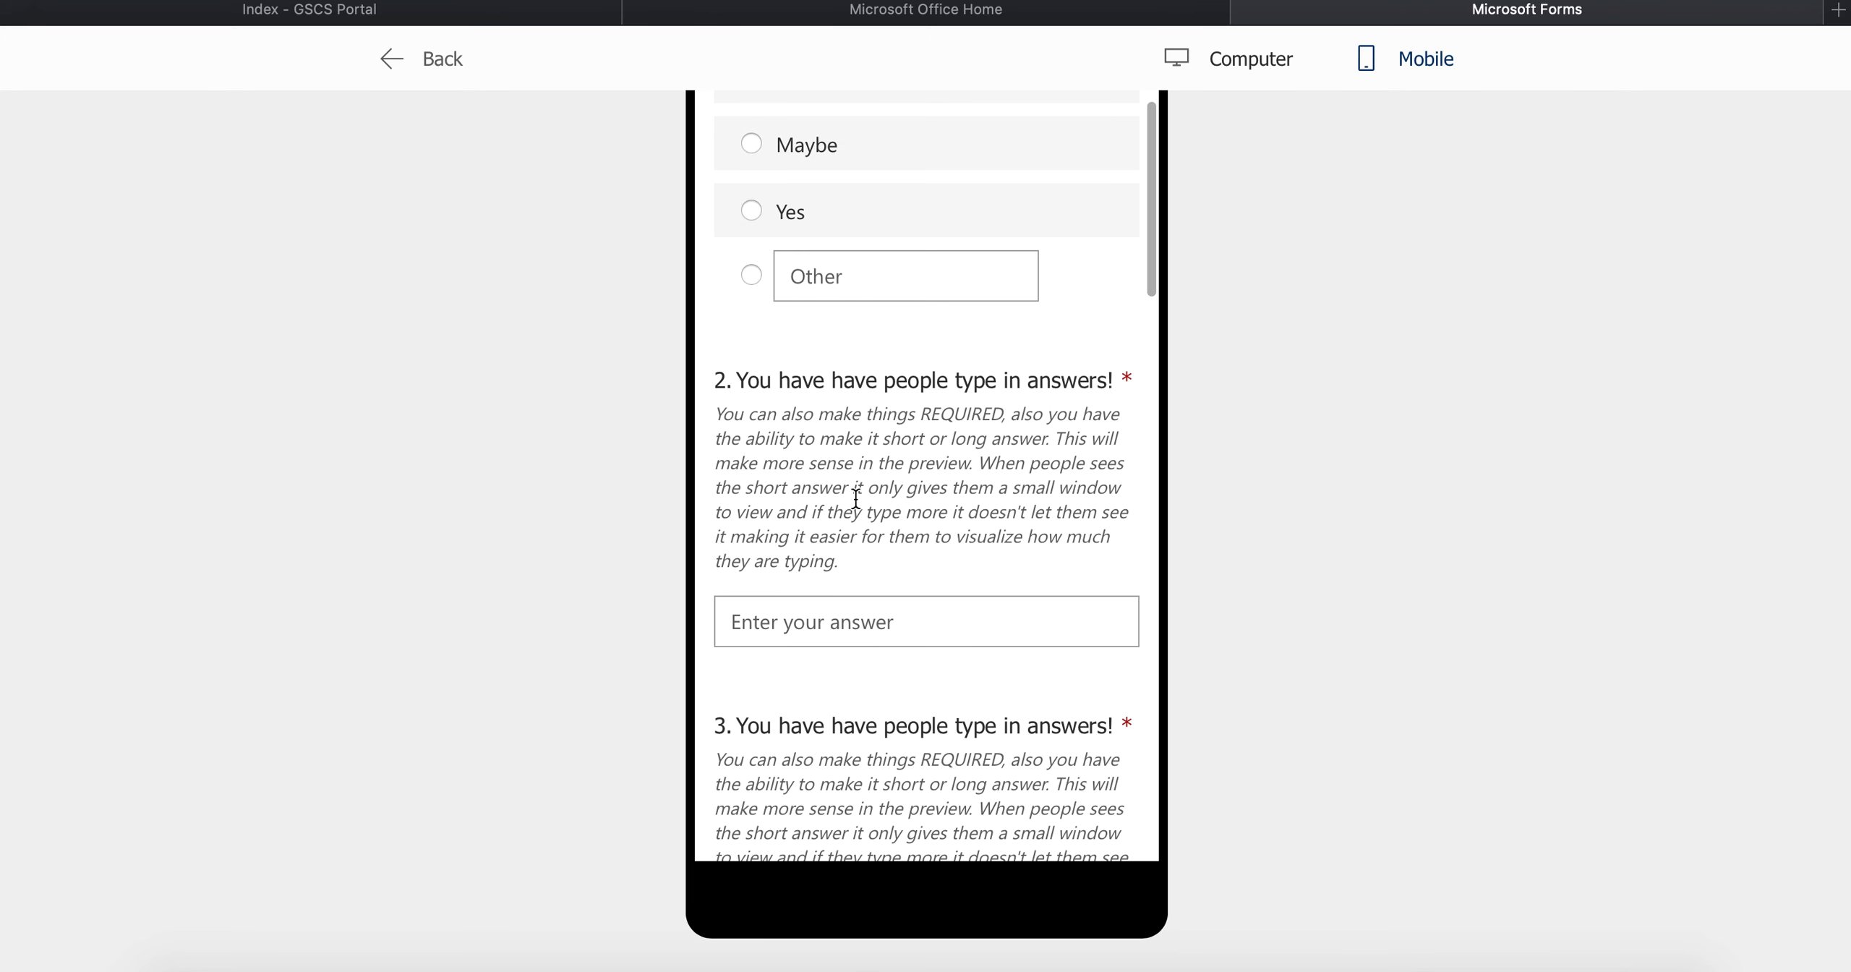
{"action": "scroll", "coordinate": [936, 263], "scroll_direction": "up", "scroll_amount": 3}
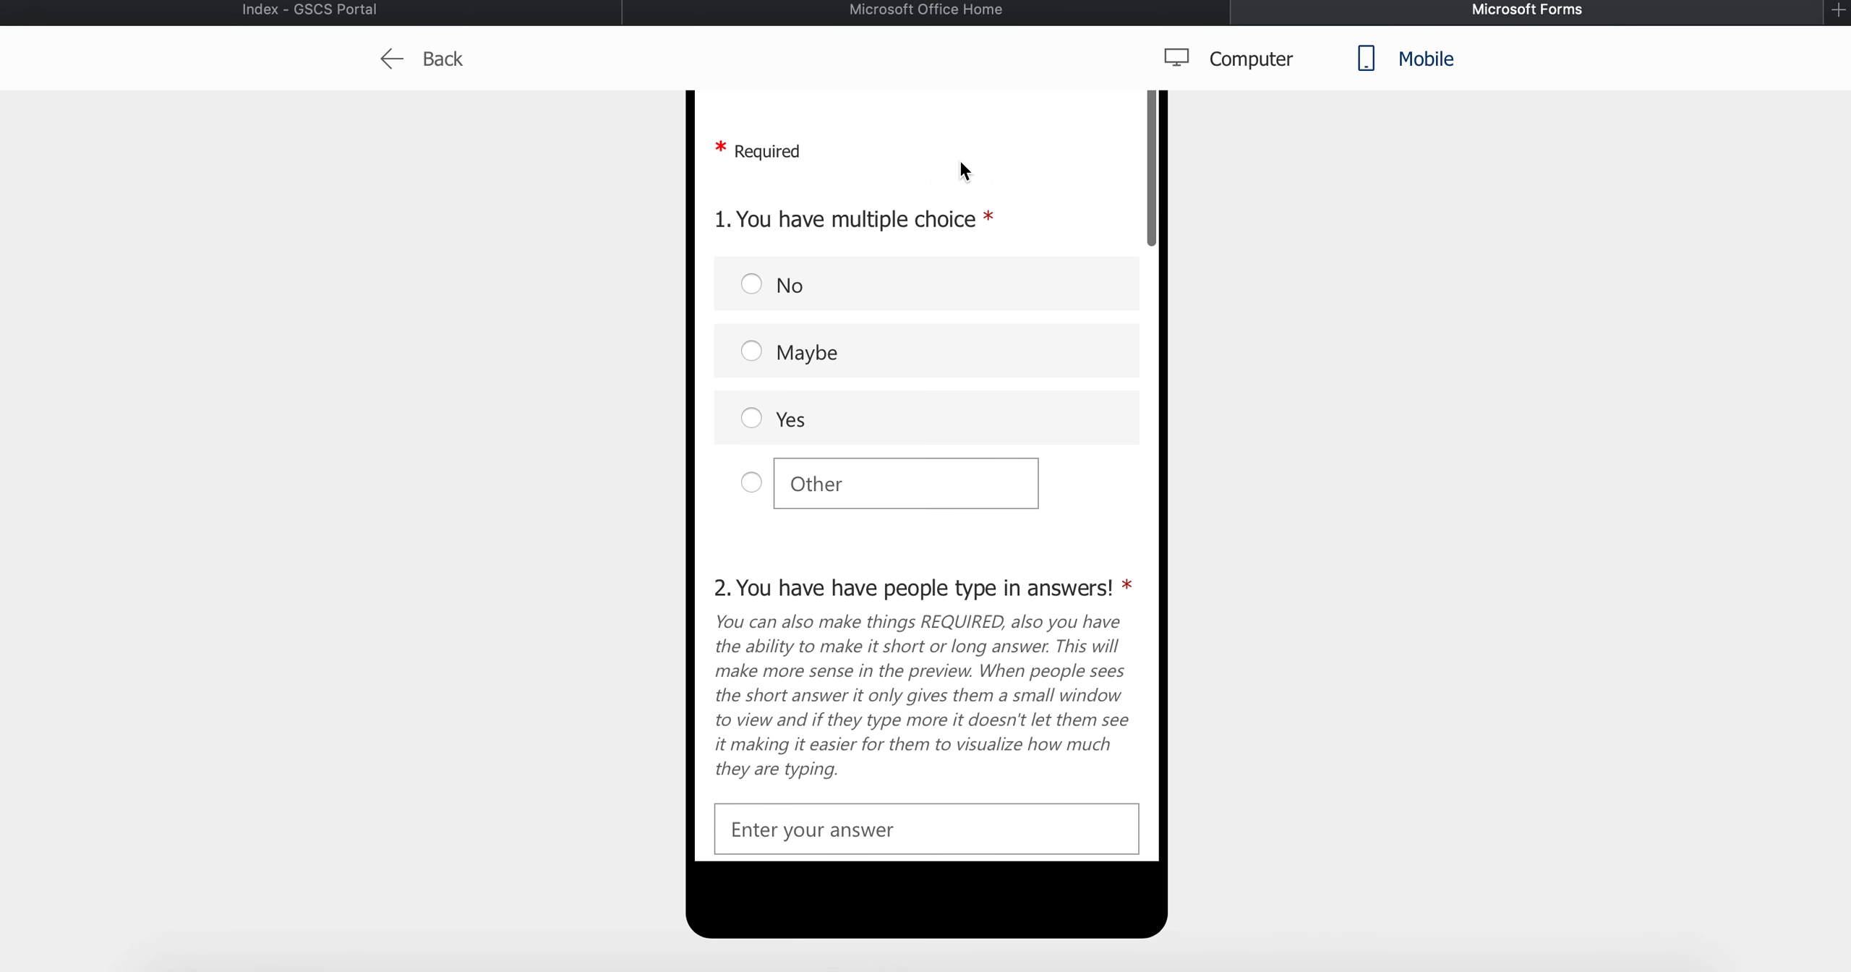
{"action": "scroll", "coordinate": [1486, 446], "scroll_direction": "up", "scroll_amount": 3}
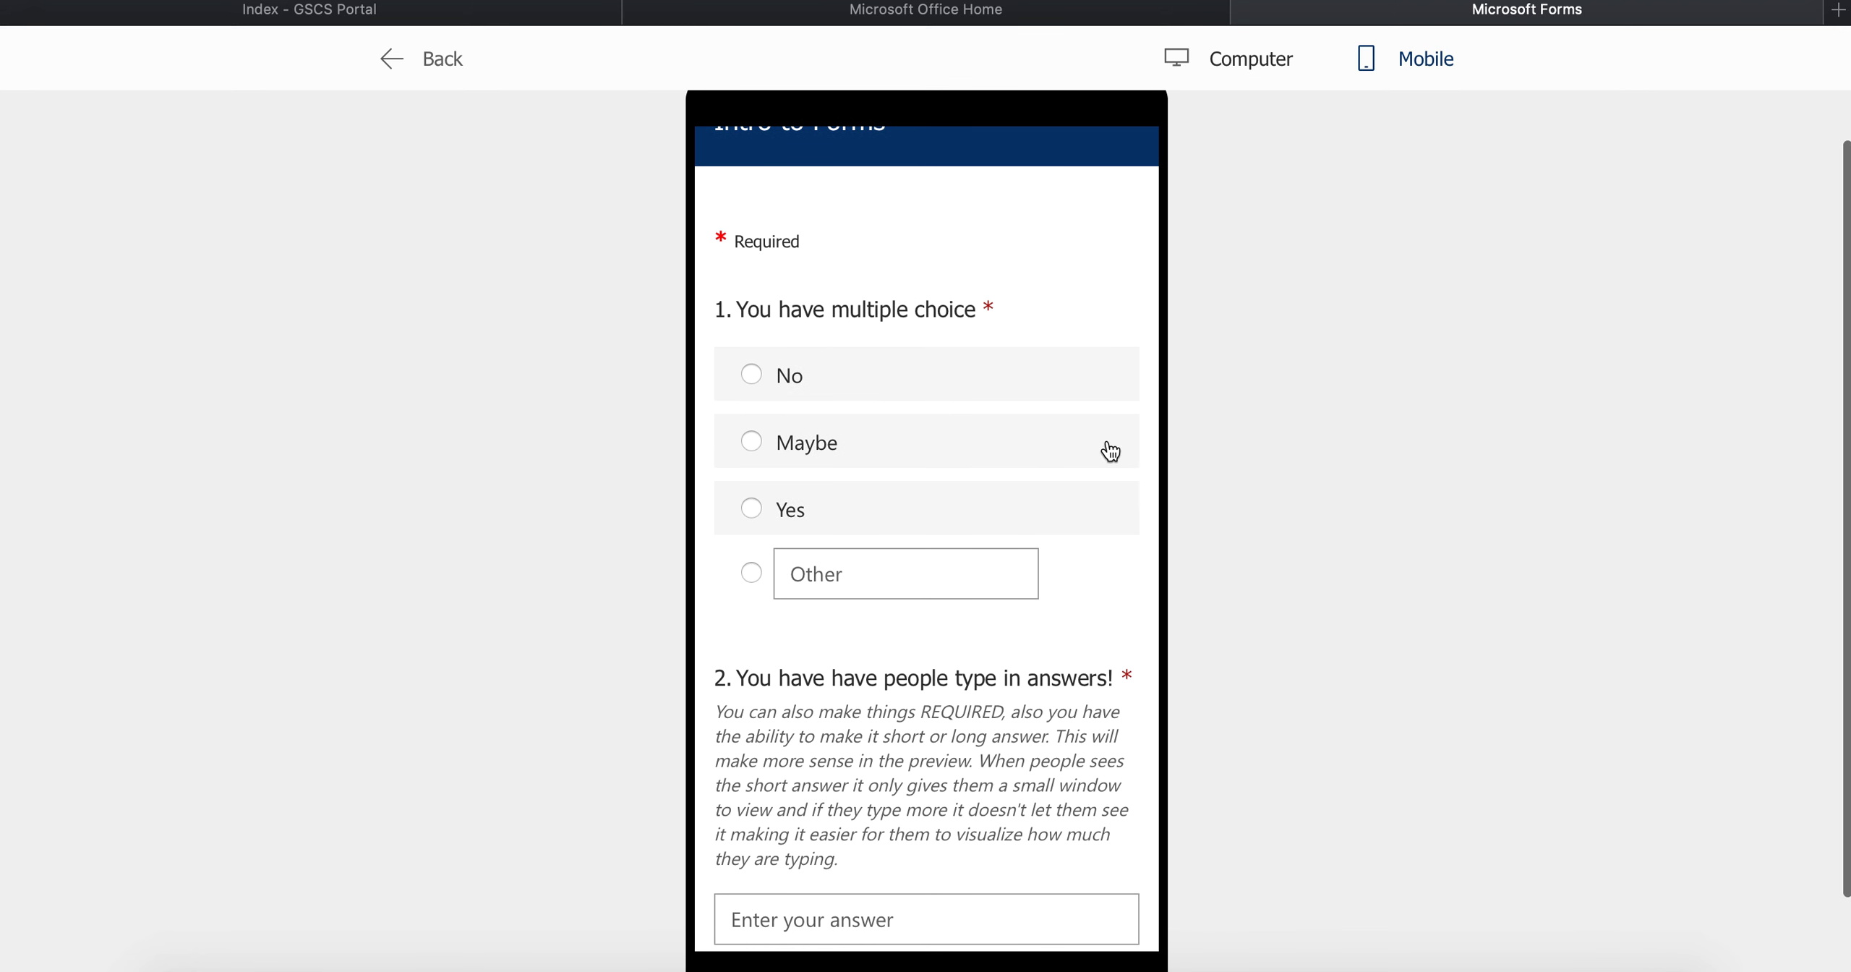
{"action": "scroll", "coordinate": [1111, 452], "scroll_direction": "down", "scroll_amount": 3}
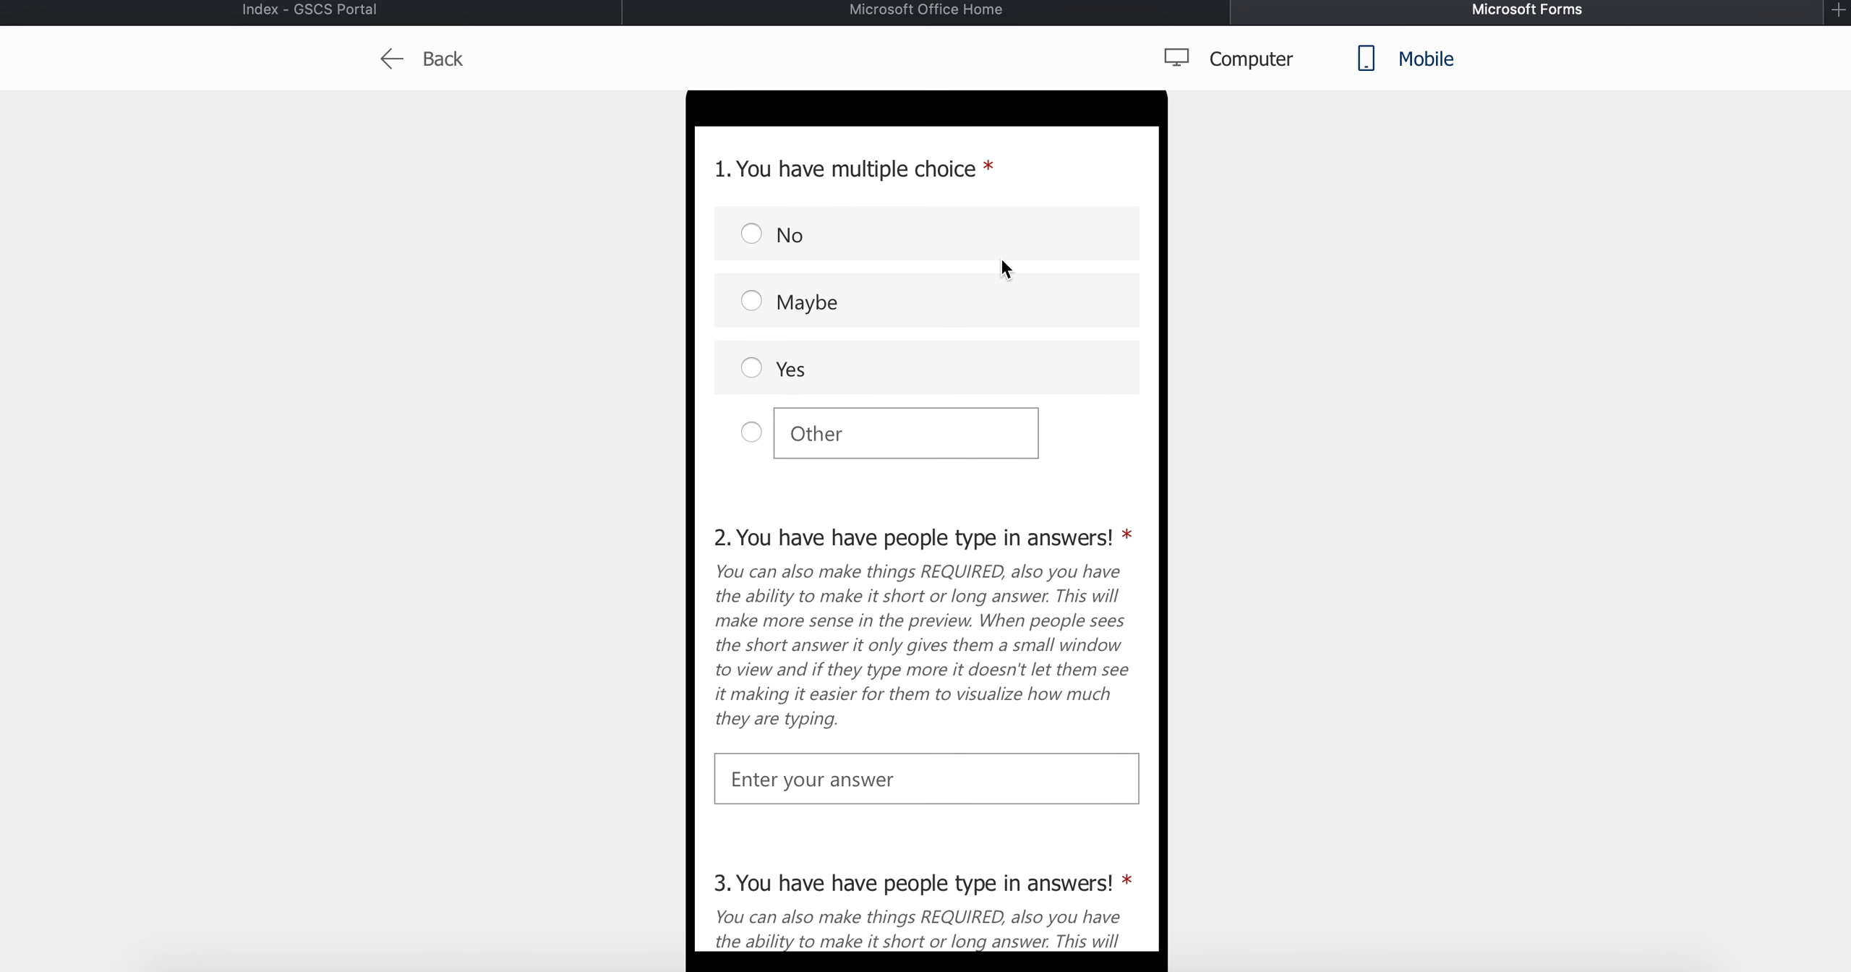
{"action": "scroll", "coordinate": [1001, 255], "scroll_direction": "down", "scroll_amount": 20}
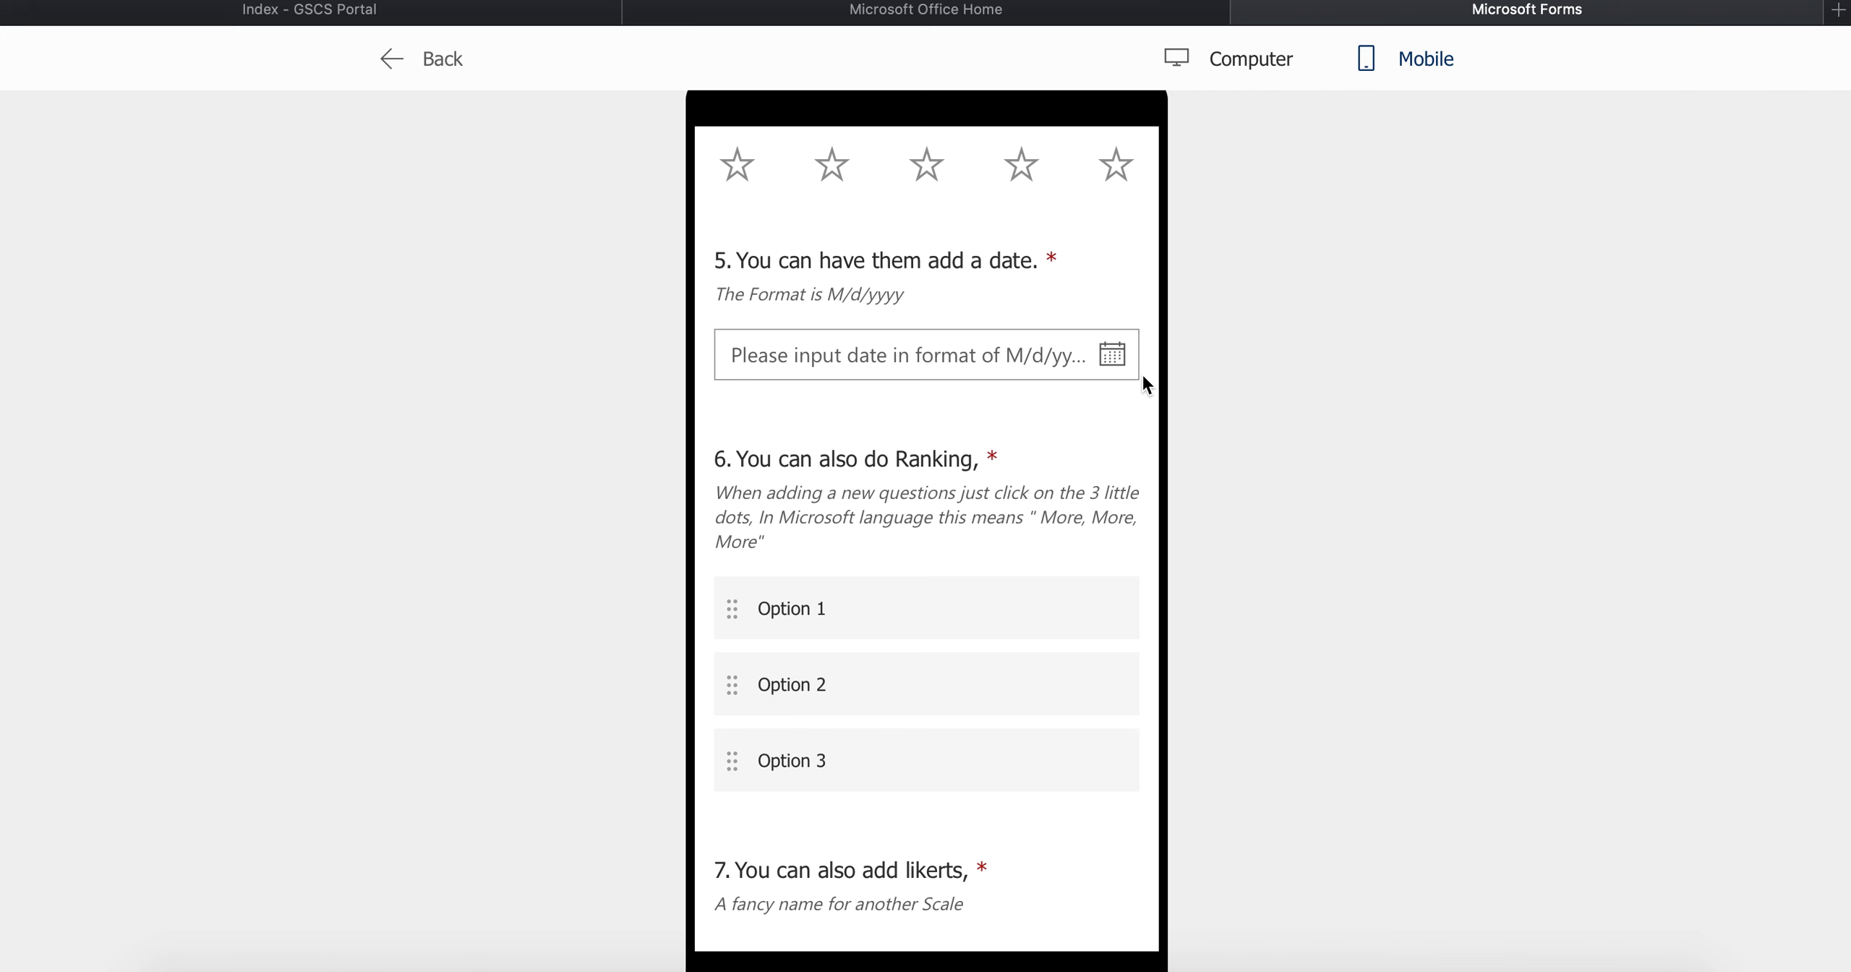
{"action": "scroll", "coordinate": [1143, 373], "scroll_direction": "down", "scroll_amount": 7}
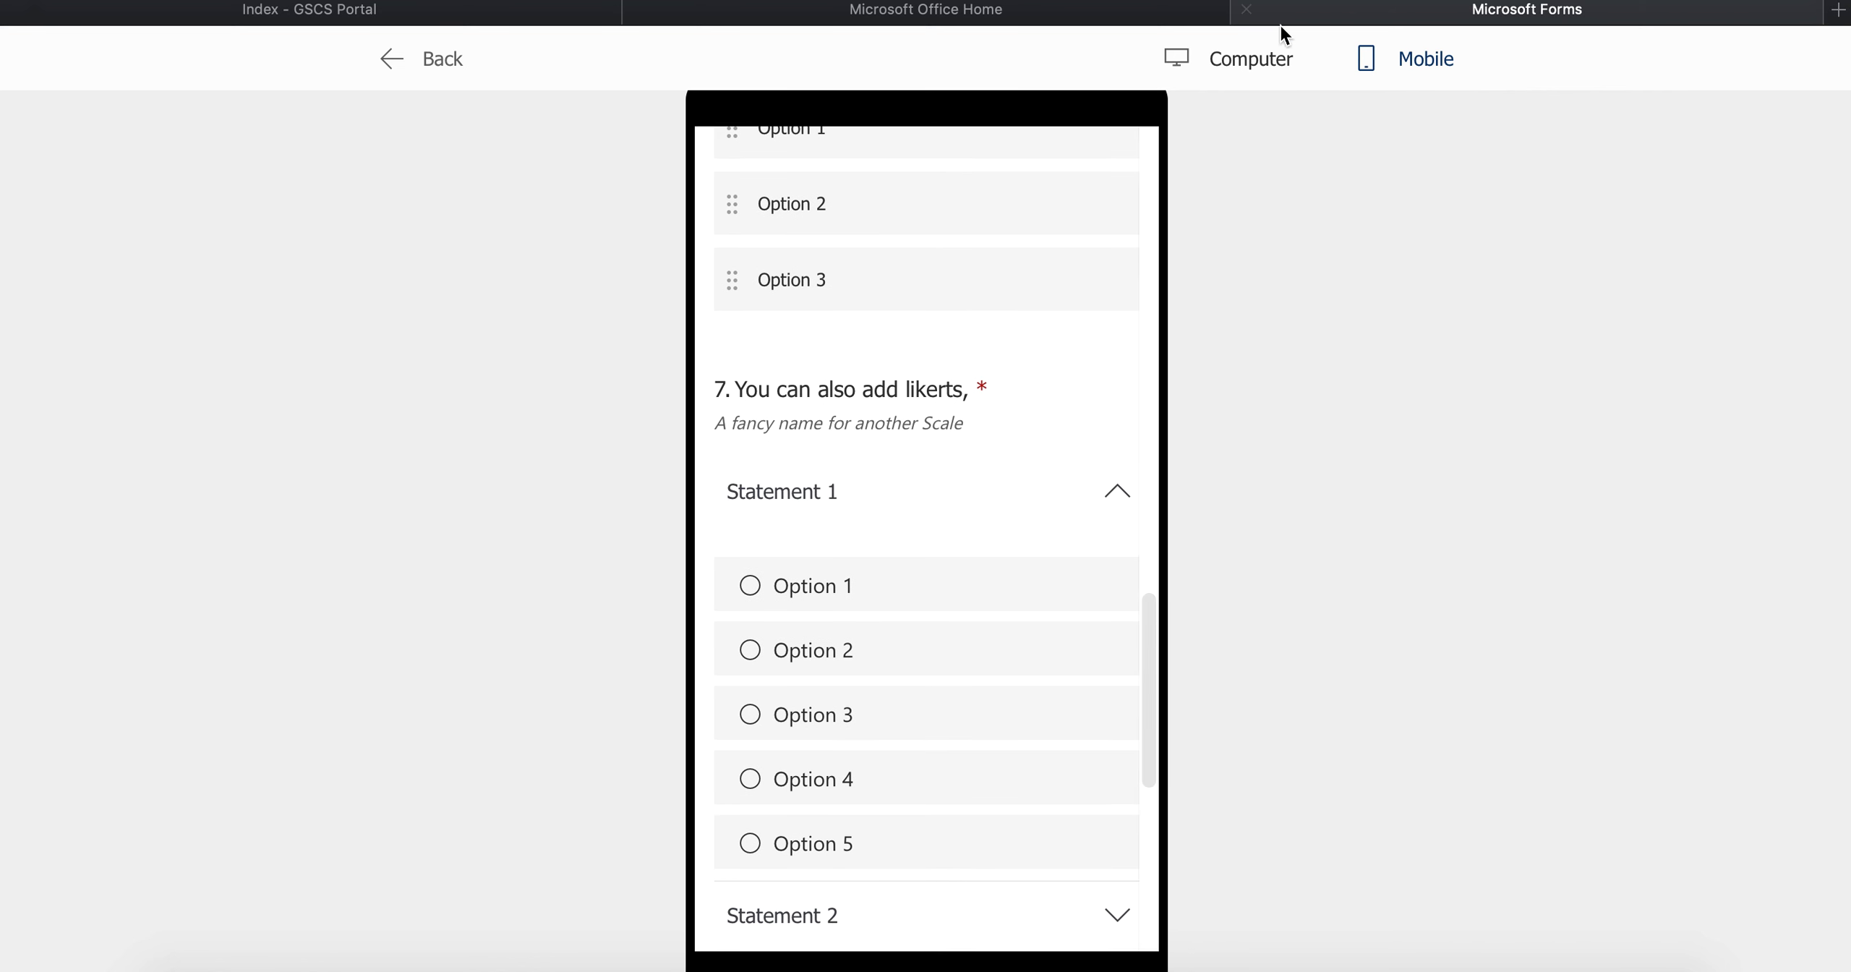
{"action": "scroll", "coordinate": [1243, 243], "scroll_direction": "up", "scroll_amount": 2}
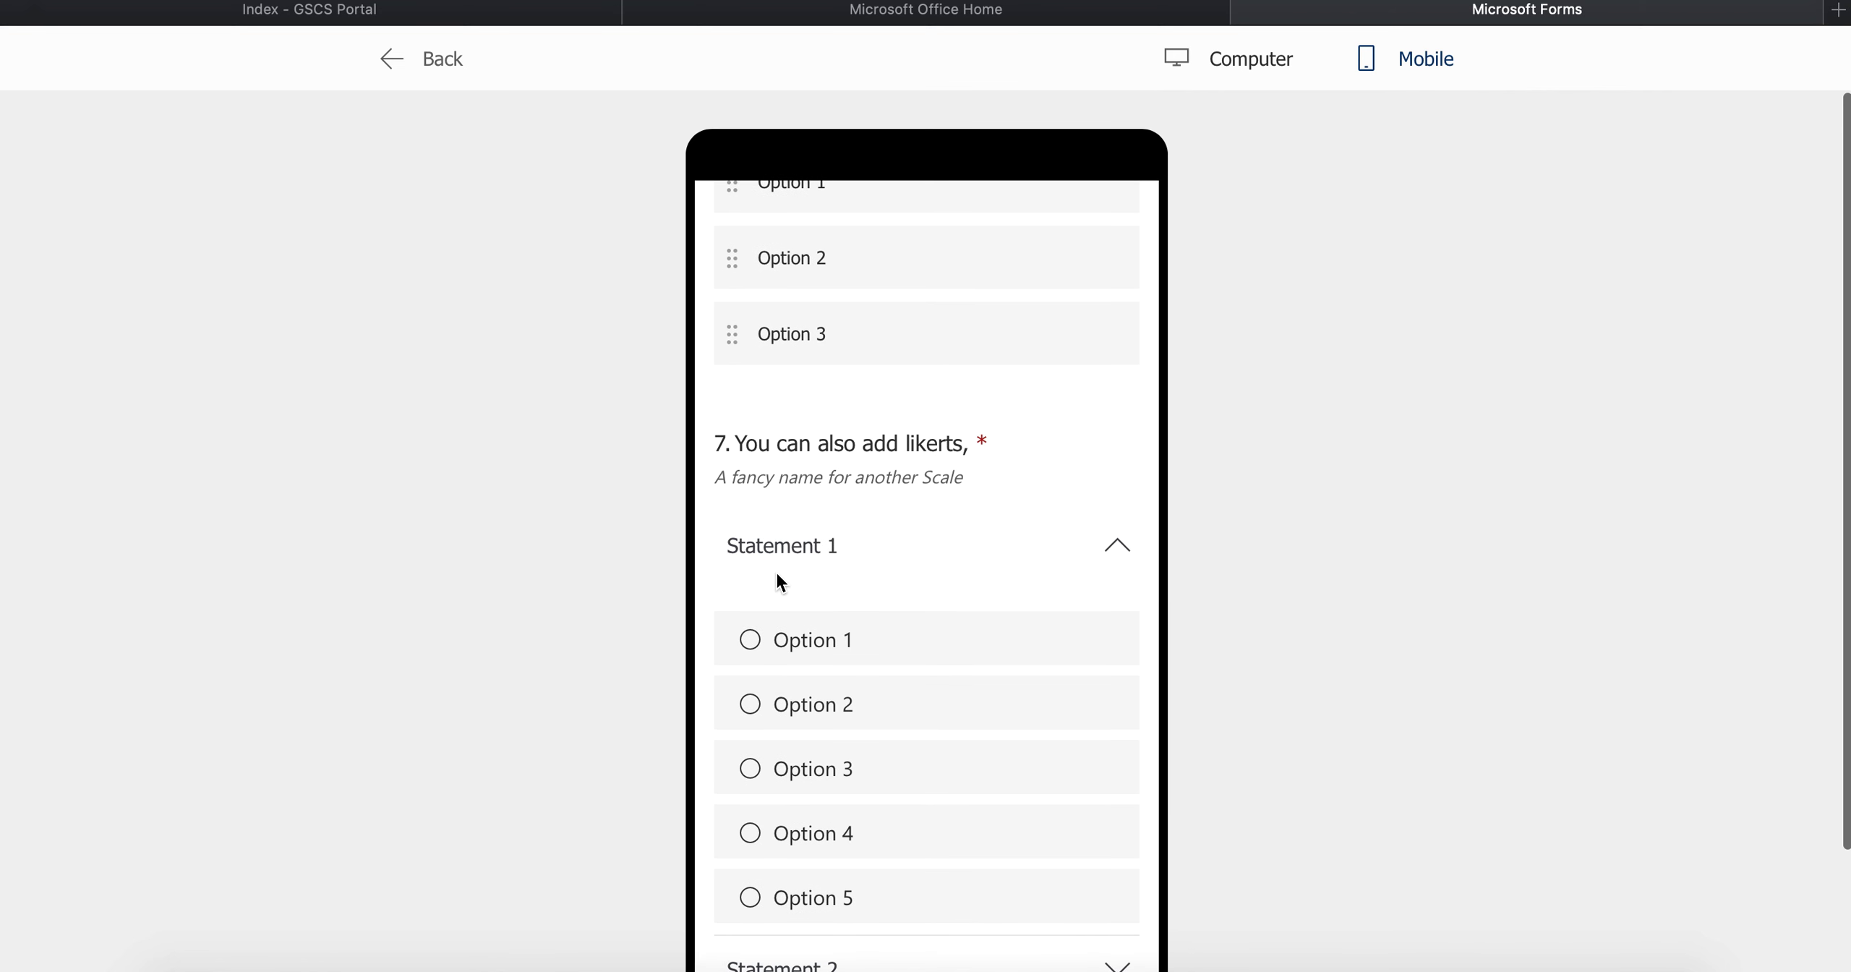
{"action": "scroll", "coordinate": [775, 581], "scroll_direction": "up", "scroll_amount": 15}
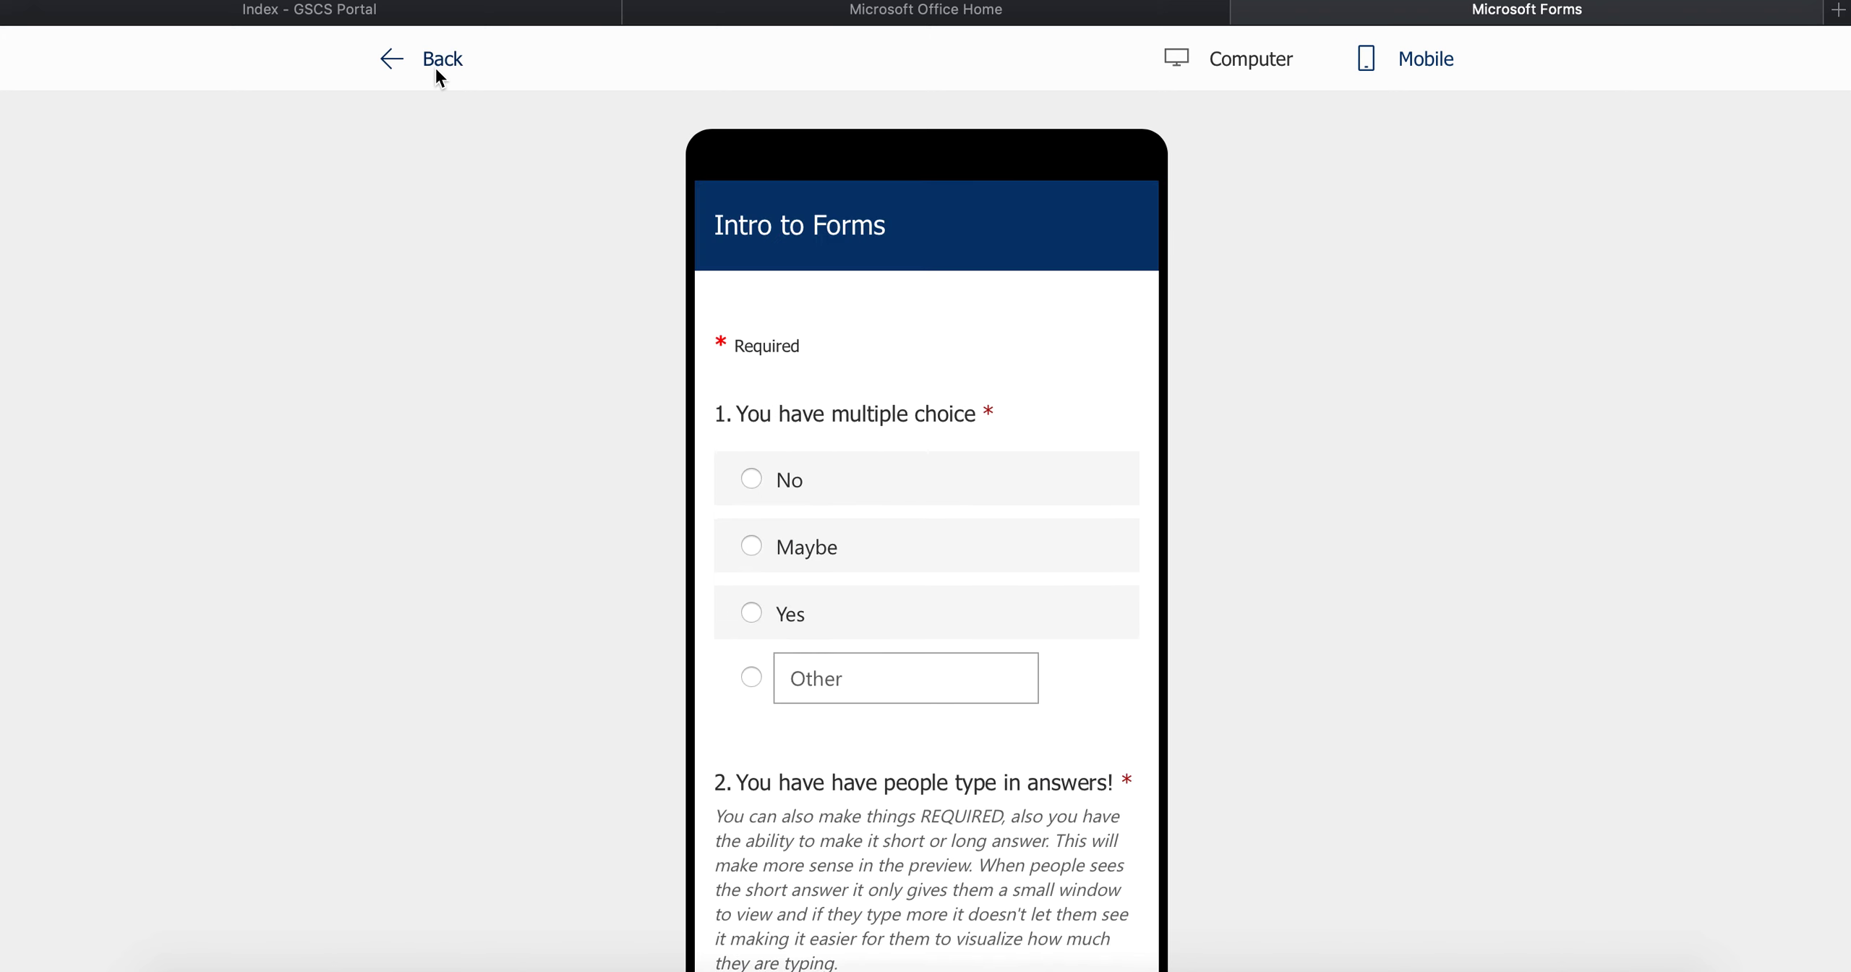
{"action": "left_click", "coordinate": [439, 70]}
Try the octopus underwater theme and the custom Greater Saskatoon Catholic Schools logo theme on the form.
{"action": "left_click", "coordinate": [1494, 69]}
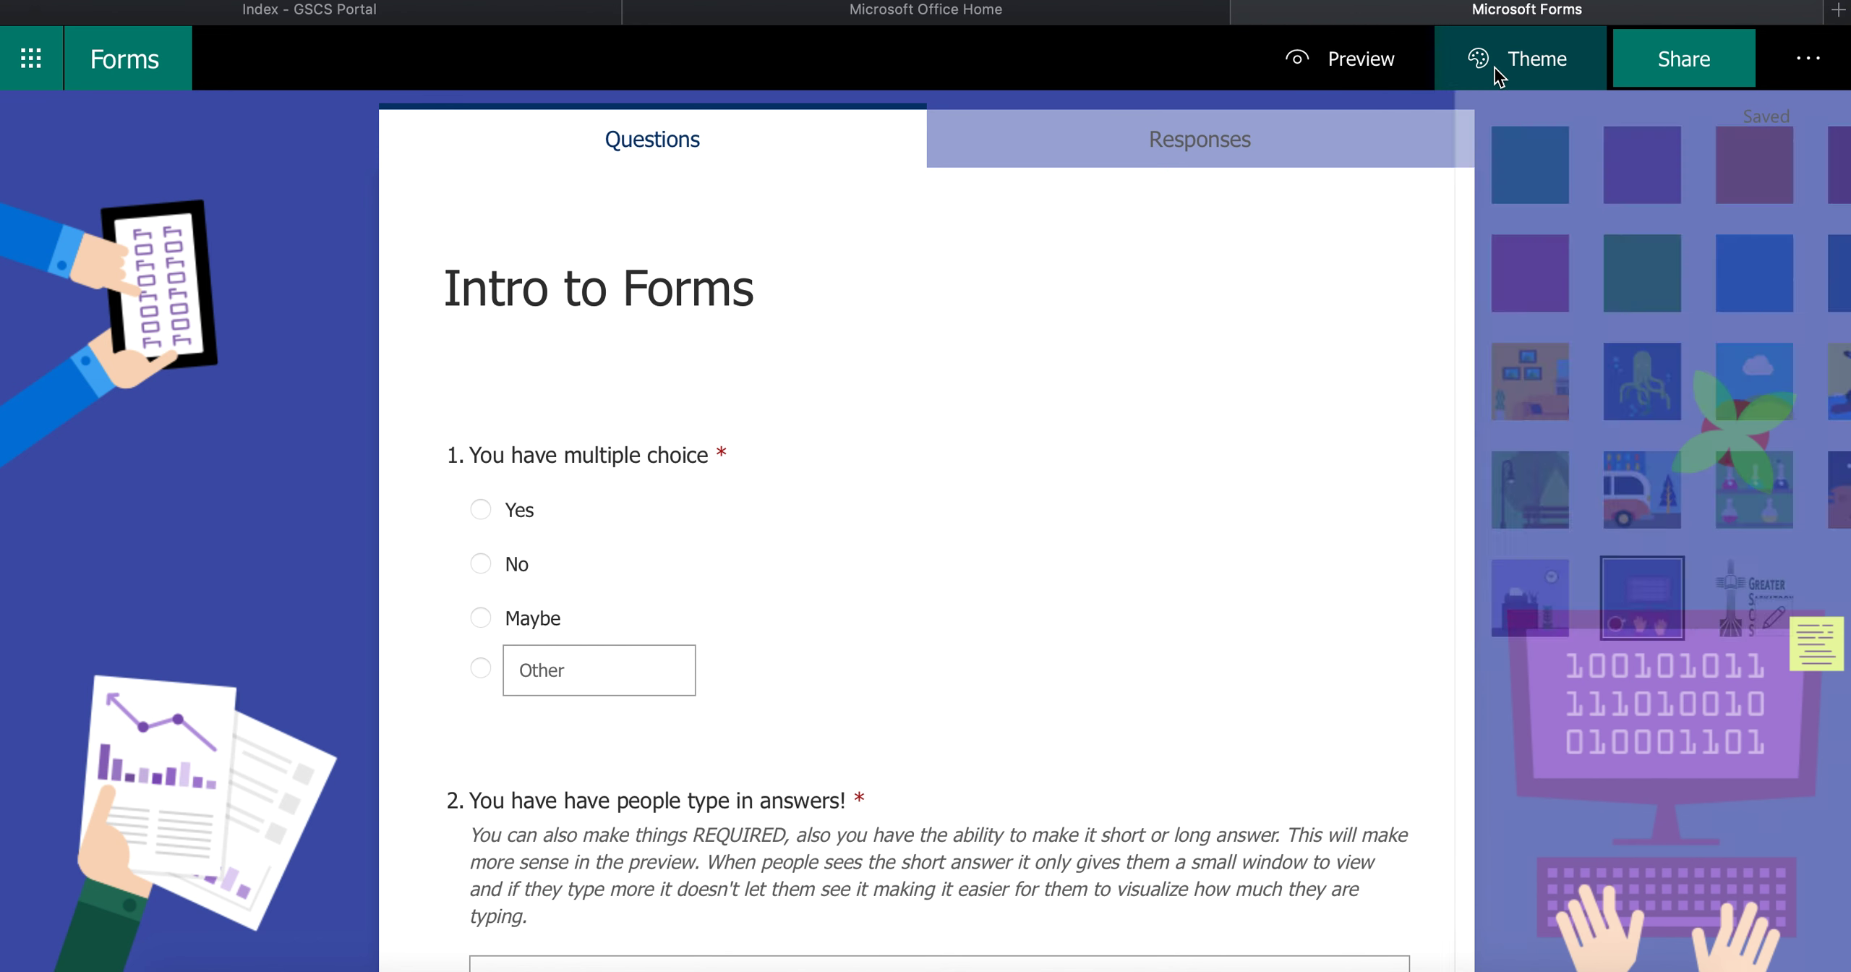
{"action": "left_click", "coordinate": [1480, 380]}
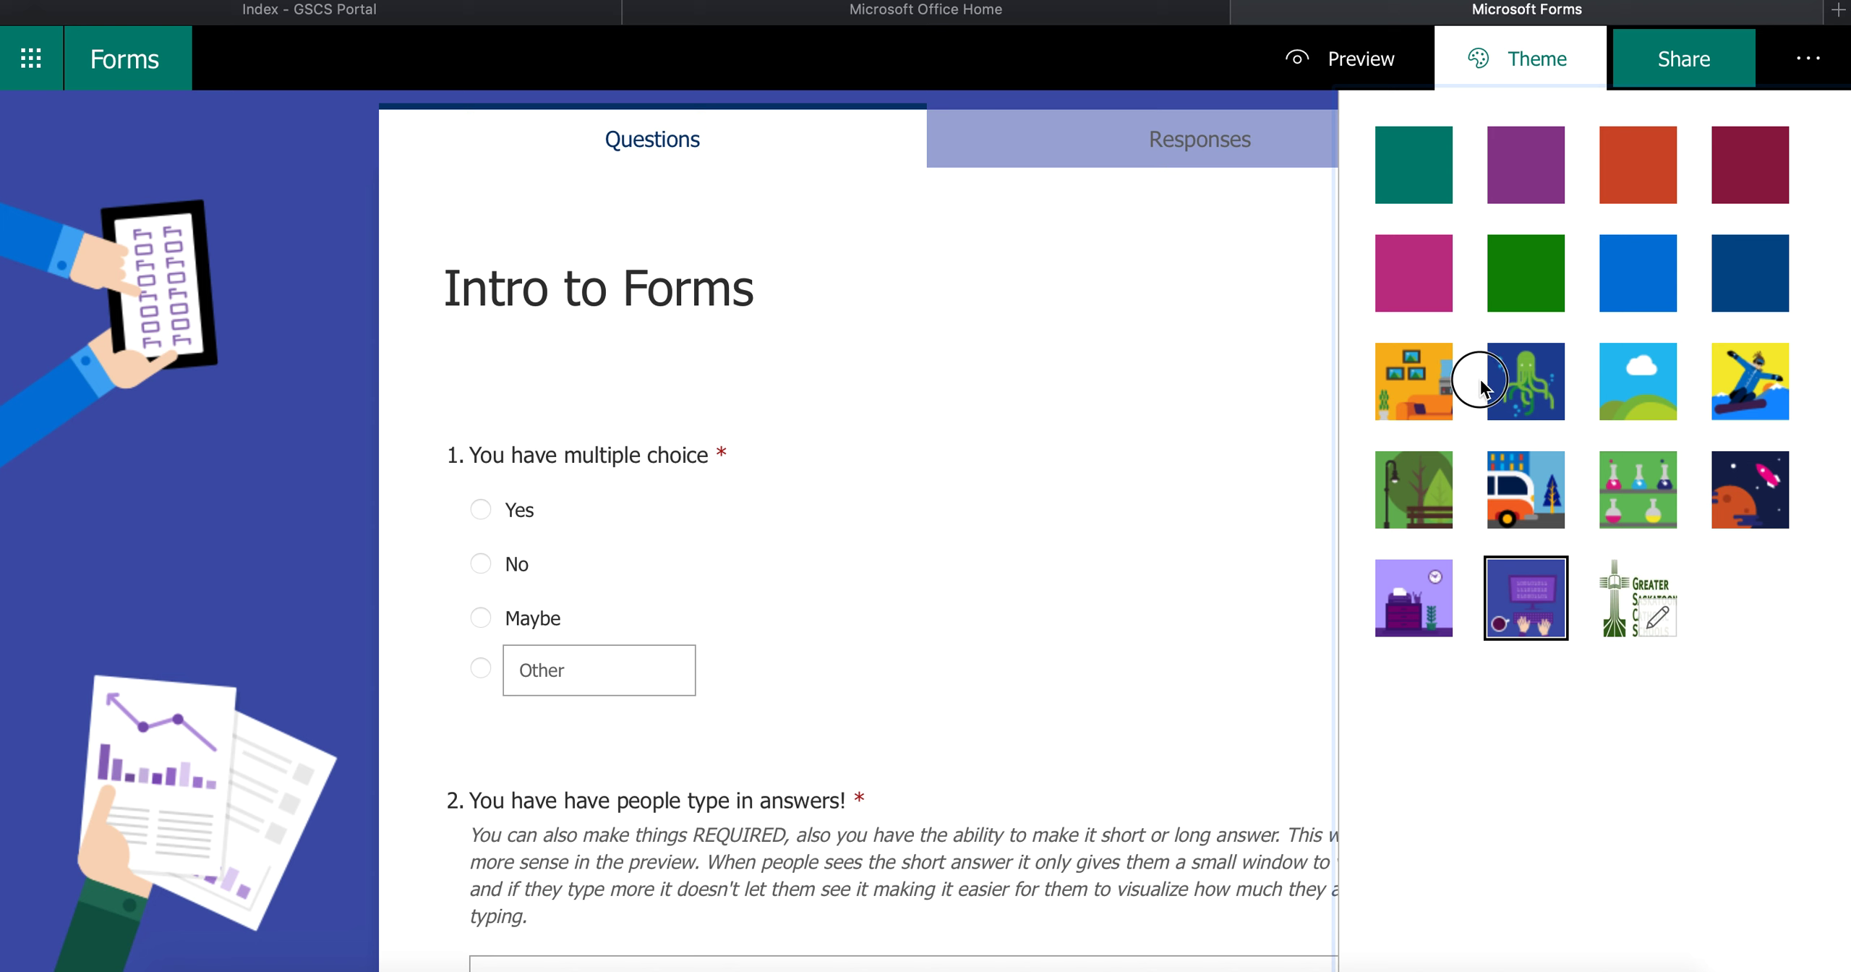
{"action": "left_click", "coordinate": [1493, 391]}
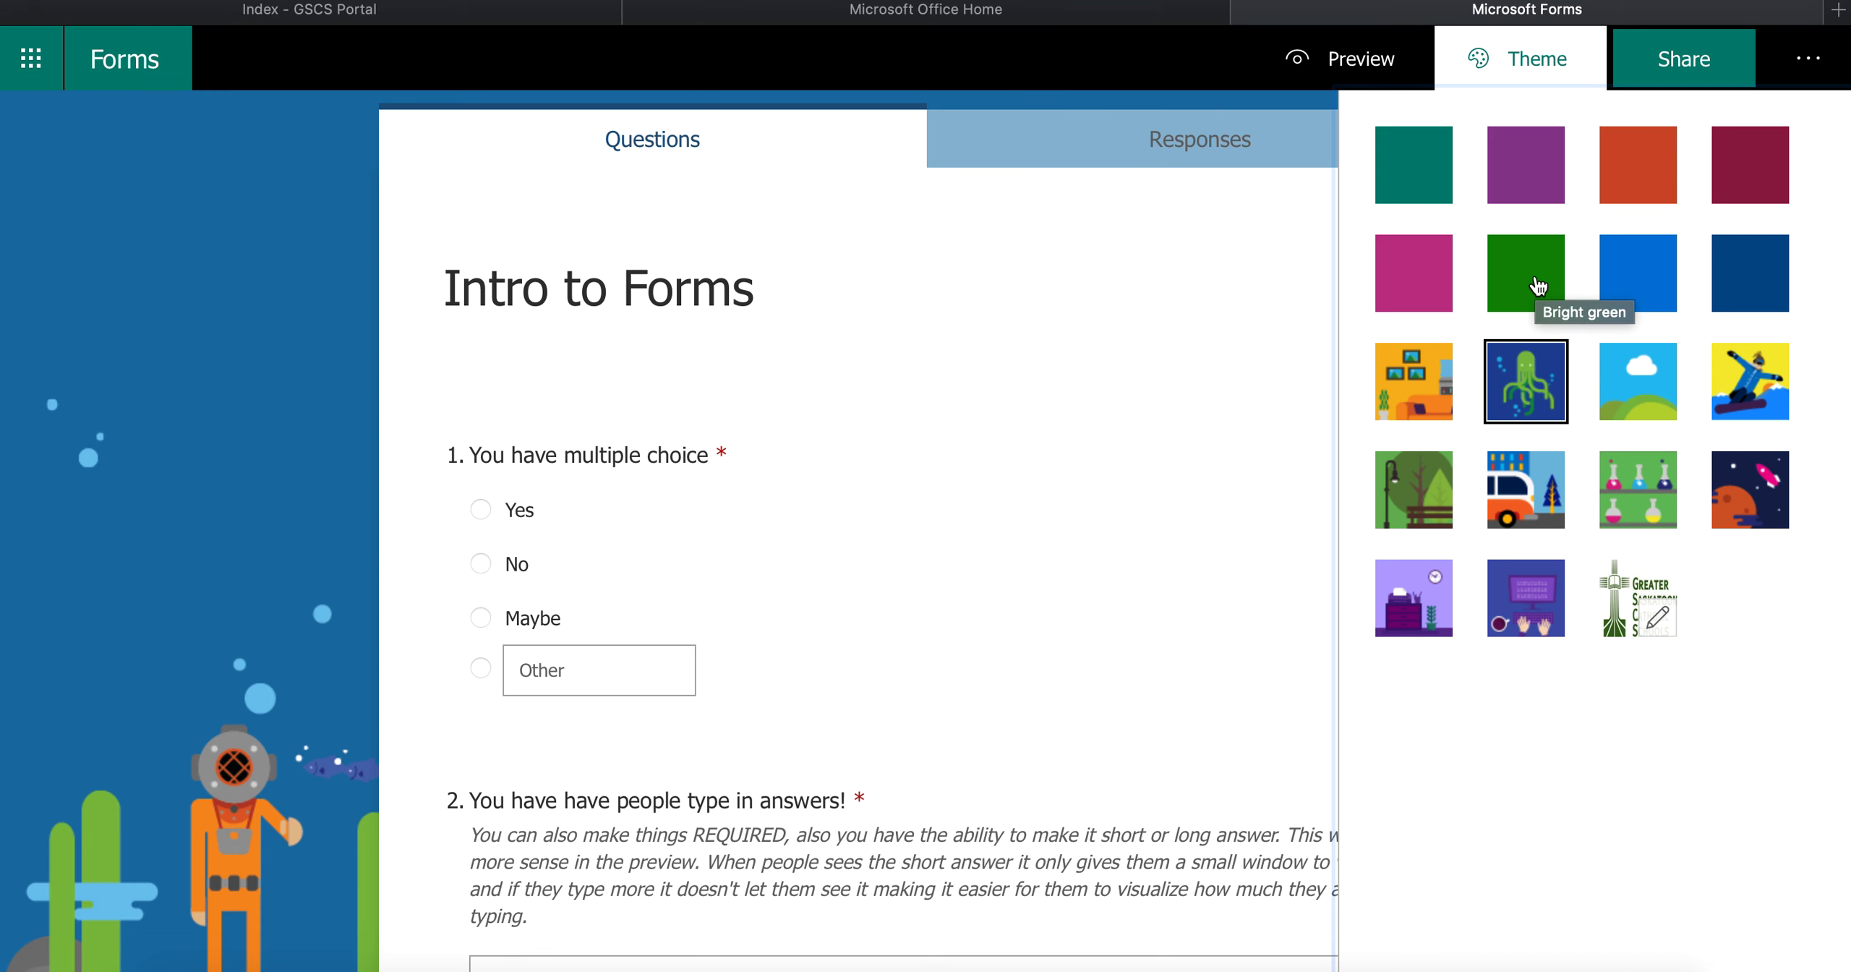
{"action": "left_click", "coordinate": [1611, 597]}
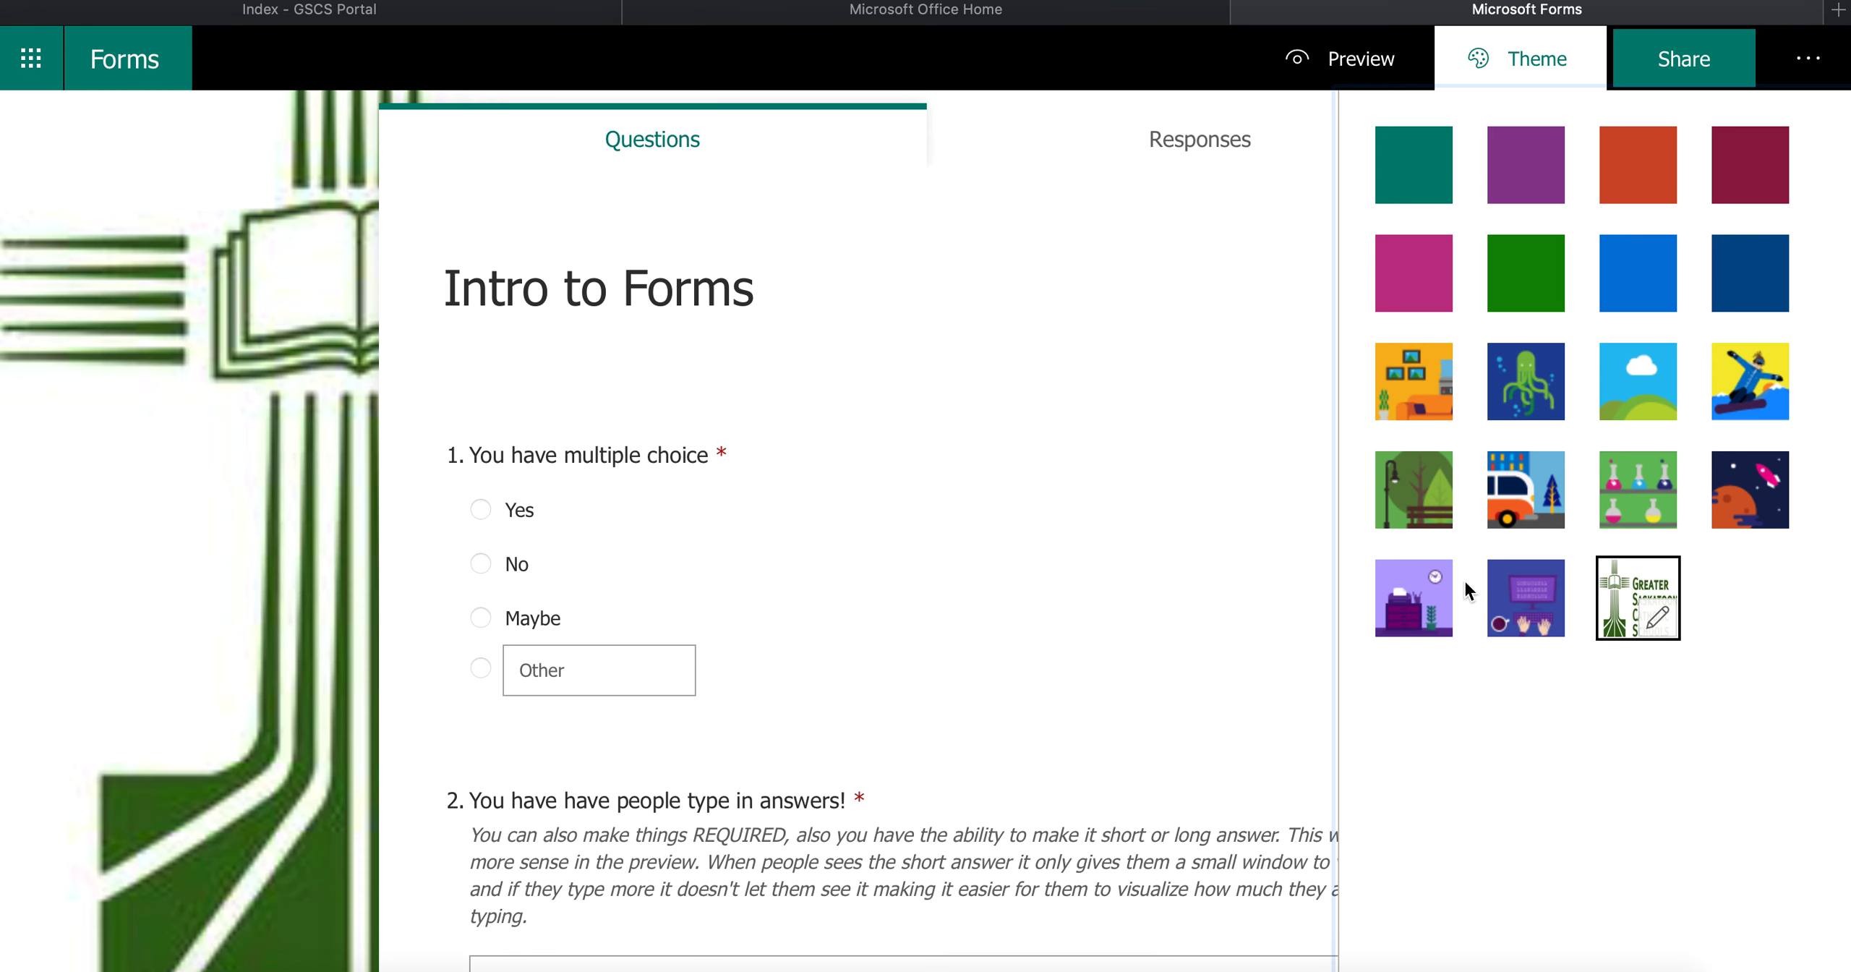
Examine the custom logo theme's customization options, including the hex colour field, and return to the theme choices.
{"action": "scroll", "coordinate": [246, 579], "scroll_direction": "down", "scroll_amount": 10}
{"action": "scroll", "coordinate": [245, 578], "scroll_direction": "up", "scroll_amount": 6}
{"action": "scroll", "coordinate": [289, 506], "scroll_direction": "up", "scroll_amount": 4}
{"action": "left_click", "coordinate": [1654, 619]}
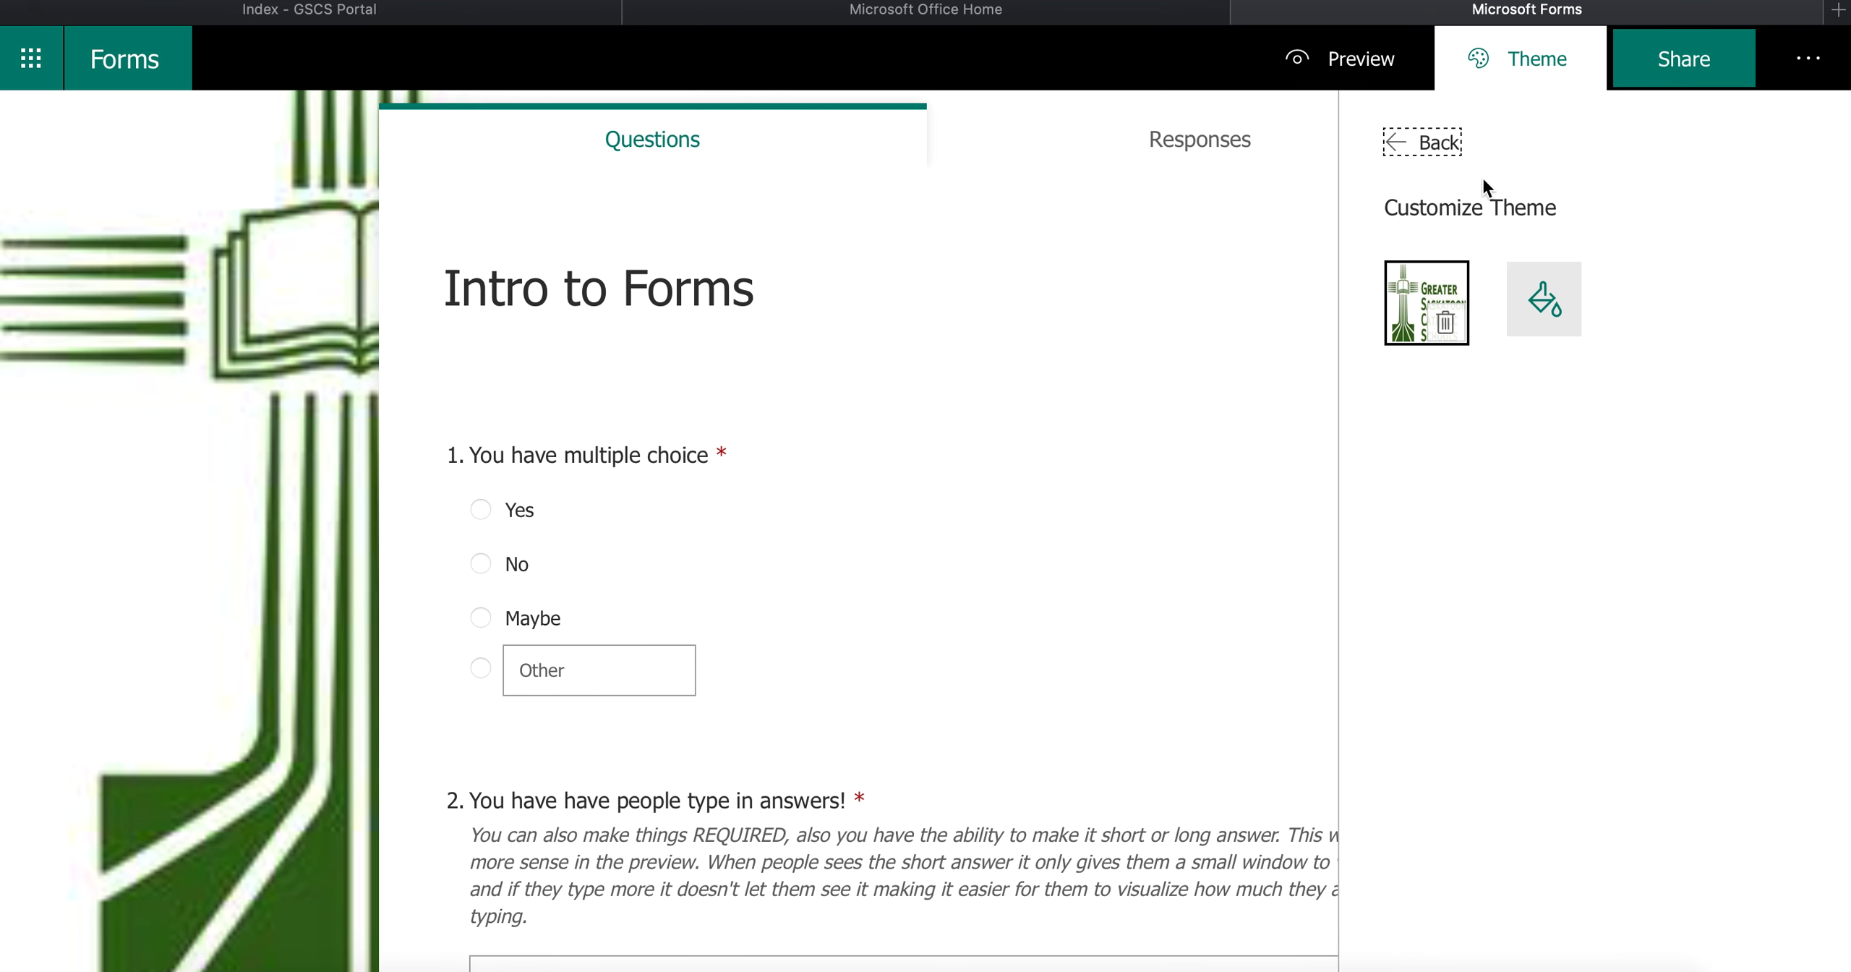
{"action": "left_click", "coordinate": [1543, 298]}
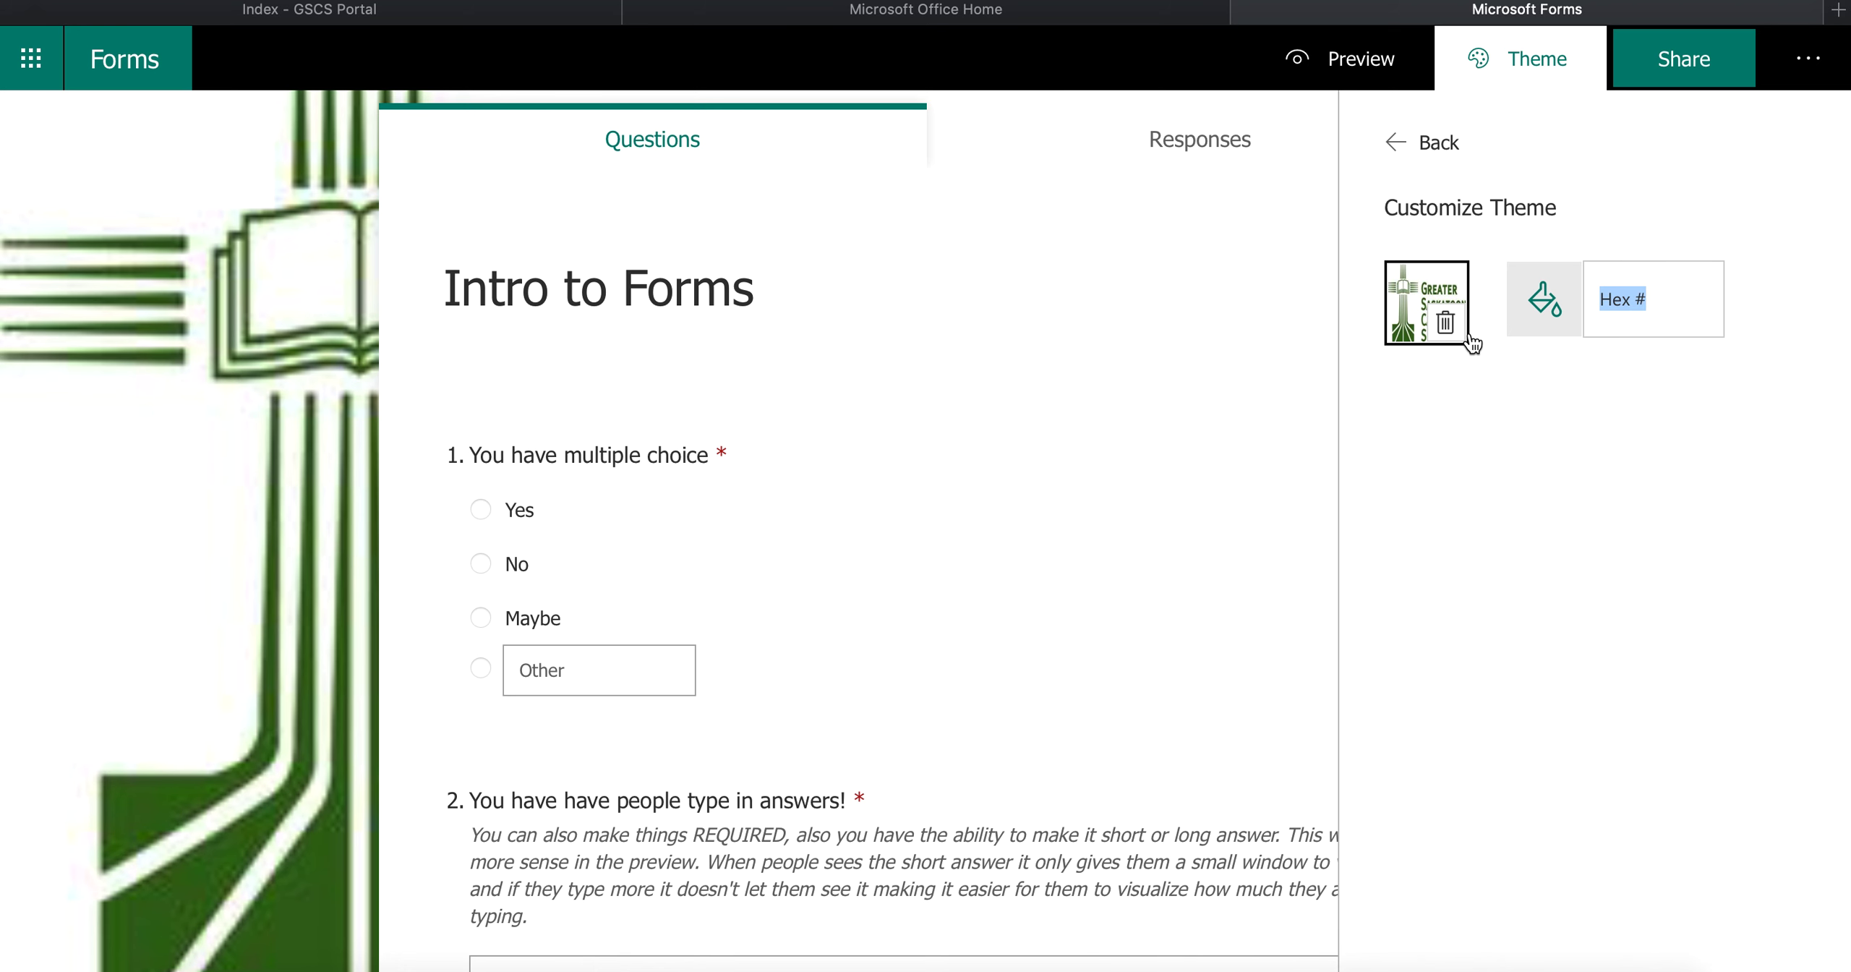
{"action": "left_click", "coordinate": [1399, 148]}
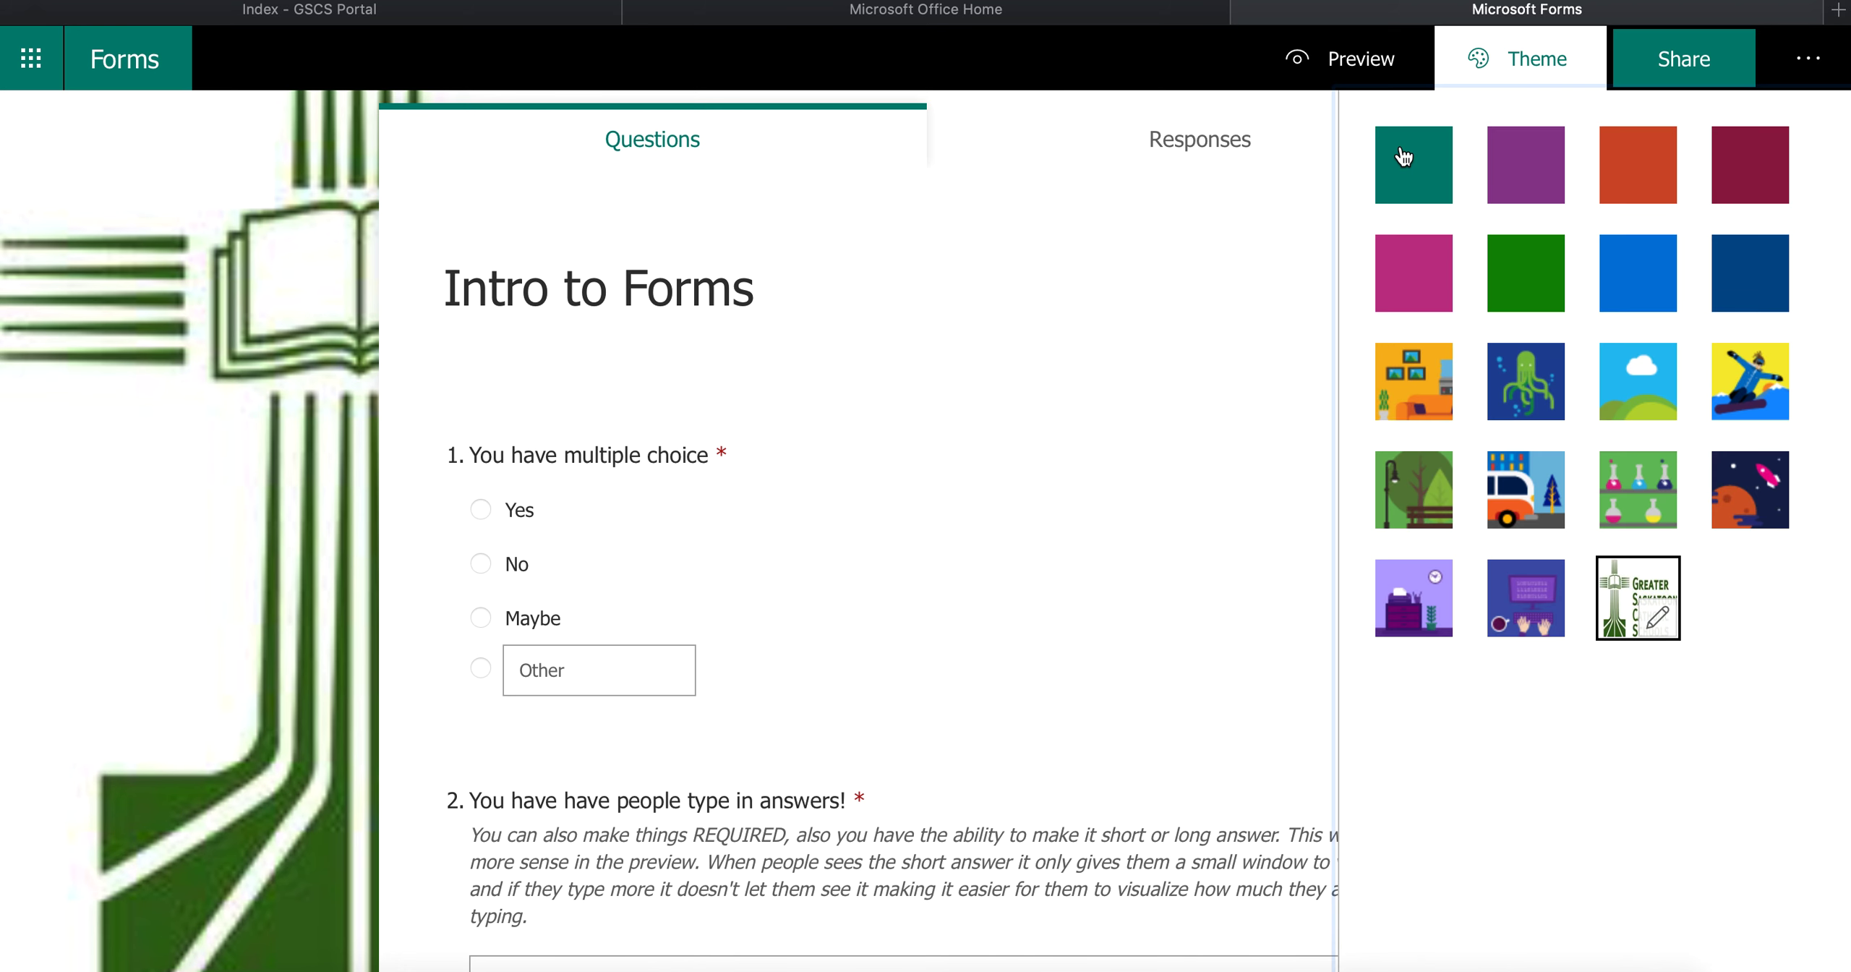
Apply the octopus underwater theme to the form, close the theme choices and check the background behind the questions.
{"action": "left_click", "coordinate": [1526, 411]}
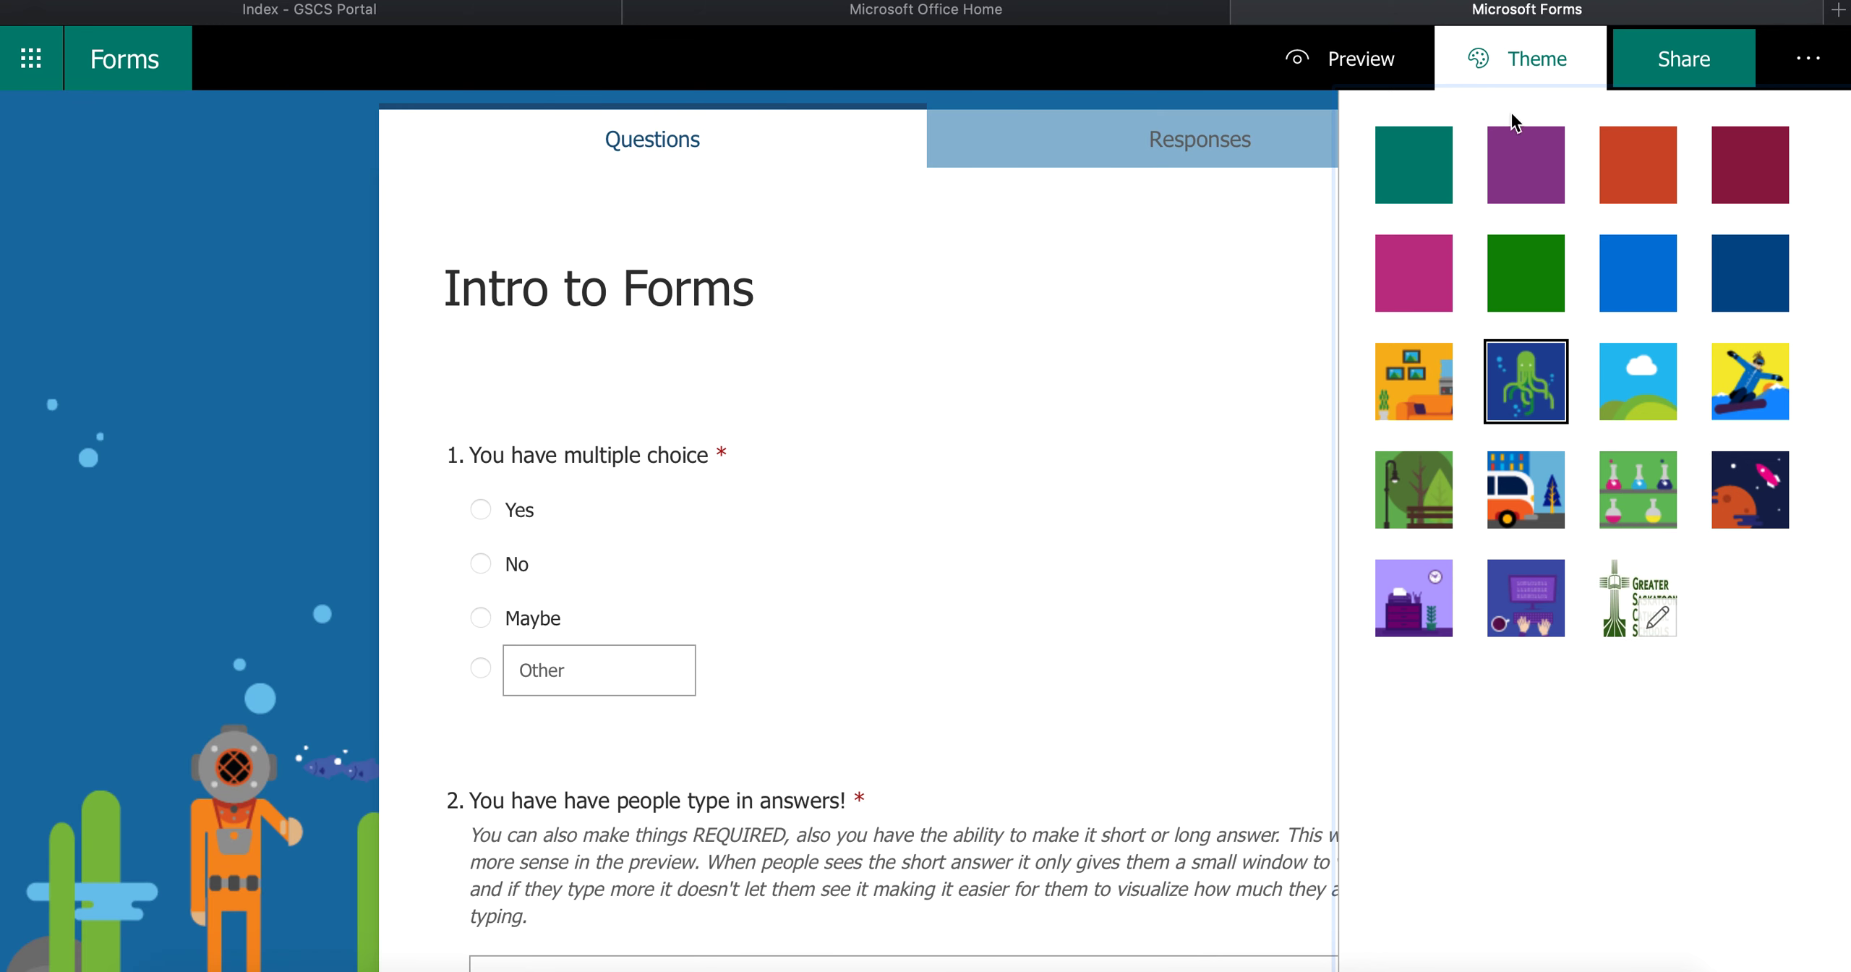
{"action": "left_click", "coordinate": [1476, 65]}
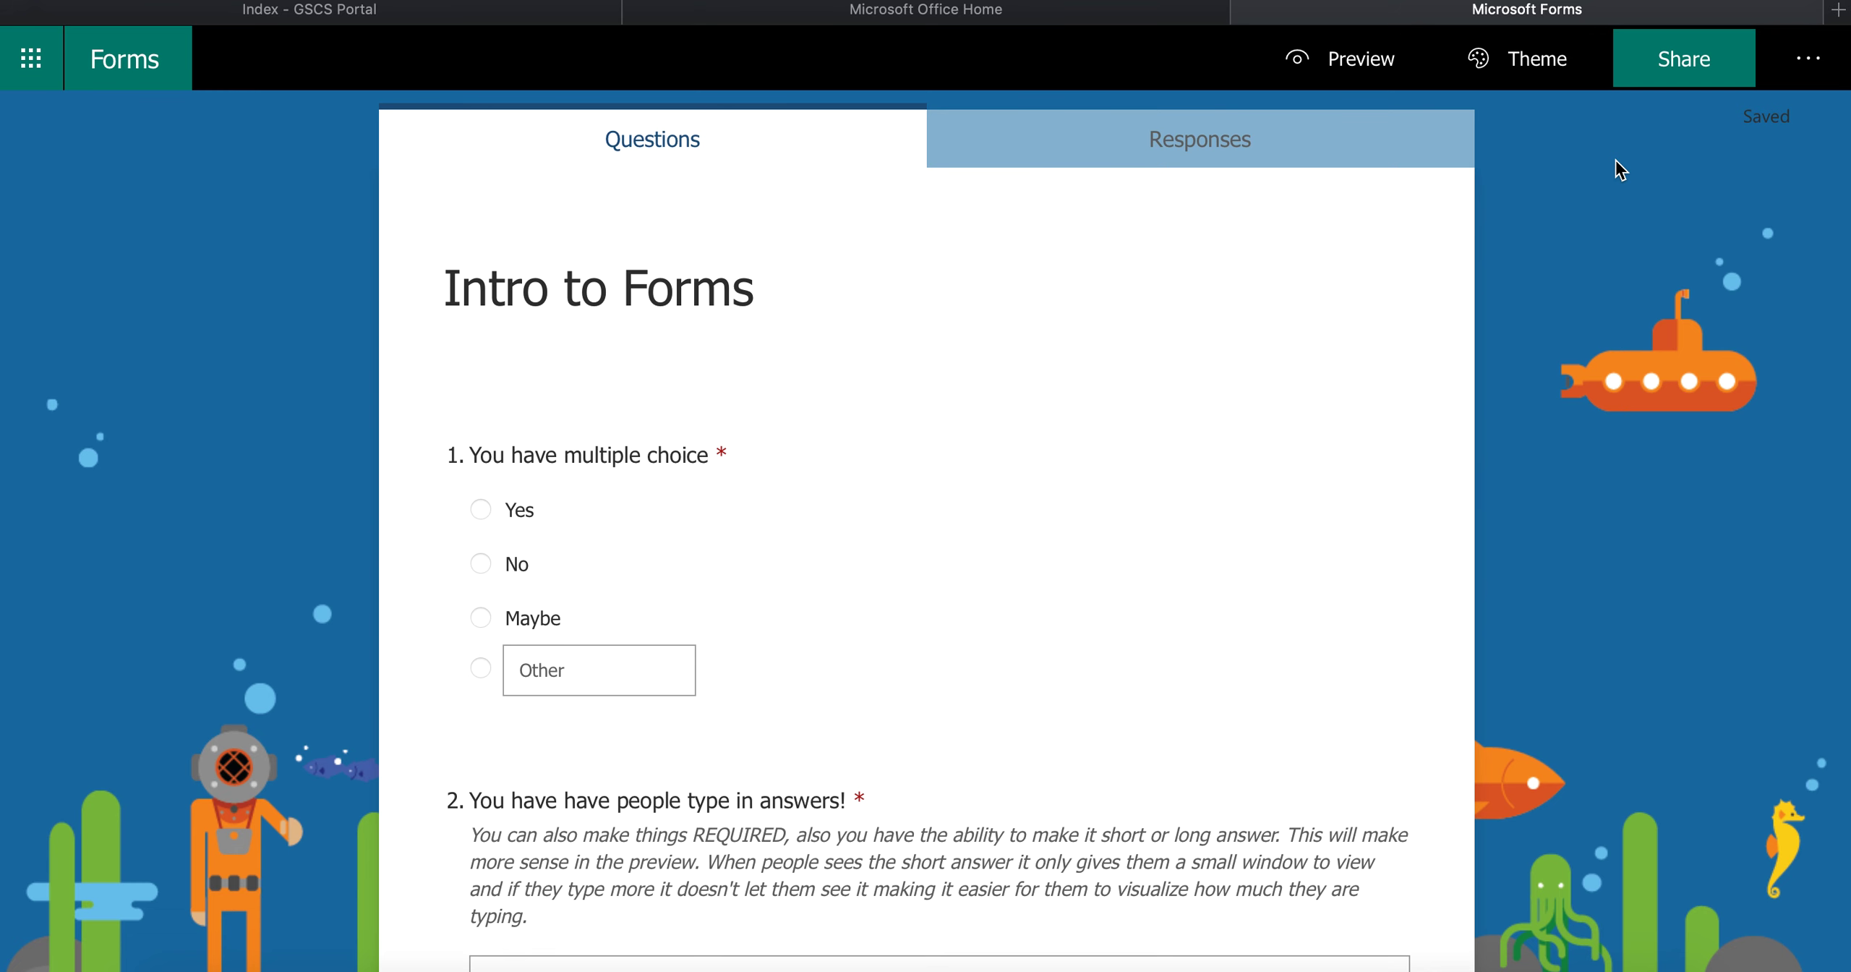
{"action": "scroll", "coordinate": [1041, 279], "scroll_direction": "down", "scroll_amount": 1}
{"action": "scroll", "coordinate": [1042, 280], "scroll_direction": "down", "scroll_amount": 15}
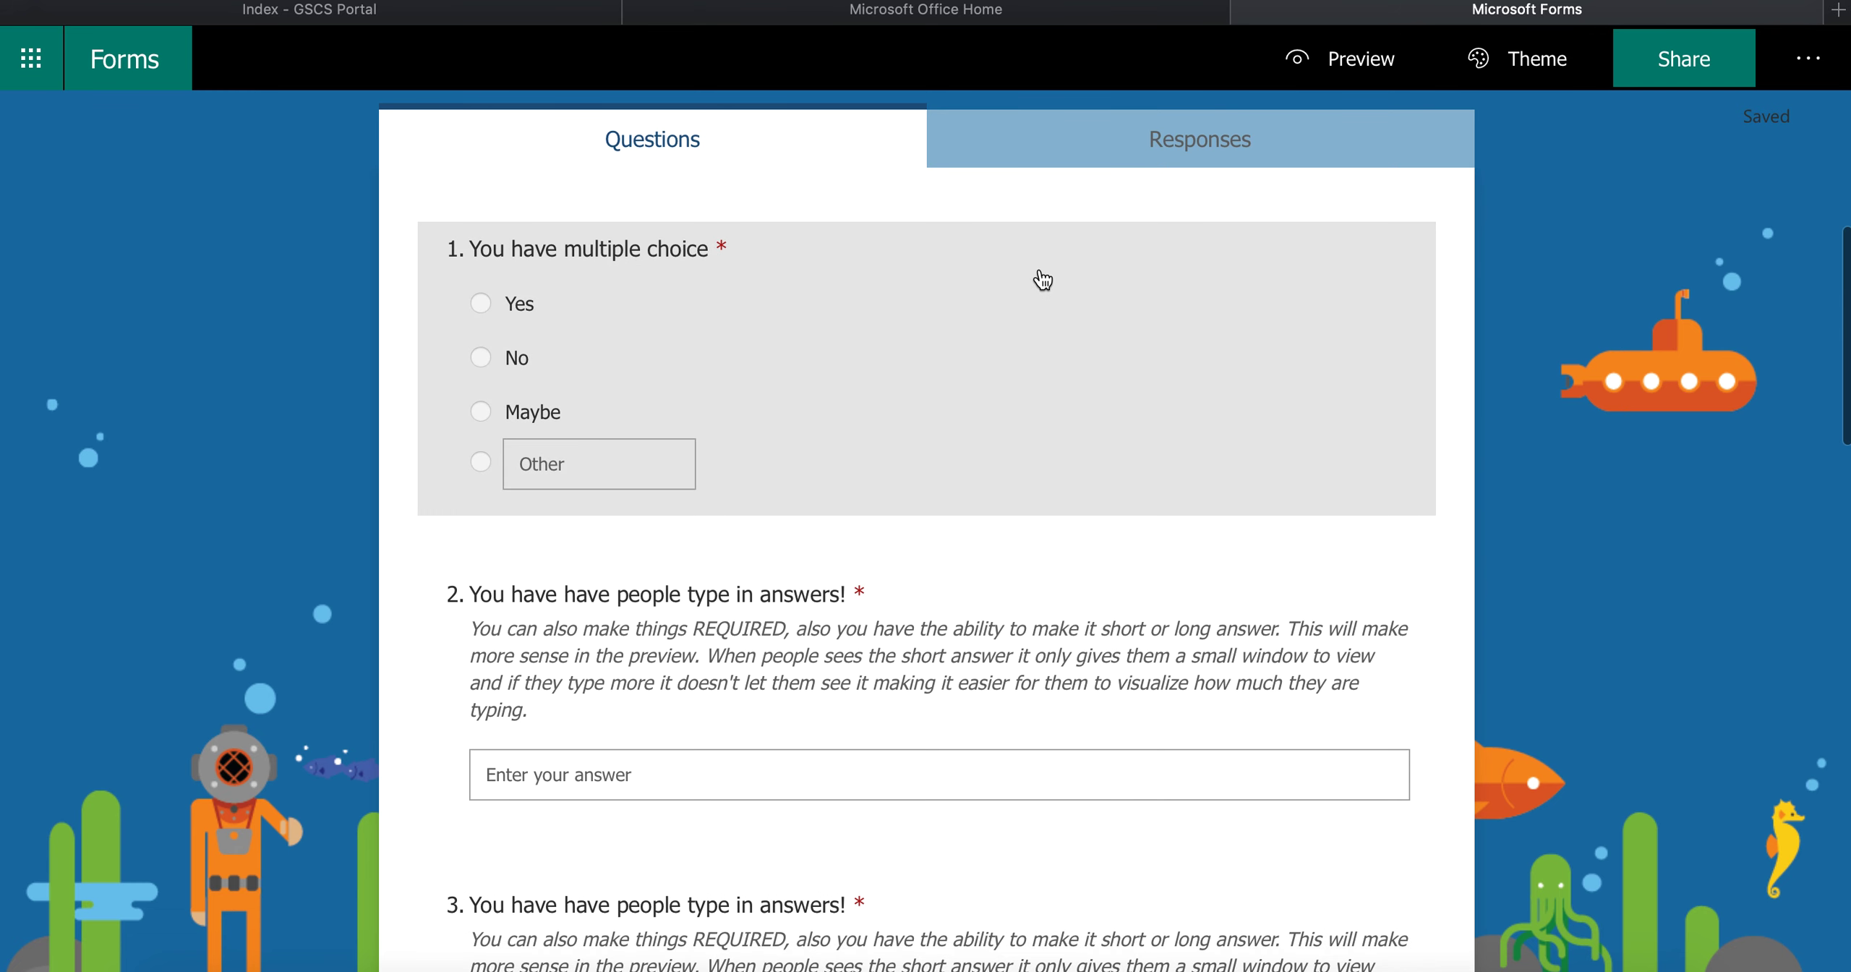
{"action": "scroll", "coordinate": [940, 267], "scroll_direction": "up", "scroll_amount": 3}
{"action": "scroll", "coordinate": [860, 260], "scroll_direction": "up", "scroll_amount": 12}
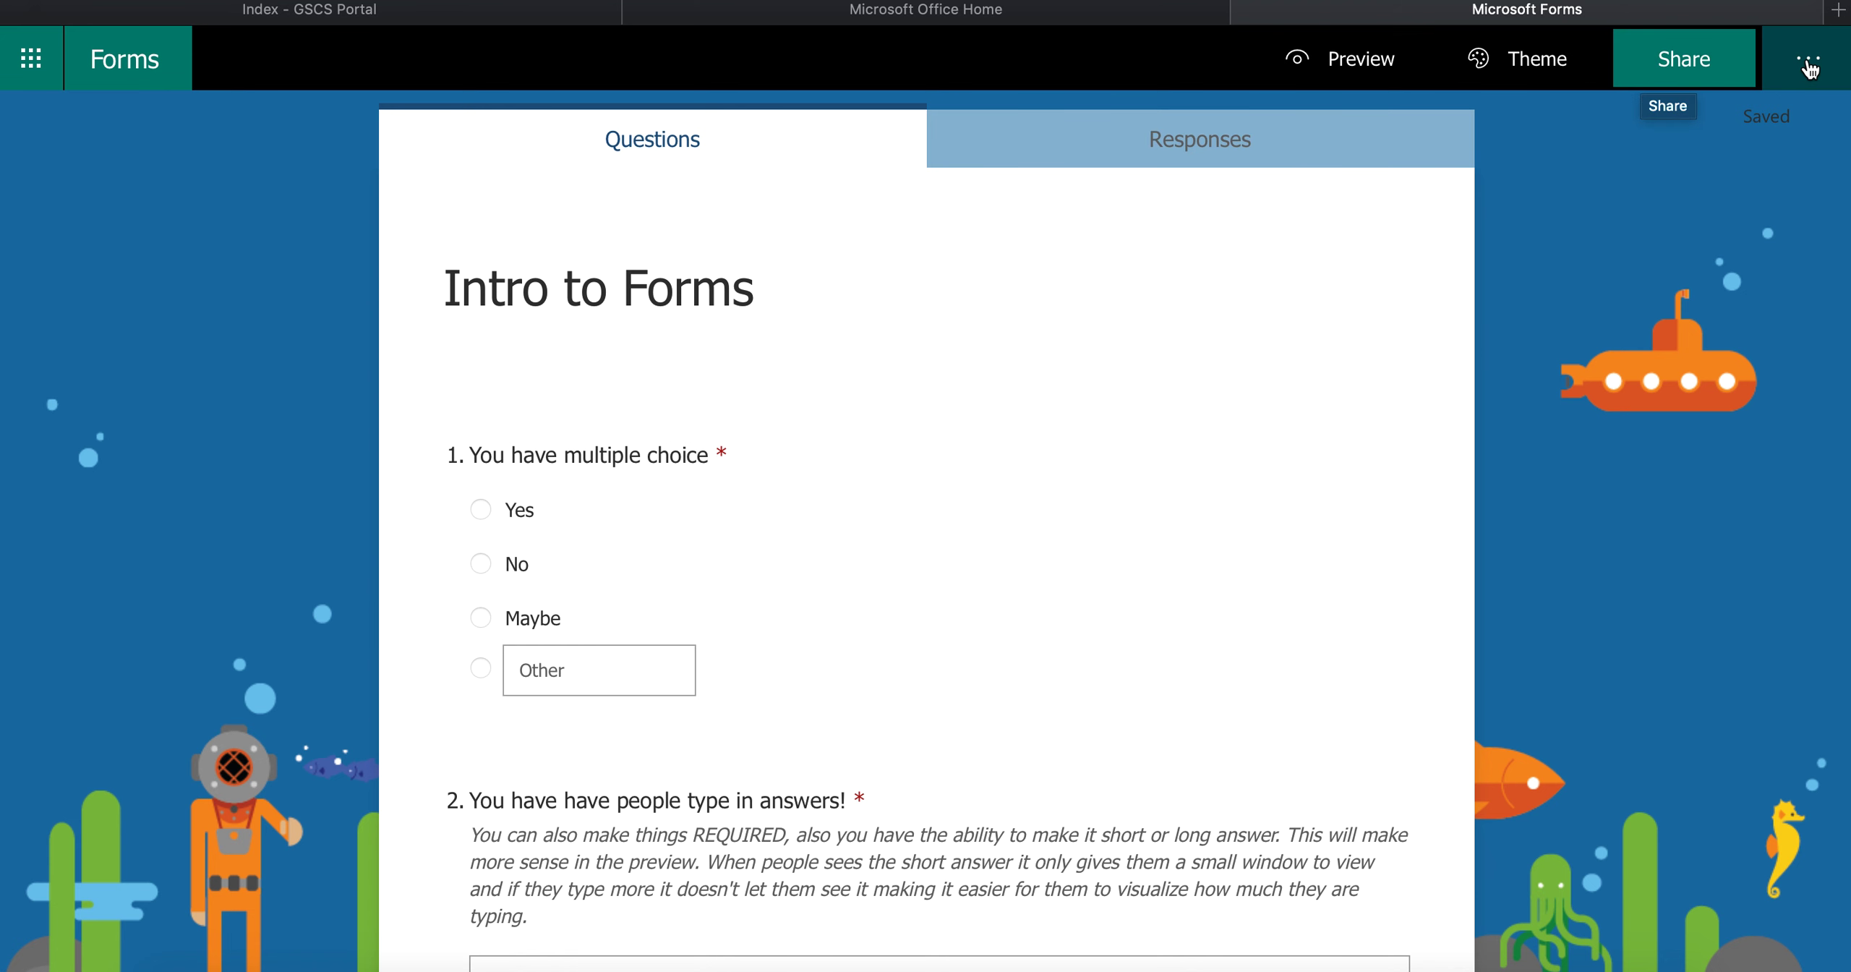
Open the form's sharing options and look at the choices for who can respond.
{"action": "left_click", "coordinate": [1676, 59]}
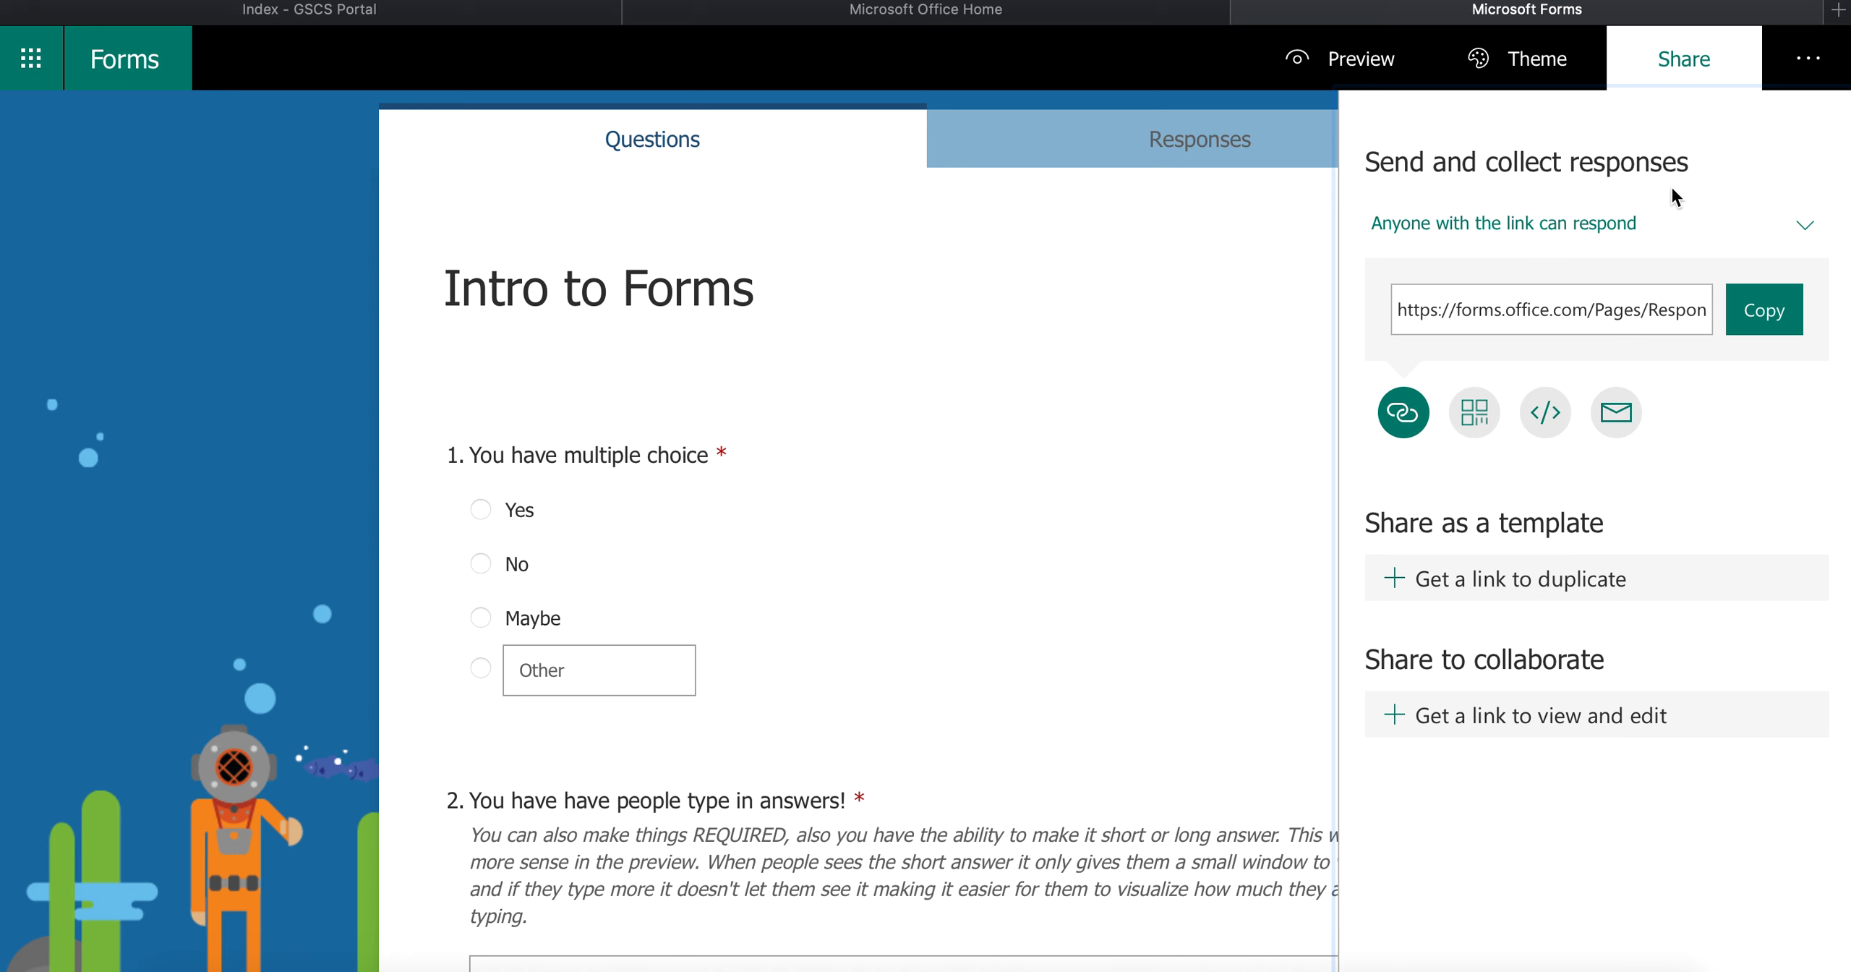
{"action": "left_click", "coordinate": [1805, 225]}
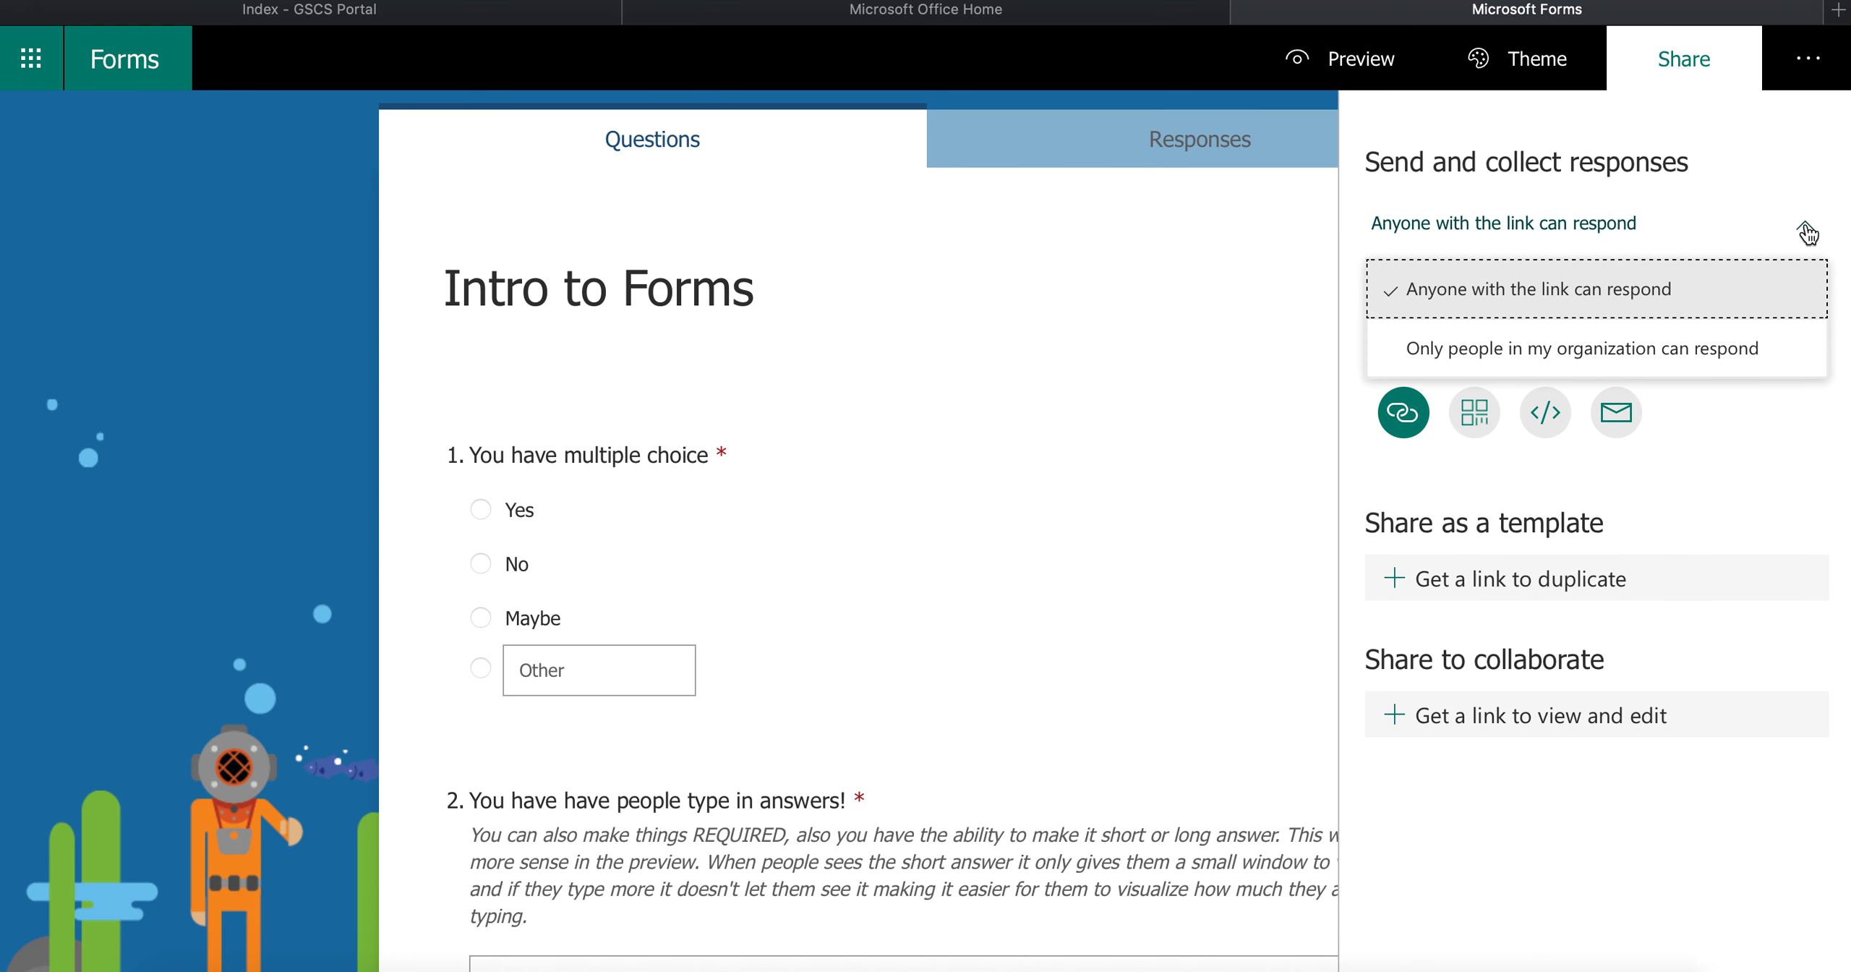
{"action": "left_click", "coordinate": [1806, 230]}
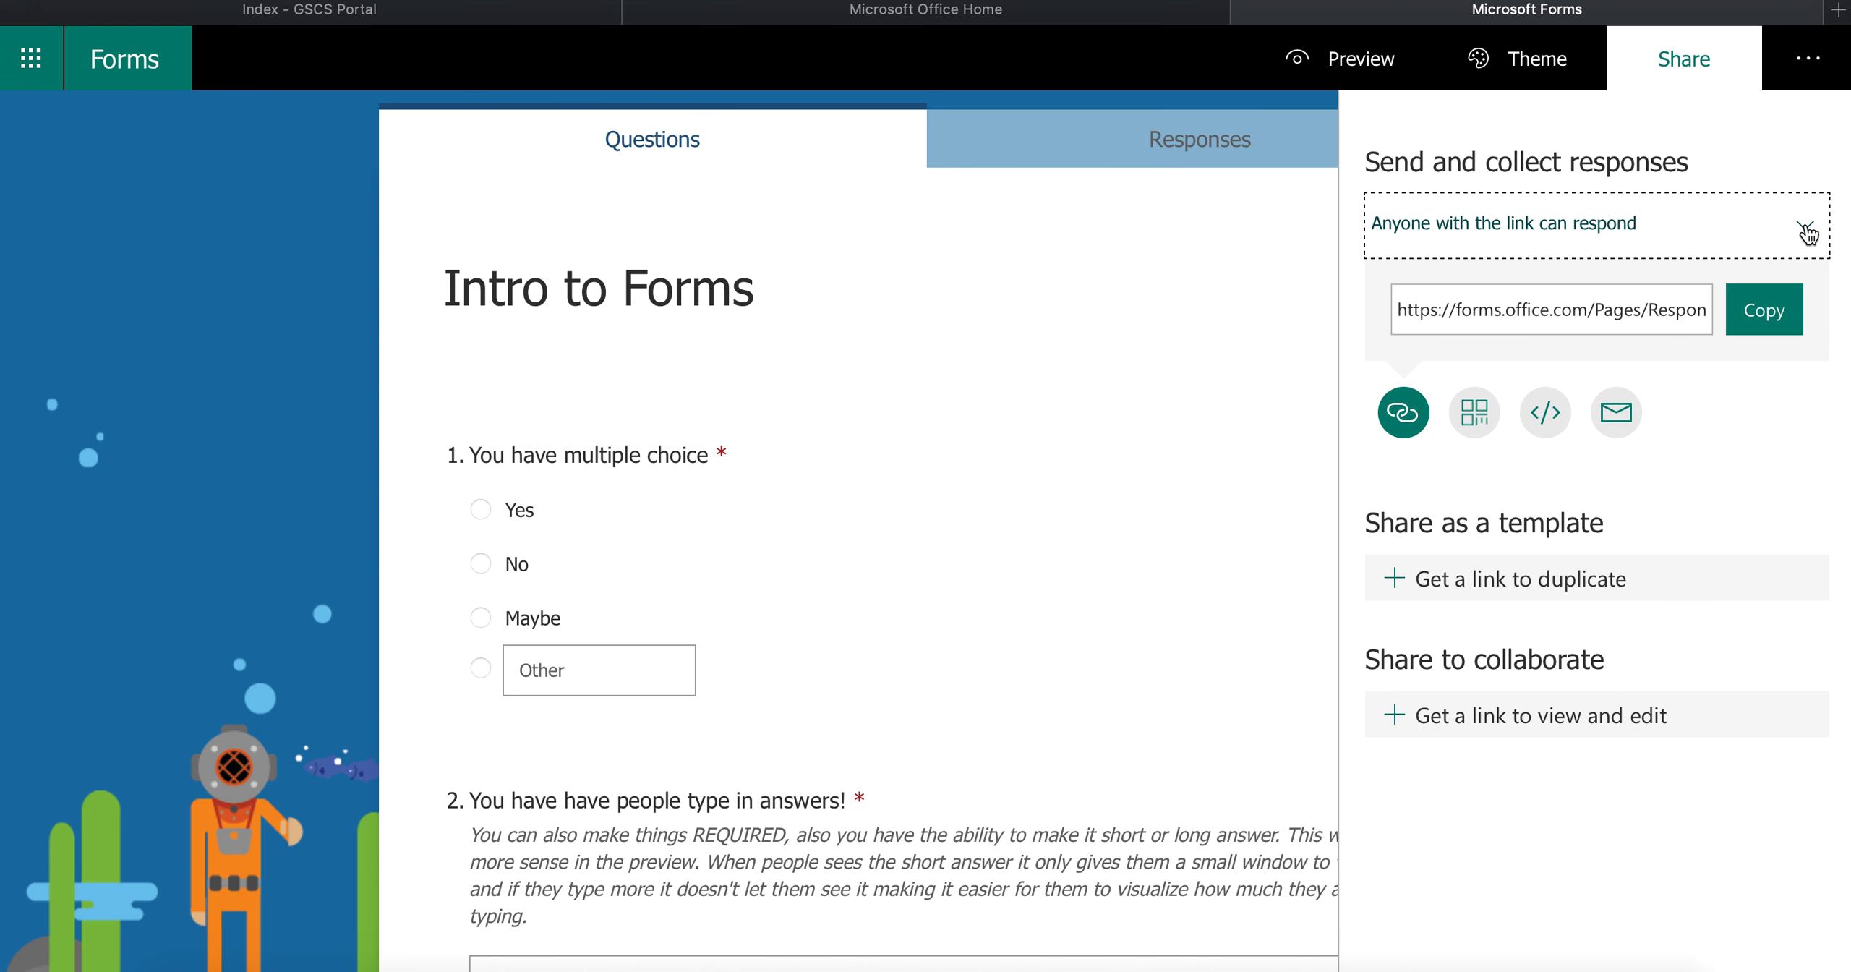
Limit responses to only people in my organization, then set it back to anyone with the link can respond.
{"action": "left_click", "coordinate": [1806, 230]}
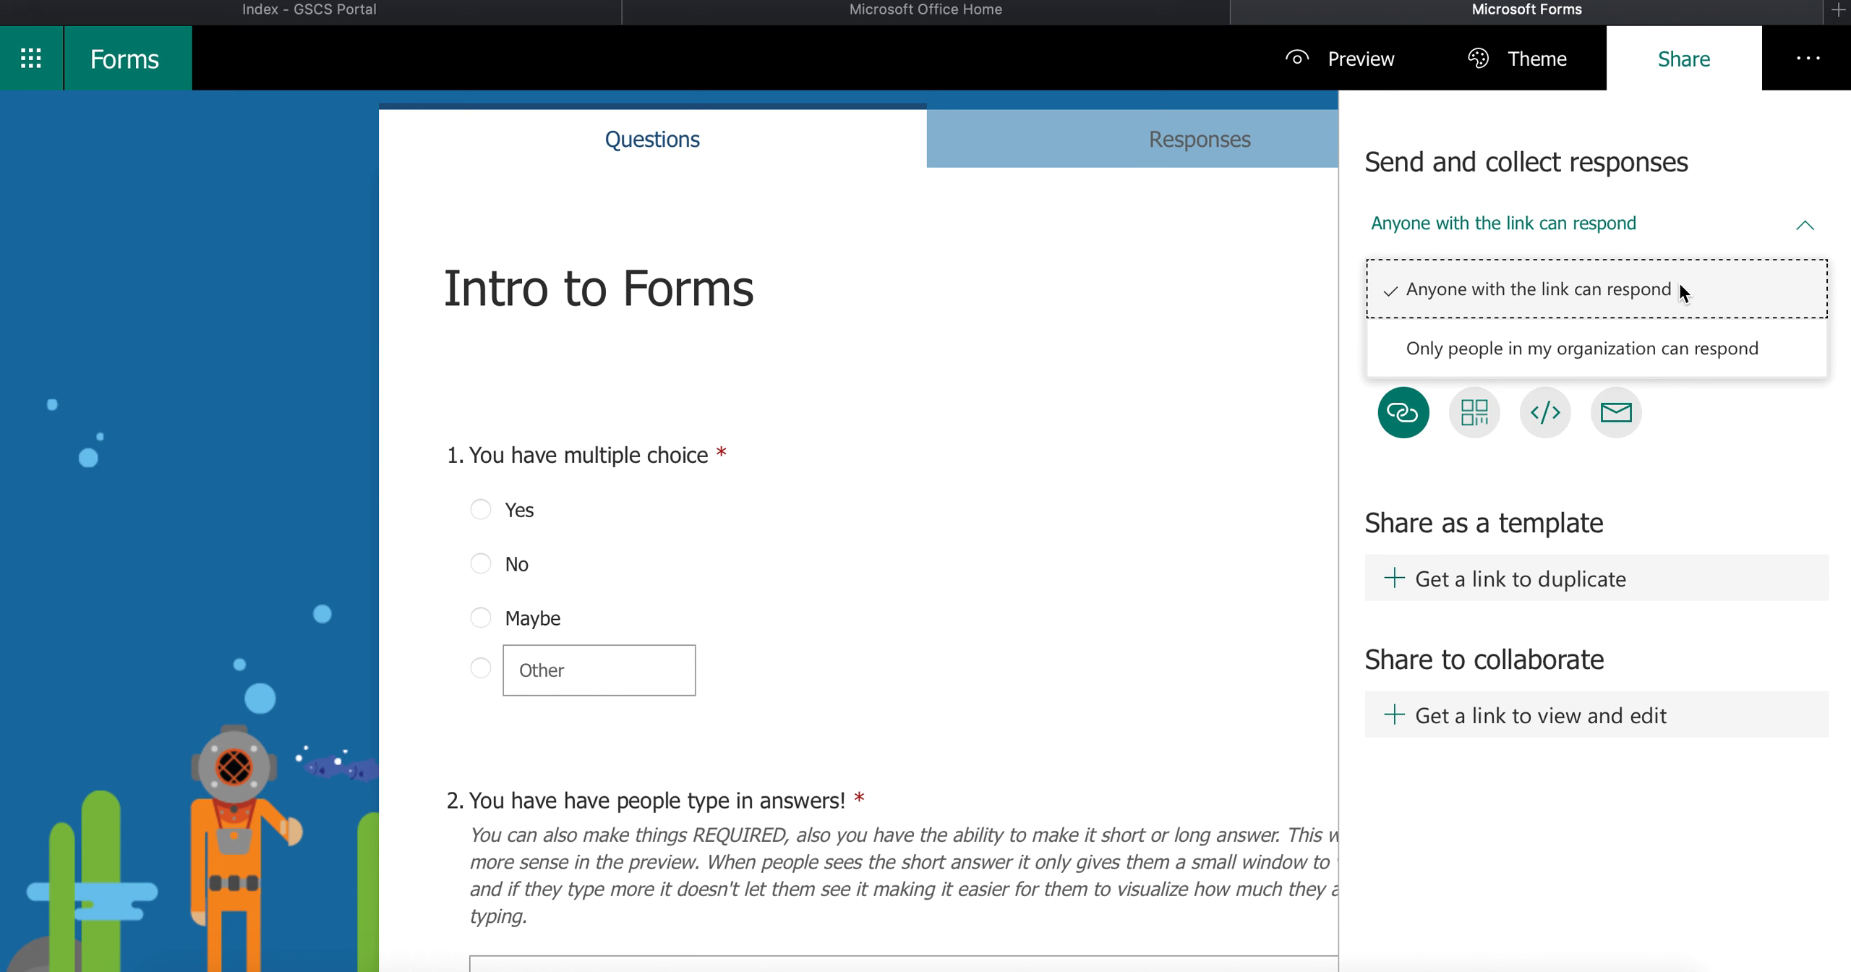
{"action": "left_click", "coordinate": [1672, 338]}
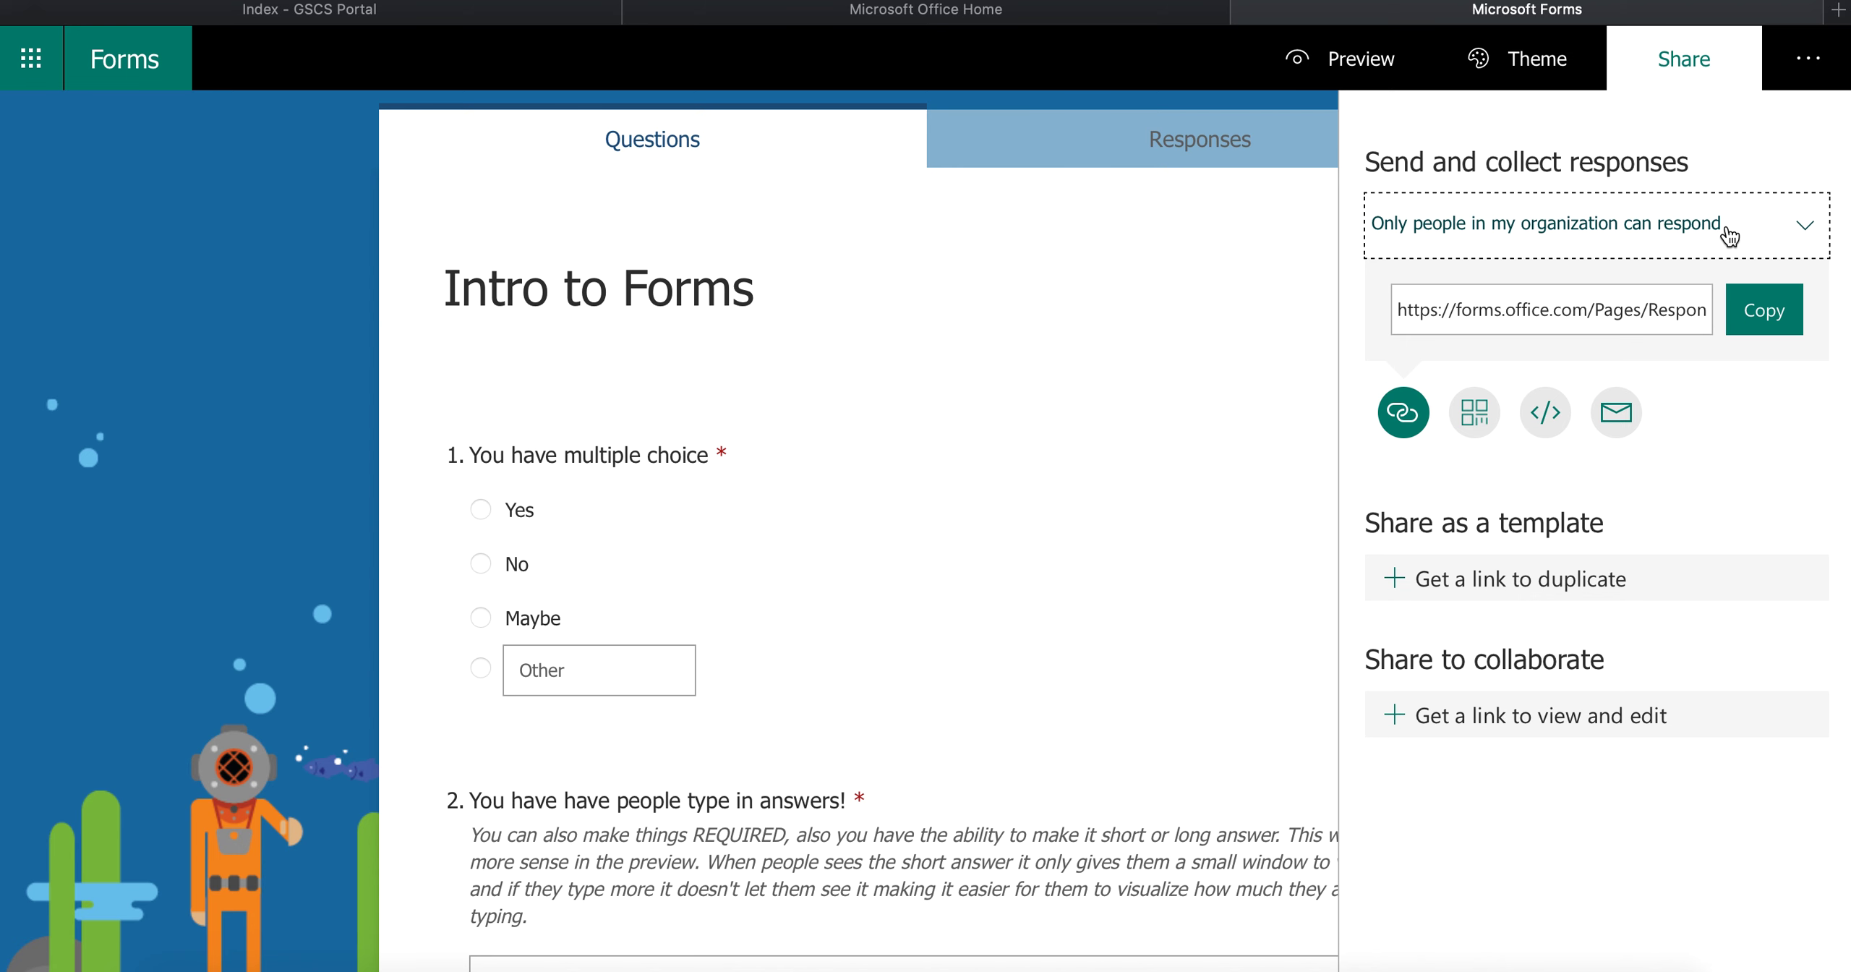
{"action": "left_click", "coordinate": [1641, 243]}
{"action": "left_click", "coordinate": [1644, 289]}
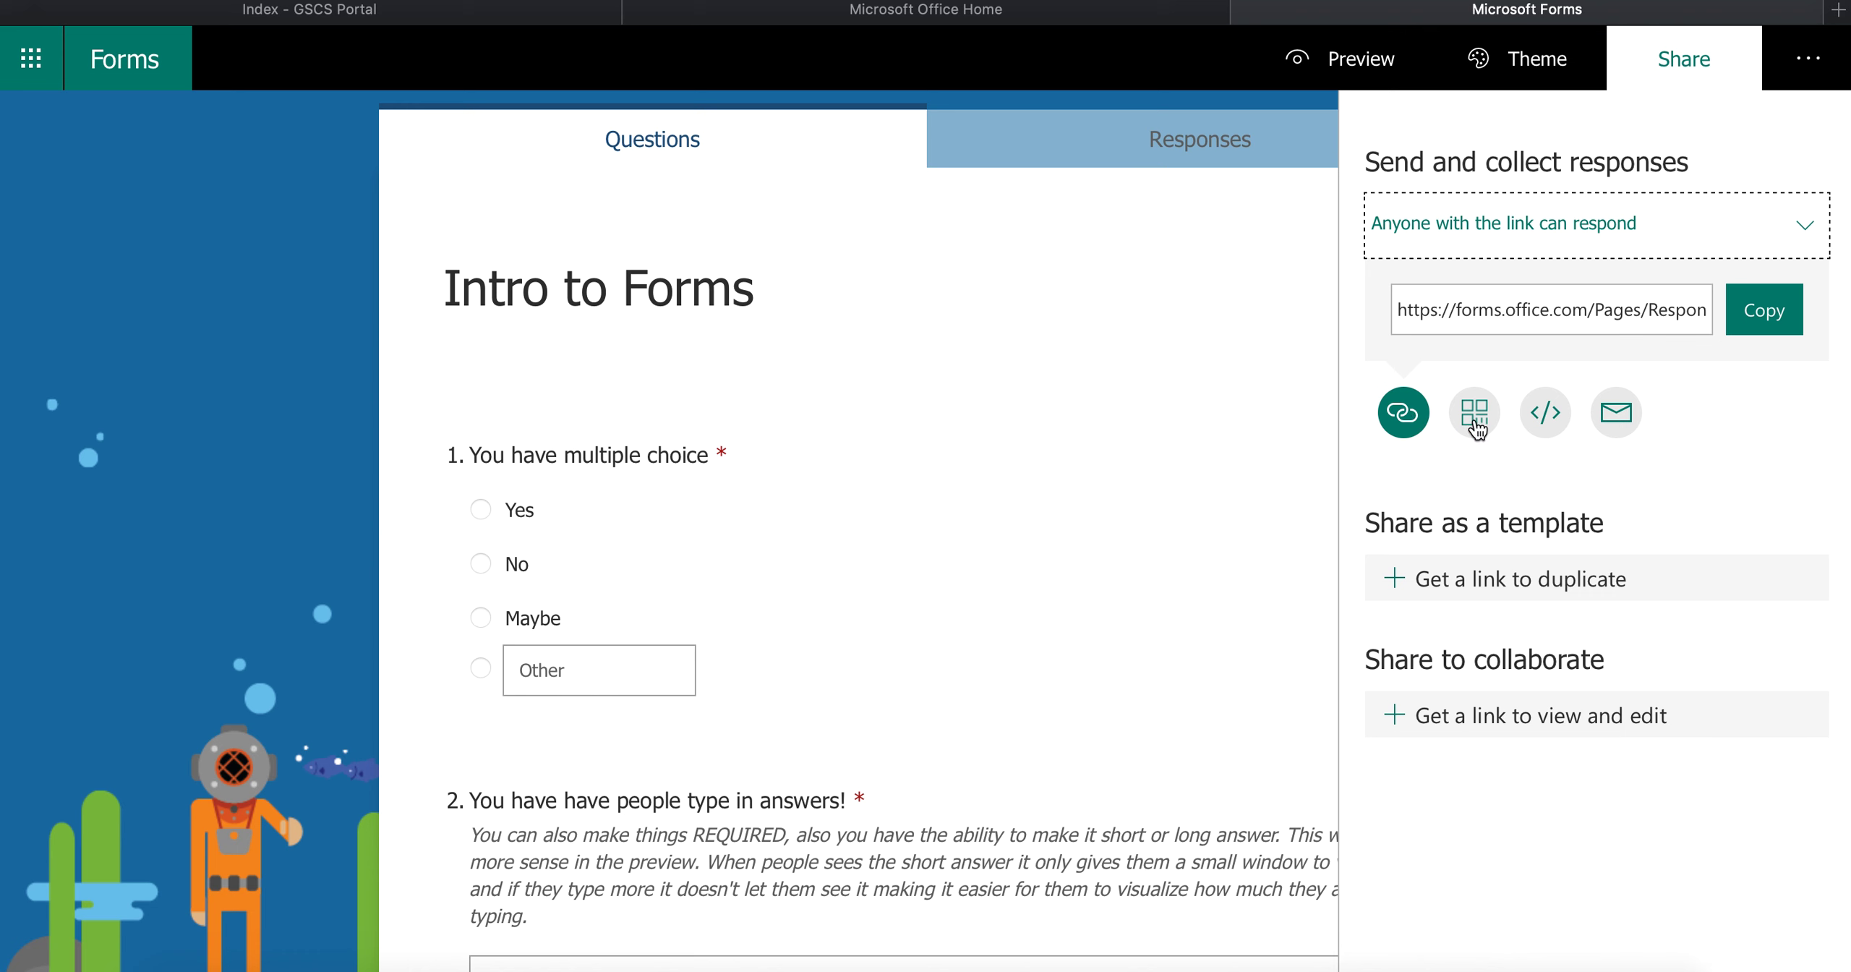
Copy the response link of the Intro to Forms form for sharing.
{"action": "left_click", "coordinate": [1417, 411]}
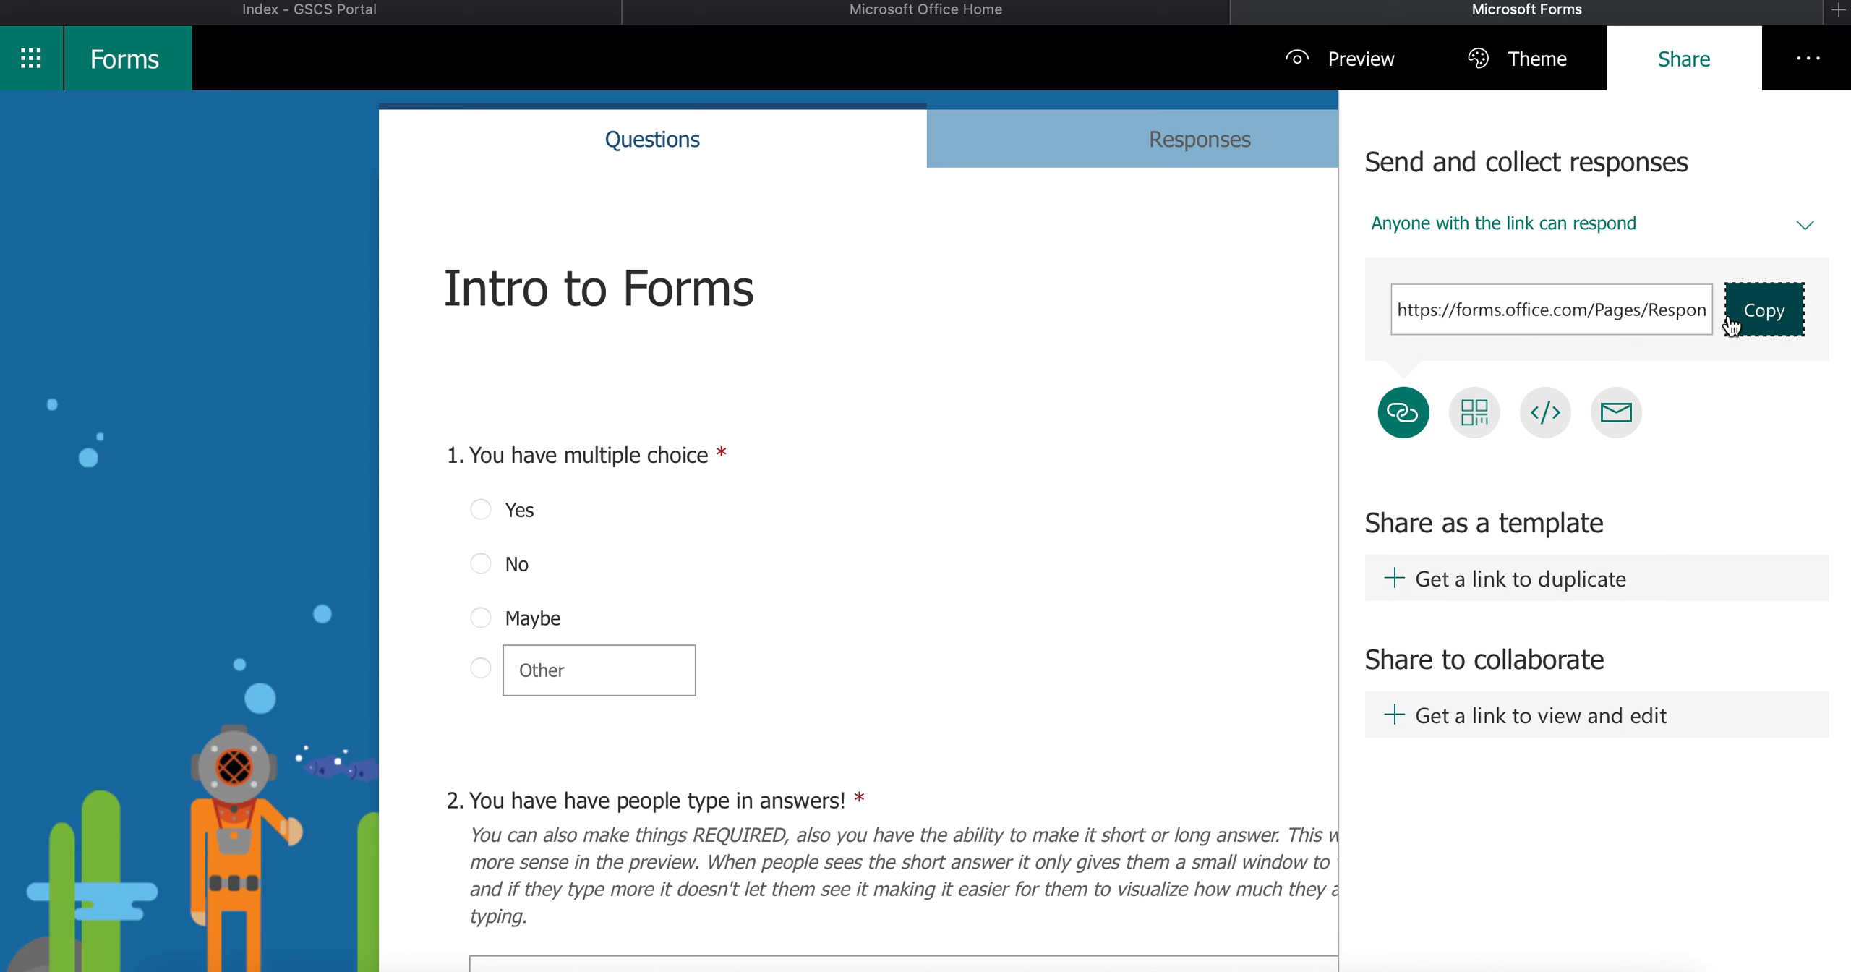
{"action": "left_click", "coordinate": [1764, 311]}
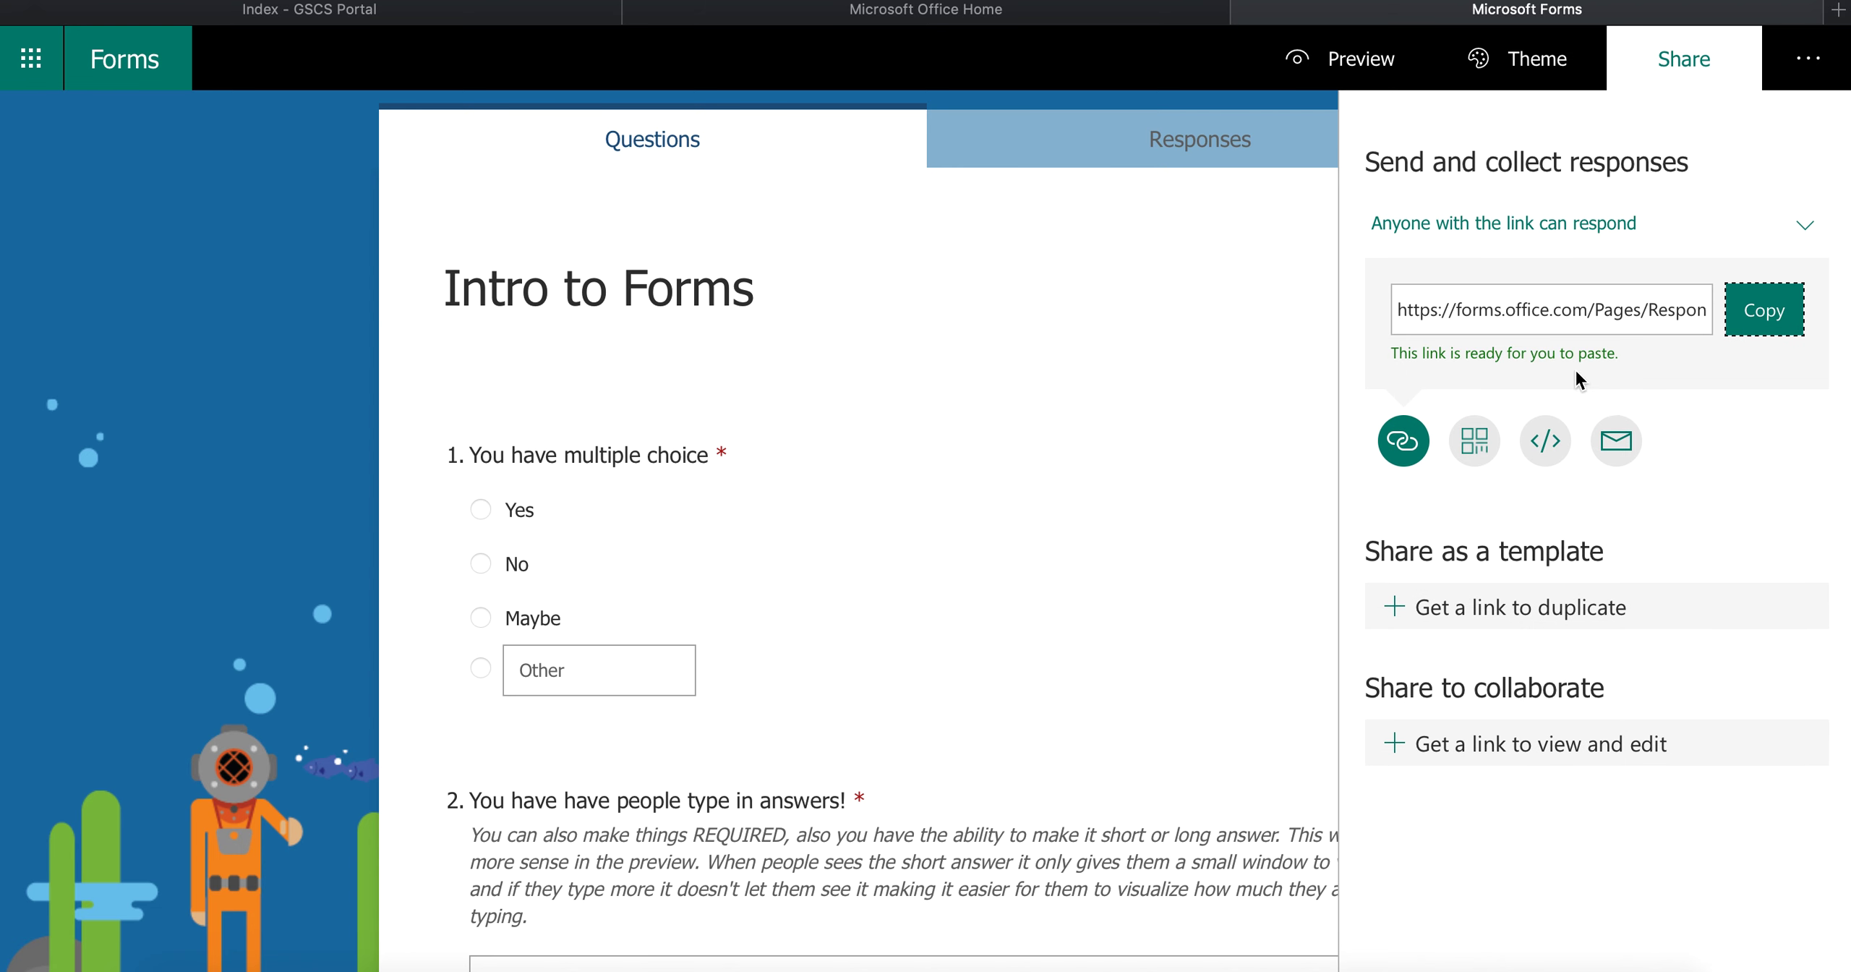
Show the form's QR code and the embed code for a webpage or Sway.
{"action": "left_click", "coordinate": [1472, 441]}
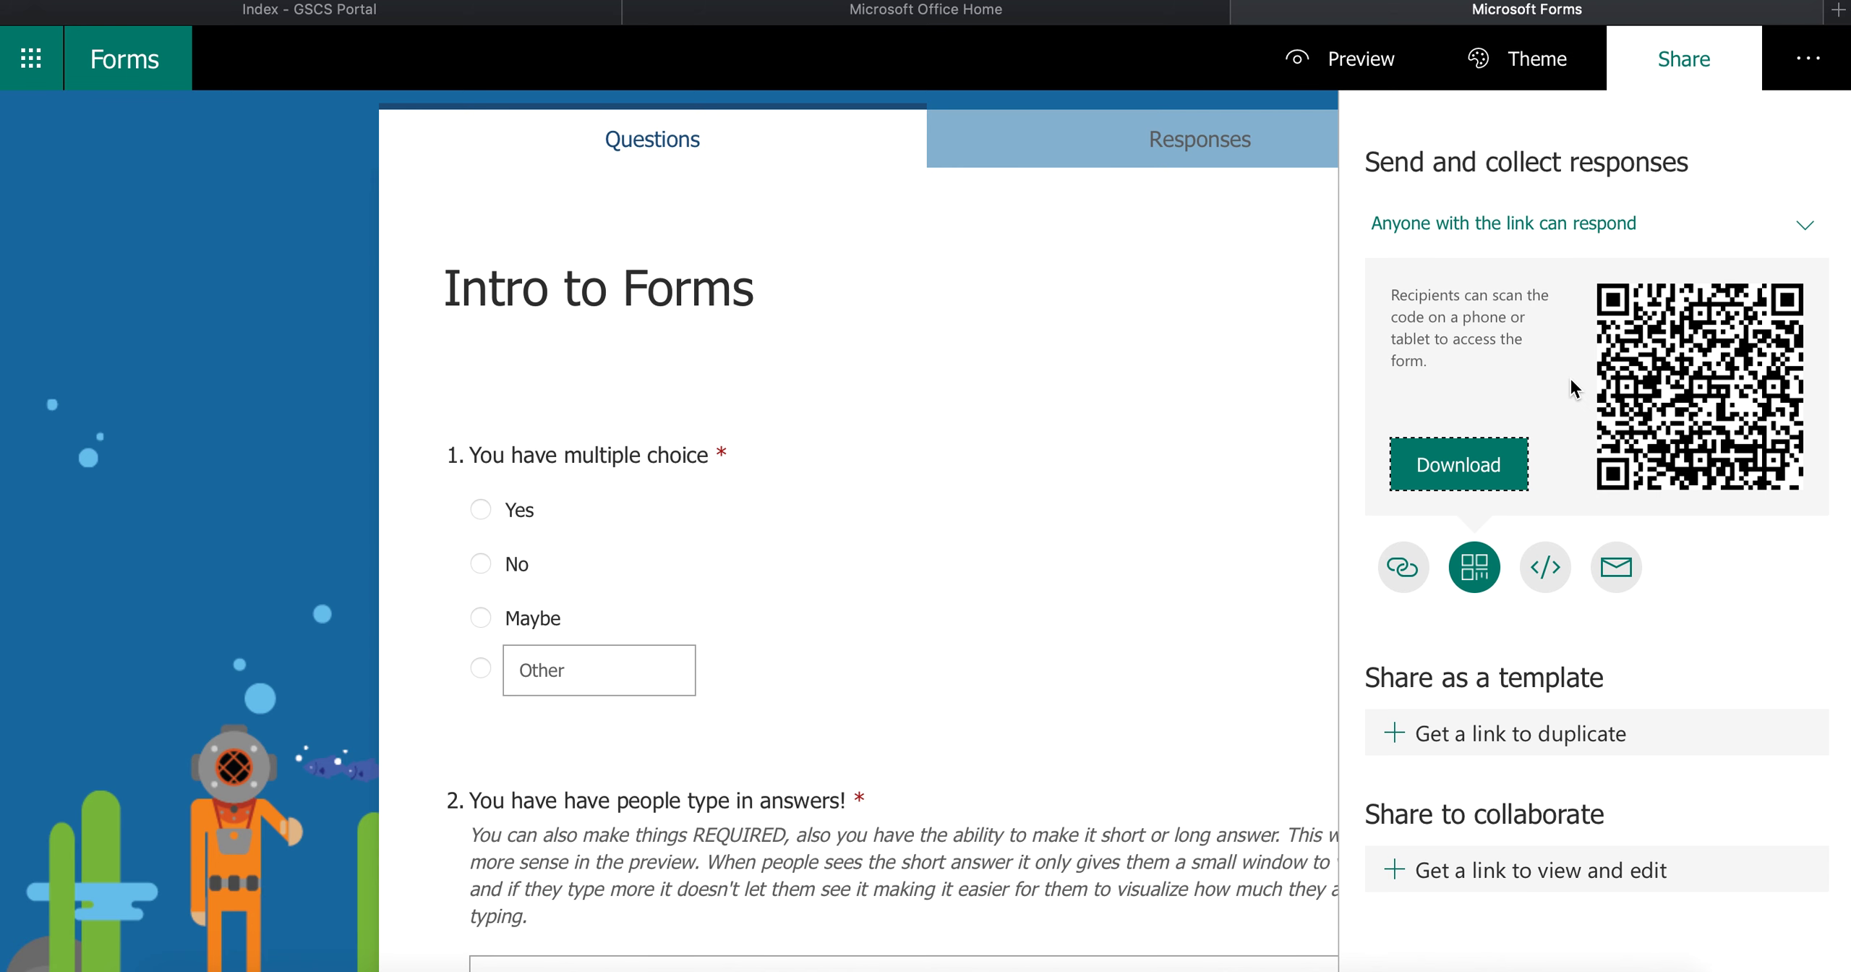
{"action": "left_click", "coordinate": [1543, 569]}
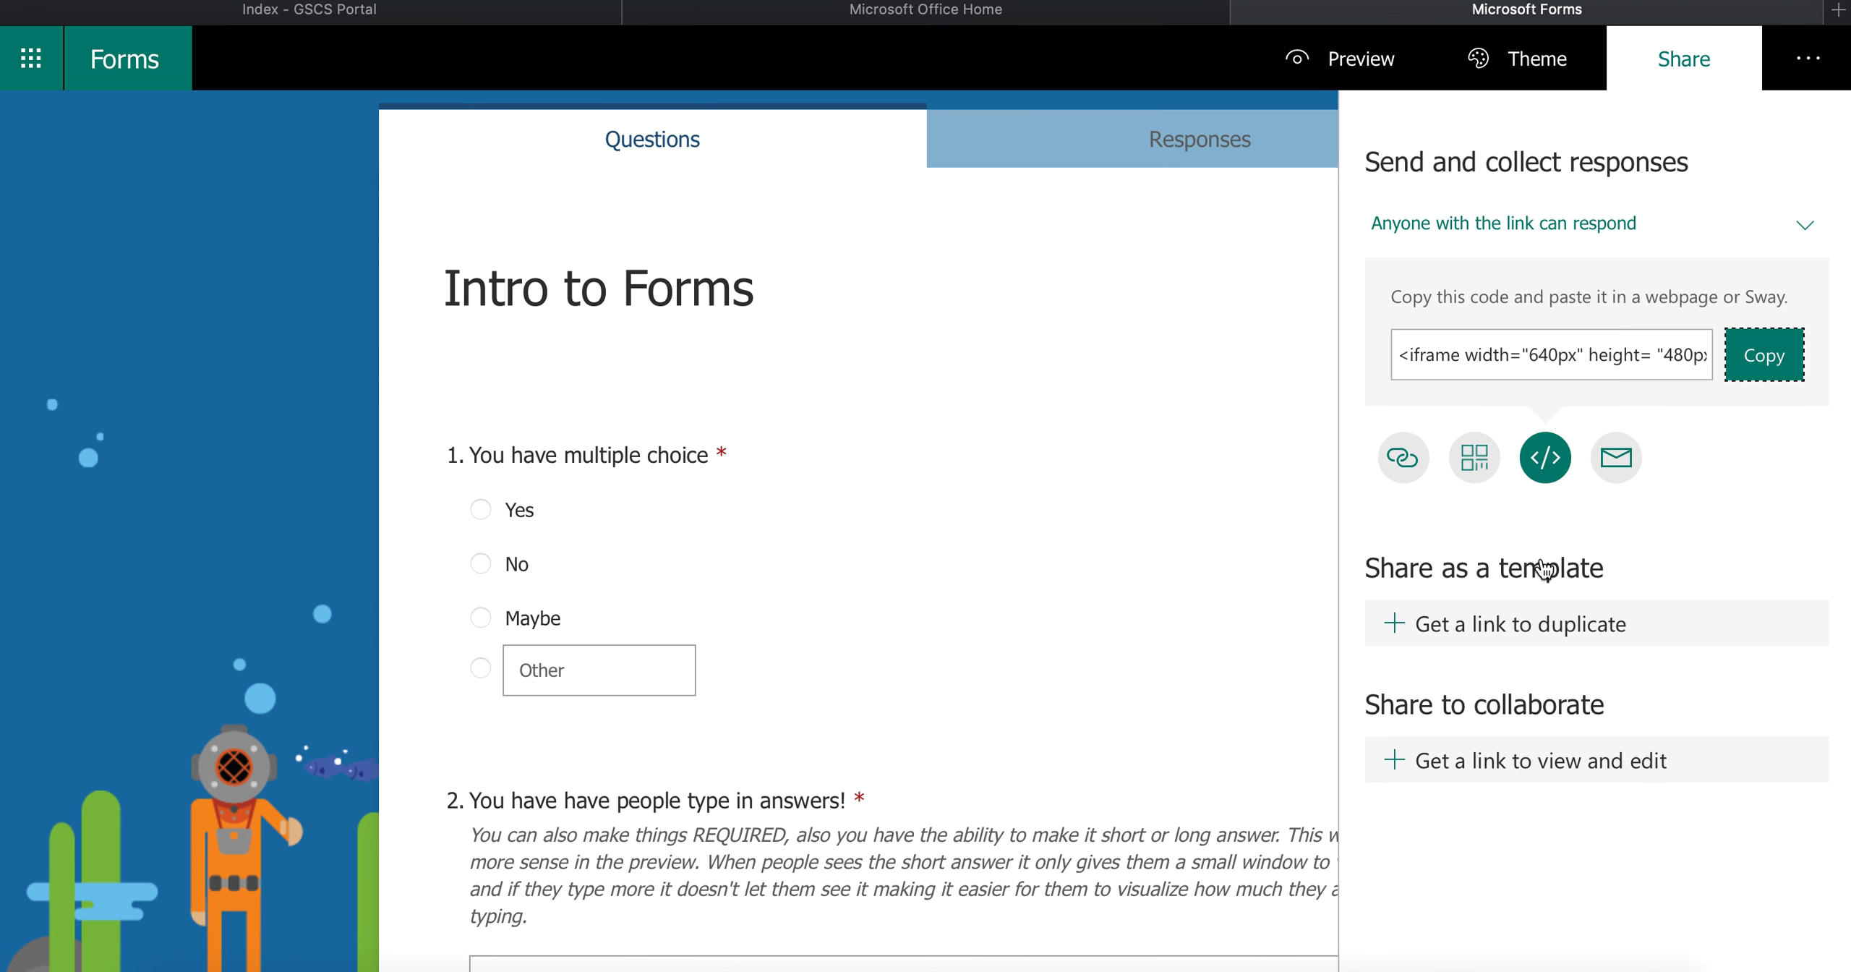
{"action": "left_click", "coordinate": [1444, 353]}
Create an e-mail draft containing the form's link, then discard it unsaved and close the remaining blank message.
{"action": "left_click", "coordinate": [1615, 452]}
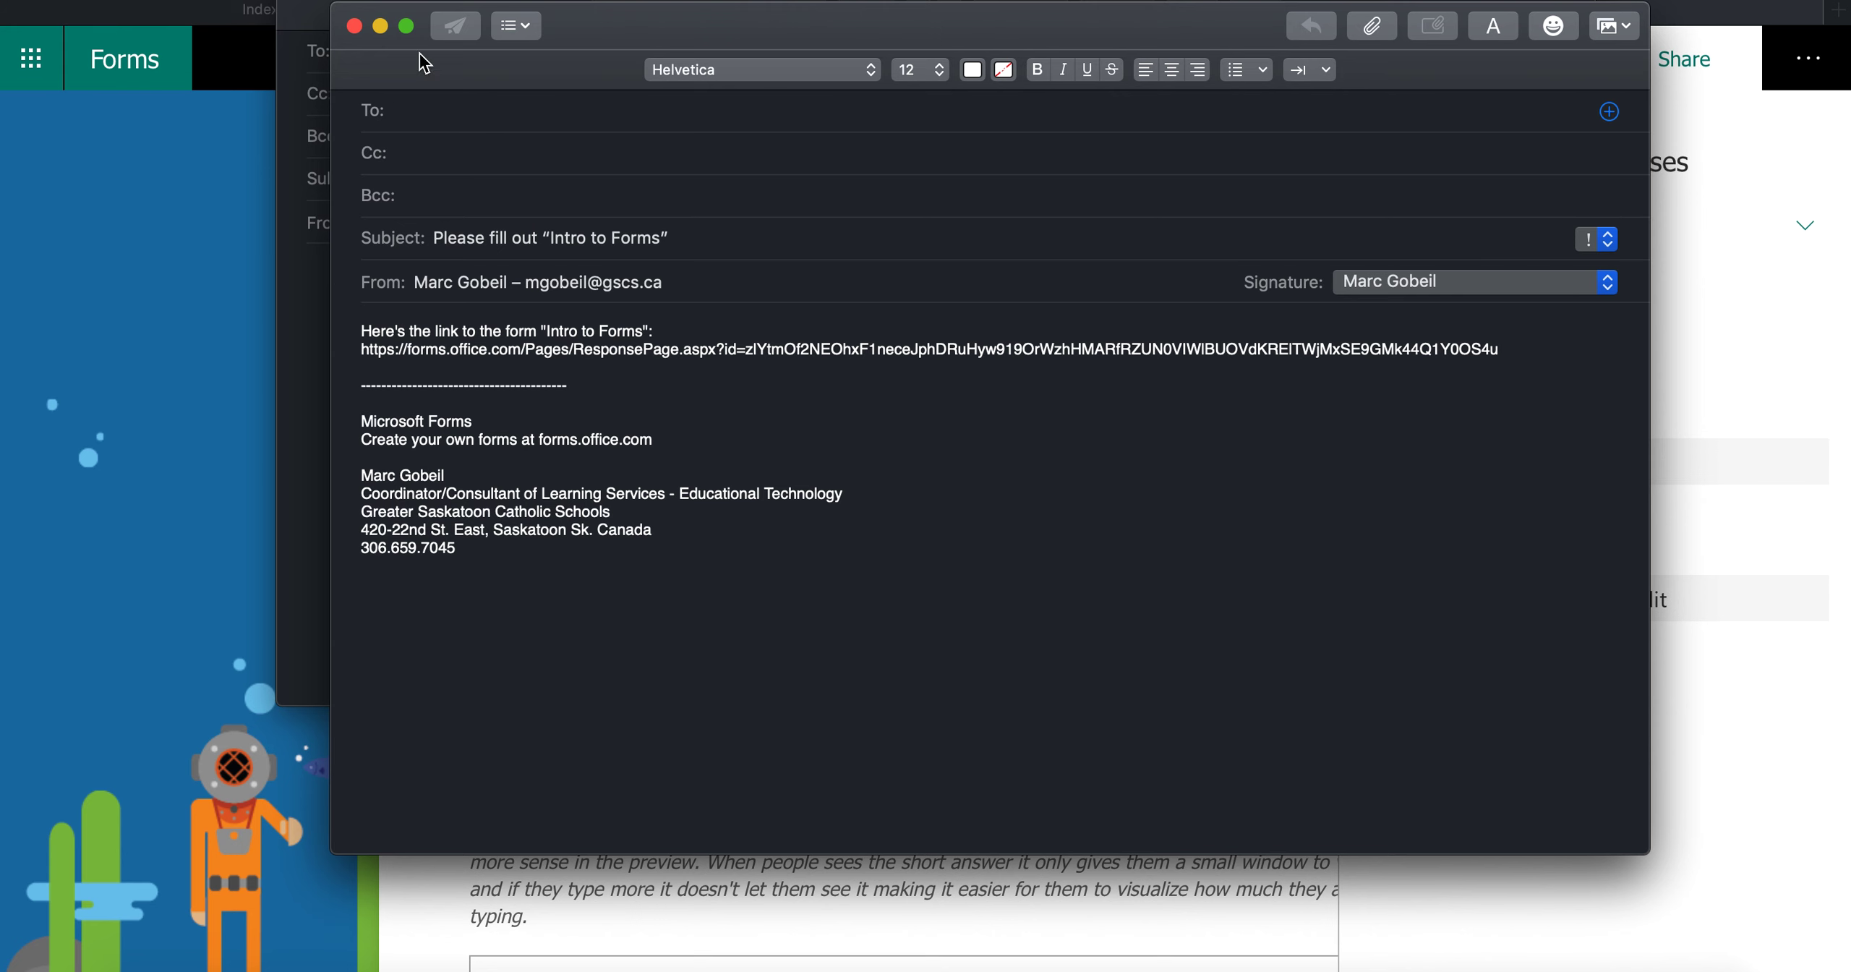
{"action": "left_click", "coordinate": [355, 26]}
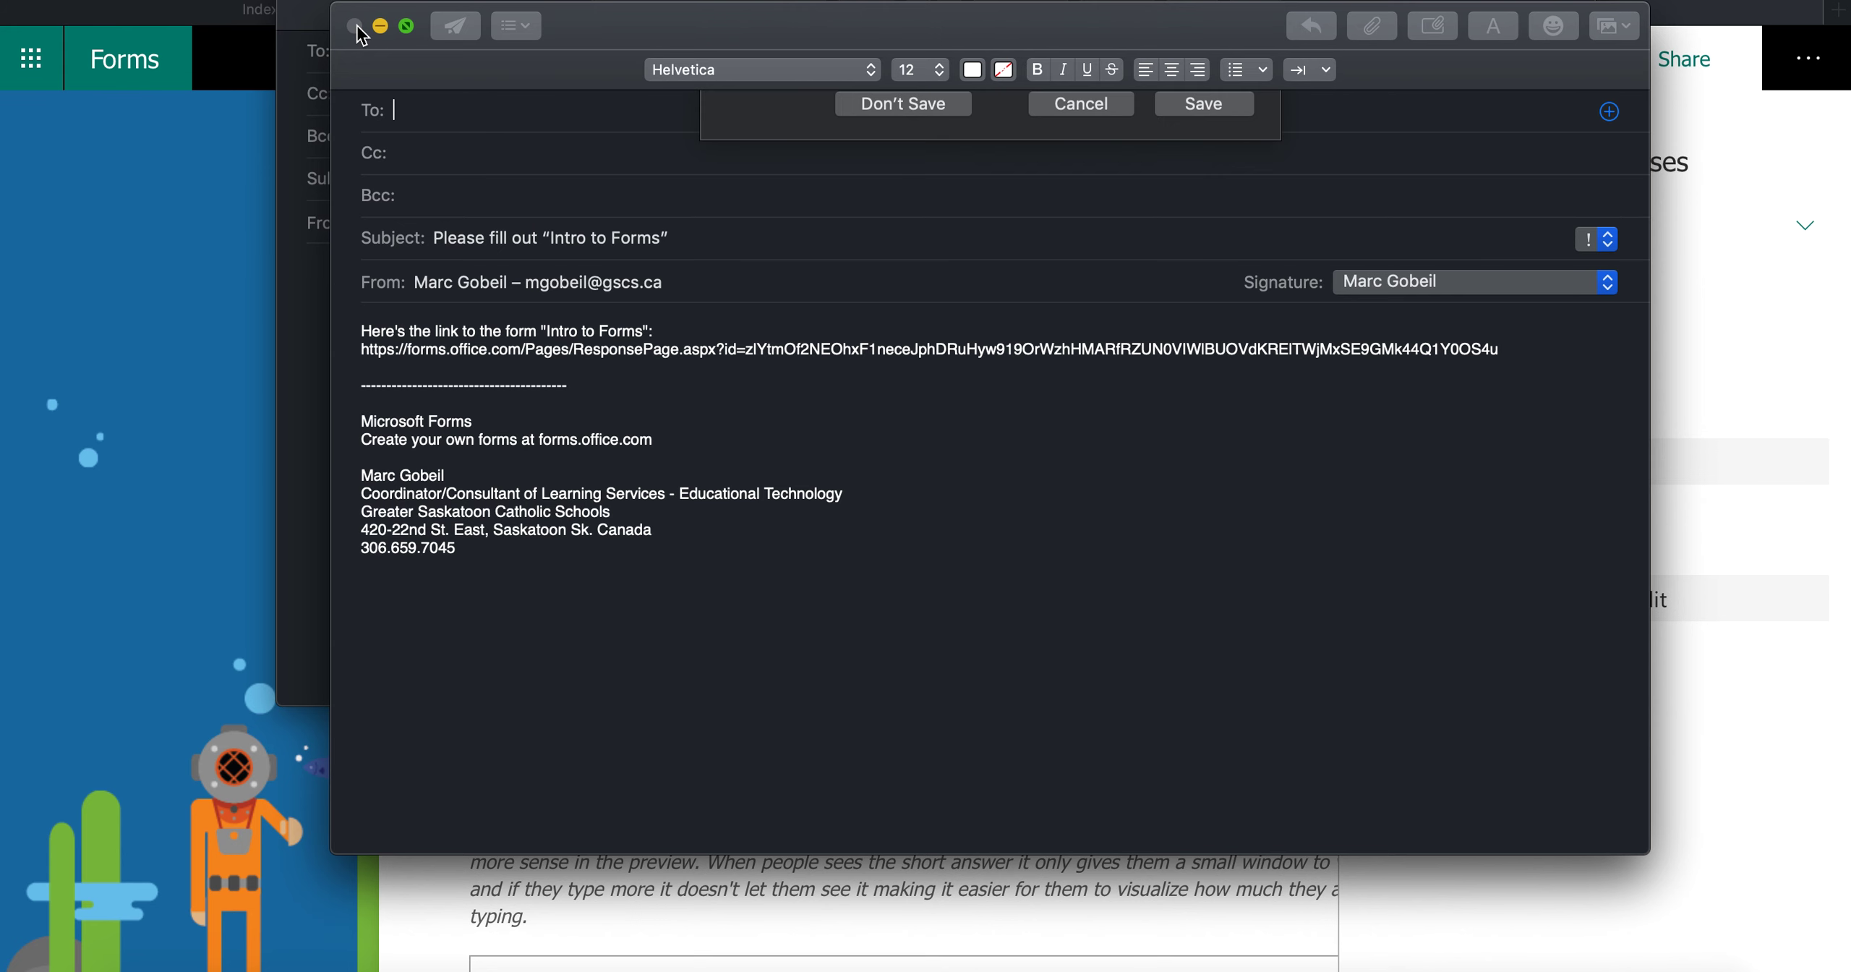
{"action": "left_click", "coordinate": [896, 221]}
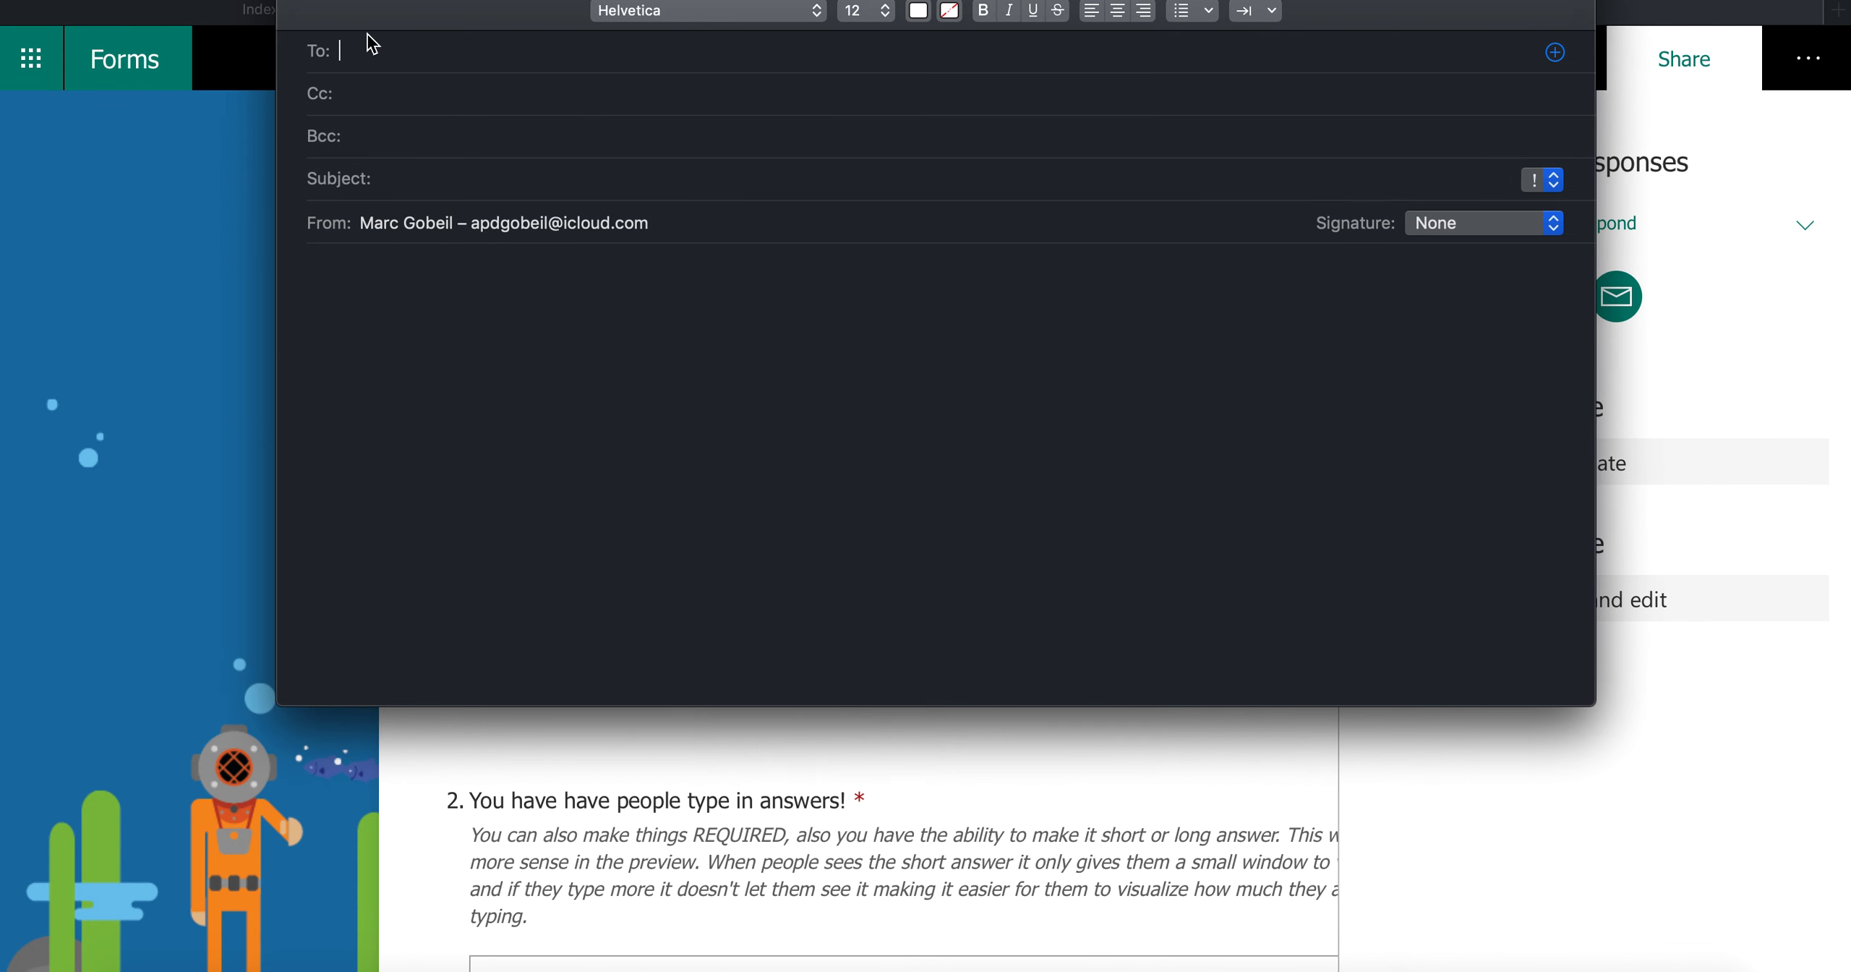
{"action": "left_click", "coordinate": [300, 0]}
{"action": "left_click", "coordinate": [1040, 486]}
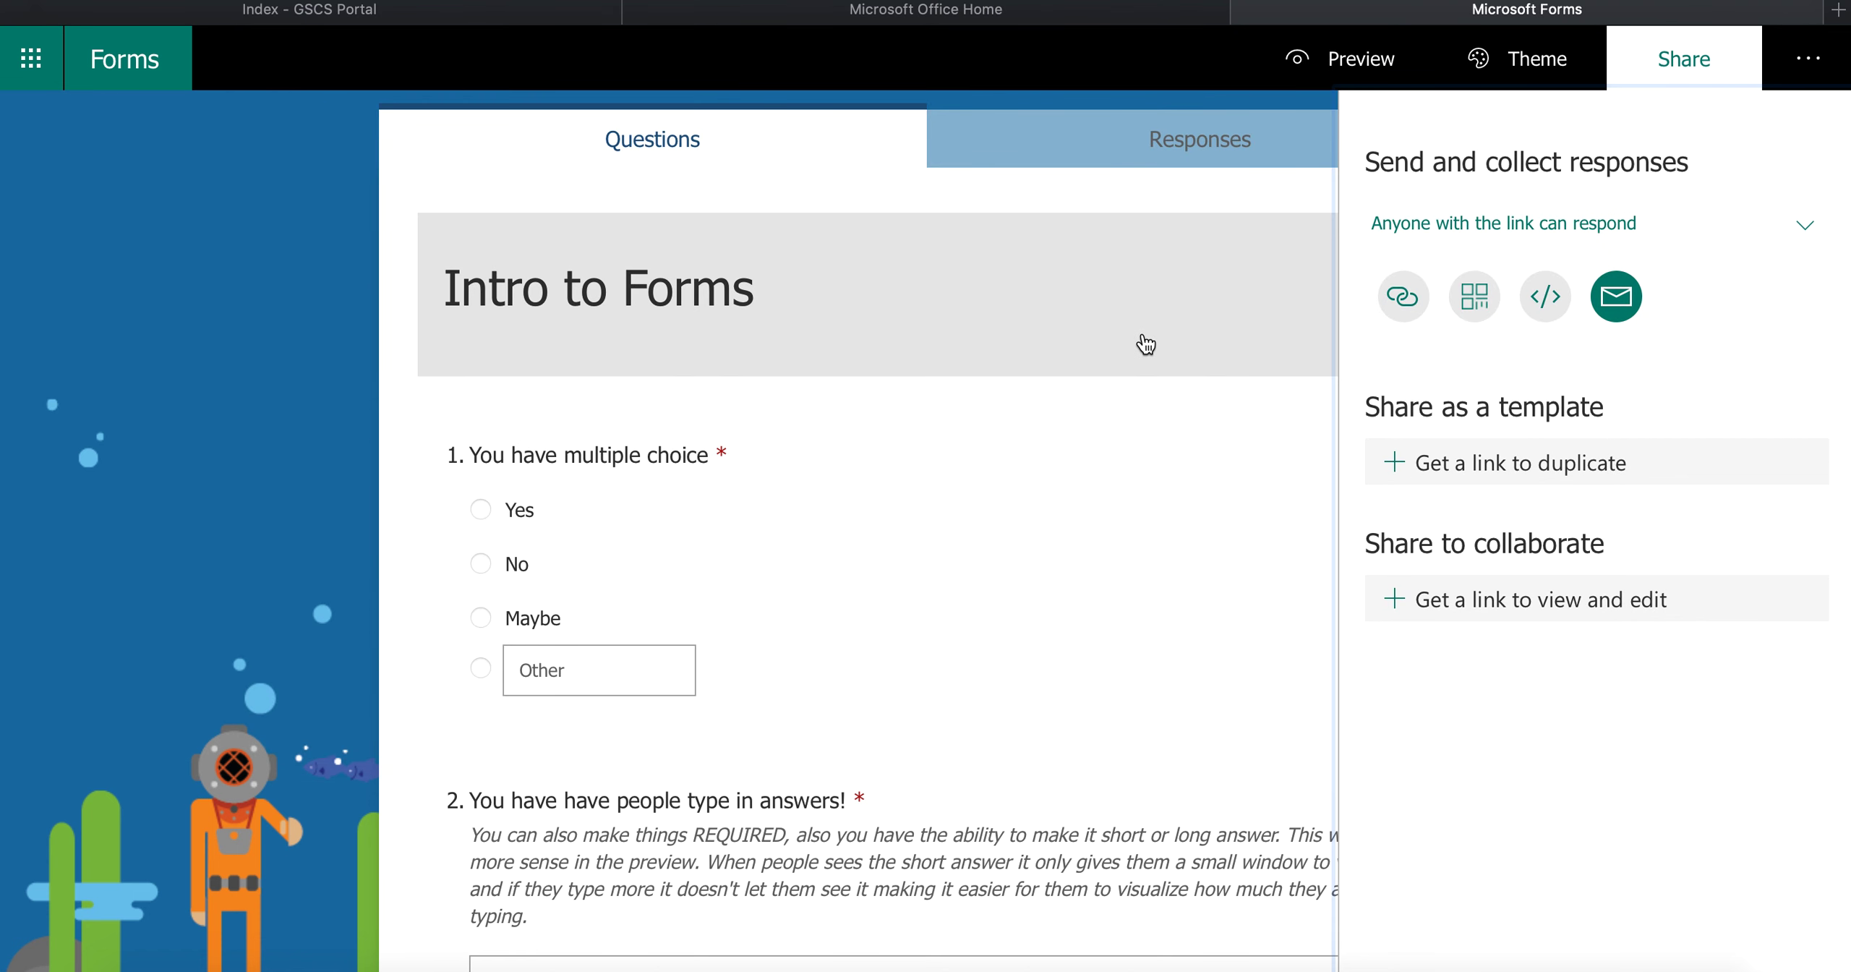
Bring the form's response link back up in the sharing options.
{"action": "scroll", "coordinate": [1157, 343], "scroll_direction": "down", "scroll_amount": 3}
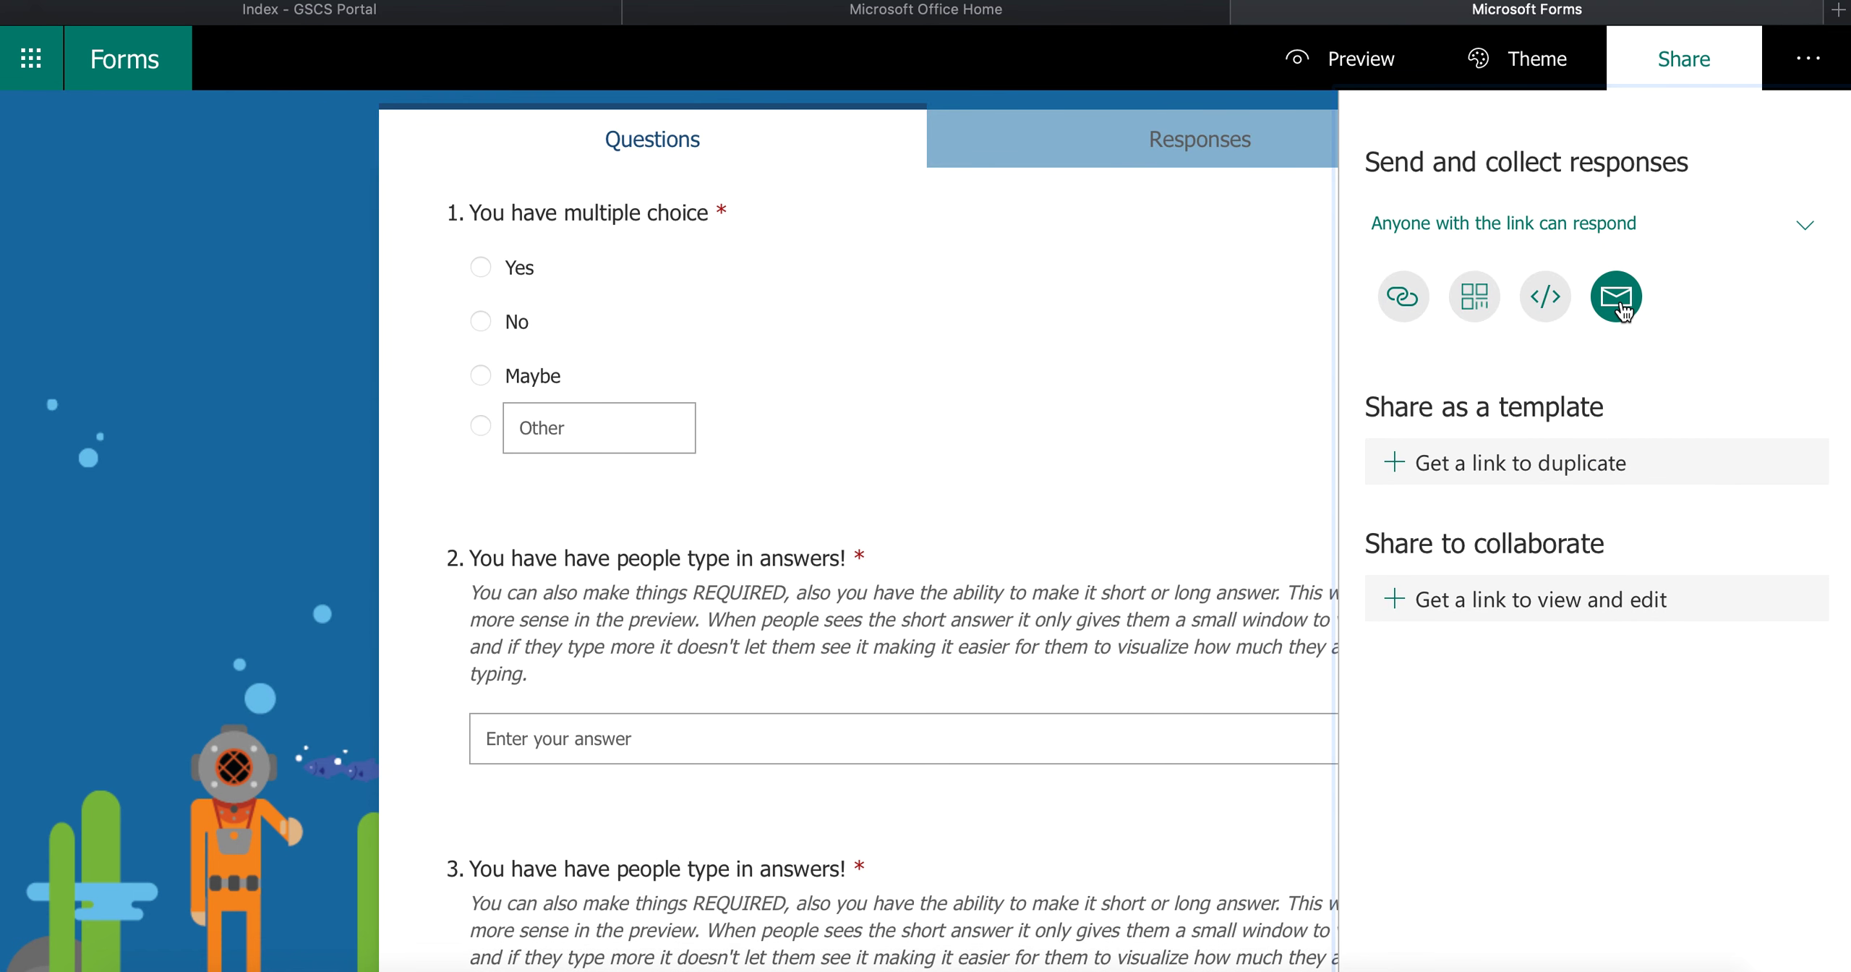
{"action": "left_click", "coordinate": [1392, 309]}
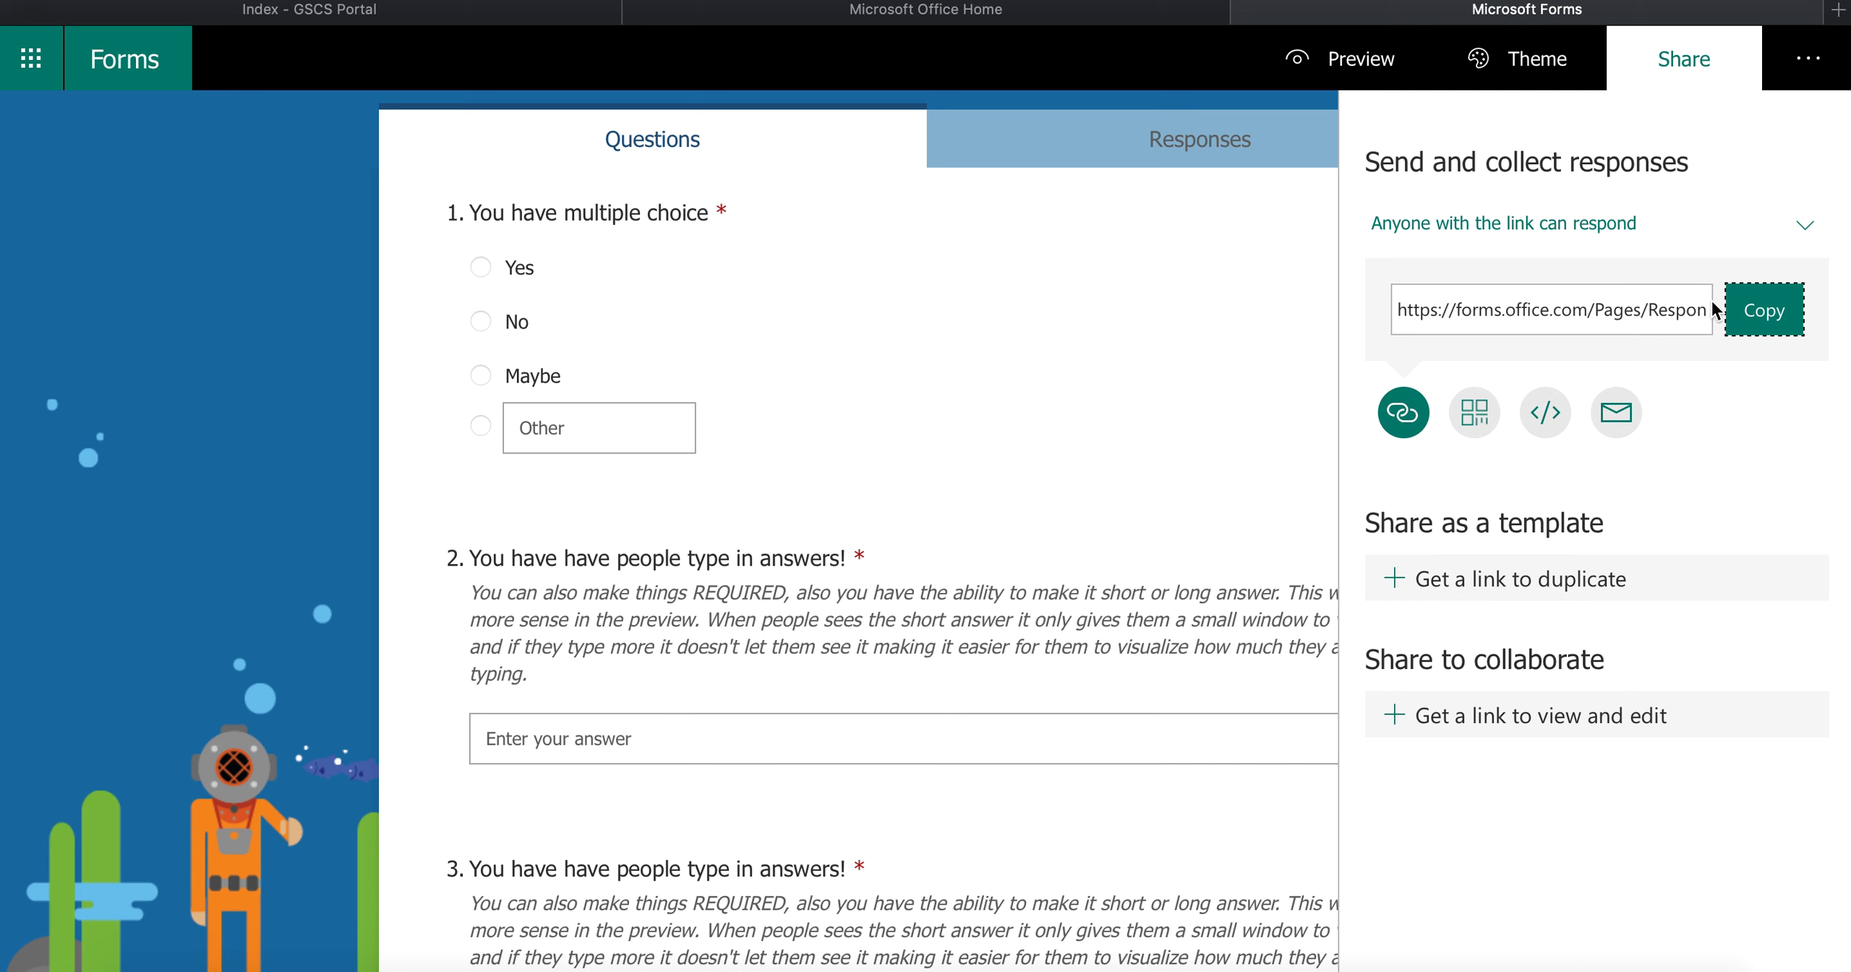
Copy the form's response link and open it in a new Google Chrome incognito window.
{"action": "left_click", "coordinate": [1769, 331]}
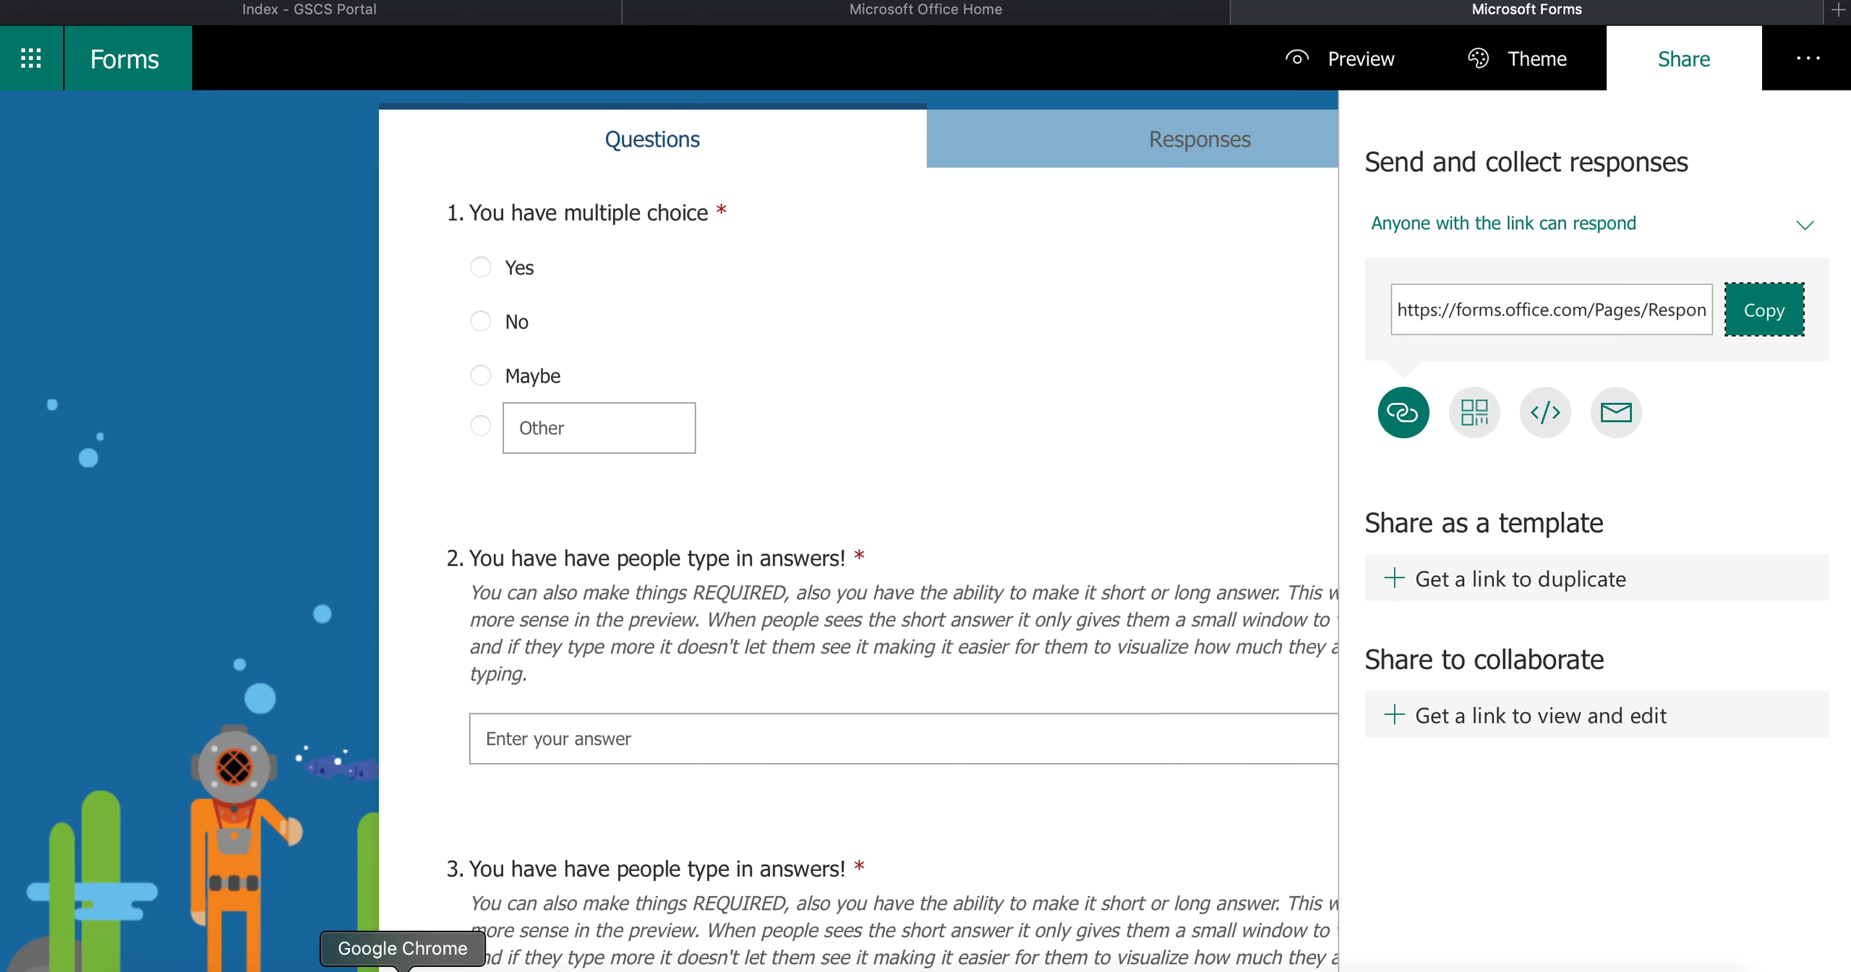
{"action": "left_click", "coordinate": [403, 968]}
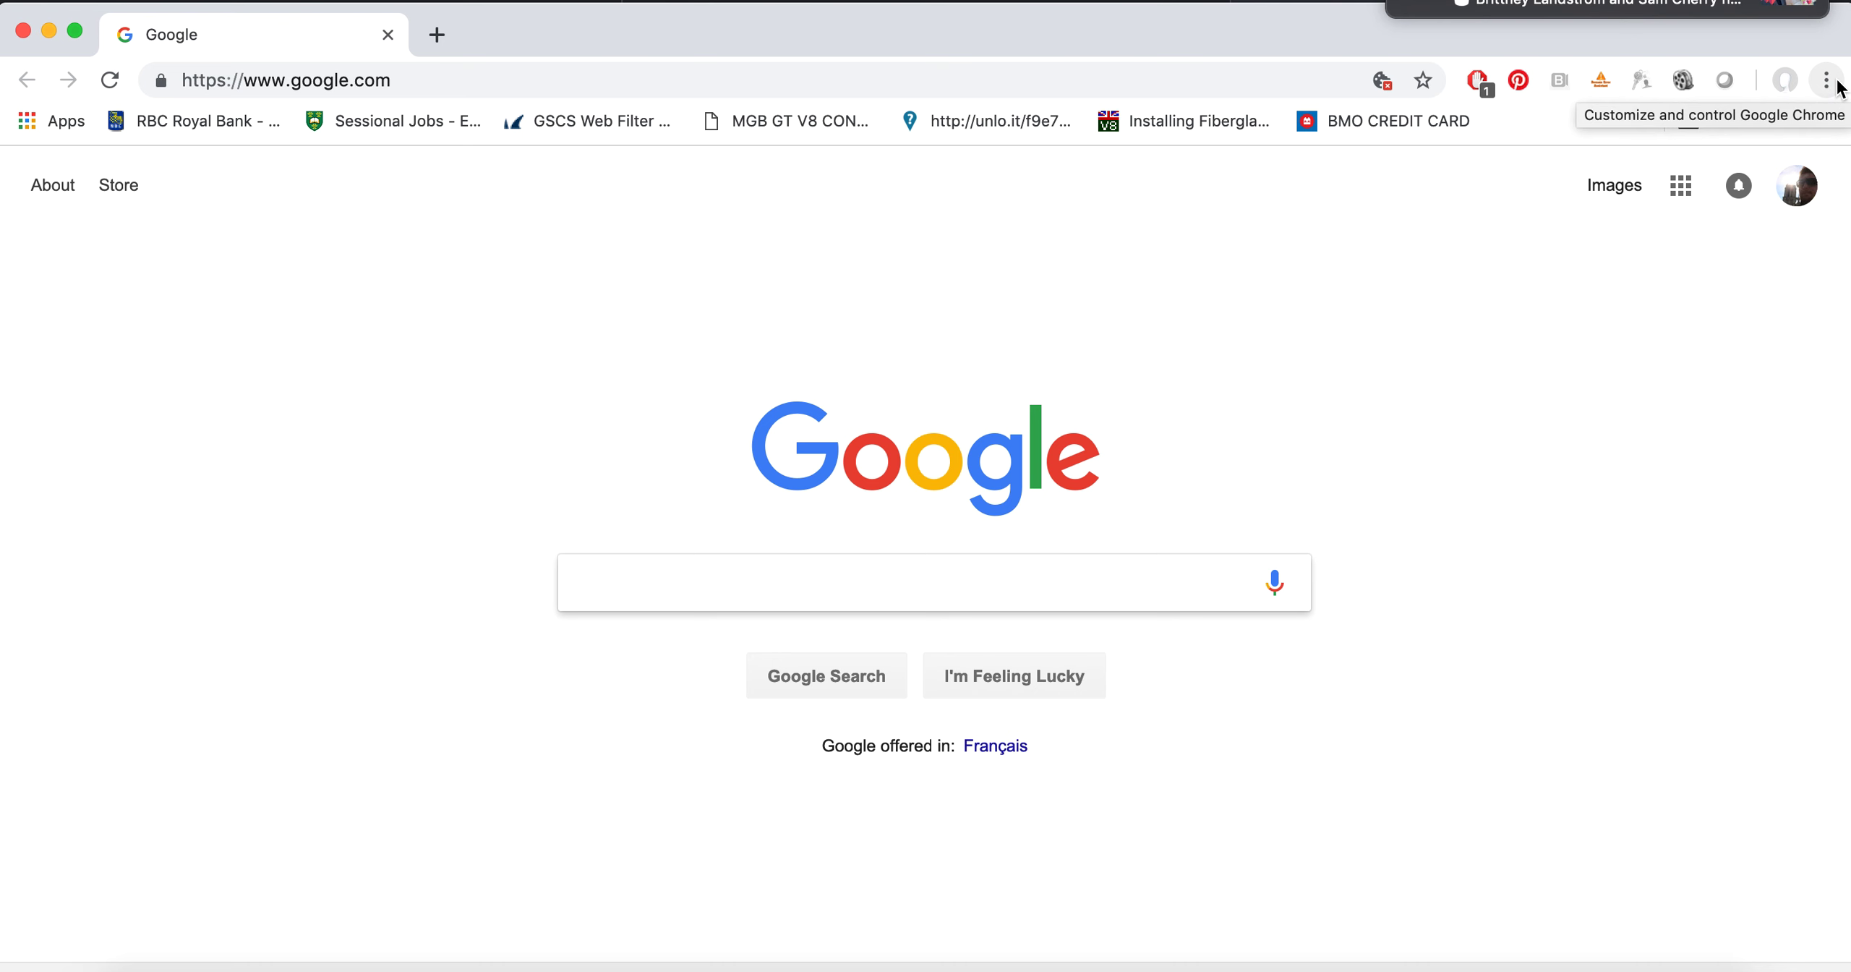
{"action": "left_click", "coordinate": [1830, 83]}
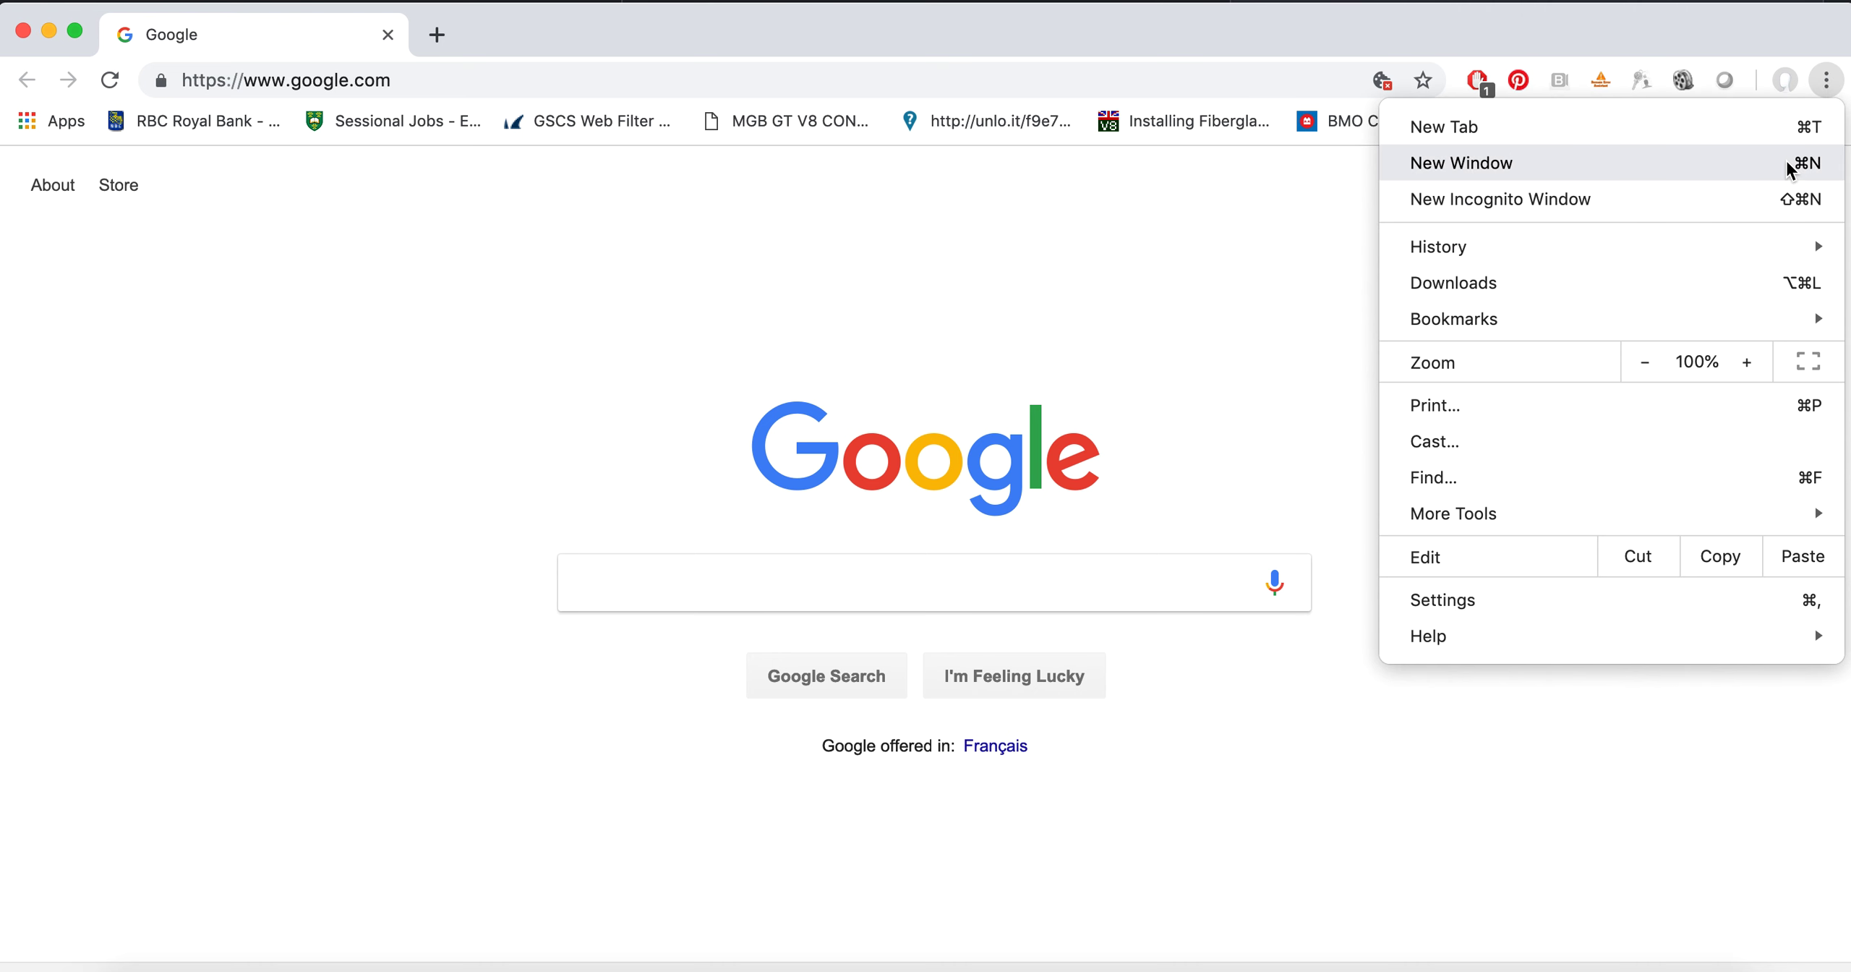
{"action": "left_click", "coordinate": [1752, 192]}
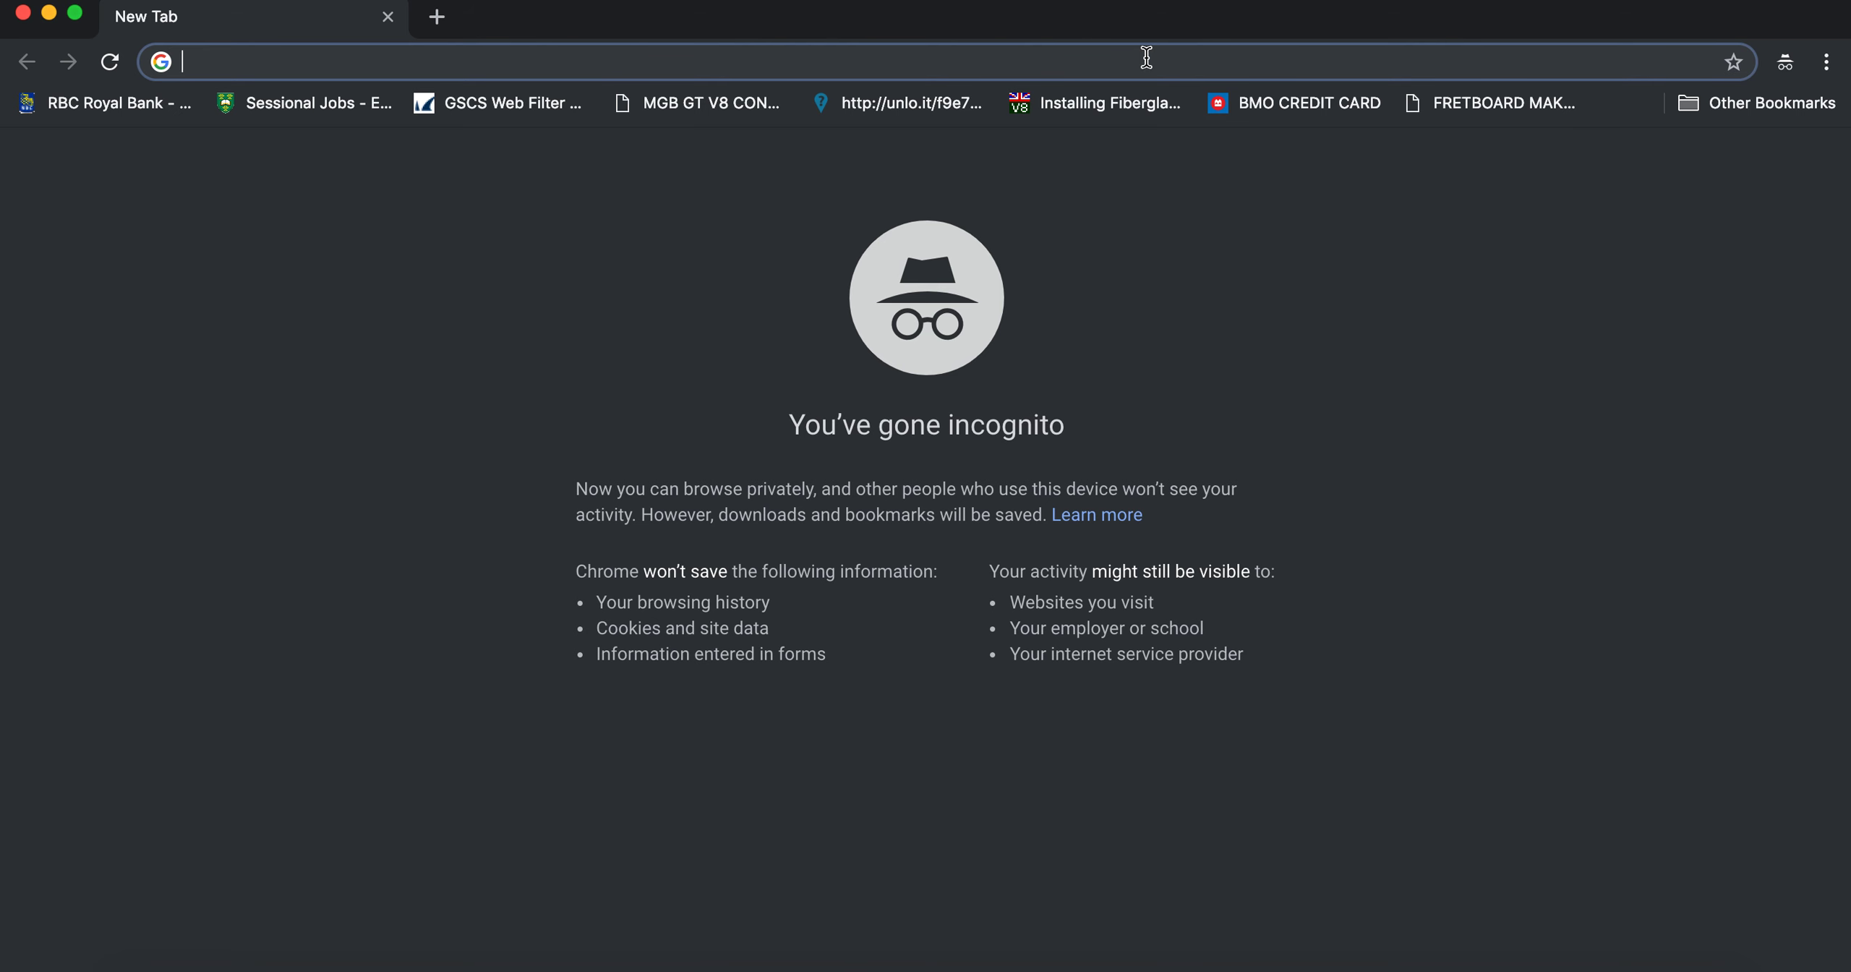
{"action": "key", "text": "super+v"}
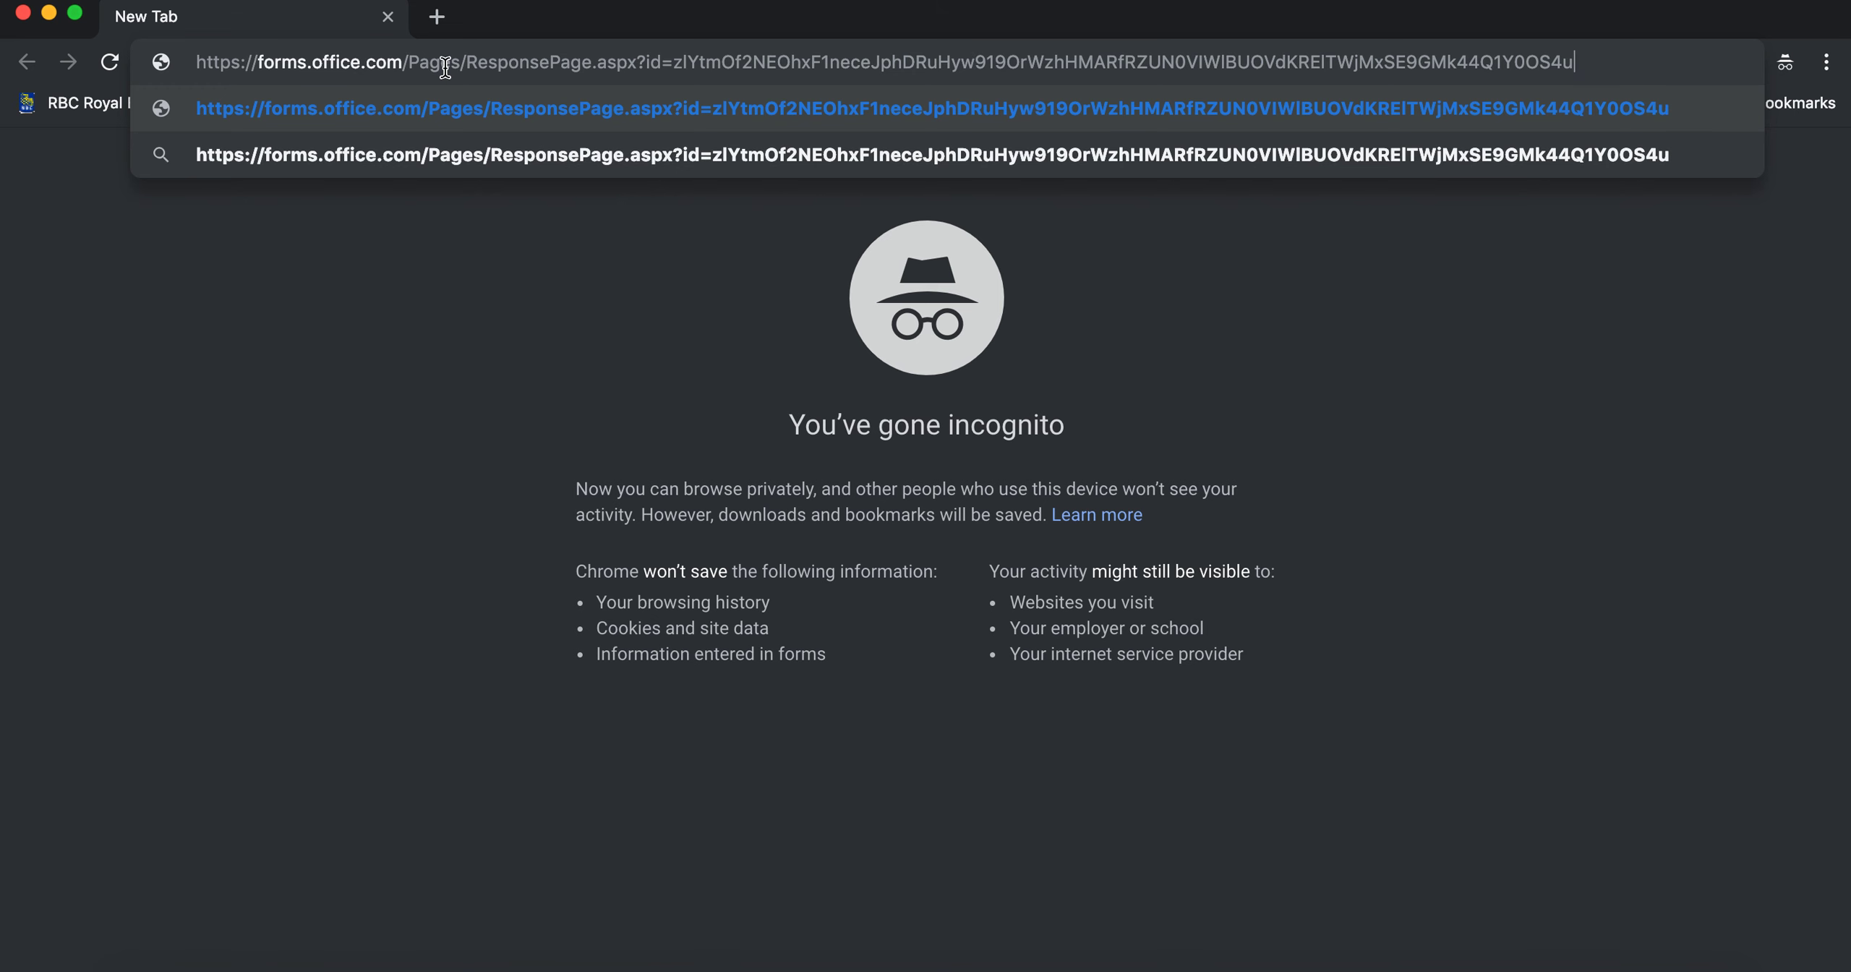
{"action": "key", "text": "Return"}
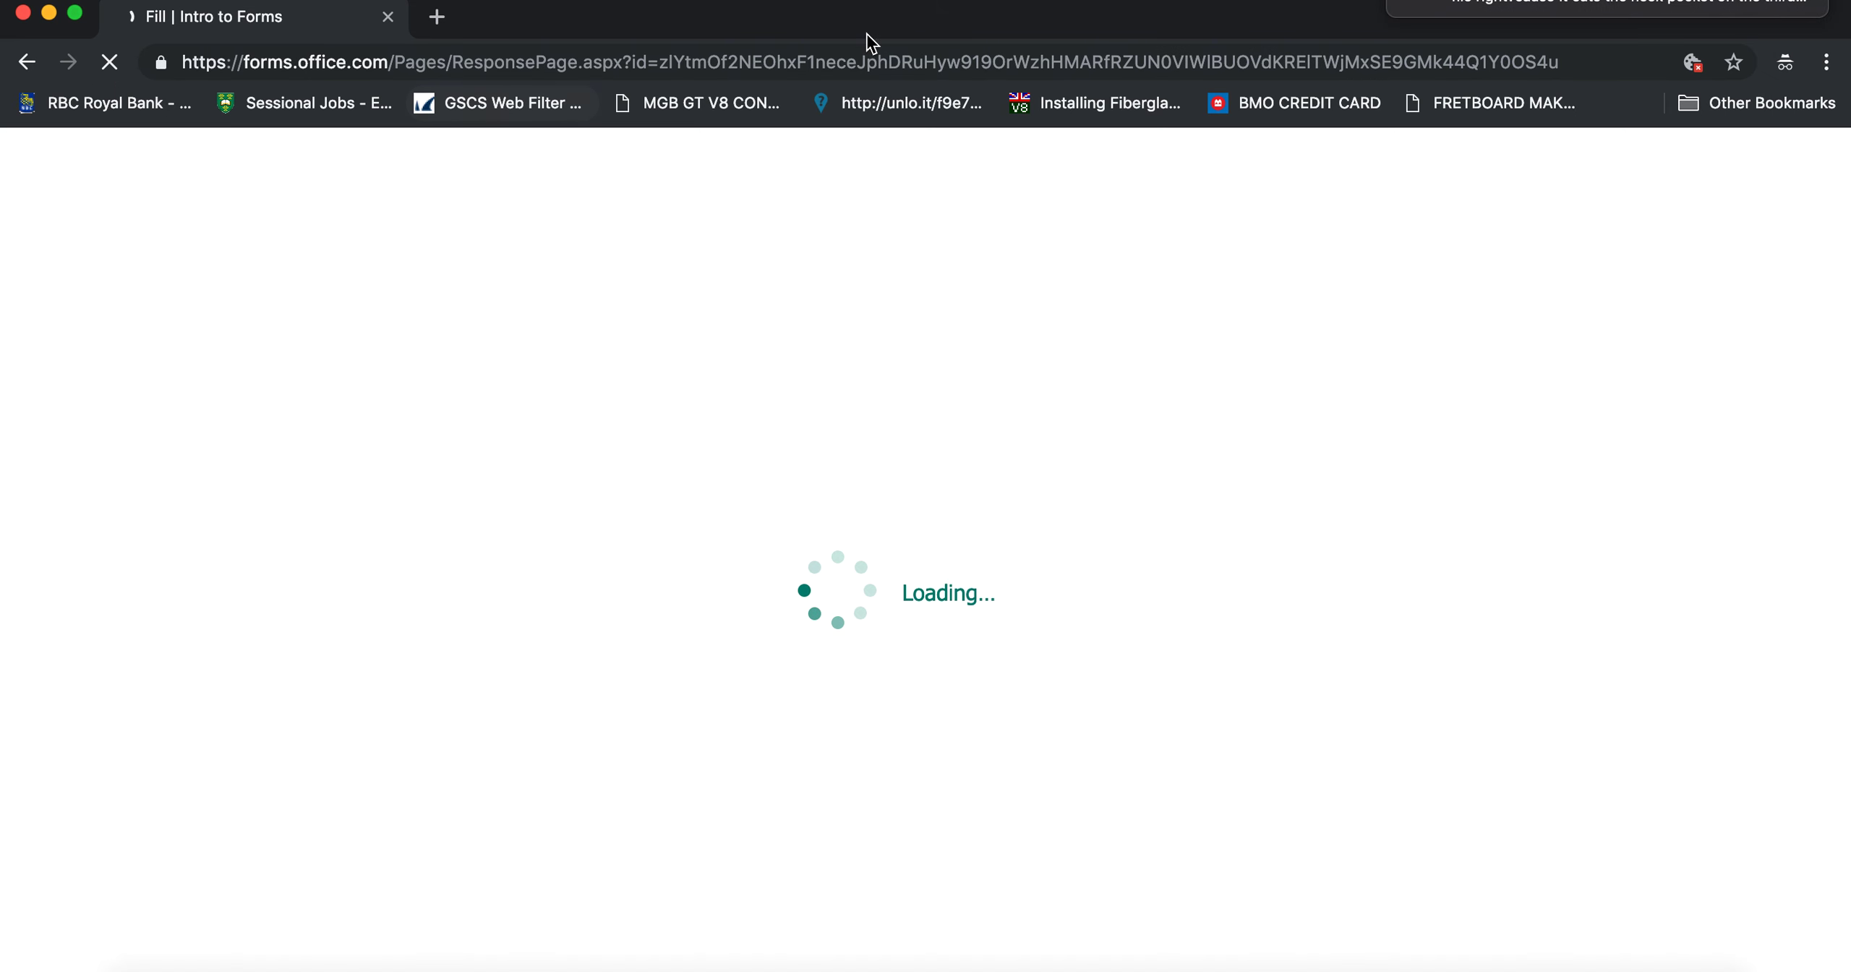
{"action": "scroll", "coordinate": [820, 399], "scroll_direction": "down", "scroll_amount": 2}
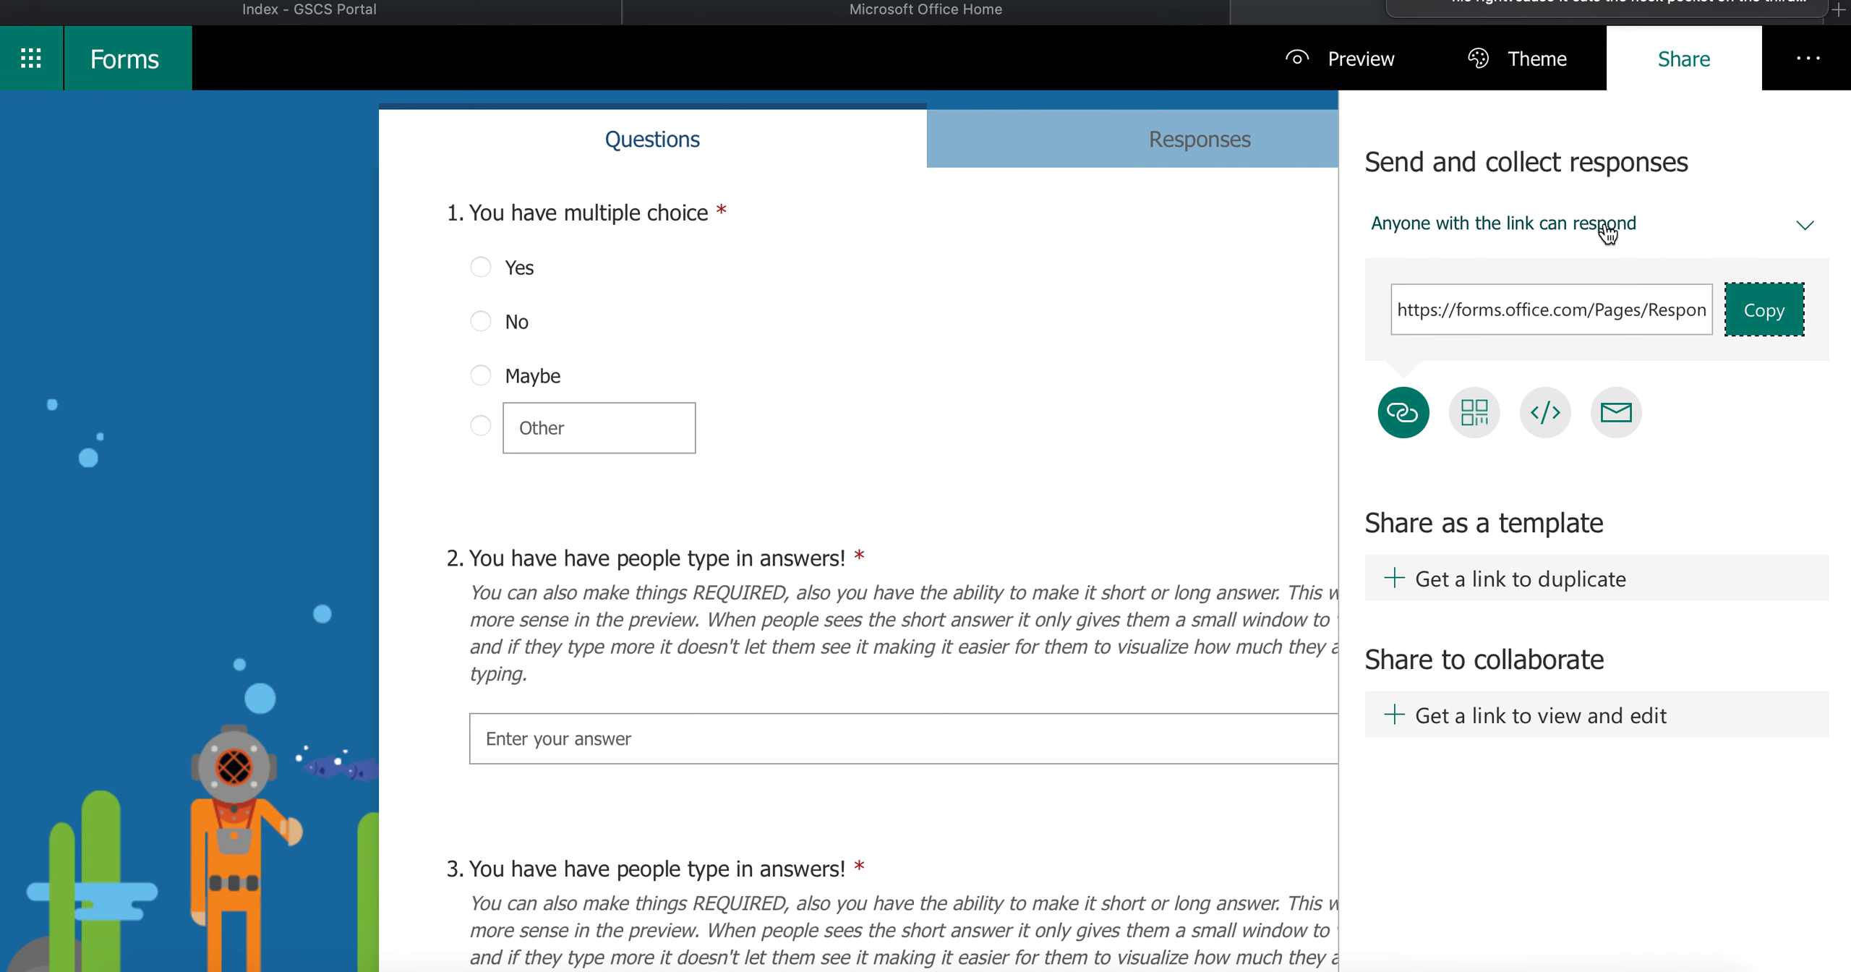
Back in the form's sharing options, restrict responses to people in my organization and copy the response link.
{"action": "left_click", "coordinate": [1608, 230]}
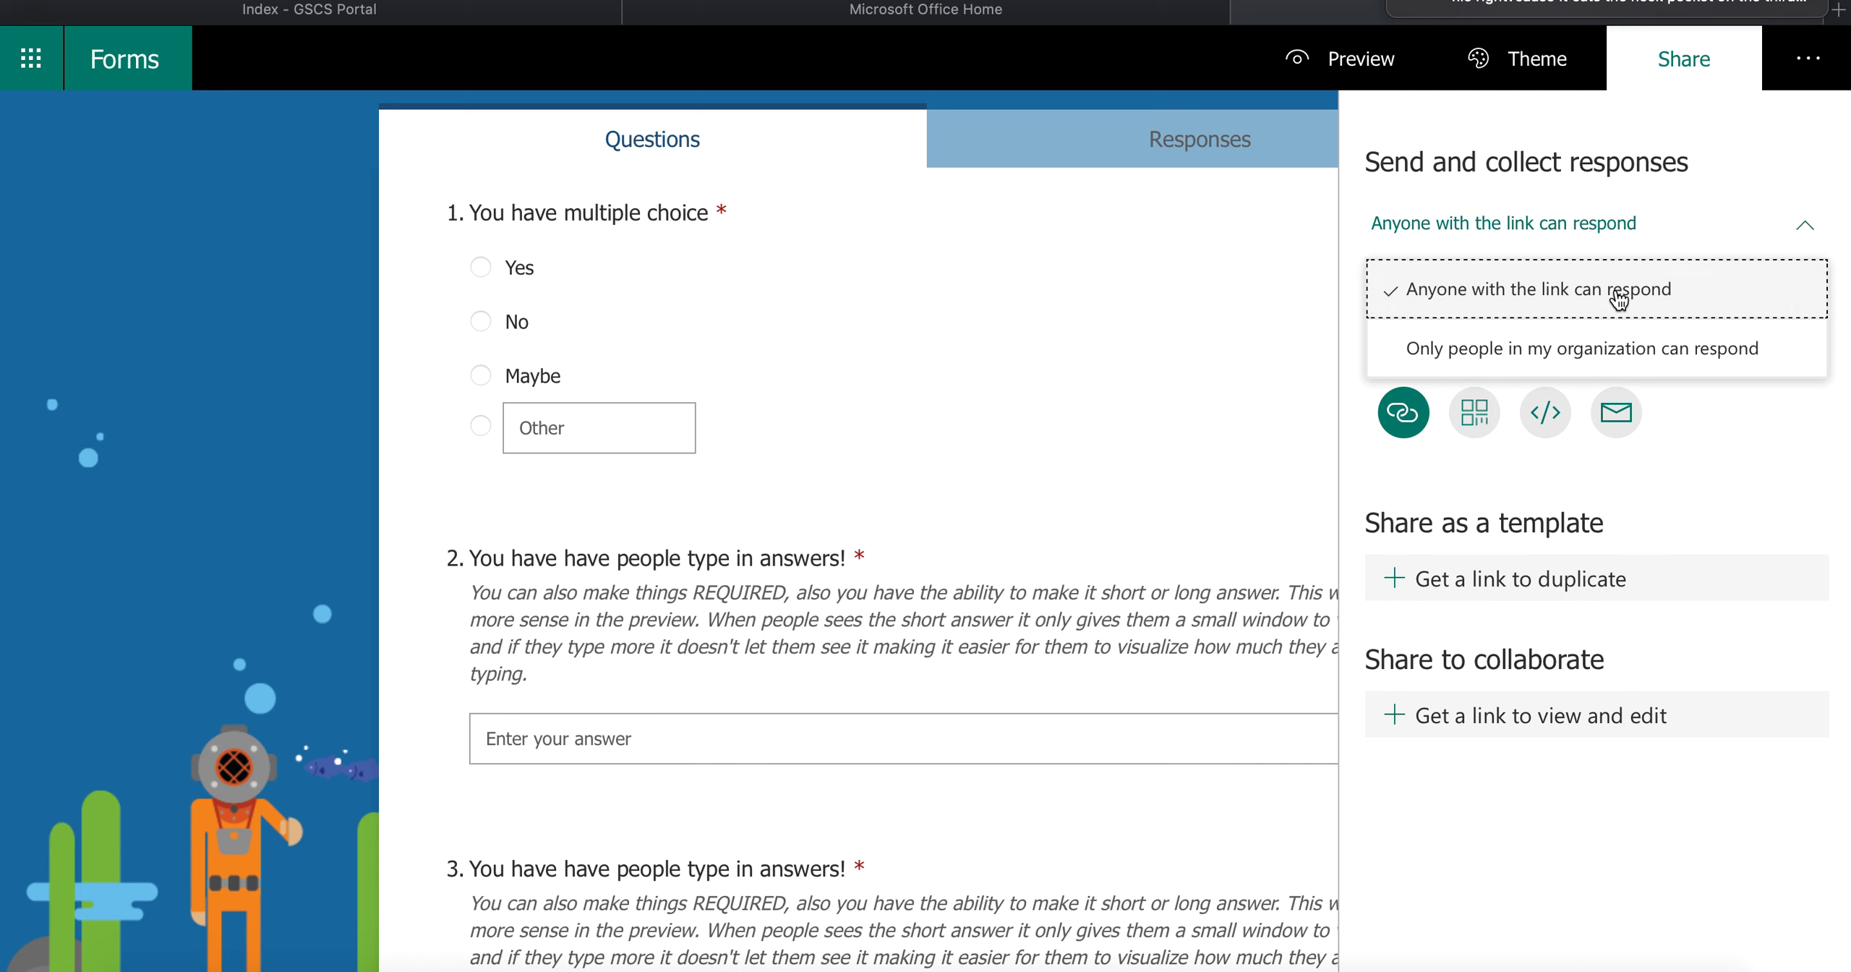
{"action": "left_click", "coordinate": [1657, 354]}
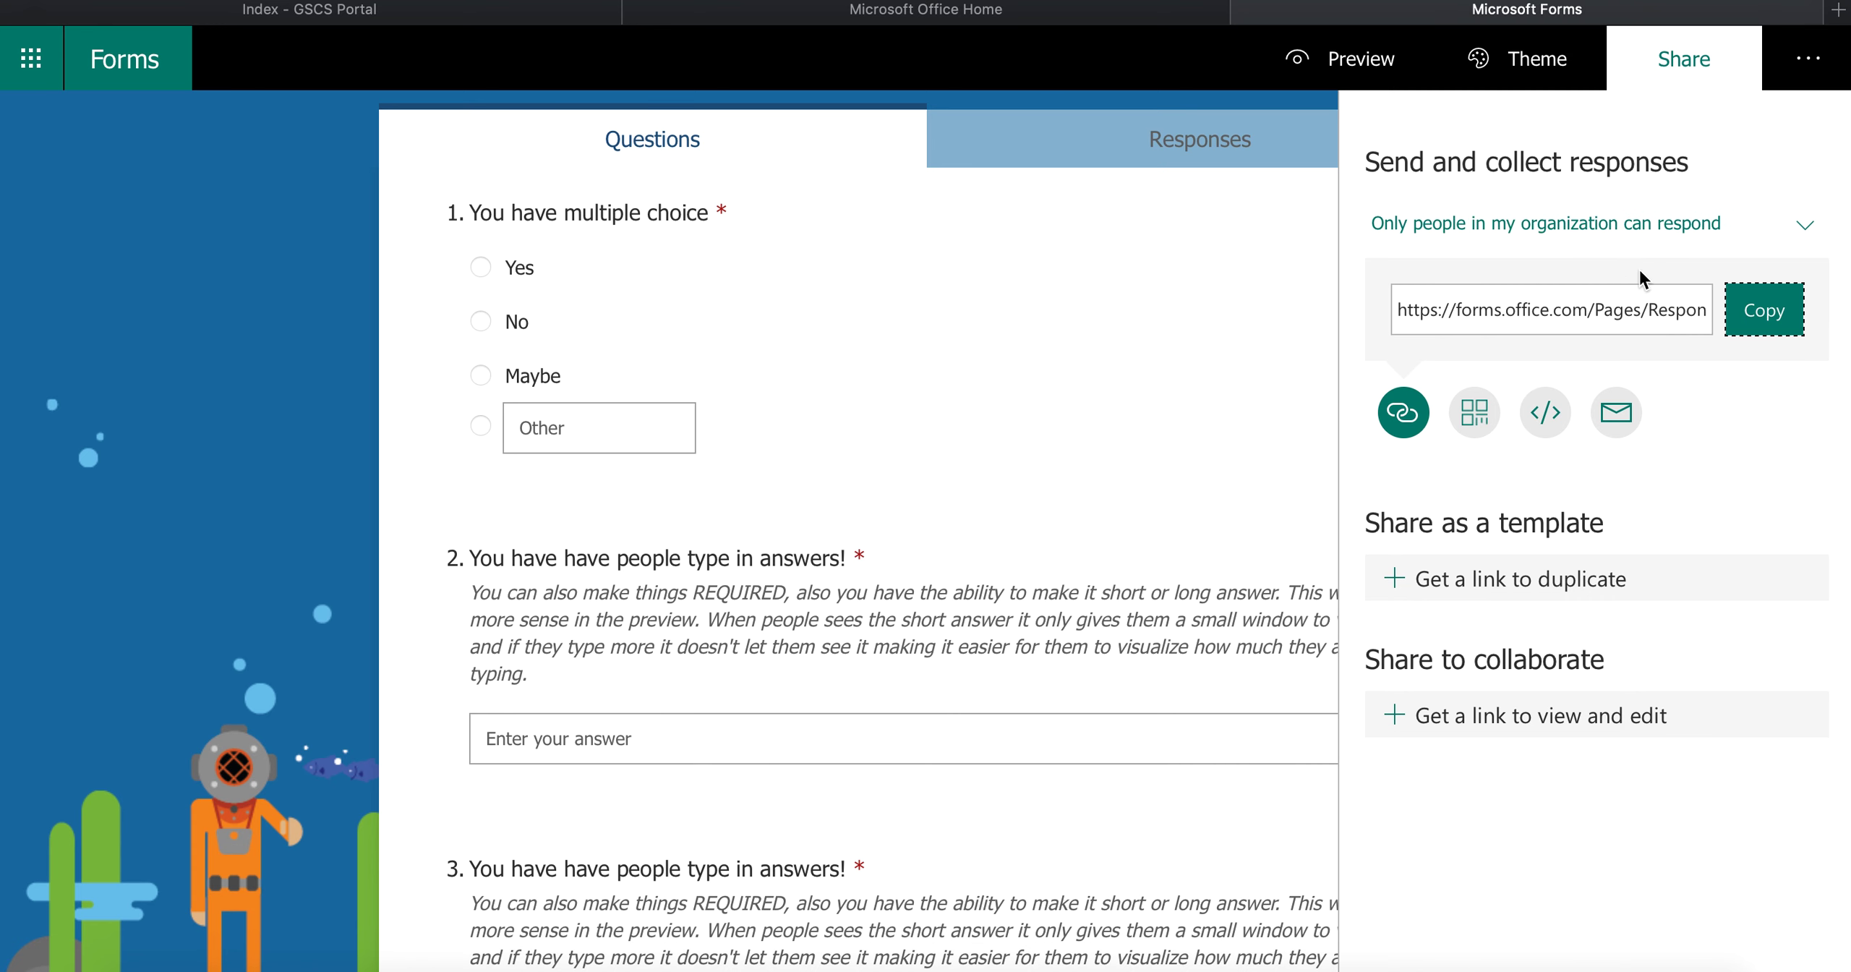
{"action": "left_click", "coordinate": [1764, 310]}
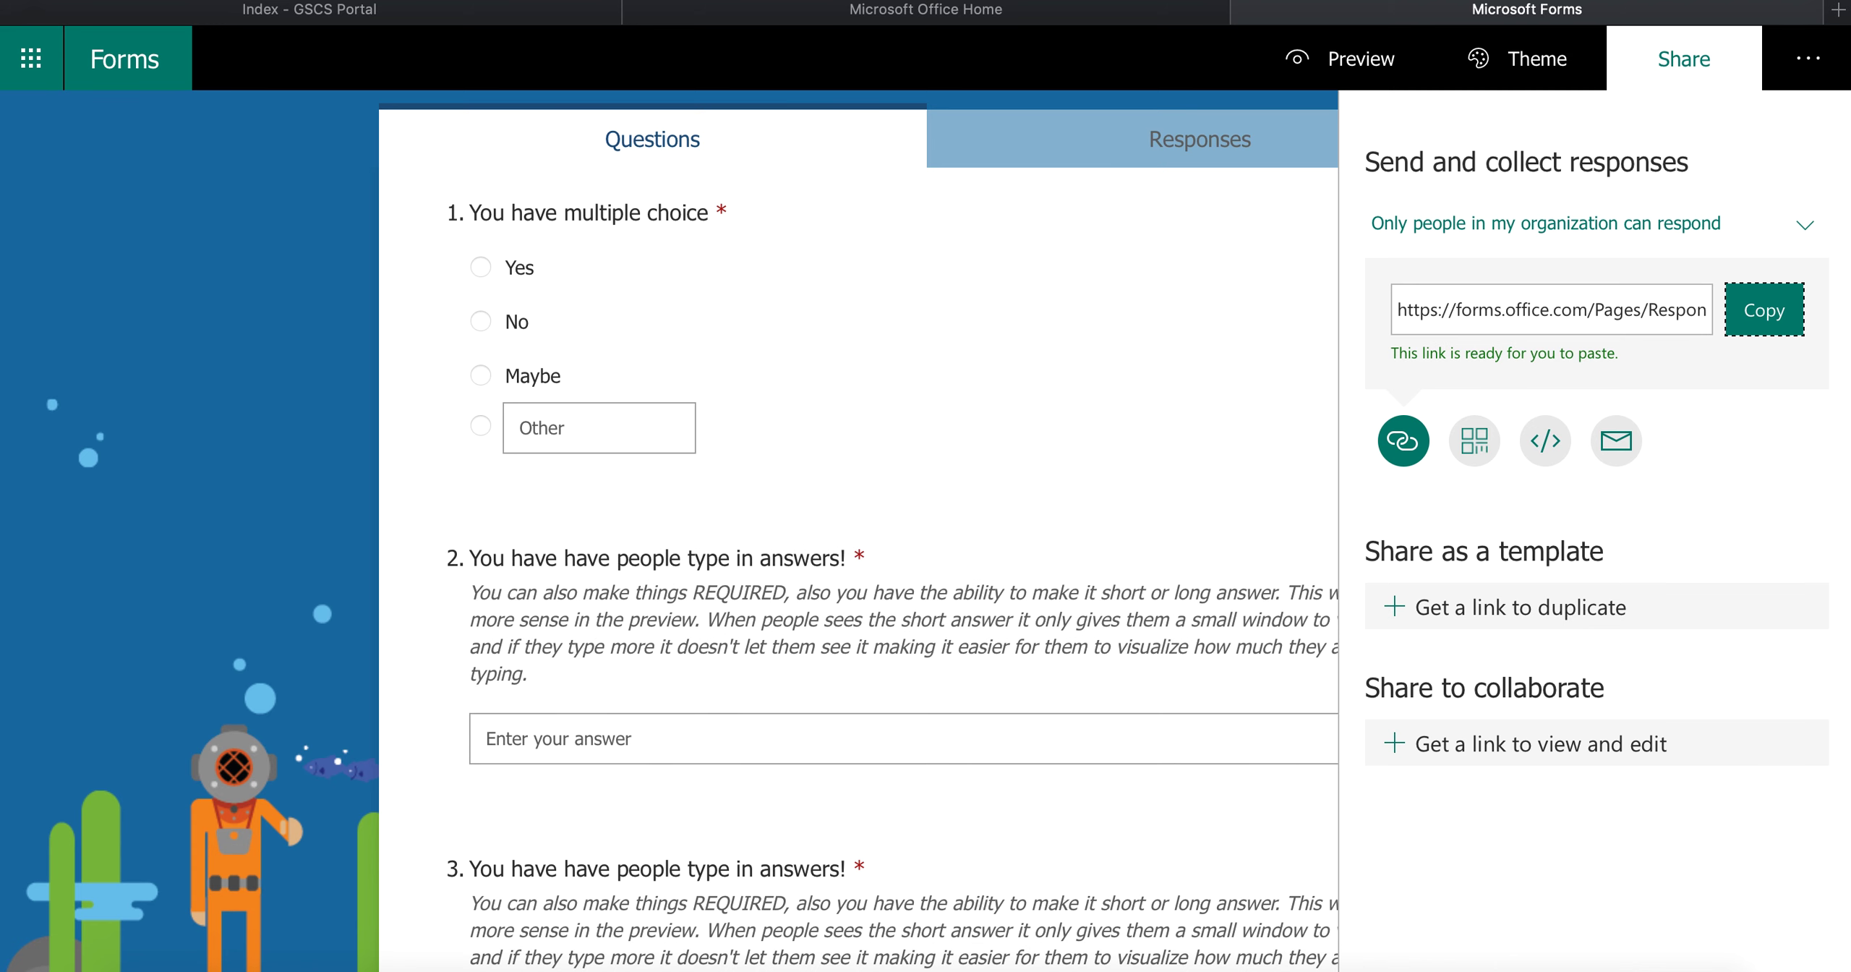
Load the organization-only response link in the Chrome incognito window in place of the current address, and close that window.
{"action": "left_click", "coordinate": [393, 966]}
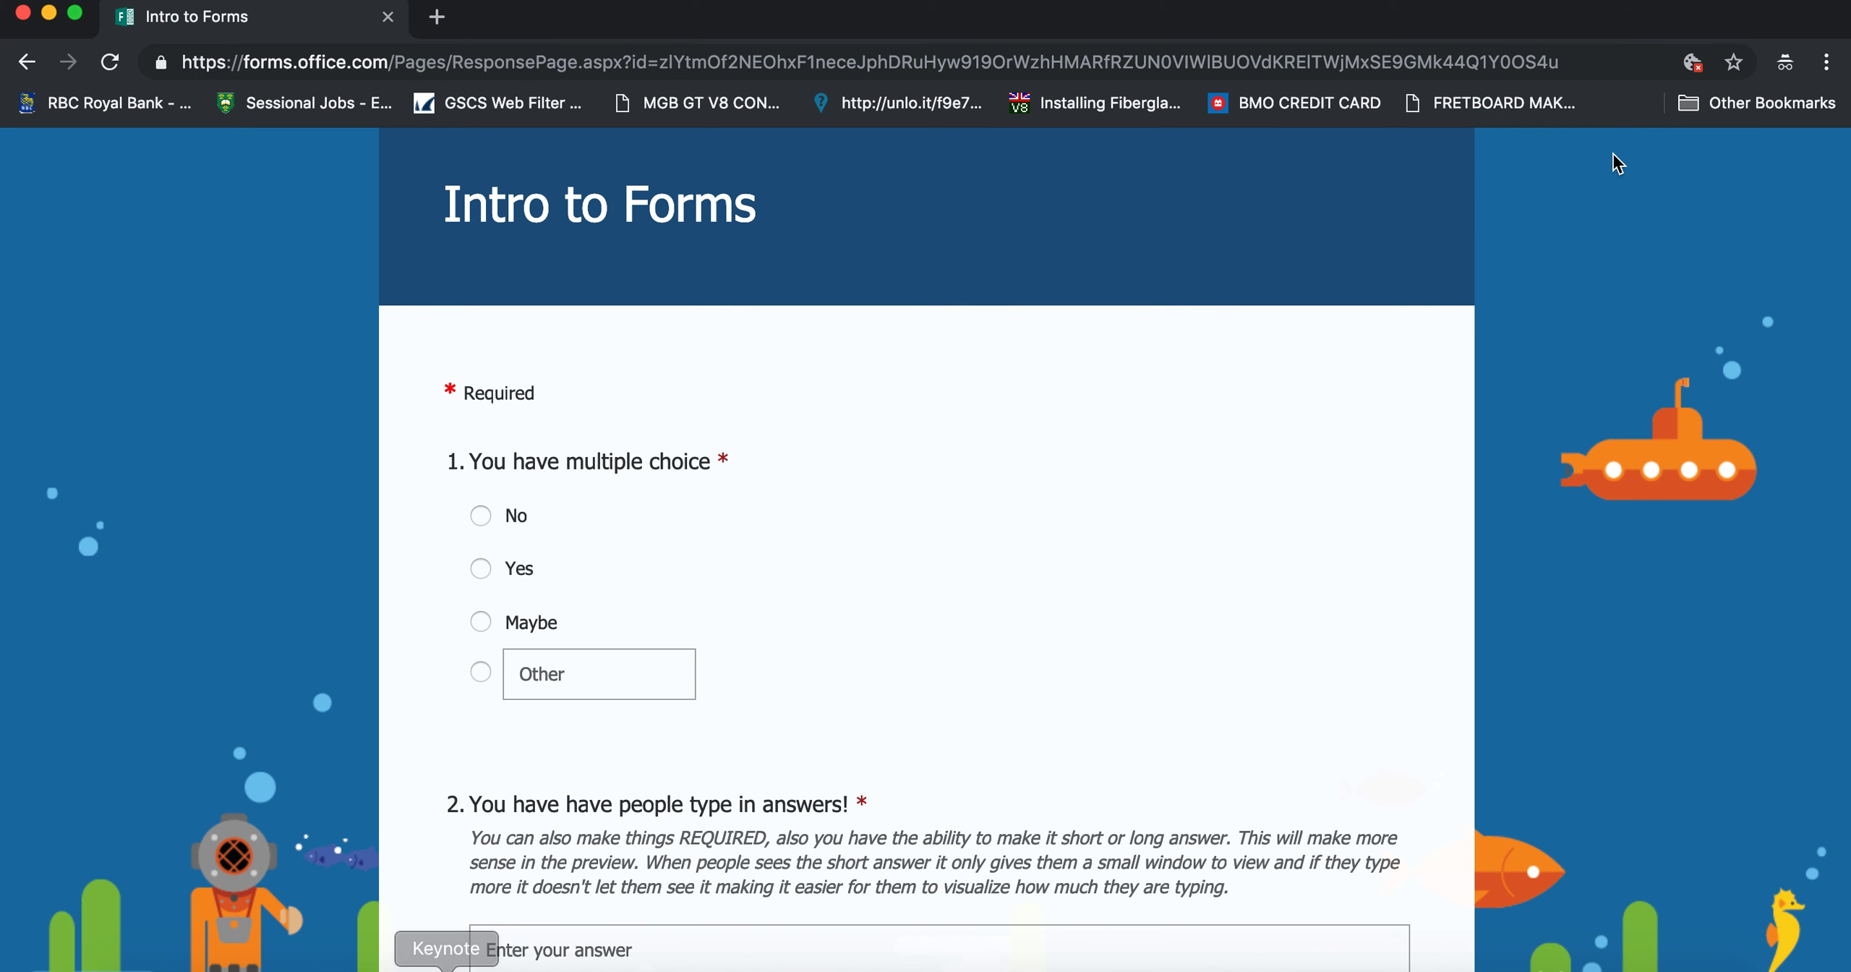
{"action": "left_click", "coordinate": [1560, 67]}
{"action": "key", "text": "BackSpace"}
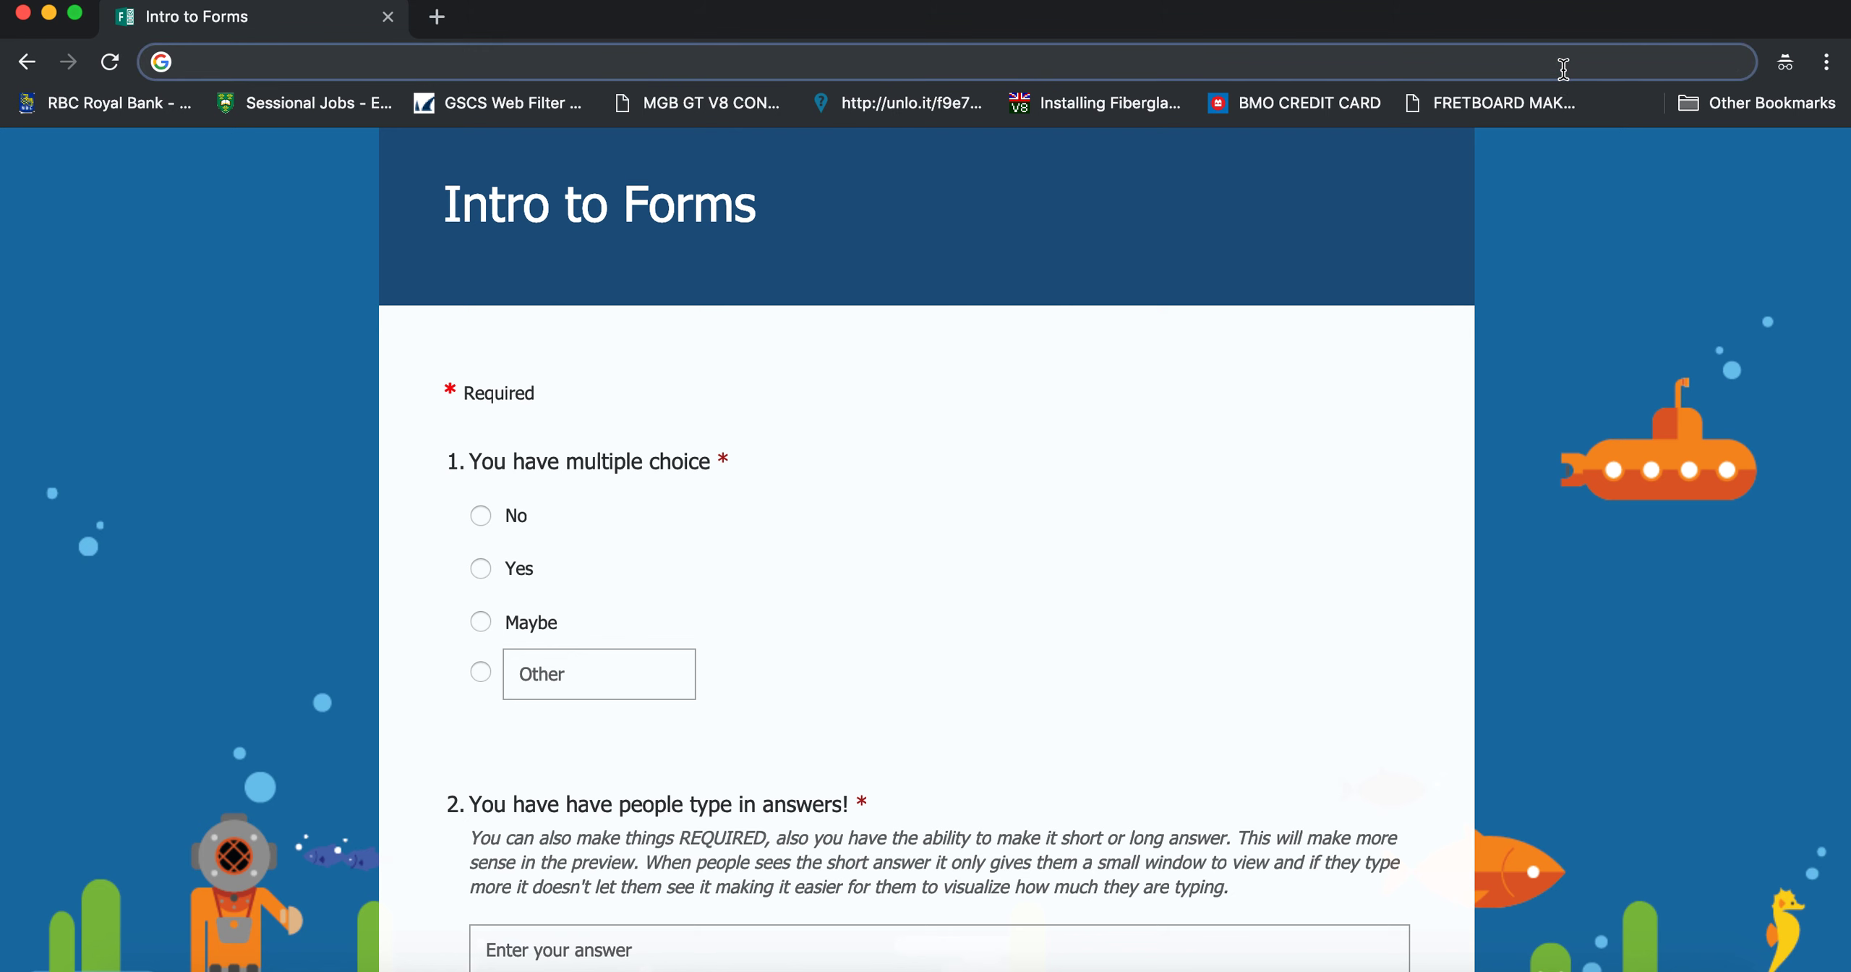
{"action": "key", "text": "super+v"}
{"action": "key", "text": "Return"}
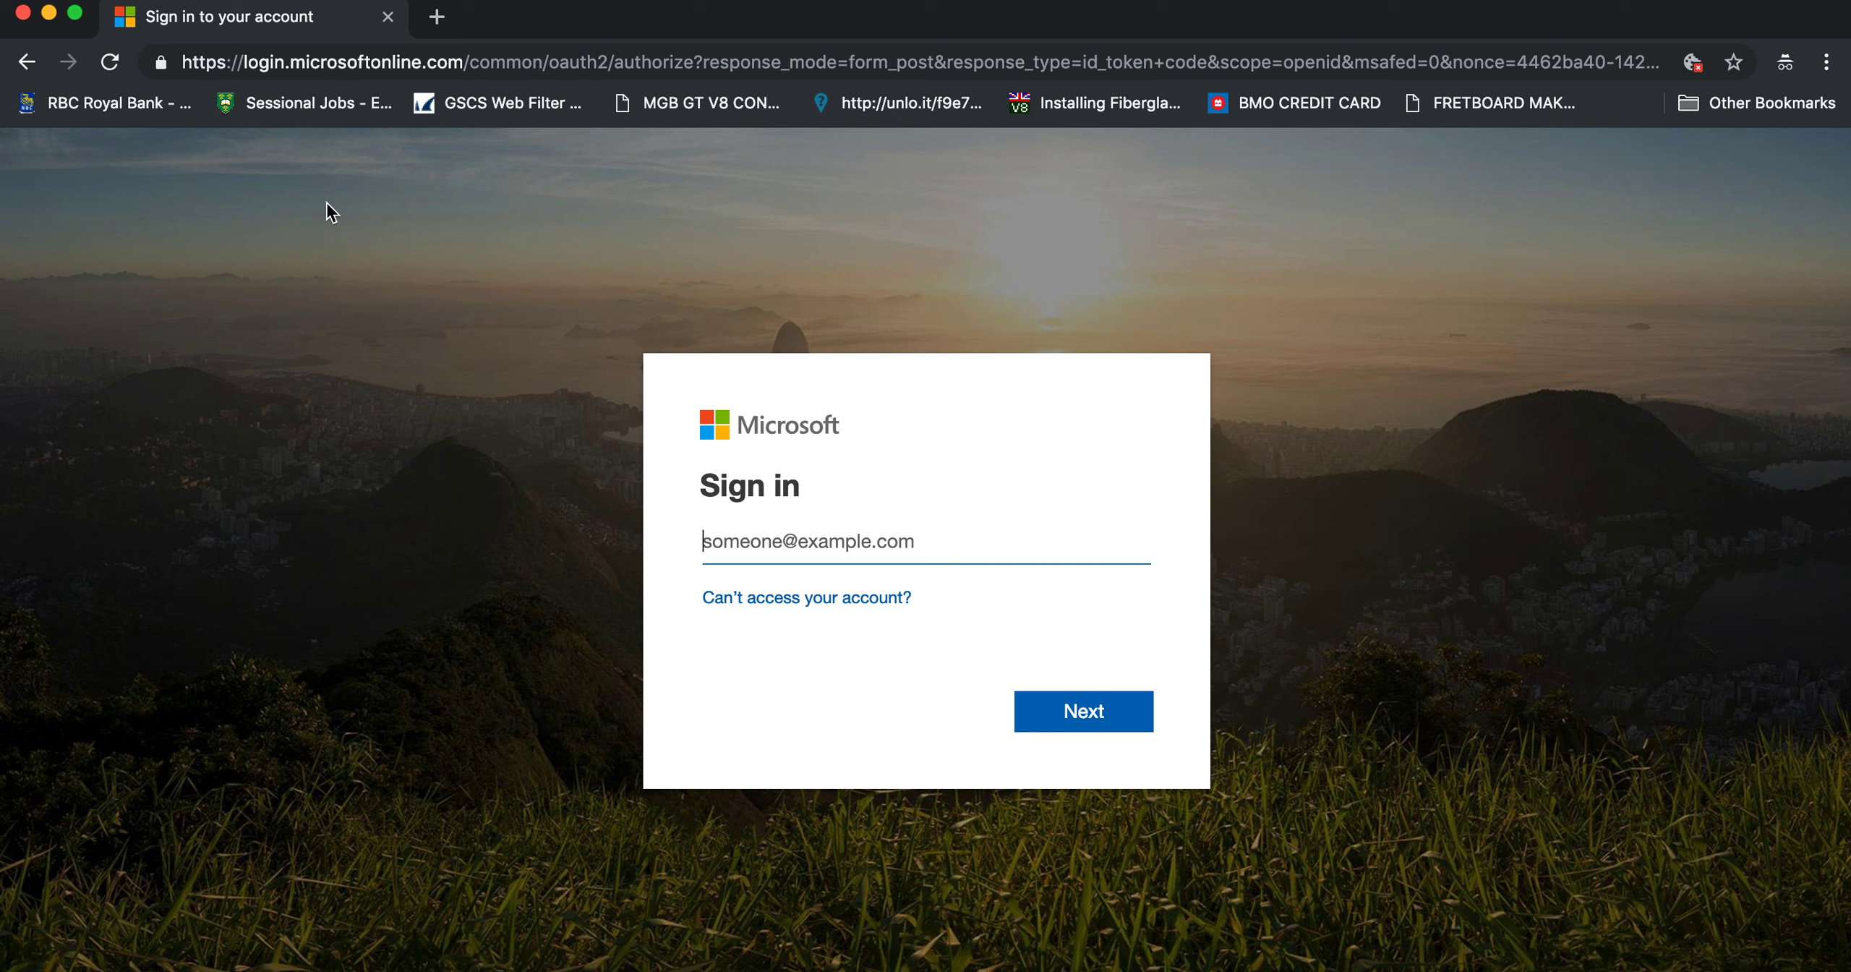
{"action": "left_click", "coordinate": [23, 13]}
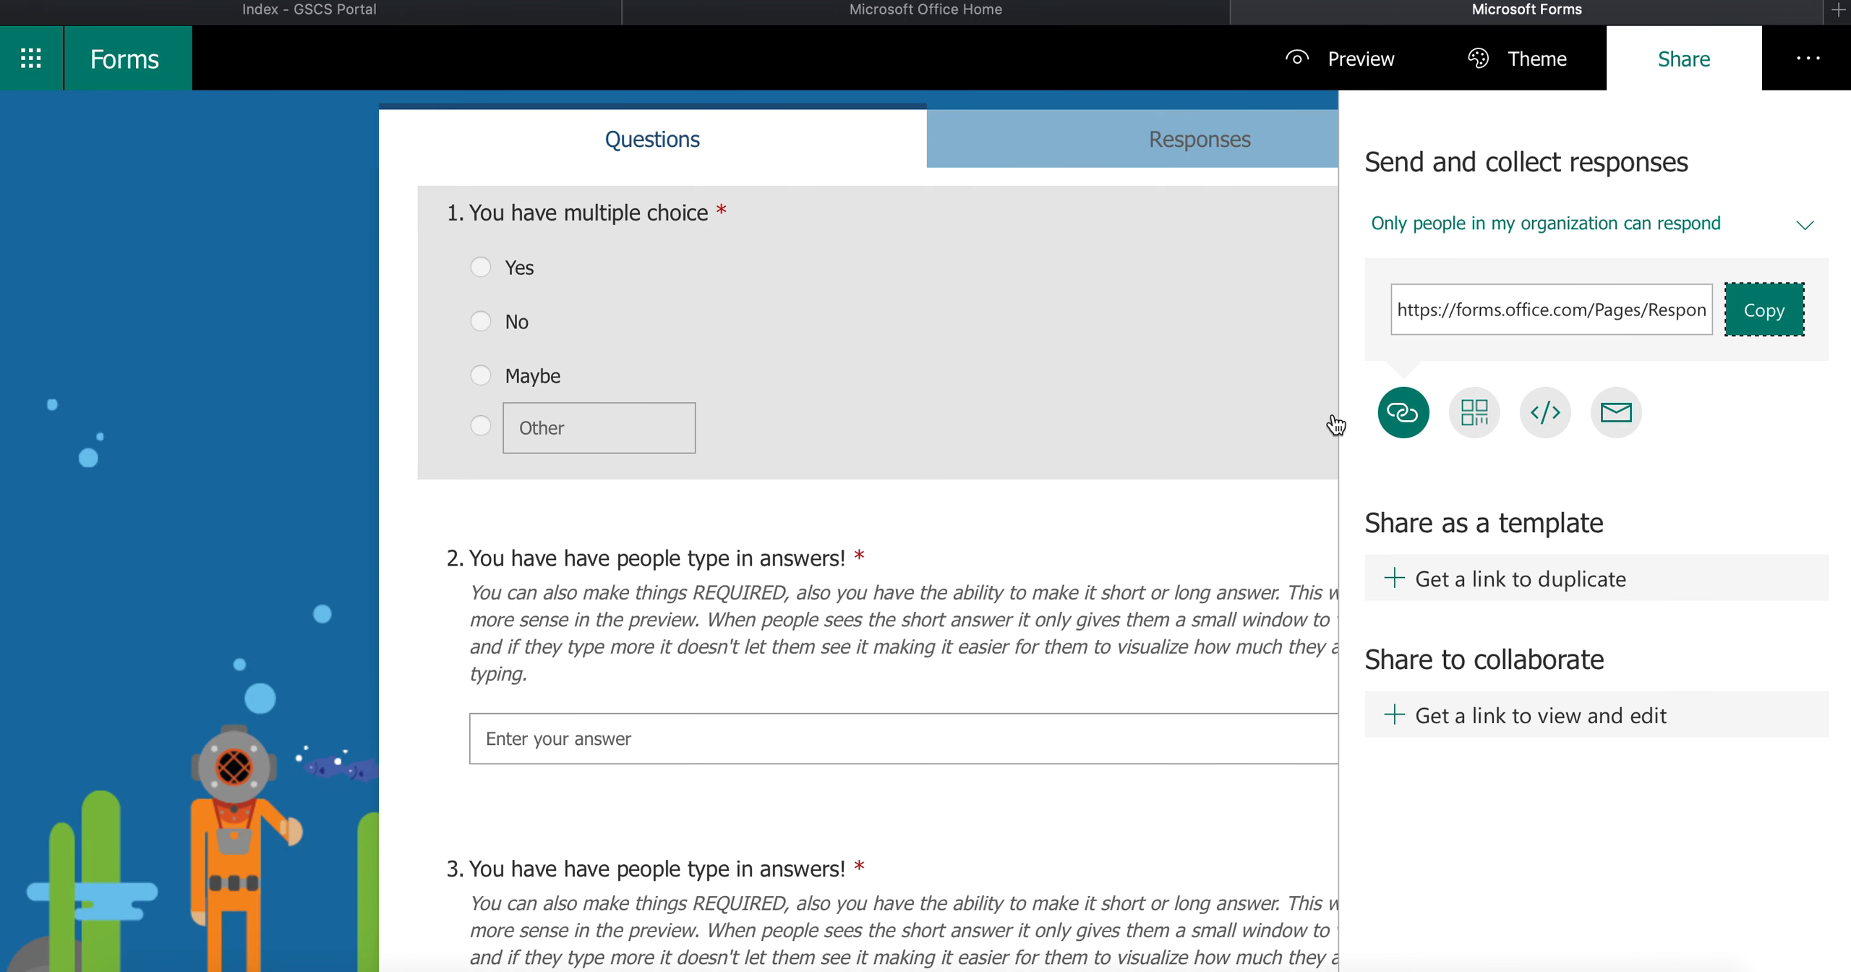
Let anyone with the link respond again and generate a link for duplicating the form as a template.
{"action": "left_click", "coordinate": [1761, 233]}
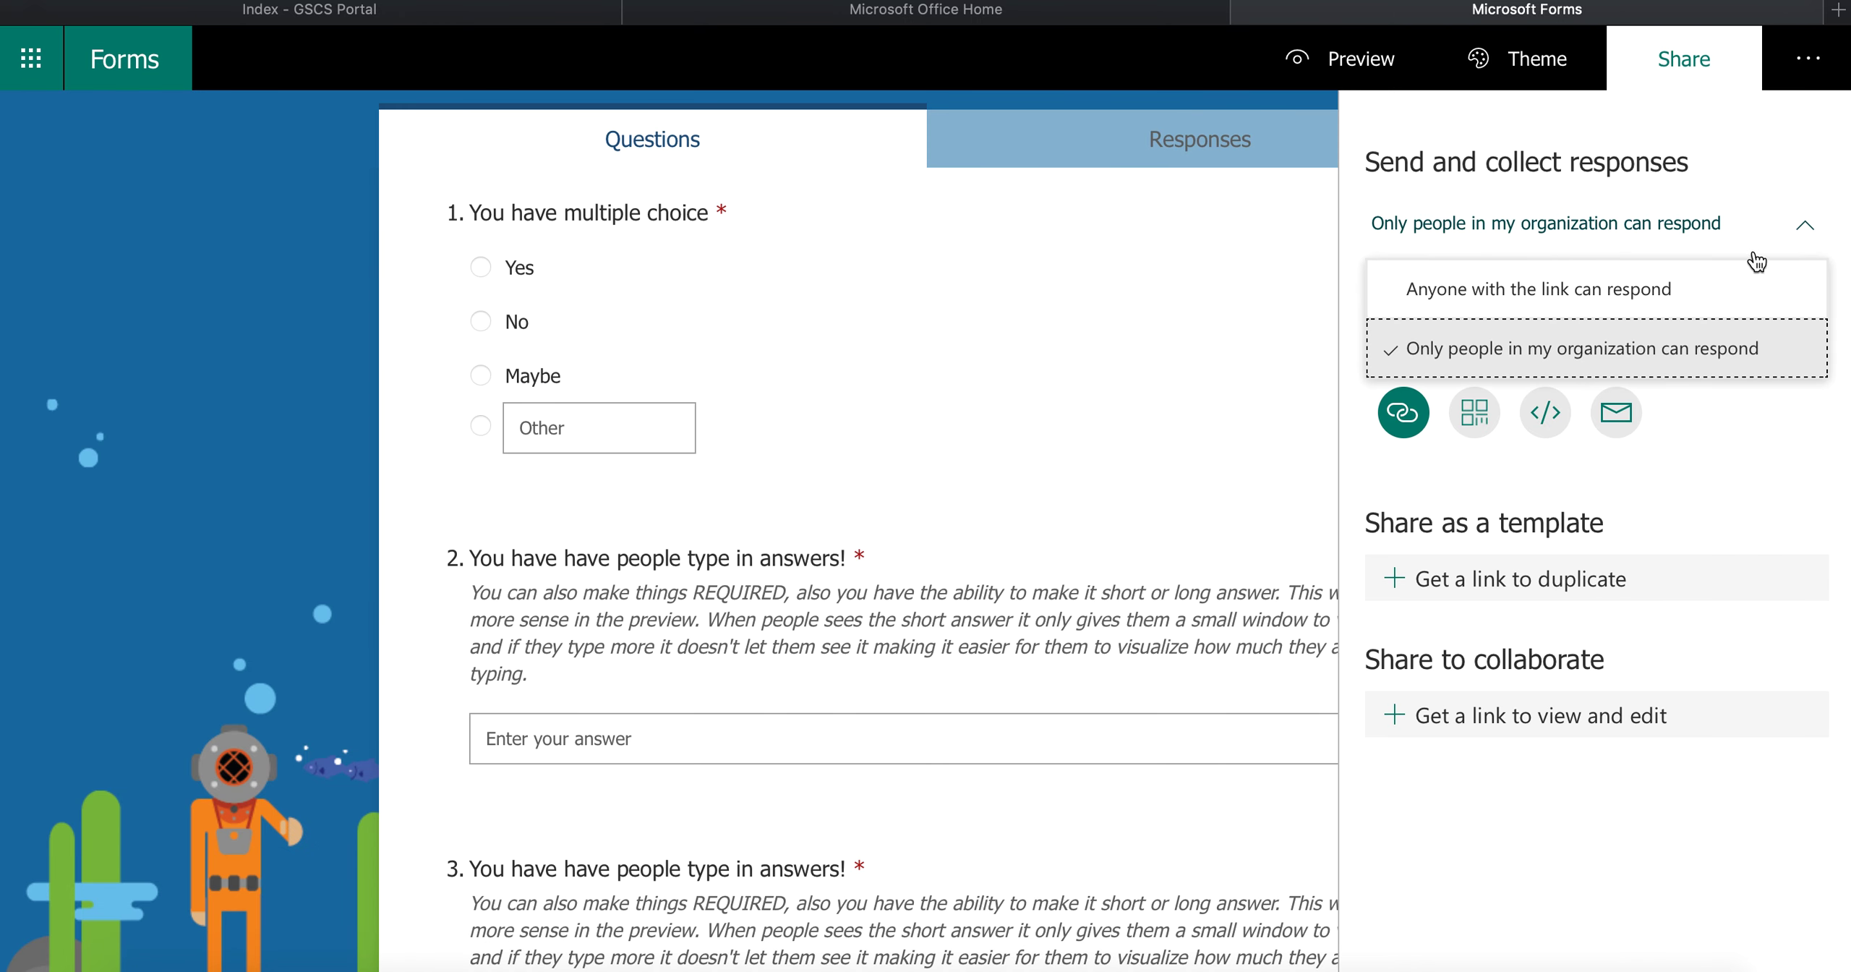
{"action": "left_click", "coordinate": [1700, 299]}
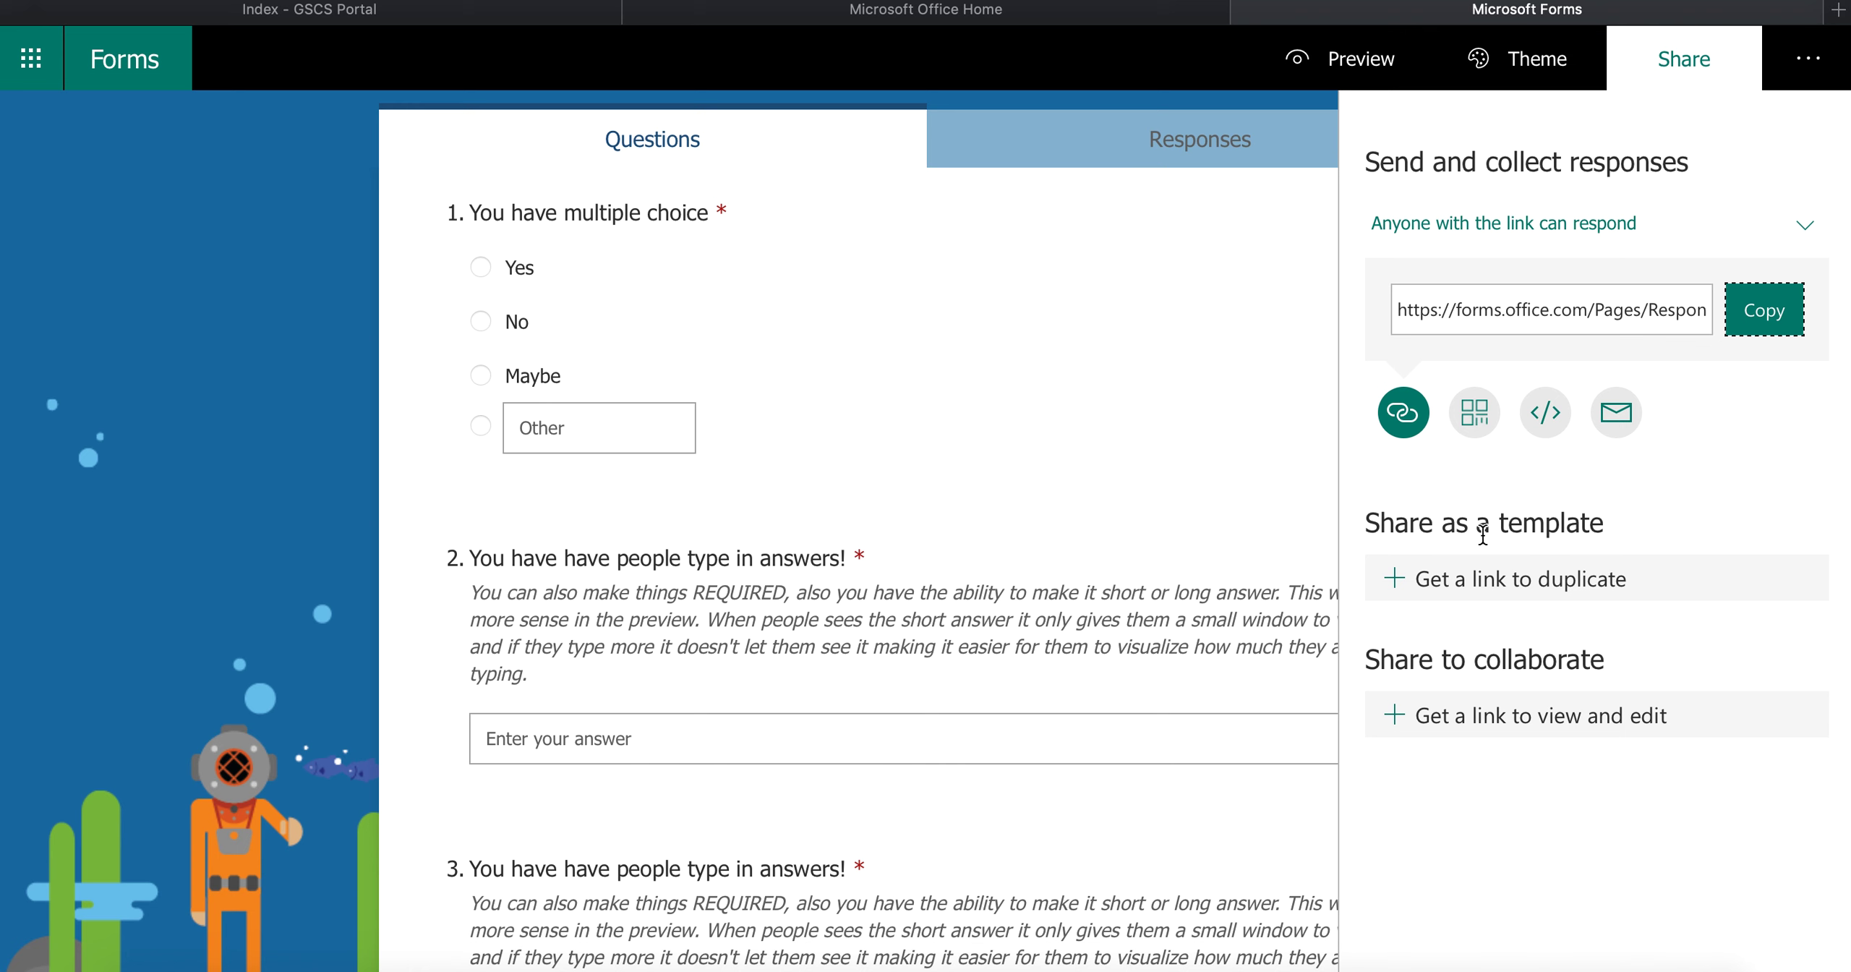
{"action": "left_click", "coordinate": [1420, 579]}
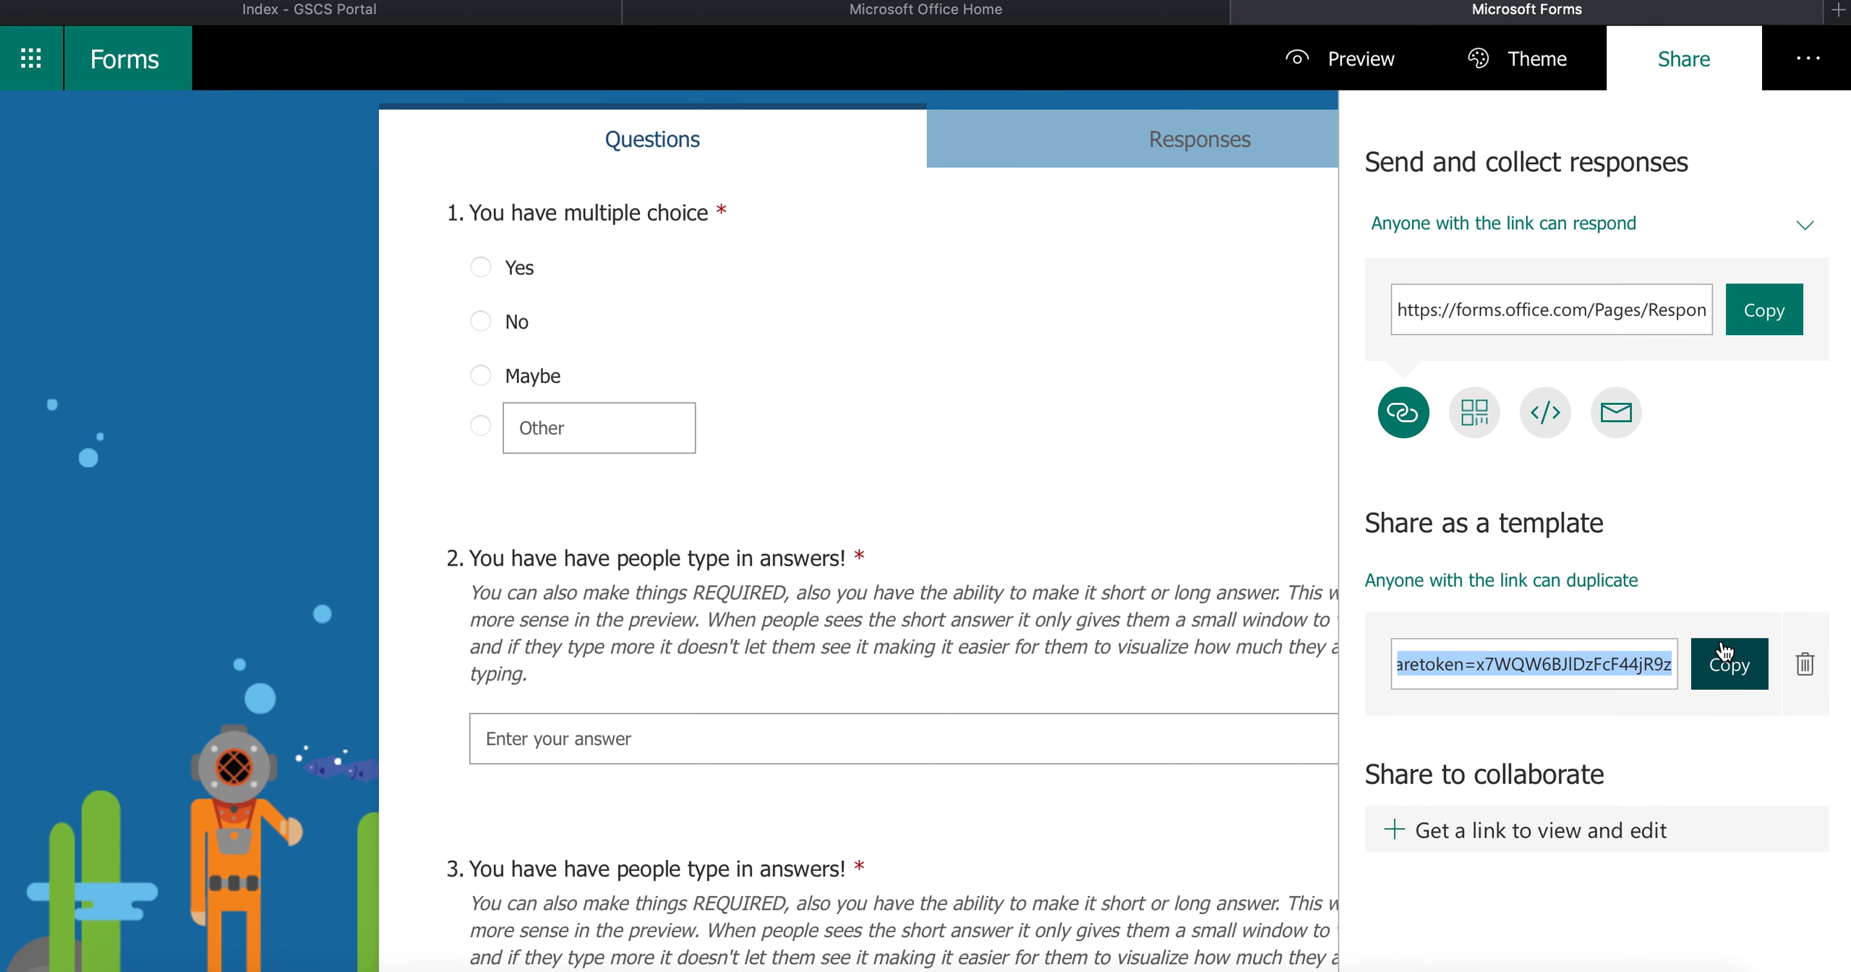
{"action": "scroll", "coordinate": [1197, 312], "scroll_direction": "up", "scroll_amount": 3}
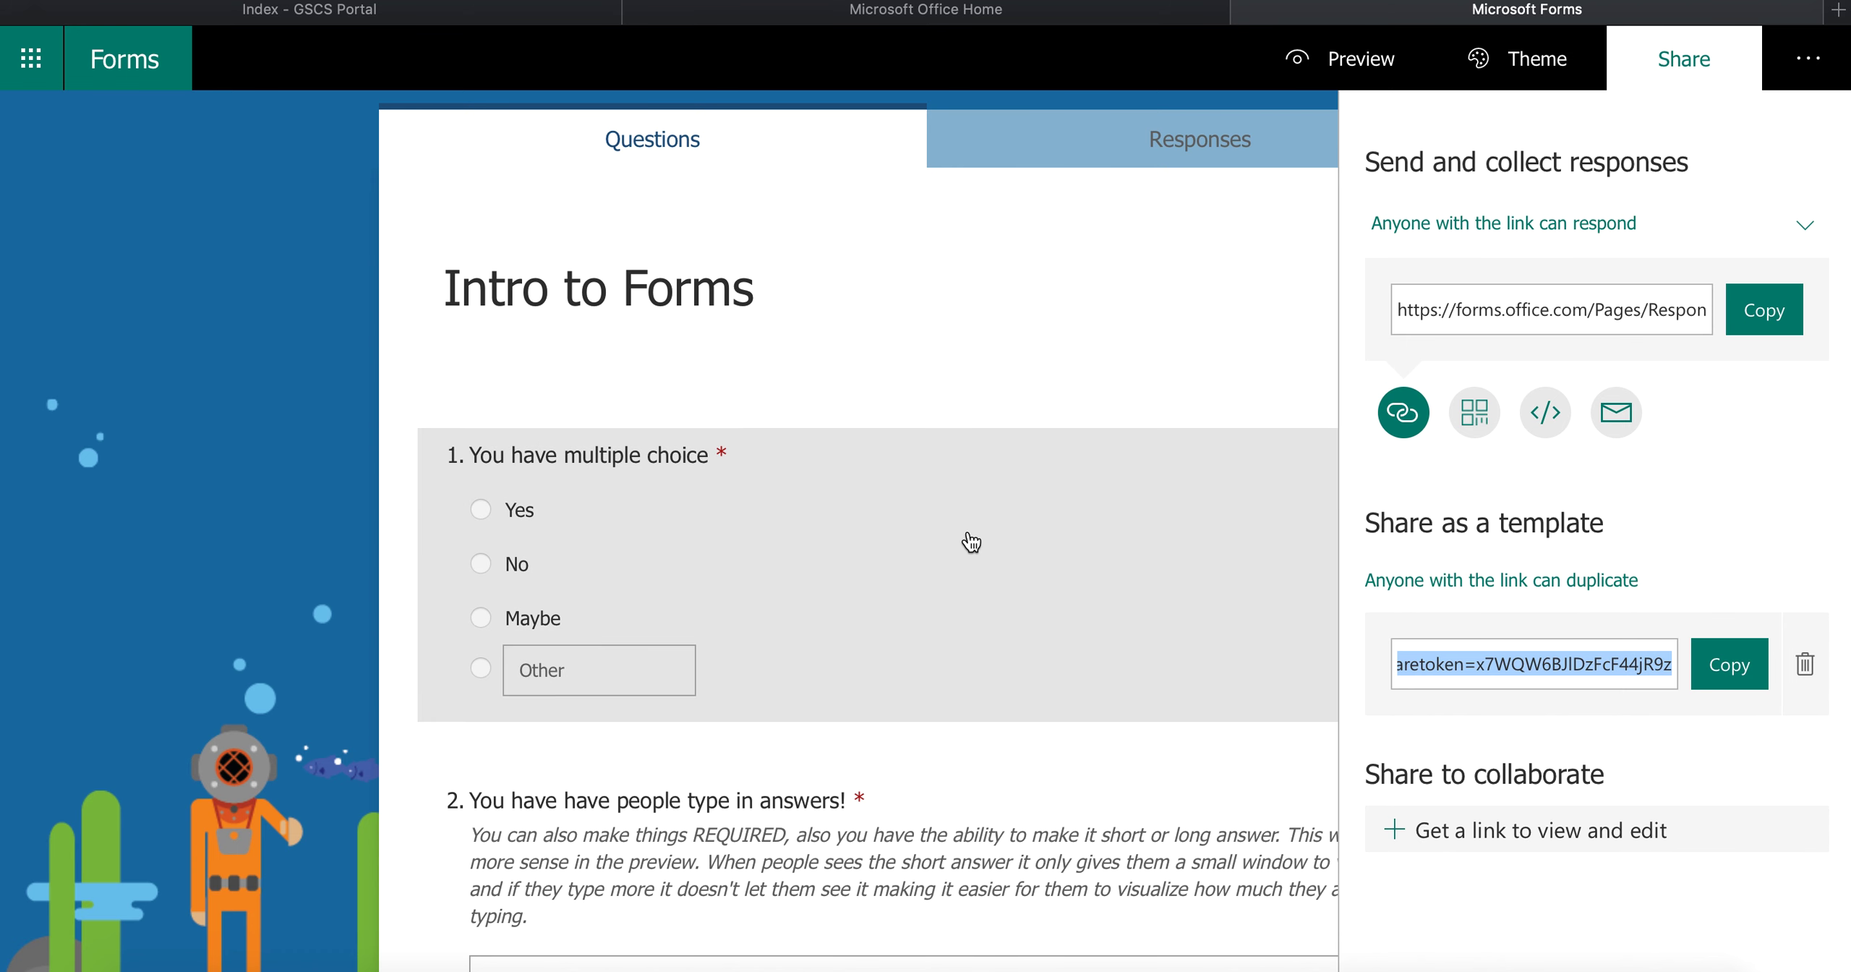
Generate a collaboration link to view and edit the form, and review the choices for who can use it.
{"action": "left_click", "coordinate": [1471, 831]}
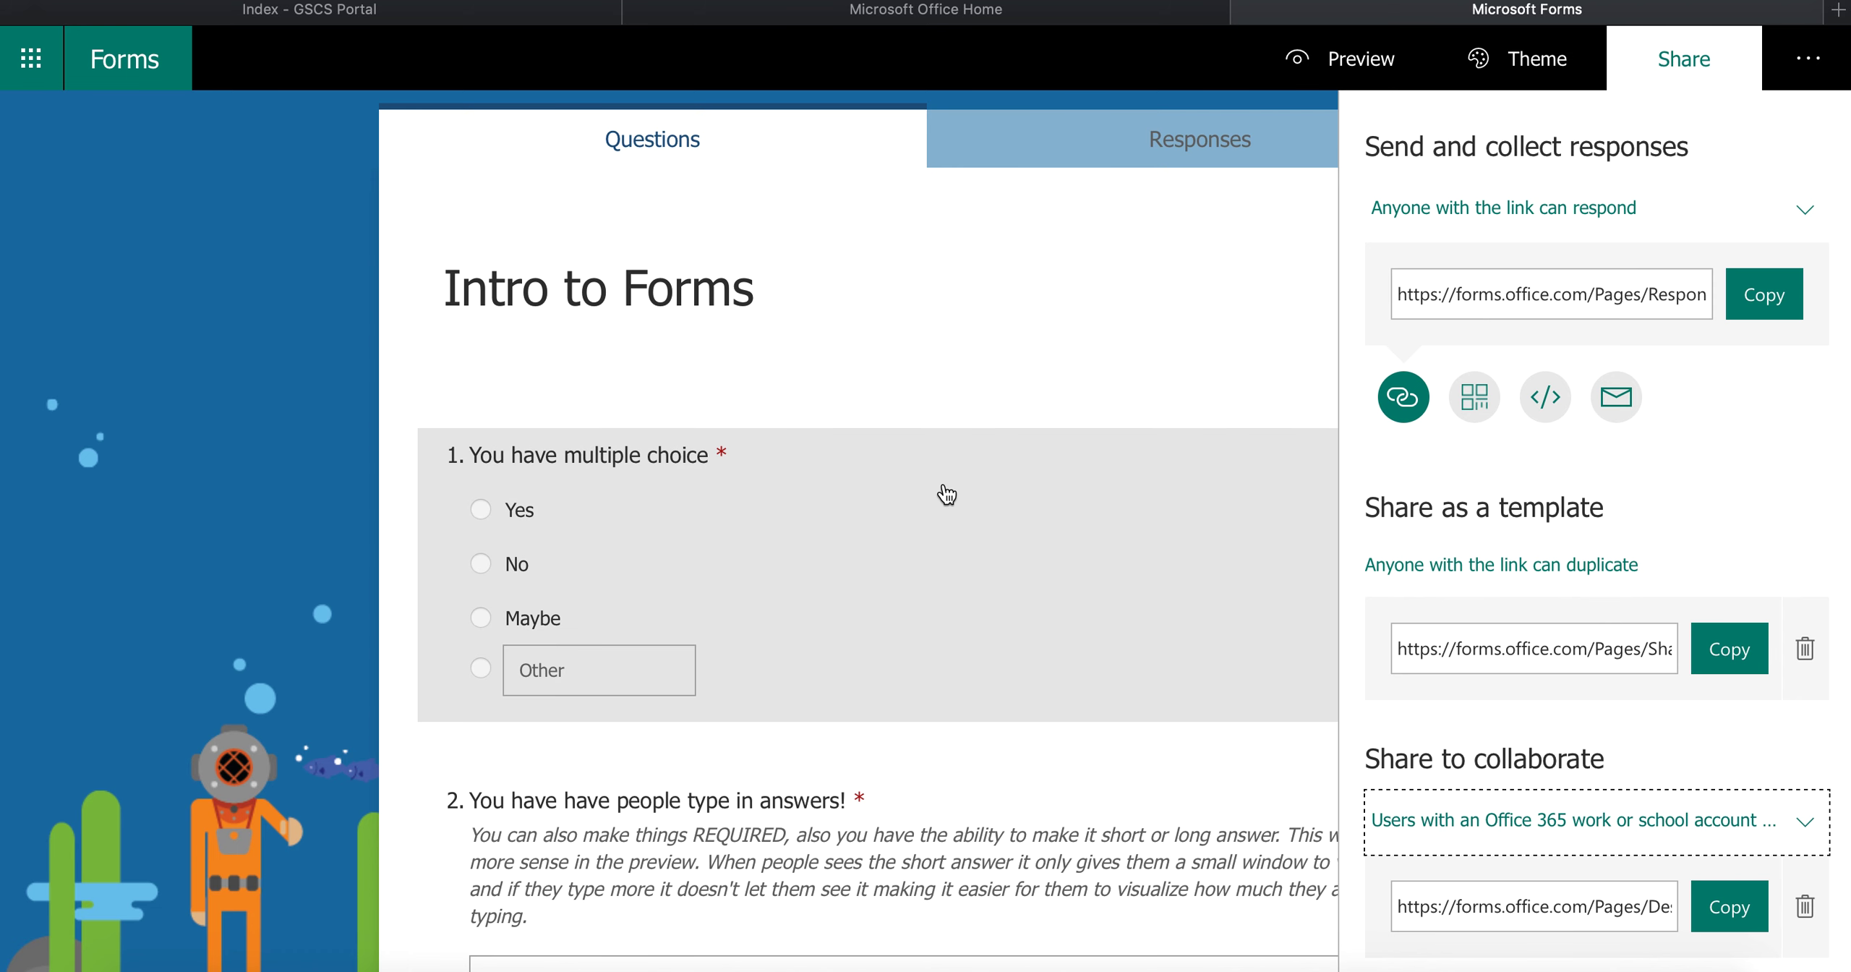
{"action": "scroll", "coordinate": [947, 494], "scroll_direction": "down", "scroll_amount": 3}
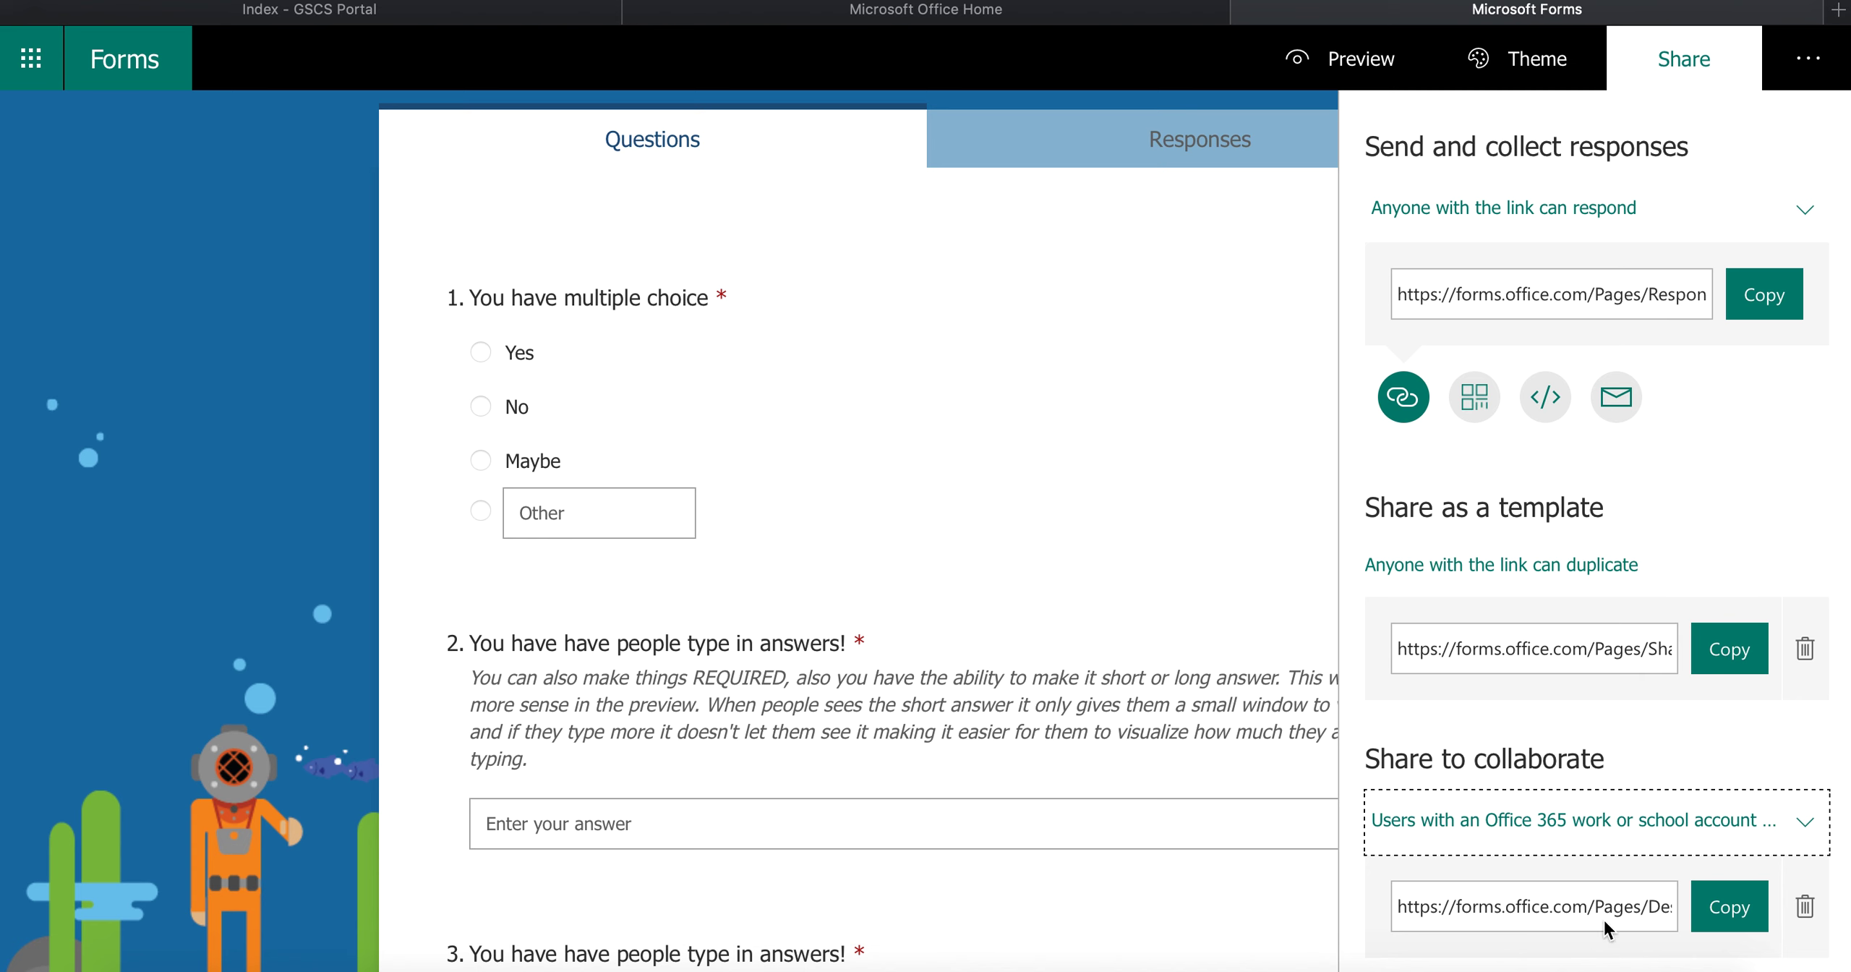
{"action": "left_click", "coordinate": [1804, 824]}
{"action": "scroll", "coordinate": [1806, 835], "scroll_direction": "down", "scroll_amount": 1}
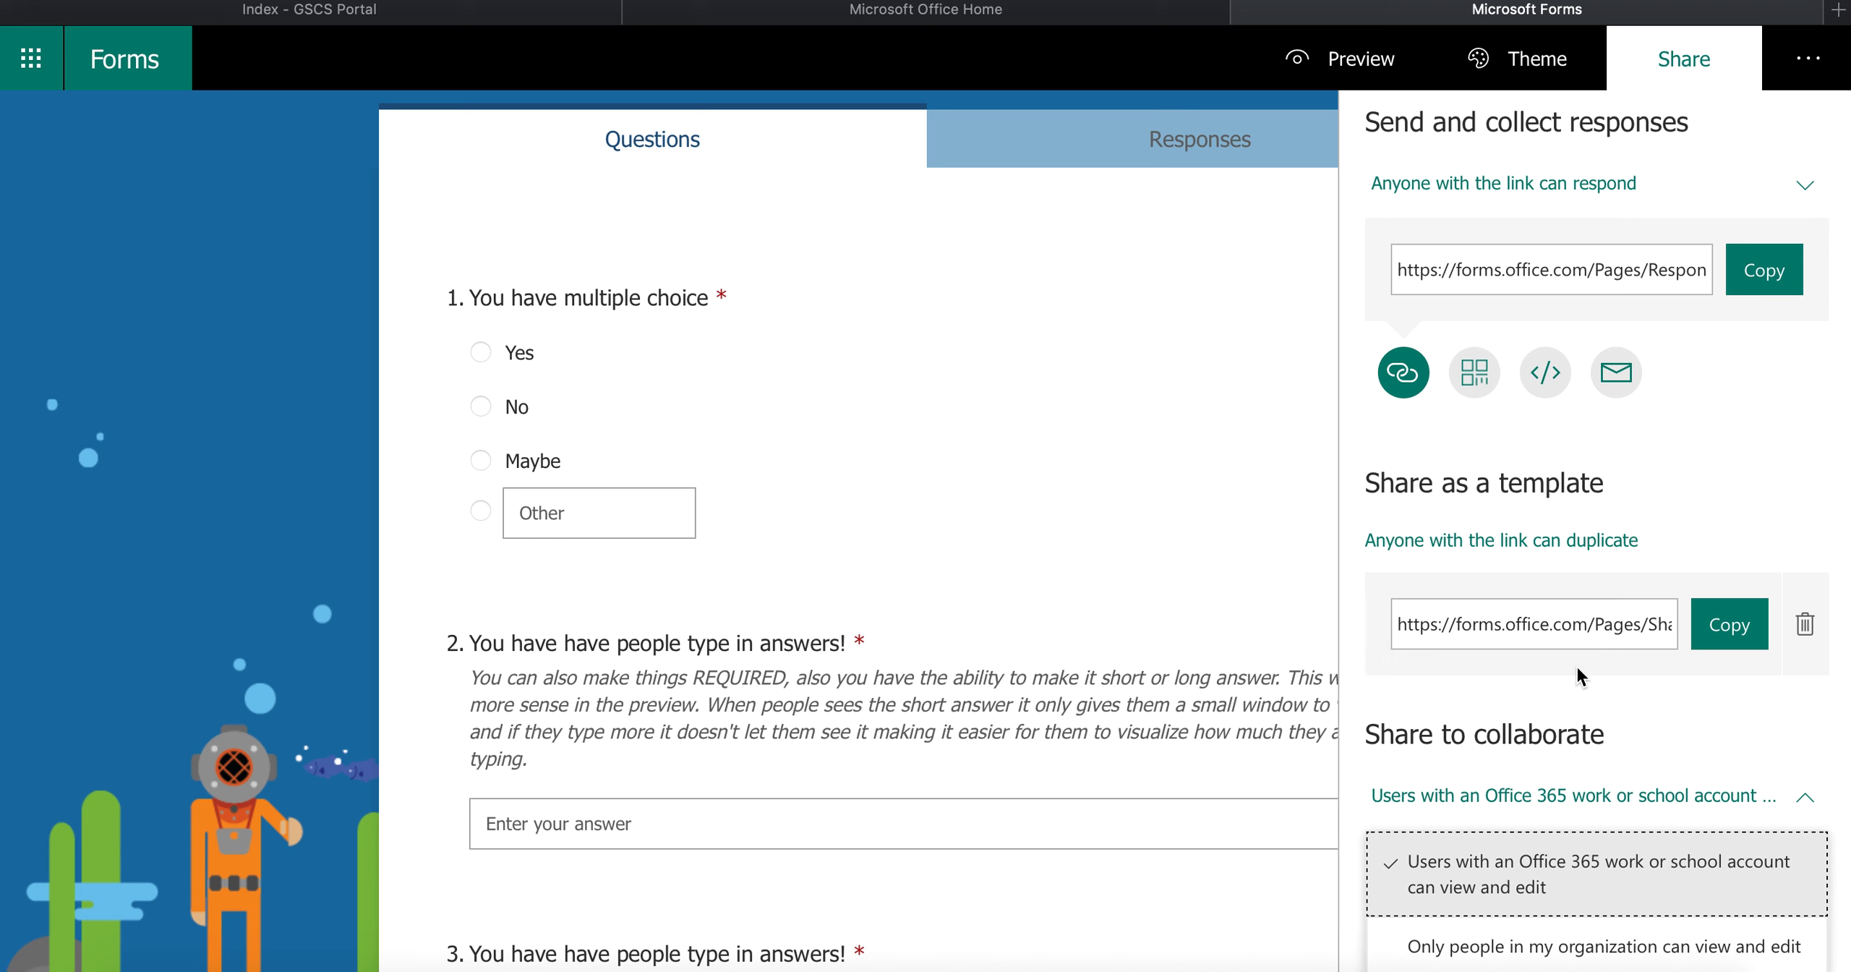
{"action": "left_click", "coordinate": [1815, 798]}
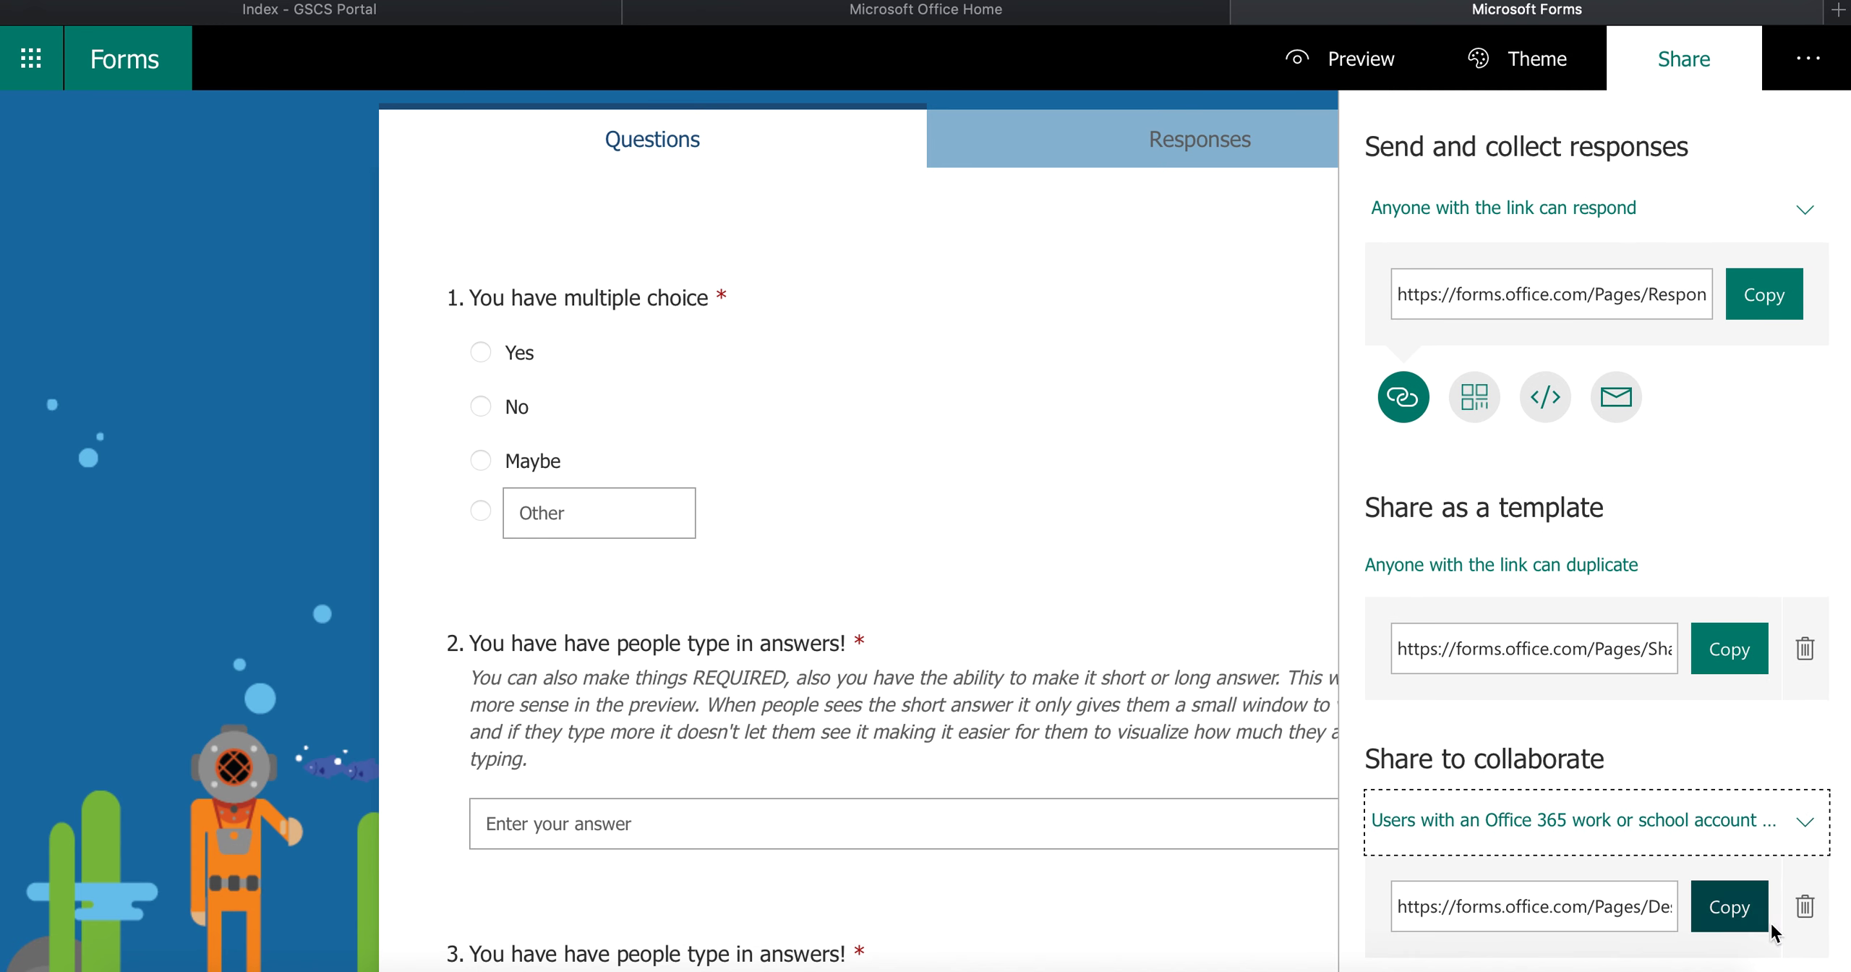
{"action": "scroll", "coordinate": [1735, 549], "scroll_direction": "up", "scroll_amount": 2}
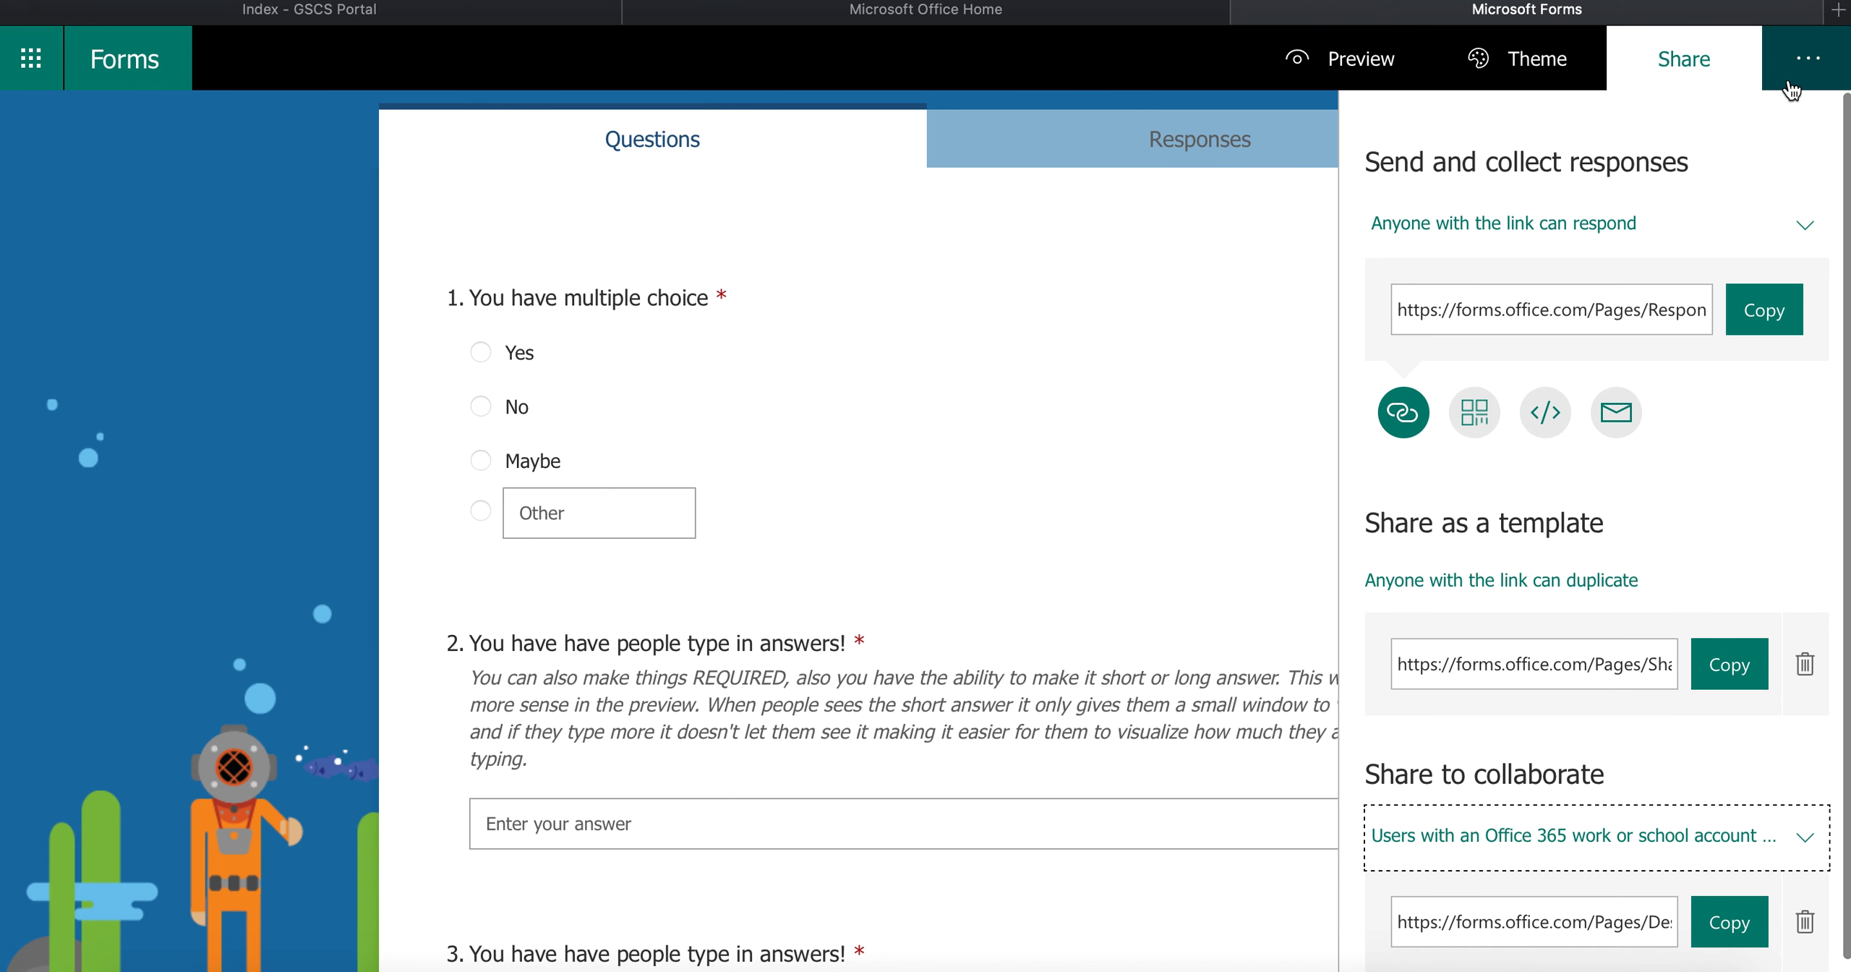
In the form's settings, limit responses to people in my organization with Record name and One response per person enabled.
{"action": "left_click", "coordinate": [1805, 63]}
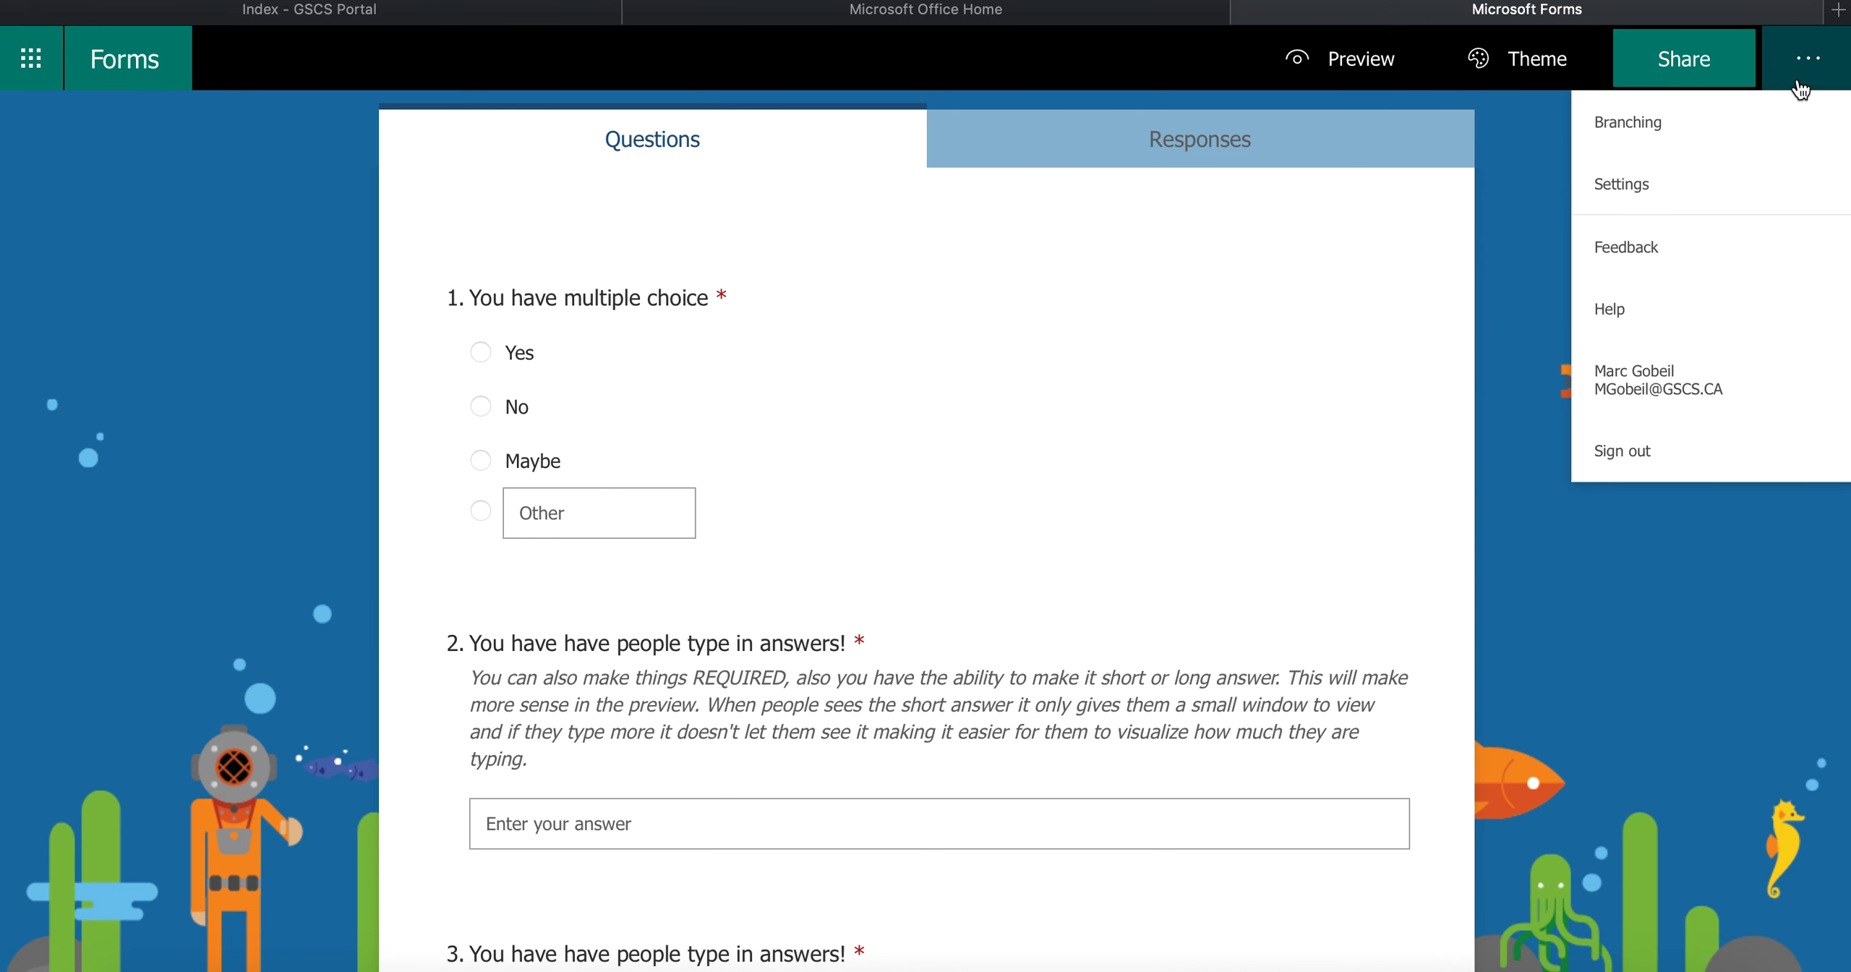
{"action": "left_click", "coordinate": [1662, 170]}
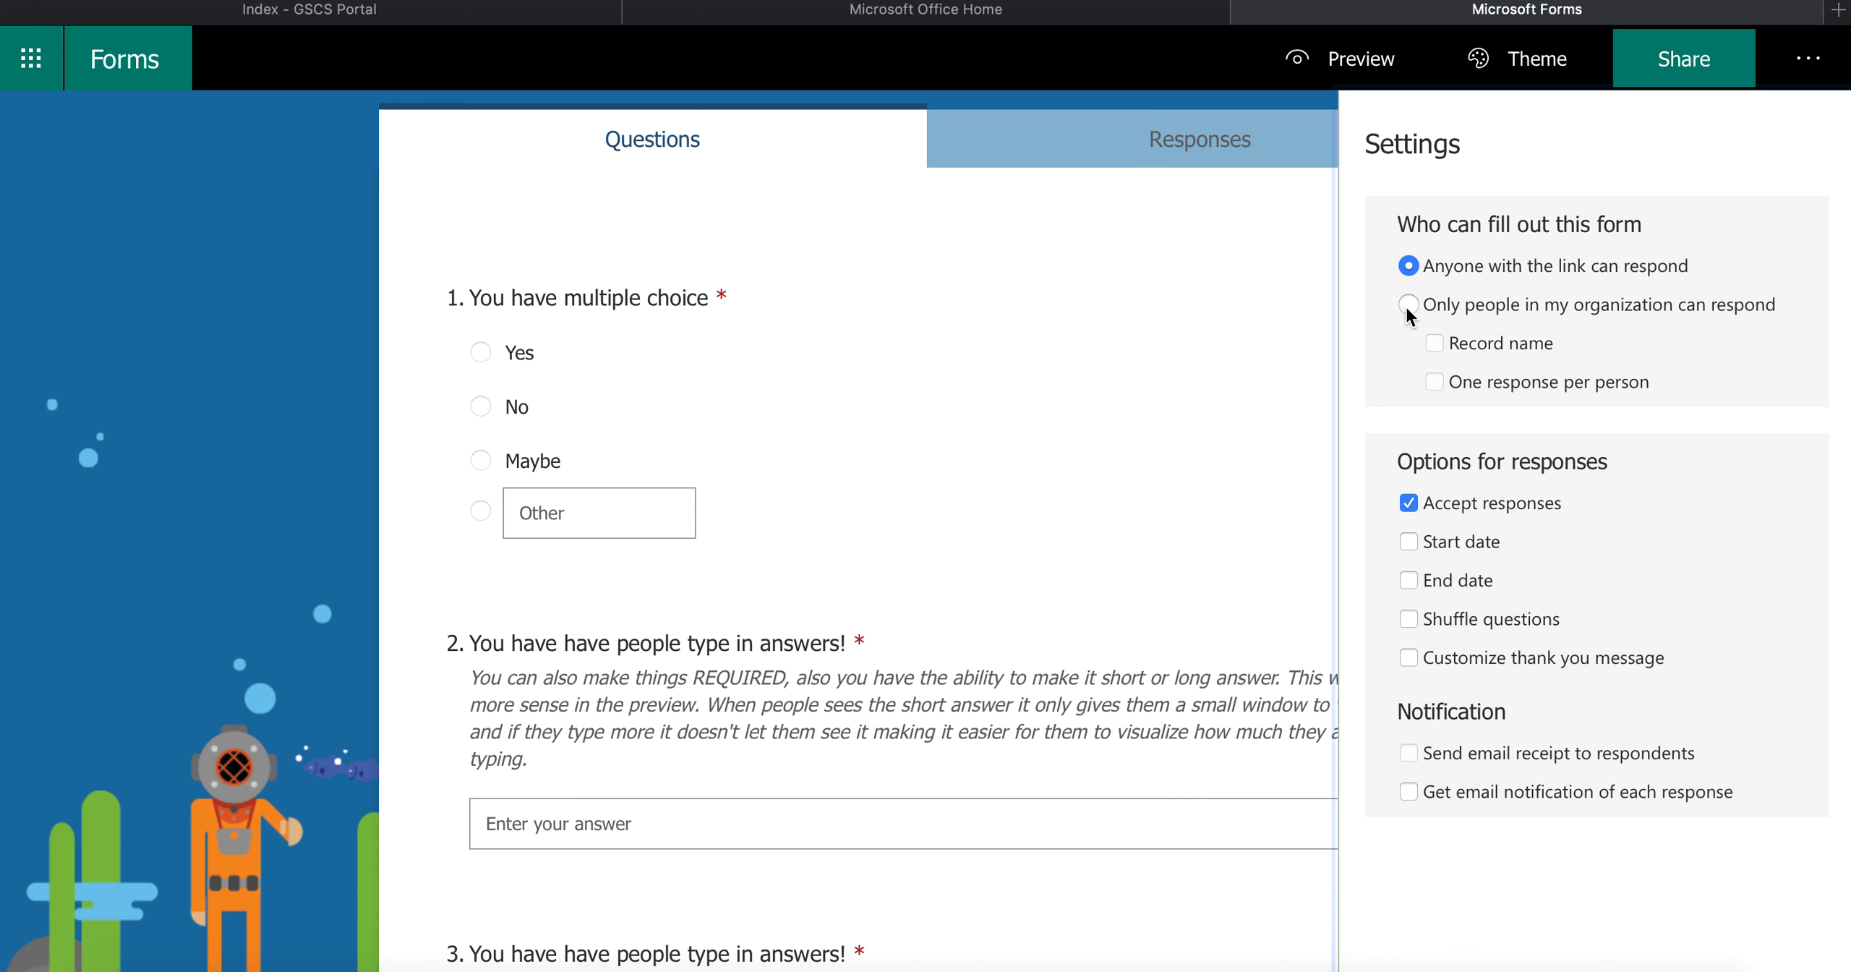
{"action": "left_click", "coordinate": [1436, 344]}
{"action": "left_click", "coordinate": [1408, 309]}
{"action": "left_click", "coordinate": [1437, 340]}
{"action": "left_click", "coordinate": [1435, 342]}
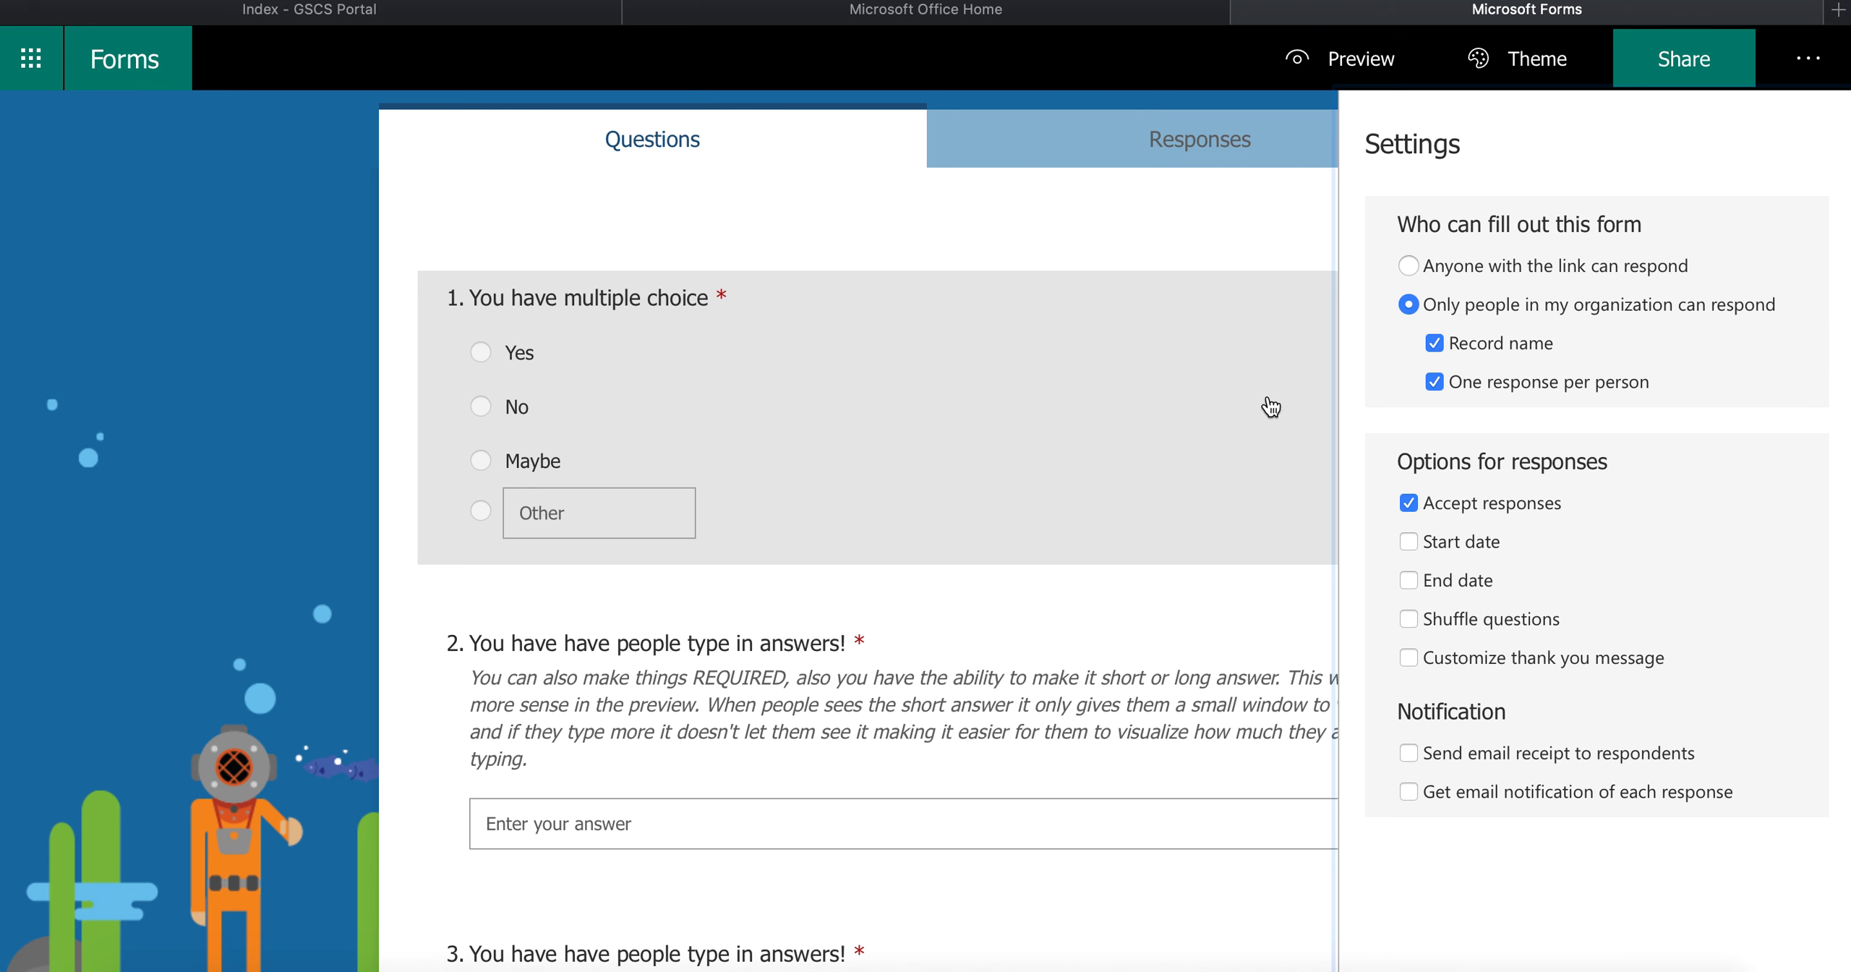
{"action": "left_click", "coordinate": [1436, 344]}
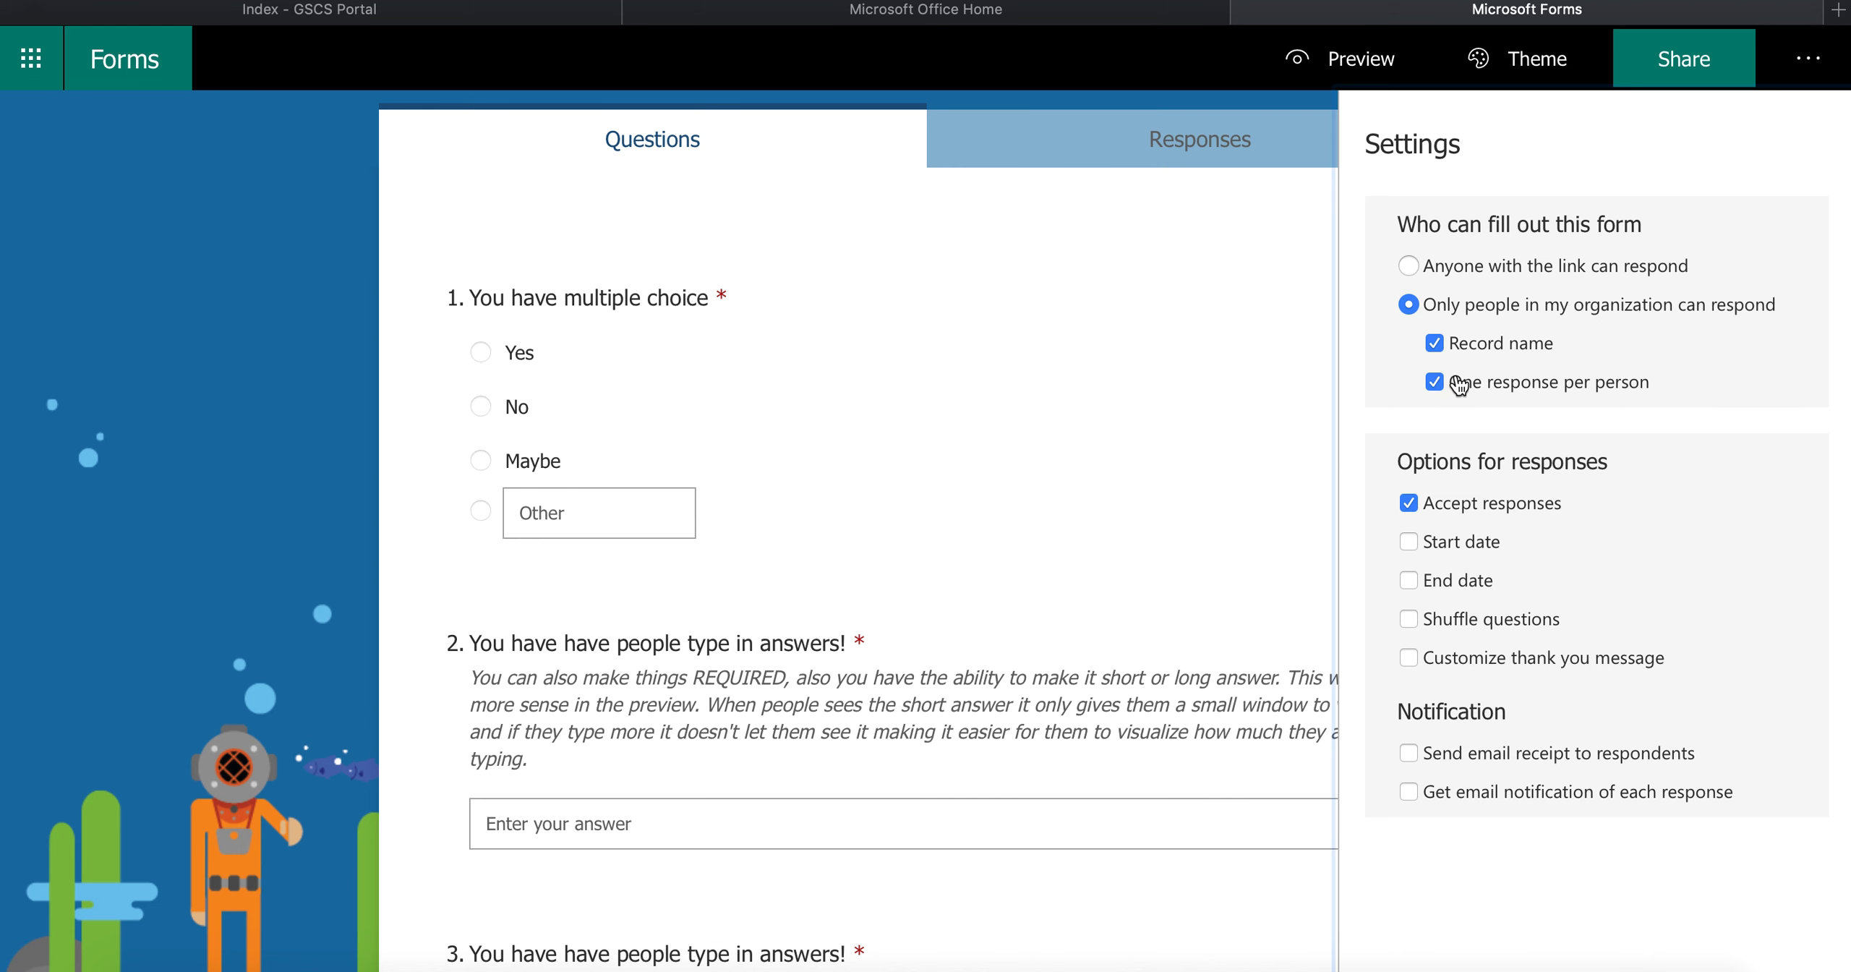
Set the form so anyone with the link can respond, and turn off Accept responses.
{"action": "left_click", "coordinate": [1408, 264]}
{"action": "left_click", "coordinate": [1409, 503]}
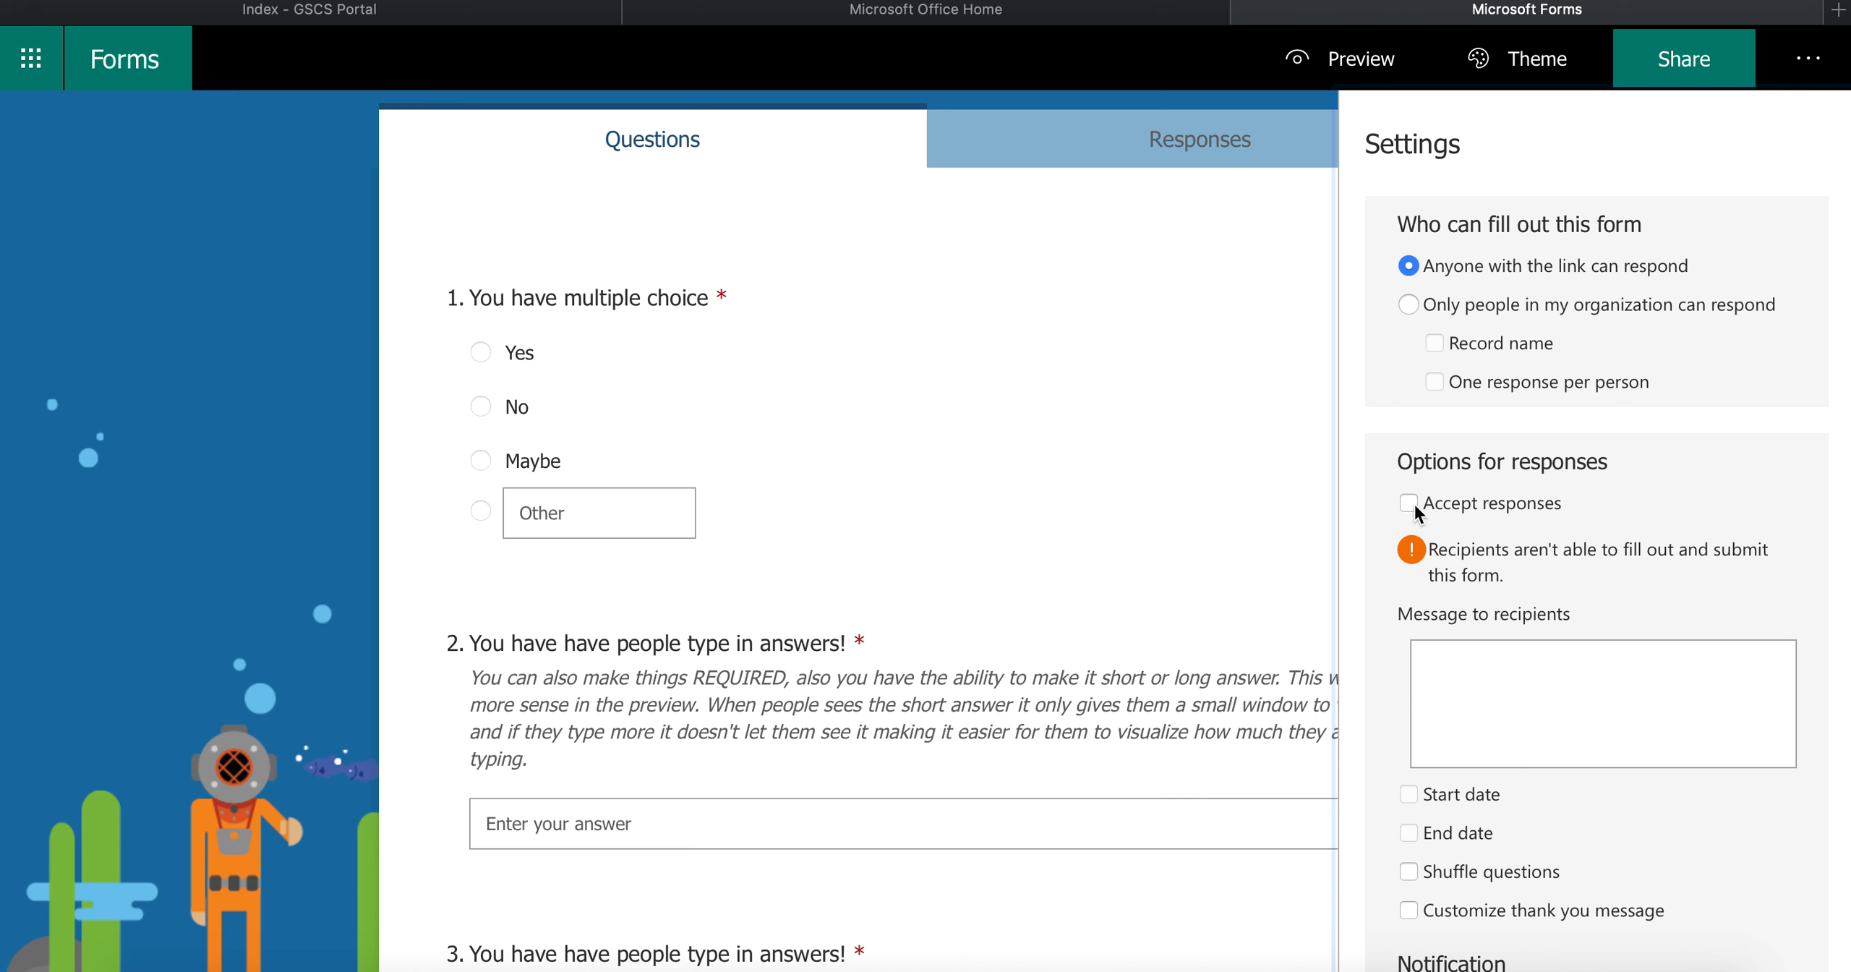
{"action": "left_click", "coordinate": [1409, 503]}
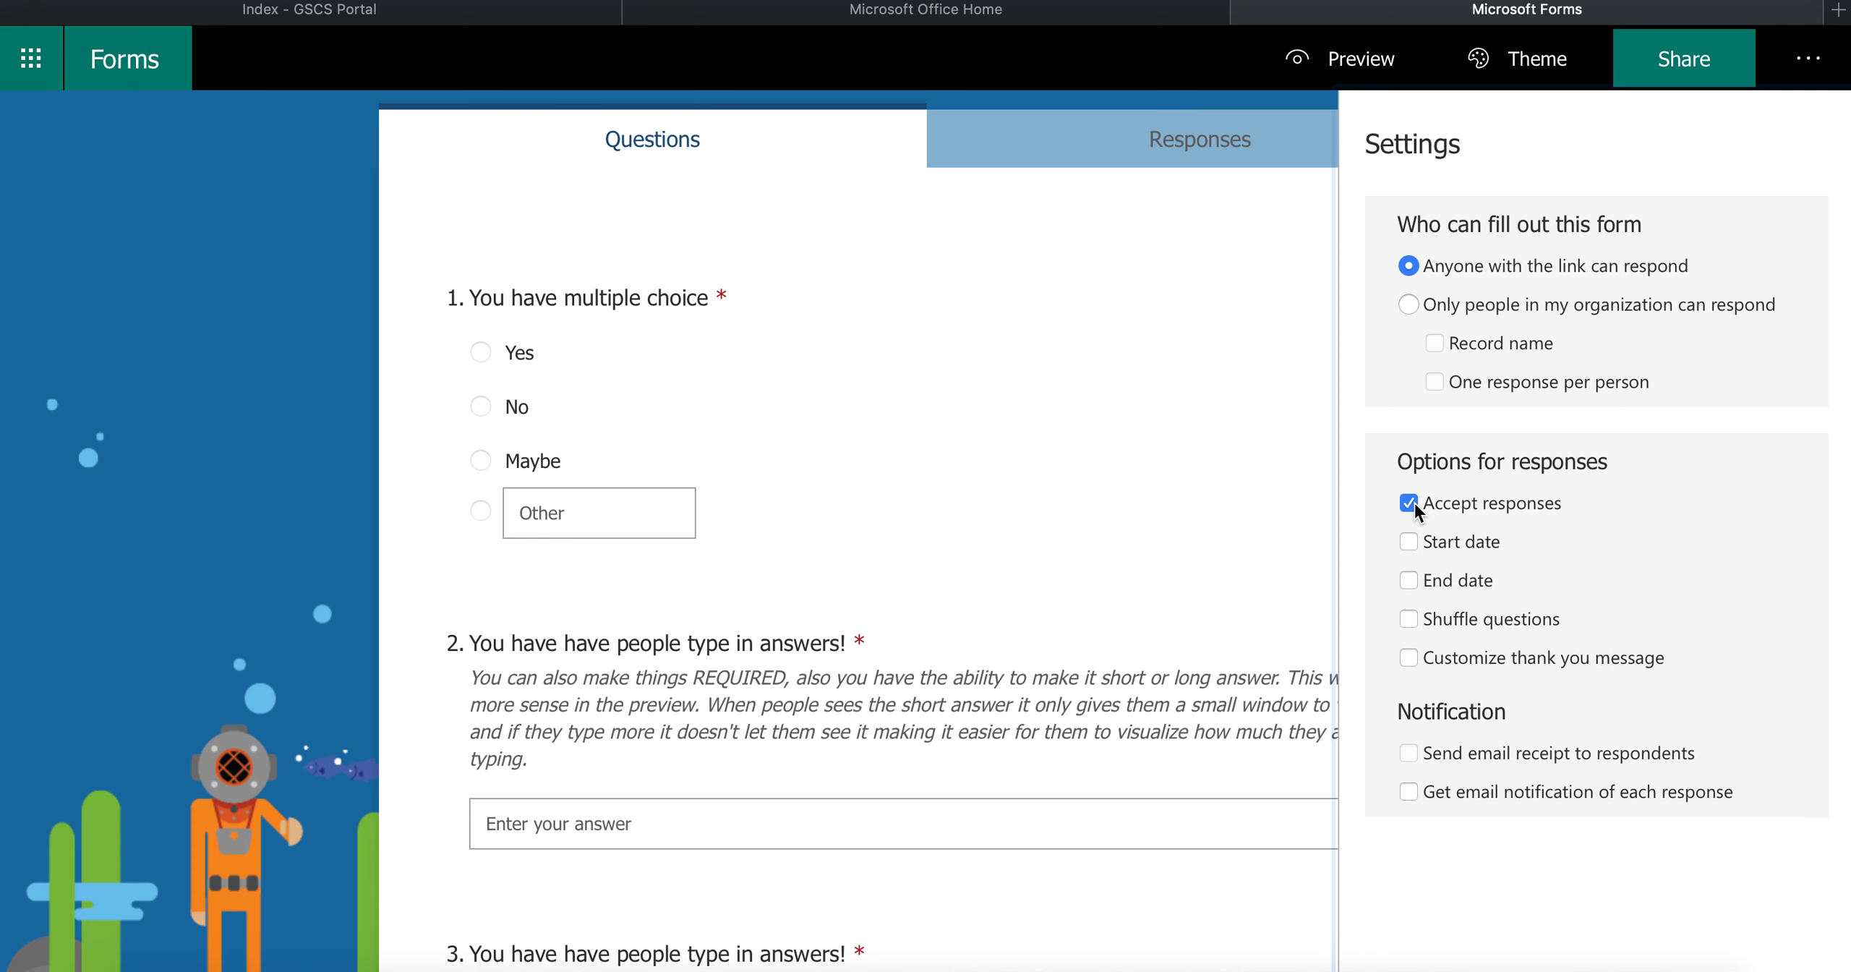
{"action": "left_click", "coordinate": [1414, 505]}
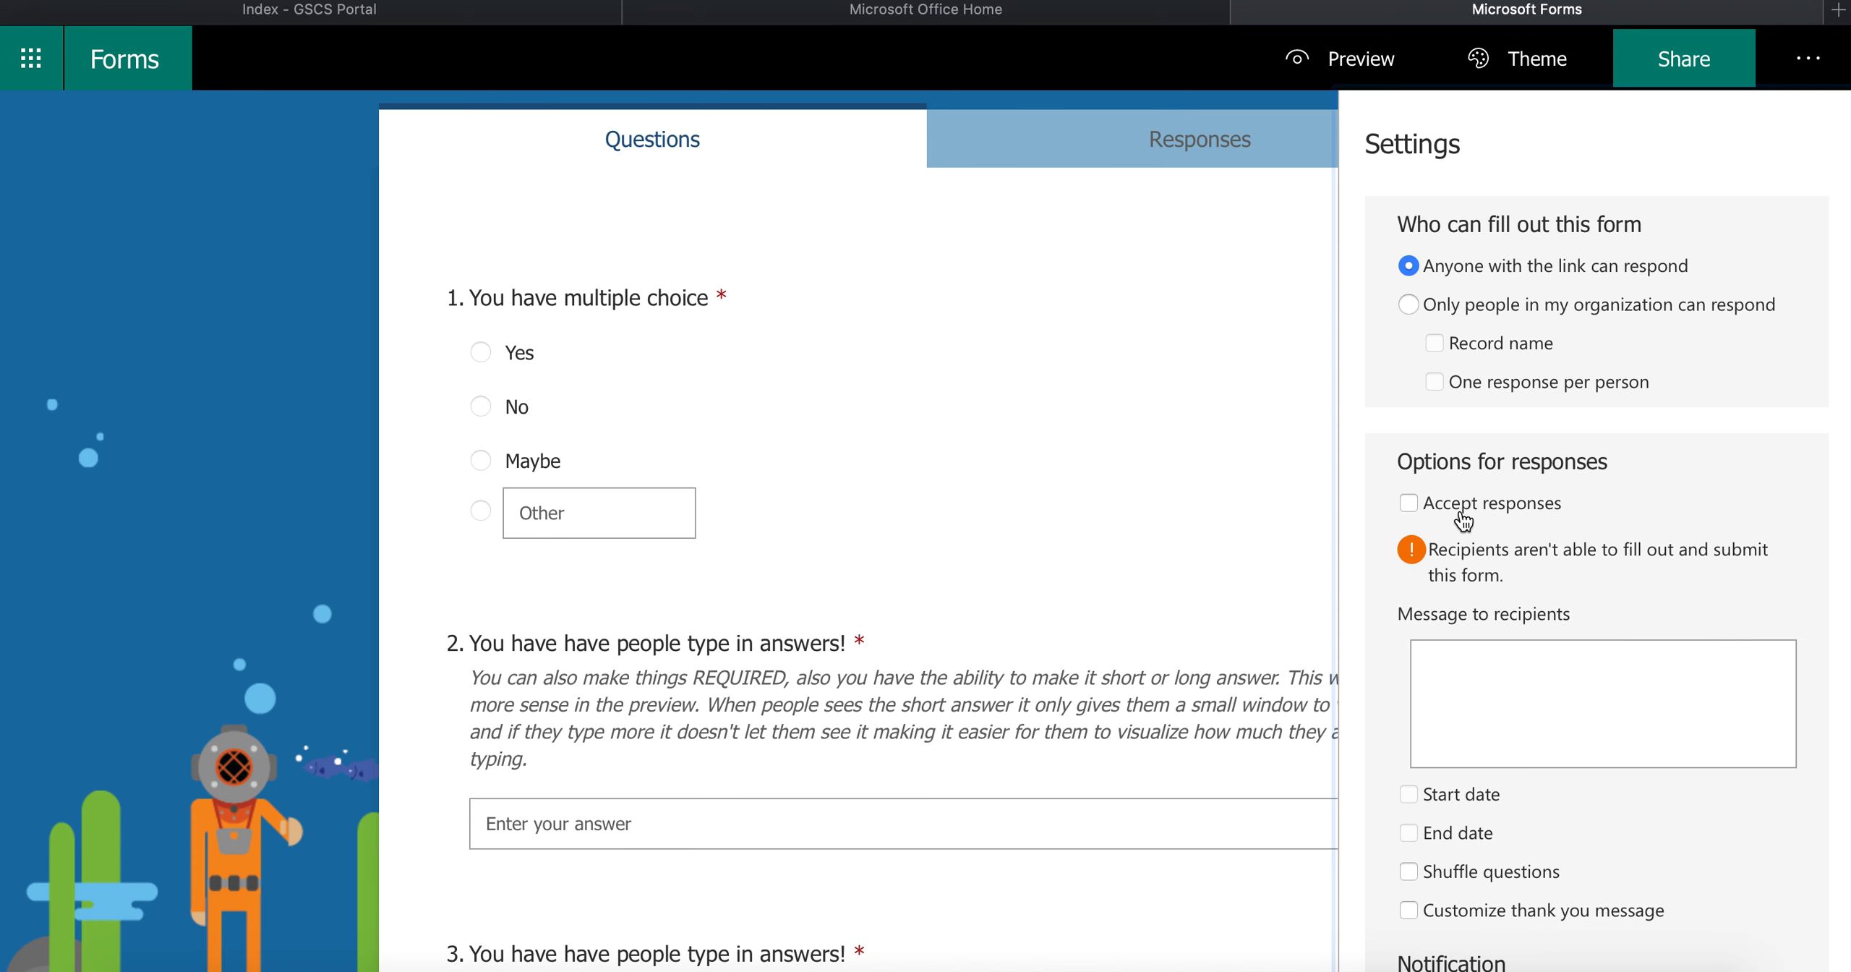
Write the message to recipients of the closed form on two lines: "Sorry too late!" and "Come see me in person".
{"action": "left_click", "coordinate": [1534, 660]}
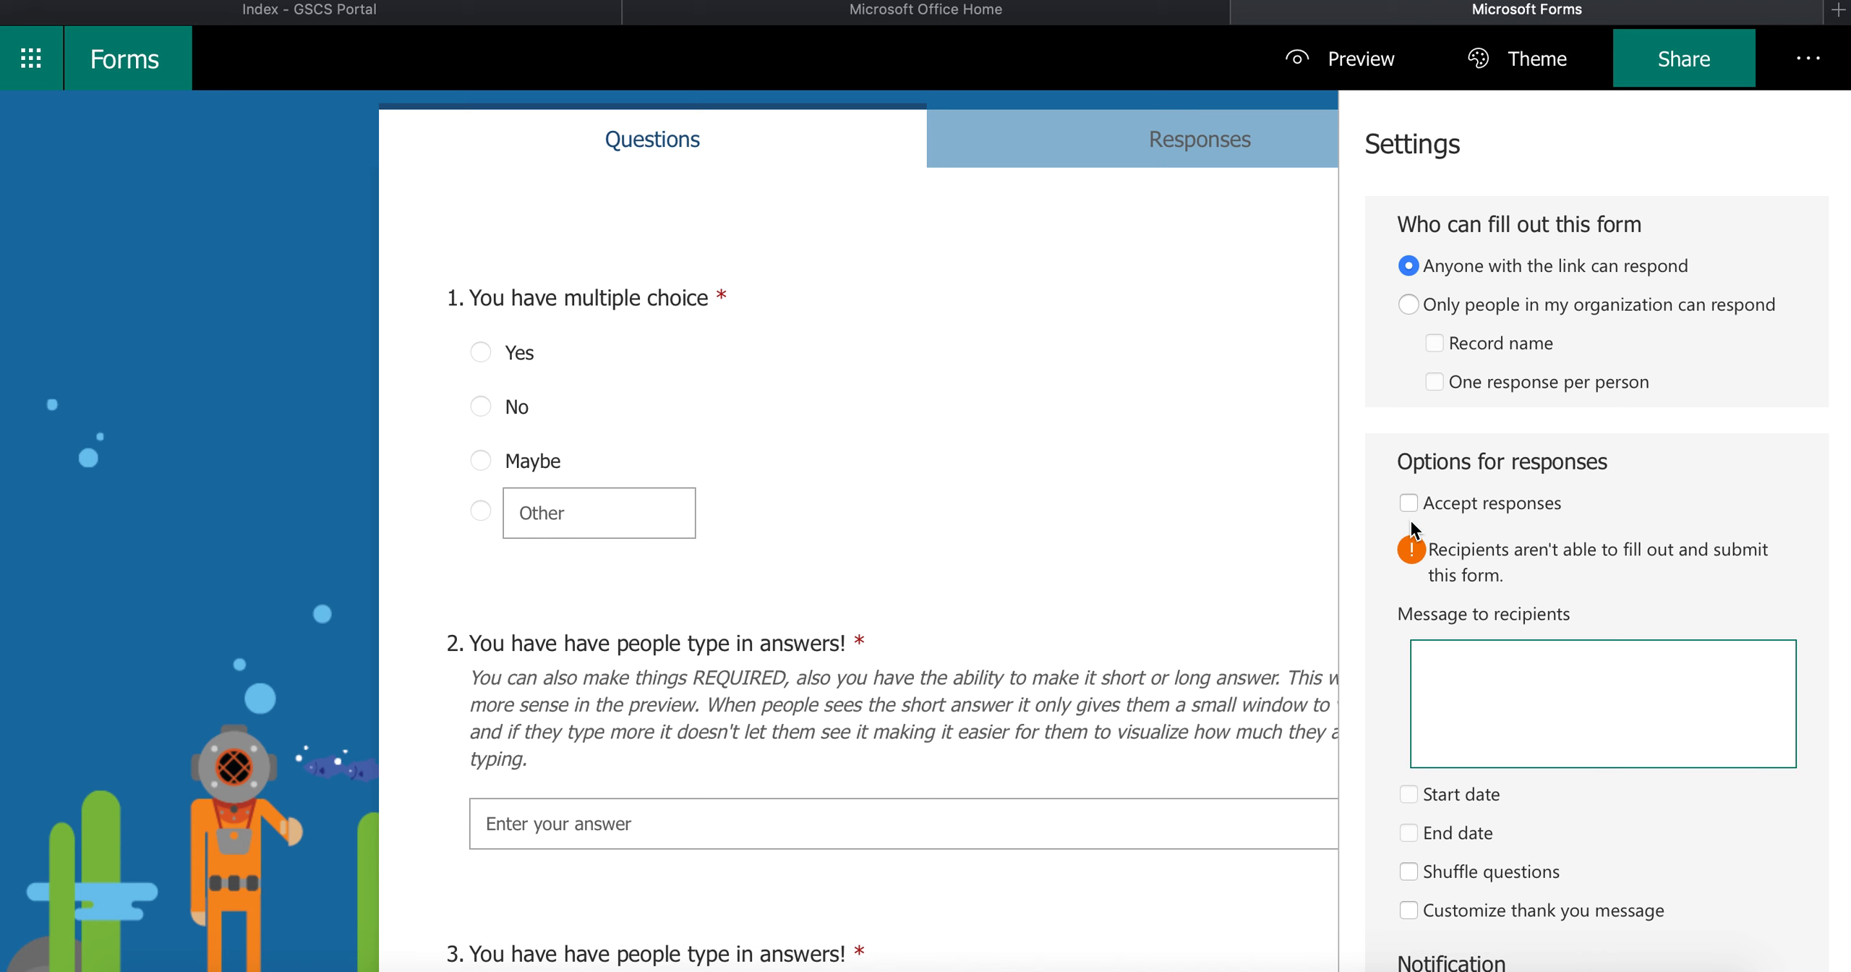
{"action": "scroll", "coordinate": [1413, 528], "scroll_direction": "down", "scroll_amount": 2}
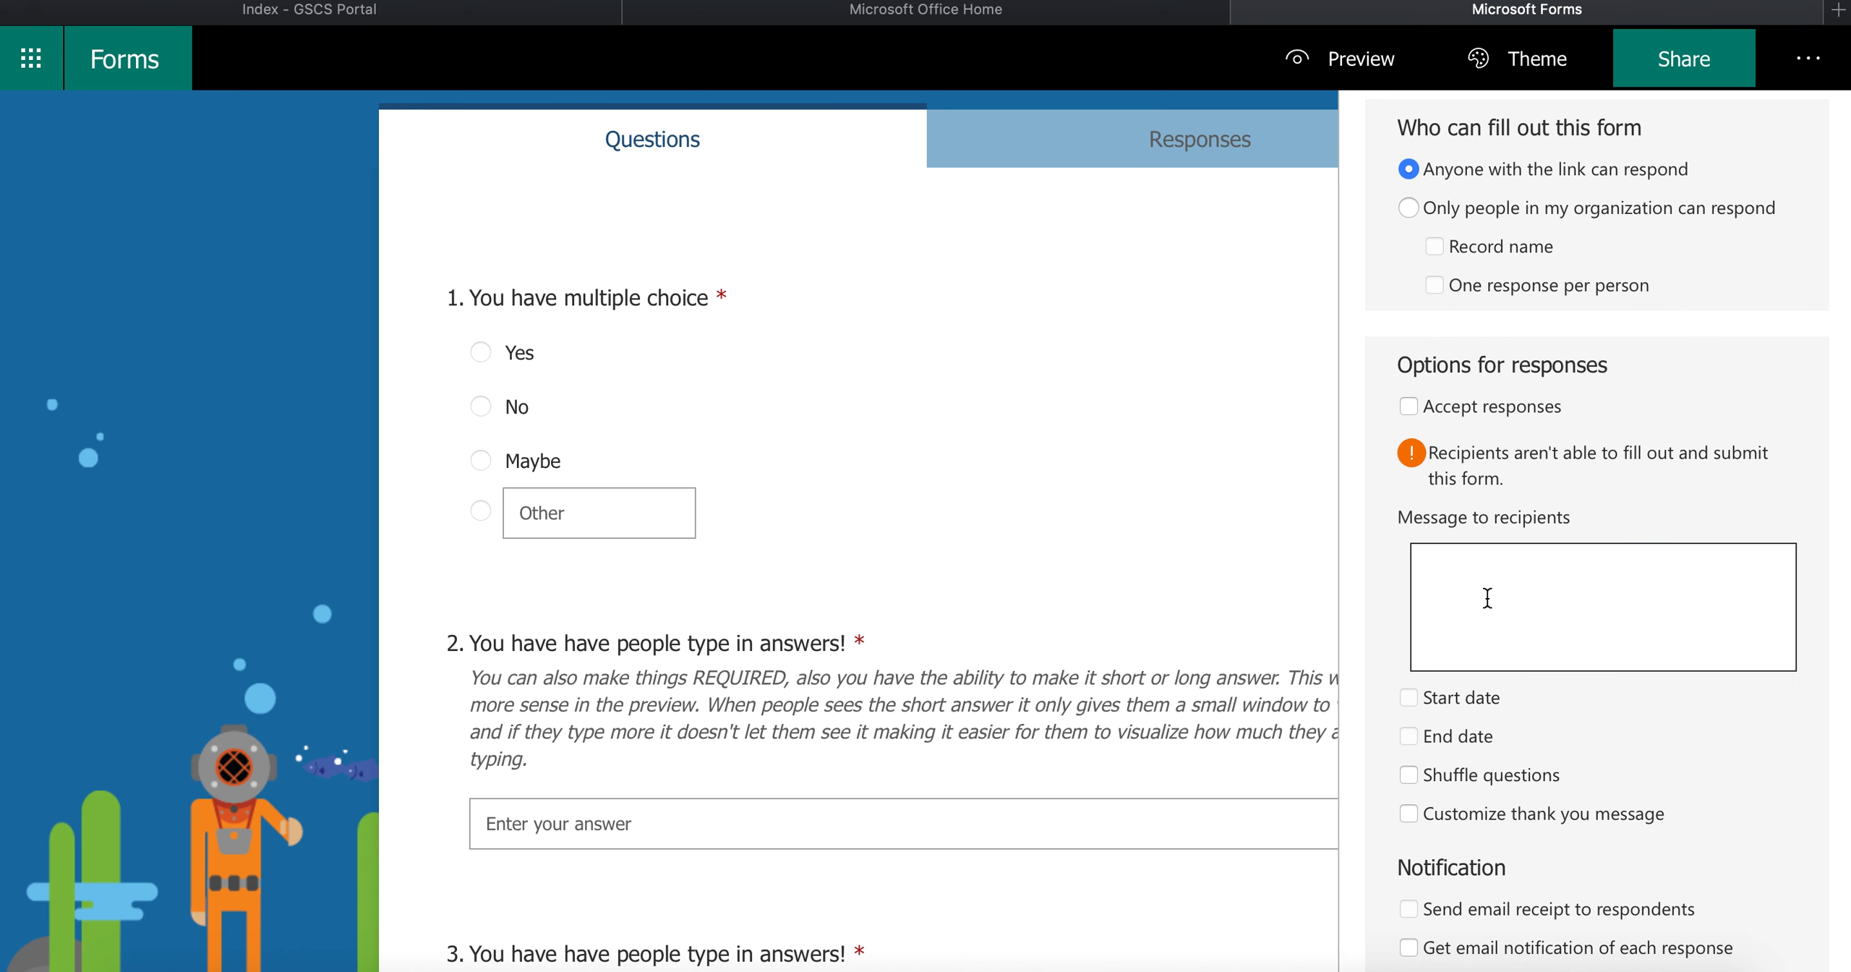
{"action": "type", "text": "Sorry"}
{"action": "key", "text": "BackSpace"}
{"action": "key", "text": "BackSpace"}
{"action": "type", "text": "ry too late@"}
{"action": "key", "text": "BackSpace"}
{"action": "type", "text": "!"}
{"action": "key", "text": "Return"}
{"action": "type", "text": "Come see me in pers"}
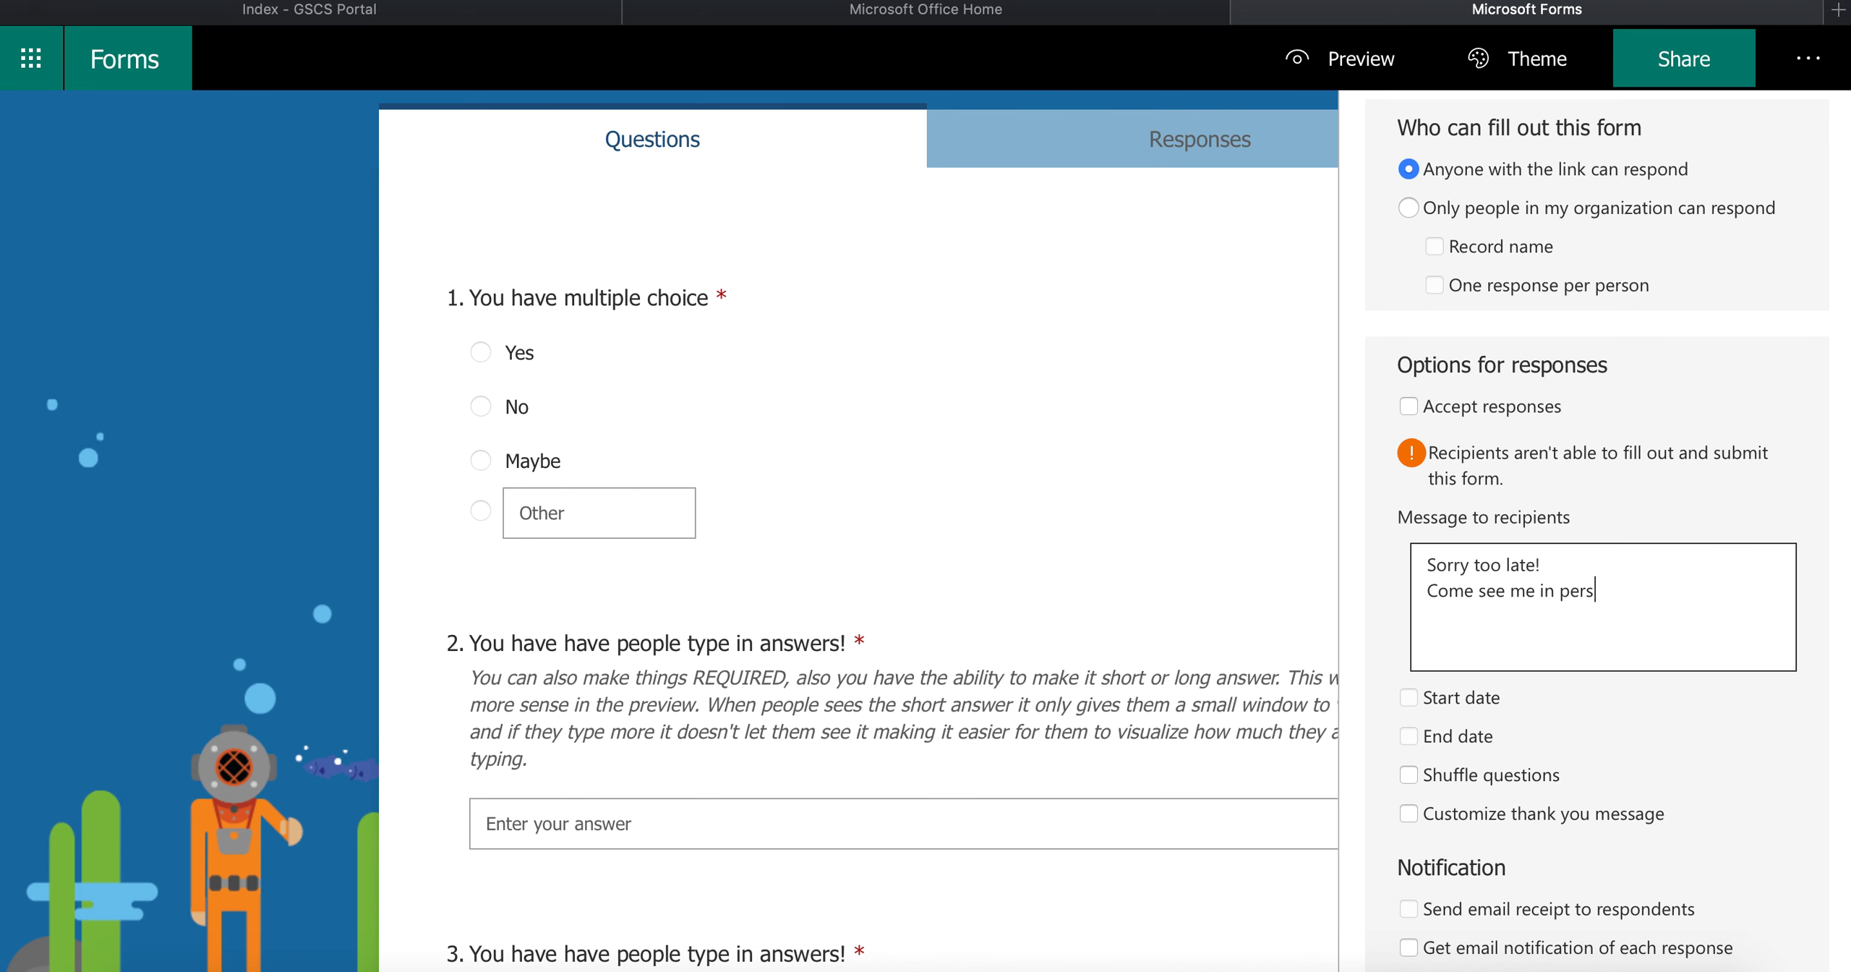
{"action": "type", "text": "on"}
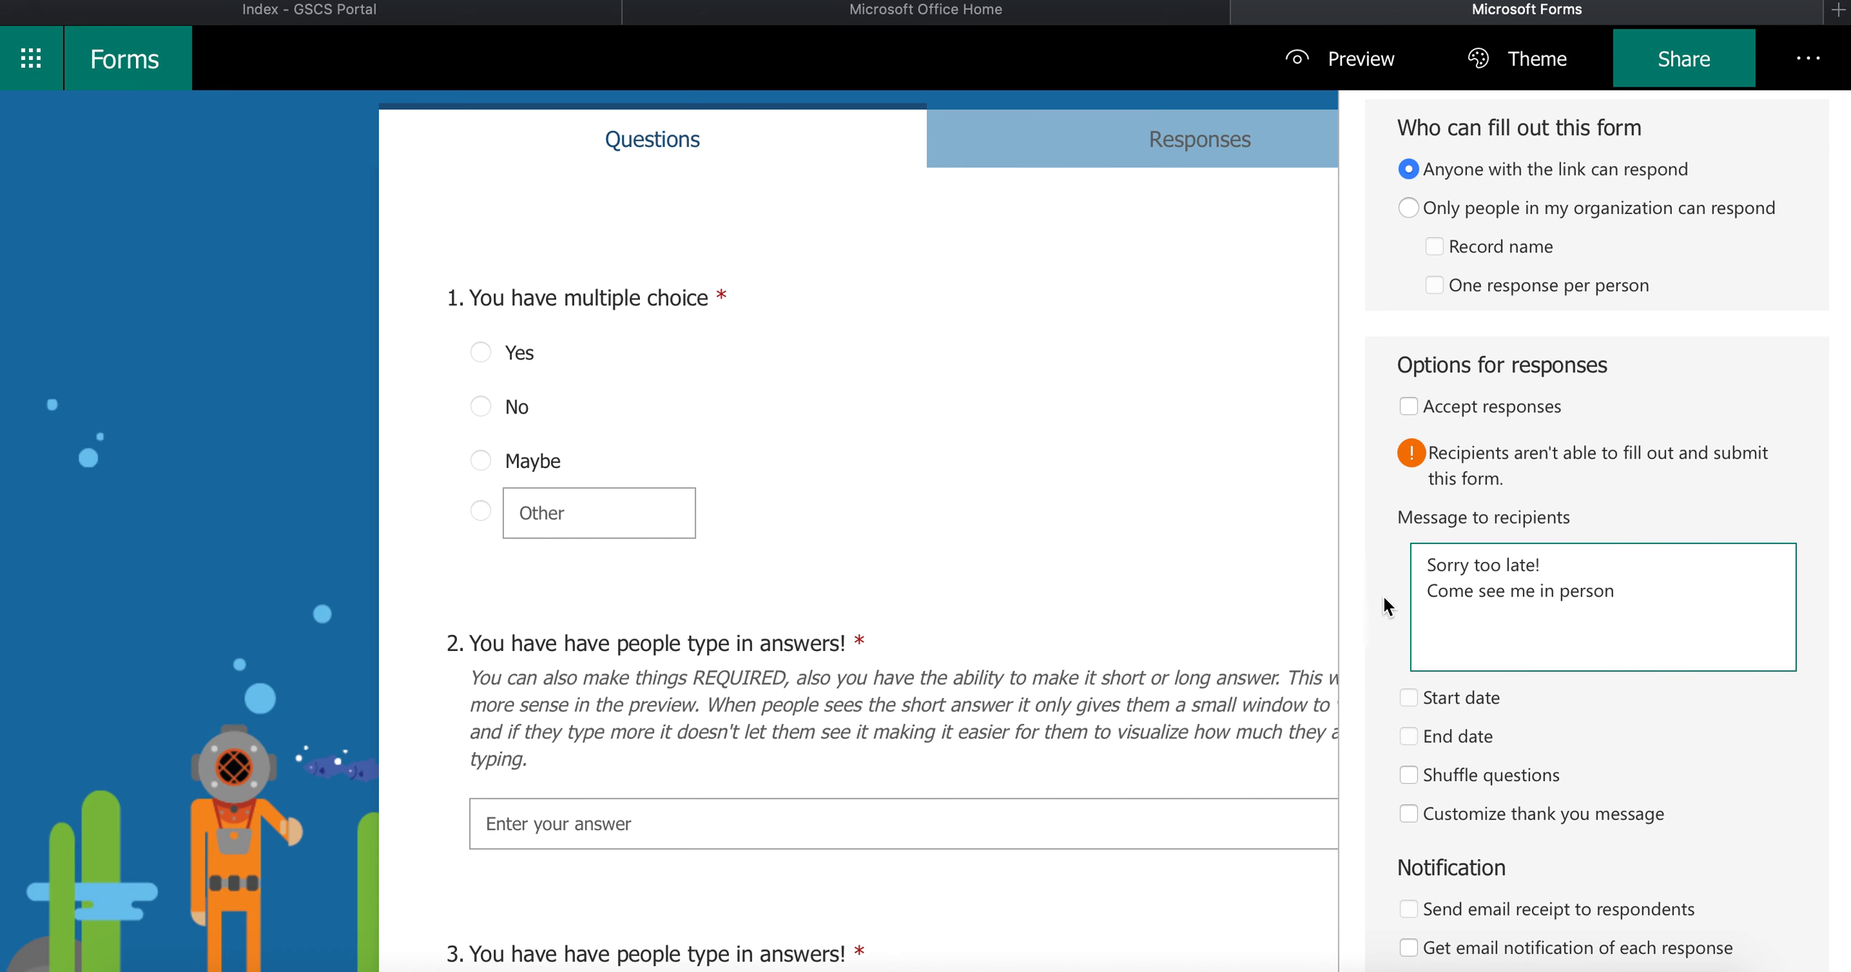
{"action": "scroll", "coordinate": [1402, 613], "scroll_direction": "down", "scroll_amount": 1}
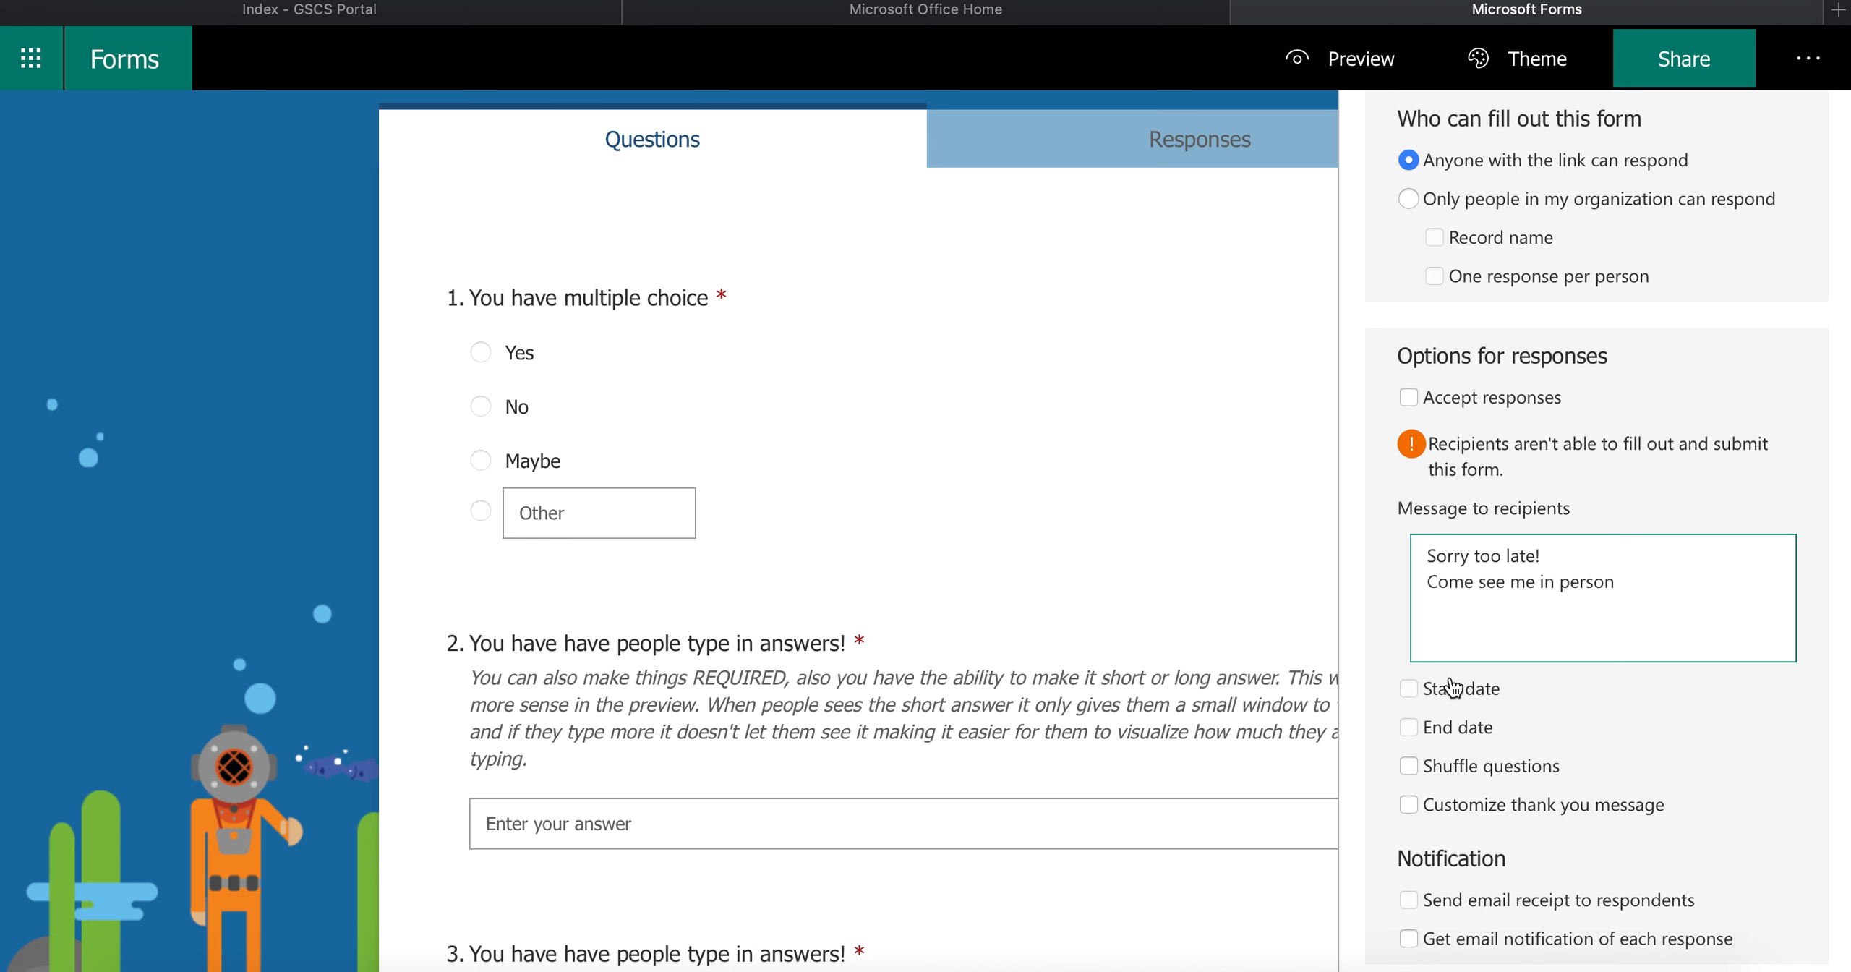
Turn Accept responses back on, and enable a start date of 2/11/2019 4:00 PM and an end date of 2/11/2019 5:00 PM.
{"action": "left_click", "coordinate": [1409, 397]}
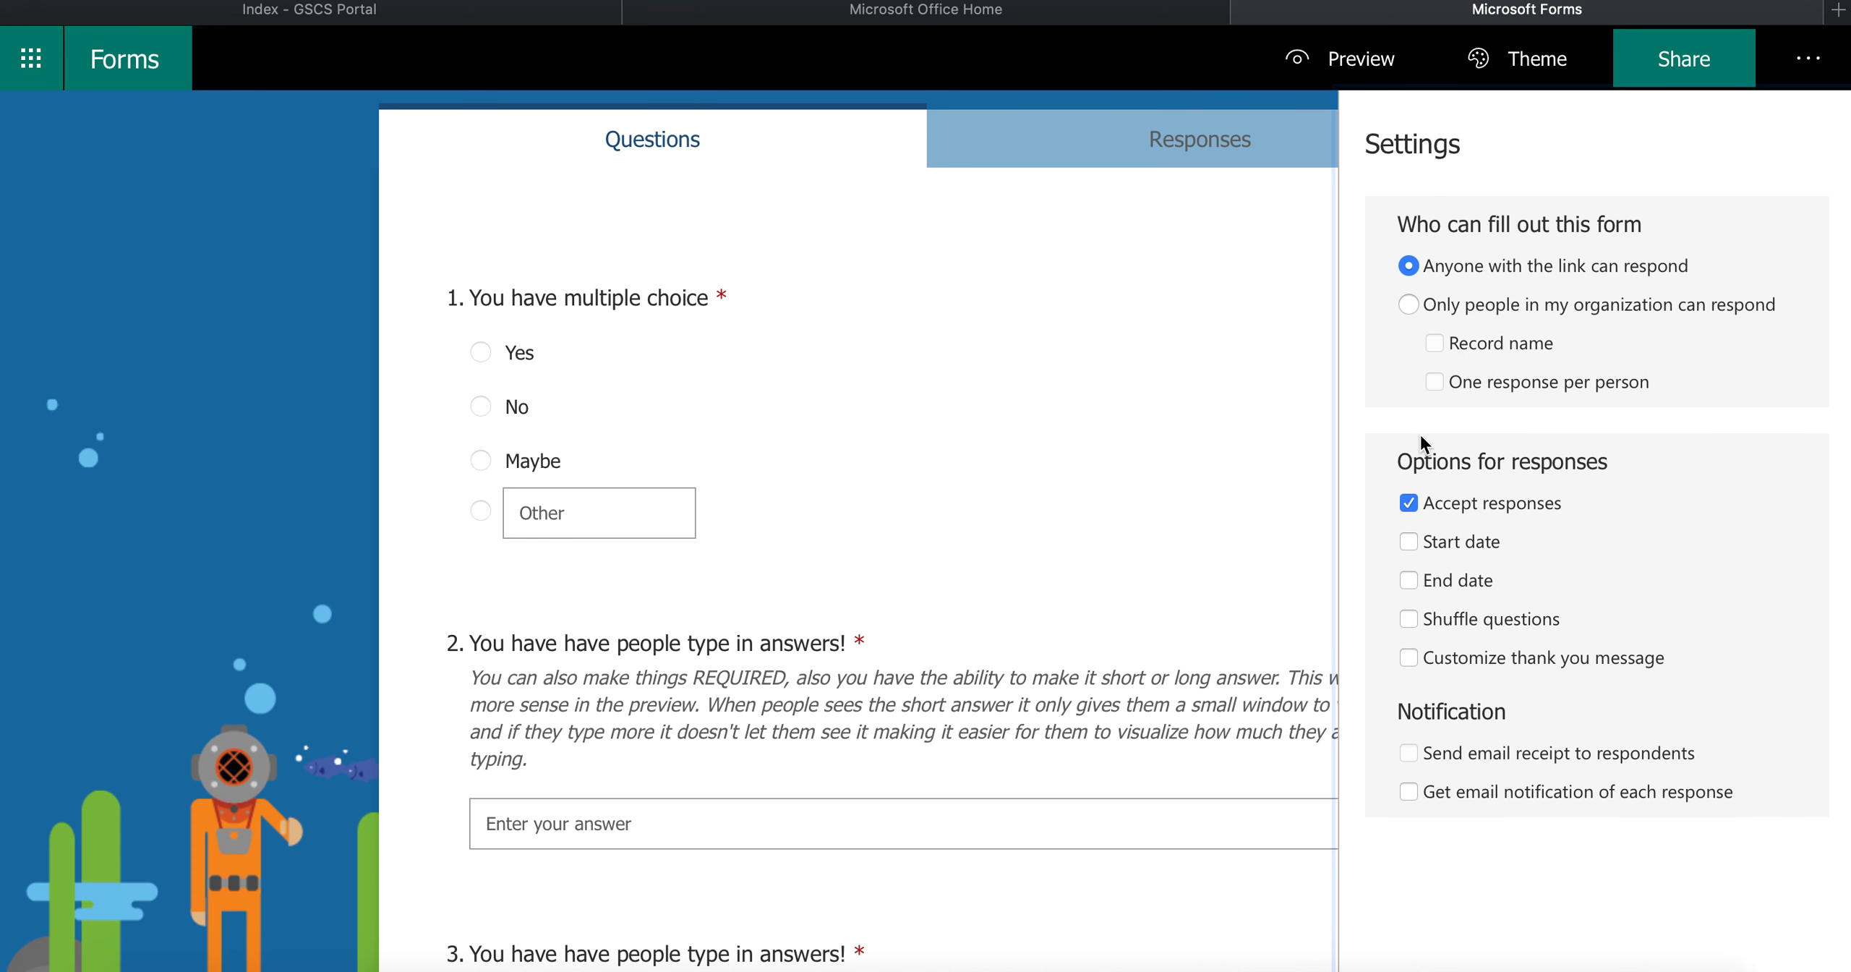
{"action": "left_click", "coordinate": [1409, 542]}
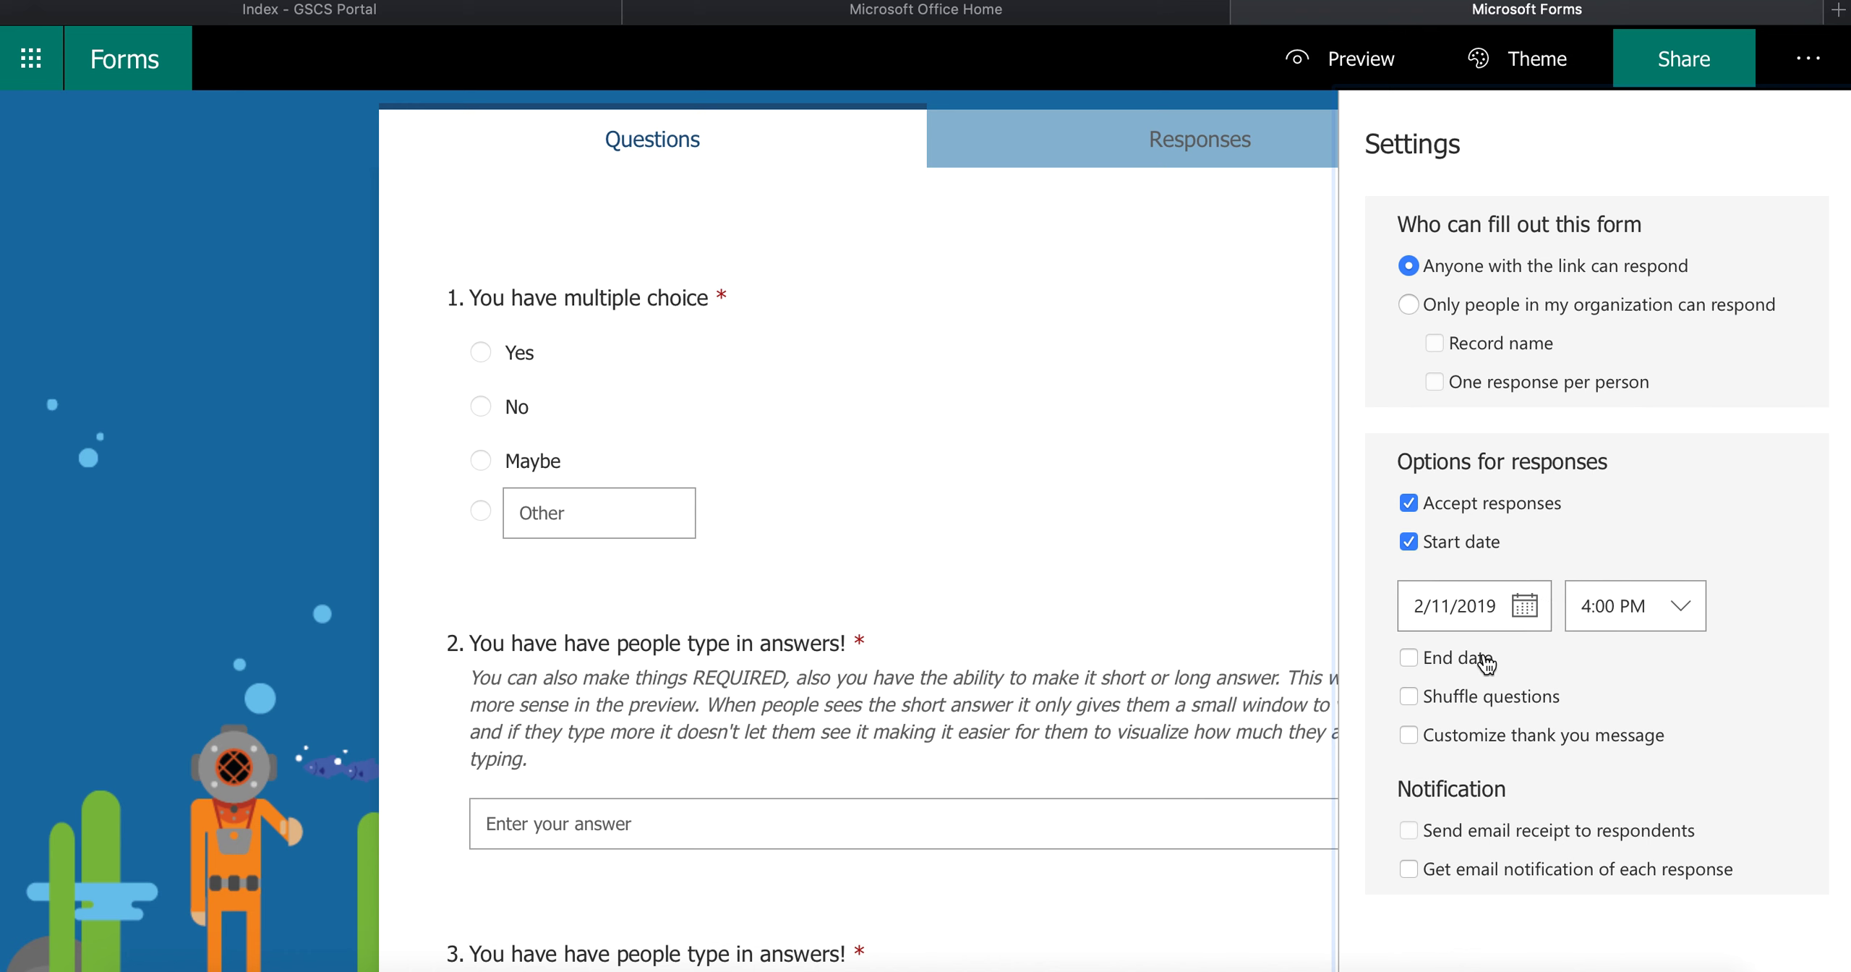
{"action": "left_click", "coordinate": [1412, 657]}
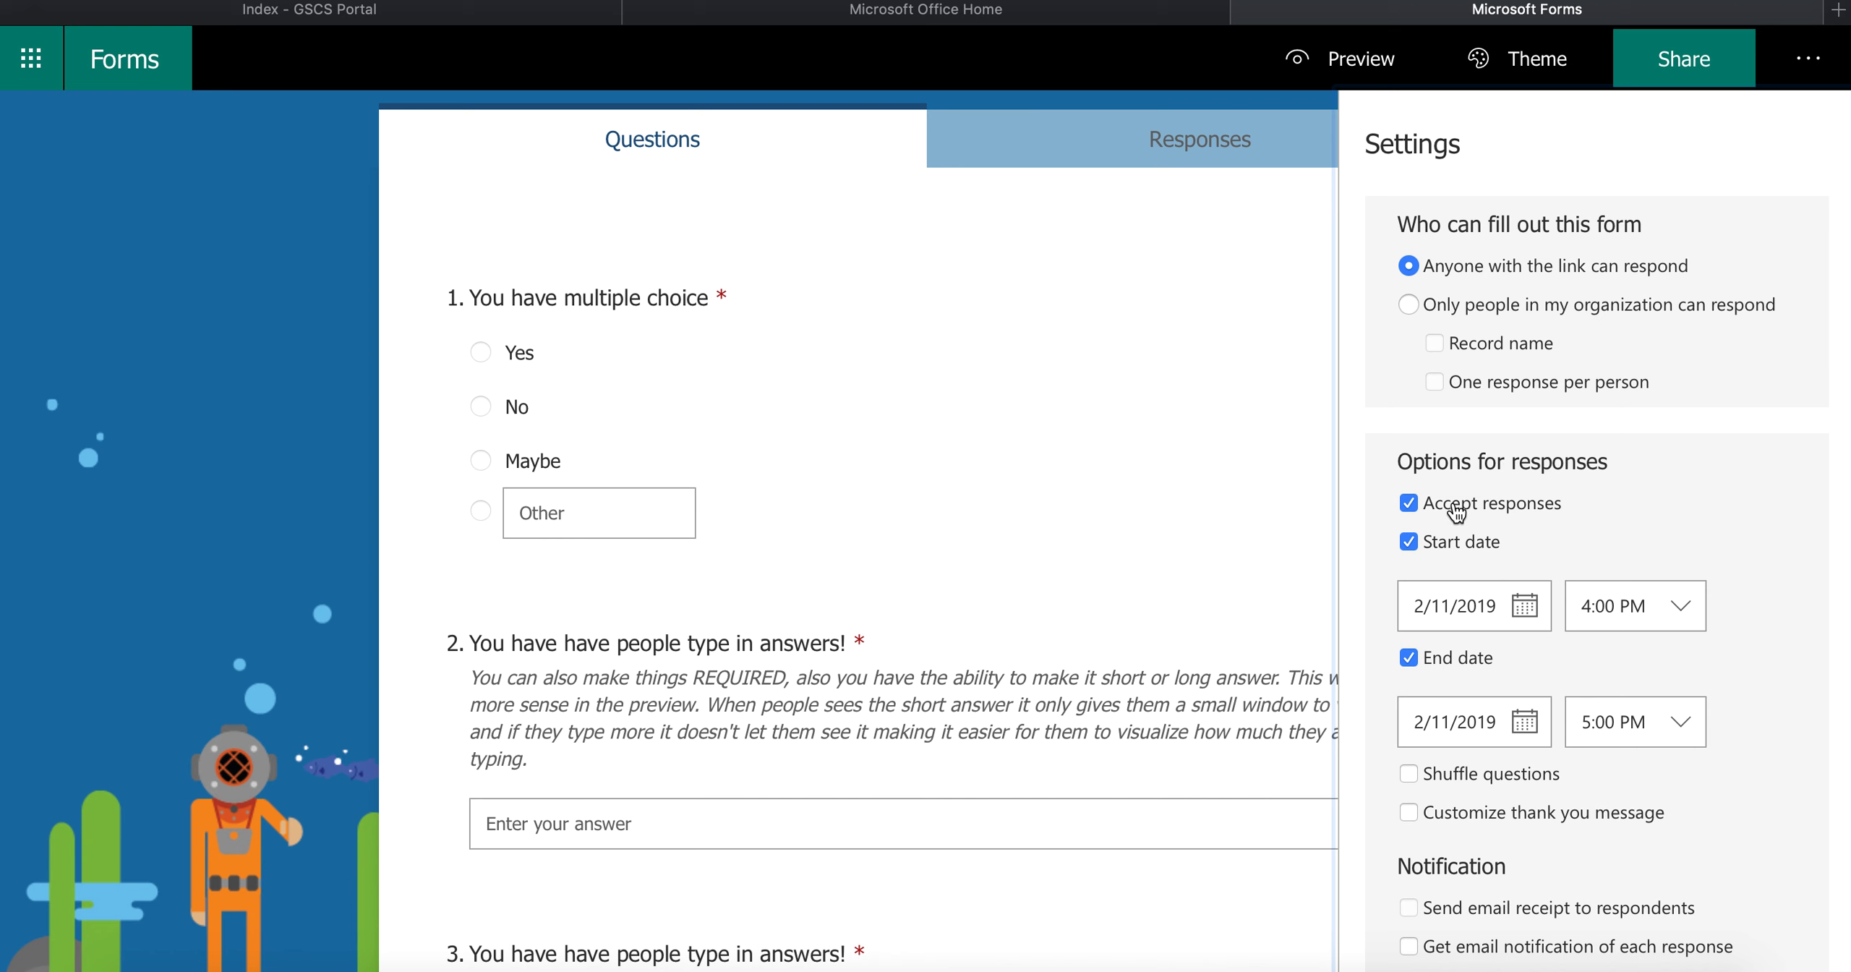
{"action": "scroll", "coordinate": [1418, 567], "scroll_direction": "down", "scroll_amount": 1}
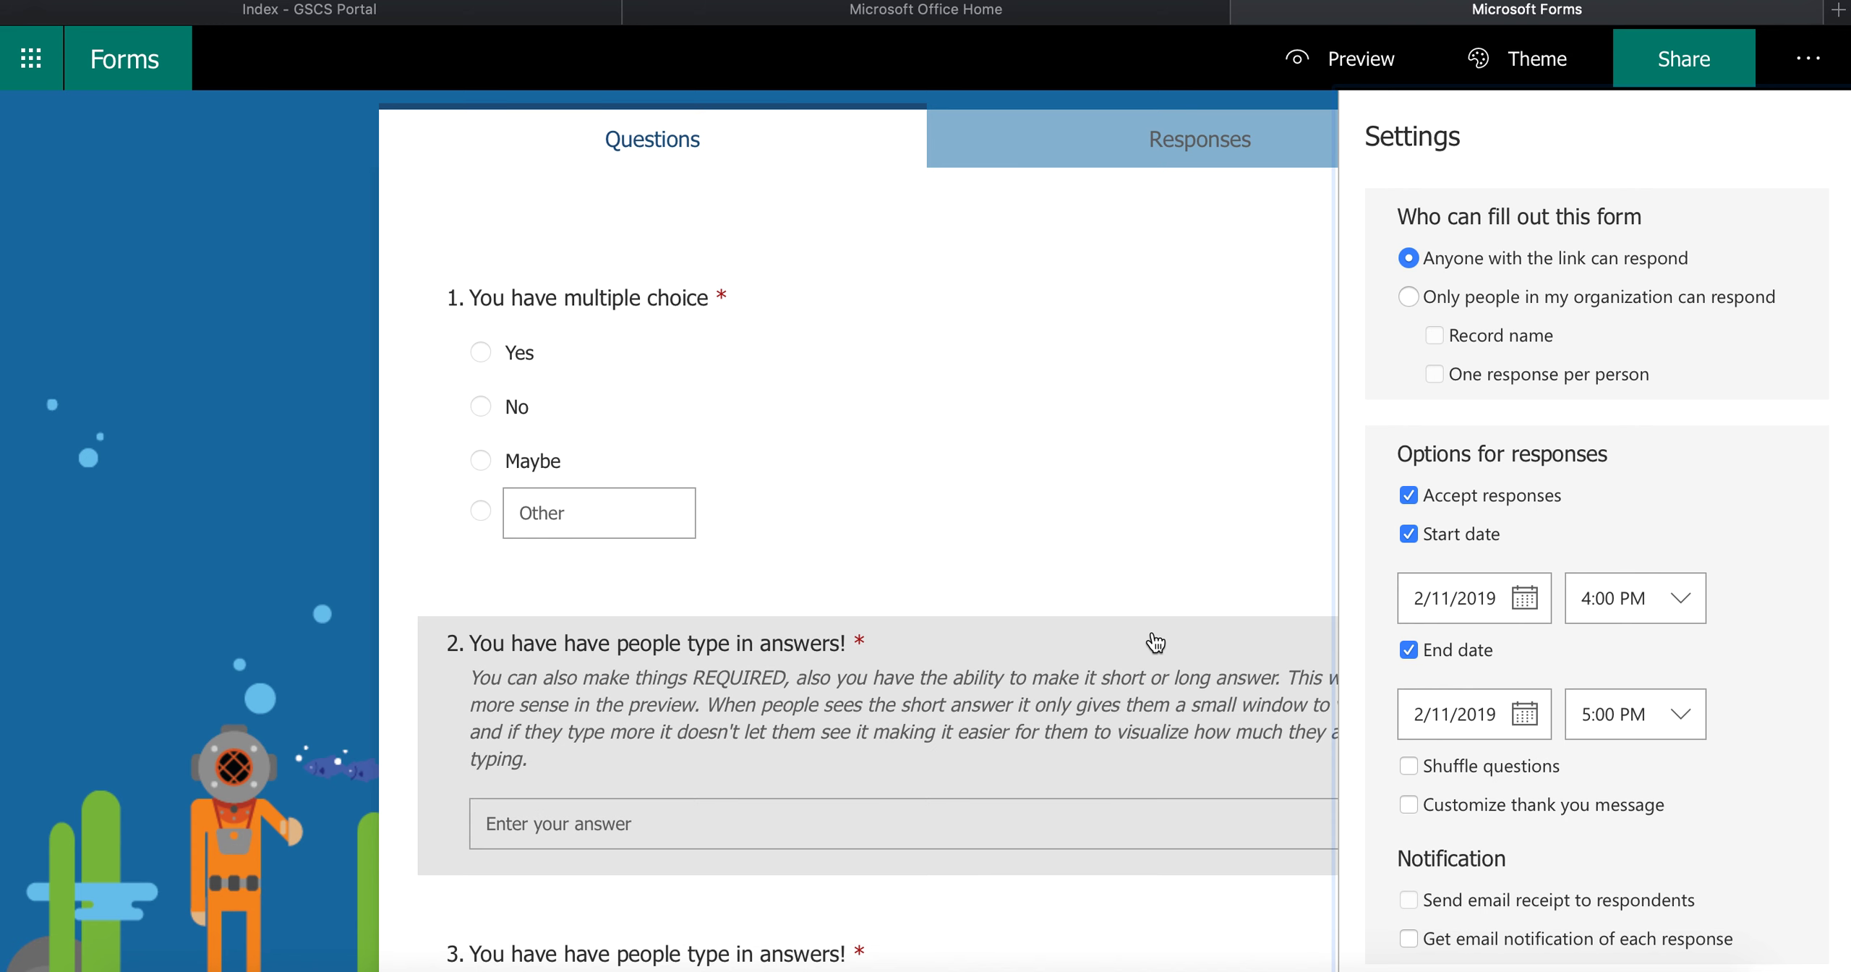
{"action": "scroll", "coordinate": [945, 632], "scroll_direction": "down", "scroll_amount": 3}
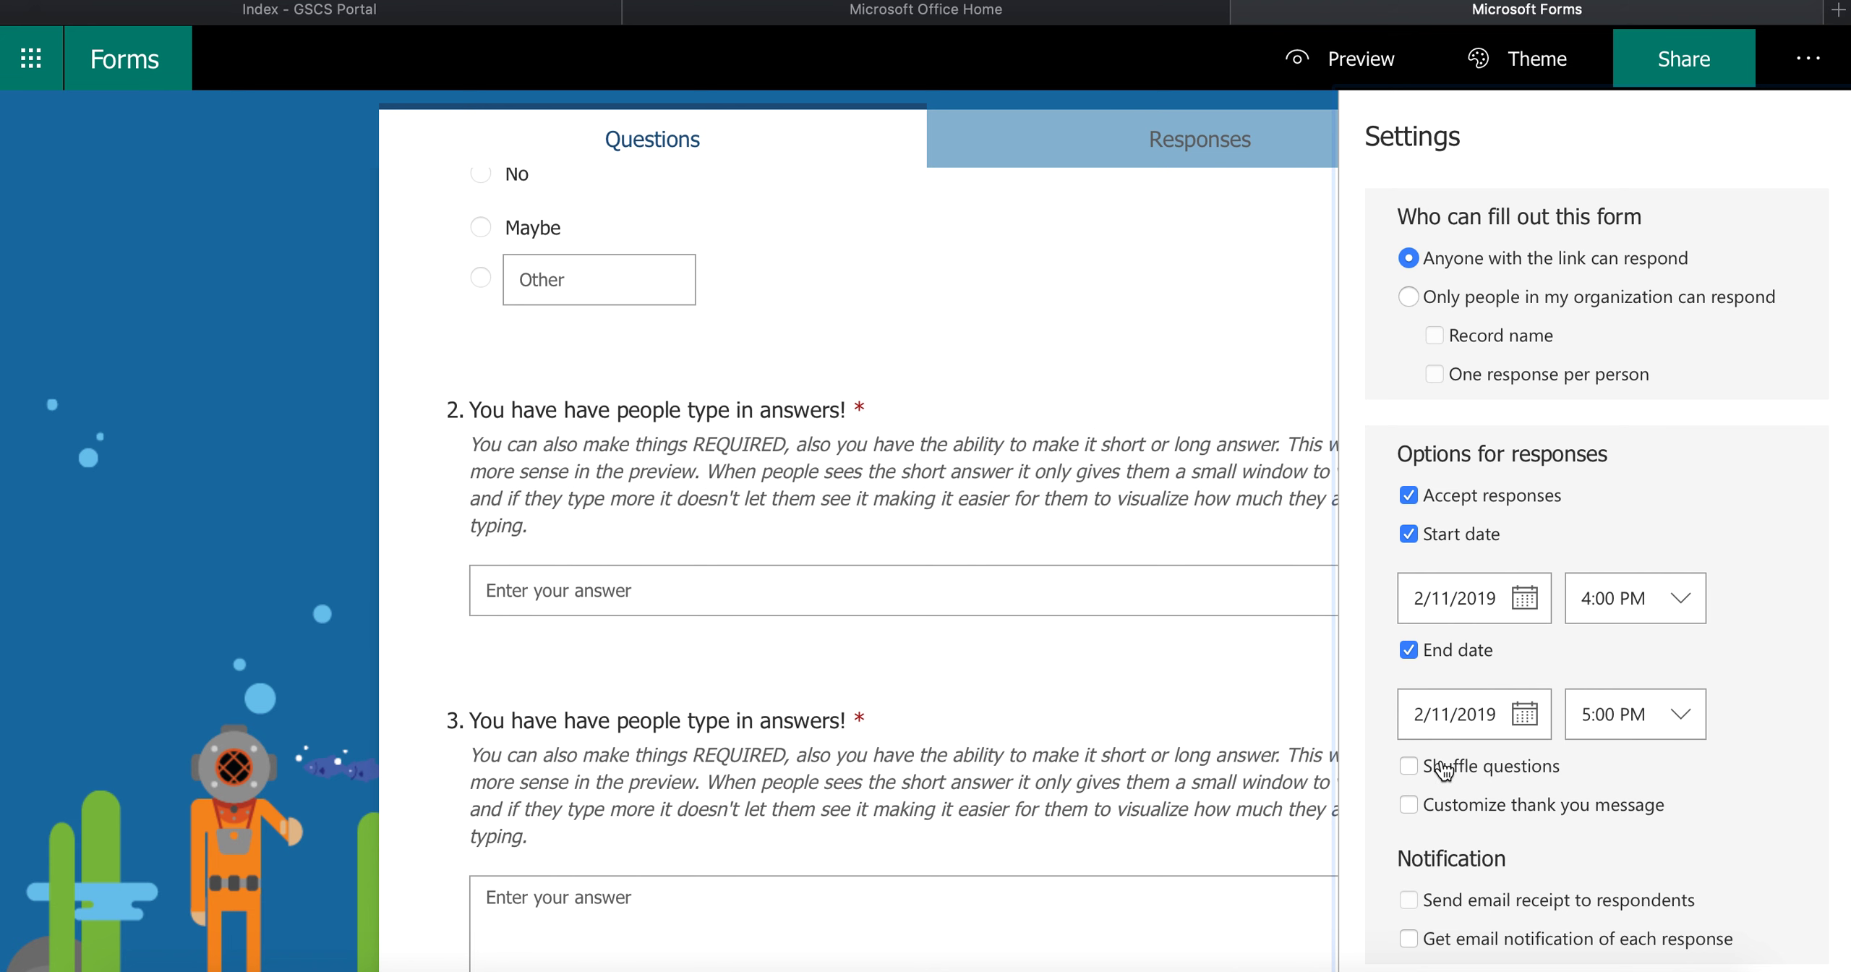
Customize the thank you message to read "Your response was submitted. You will hear back from me next Monday!".
{"action": "left_click", "coordinate": [1429, 815]}
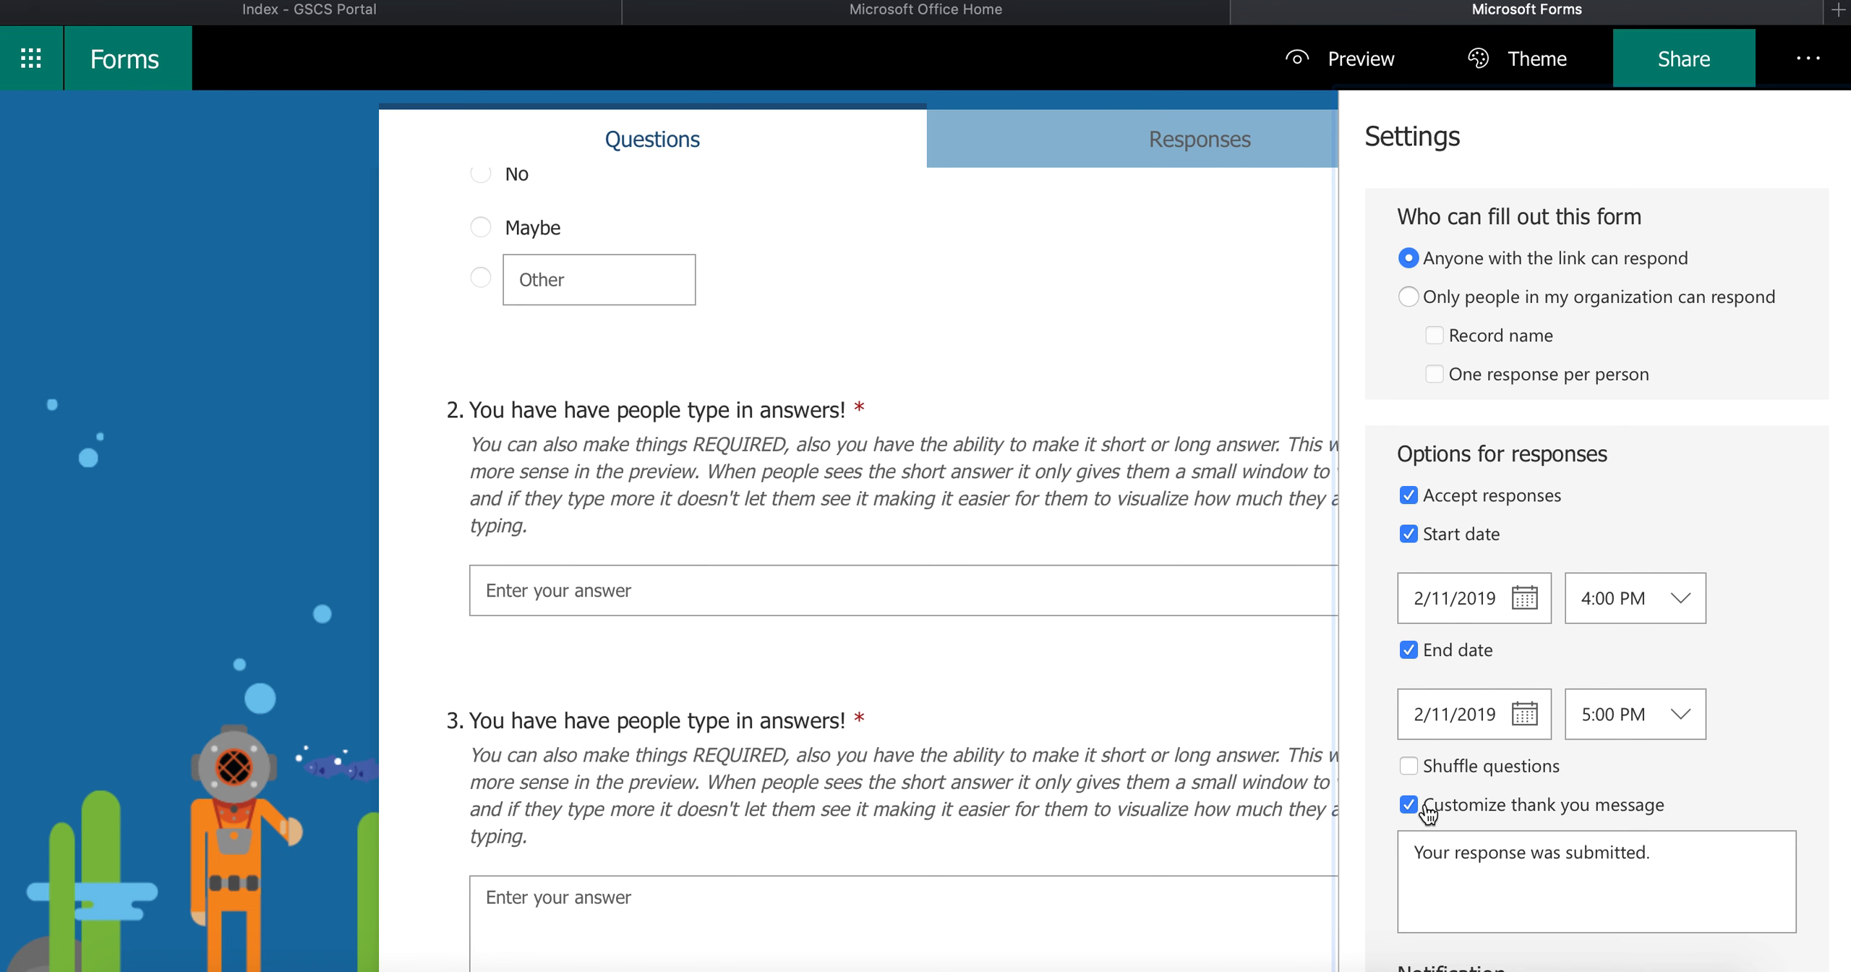
{"action": "scroll", "coordinate": [1492, 827], "scroll_direction": "down", "scroll_amount": 2}
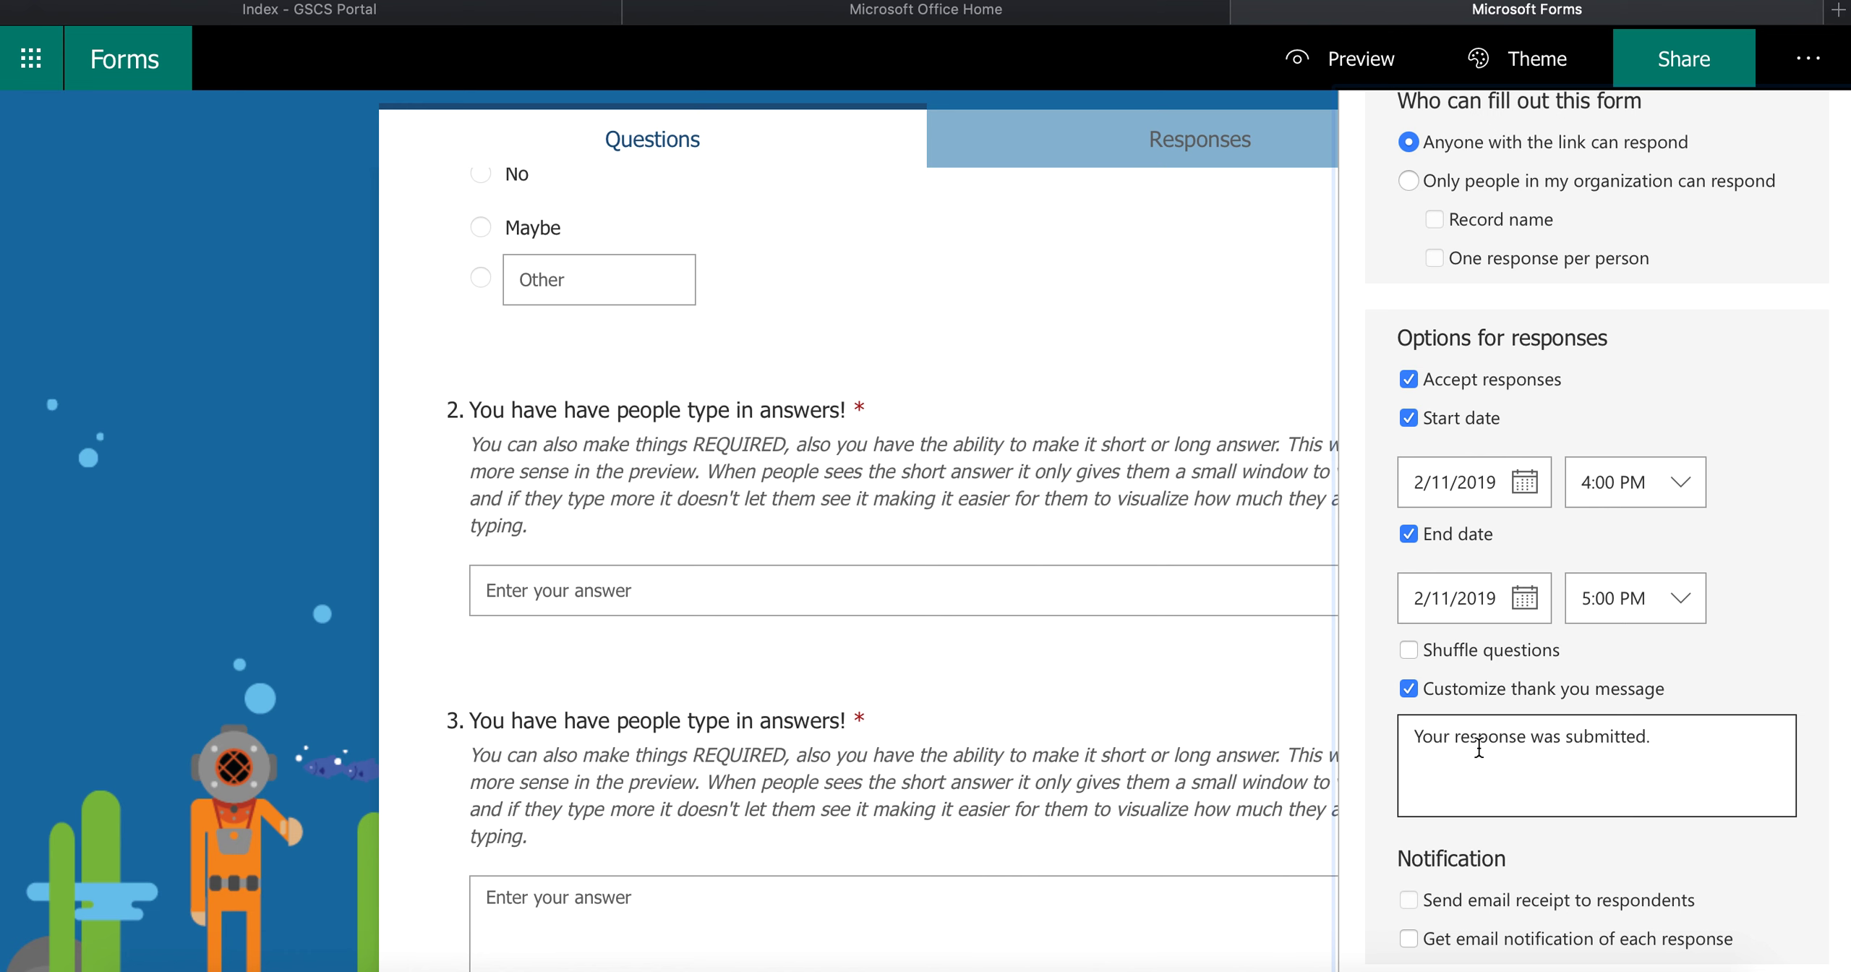
{"action": "left_click", "coordinate": [1664, 742]}
{"action": "type", "text": "You will hear "}
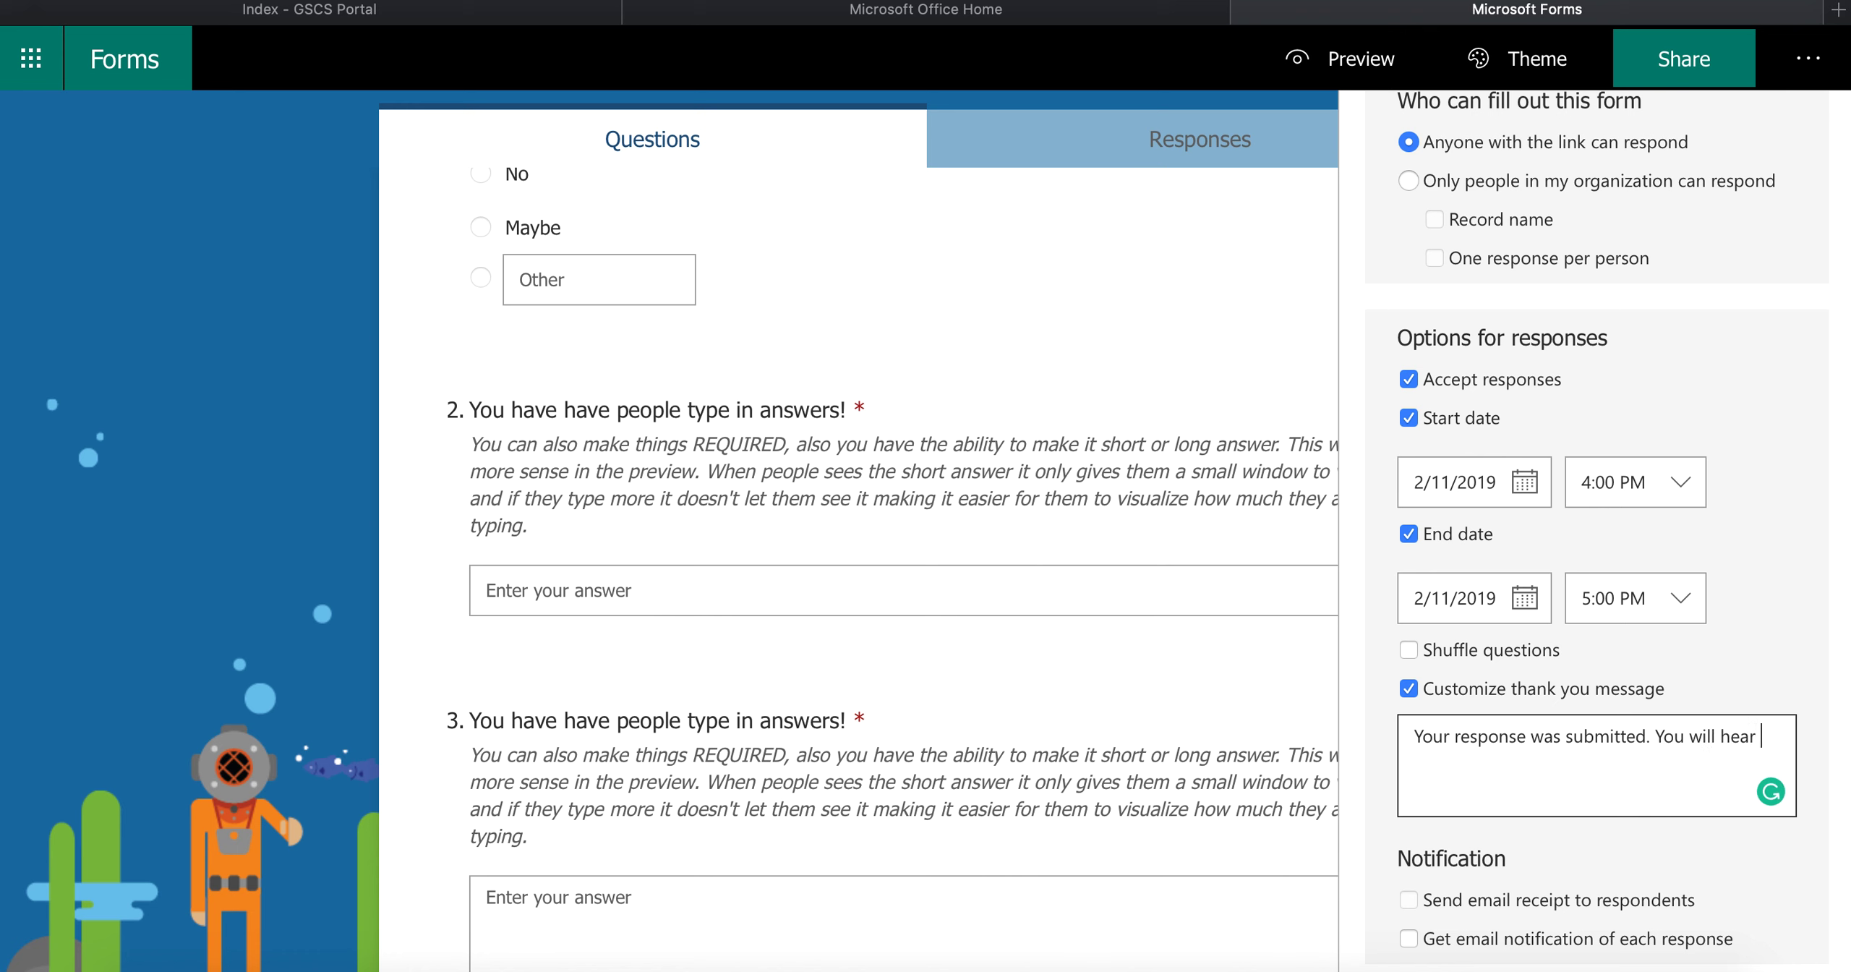
{"action": "type", "text": "back from me next monday"}
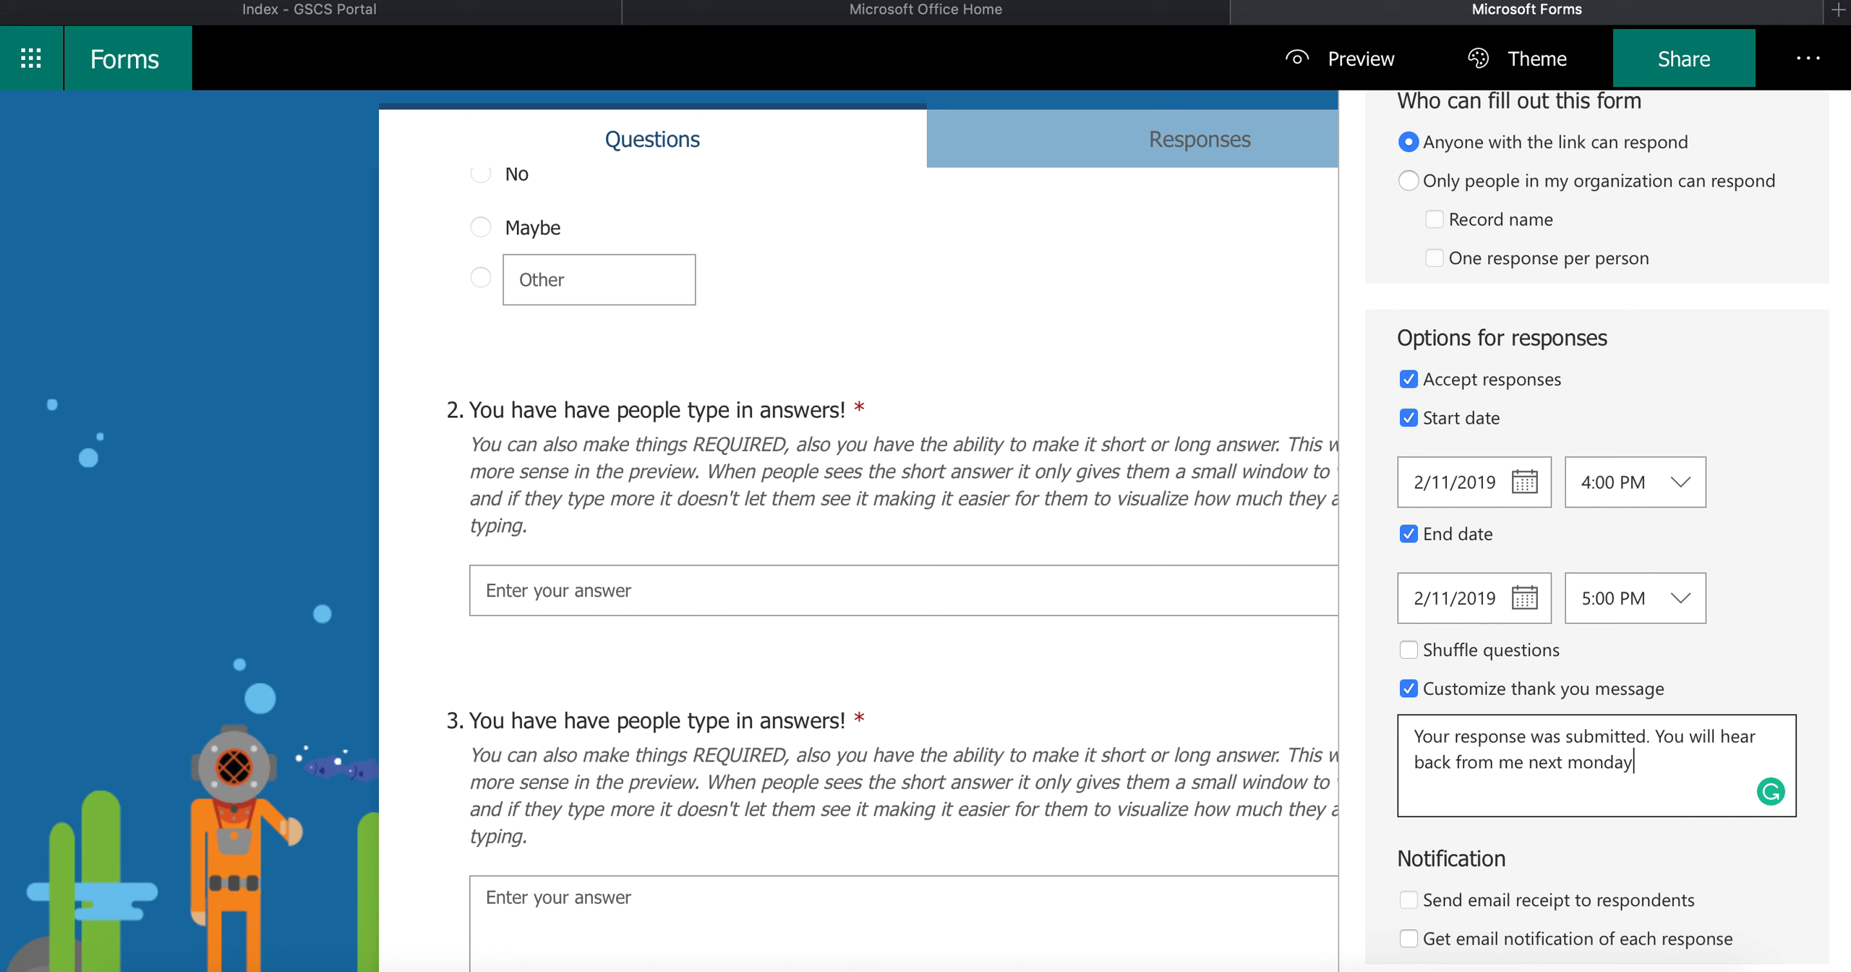
{"action": "type", "text": "!"}
{"action": "right_click", "coordinate": [1616, 768]}
{"action": "left_click", "coordinate": [1630, 840]}
{"action": "left_click", "coordinate": [1629, 836]}
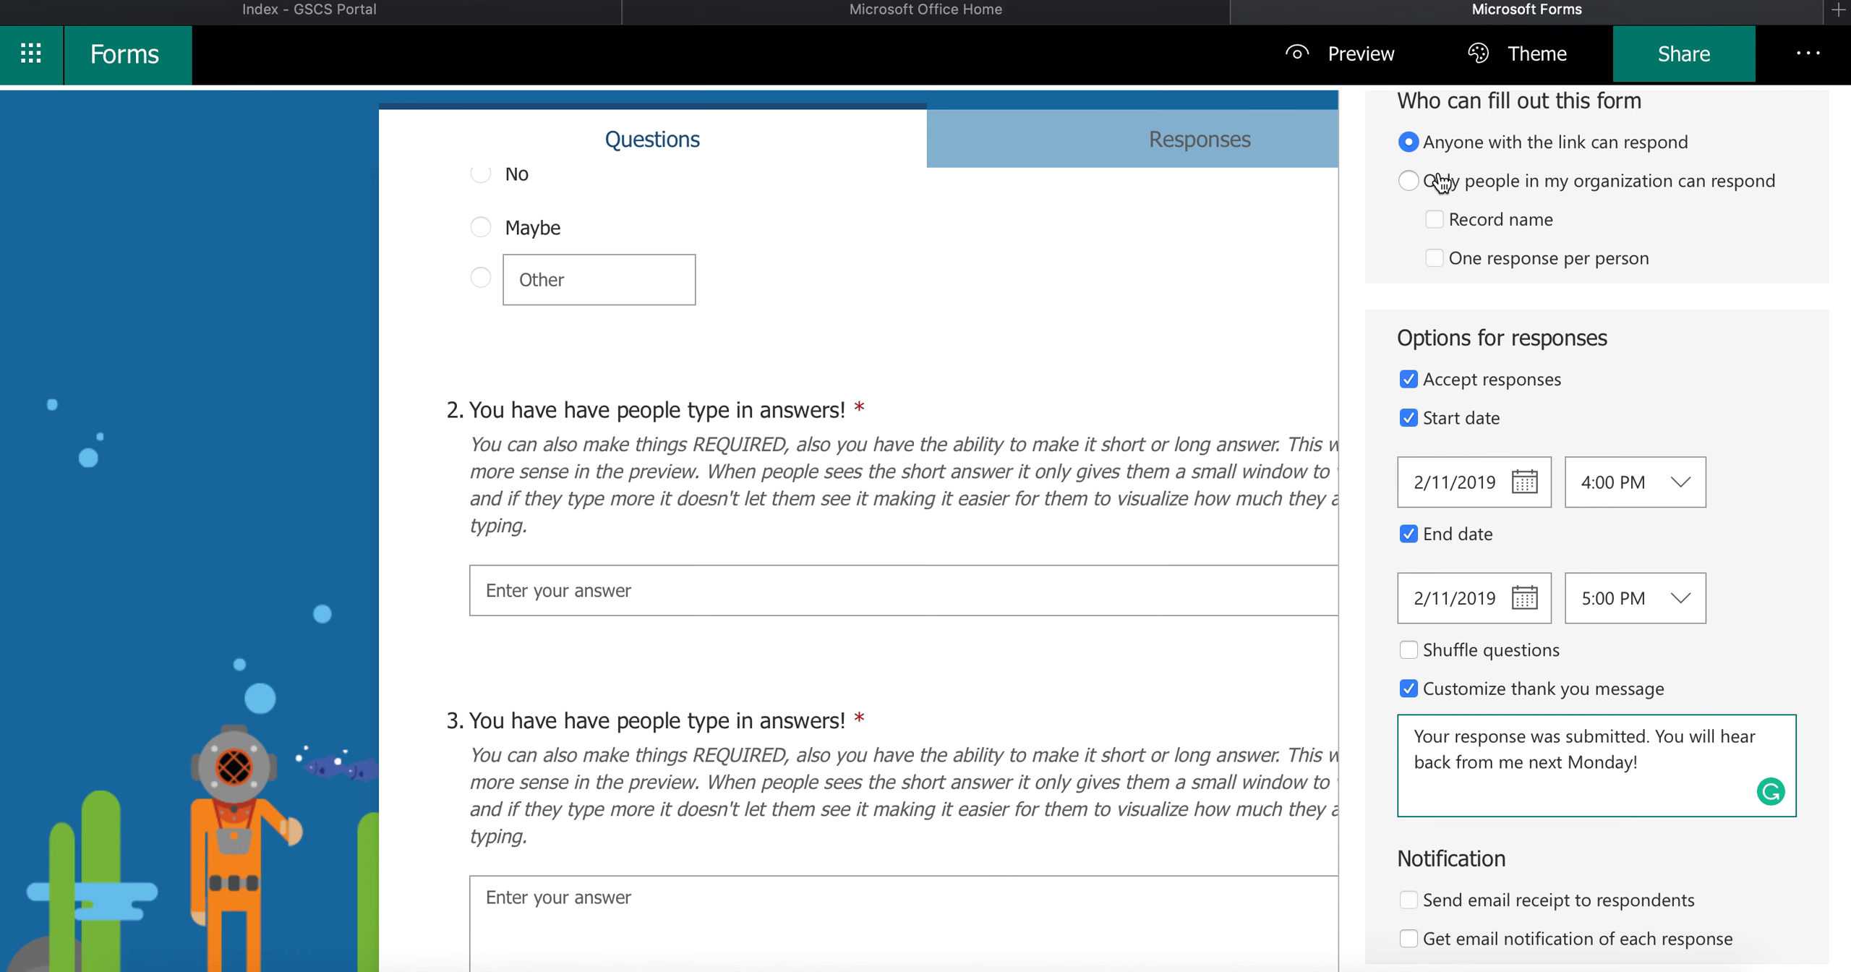
Limit responses to people in my organization, and enable email receipts to respondents and email notification of each response.
{"action": "left_click", "coordinate": [1407, 901]}
{"action": "left_click", "coordinate": [1408, 901]}
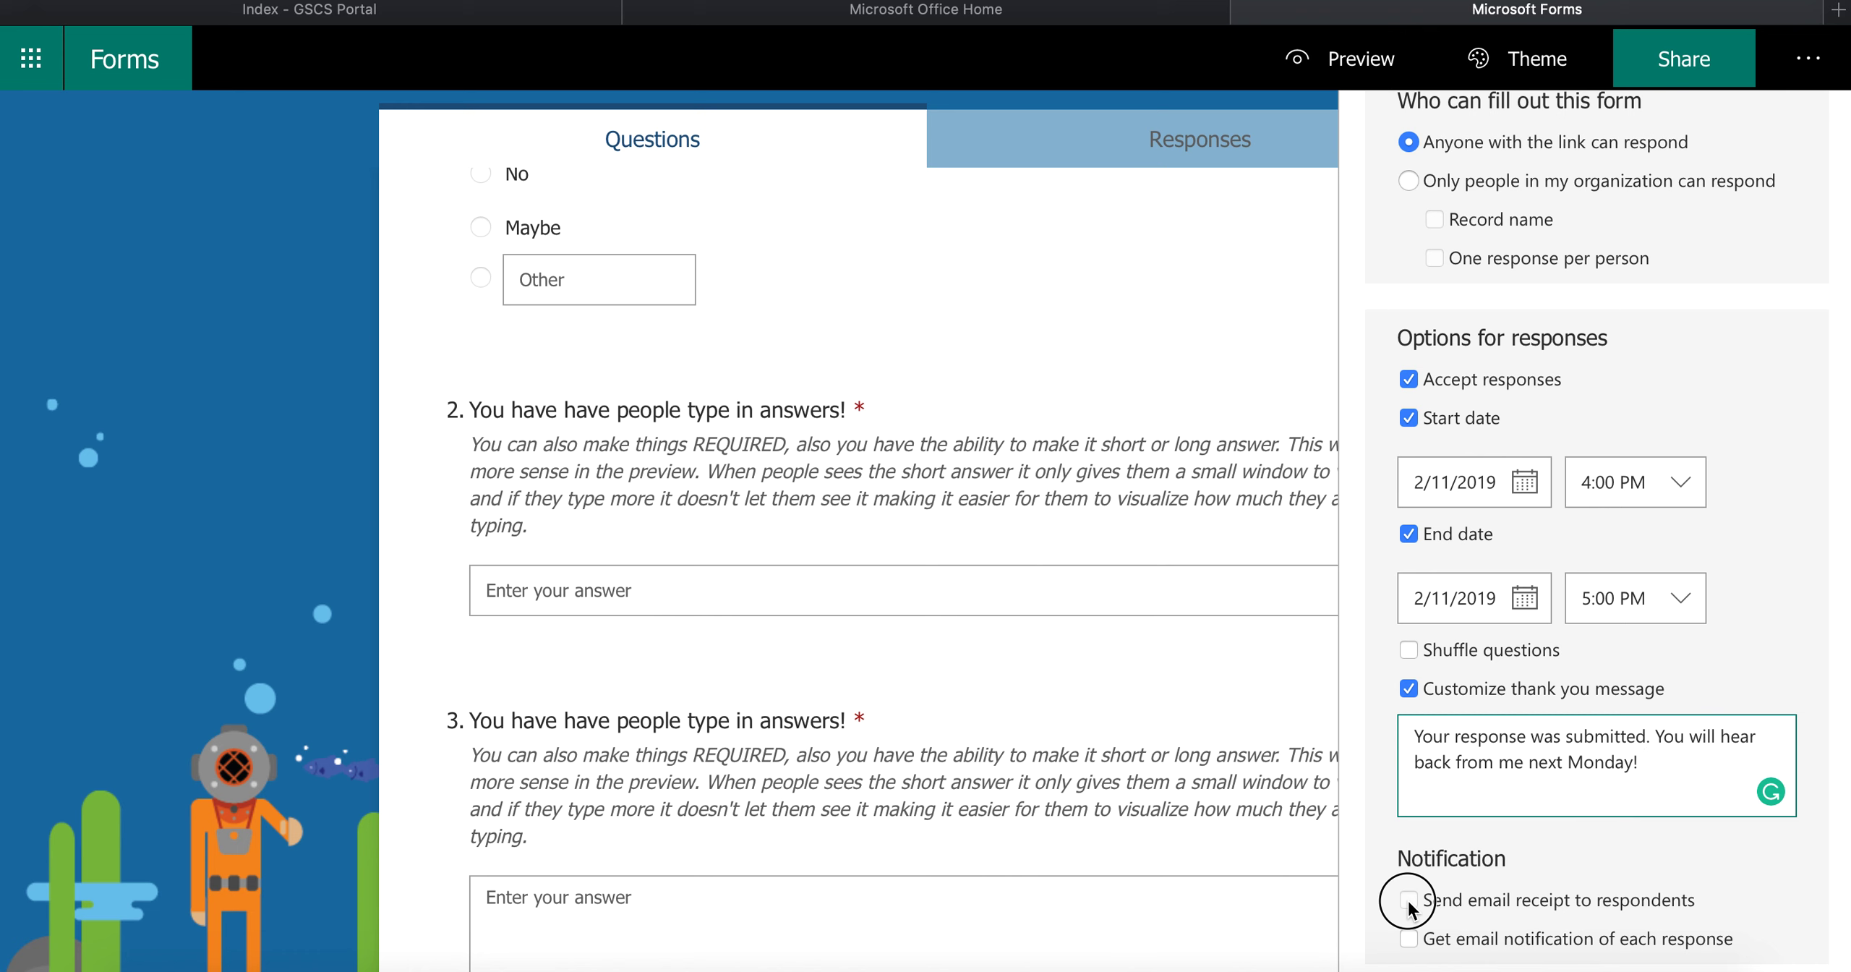
{"action": "left_click", "coordinate": [1408, 938]}
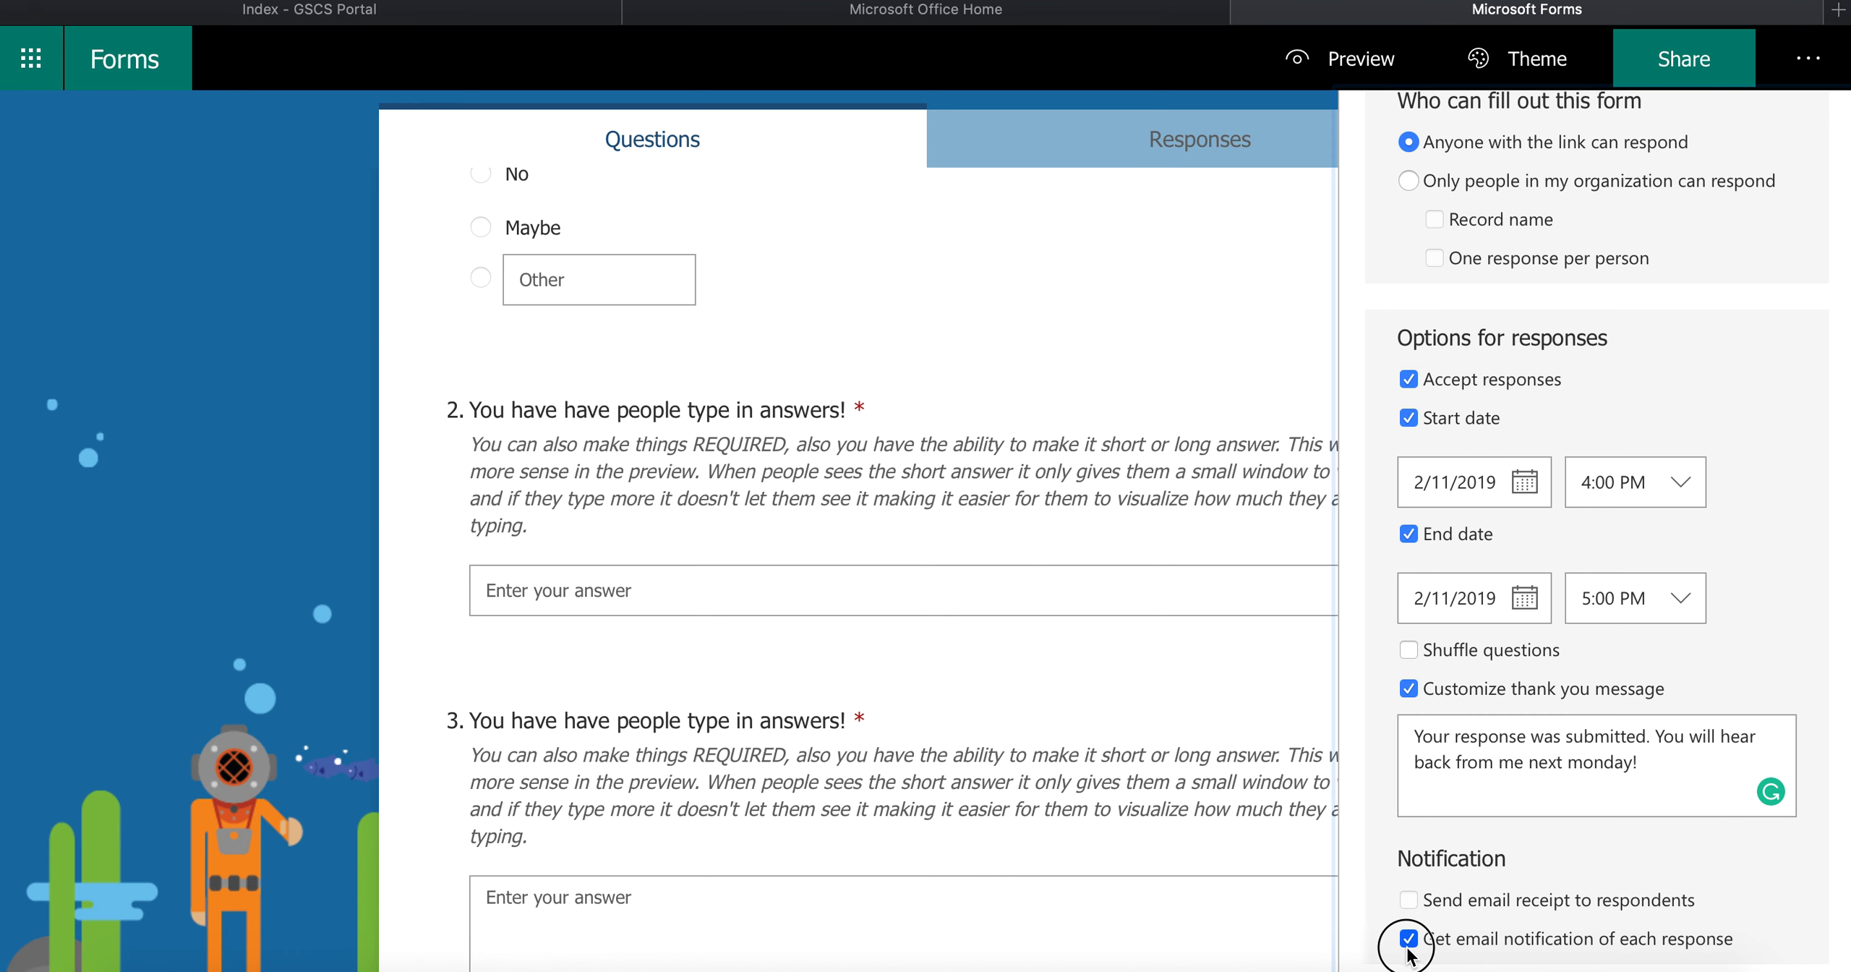
{"action": "left_click", "coordinate": [1408, 939]}
{"action": "left_click", "coordinate": [1408, 181]}
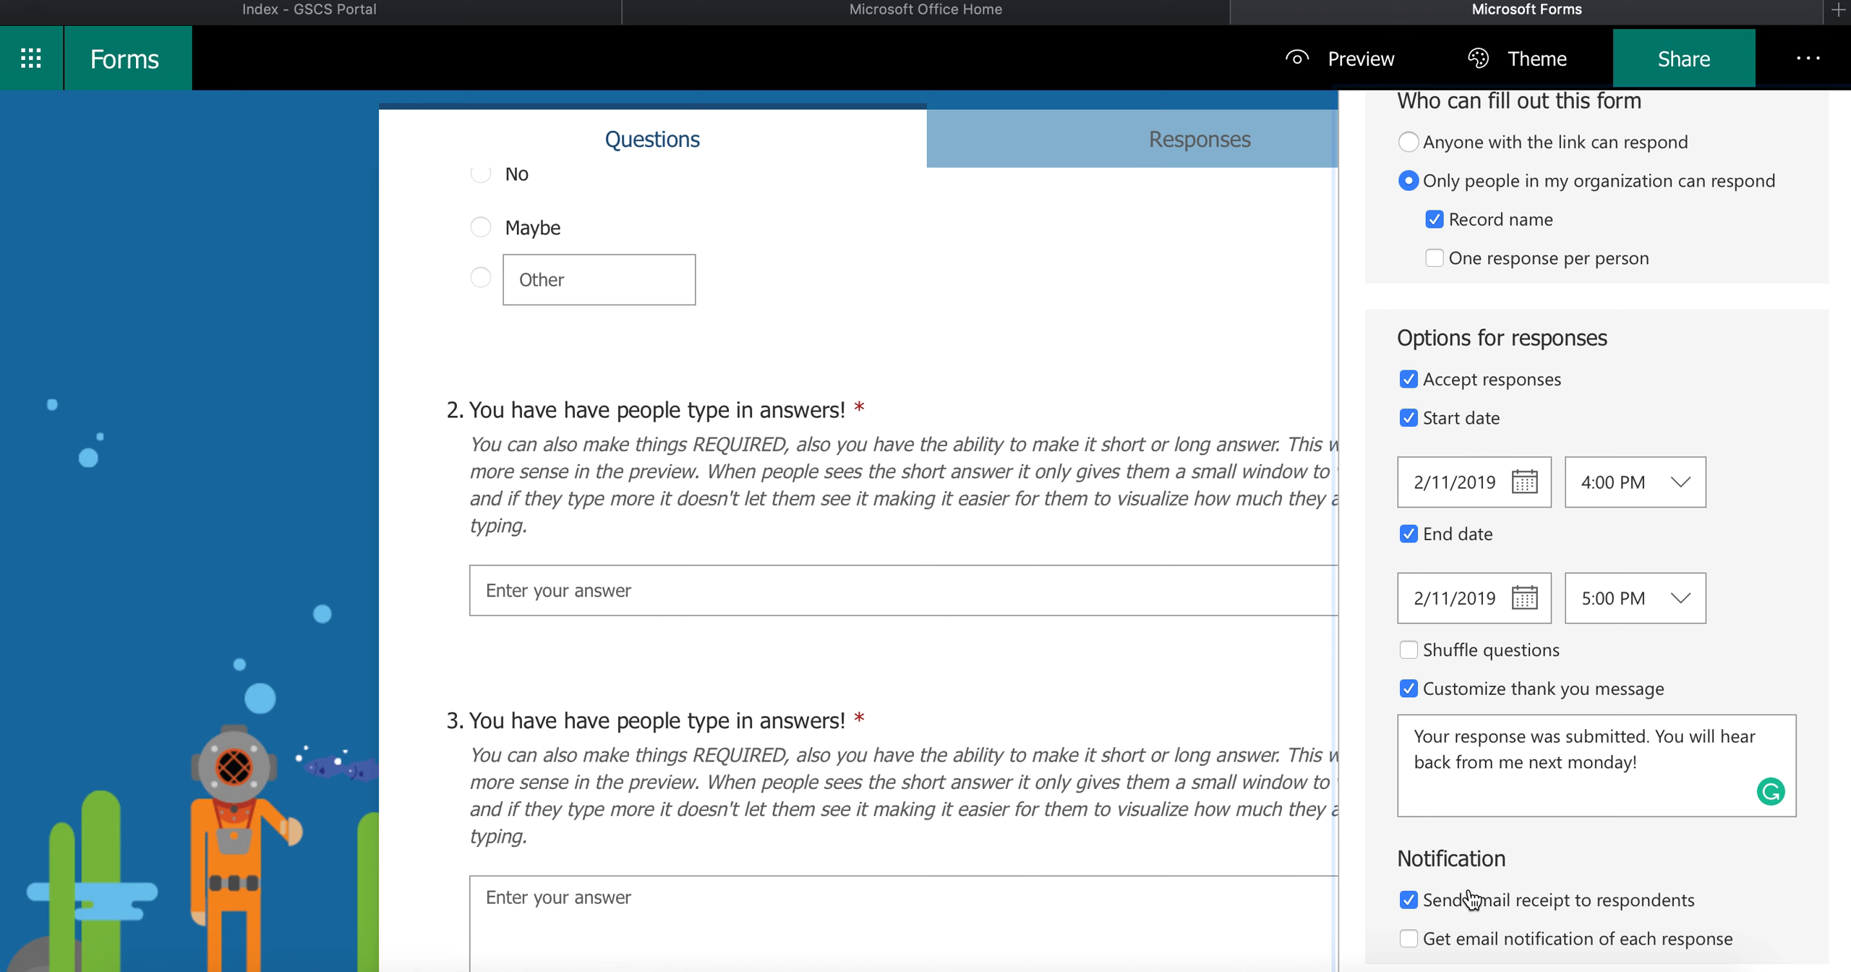
{"action": "left_click", "coordinate": [1410, 940]}
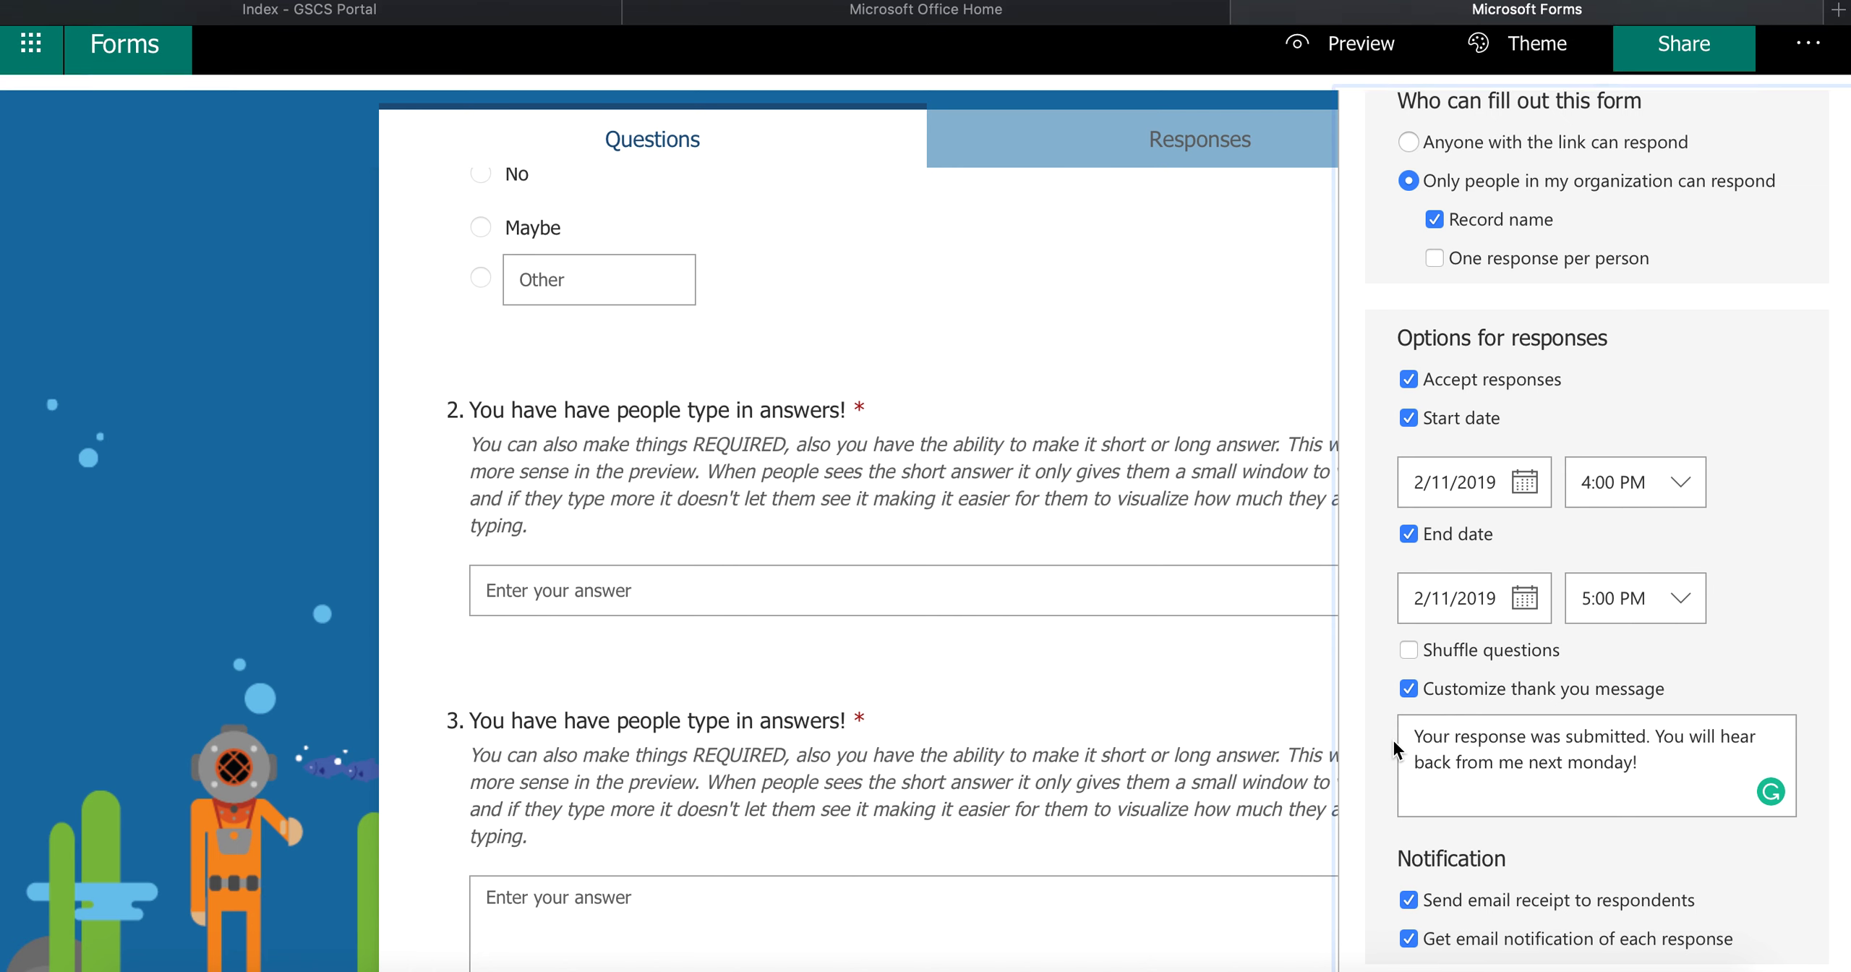
Set the form so anyone with the link can respond, and close the settings.
{"action": "scroll", "coordinate": [1408, 434], "scroll_direction": "up", "scroll_amount": 3}
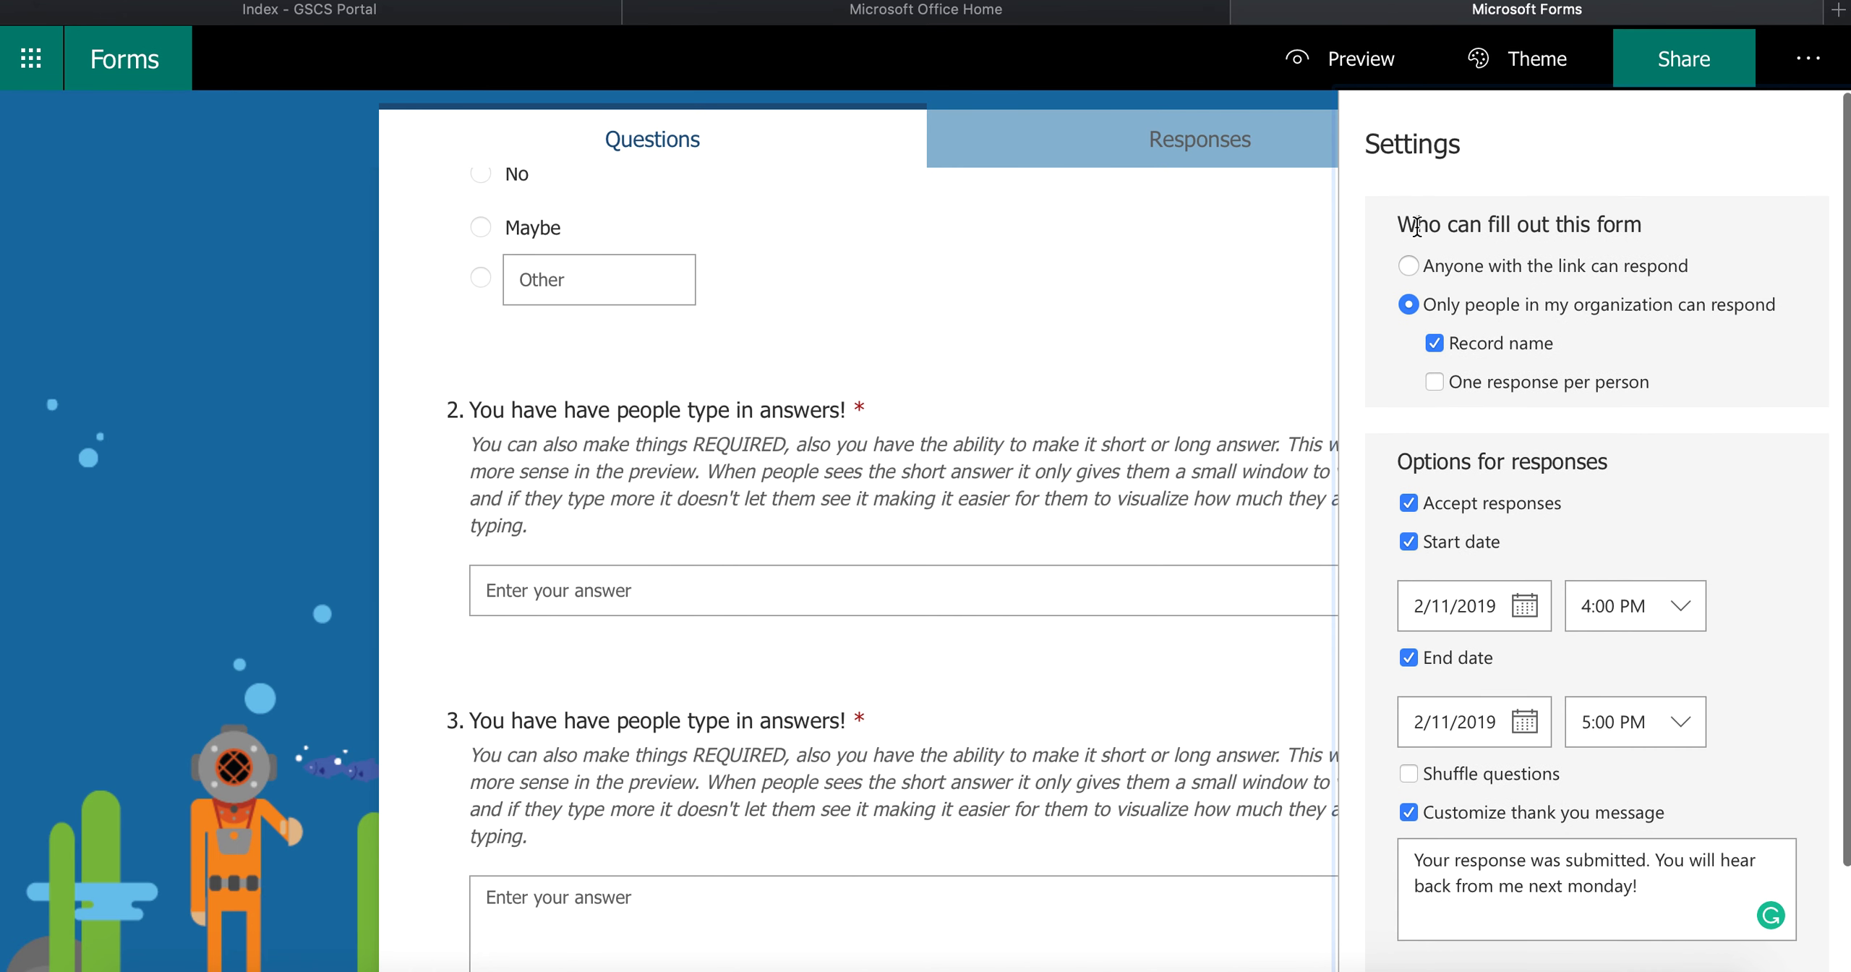
{"action": "left_click", "coordinate": [1408, 269]}
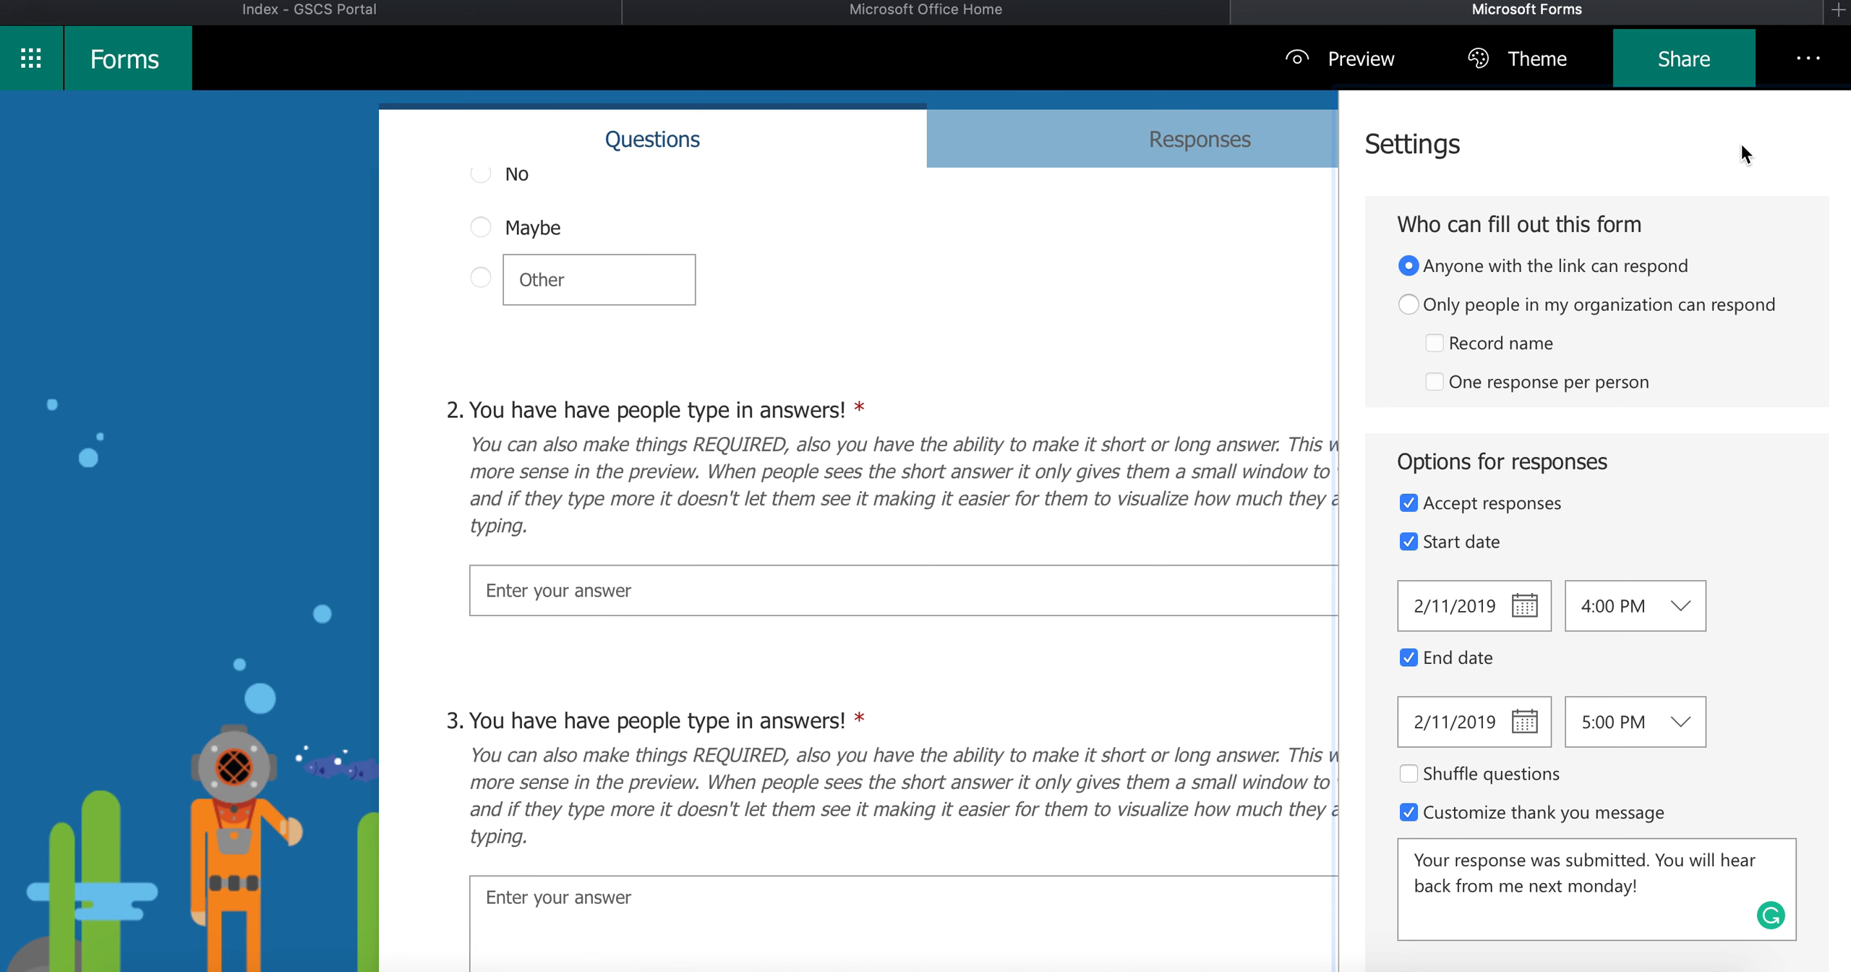
{"action": "scroll", "coordinate": [1805, 391], "scroll_direction": "down", "scroll_amount": 3}
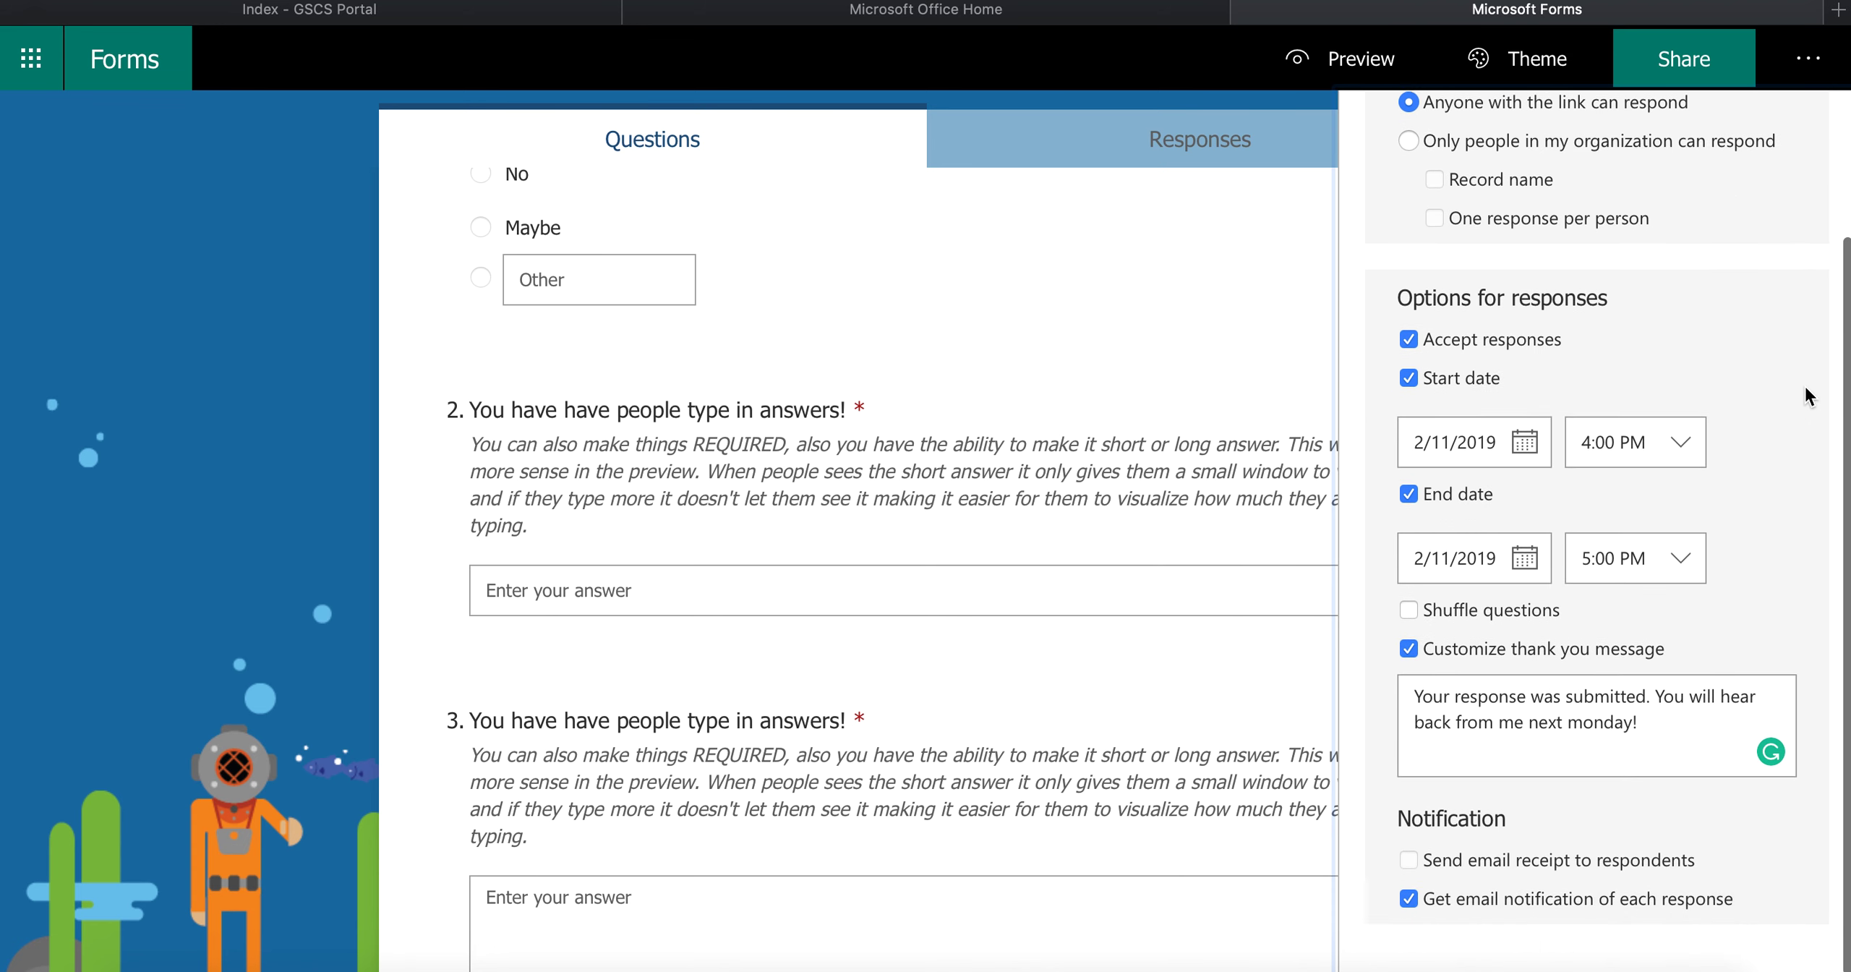
{"action": "scroll", "coordinate": [1750, 290], "scroll_direction": "up", "scroll_amount": 1}
{"action": "left_click", "coordinate": [1808, 58]}
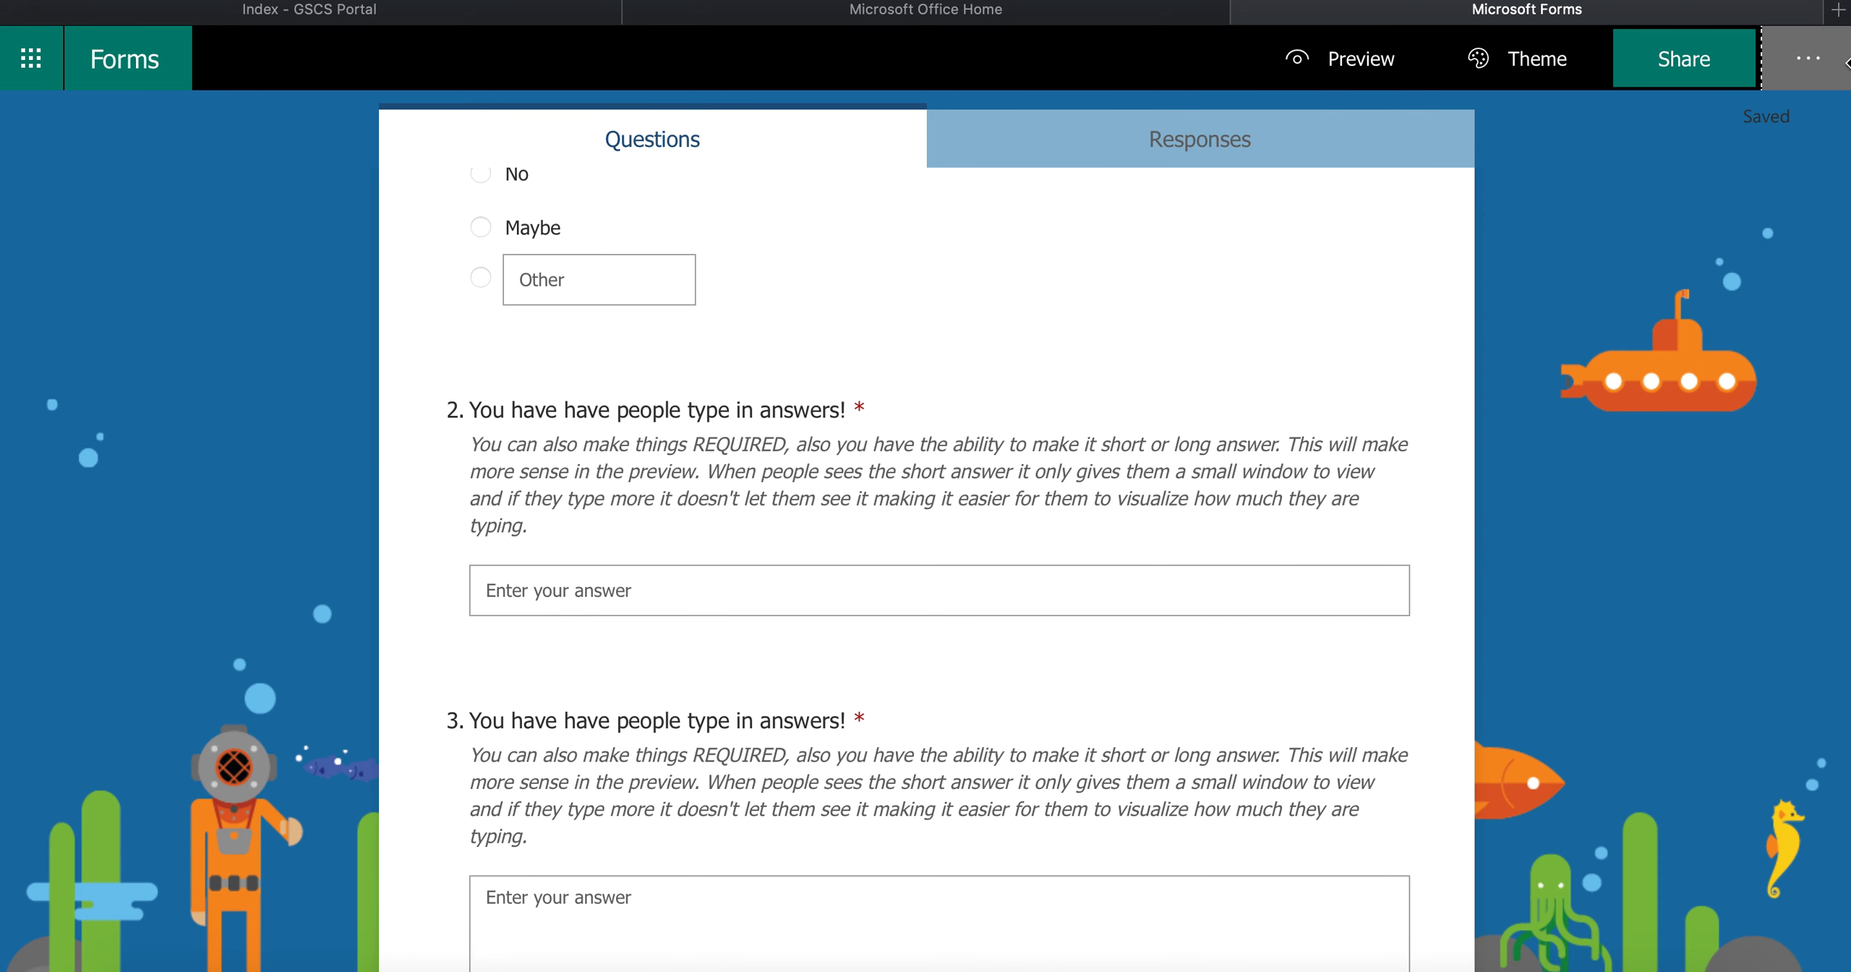
Add the Greater Saskatoon Catholic Schools logo to the form's title from a Bing image search for "GSCS saskatoon".
{"action": "scroll", "coordinate": [1109, 477], "scroll_direction": "up", "scroll_amount": 5}
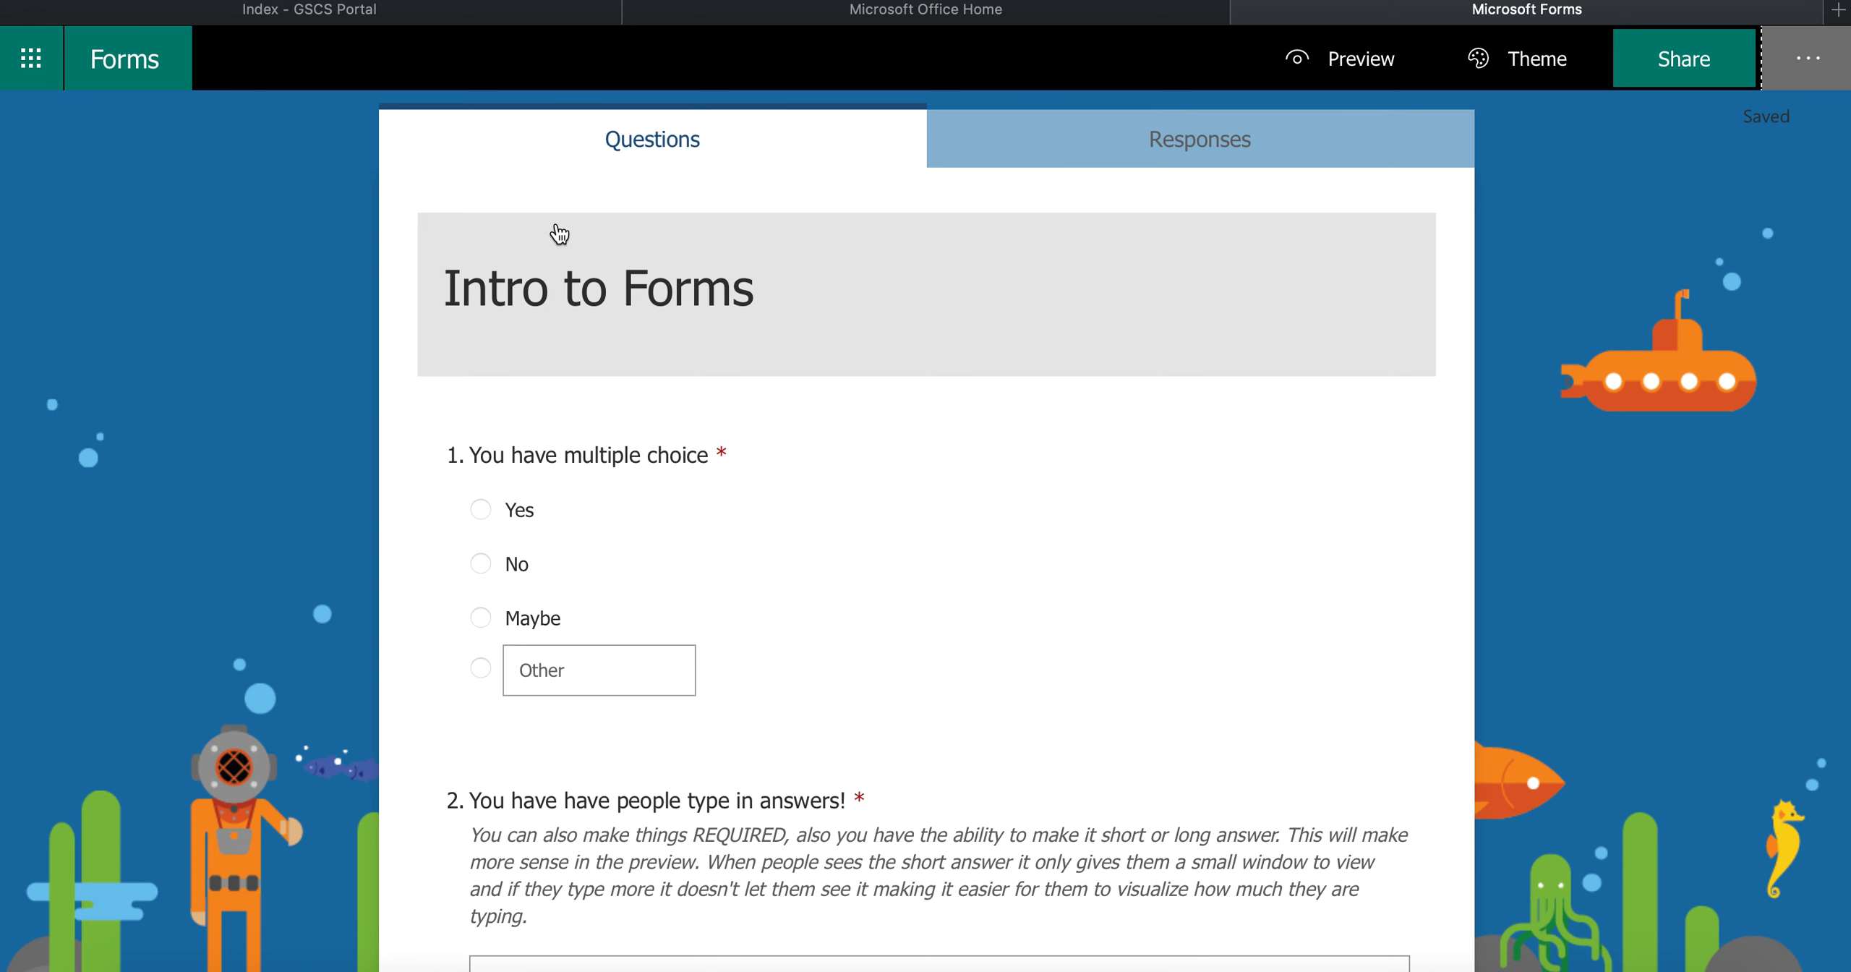
{"action": "left_click", "coordinate": [687, 347]}
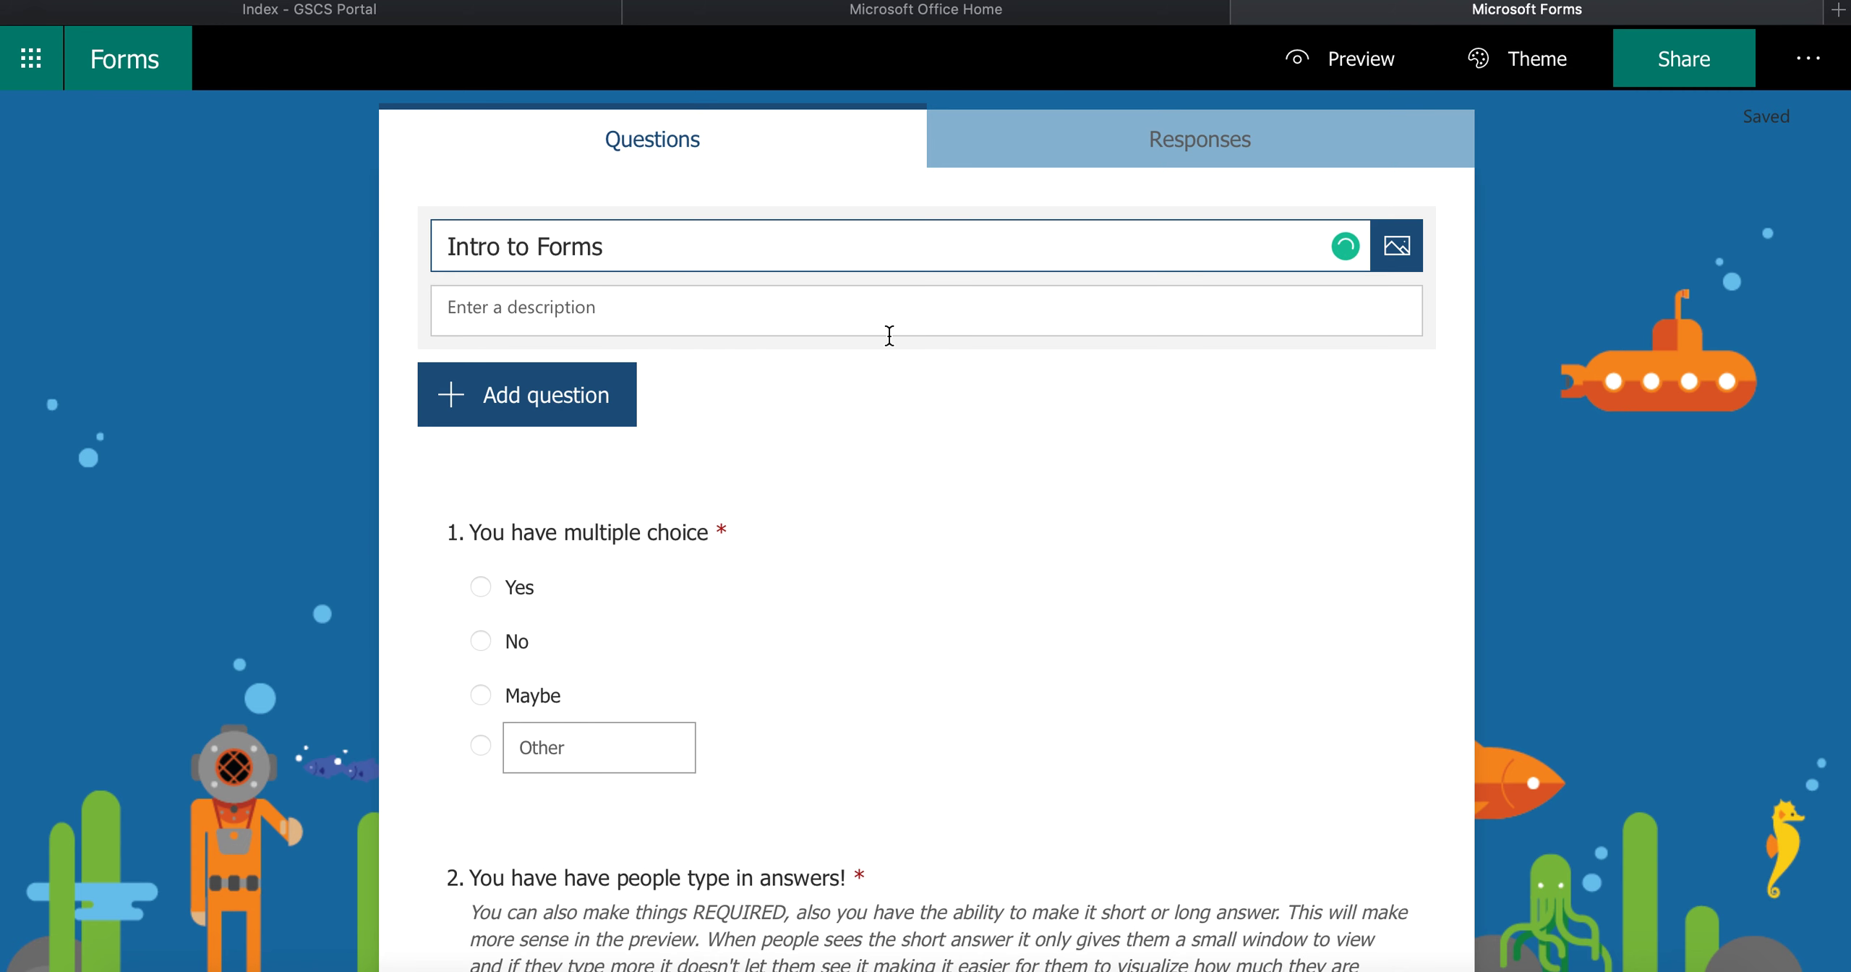
{"action": "left_click", "coordinate": [1401, 262]}
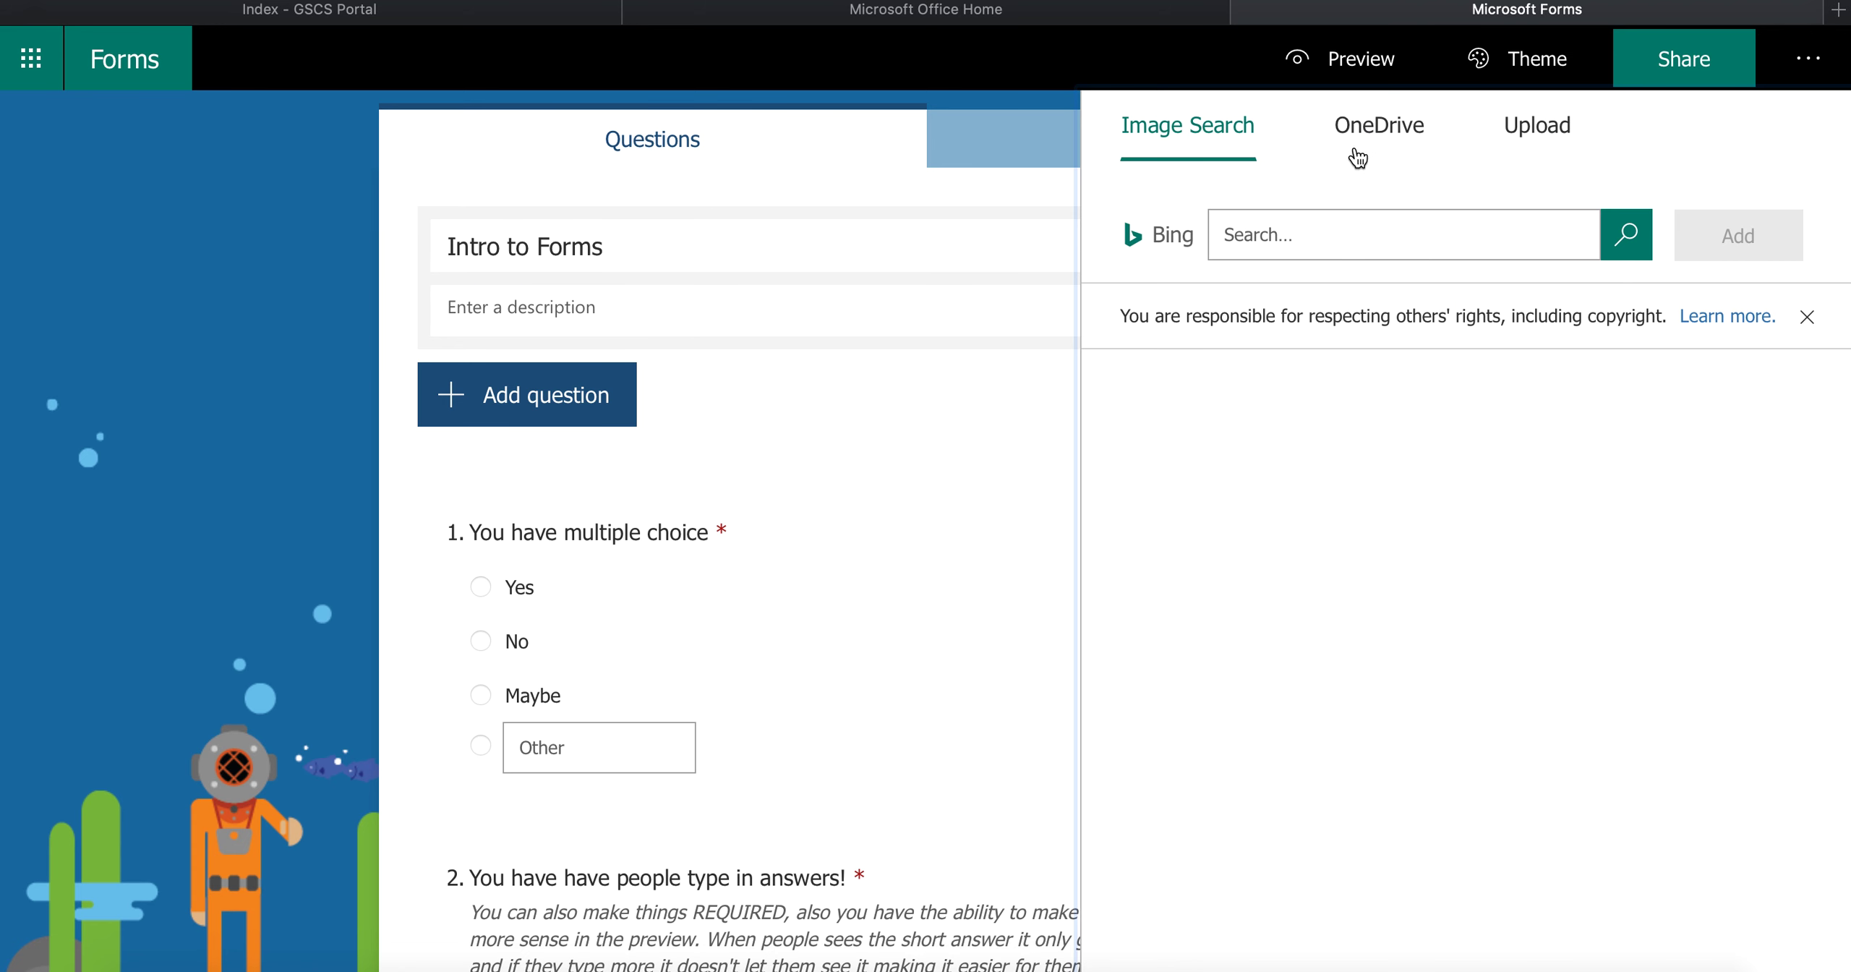
{"action": "left_click", "coordinate": [1314, 253]}
{"action": "type", "text": "G"}
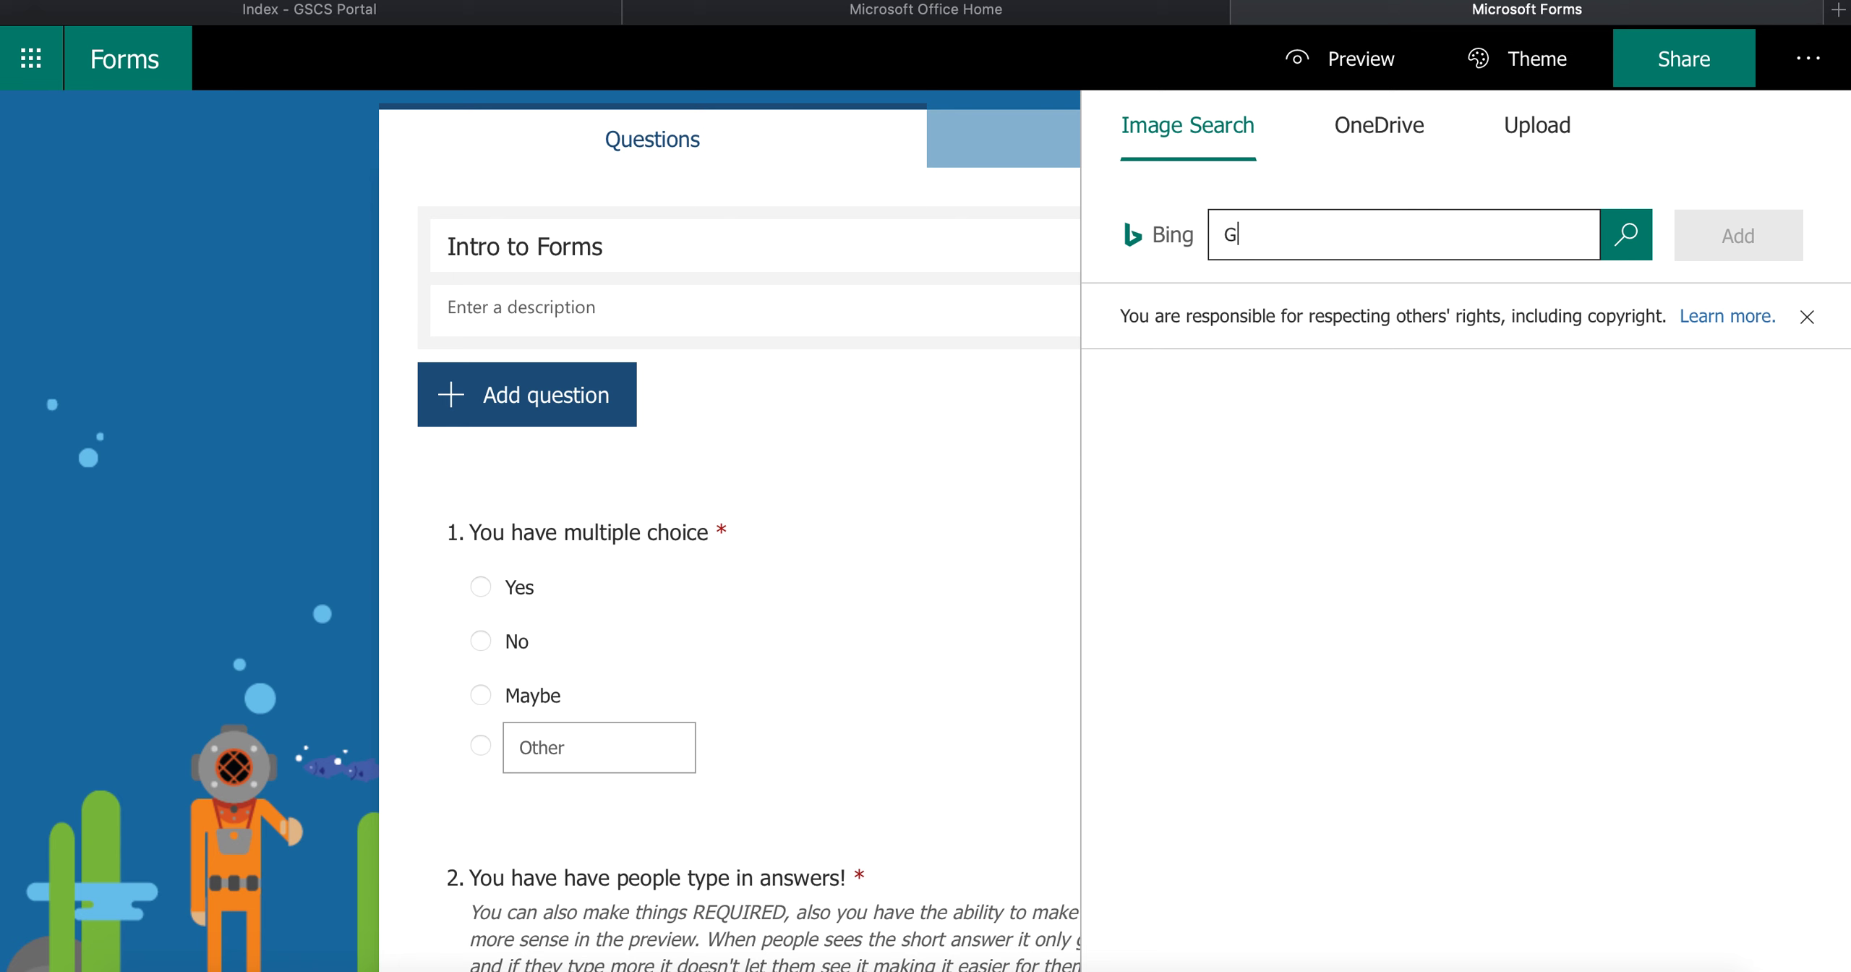
{"action": "type", "text": "SCS saskatoon"}
{"action": "key", "text": "Return"}
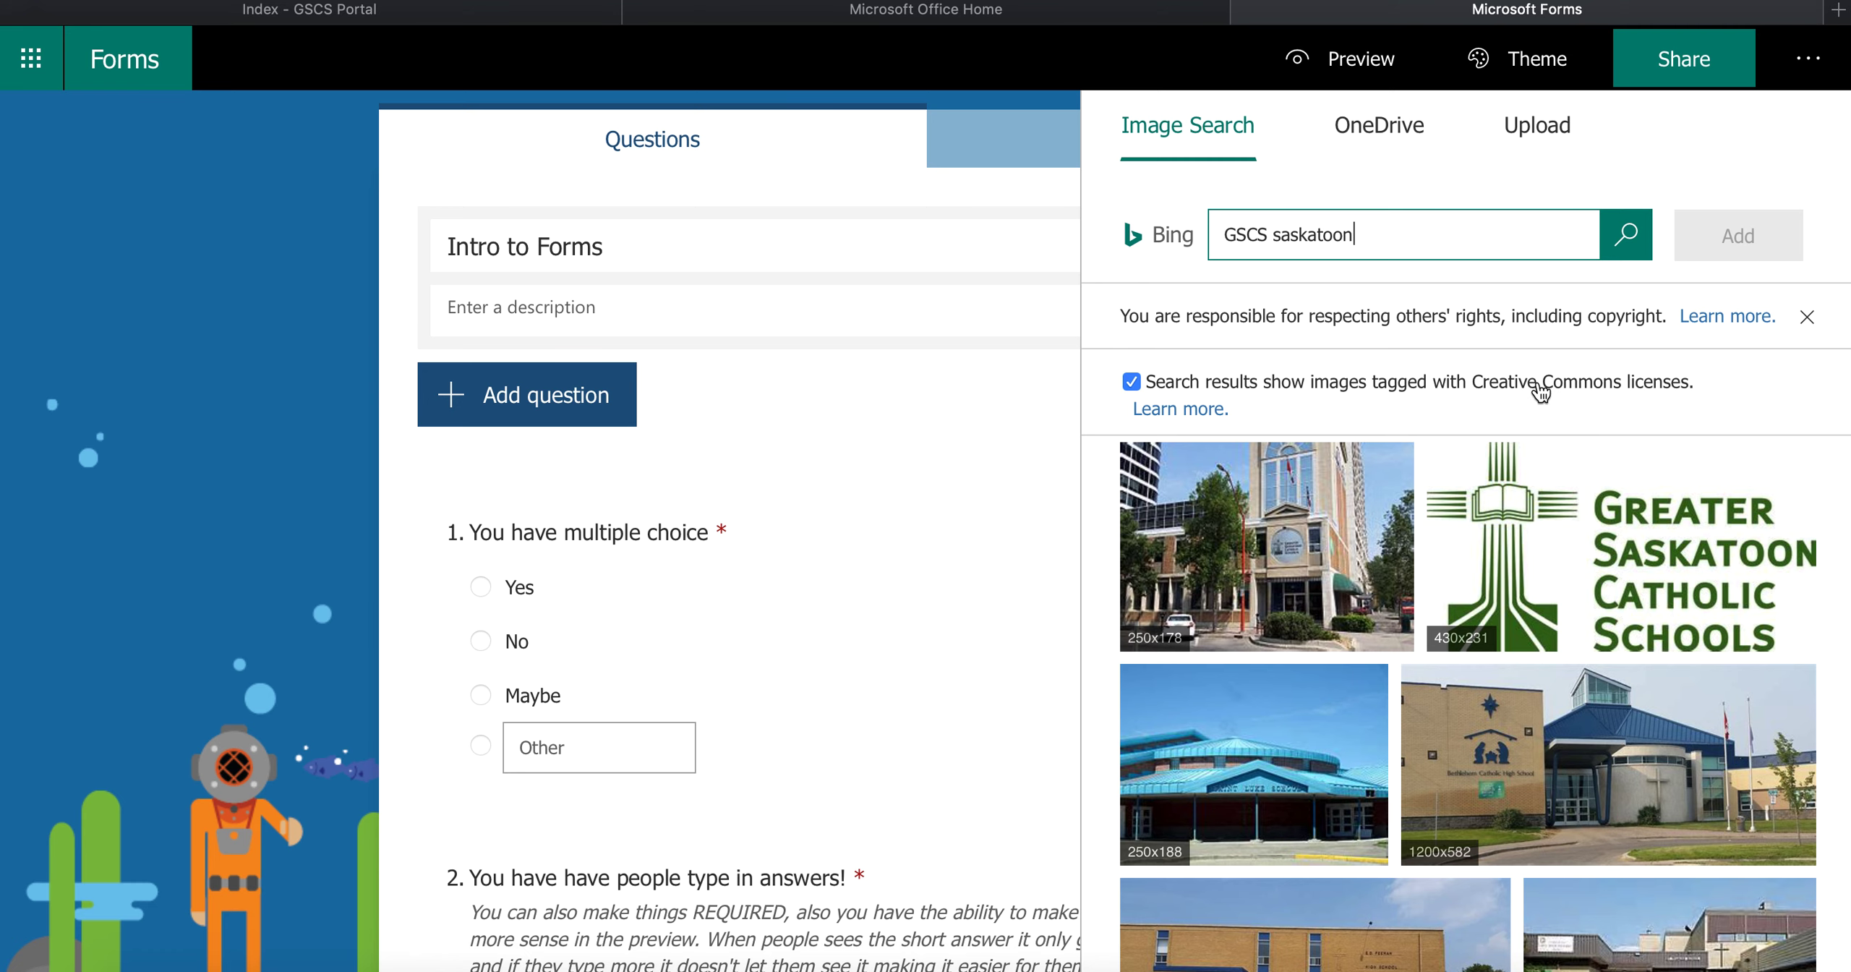
{"action": "left_click", "coordinate": [1553, 546]}
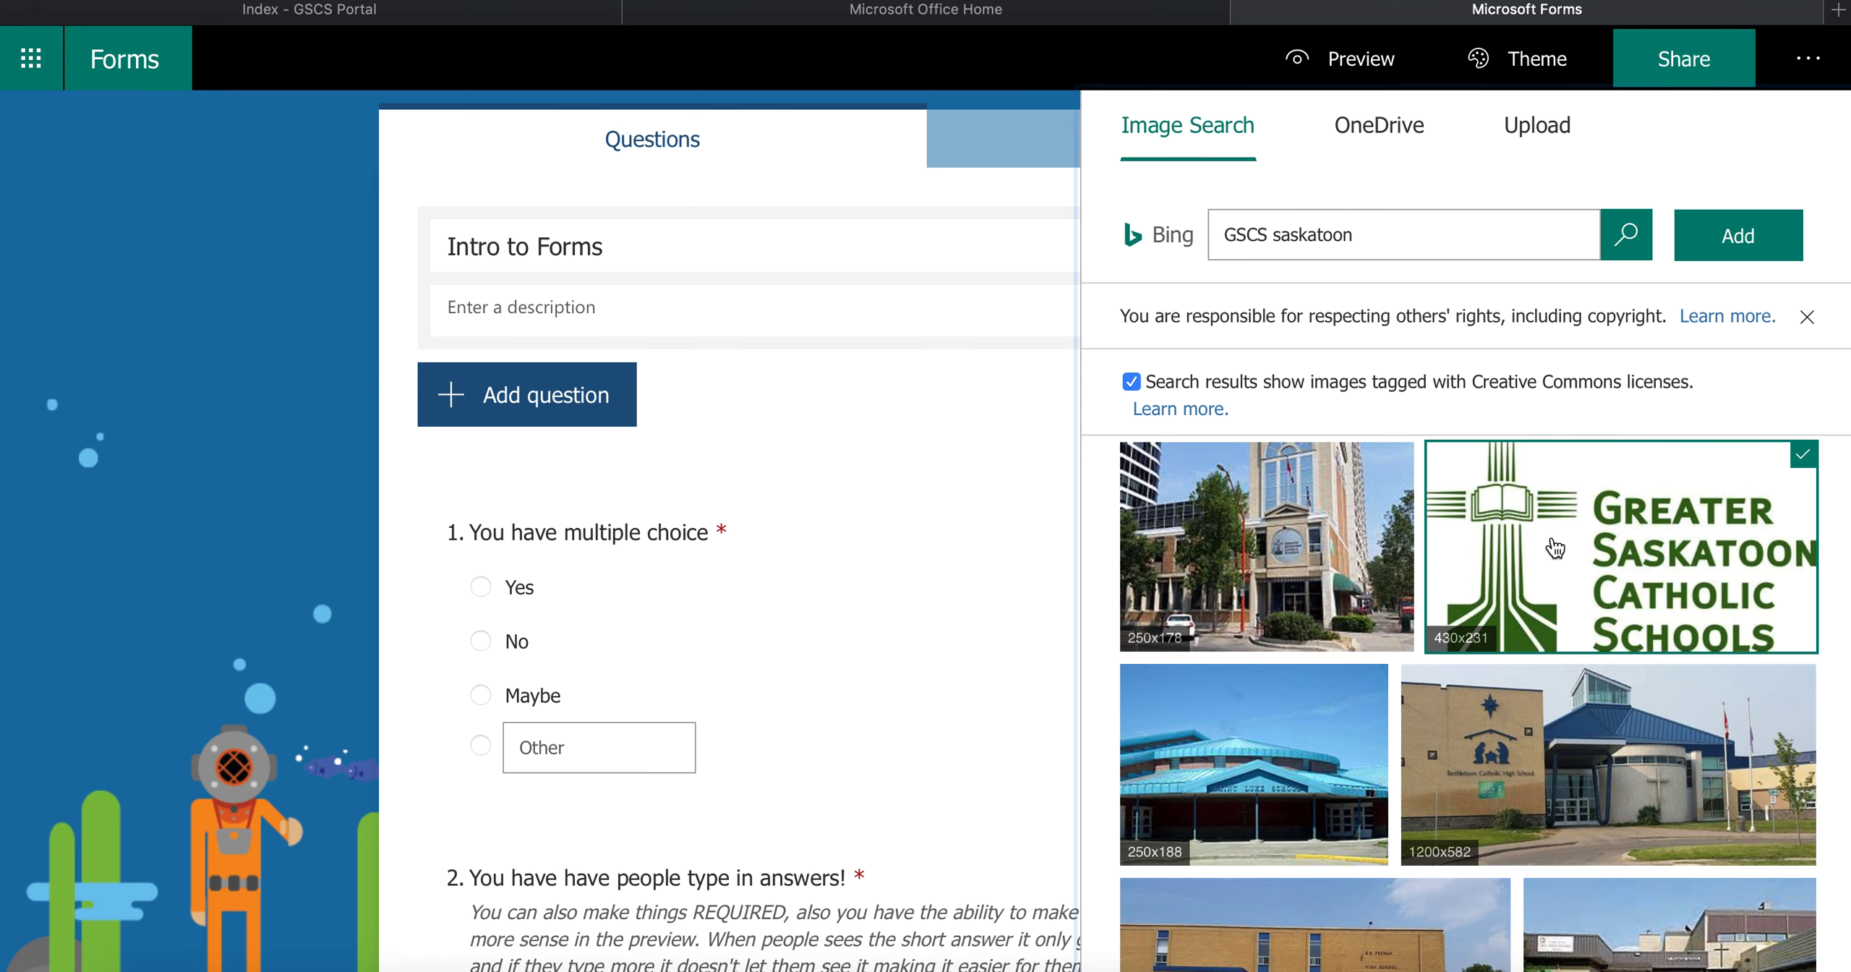
{"action": "left_click", "coordinate": [1748, 255]}
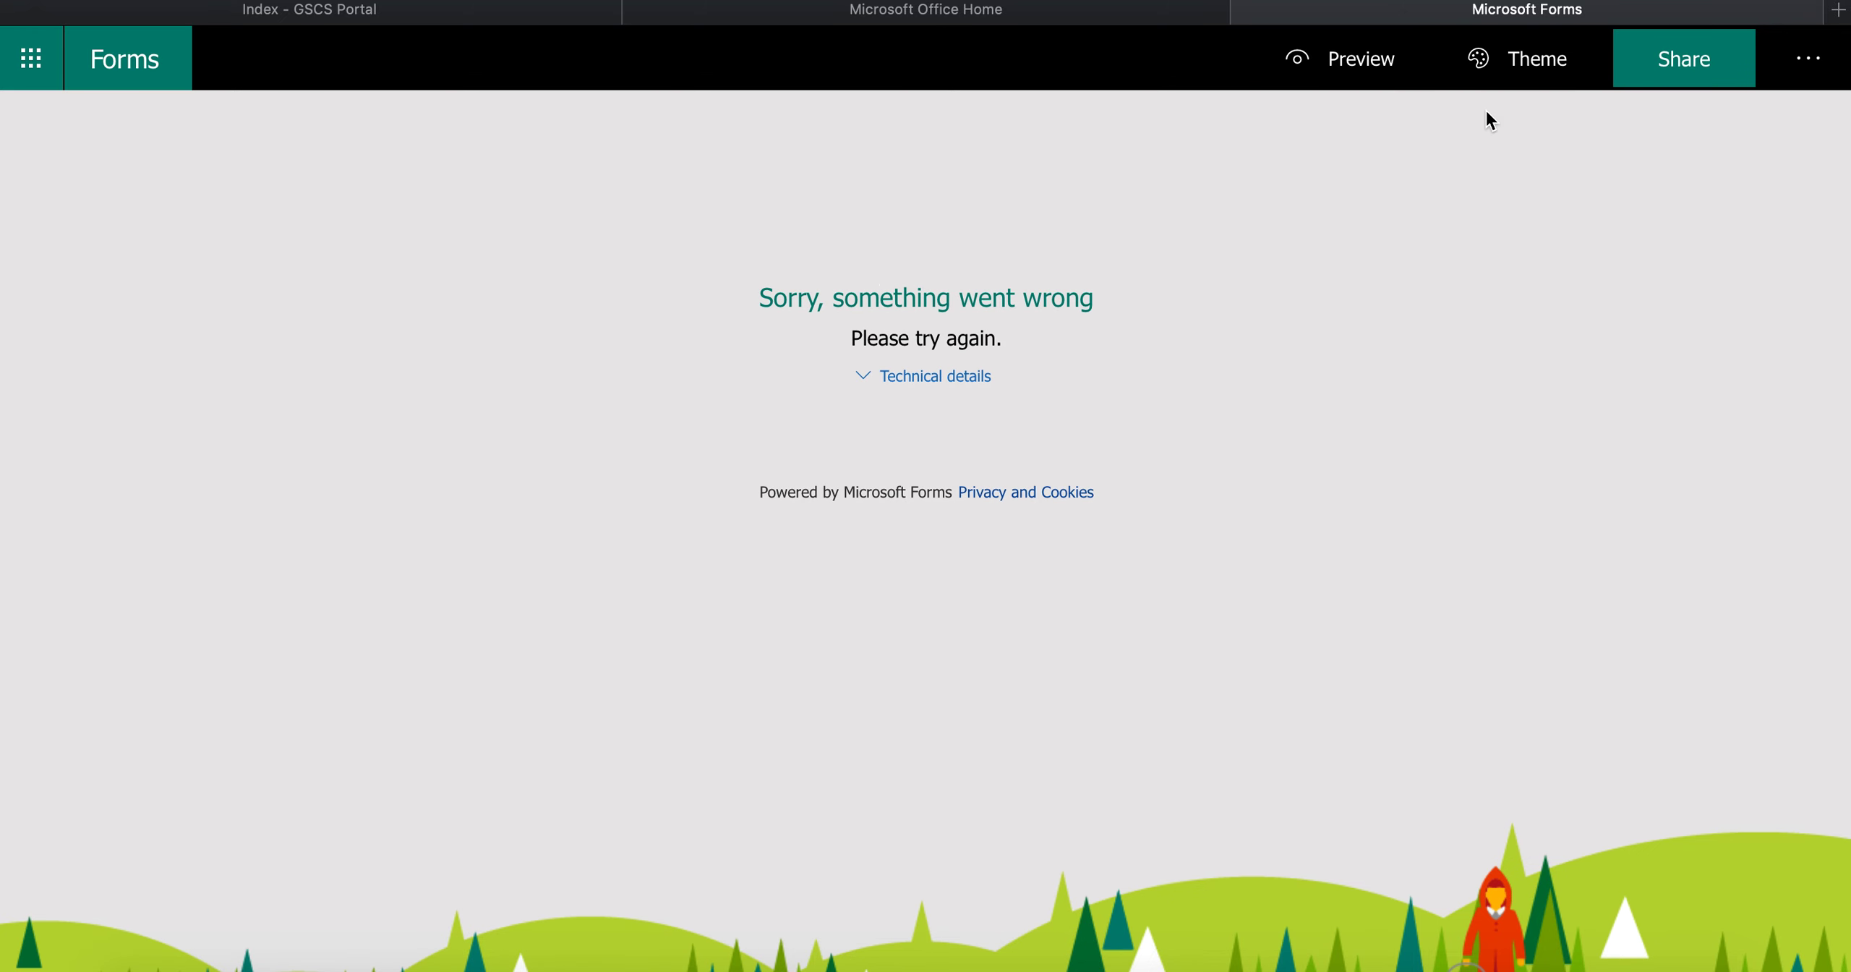
Go back to the forms list from the error page and reopen the Intro to Forms form.
{"action": "left_click", "coordinate": [922, 376]}
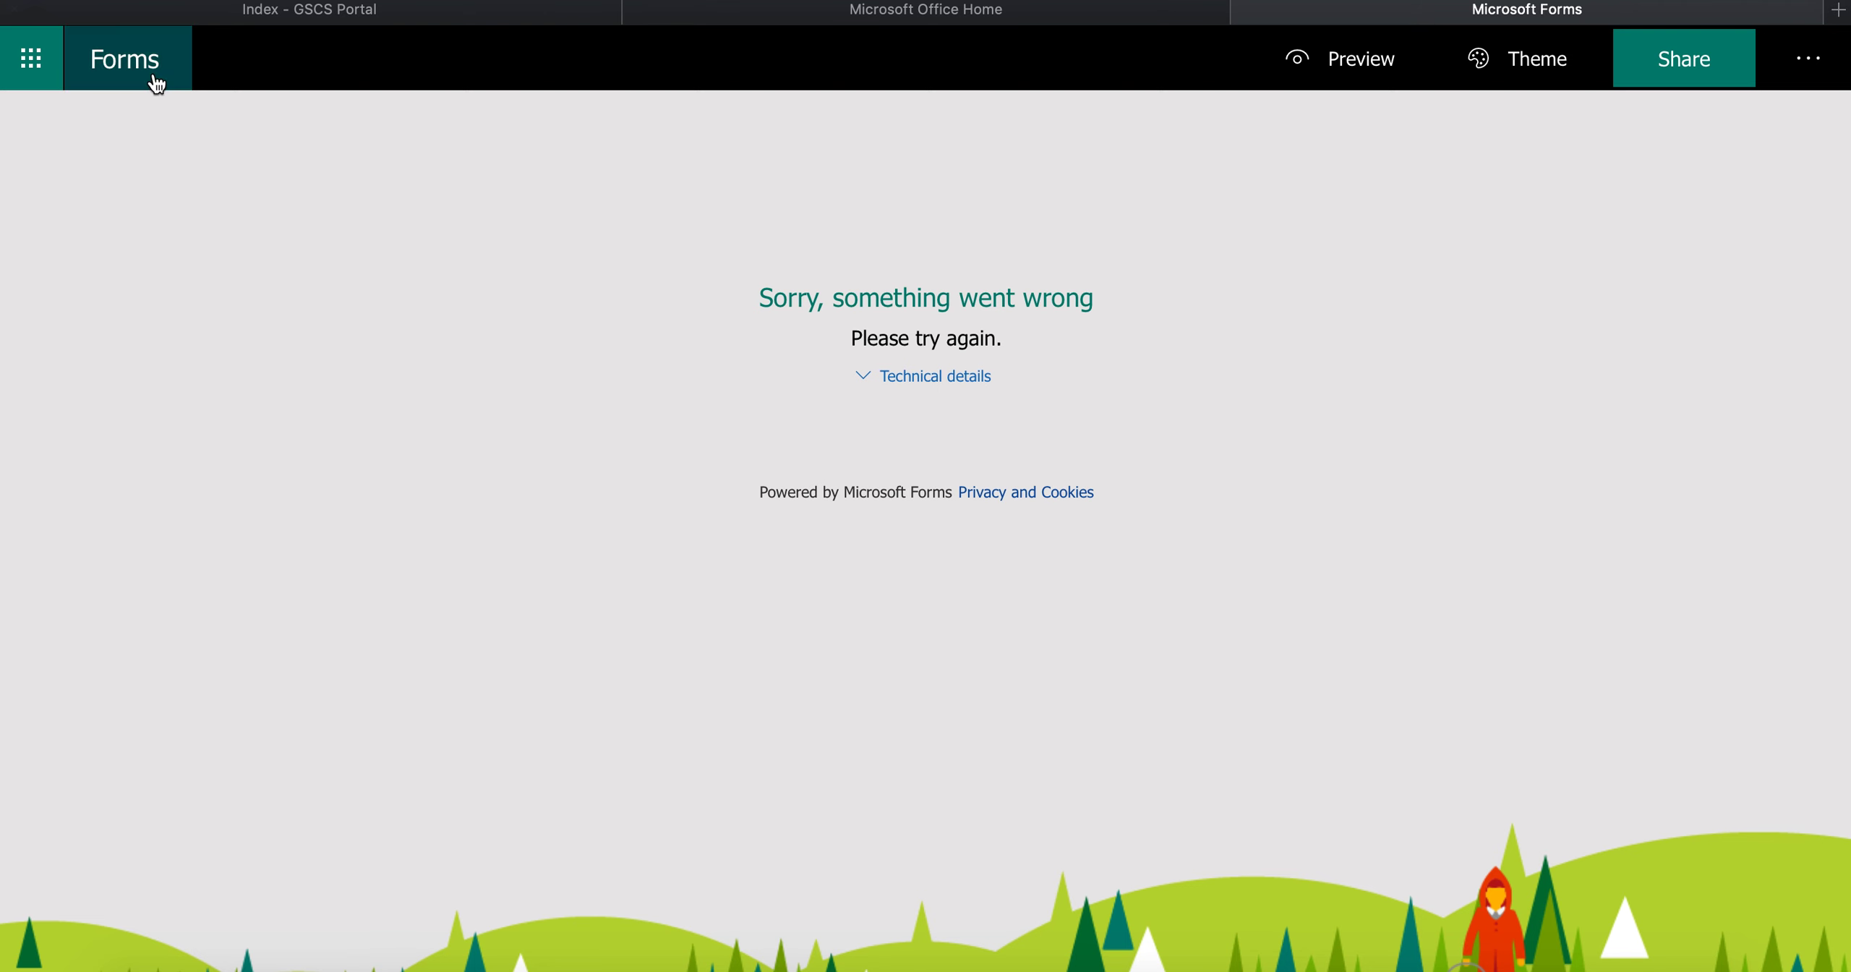
{"action": "left_click", "coordinate": [124, 73]}
{"action": "left_click", "coordinate": [604, 305]}
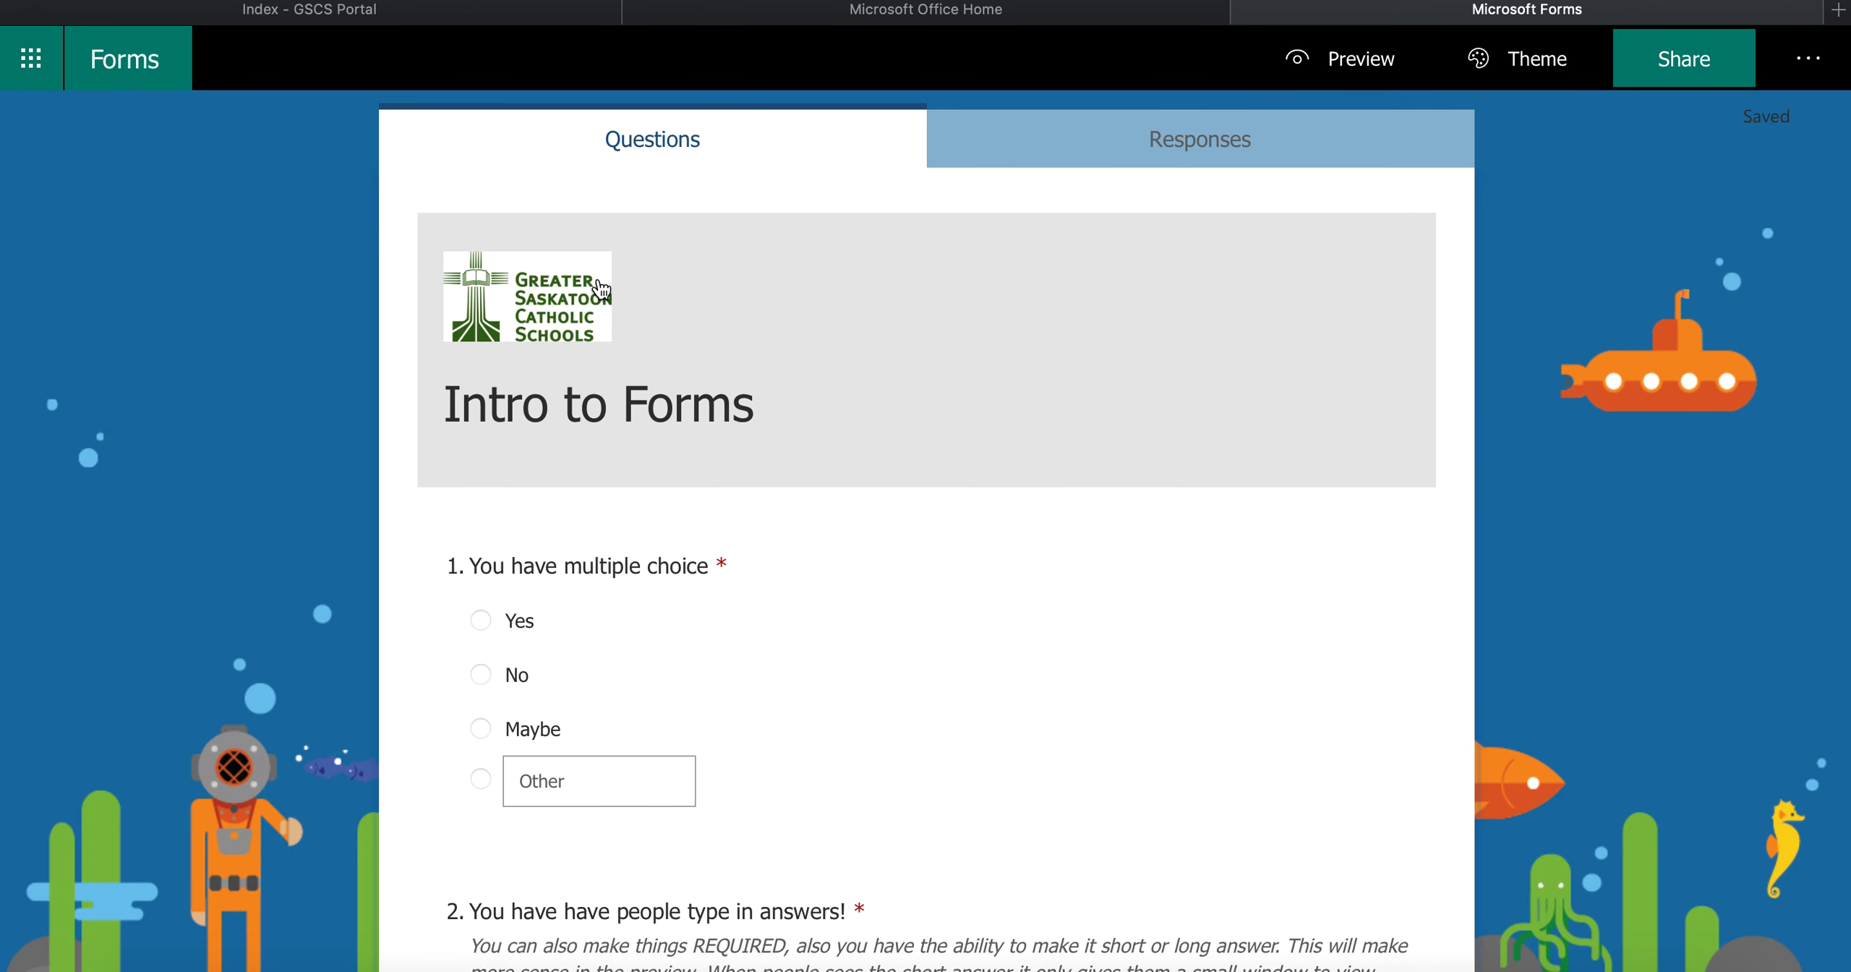
Add the description "Please complete by tomorrow" beneath the Intro to Forms title.
{"action": "left_click", "coordinate": [615, 394]}
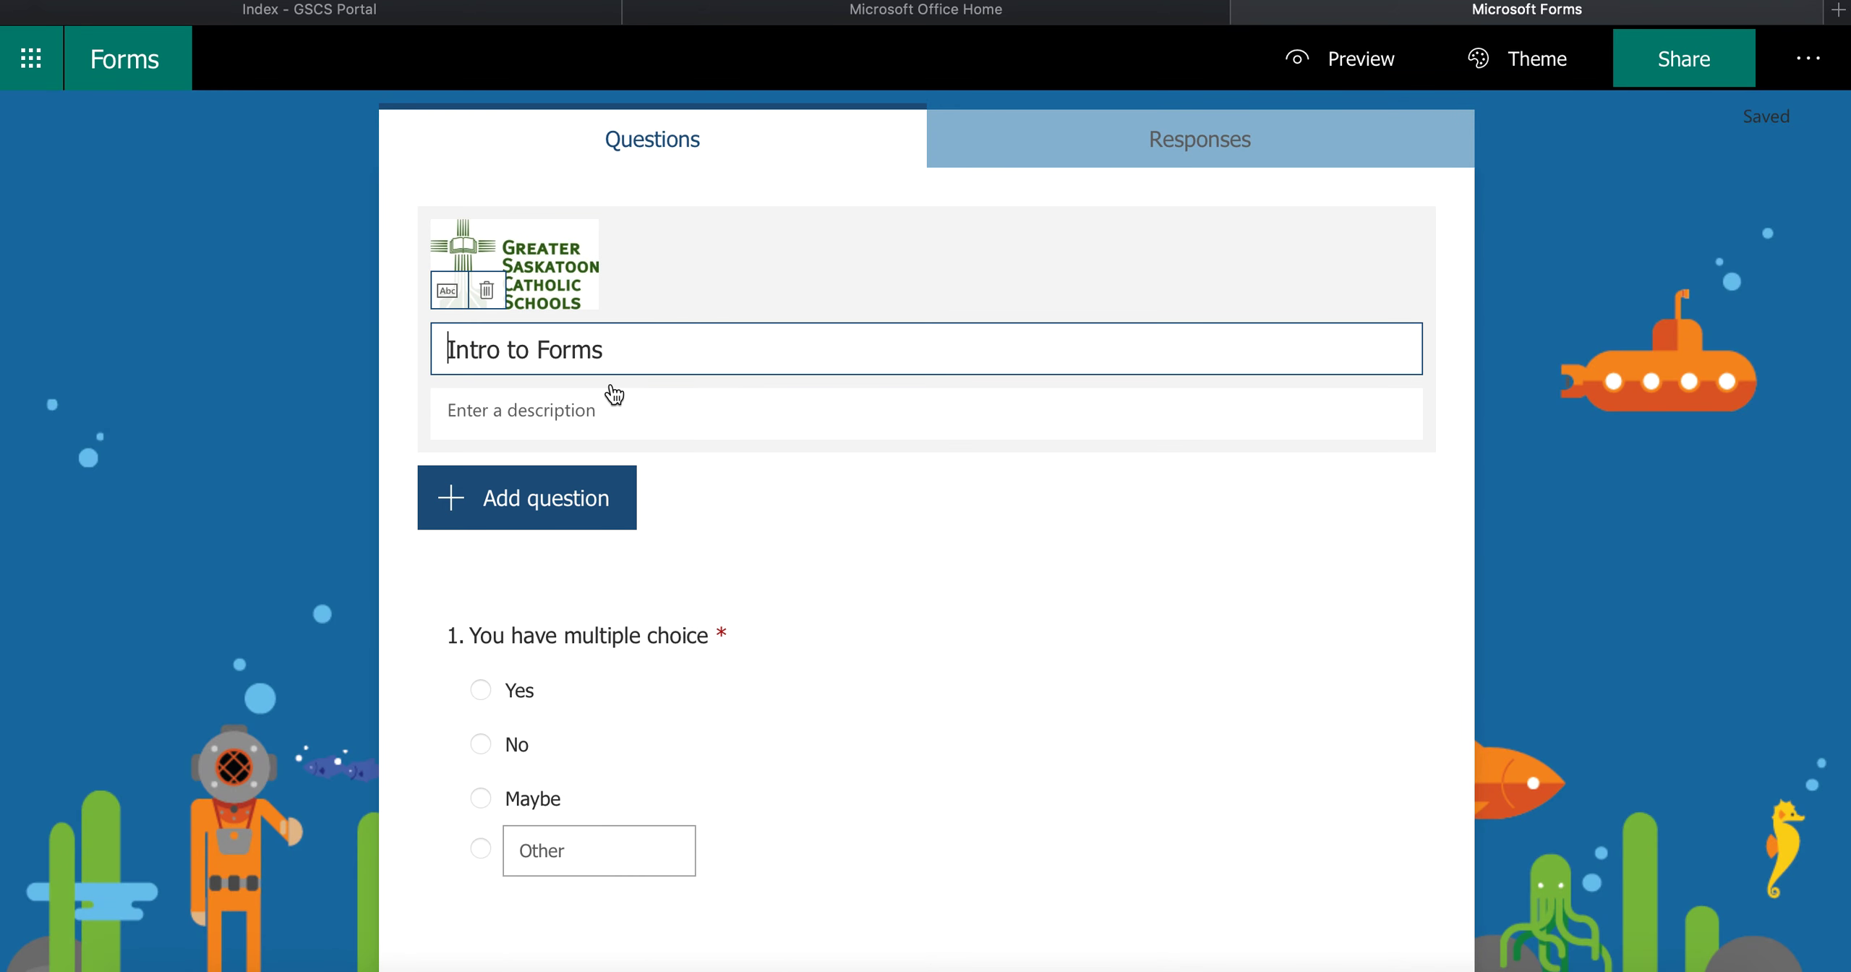
{"action": "left_click", "coordinate": [565, 410]}
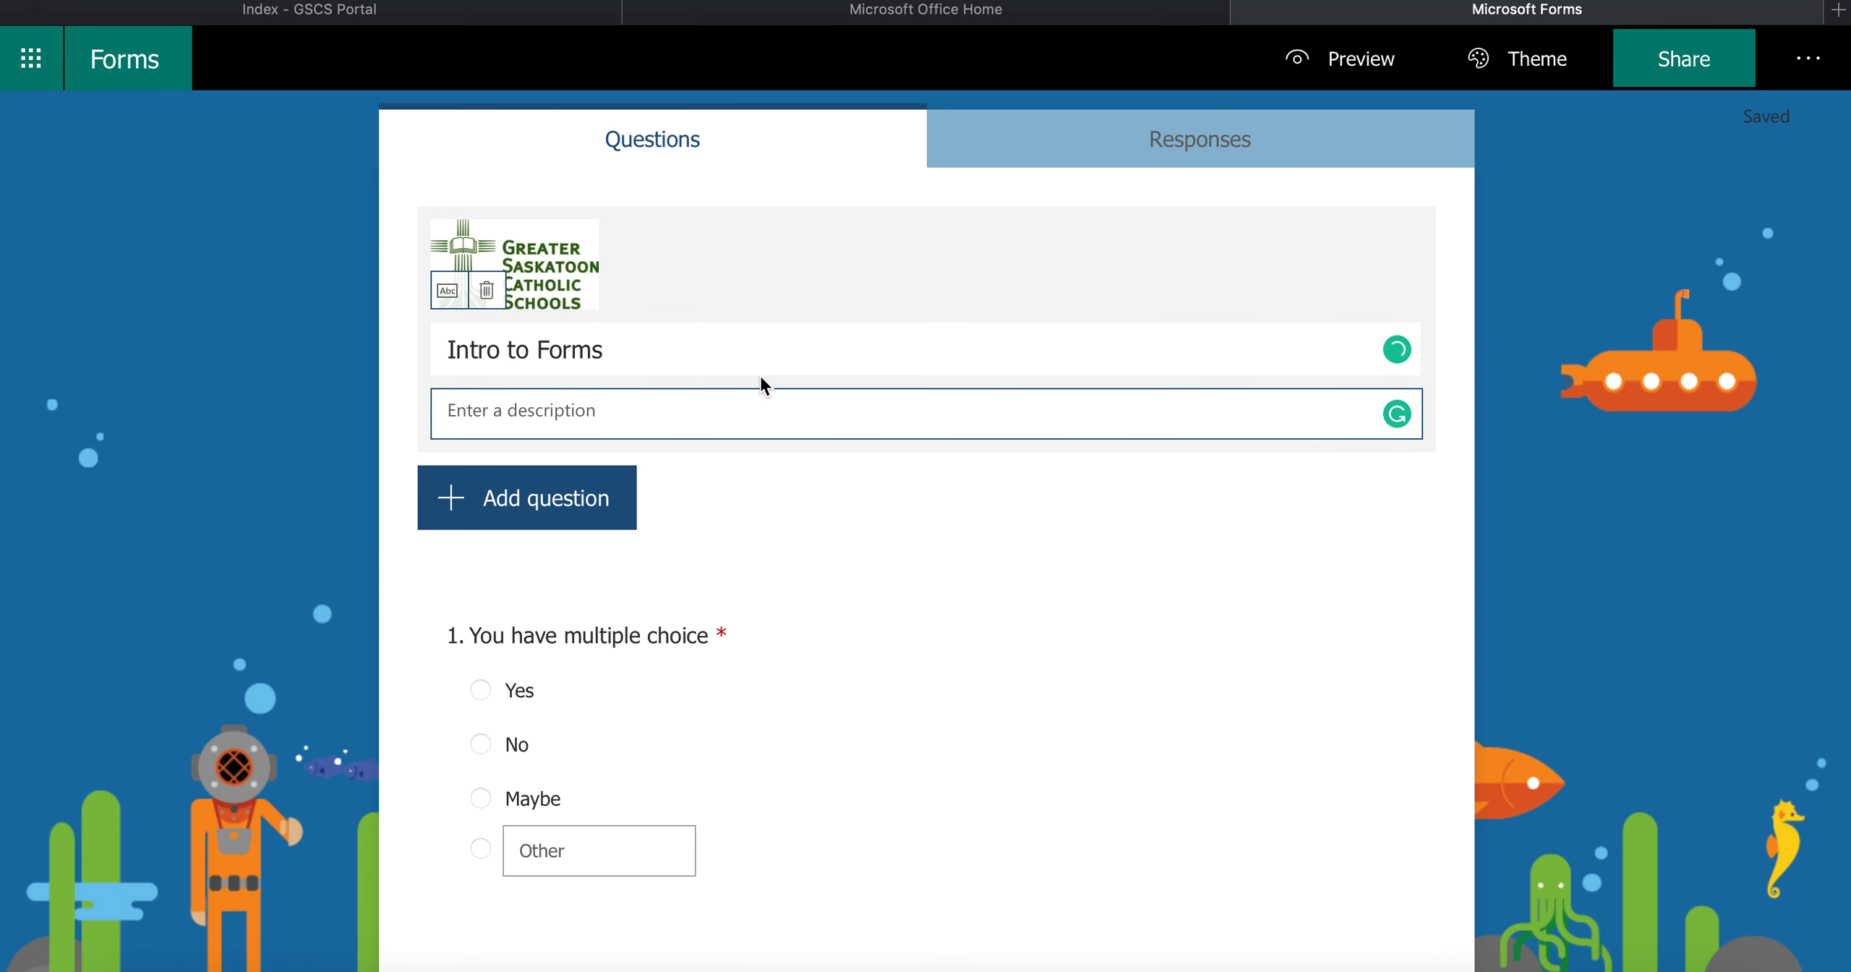
{"action": "type", "text": "Please complete y"}
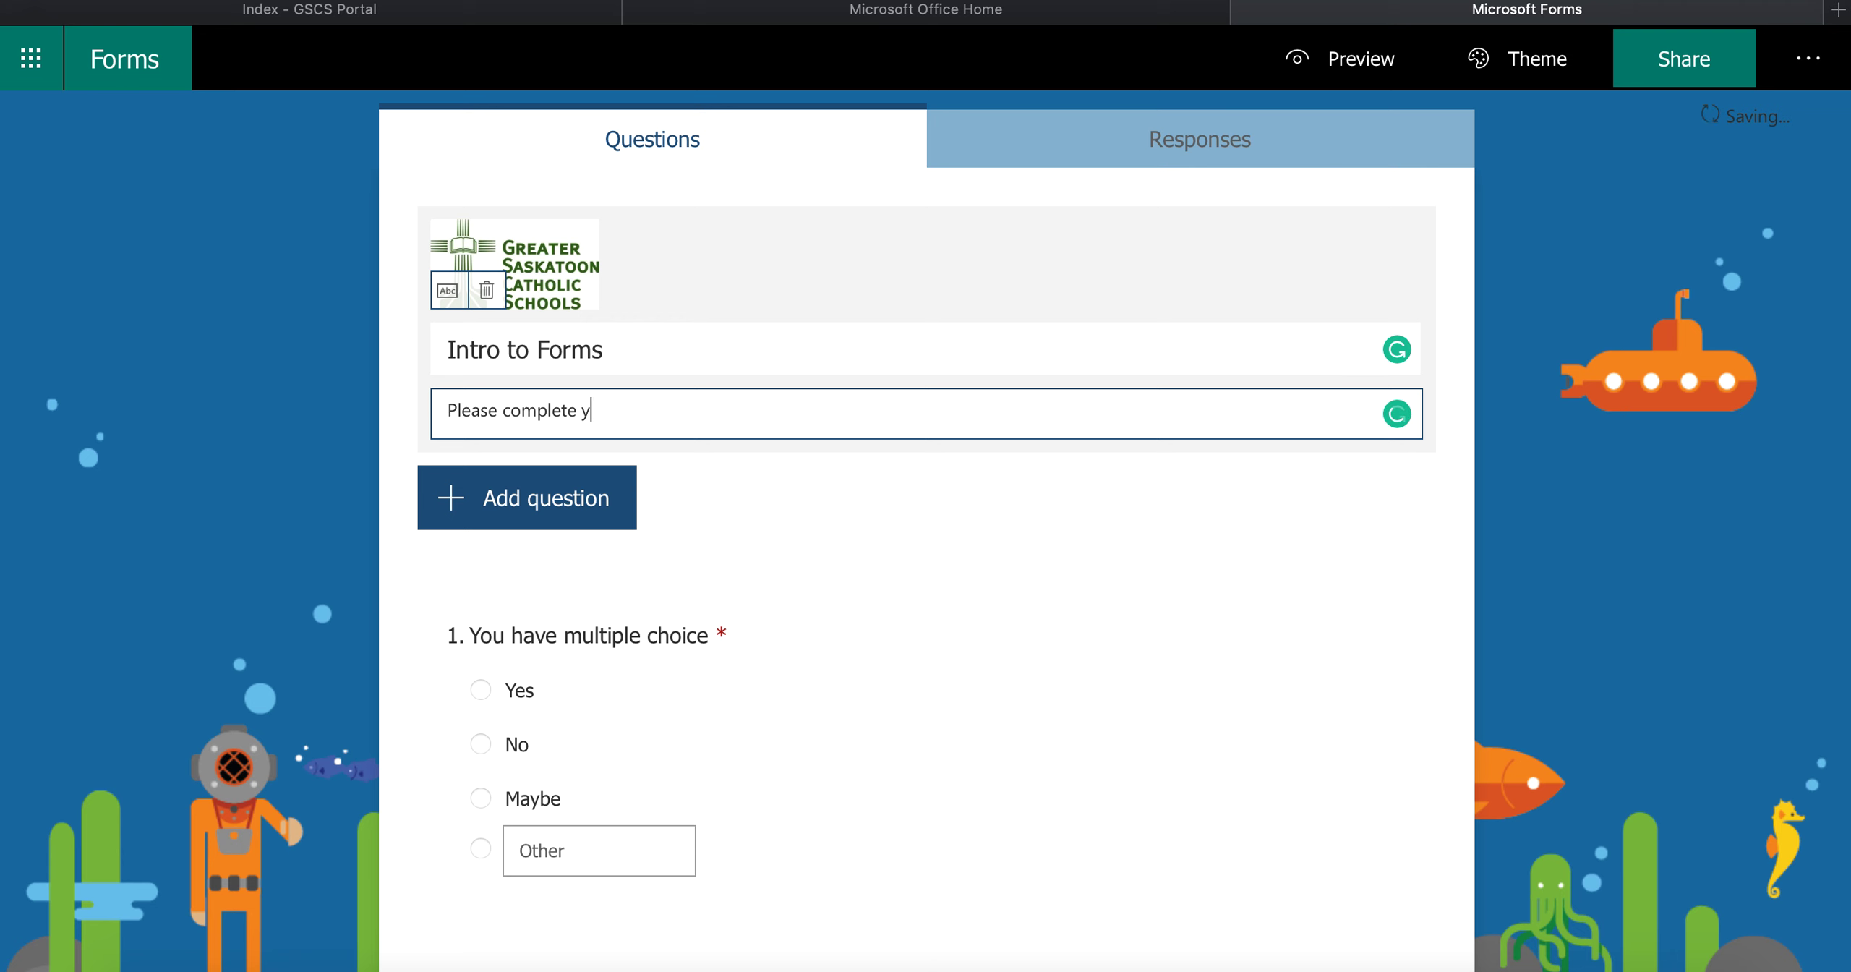
{"action": "key", "text": "BackSpace"}
{"action": "type", "text": "by tomorrow"}
Preview the form's header with its logo and description, return to editing and look through the questions.
{"action": "left_click", "coordinate": [1366, 55]}
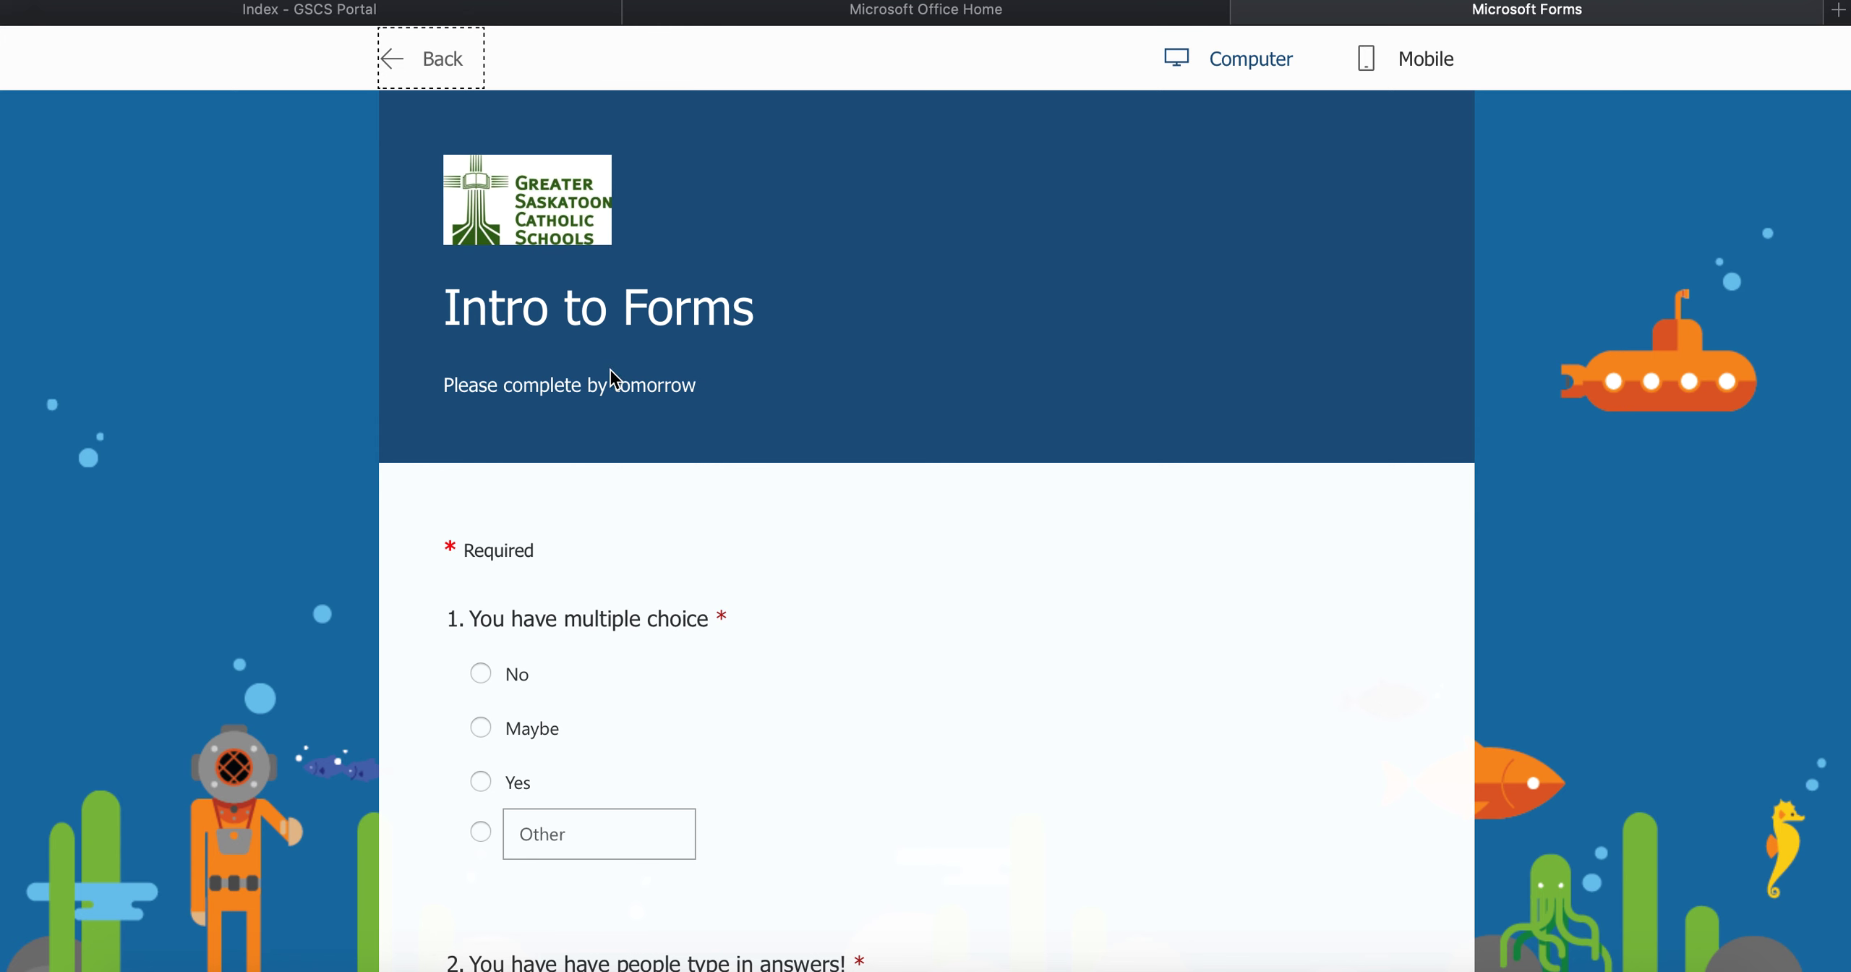
{"action": "left_click", "coordinate": [454, 40]}
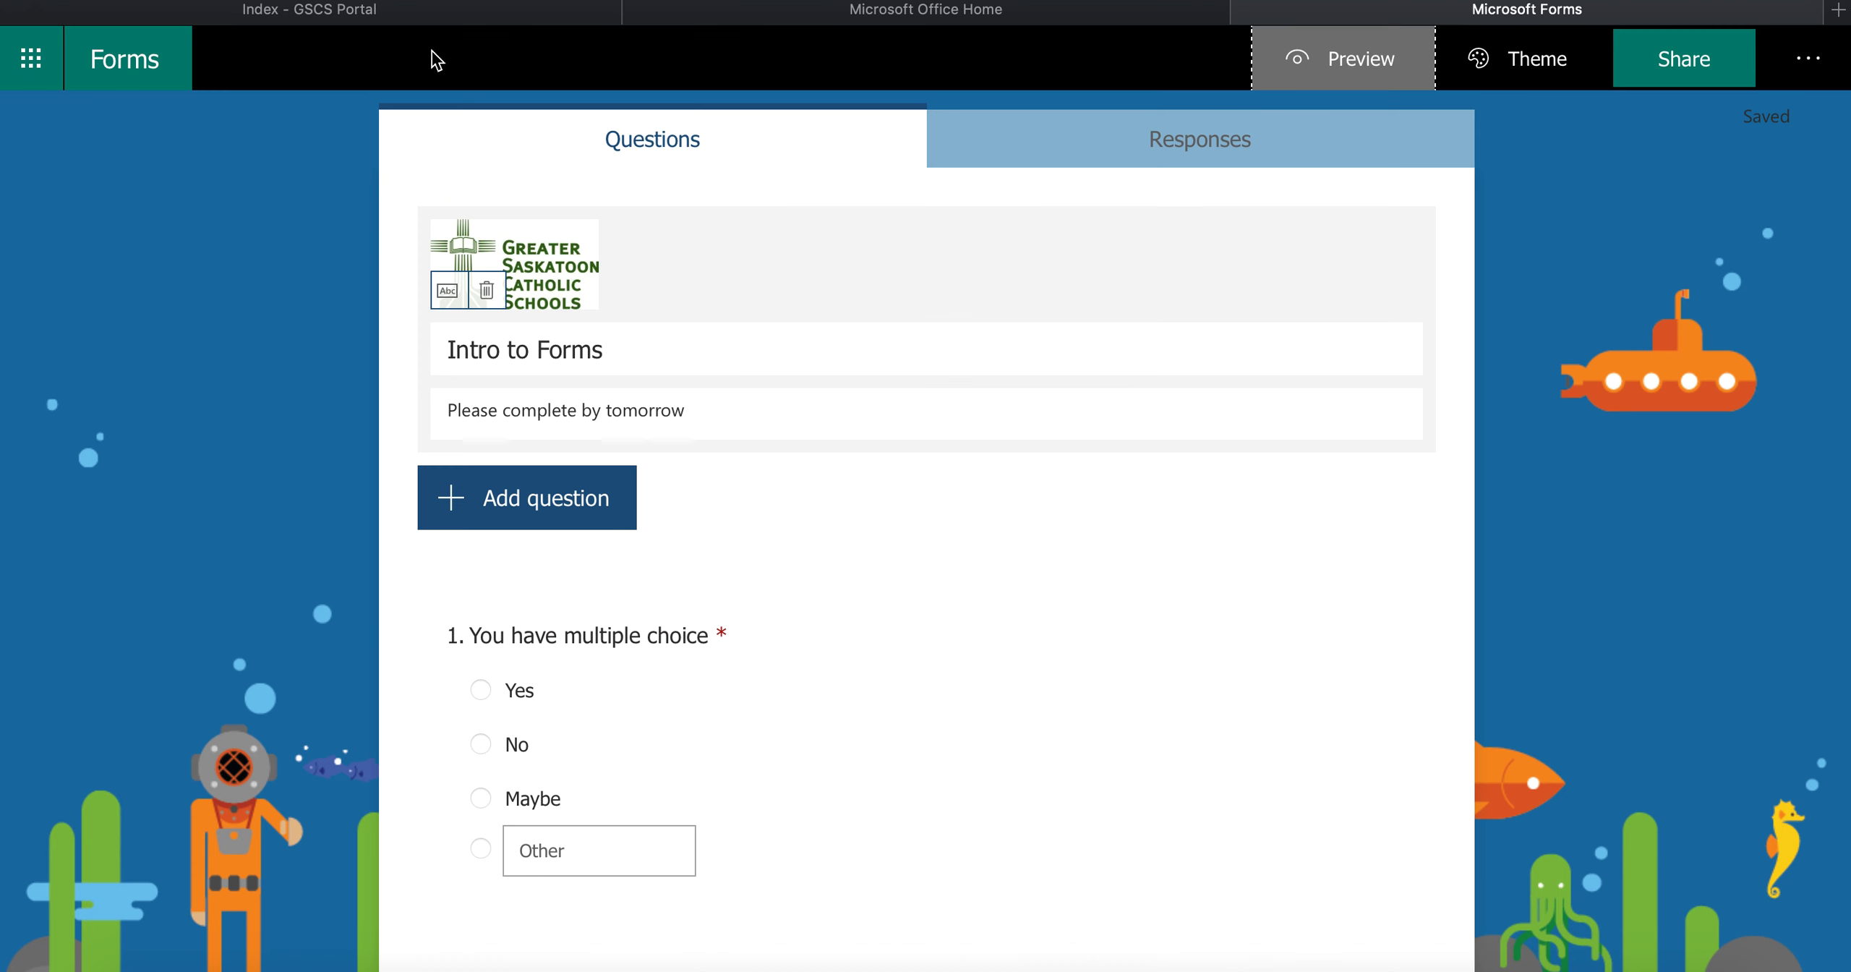
{"action": "scroll", "coordinate": [639, 758], "scroll_direction": "down", "scroll_amount": 15}
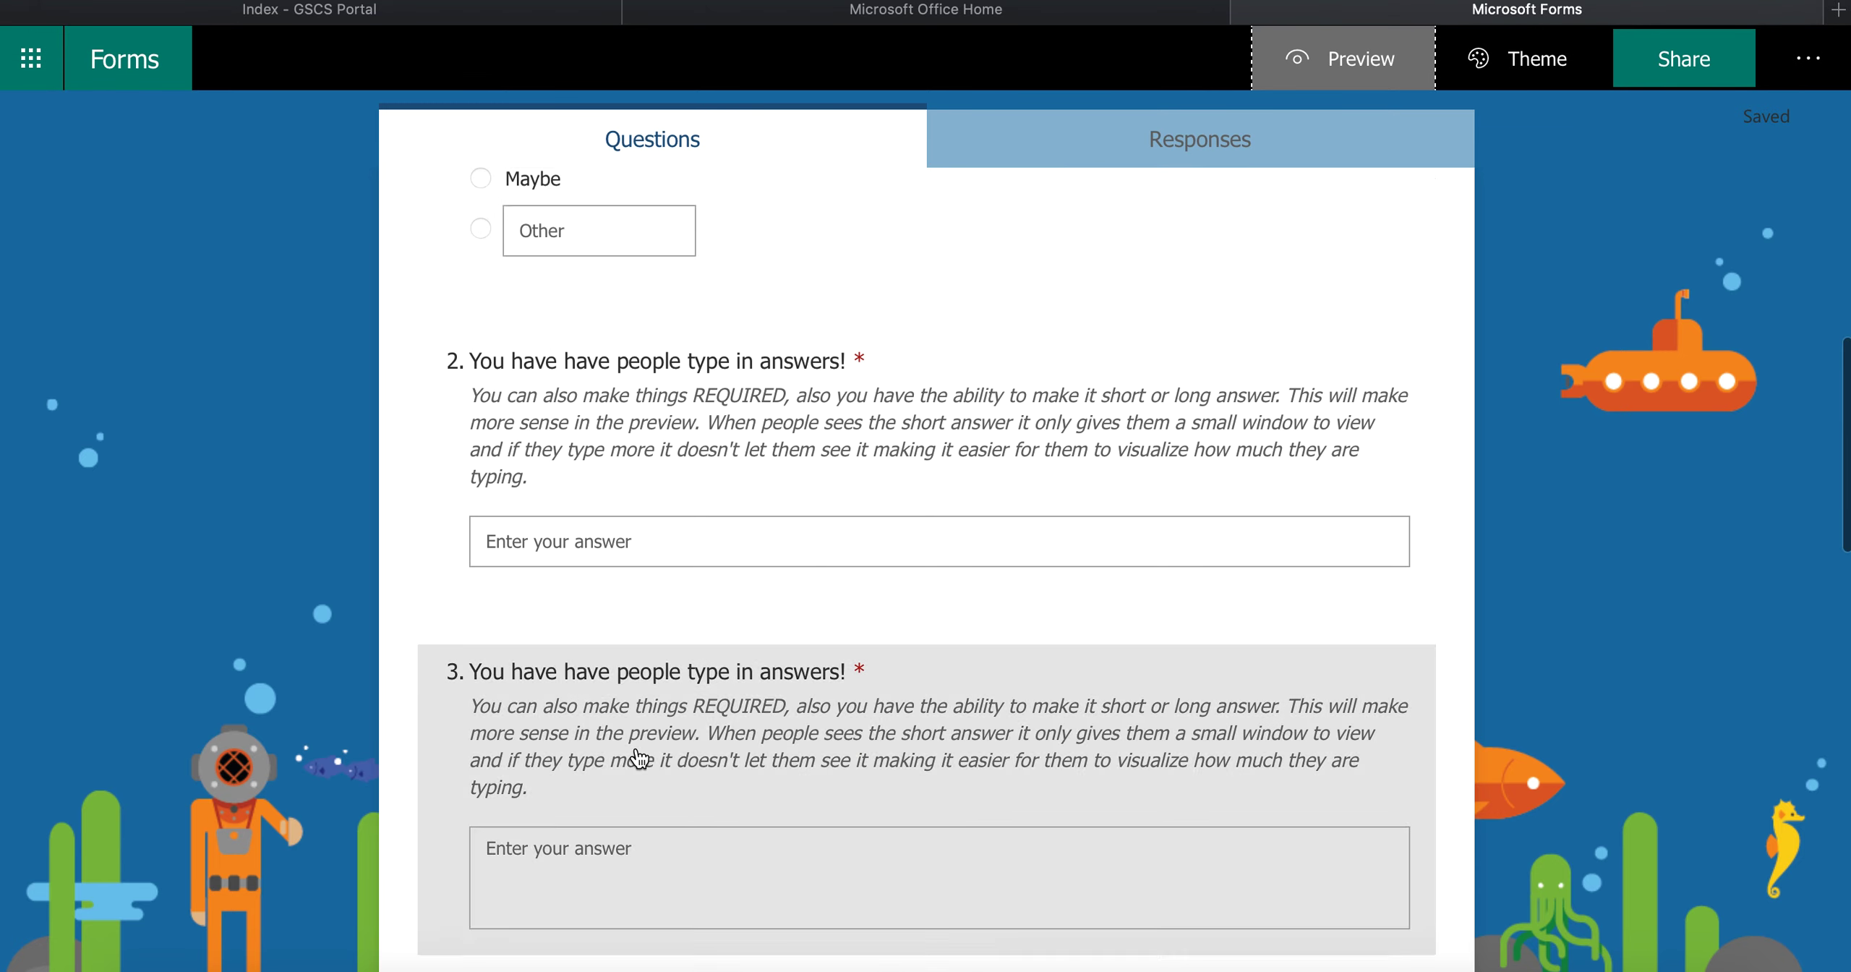
{"action": "scroll", "coordinate": [639, 758], "scroll_direction": "up", "scroll_amount": 15}
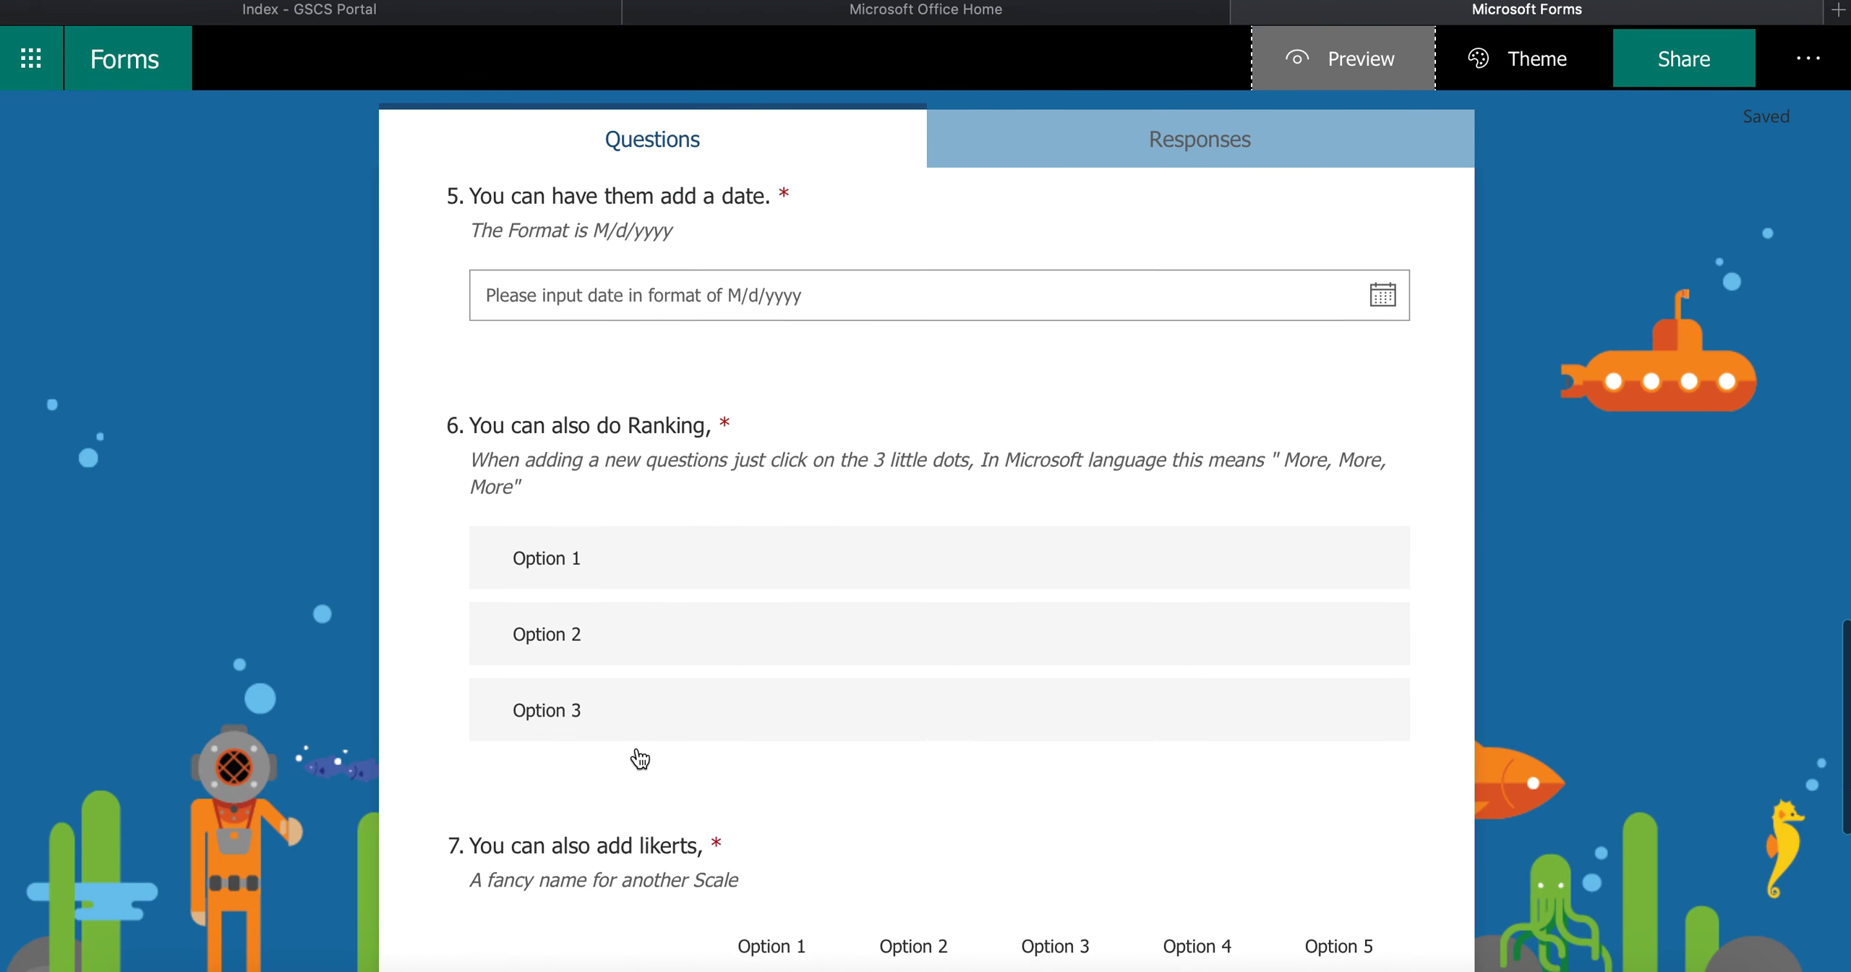
{"action": "scroll", "coordinate": [643, 681], "scroll_direction": "down", "scroll_amount": 1}
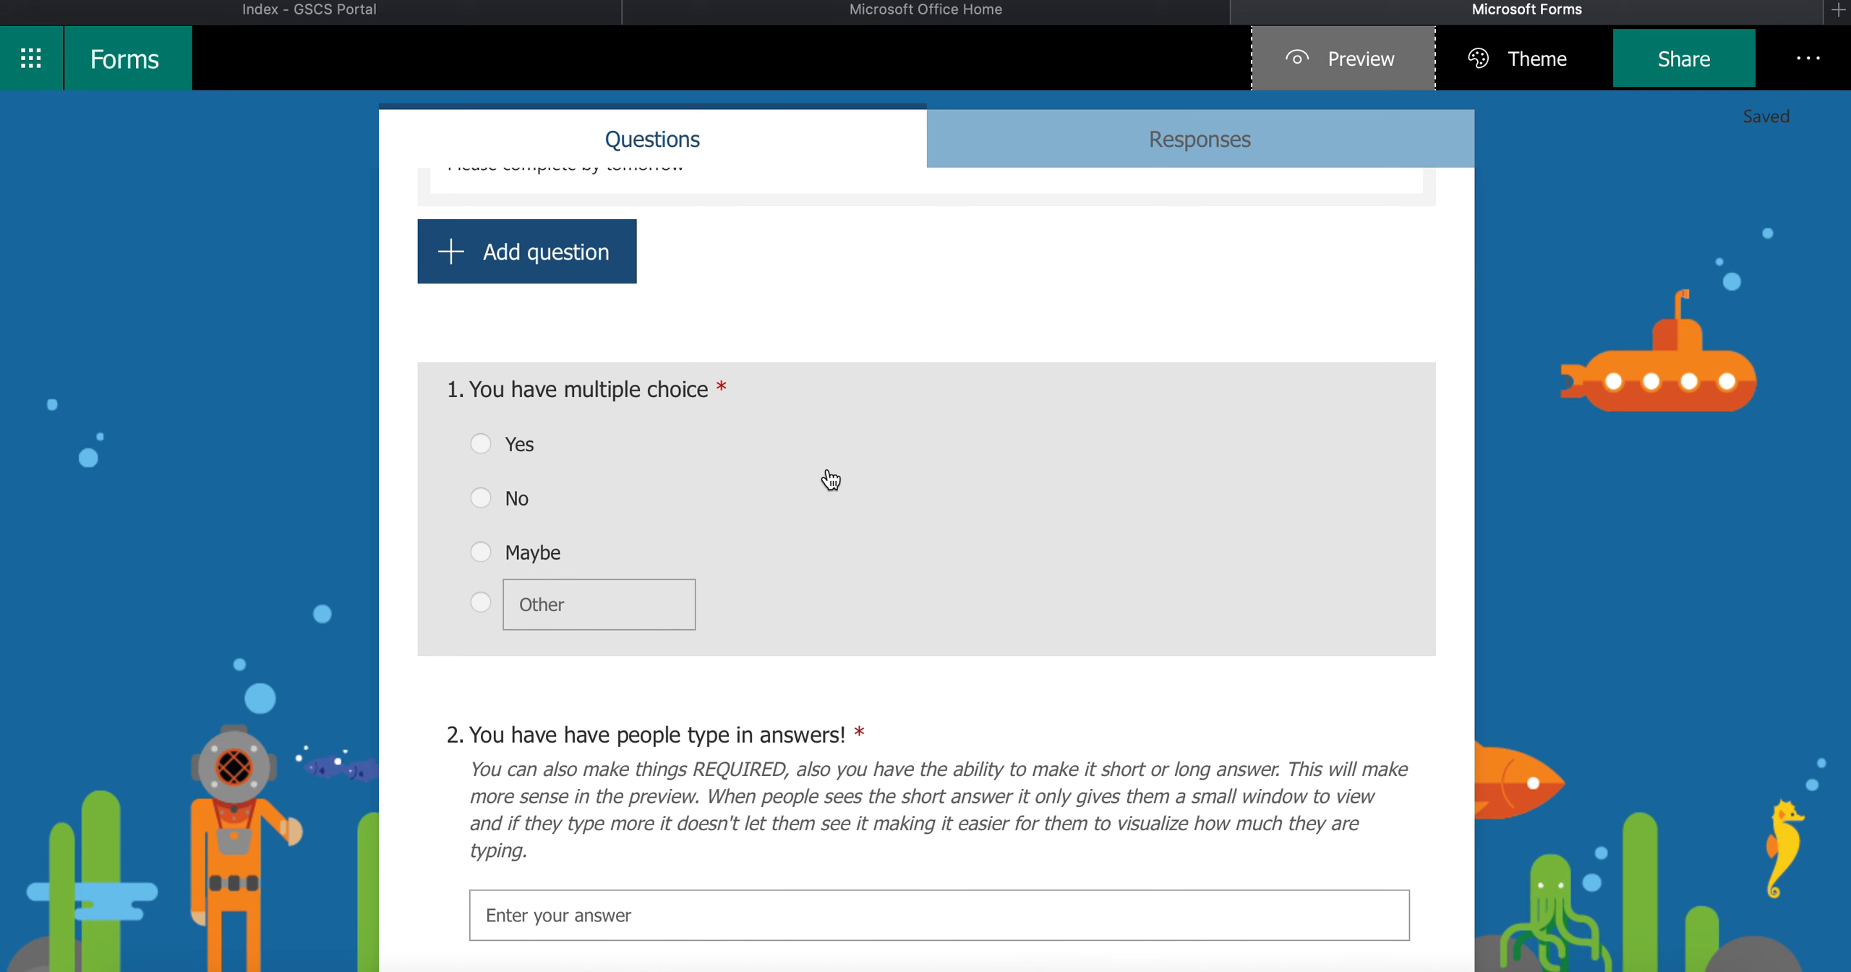
Open the multiple choice question for editing and add another answer option to it.
{"action": "scroll", "coordinate": [852, 454], "scroll_direction": "down", "scroll_amount": 3}
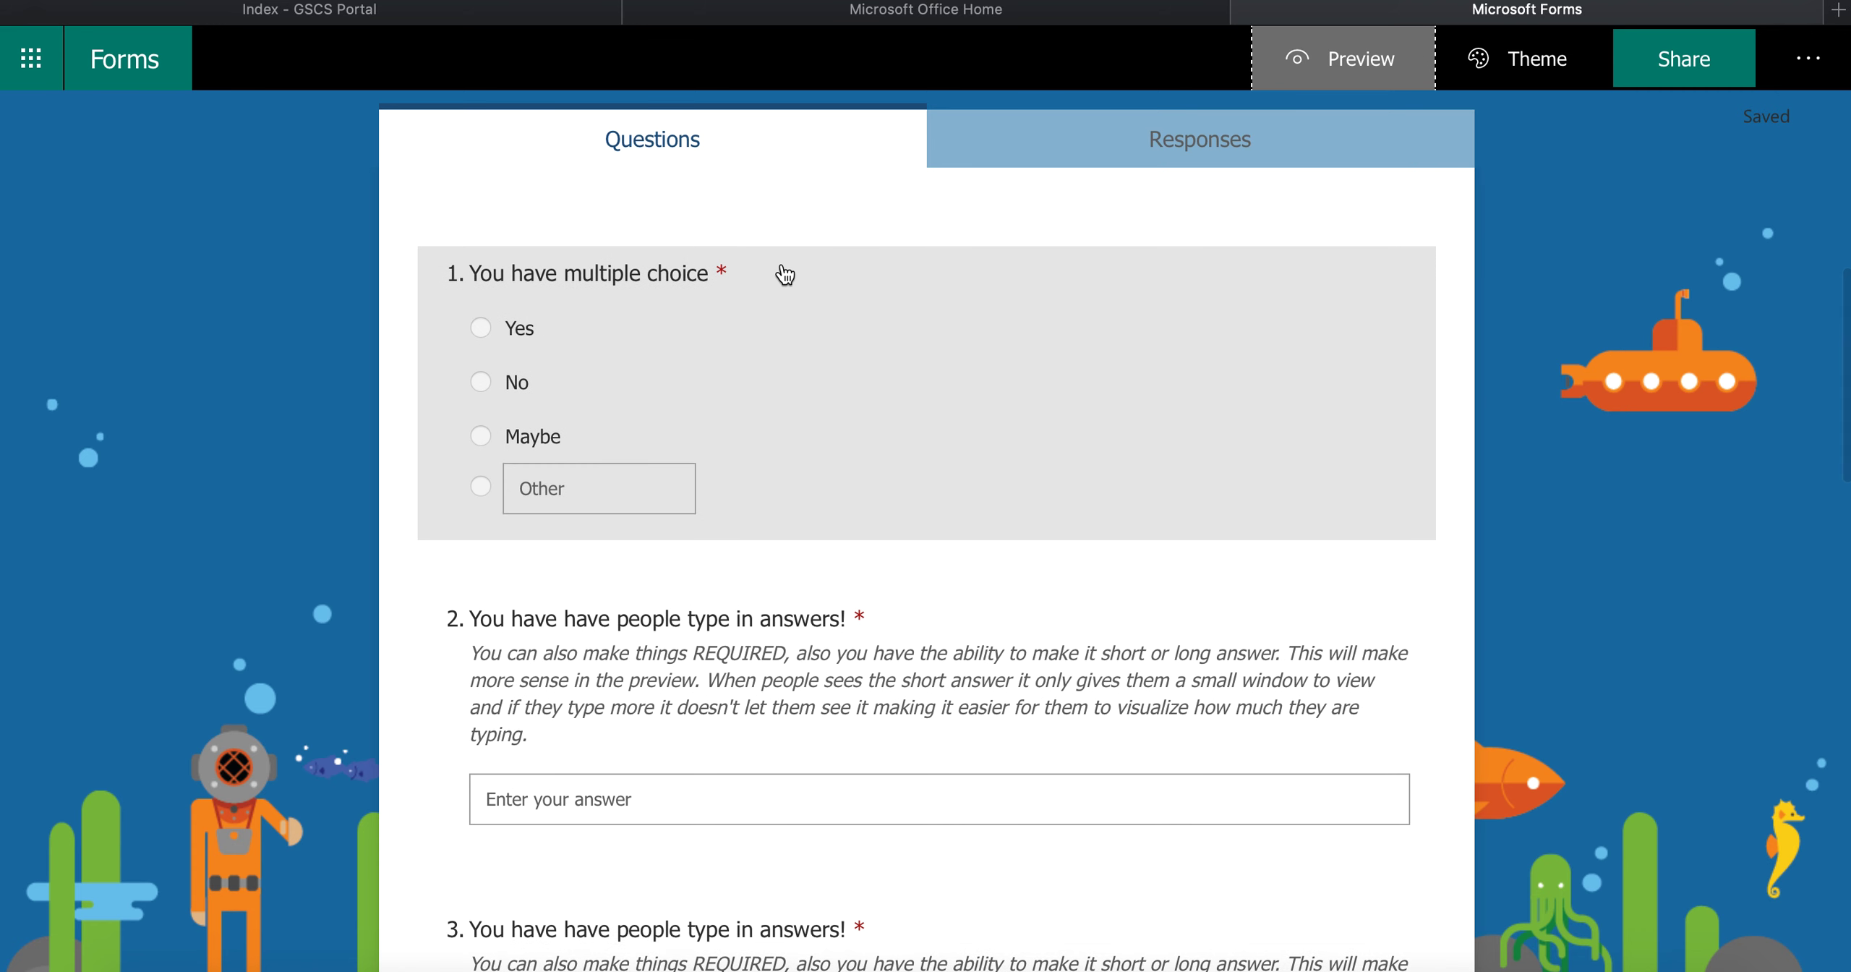
{"action": "left_click", "coordinate": [737, 299]}
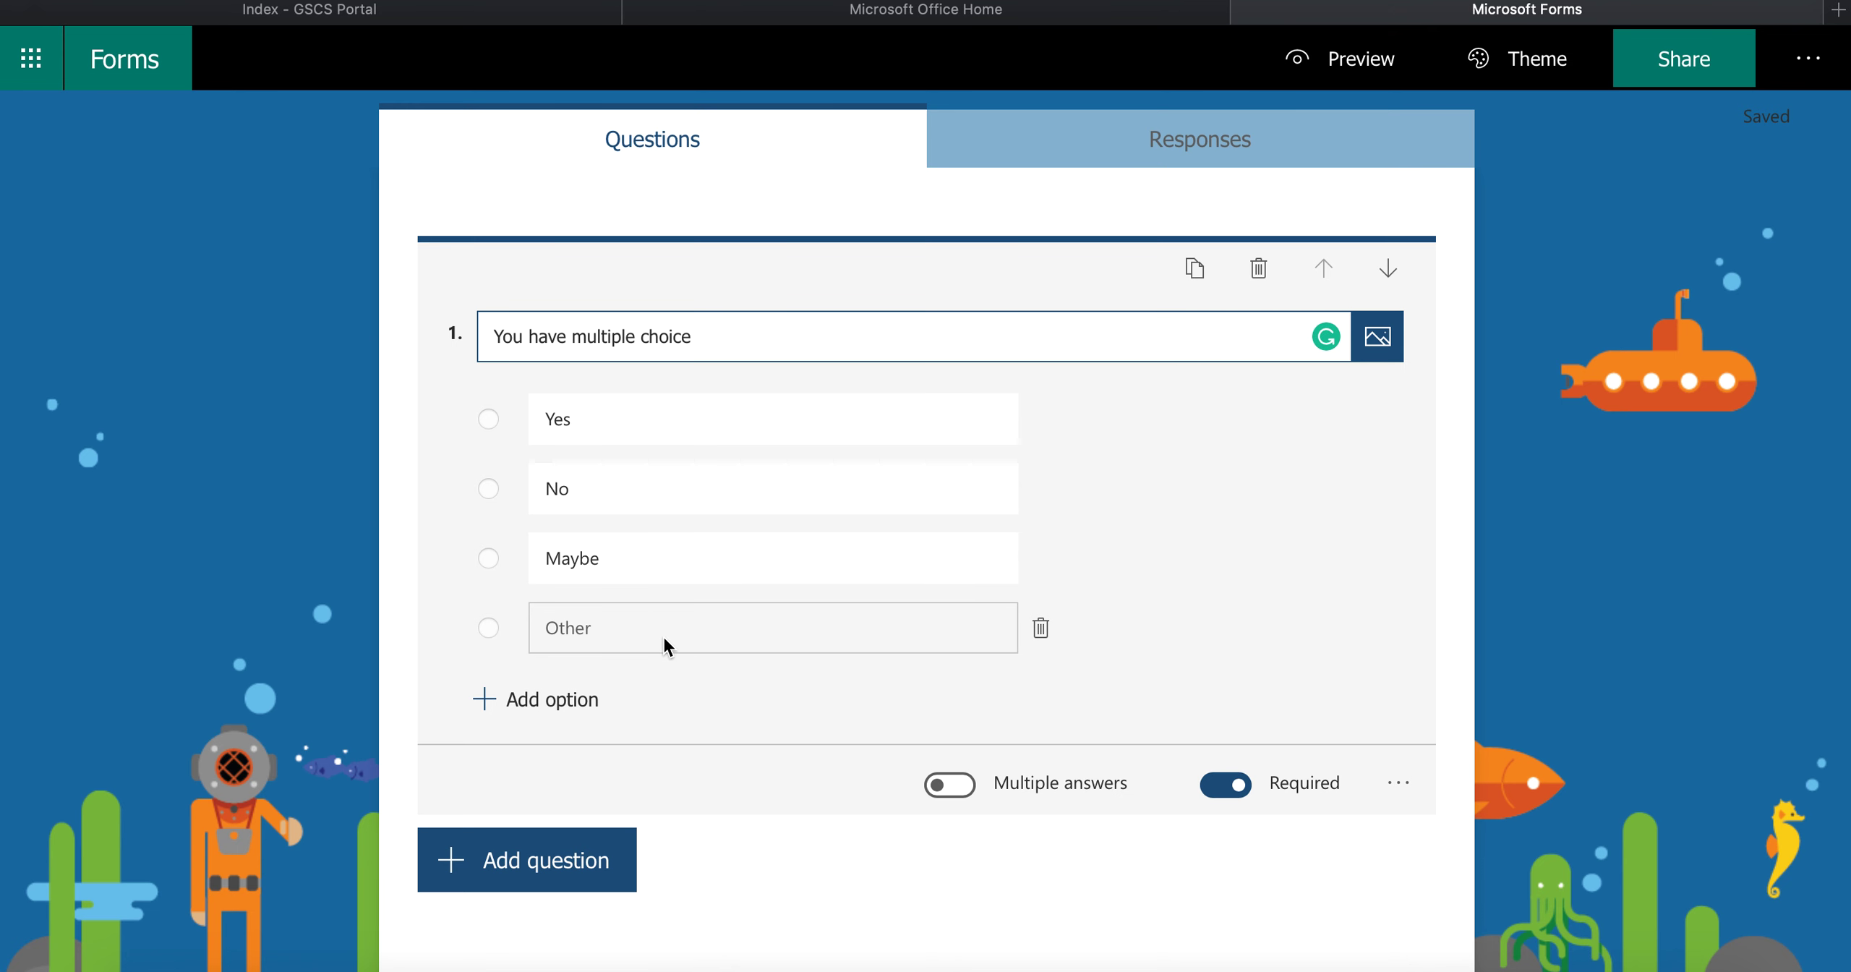
{"action": "left_click", "coordinate": [518, 699]}
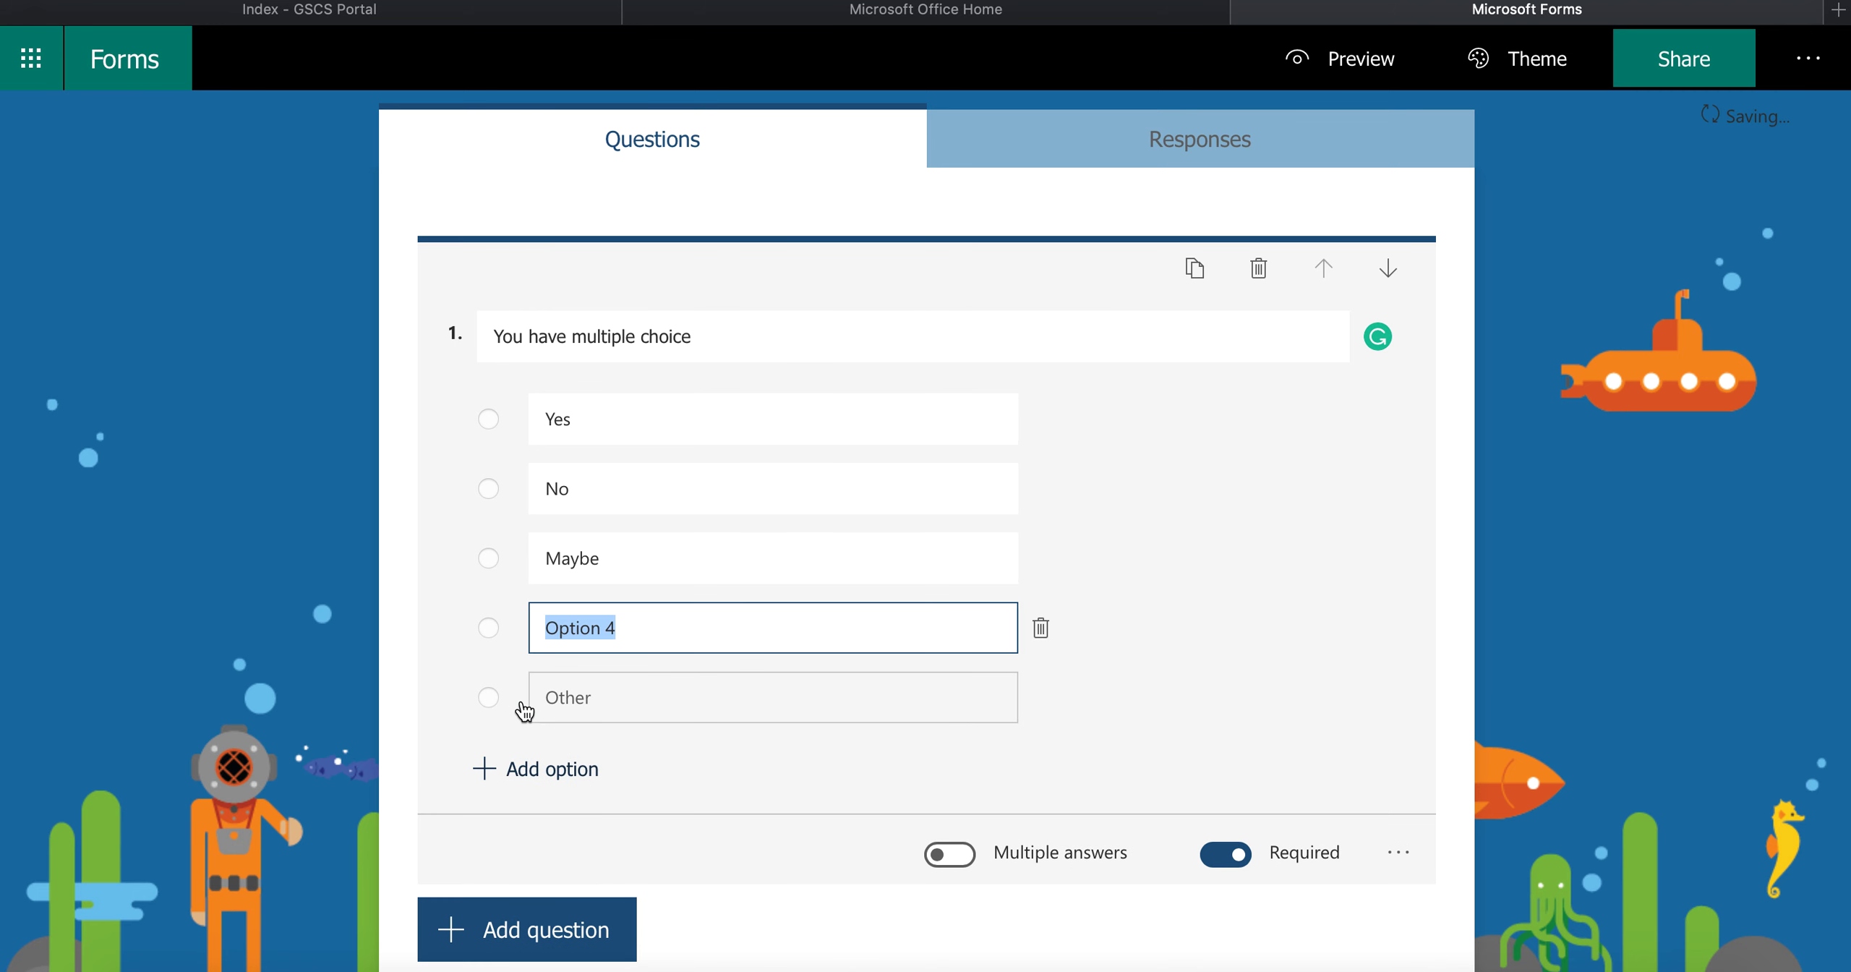
Switch the multiple choice question's Required setting off and back on.
{"action": "scroll", "coordinate": [1053, 861], "scroll_direction": "down", "scroll_amount": 2}
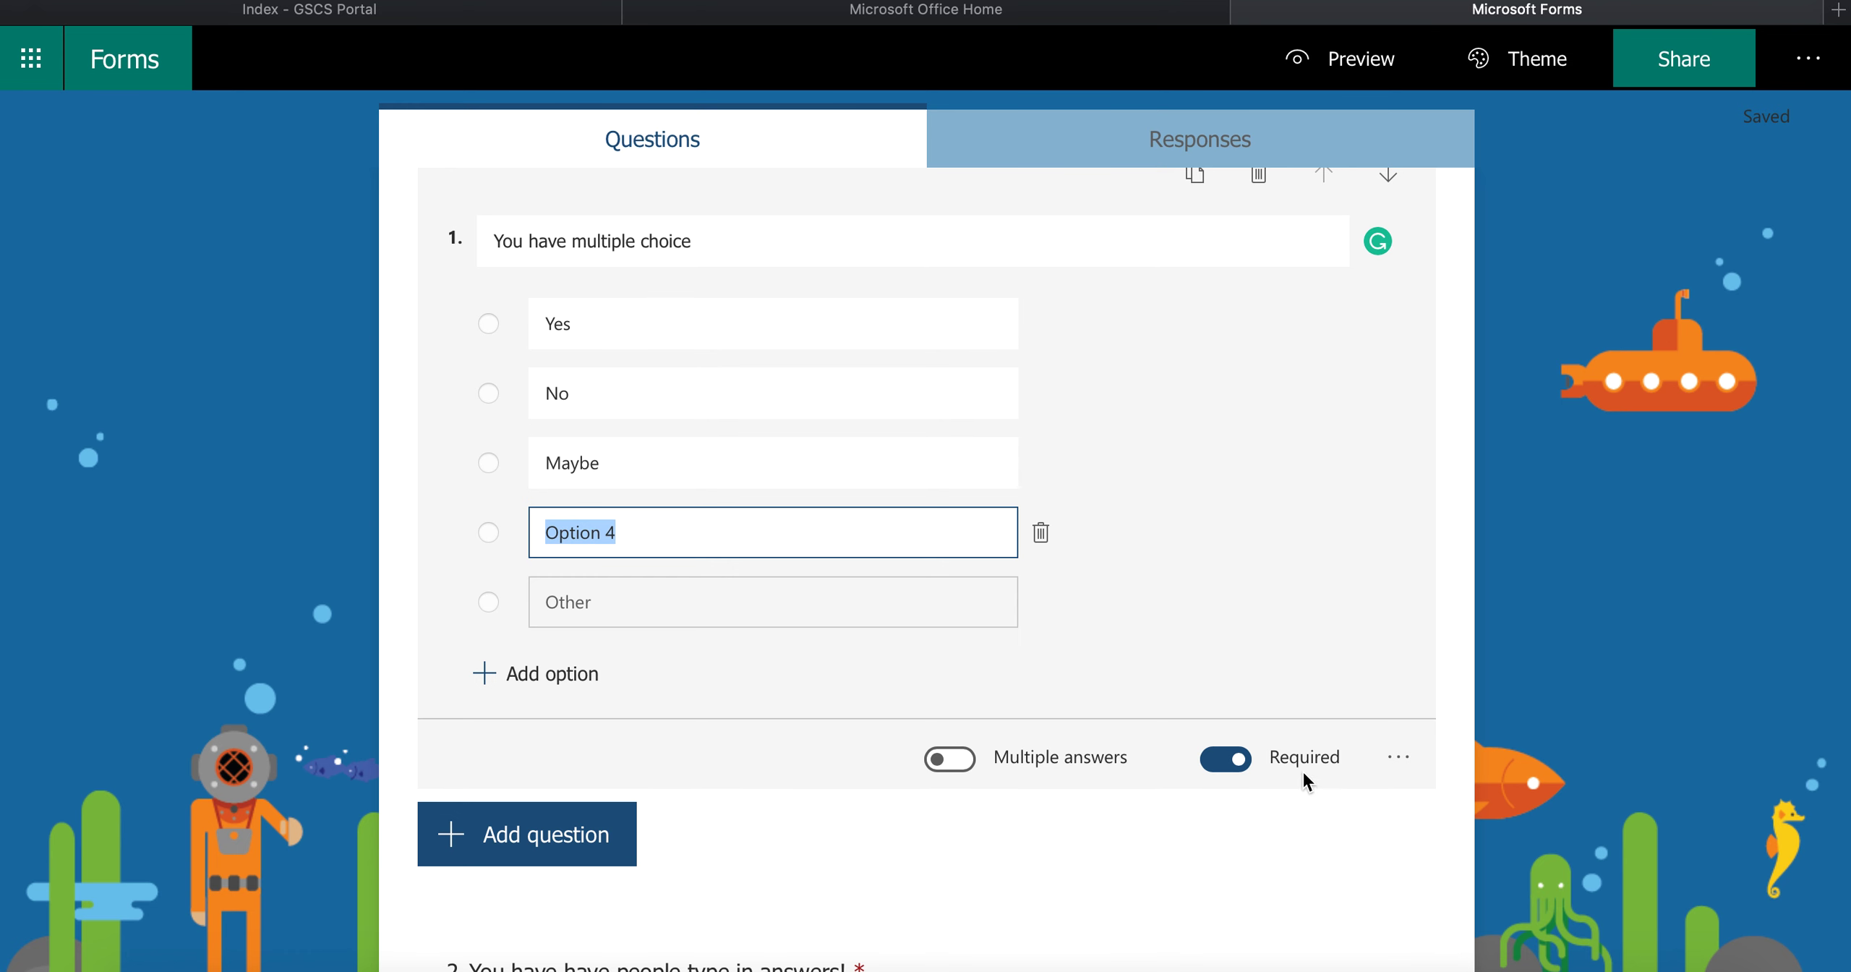
{"action": "left_click", "coordinate": [1237, 759]}
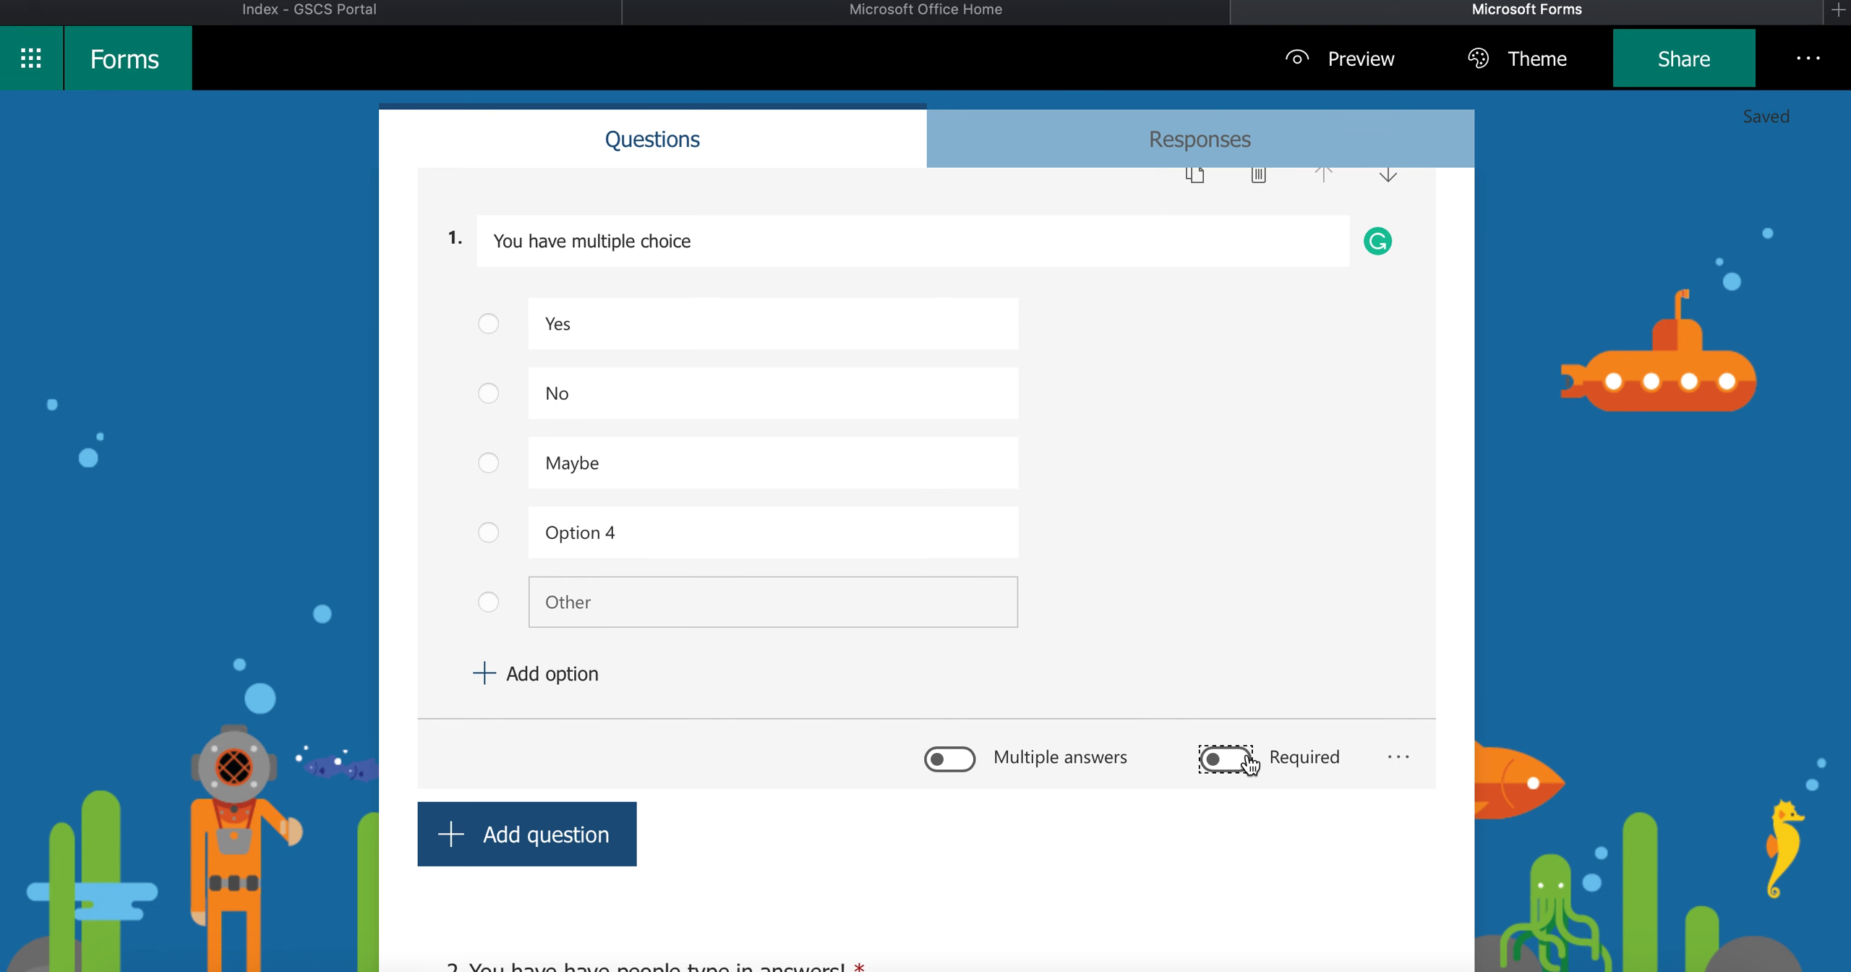
{"action": "left_click", "coordinate": [1248, 761]}
Turn off option shuffling for the multiple choice question and present its choices as a drop-down.
{"action": "left_click", "coordinate": [1399, 759]}
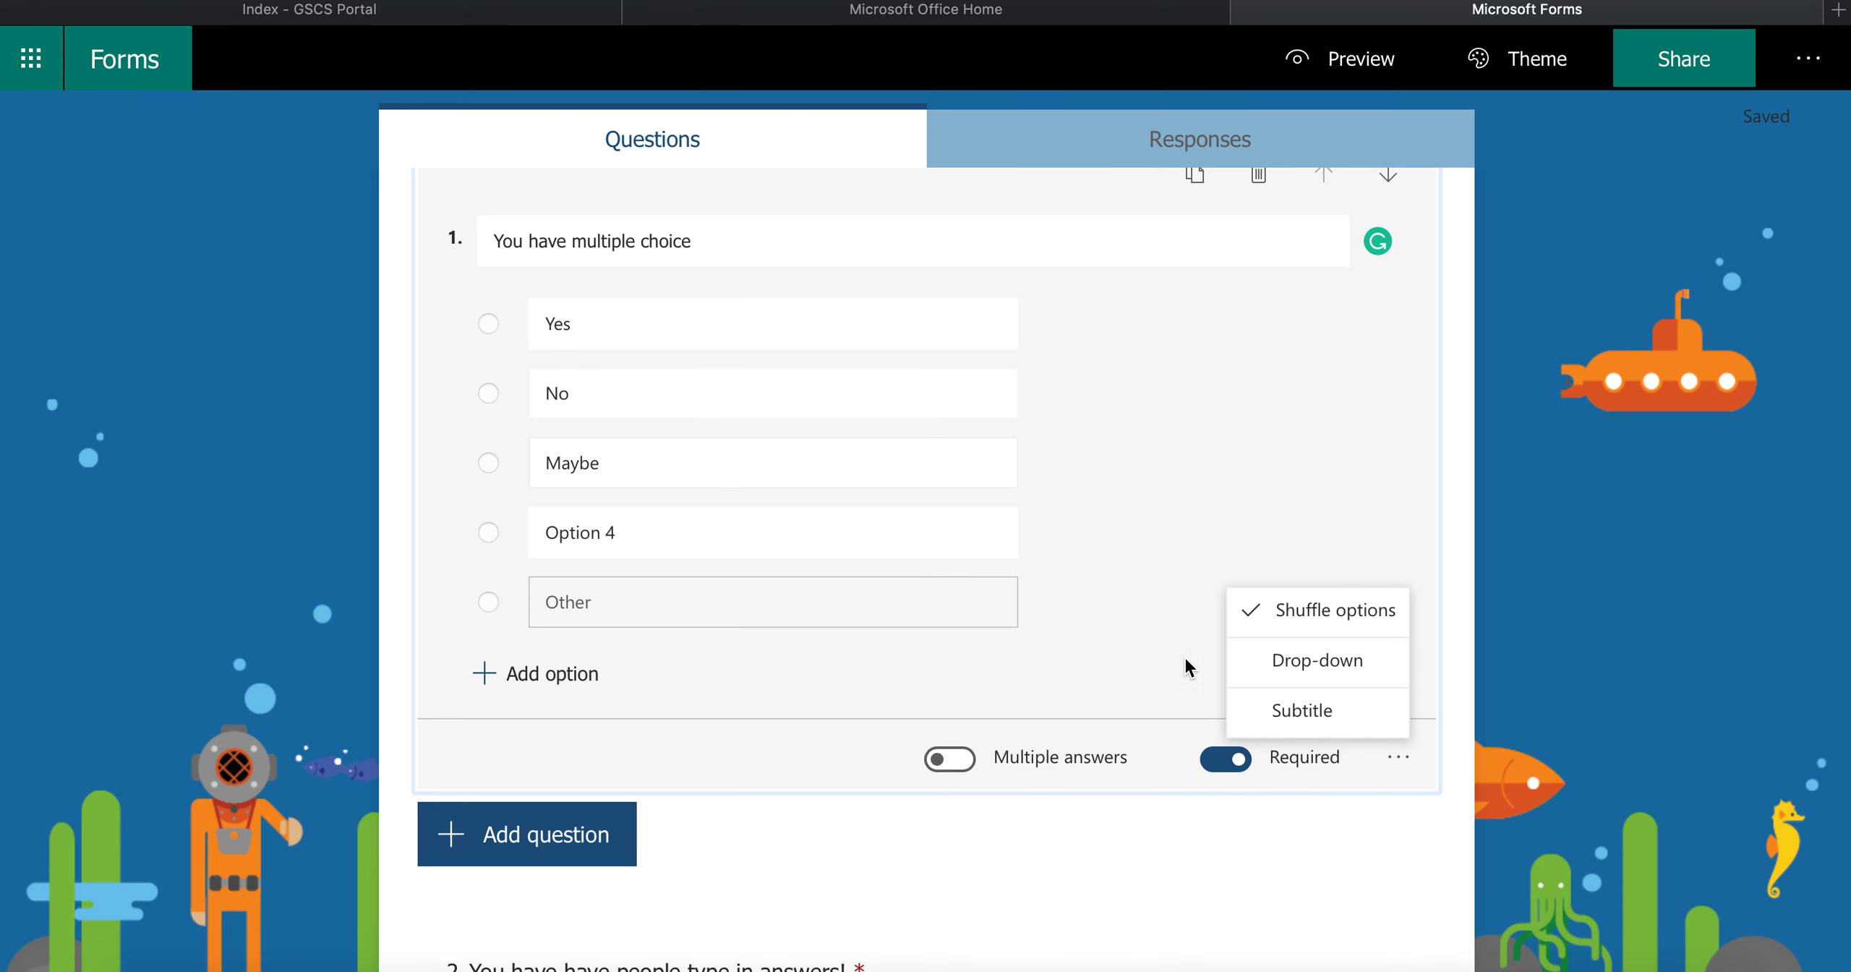
{"action": "left_click", "coordinate": [1301, 610]}
{"action": "left_click", "coordinate": [1401, 768]}
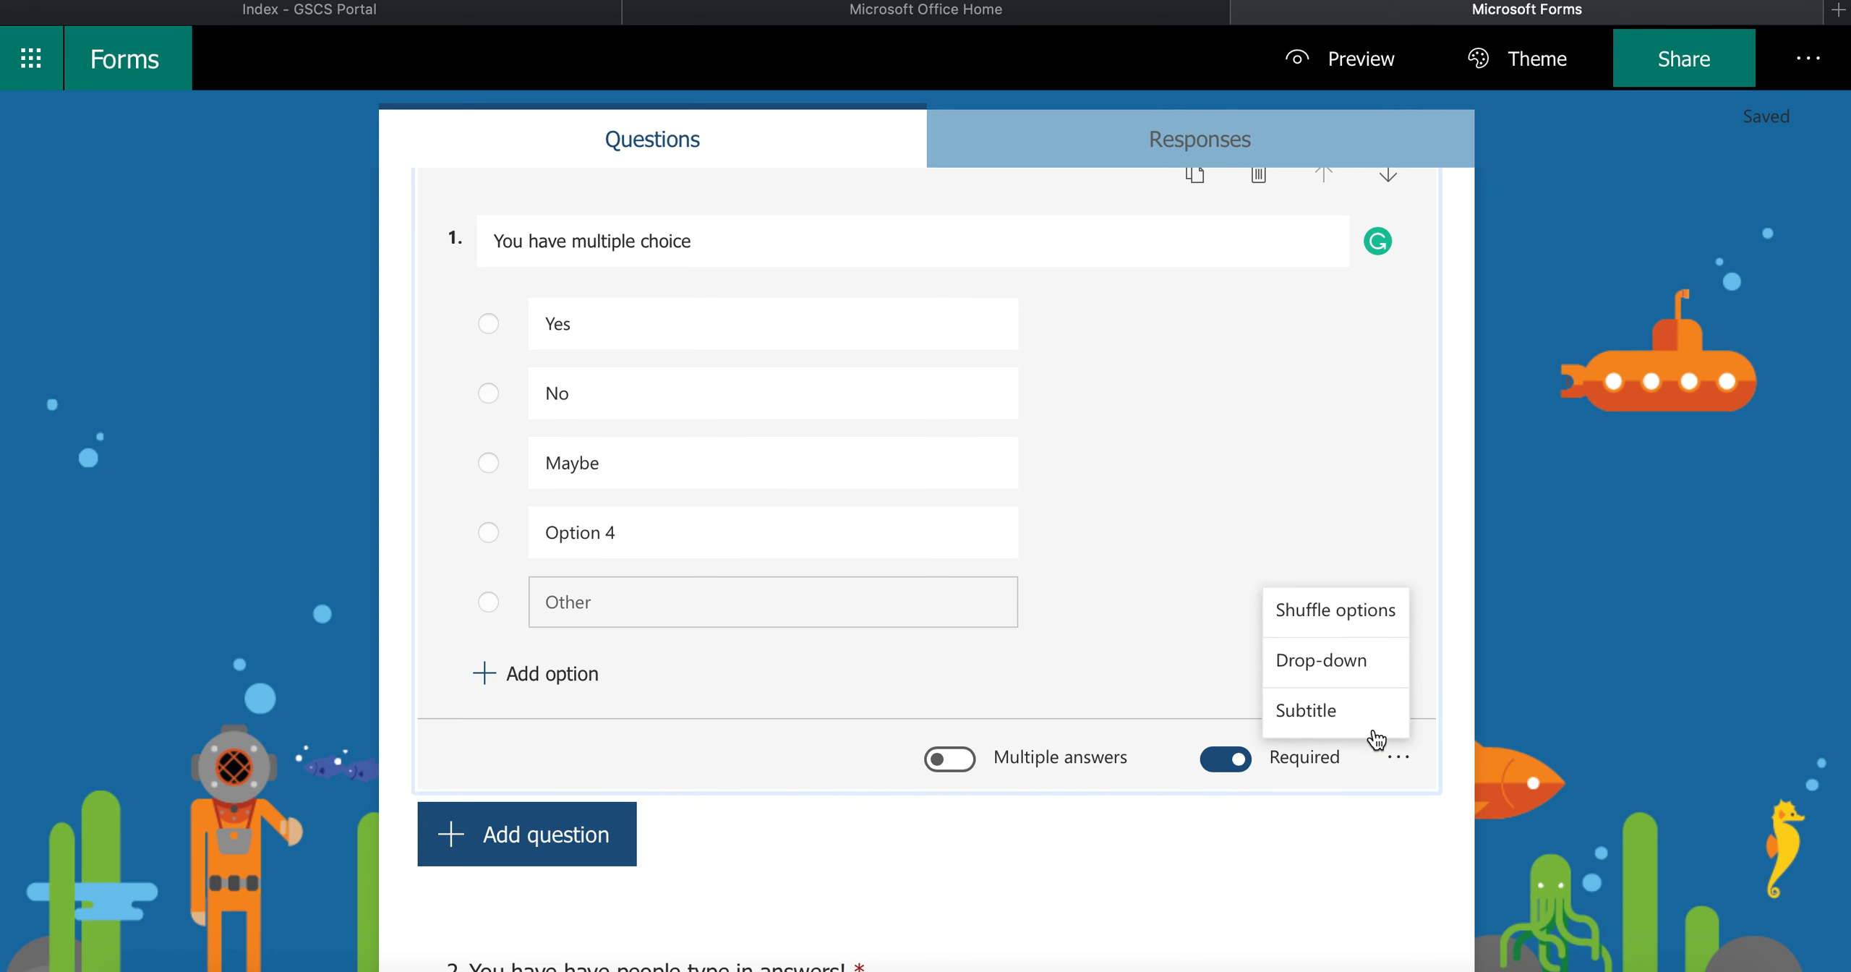
{"action": "left_click", "coordinate": [1351, 650]}
Preview the form, check how the multiple choice question's drop-down works, and return to editing.
{"action": "scroll", "coordinate": [715, 425], "scroll_direction": "up", "scroll_amount": 3}
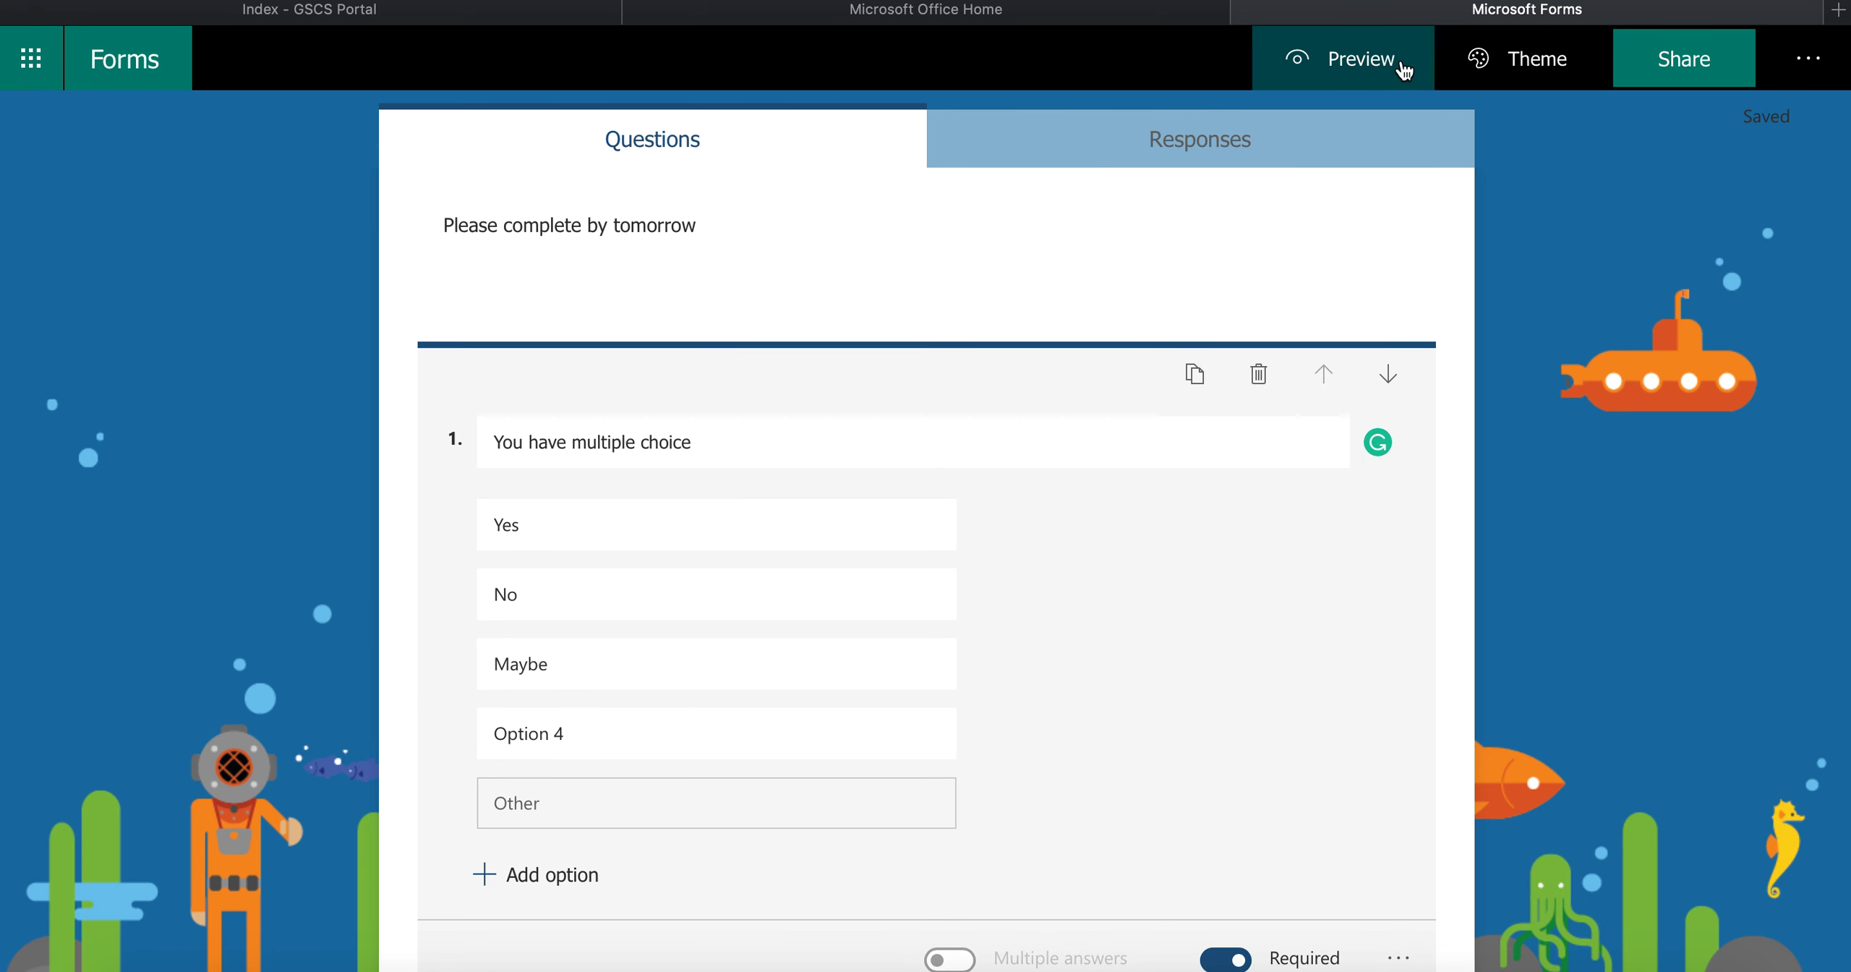
{"action": "left_click", "coordinate": [1406, 62]}
{"action": "left_click", "coordinate": [779, 695]}
{"action": "left_click", "coordinate": [773, 694]}
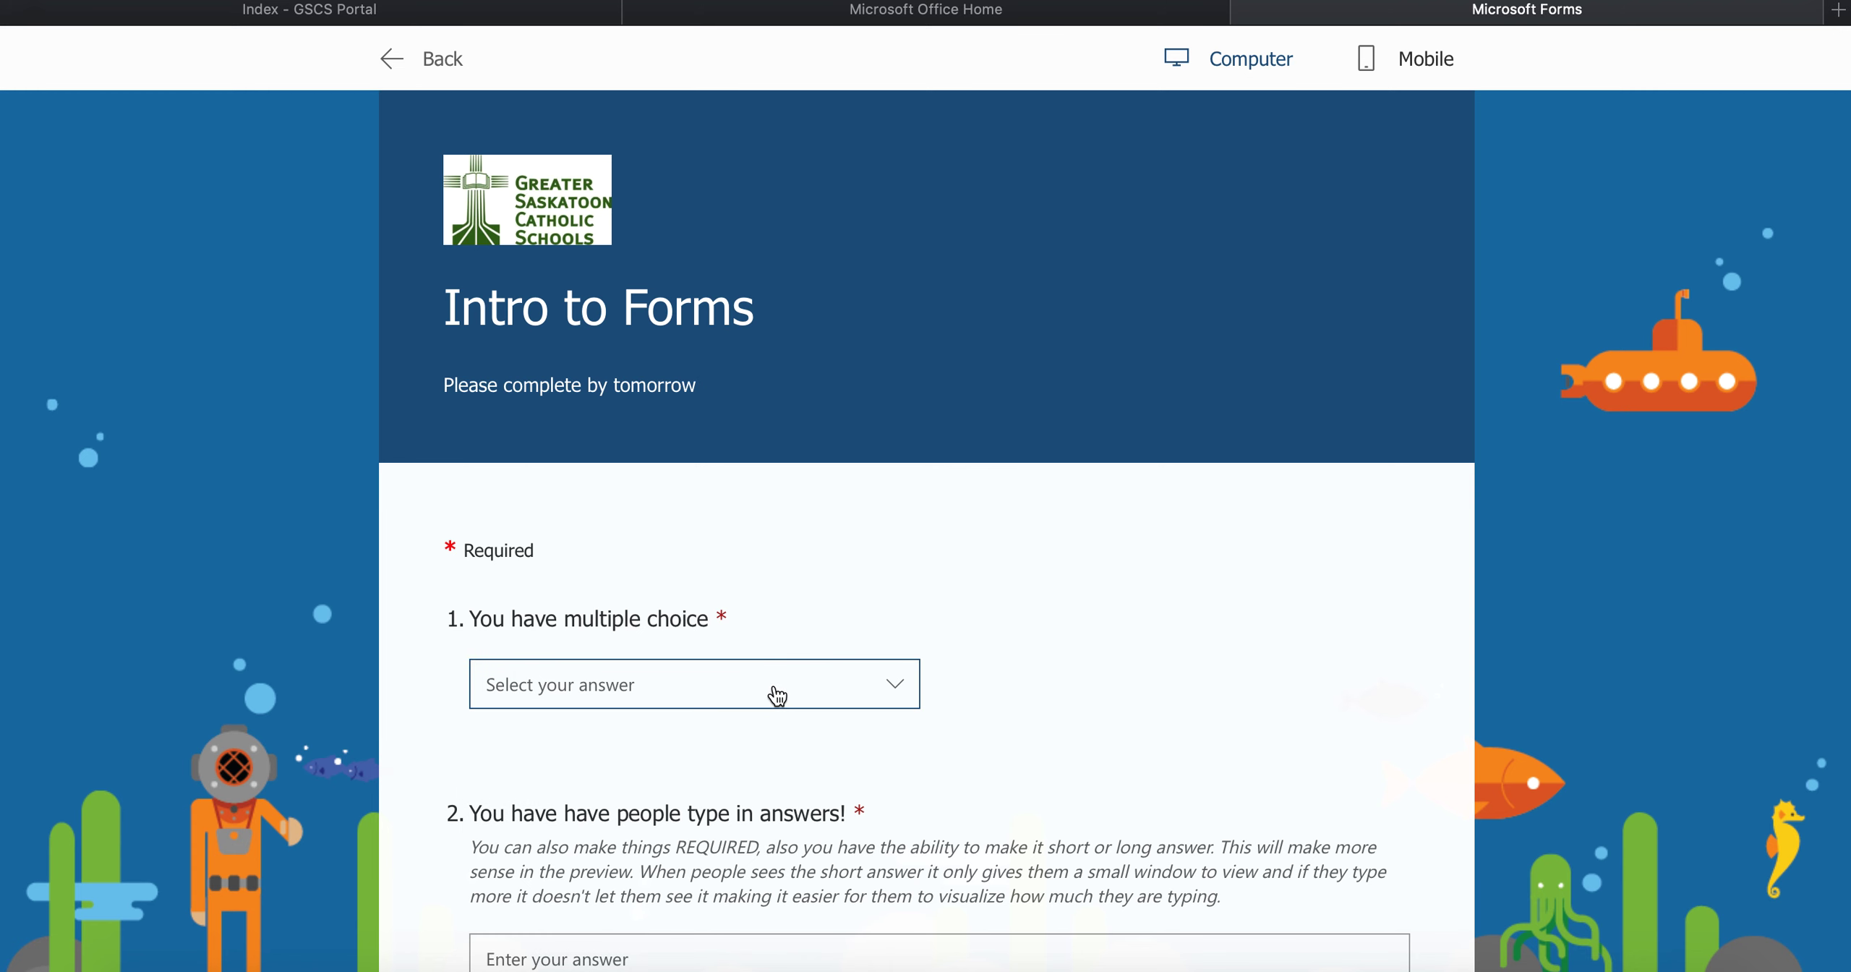
{"action": "scroll", "coordinate": [720, 740], "scroll_direction": "down", "scroll_amount": 2}
{"action": "scroll", "coordinate": [720, 740], "scroll_direction": "down", "scroll_amount": 3}
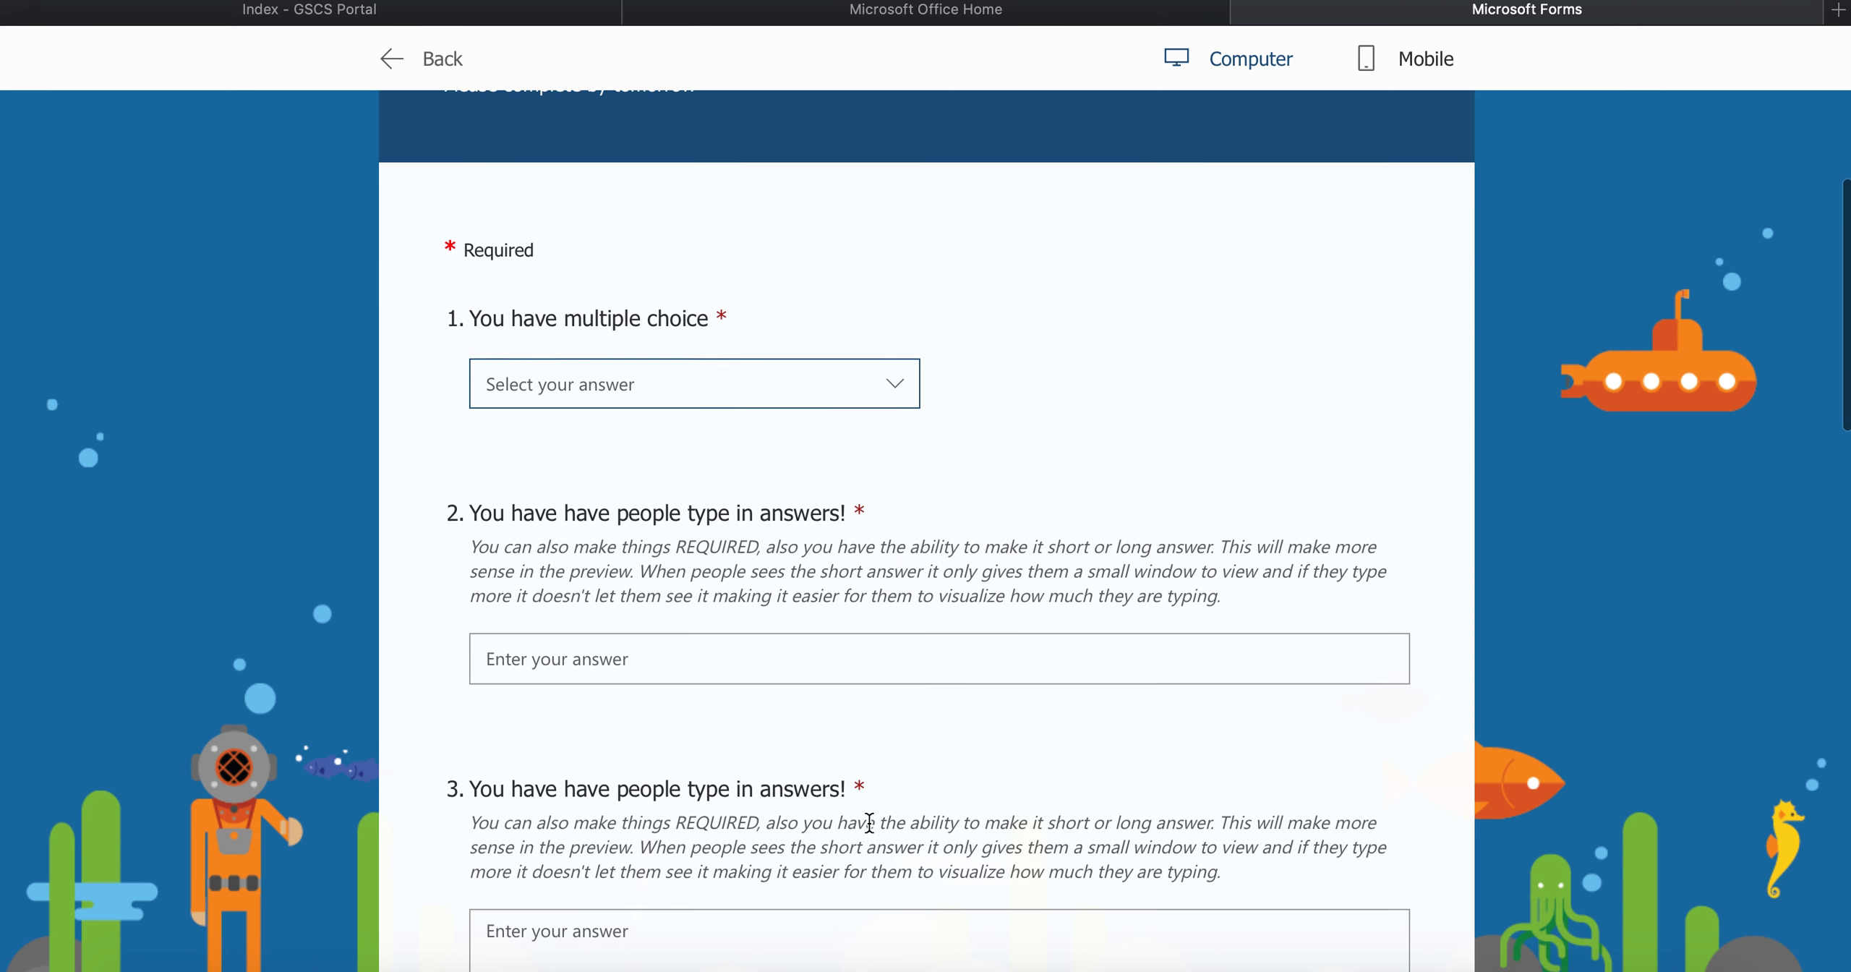
{"action": "scroll", "coordinate": [723, 413], "scroll_direction": "up", "scroll_amount": 2}
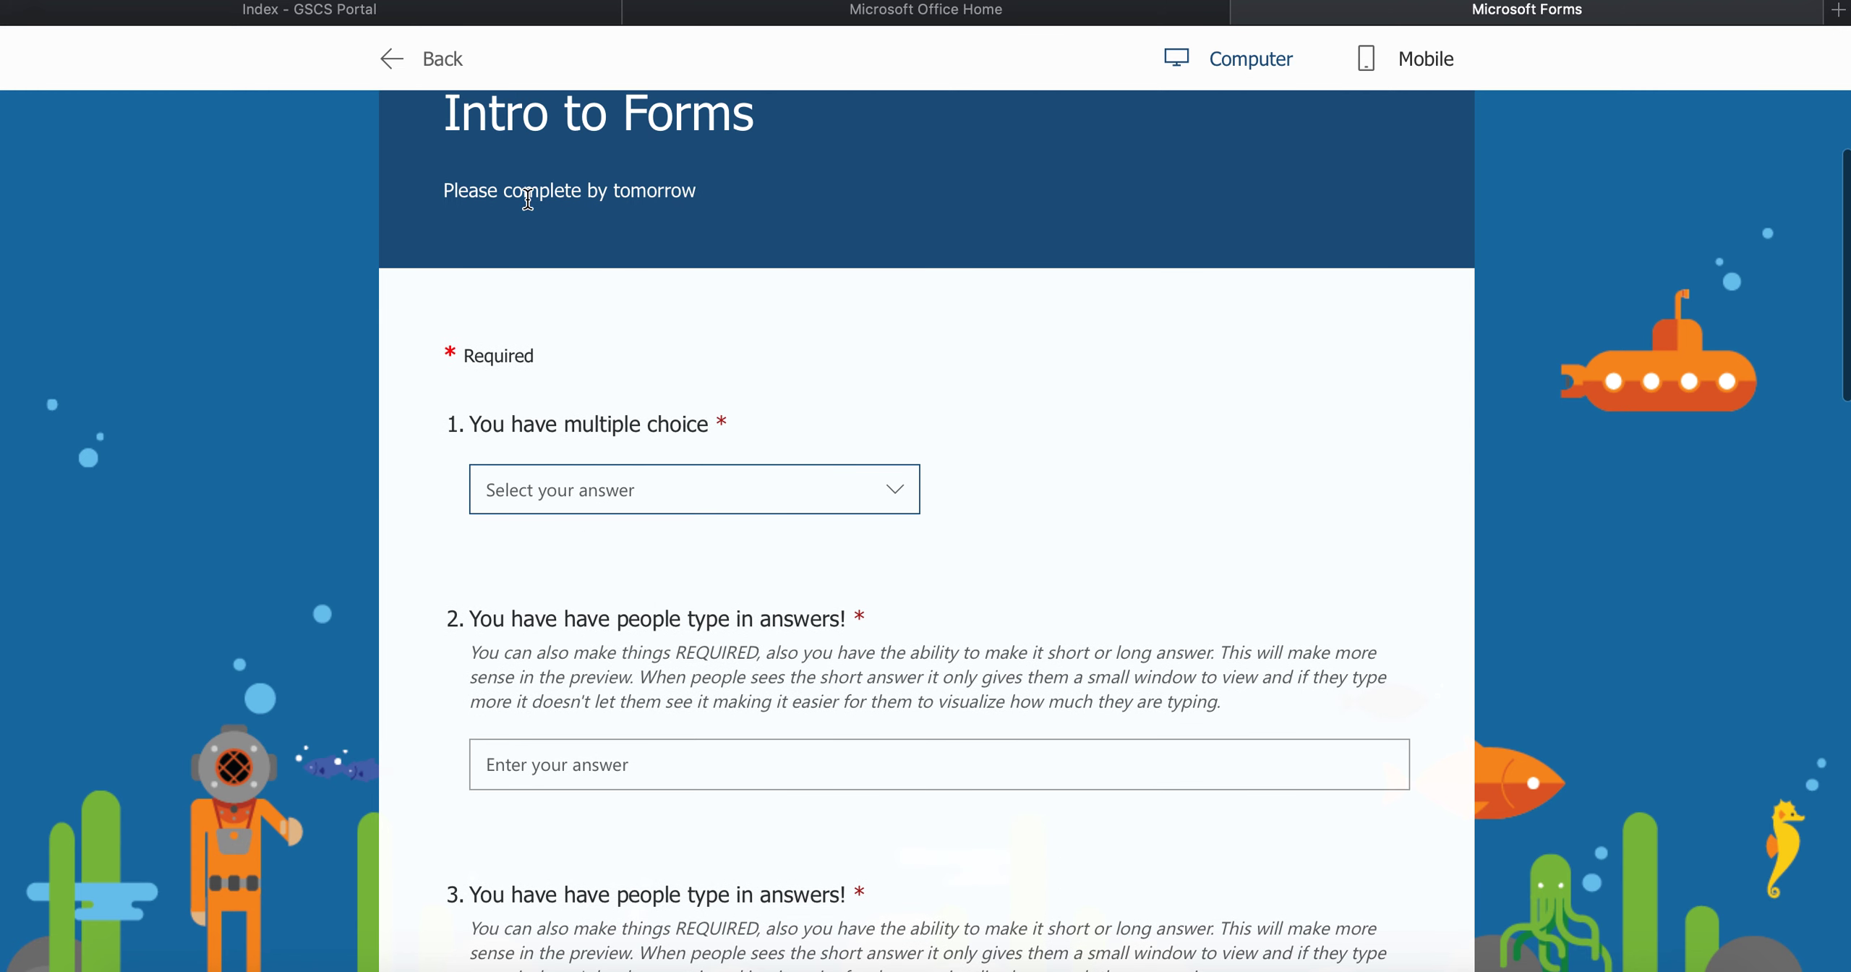
{"action": "left_click", "coordinate": [432, 62]}
Open question 2, the typed-answer question, and enable Long answer for it.
{"action": "scroll", "coordinate": [1058, 541], "scroll_direction": "down", "scroll_amount": 5}
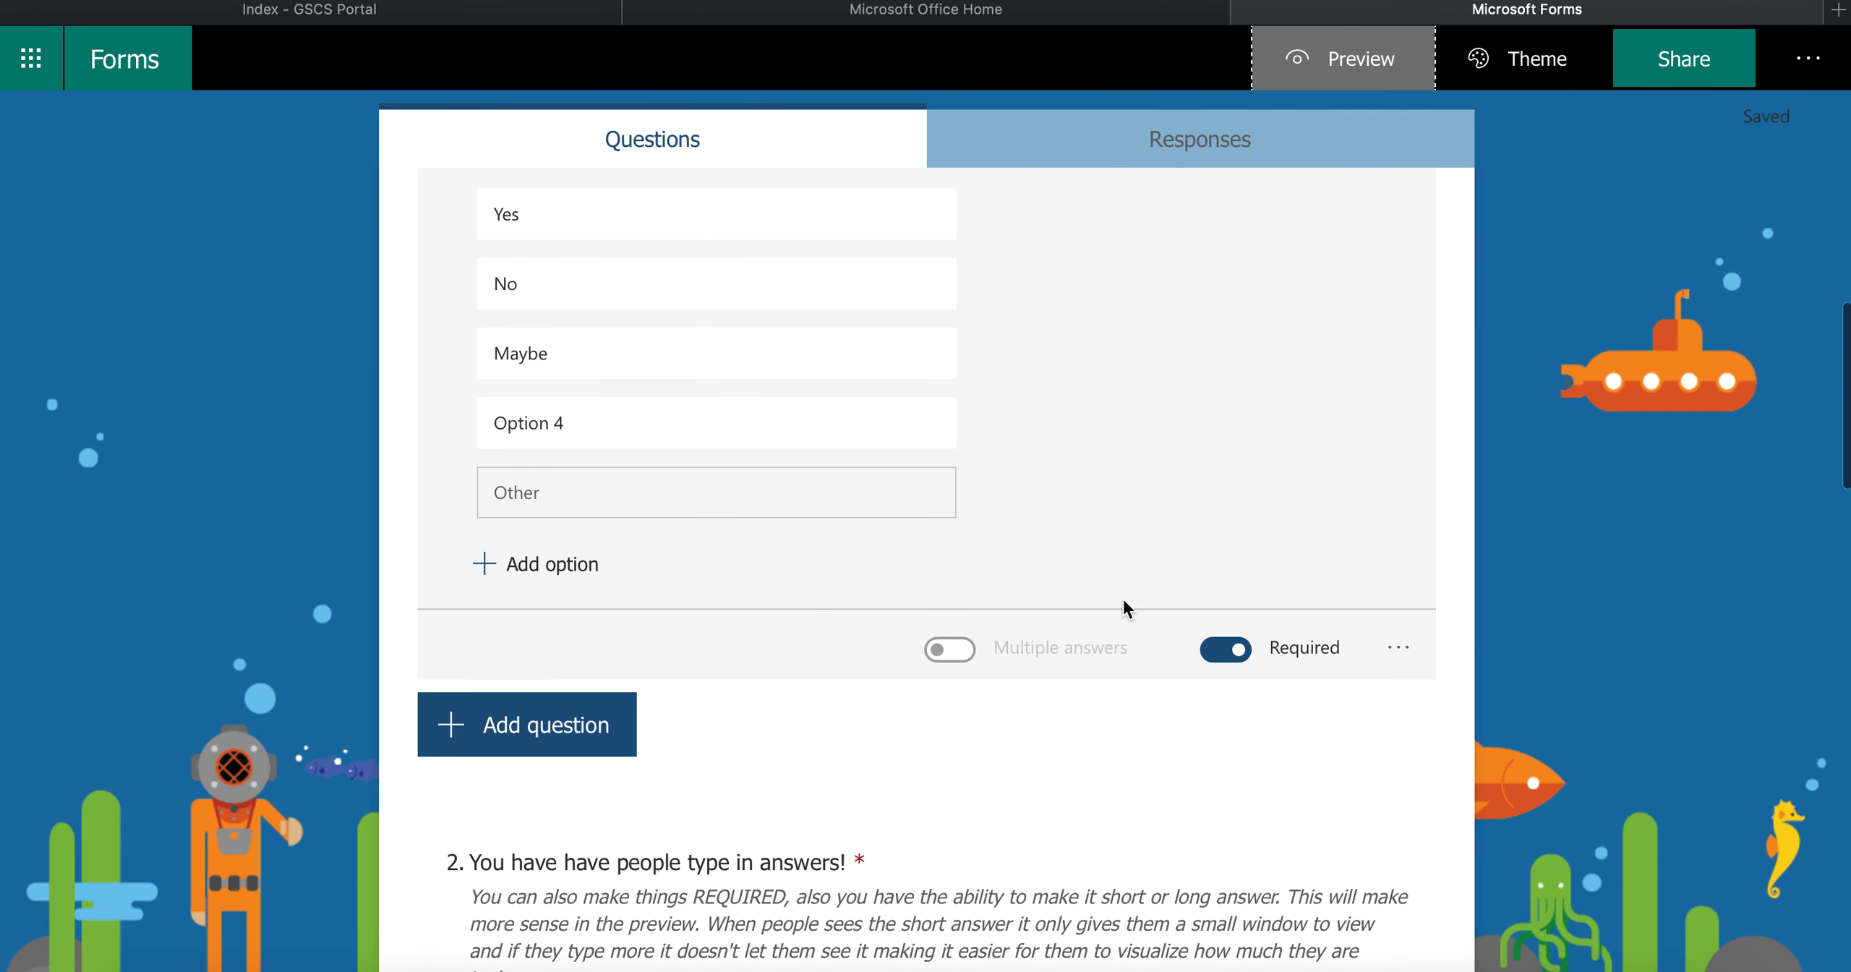
{"action": "scroll", "coordinate": [1041, 698], "scroll_direction": "down", "scroll_amount": 3}
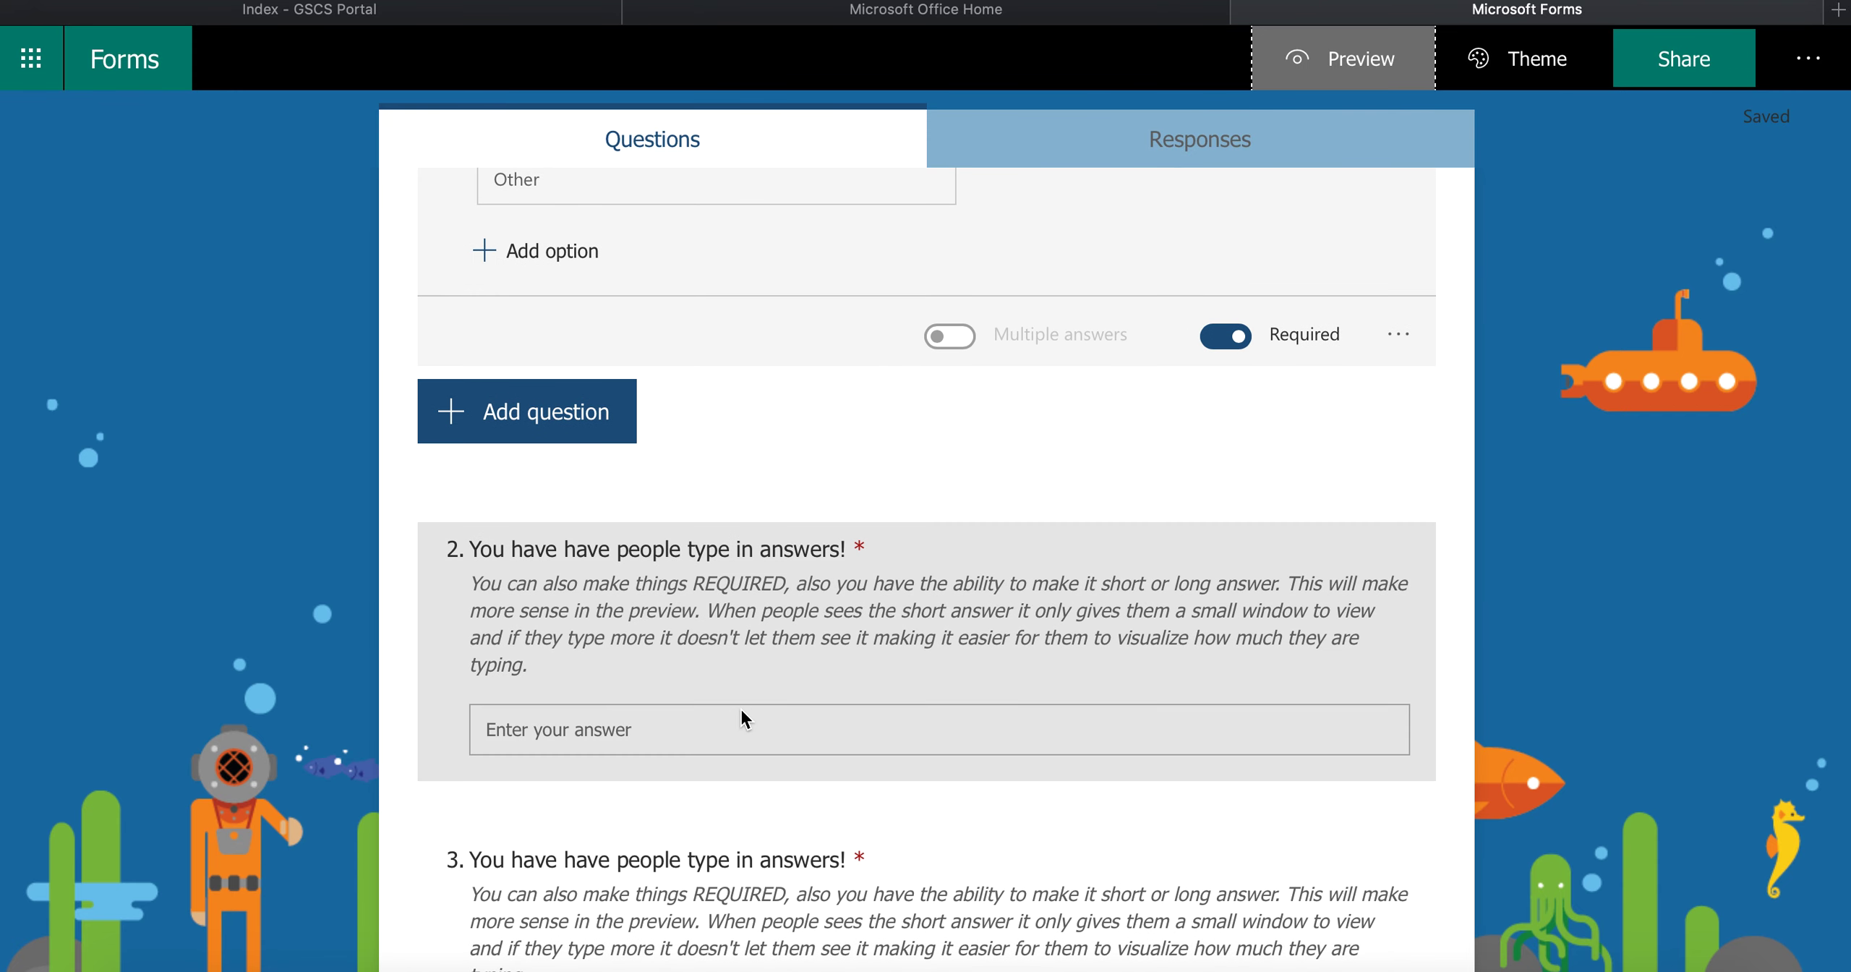
{"action": "scroll", "coordinate": [846, 594], "scroll_direction": "down", "scroll_amount": 3}
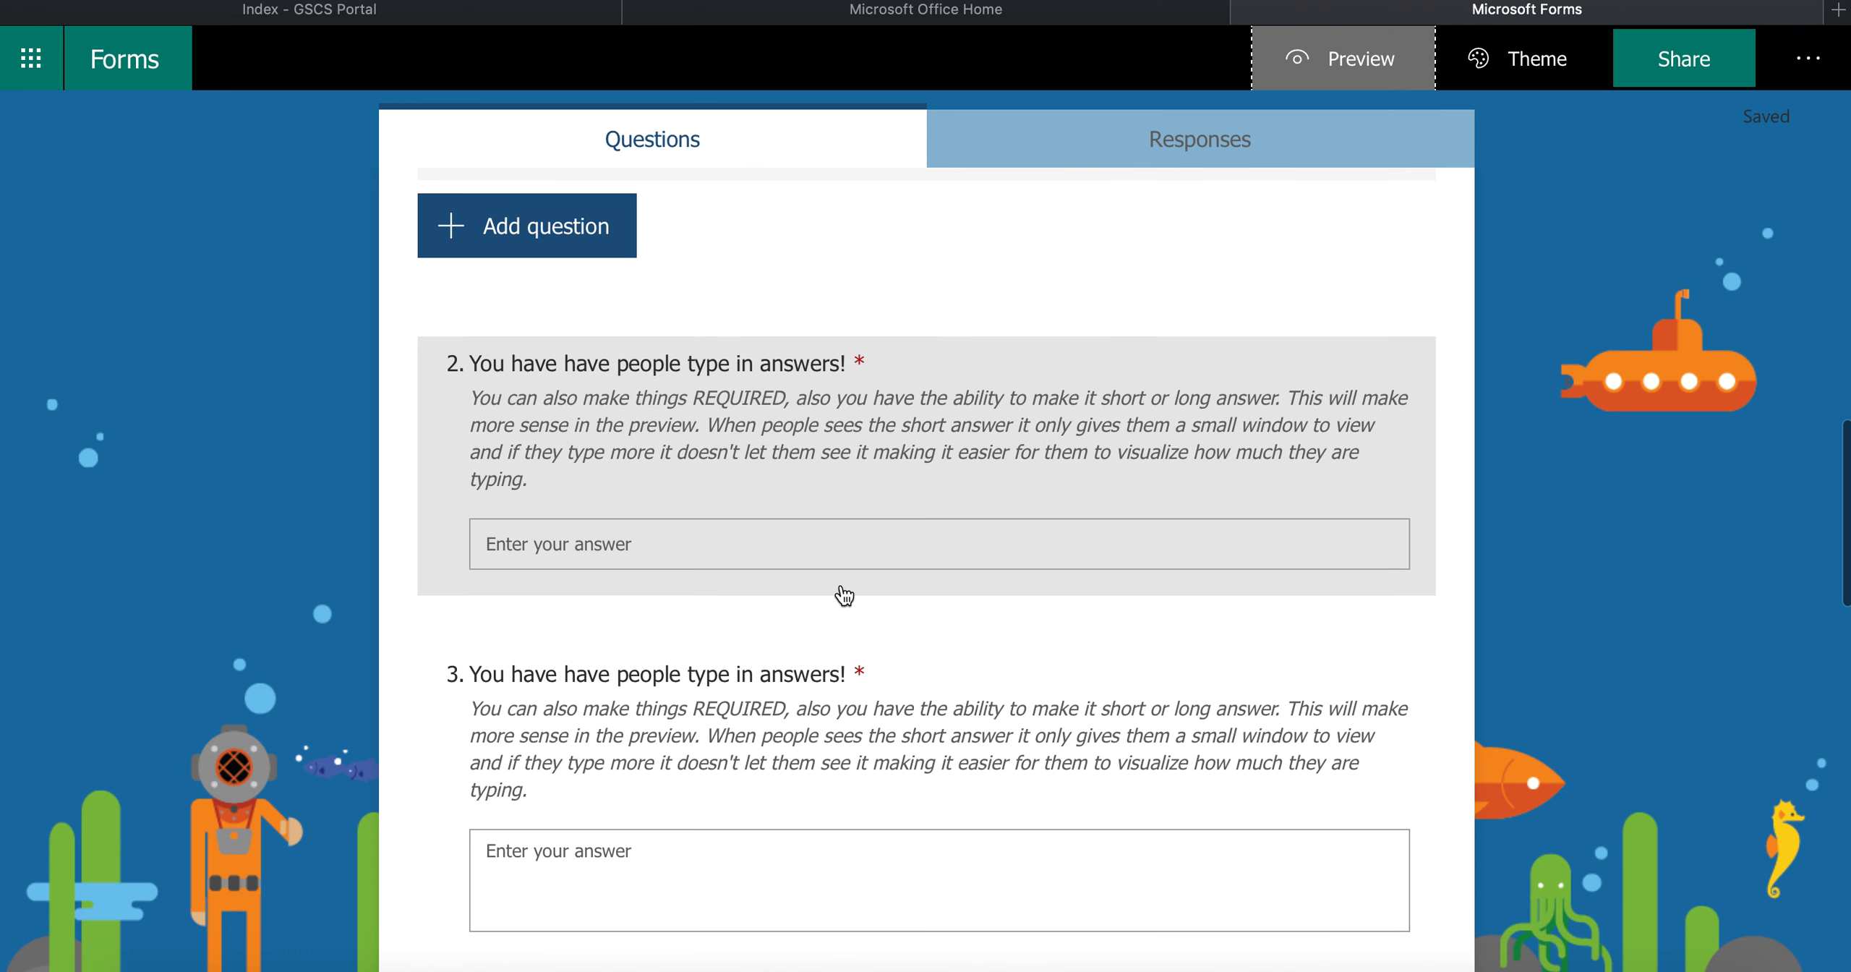
{"action": "left_click", "coordinate": [860, 462]}
{"action": "scroll", "coordinate": [846, 614], "scroll_direction": "down", "scroll_amount": 2}
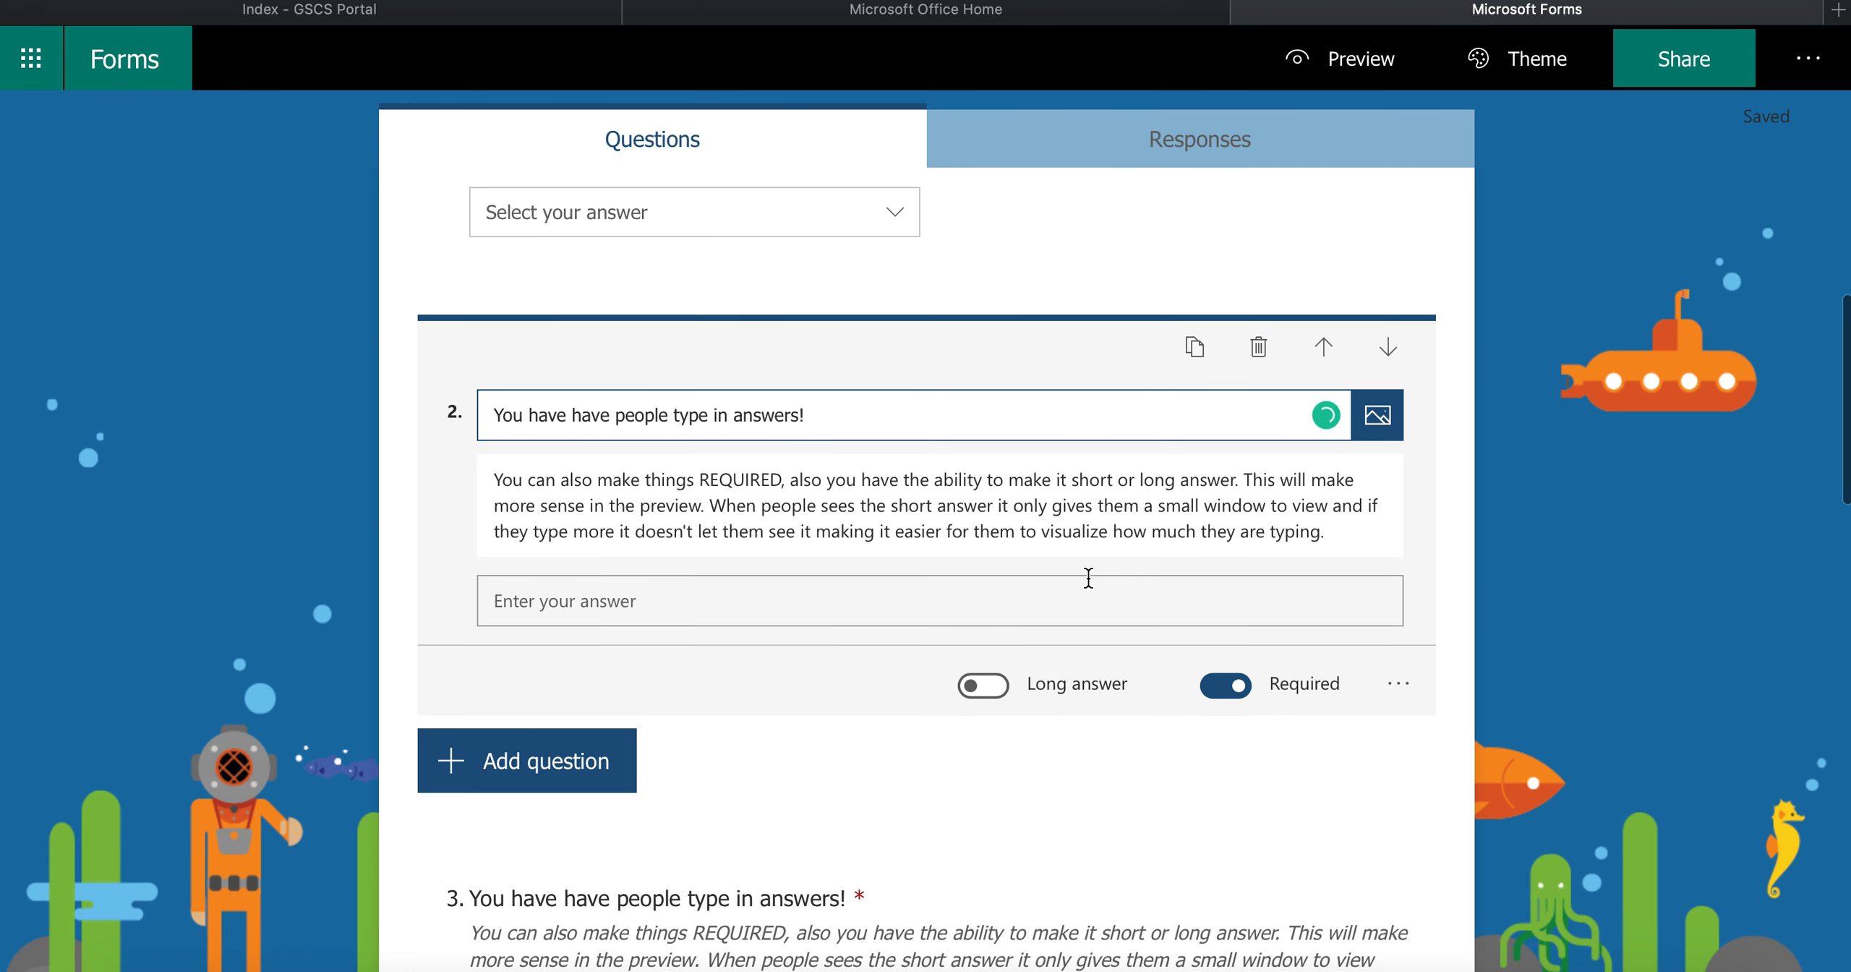
{"action": "left_click", "coordinate": [981, 687]}
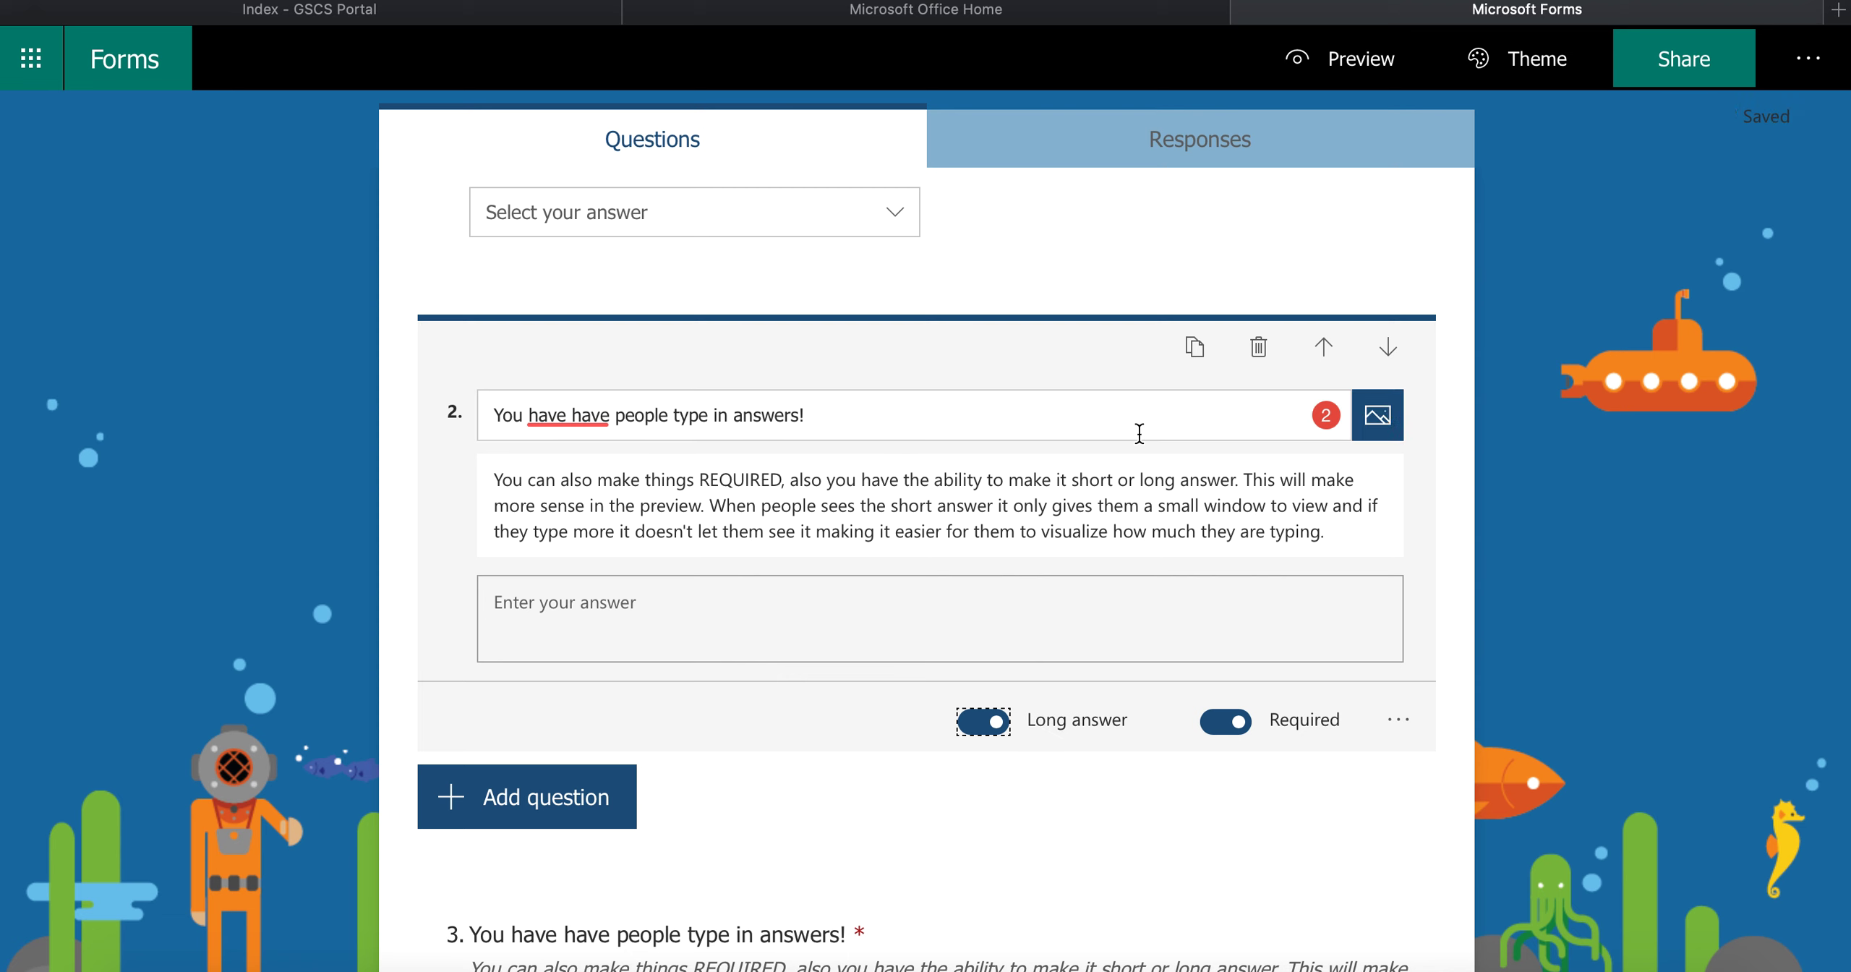
Remove the duplicate word "have" from question 2's title so it reads "You have people type in answers!".
{"action": "left_click", "coordinate": [571, 416]}
{"action": "key", "text": "BackSpace"}
{"action": "key", "text": "BackSpace"}
{"action": "key", "text": "BackSpace"}
{"action": "key", "text": "BackSpace"}
{"action": "key", "text": "BackSpace"}
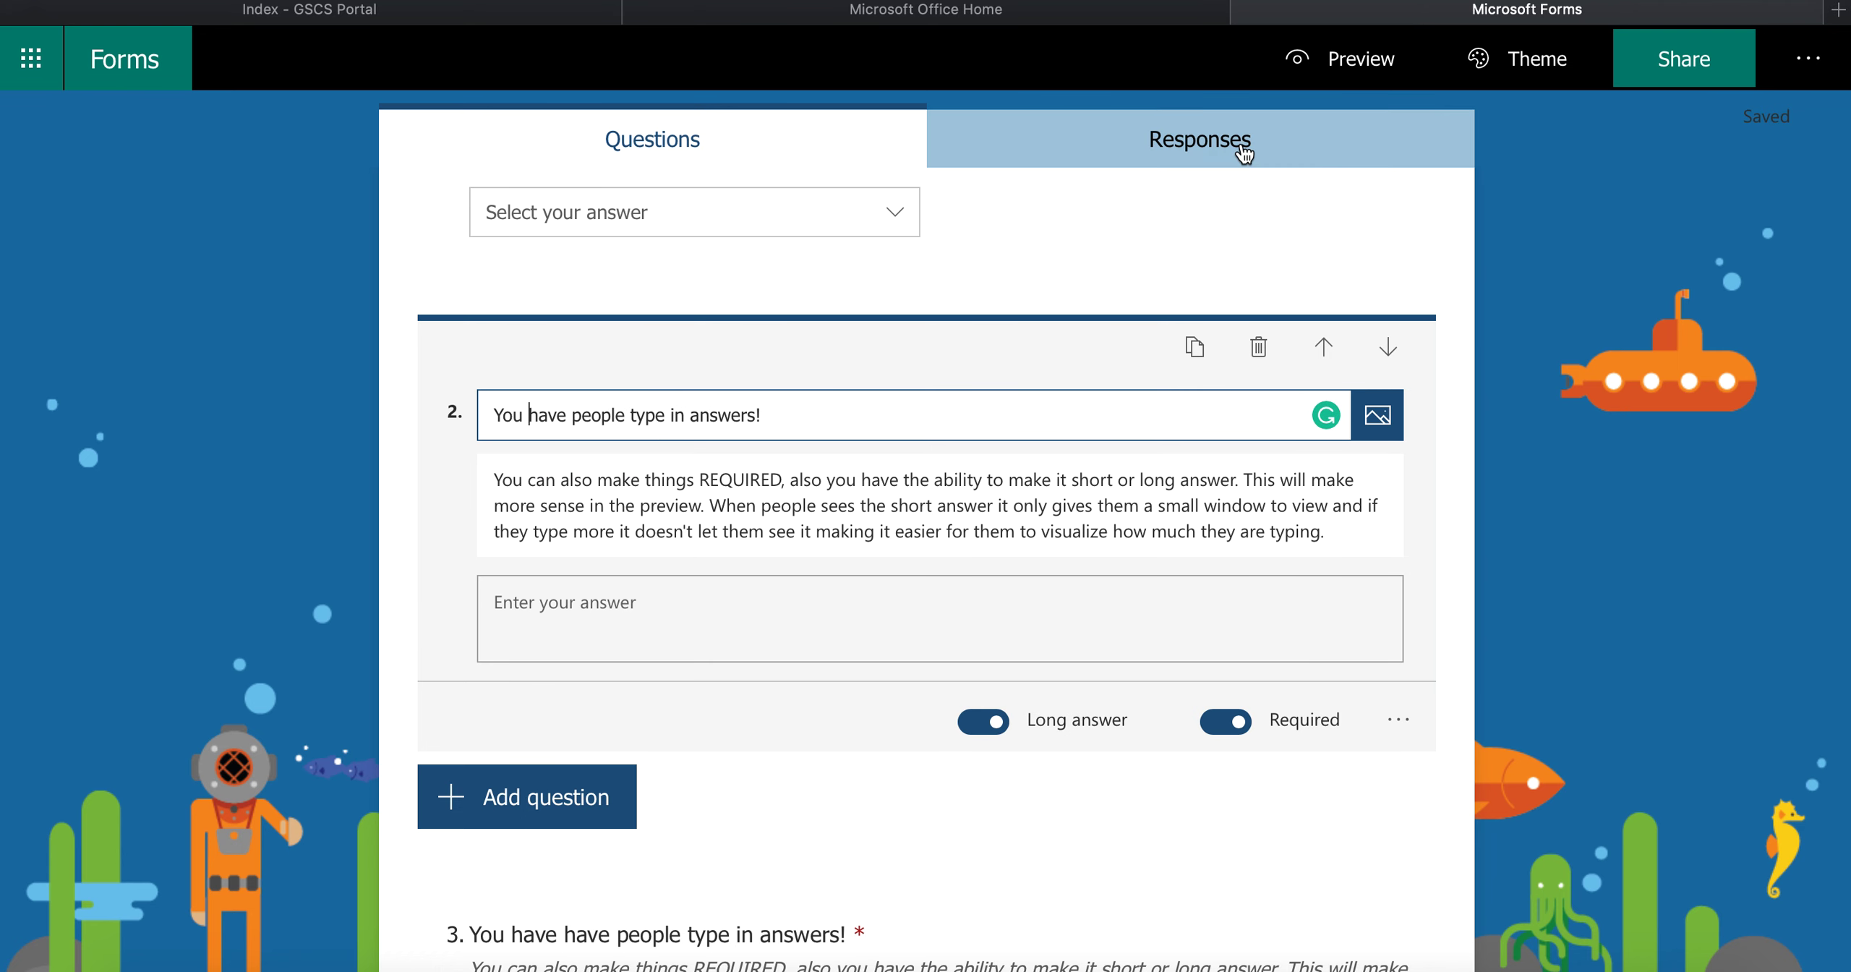
Preview the form to compare the long answer boxes of questions 2 and 3, and return to editing.
{"action": "left_click", "coordinate": [1383, 71]}
{"action": "scroll", "coordinate": [995, 730], "scroll_direction": "down", "scroll_amount": 5}
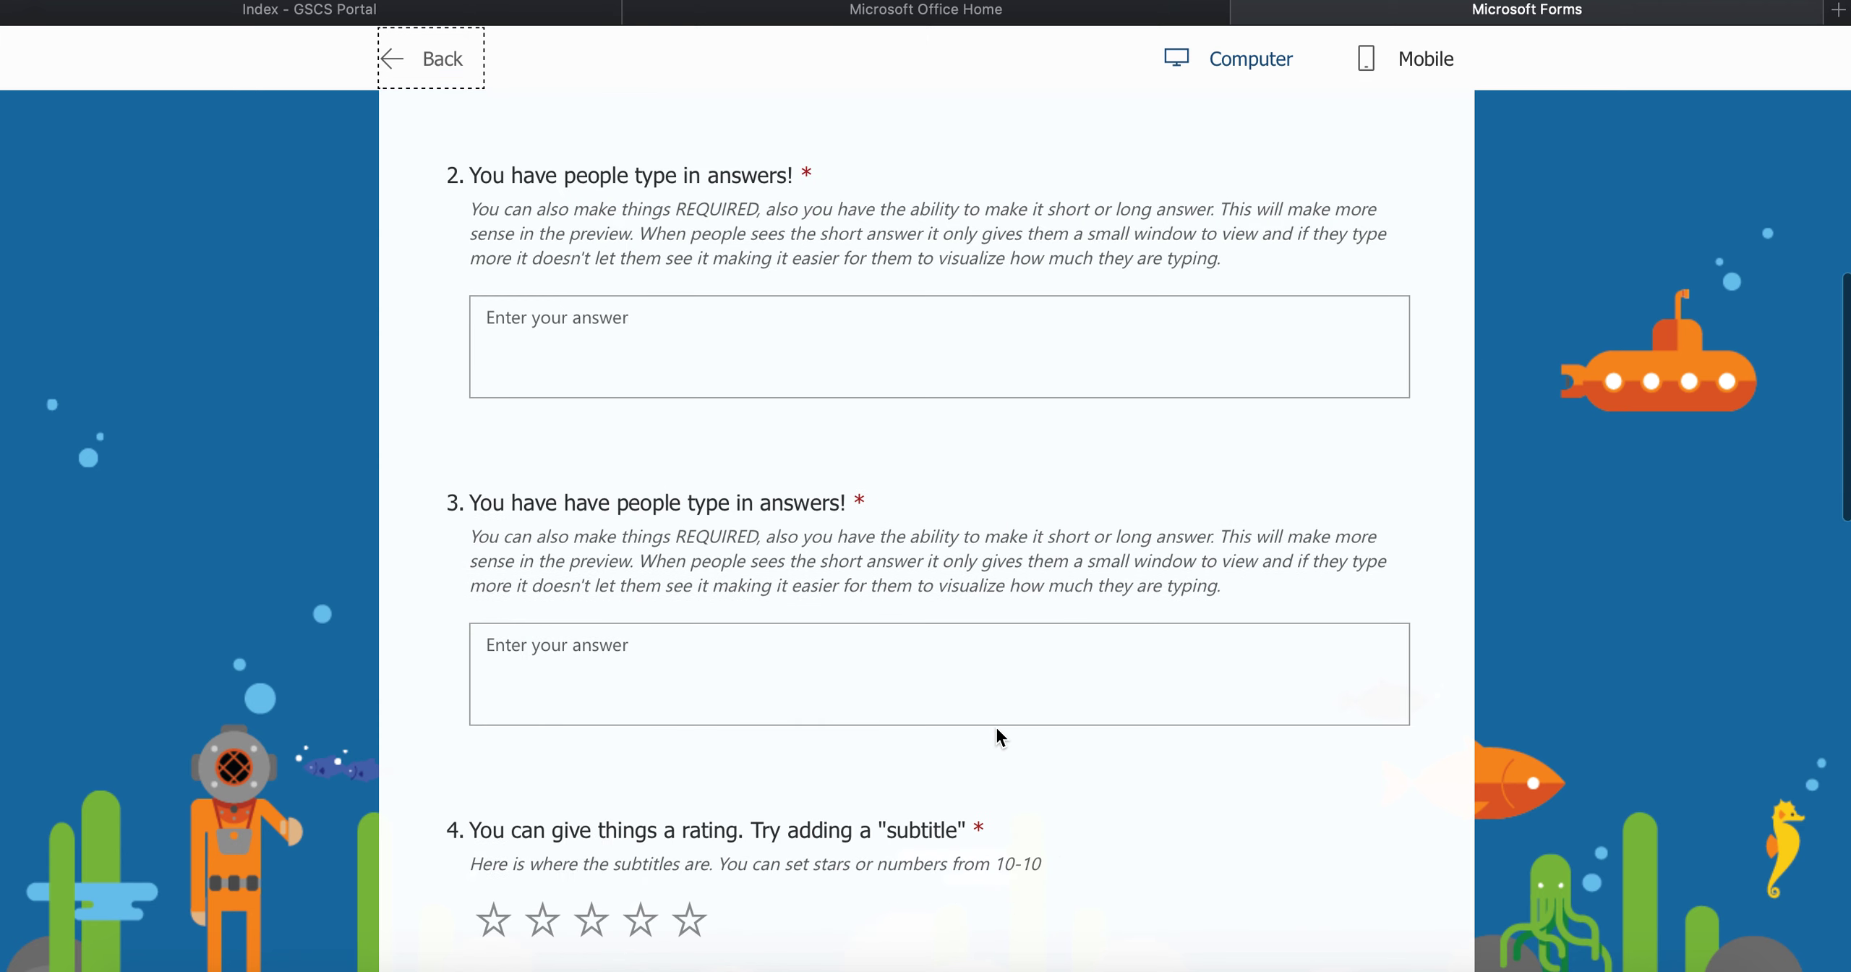
{"action": "scroll", "coordinate": [773, 324], "scroll_direction": "up", "scroll_amount": 1}
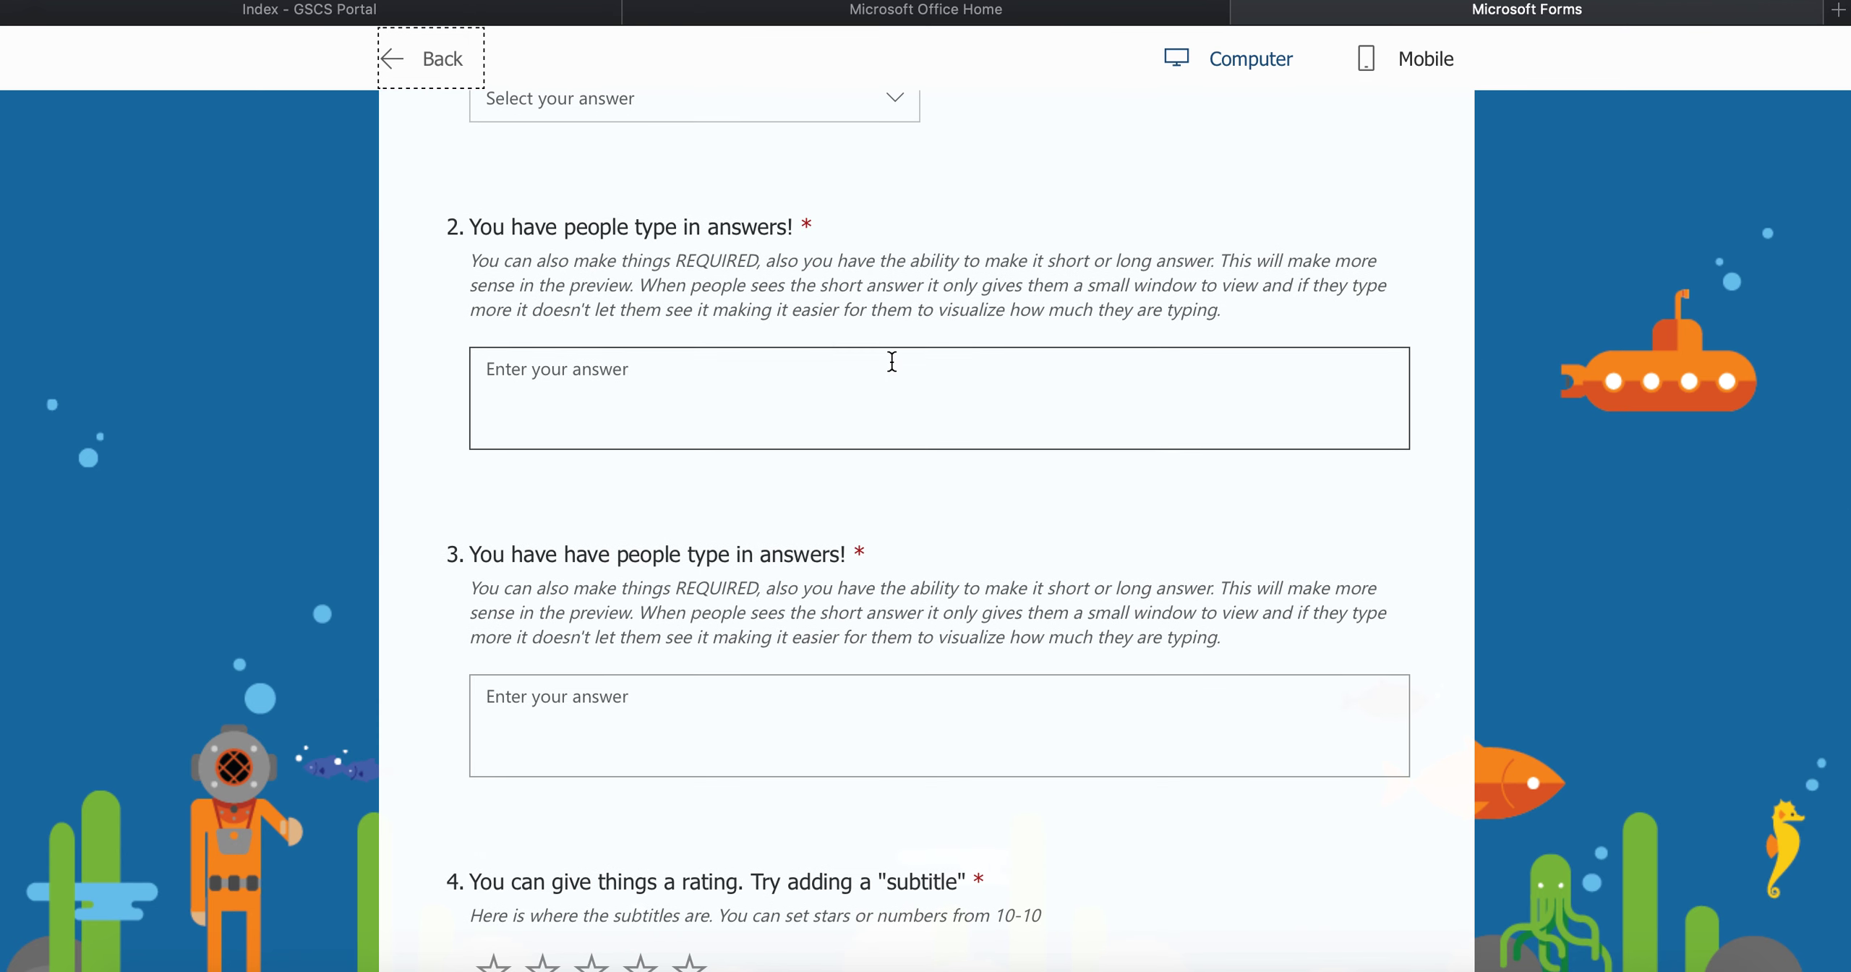
{"action": "left_click", "coordinate": [1120, 12]}
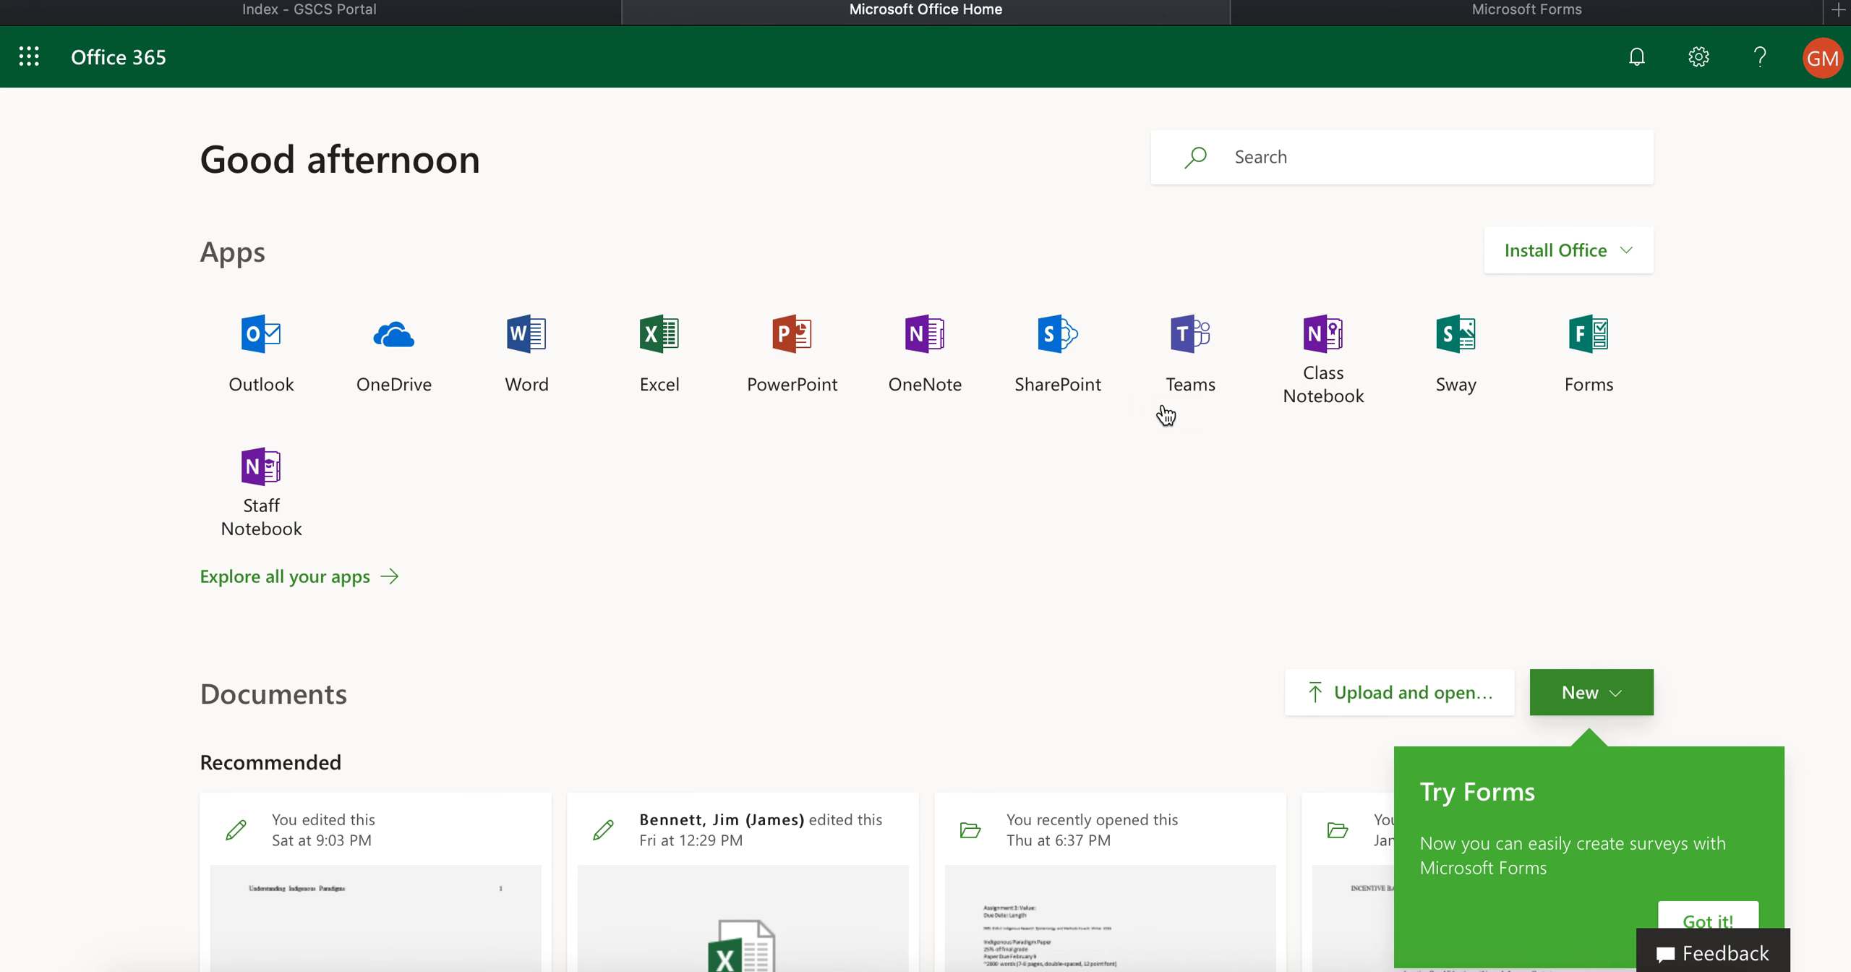
{"action": "left_click", "coordinate": [1388, 10]}
{"action": "scroll", "coordinate": [757, 442], "scroll_direction": "up", "scroll_amount": 4}
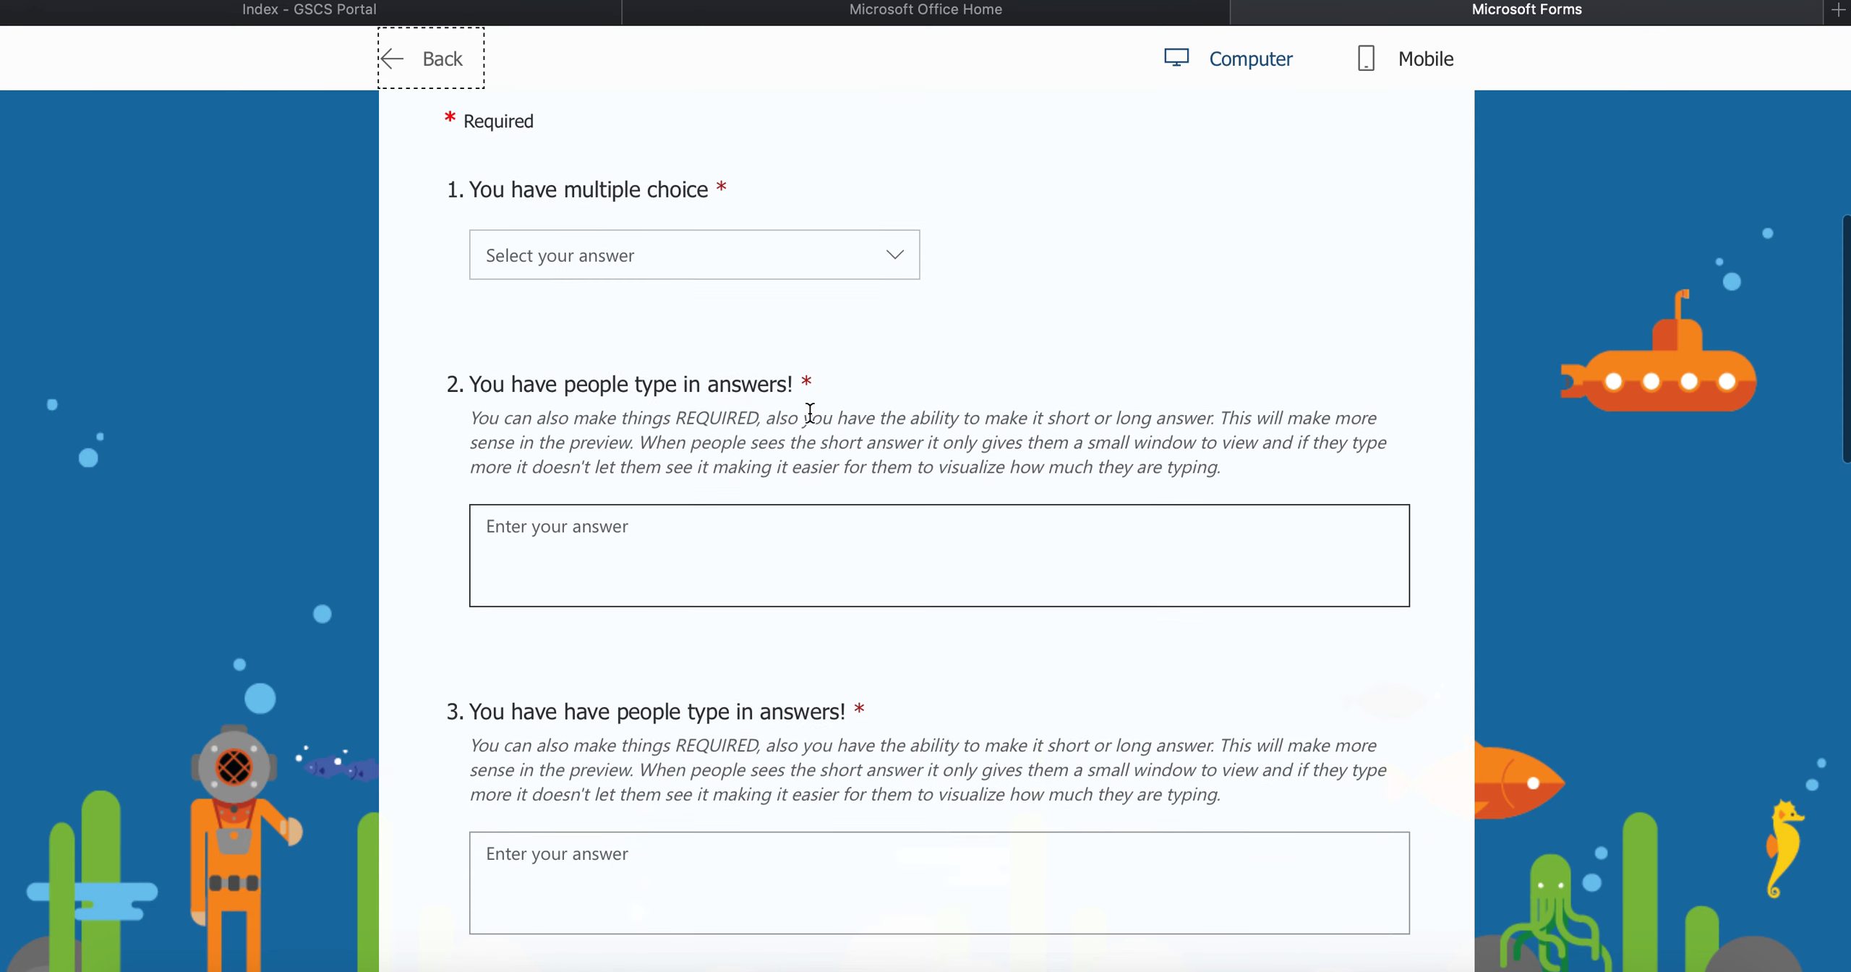
{"action": "left_click", "coordinate": [431, 61]}
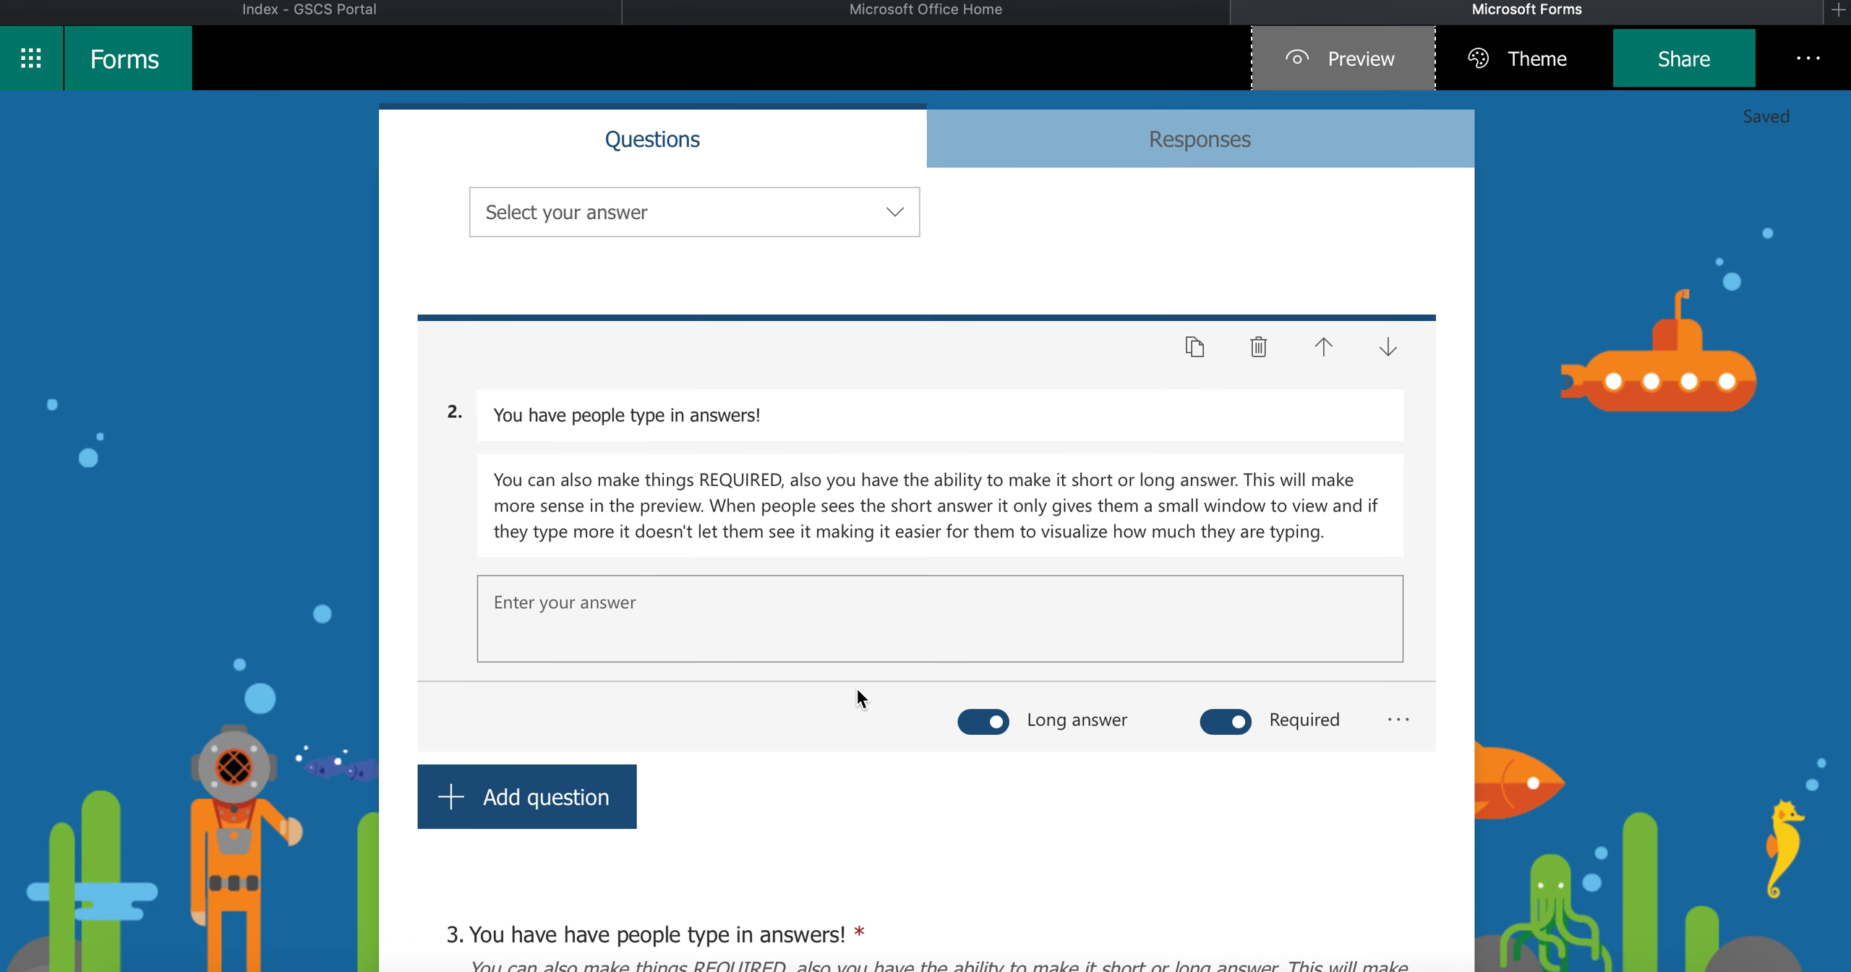
Turn off Long answer for question 2.
{"action": "left_click", "coordinate": [1022, 723]}
{"action": "scroll", "coordinate": [1031, 709], "scroll_direction": "down", "scroll_amount": 3}
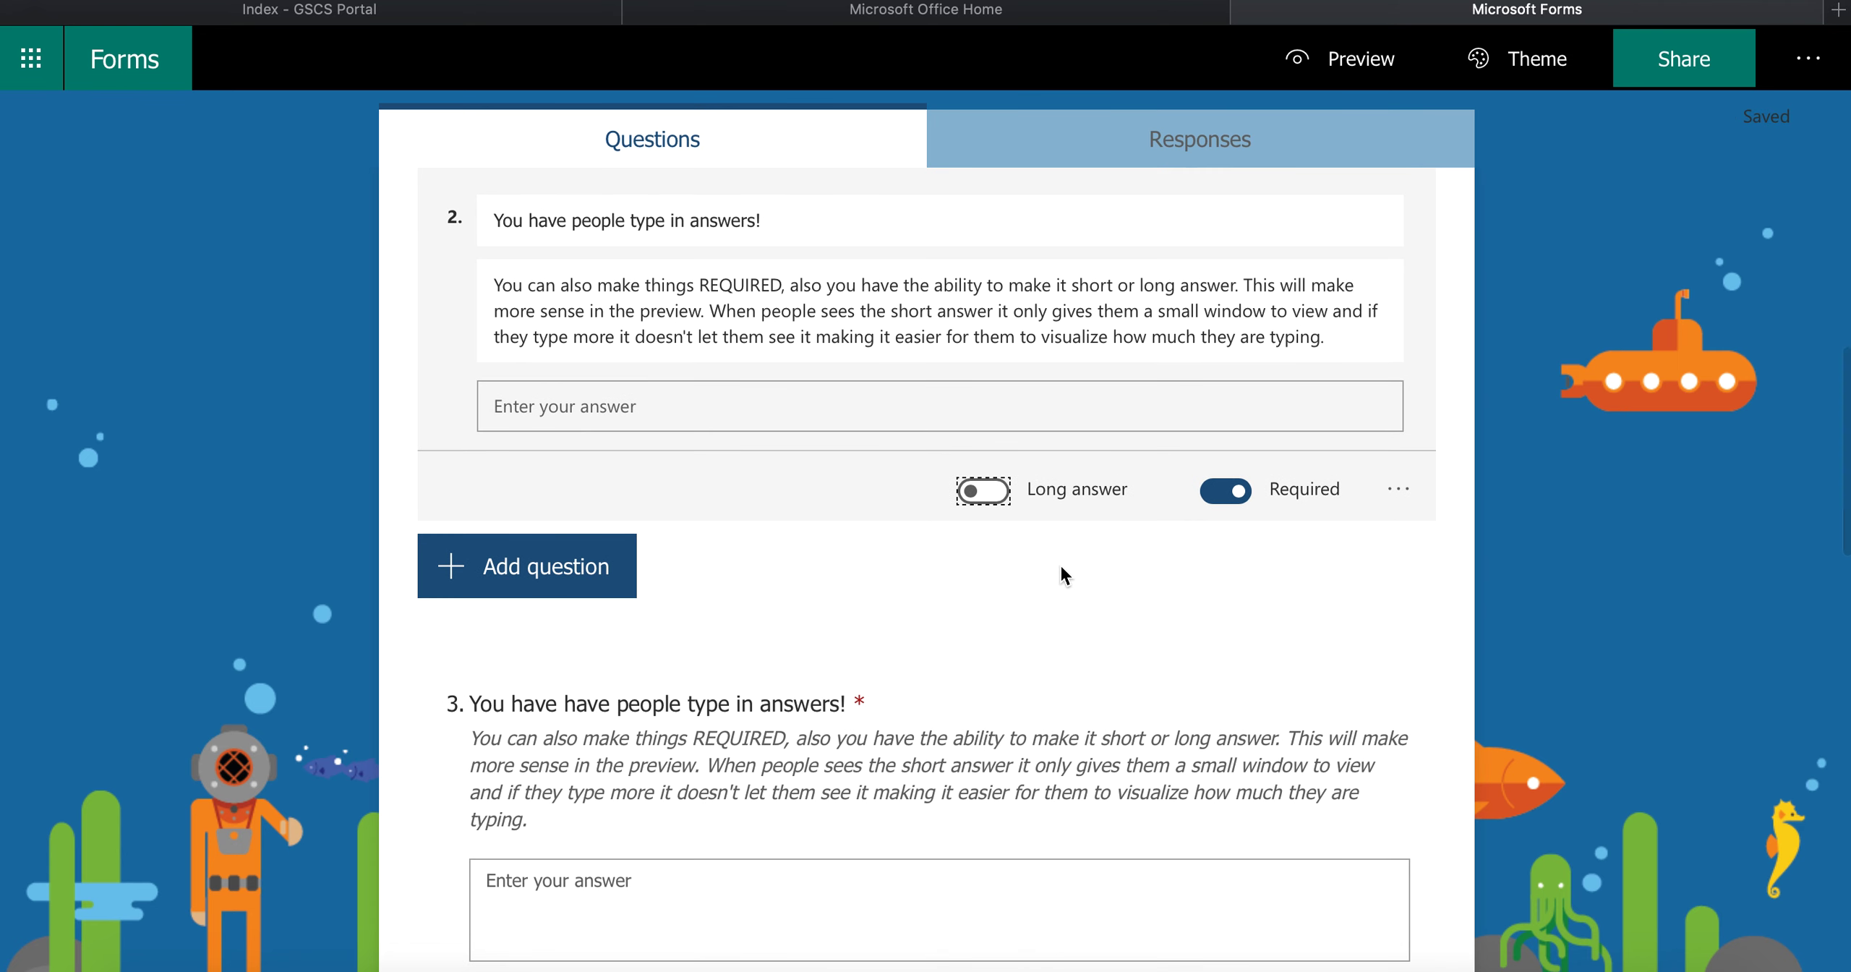
{"action": "scroll", "coordinate": [1060, 575], "scroll_direction": "up", "scroll_amount": 5}
Preview the form to compare question 2's short answer box with question 3's long one, and return to editing.
{"action": "left_click", "coordinate": [1377, 61]}
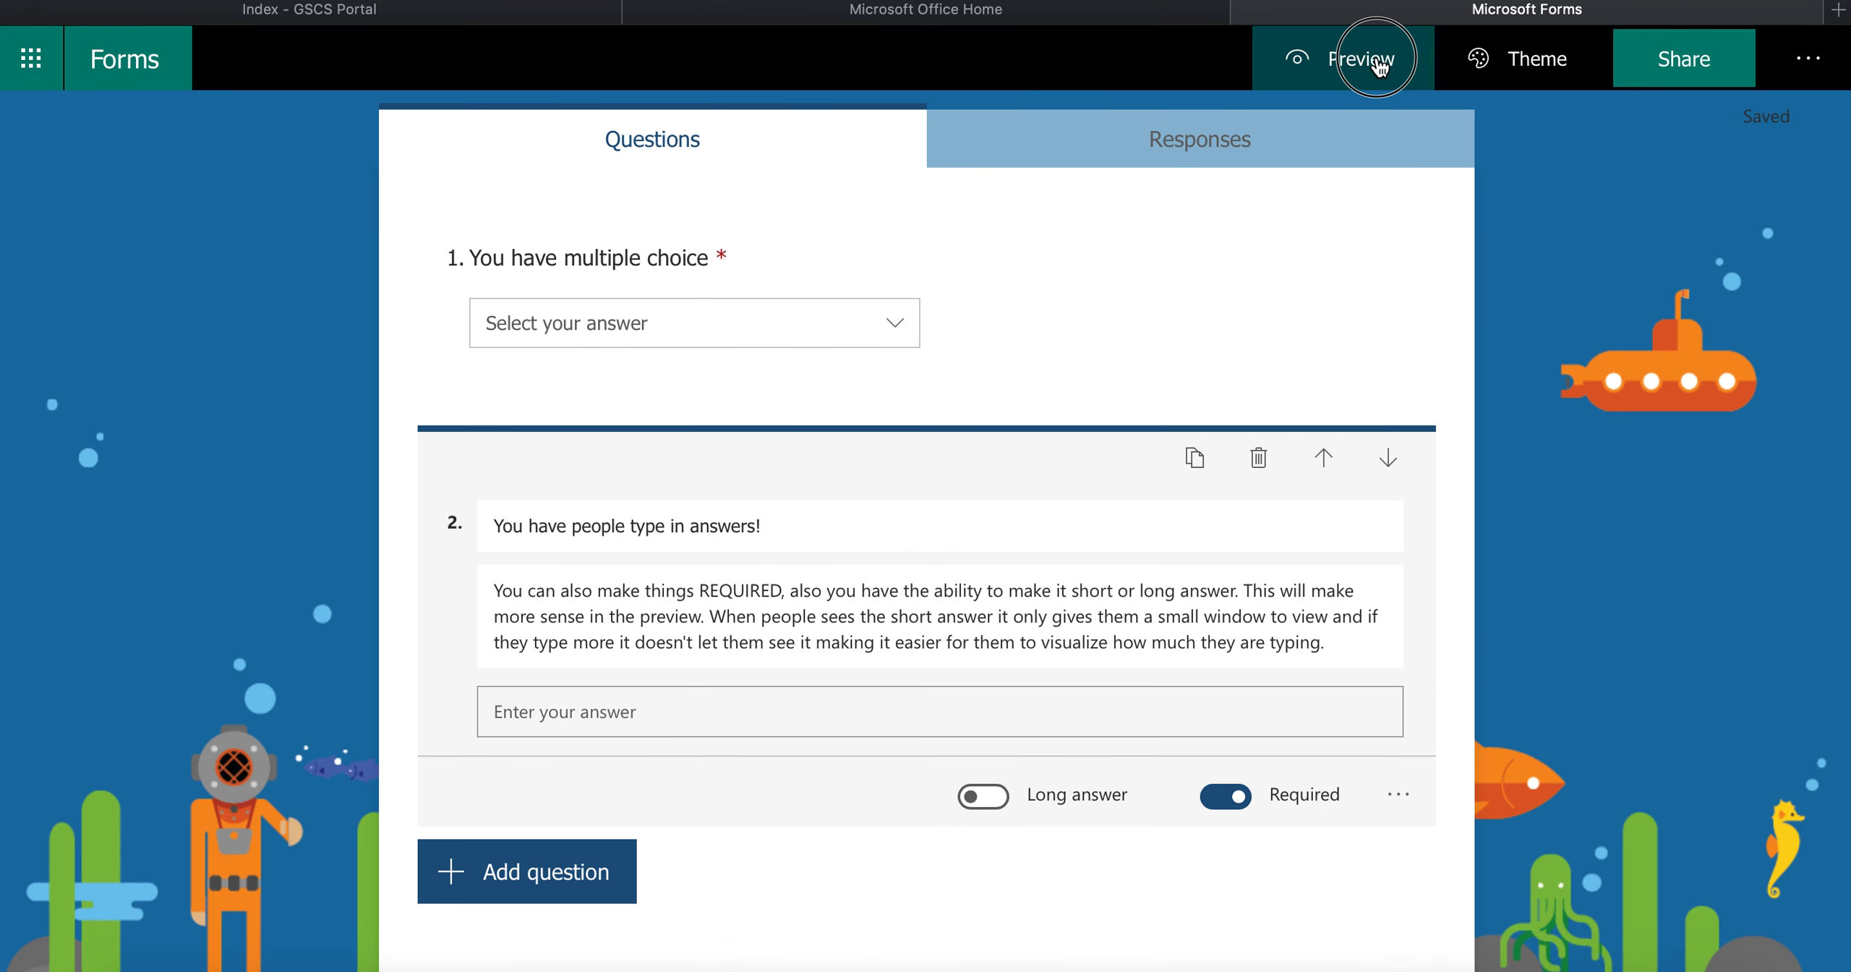
{"action": "scroll", "coordinate": [1026, 622], "scroll_direction": "down", "scroll_amount": 10}
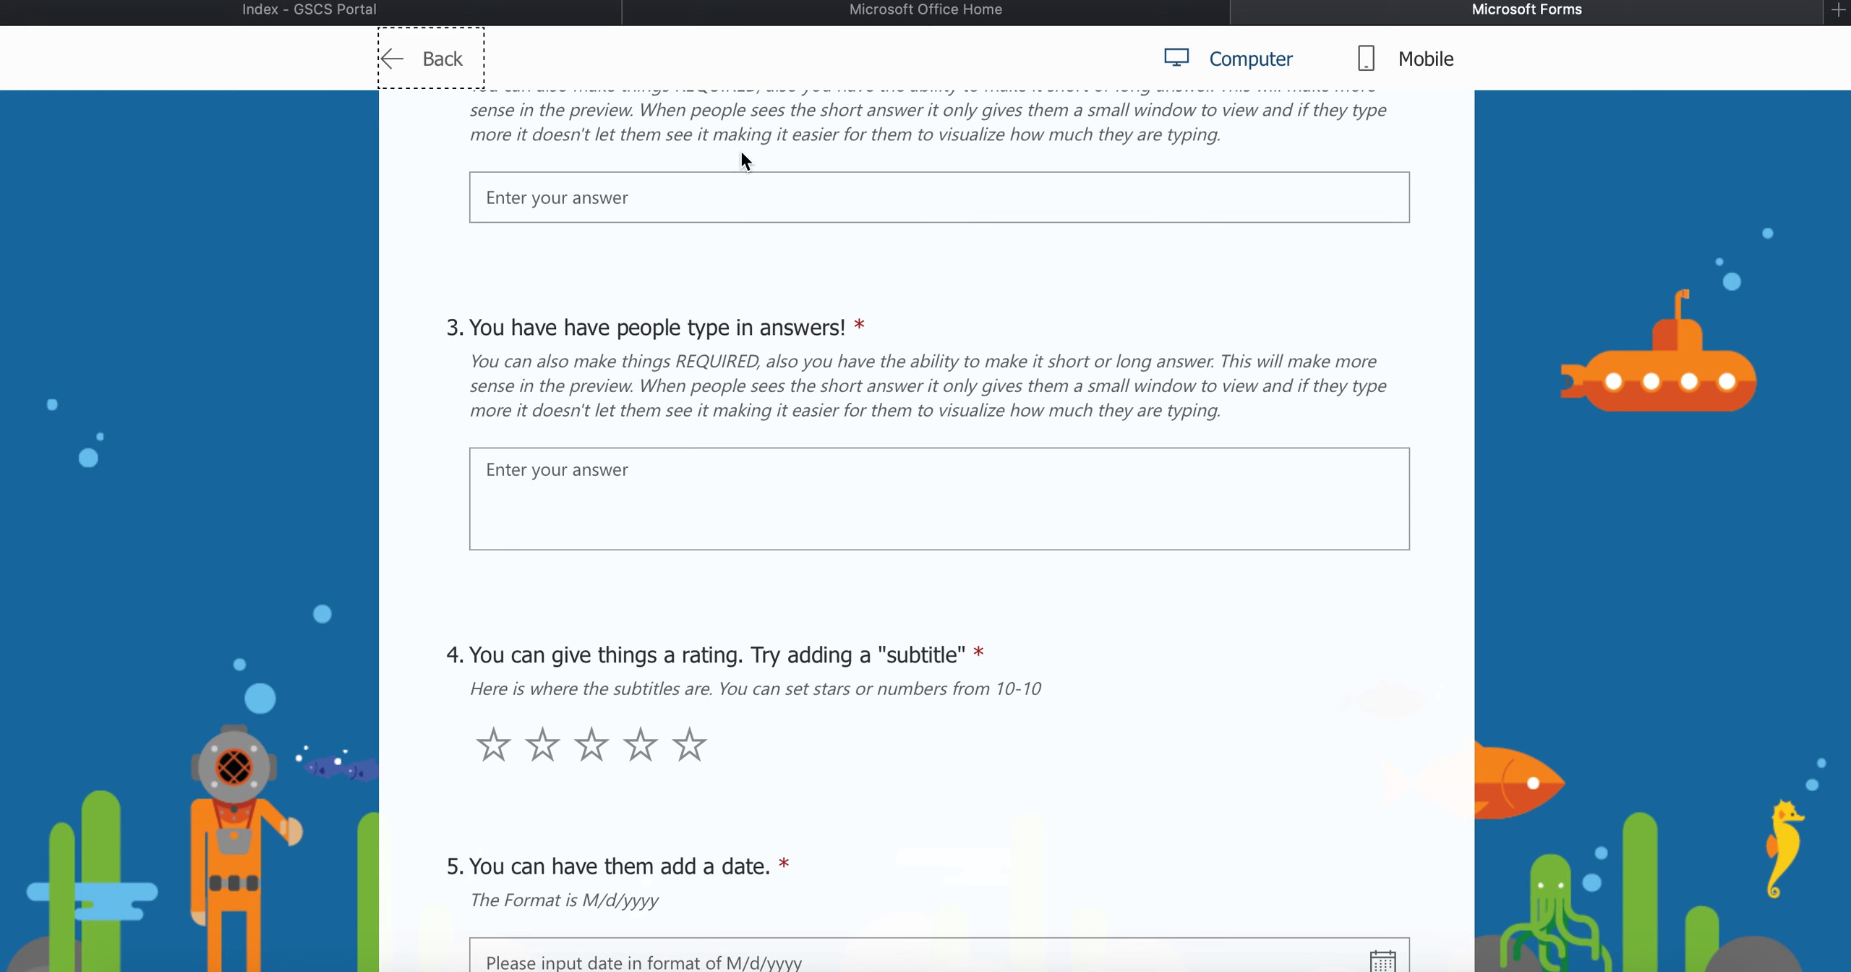
{"action": "scroll", "coordinate": [691, 190], "scroll_direction": "up", "scroll_amount": 2}
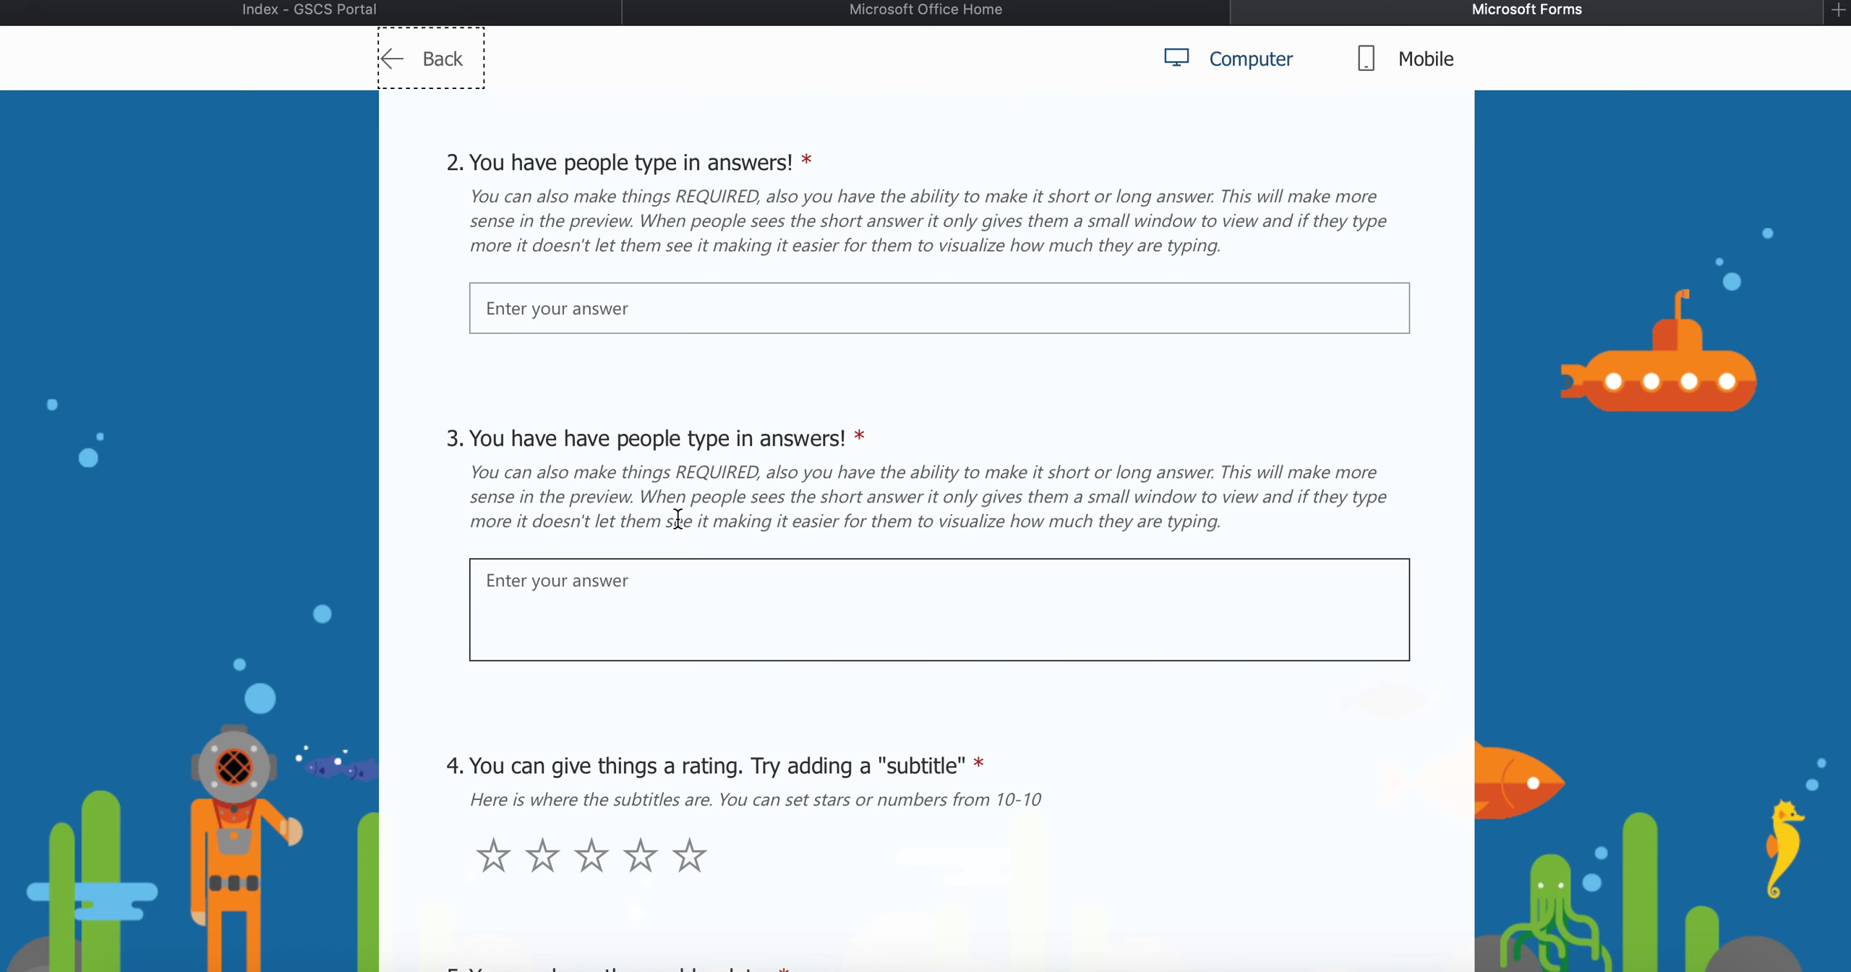
{"action": "scroll", "coordinate": [694, 362], "scroll_direction": "down", "scroll_amount": 3}
{"action": "scroll", "coordinate": [694, 361], "scroll_direction": "up", "scroll_amount": 8}
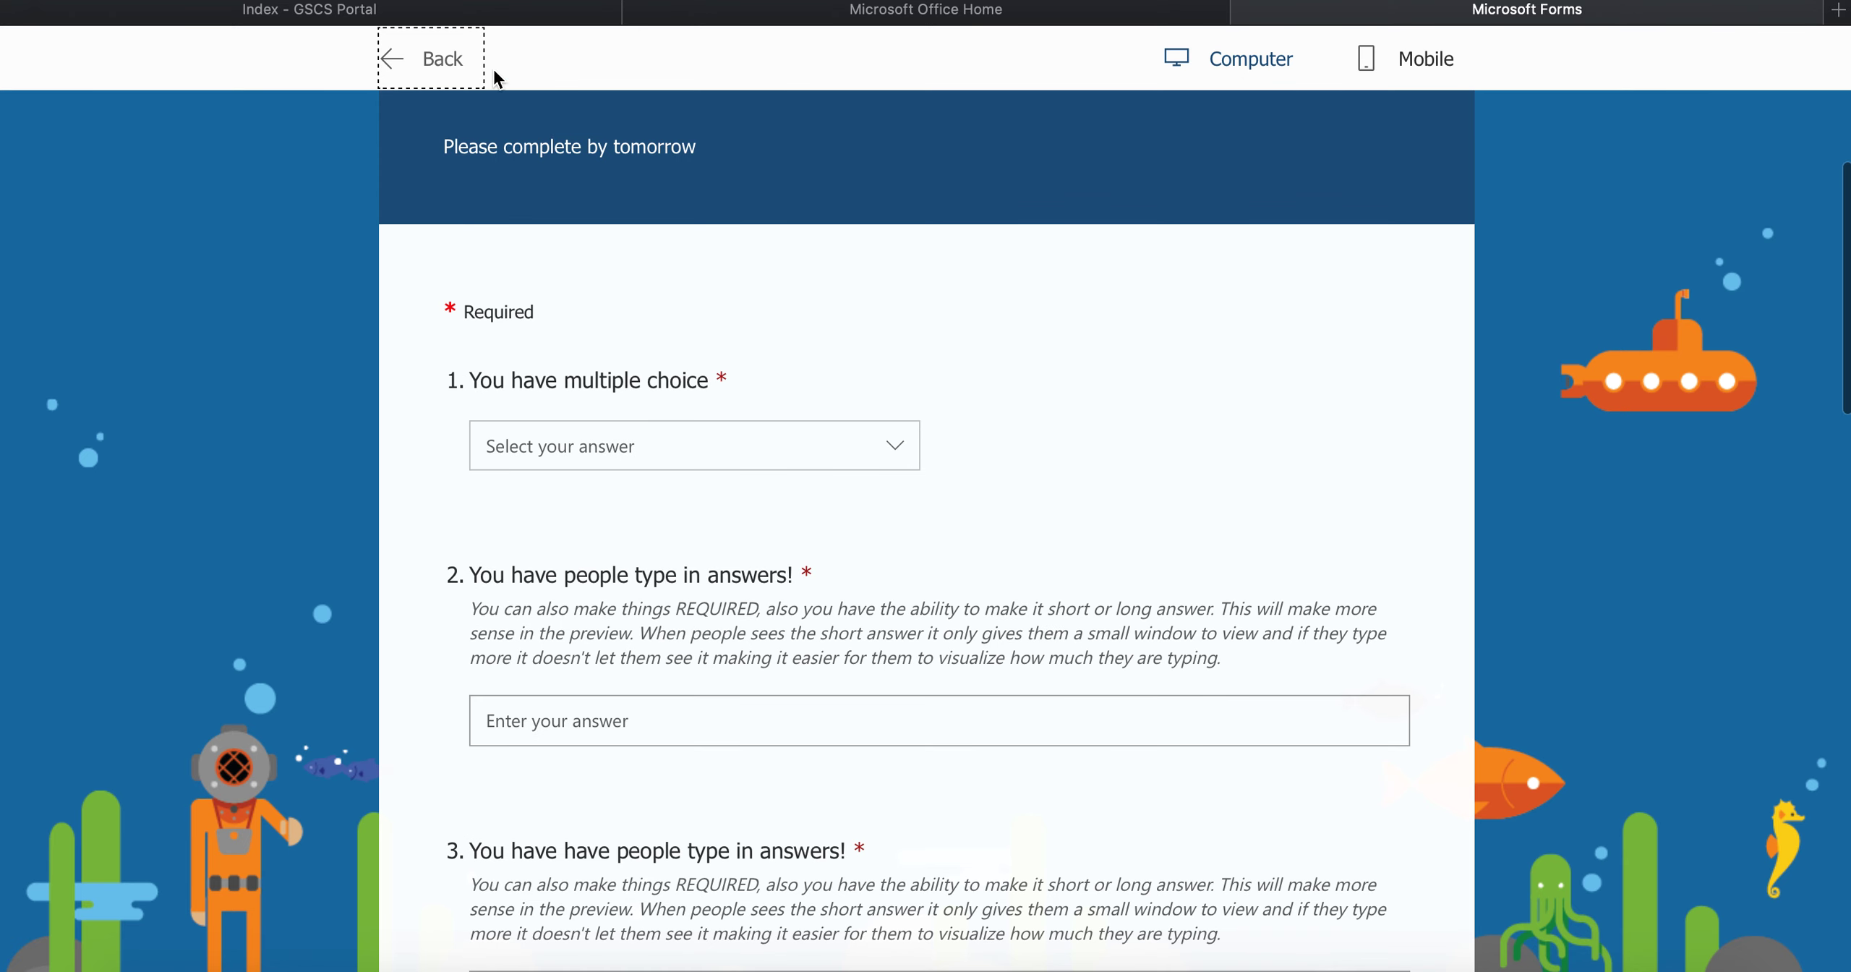
{"action": "left_click", "coordinate": [434, 59]}
Show the additional settings for question 2 and review its Subtitle and Restrictions choices.
{"action": "scroll", "coordinate": [918, 785], "scroll_direction": "down", "scroll_amount": 3}
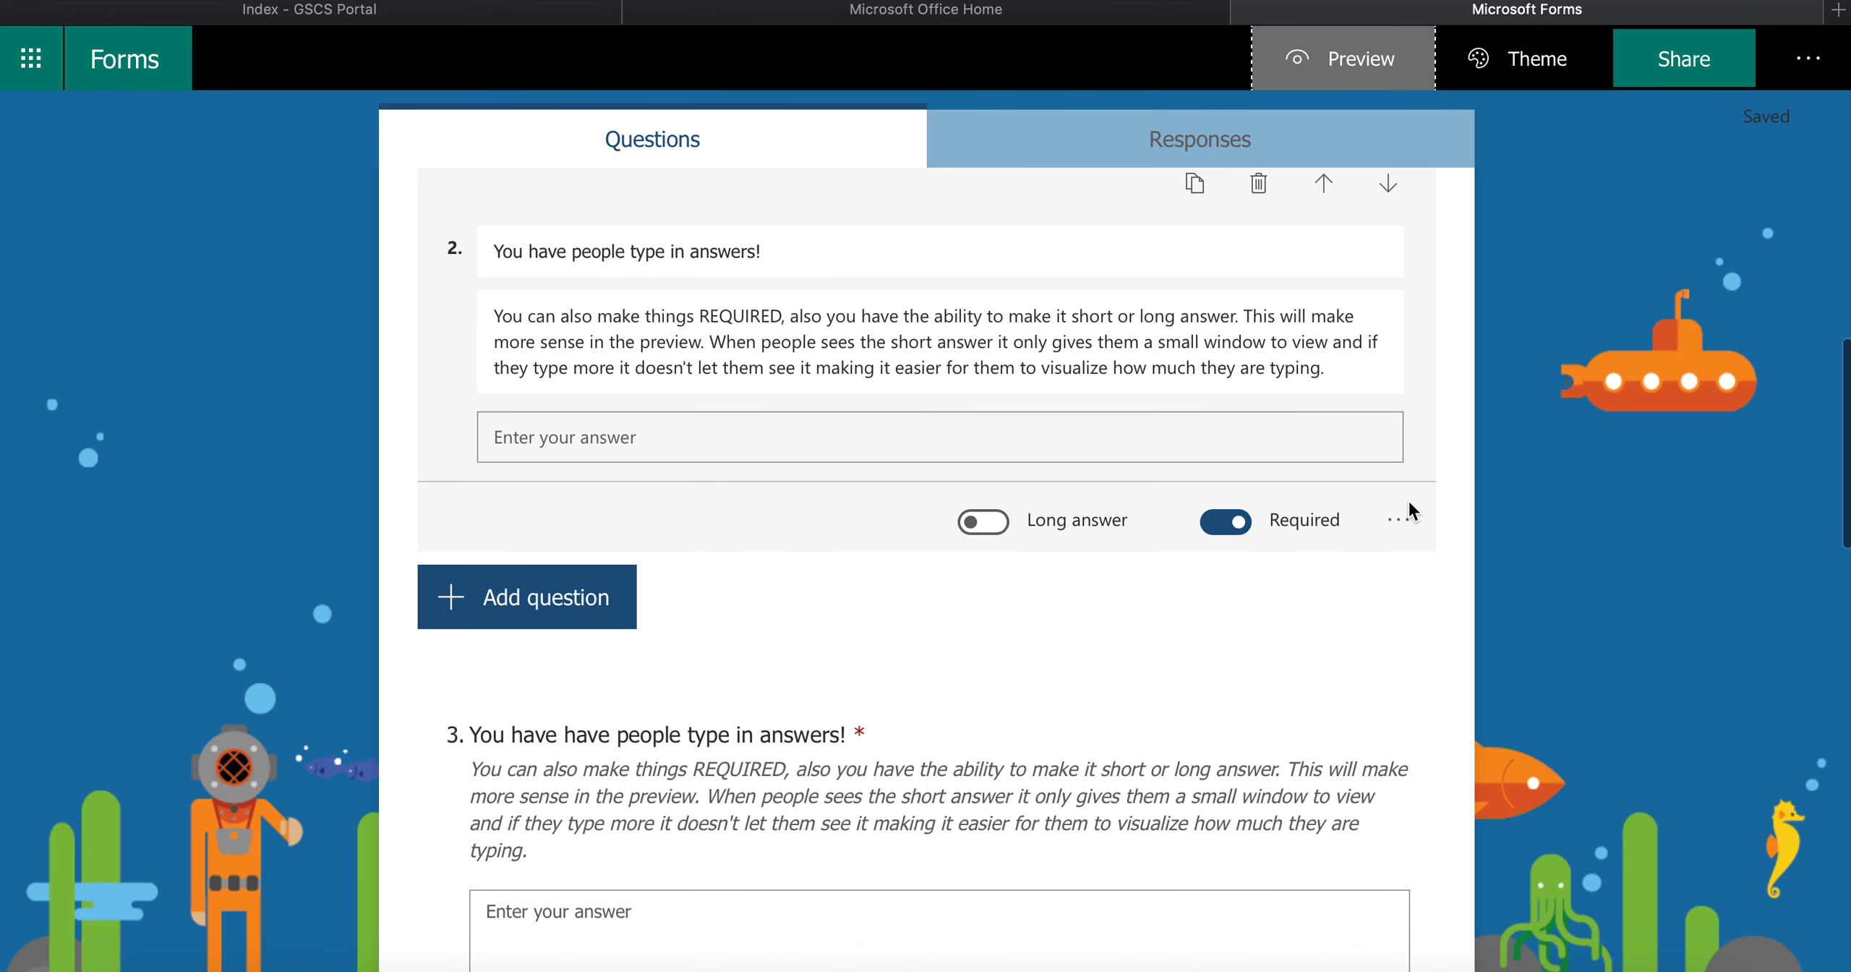
{"action": "scroll", "coordinate": [1157, 538], "scroll_direction": "down", "scroll_amount": 2}
{"action": "left_click", "coordinate": [1403, 423]}
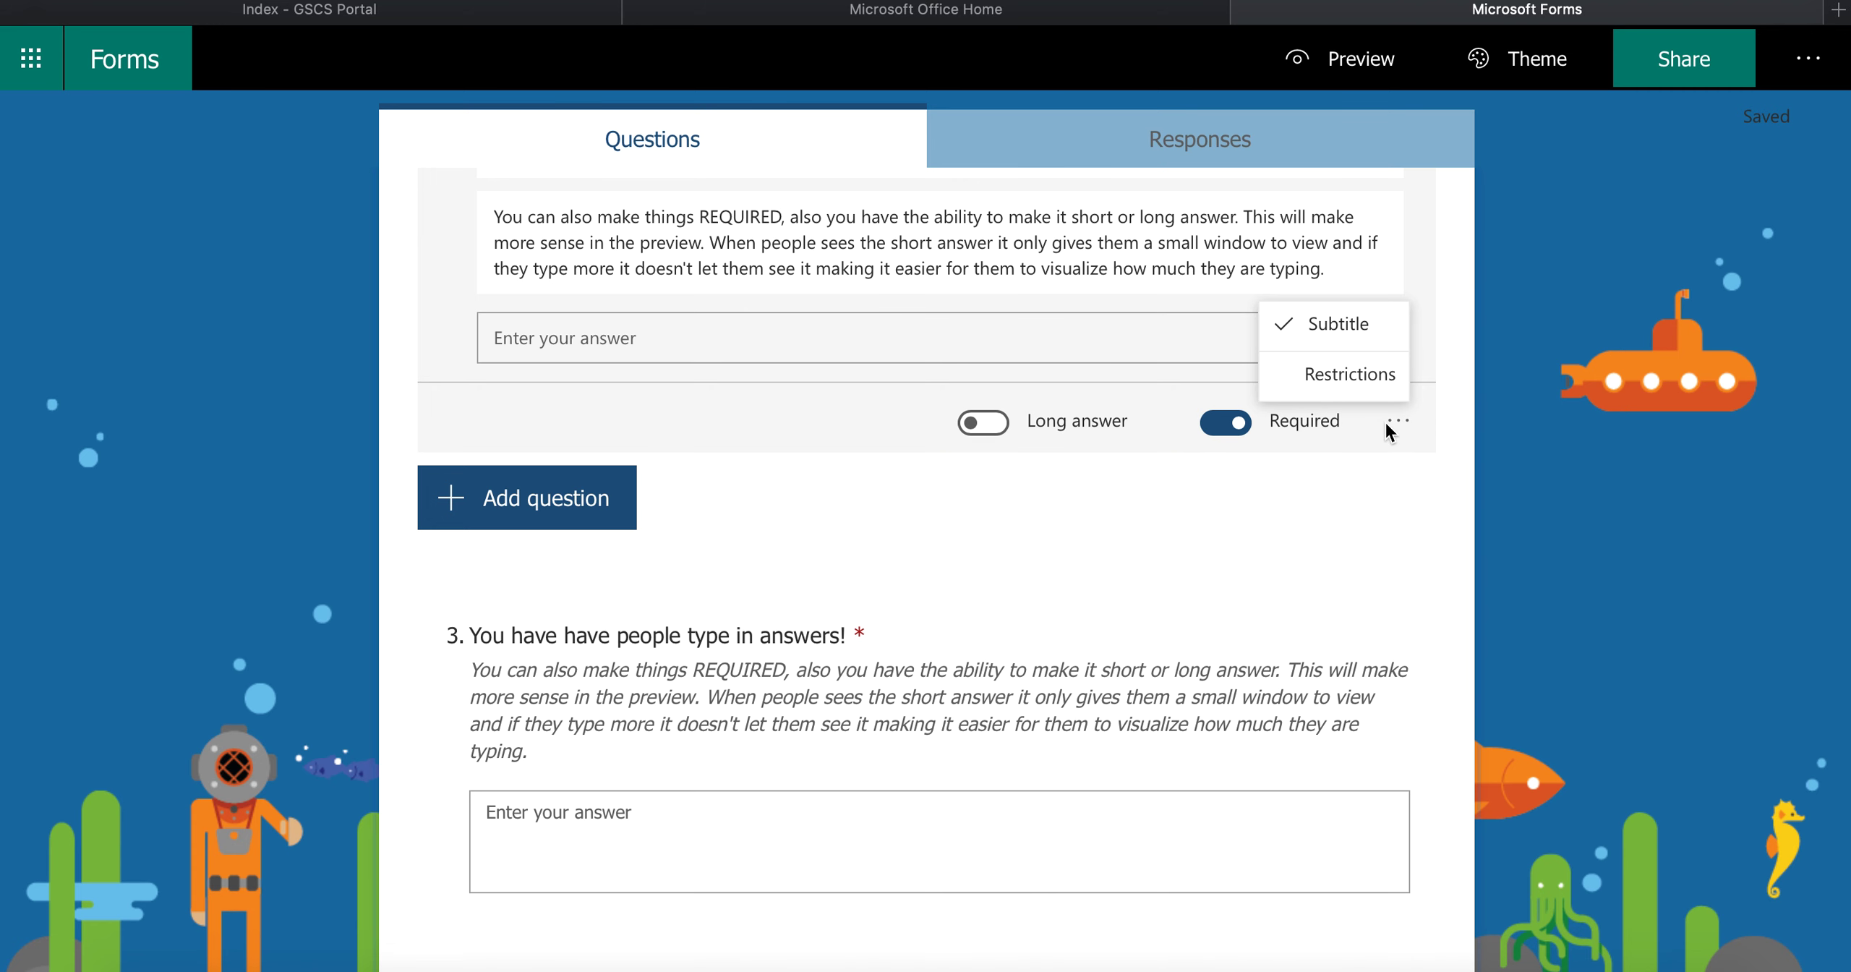
Open the rating question for editing and look at its Symbol and Levels choices.
{"action": "scroll", "coordinate": [1362, 547], "scroll_direction": "down", "scroll_amount": 6}
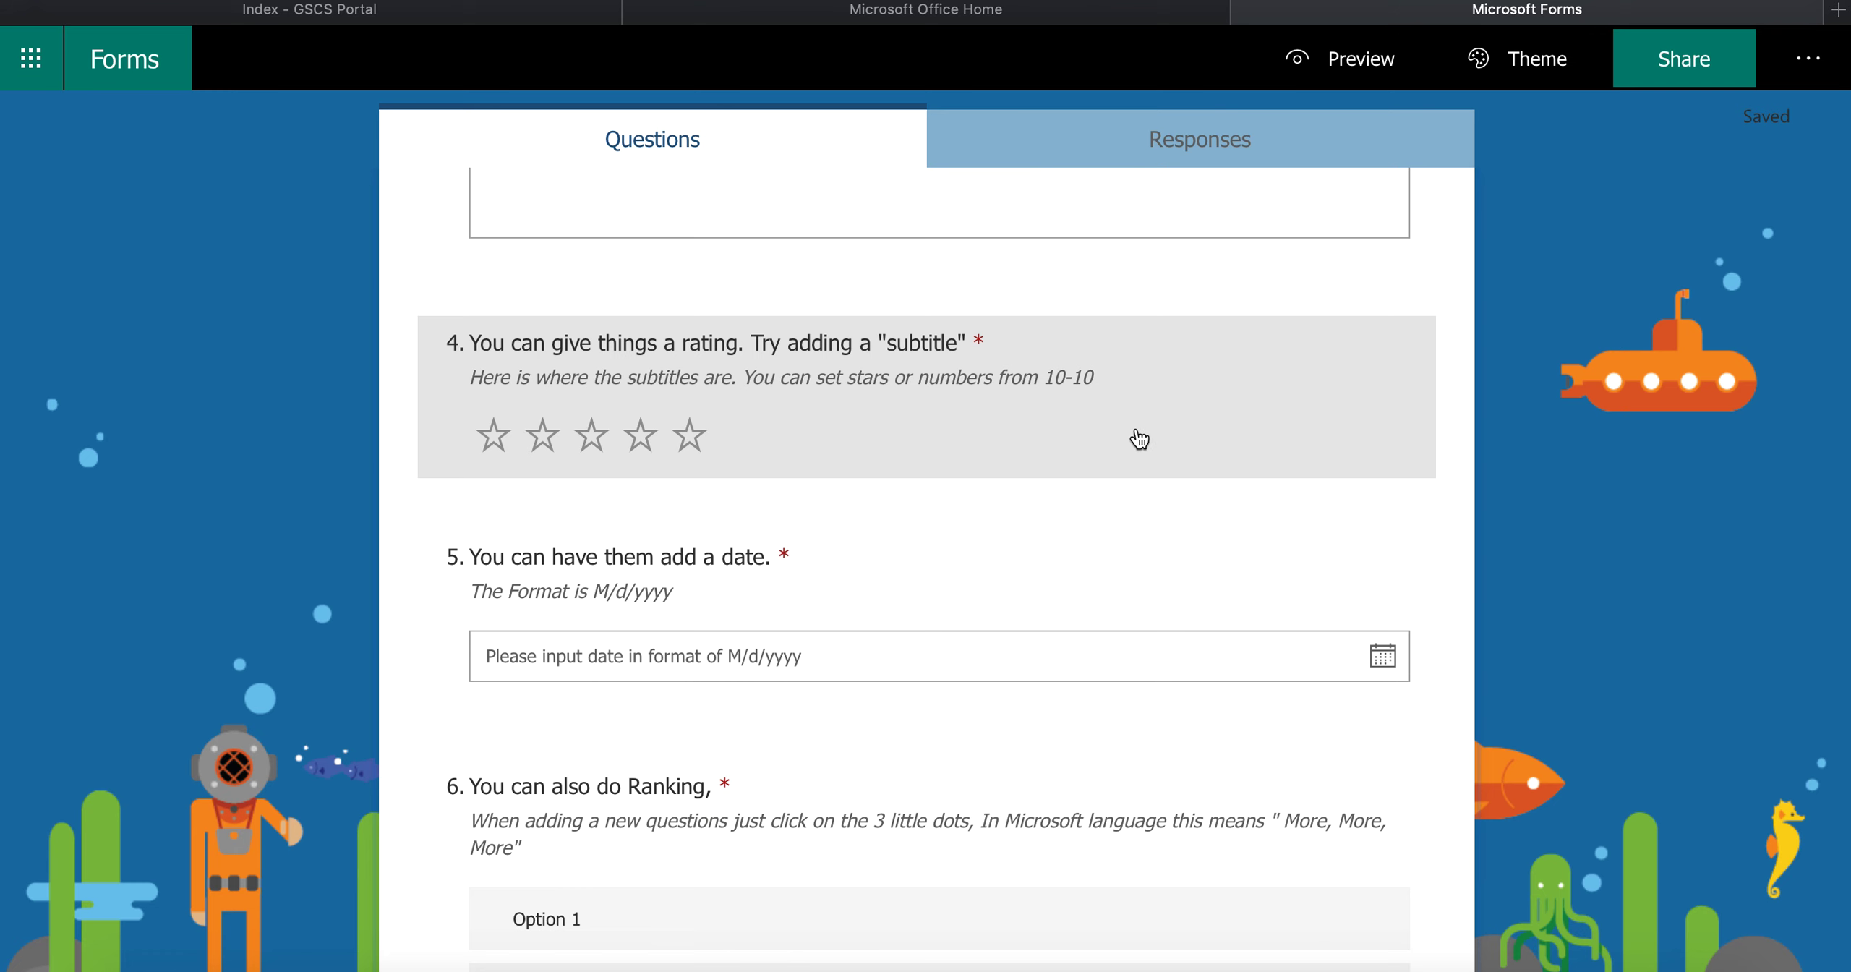
{"action": "left_click", "coordinate": [1026, 433]}
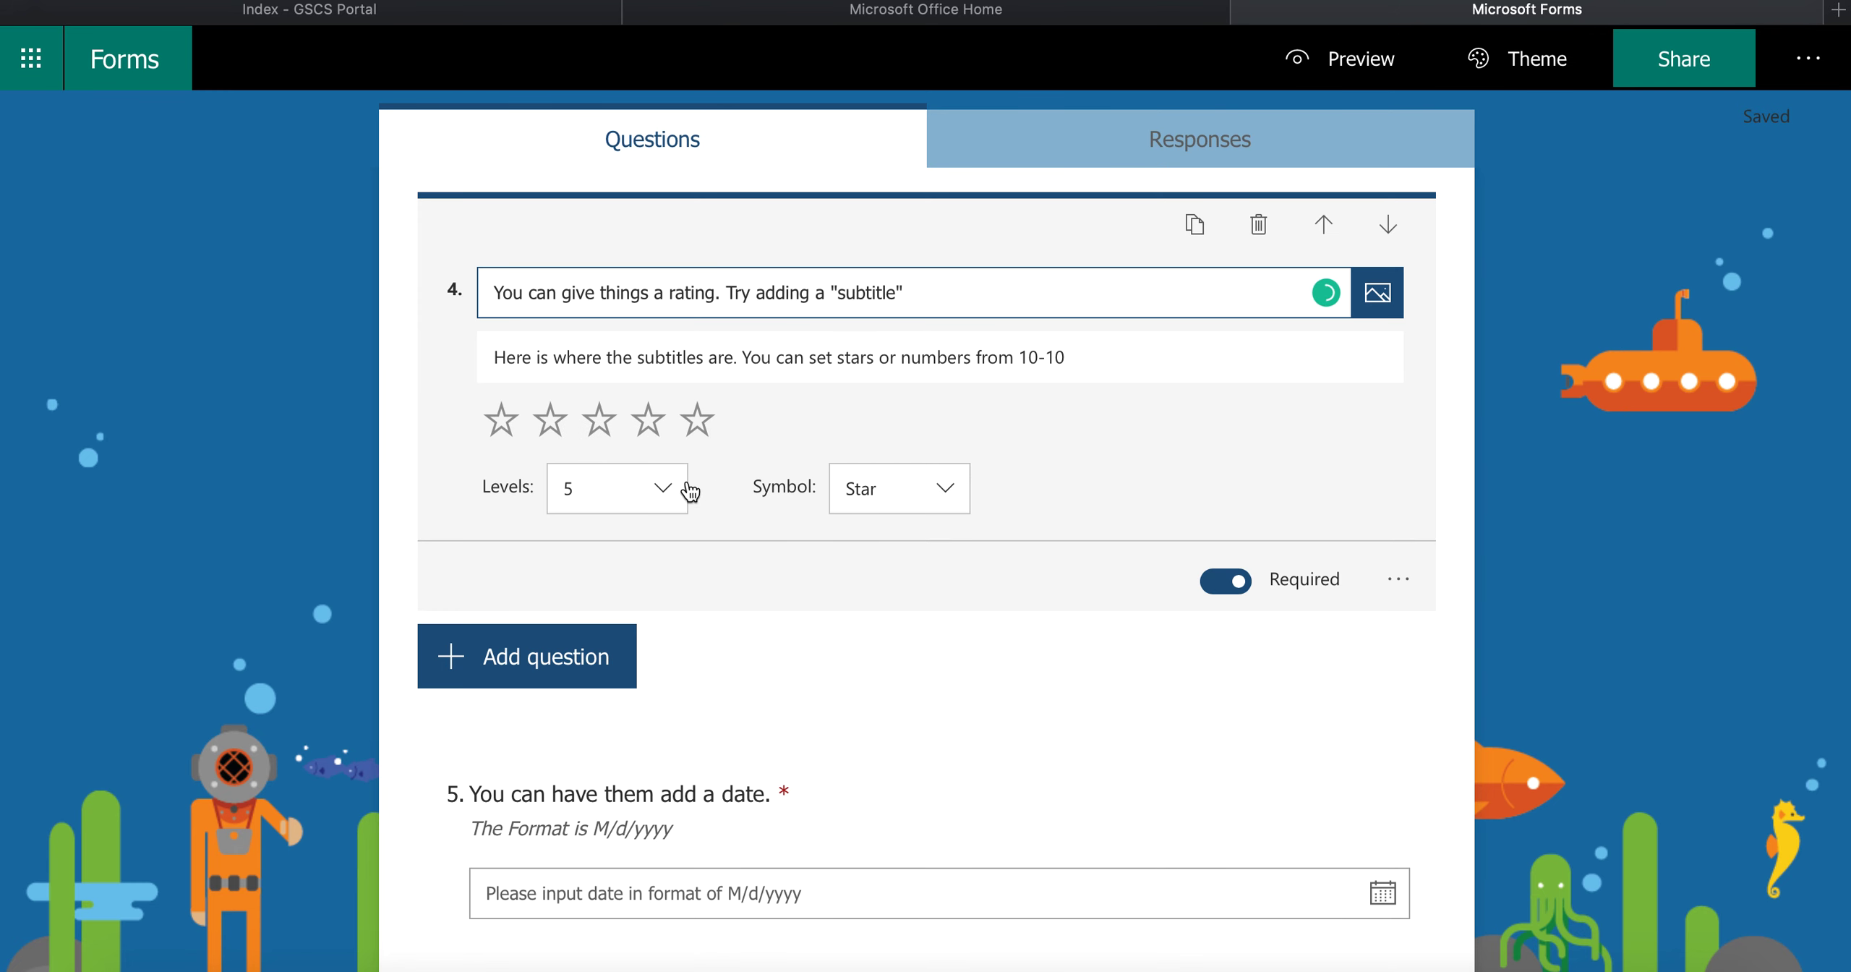
{"action": "left_click", "coordinate": [890, 487]}
{"action": "left_click", "coordinate": [656, 482]}
{"action": "left_click", "coordinate": [1261, 516]}
Add labels to the rating question: "No Good" for 1 star and "Super good" for 5 stars.
{"action": "left_click", "coordinate": [1398, 579]}
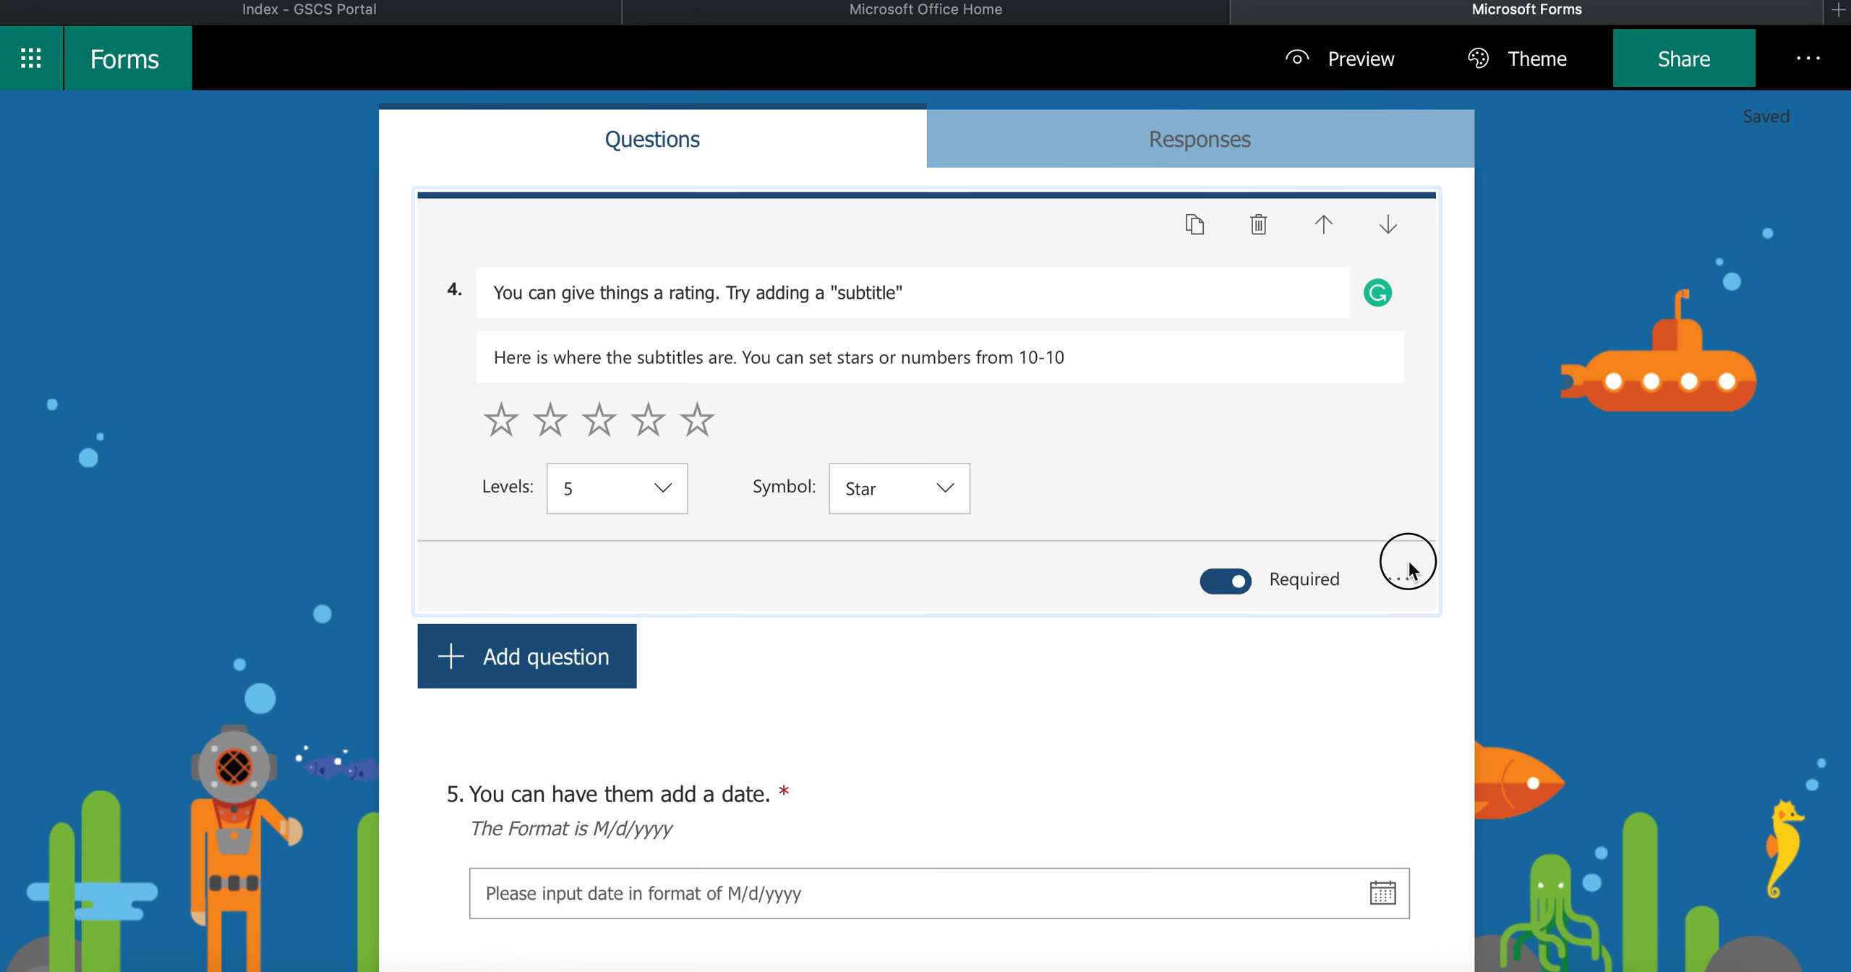
{"action": "left_click", "coordinate": [1388, 543]}
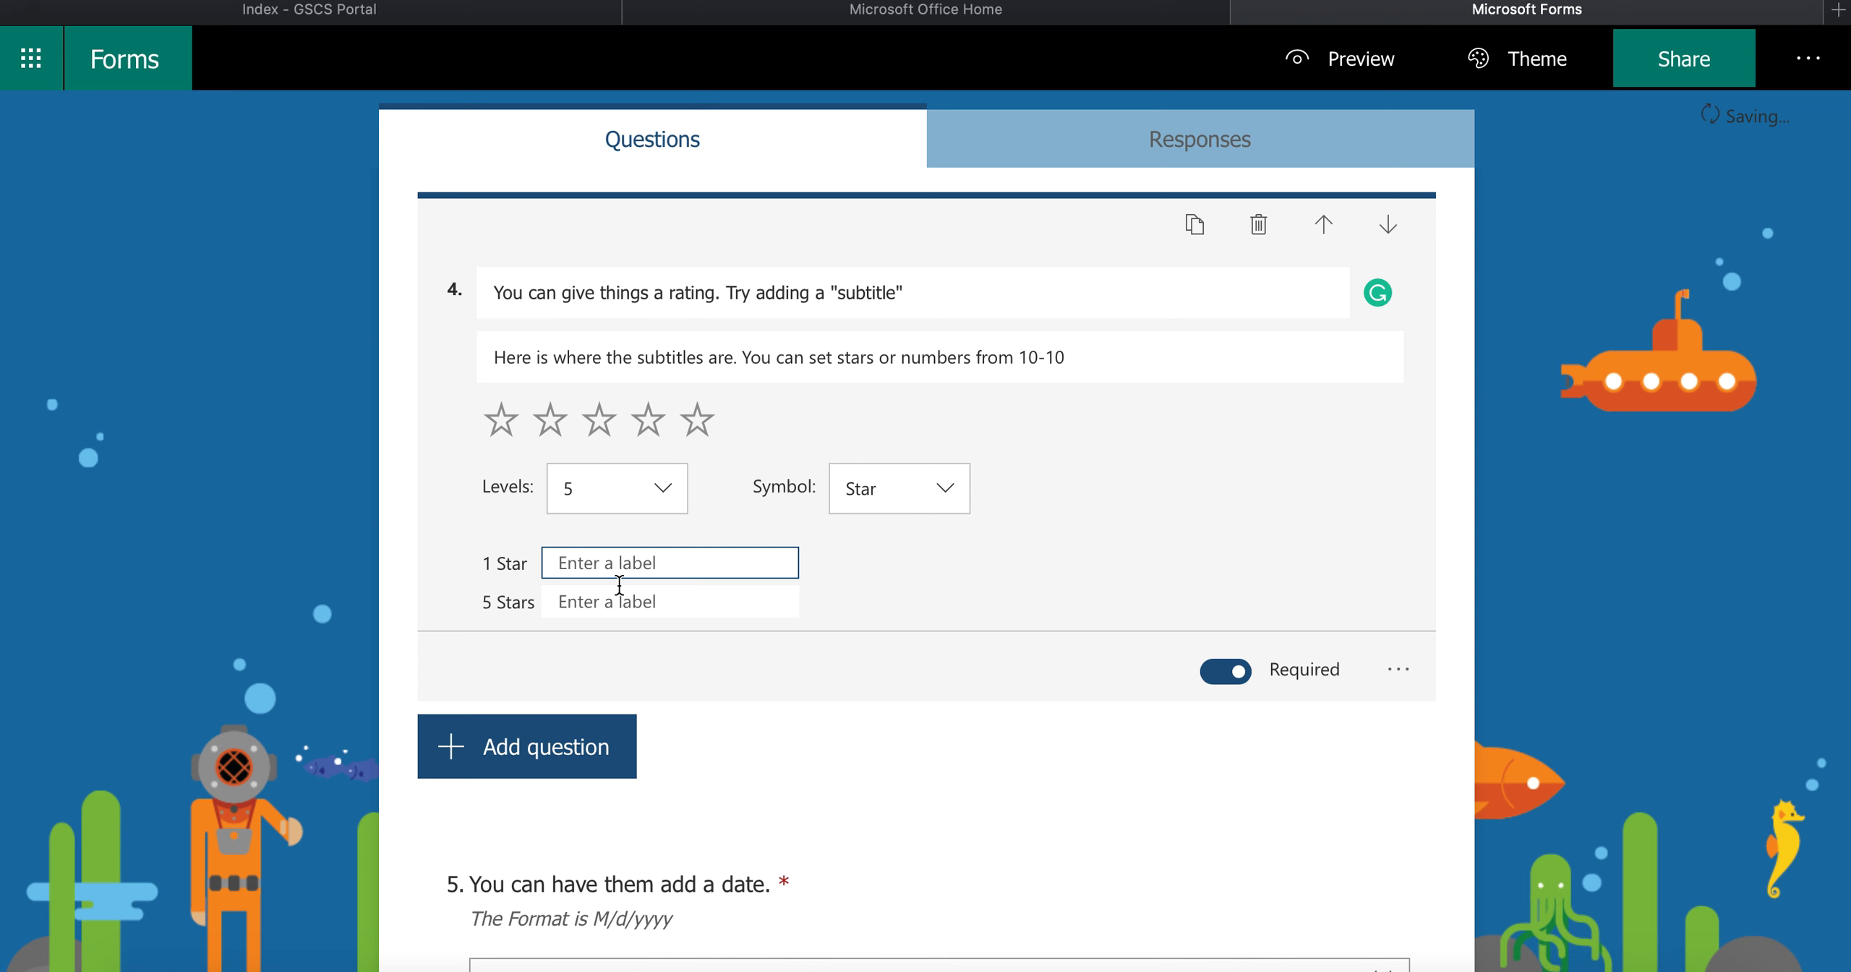
{"action": "type", "text": "No Good"}
{"action": "key", "text": "Tab"}
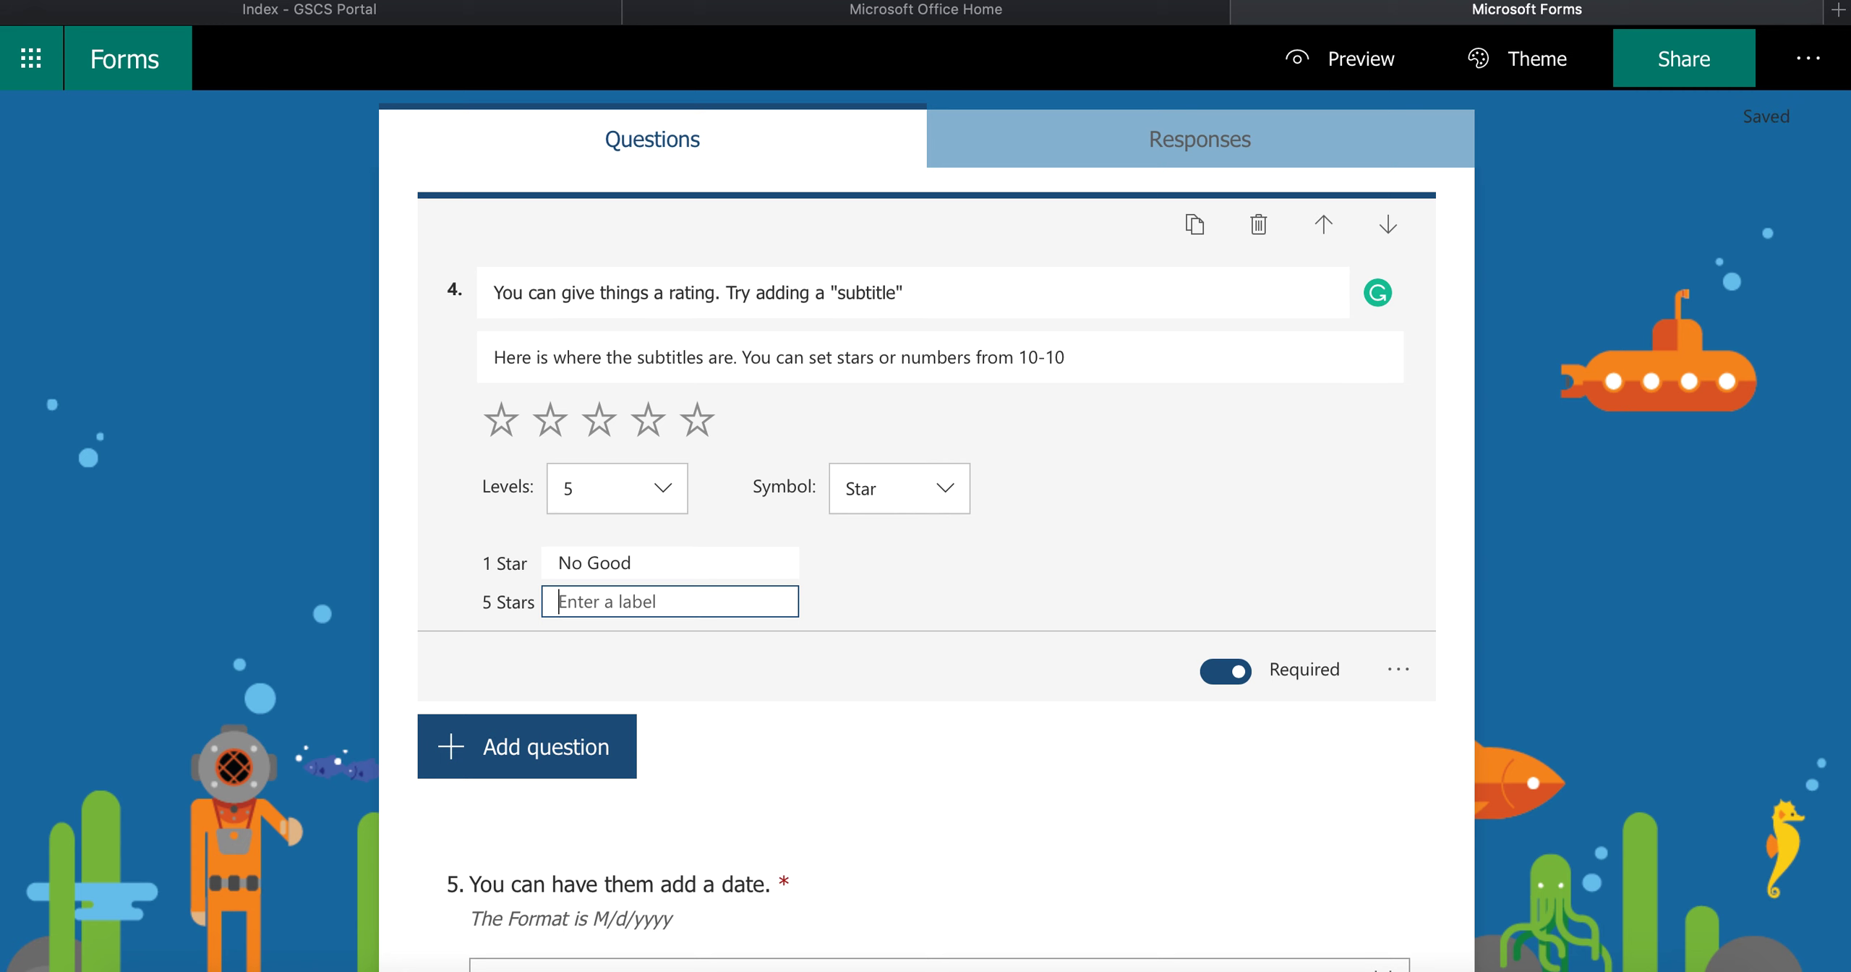
{"action": "type", "text": "Super good"}
{"action": "left_click", "coordinate": [1017, 712]}
{"action": "scroll", "coordinate": [1015, 700], "scroll_direction": "down", "scroll_amount": 2}
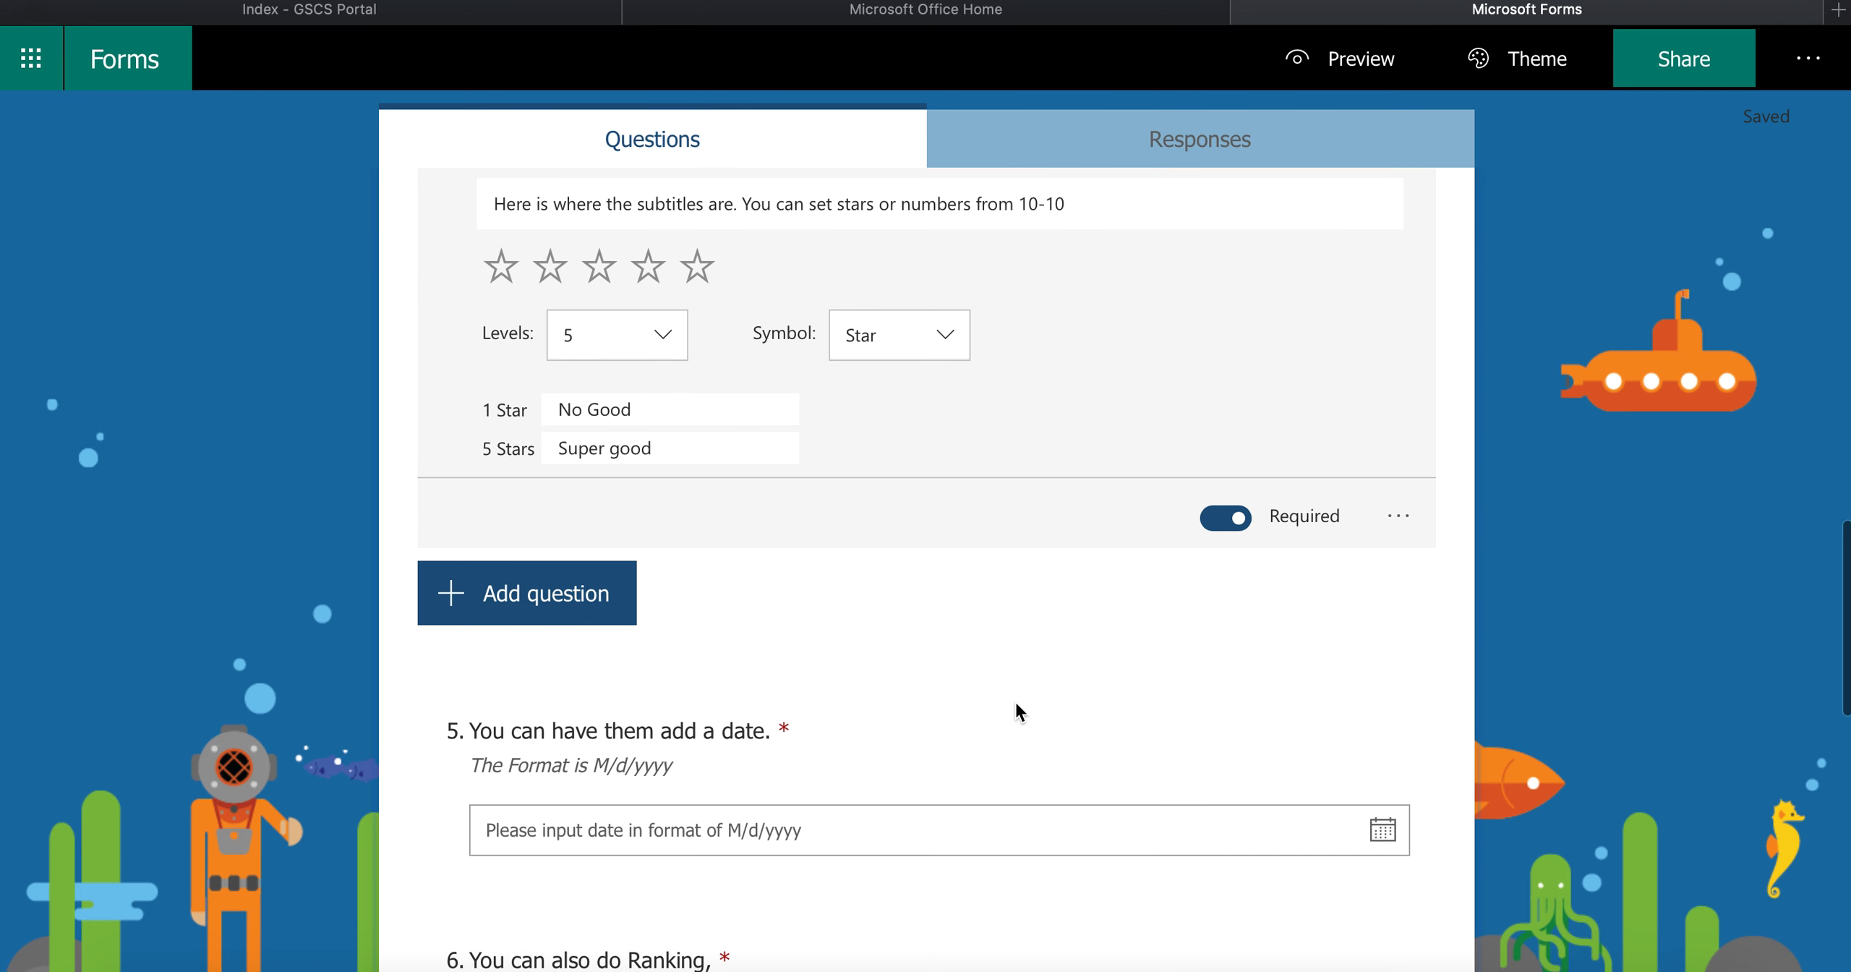
Preview the form, try a five-star answer on the rating question with its new labels, and return to editing.
{"action": "left_click", "coordinate": [1362, 64]}
{"action": "scroll", "coordinate": [629, 672], "scroll_direction": "down", "scroll_amount": 11}
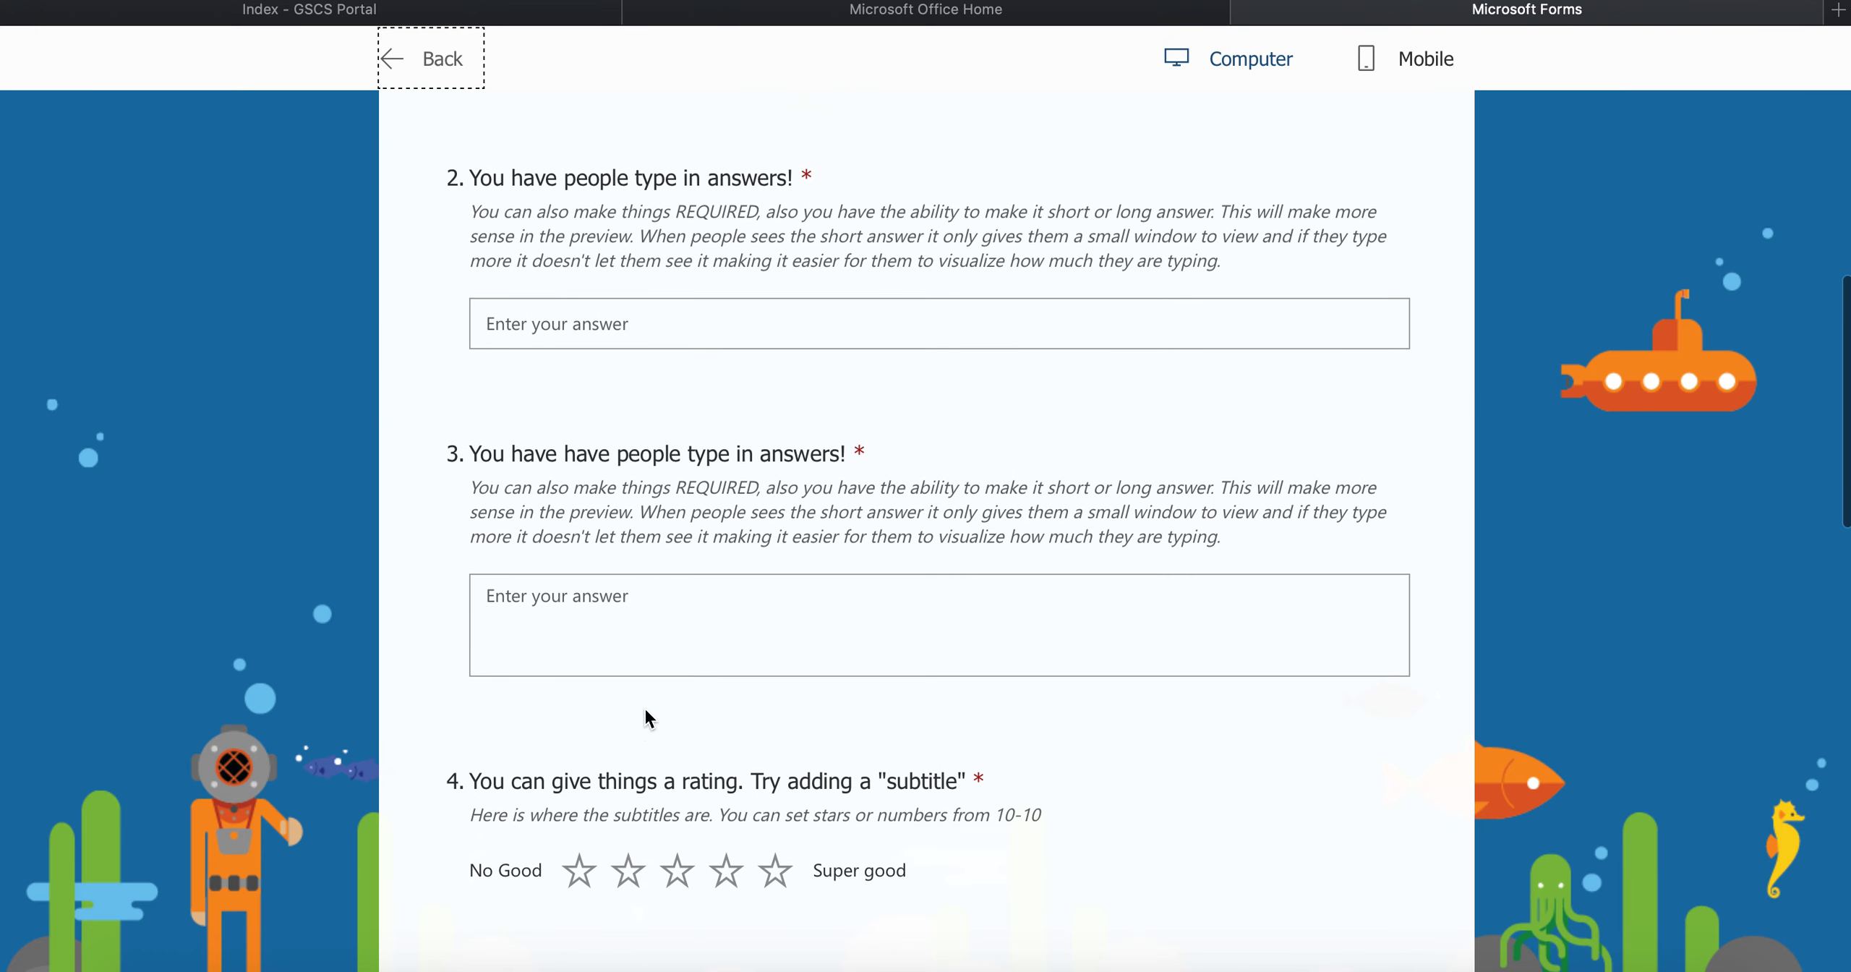
{"action": "scroll", "coordinate": [645, 712], "scroll_direction": "down", "scroll_amount": 1}
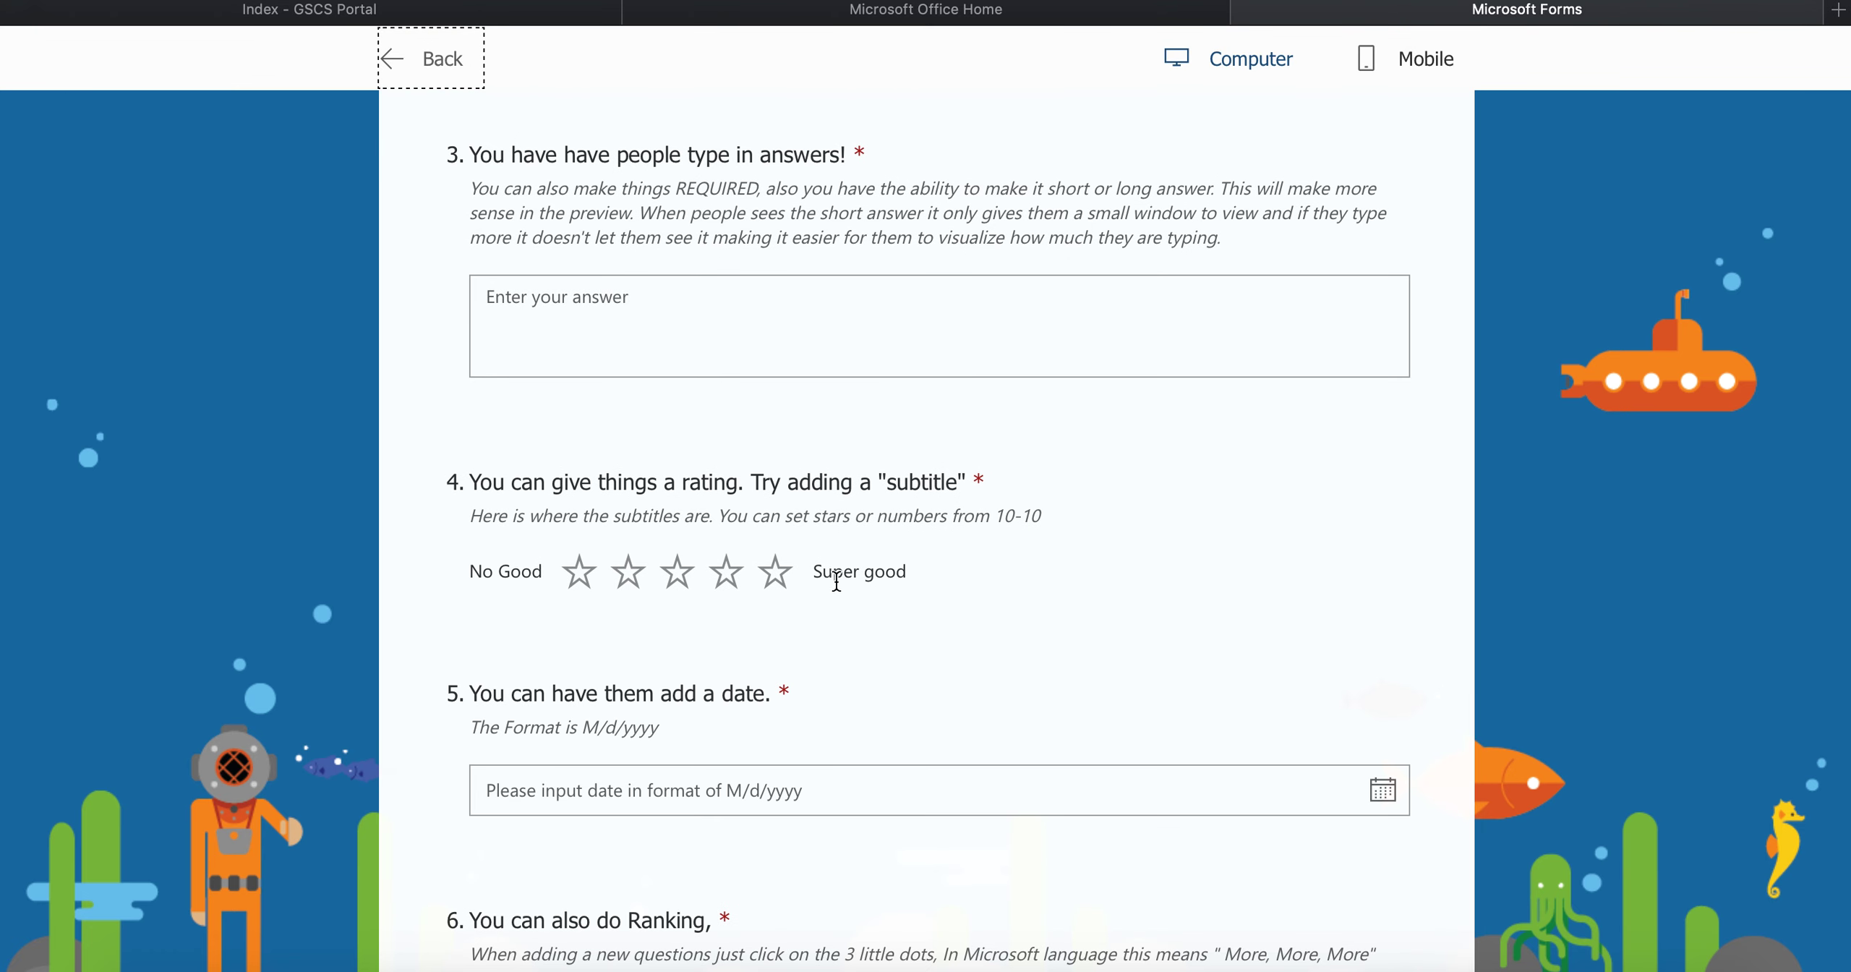
{"action": "left_click", "coordinate": [775, 572]}
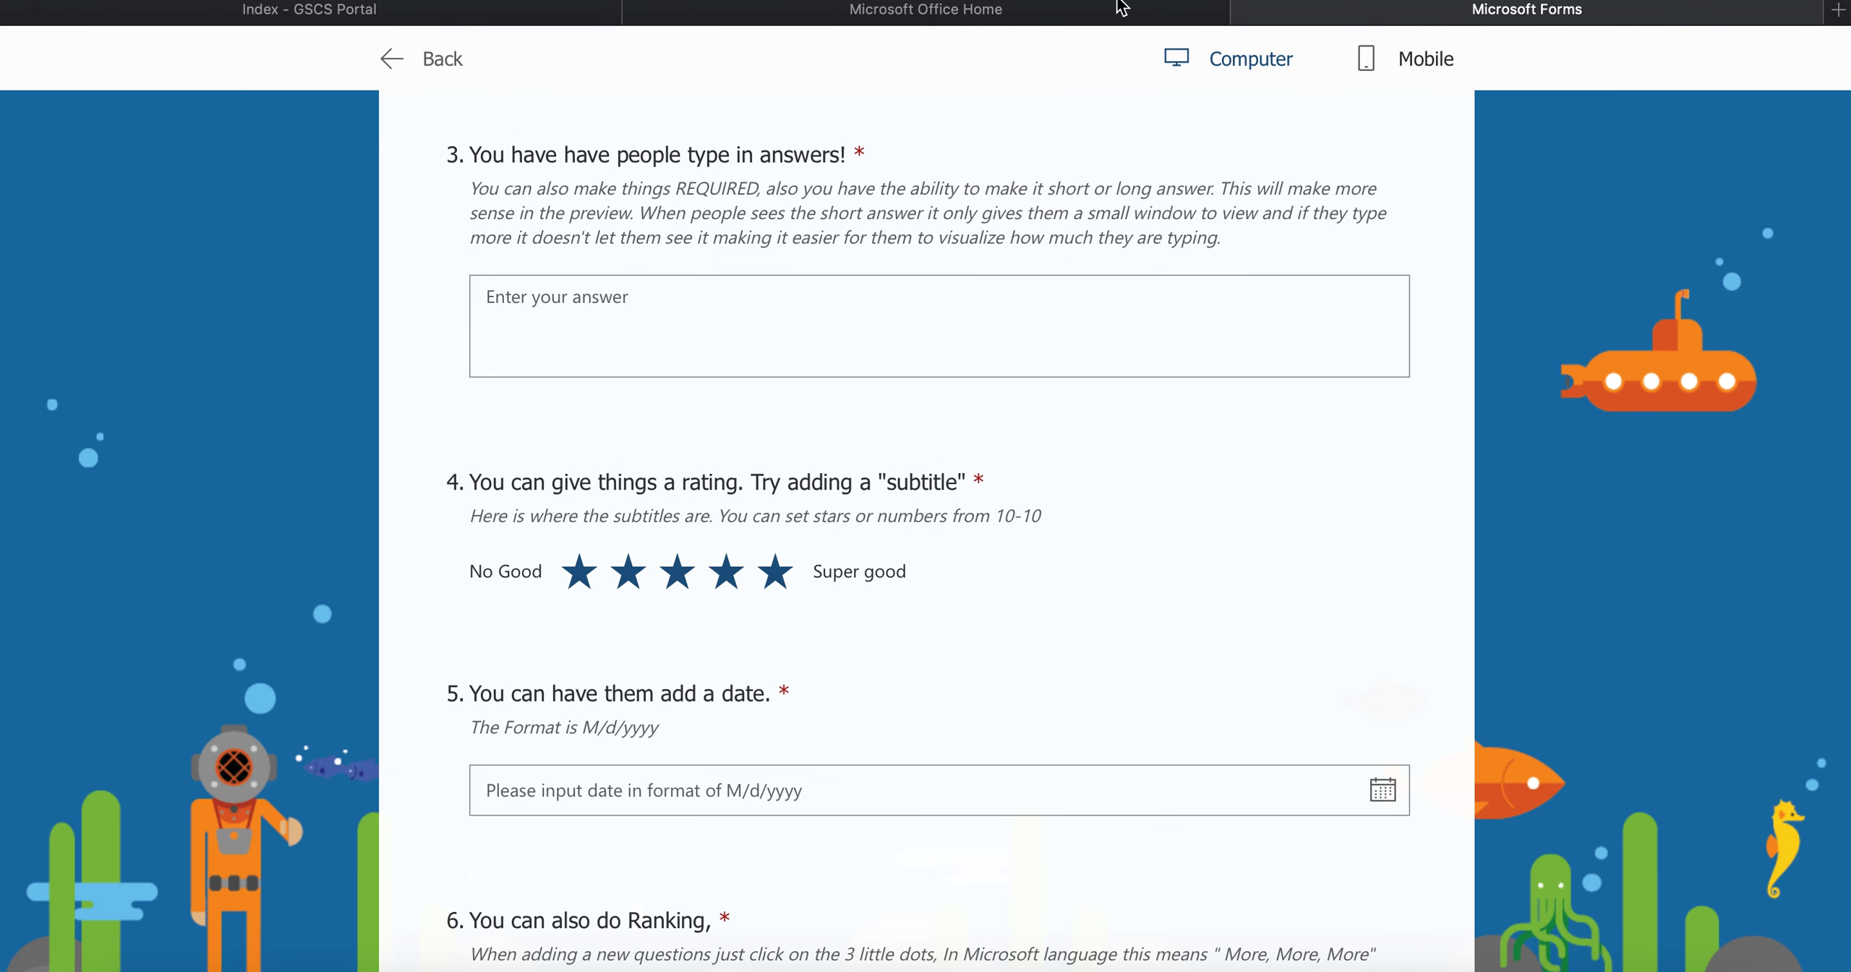
{"action": "left_click", "coordinate": [433, 57]}
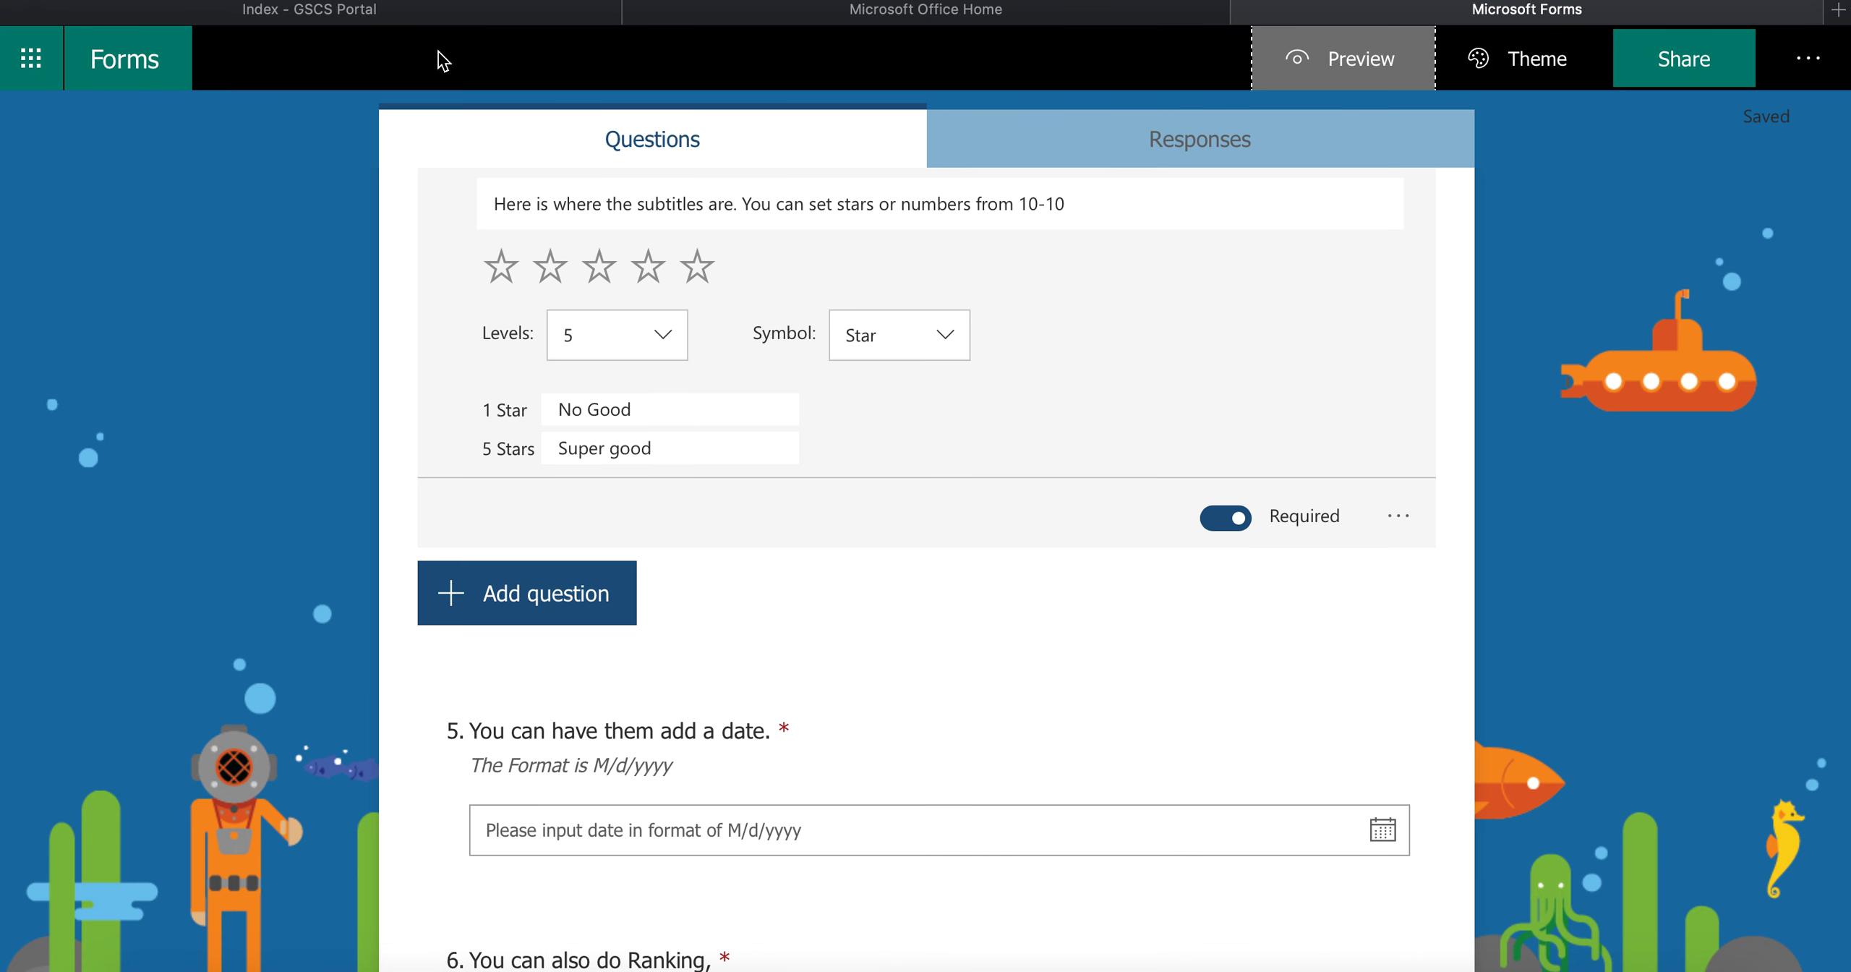
Open the date question for editing.
{"action": "scroll", "coordinate": [723, 723], "scroll_direction": "down", "scroll_amount": 3}
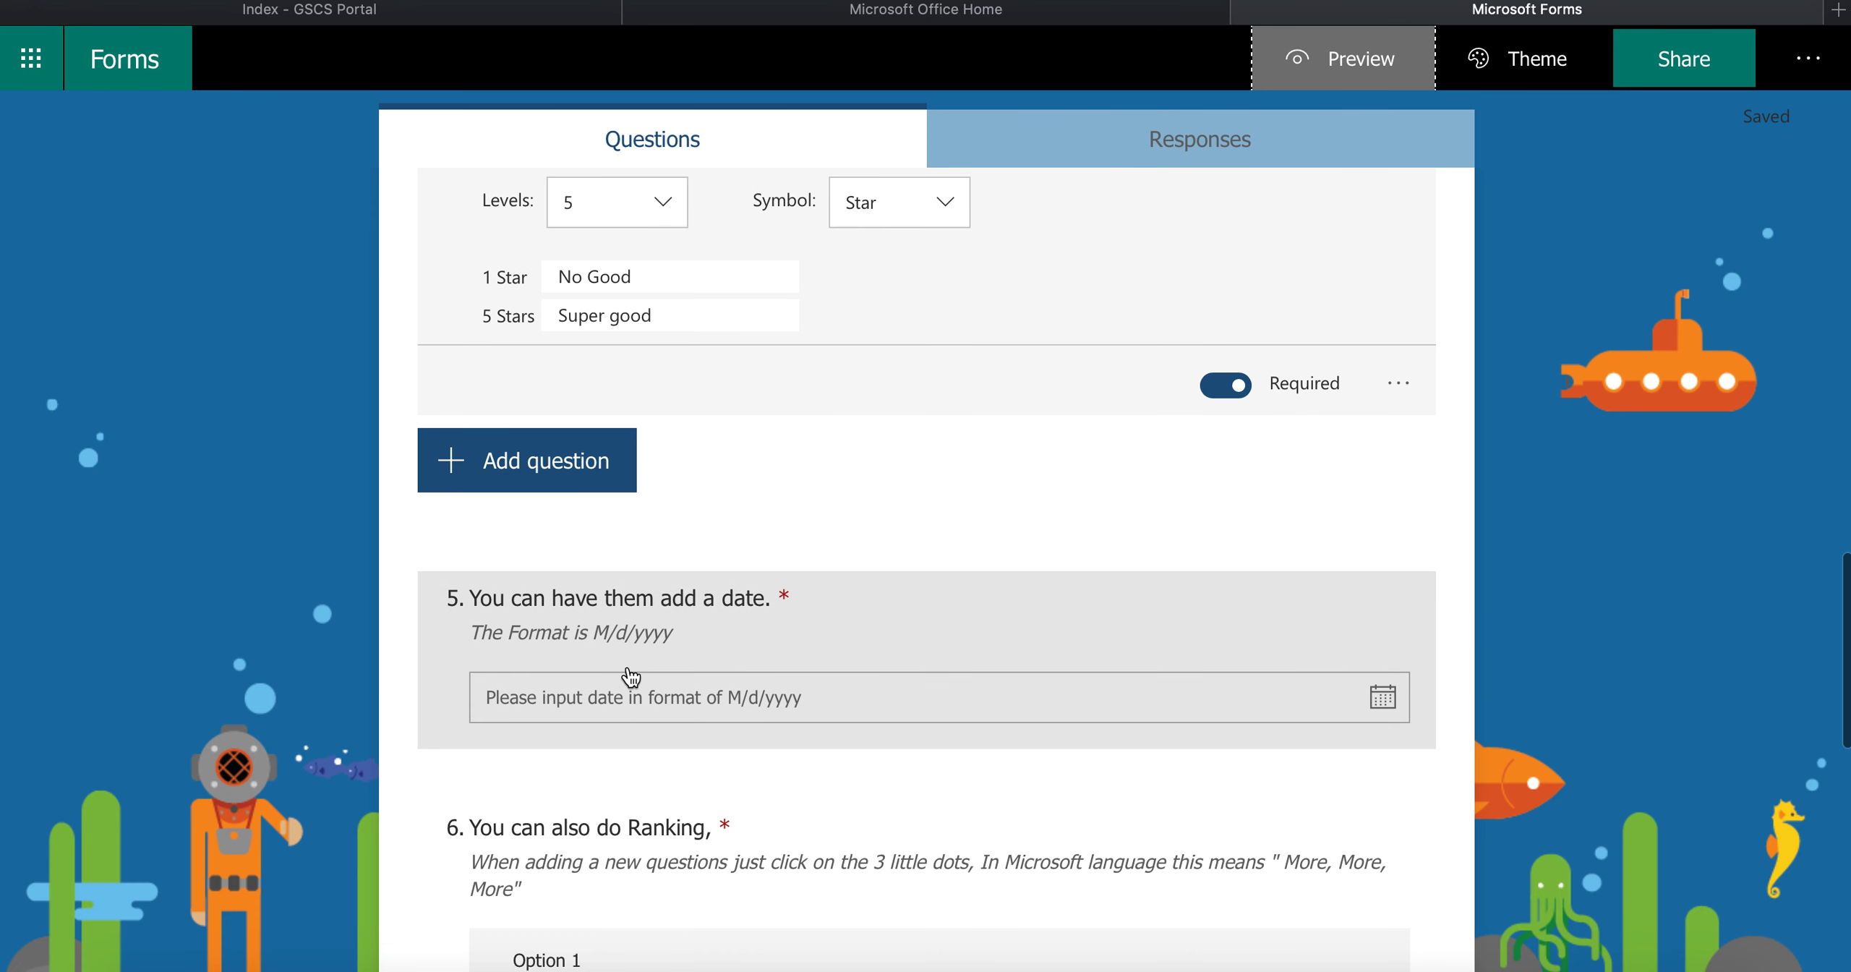
{"action": "scroll", "coordinate": [672, 614], "scroll_direction": "up", "scroll_amount": 3}
{"action": "left_click", "coordinate": [711, 730]}
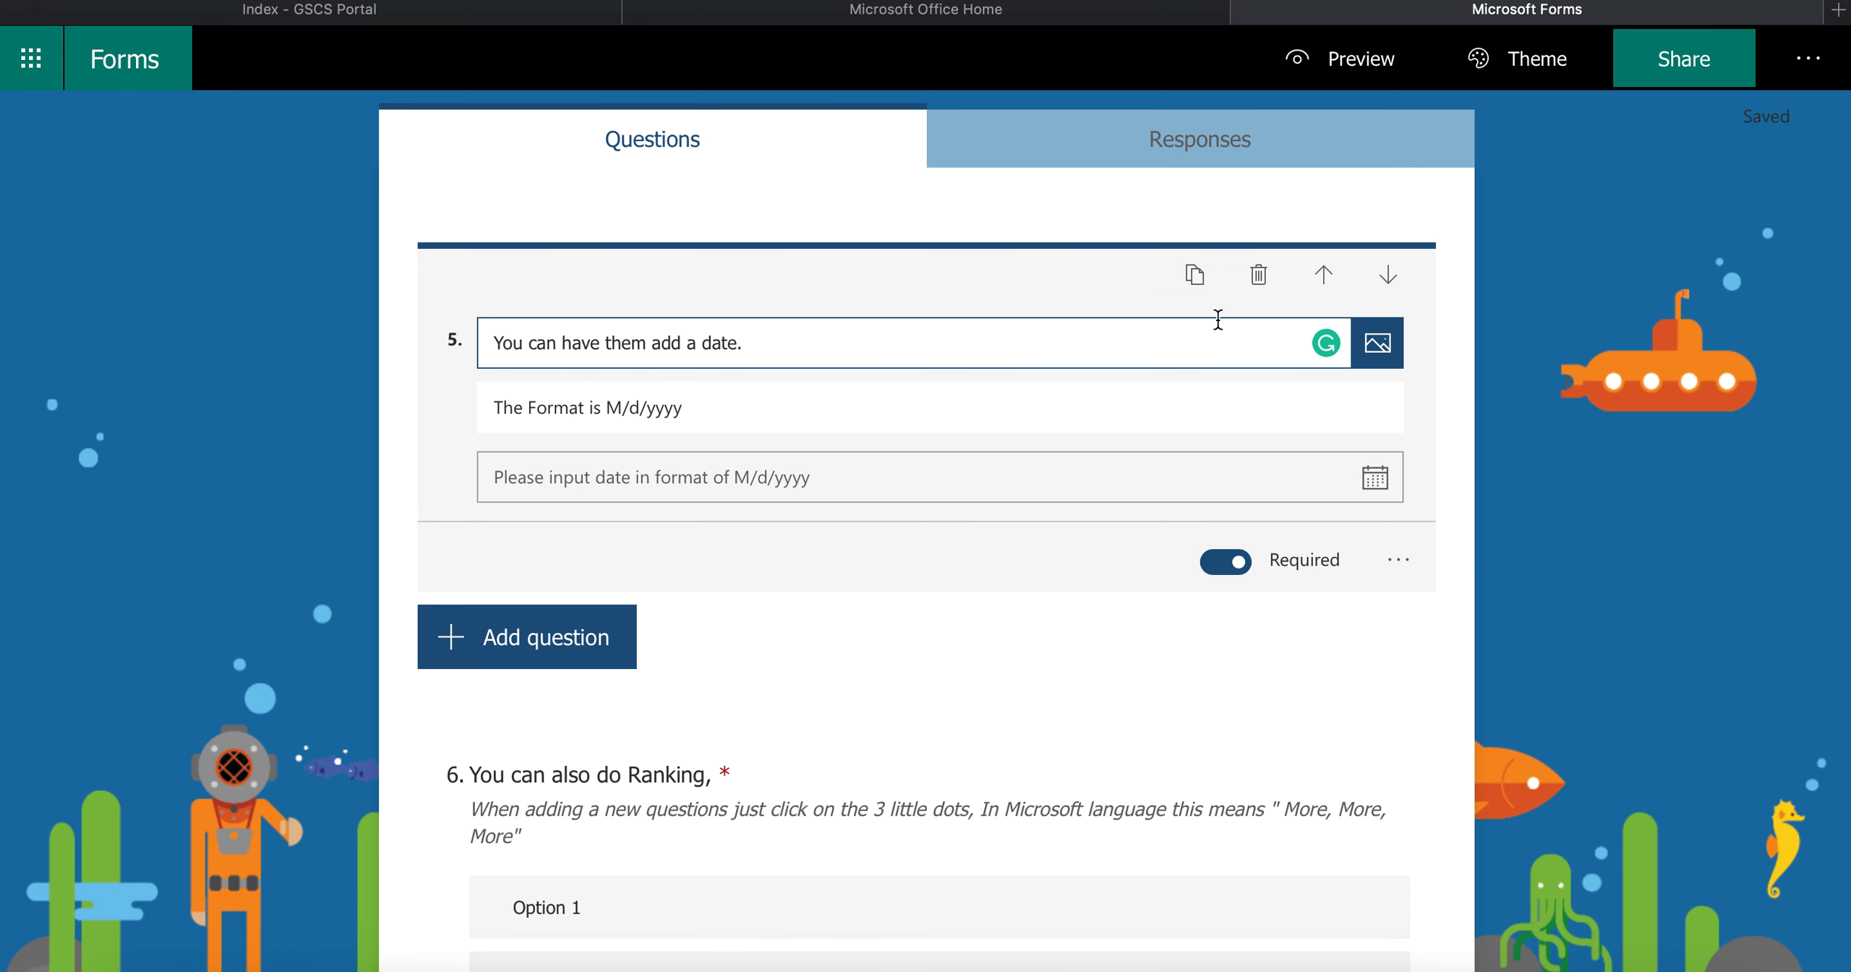
Preview the form and answer the date question with 2/22/2019 from the calendar.
{"action": "left_click", "coordinate": [1336, 57]}
{"action": "scroll", "coordinate": [612, 614], "scroll_direction": "down", "scroll_amount": 15}
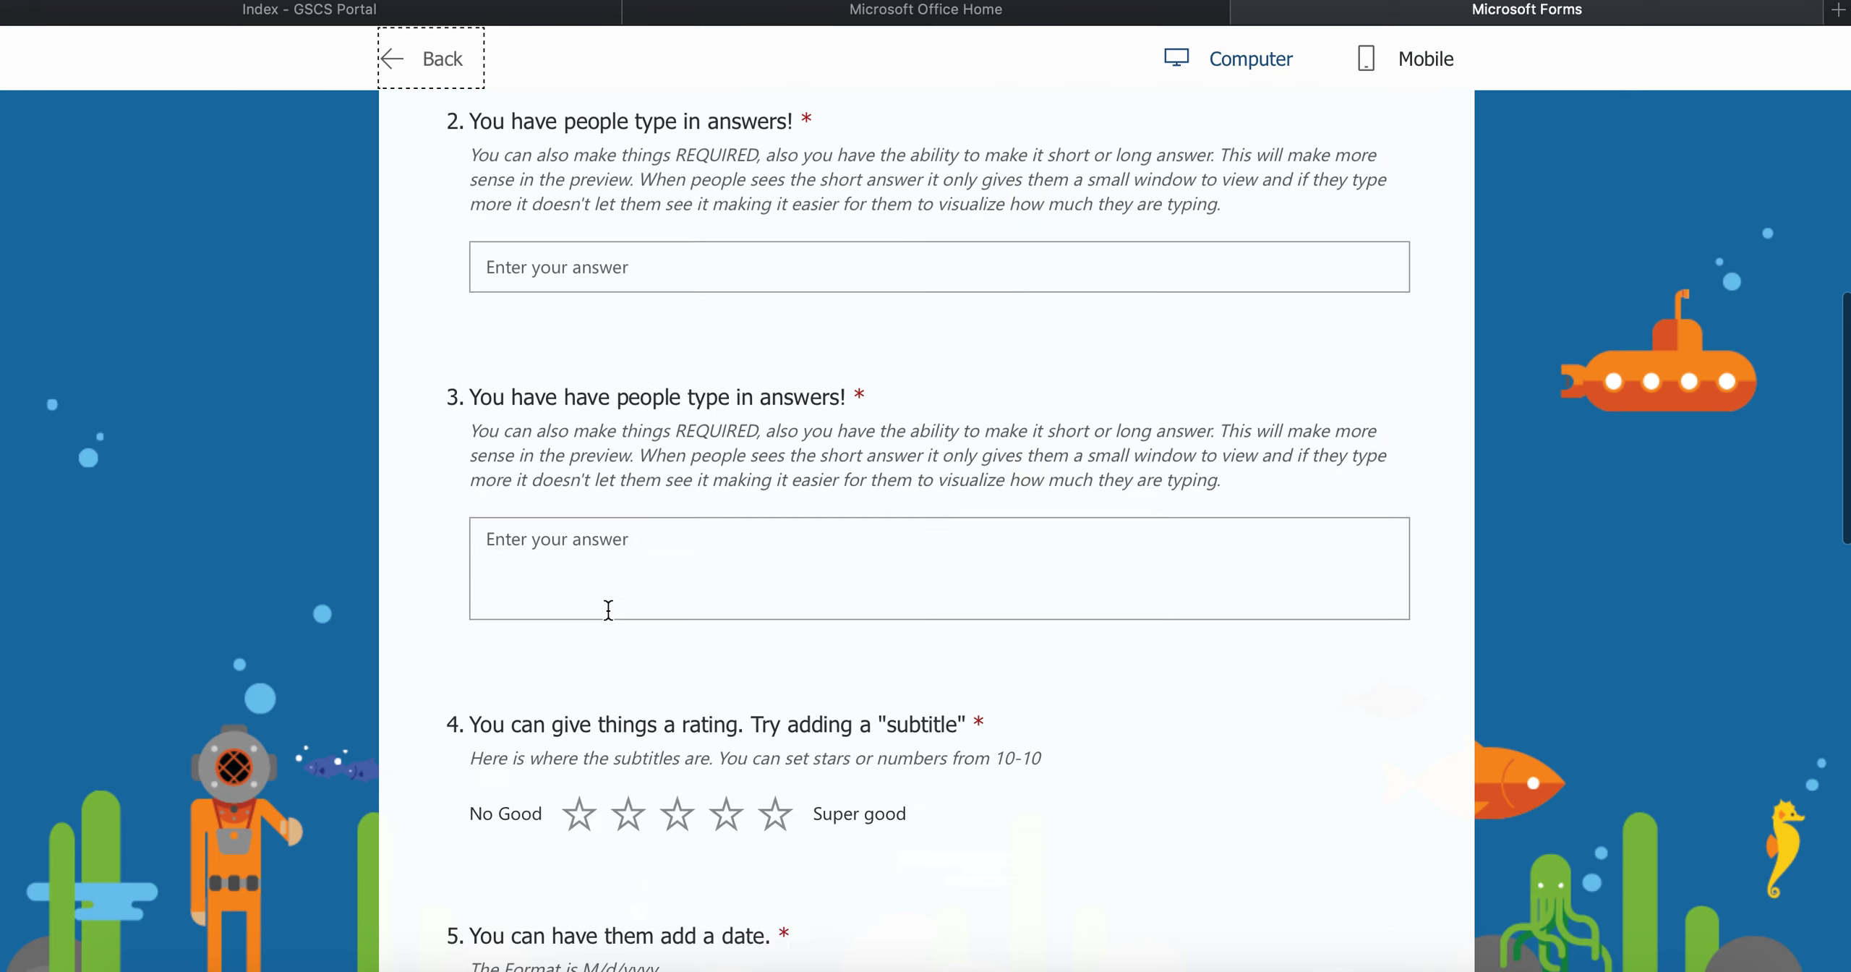
{"action": "scroll", "coordinate": [612, 611], "scroll_direction": "up", "scroll_amount": 5}
{"action": "scroll", "coordinate": [612, 607], "scroll_direction": "up", "scroll_amount": 5}
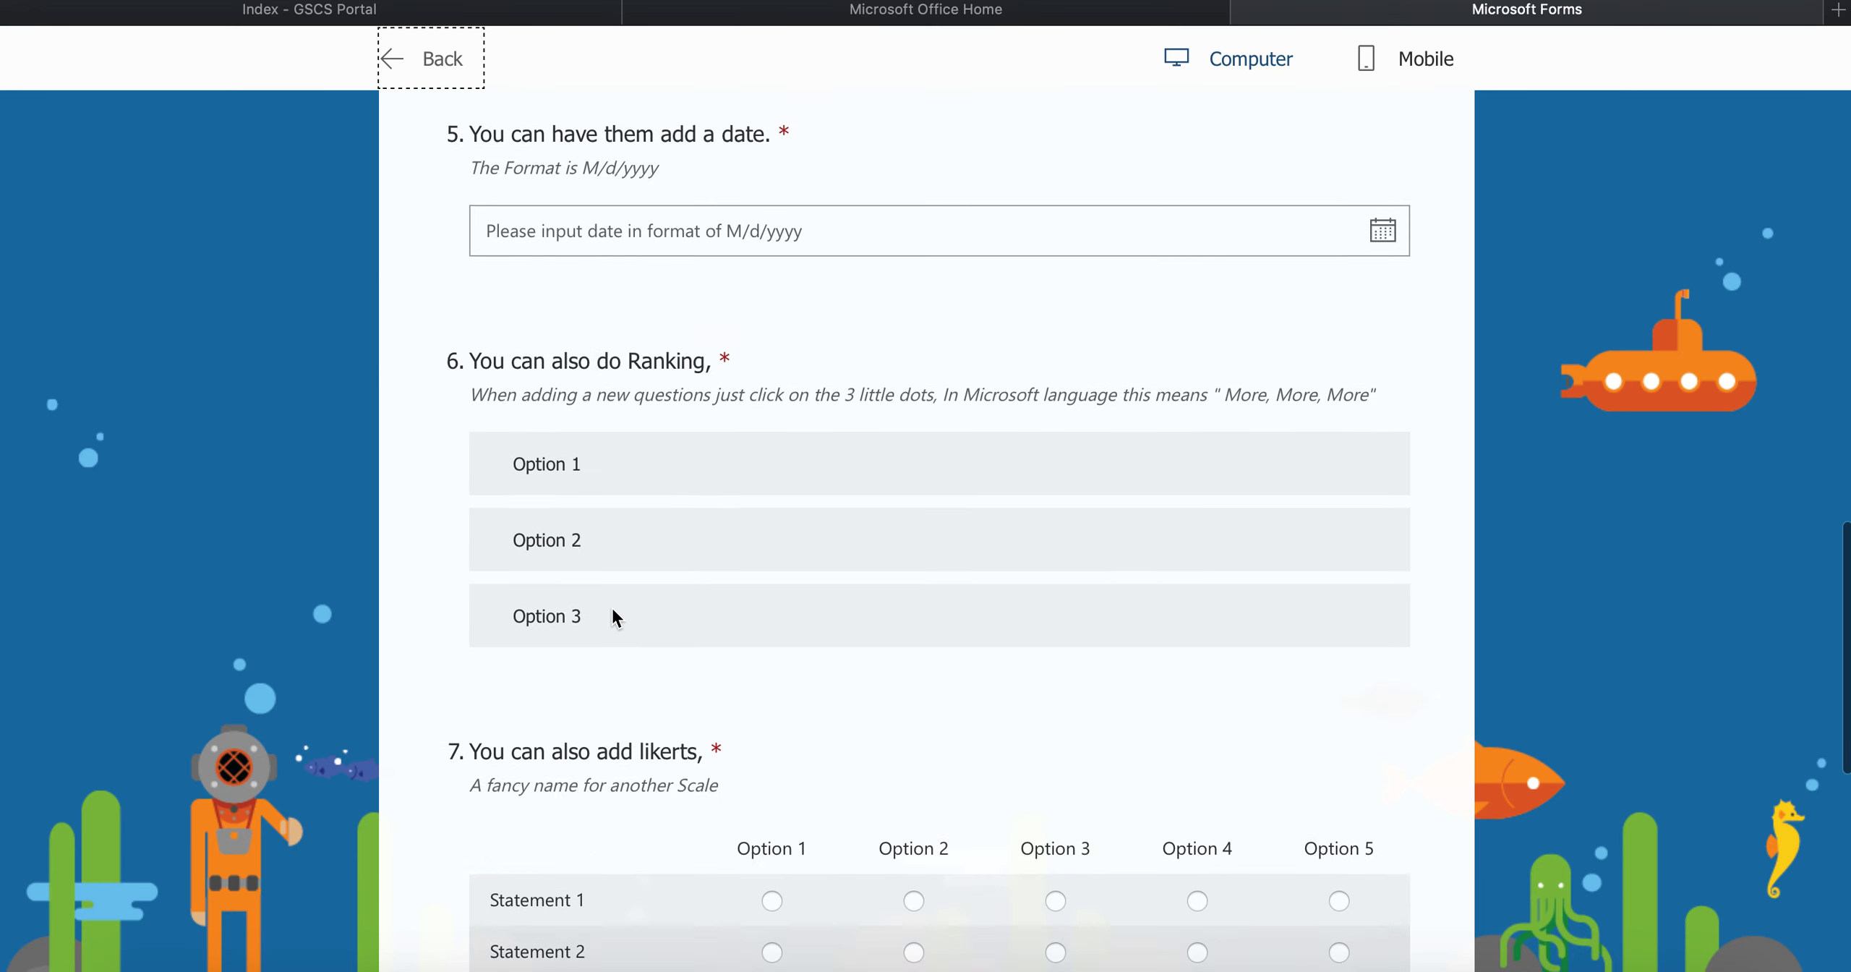
{"action": "left_click", "coordinate": [694, 387]}
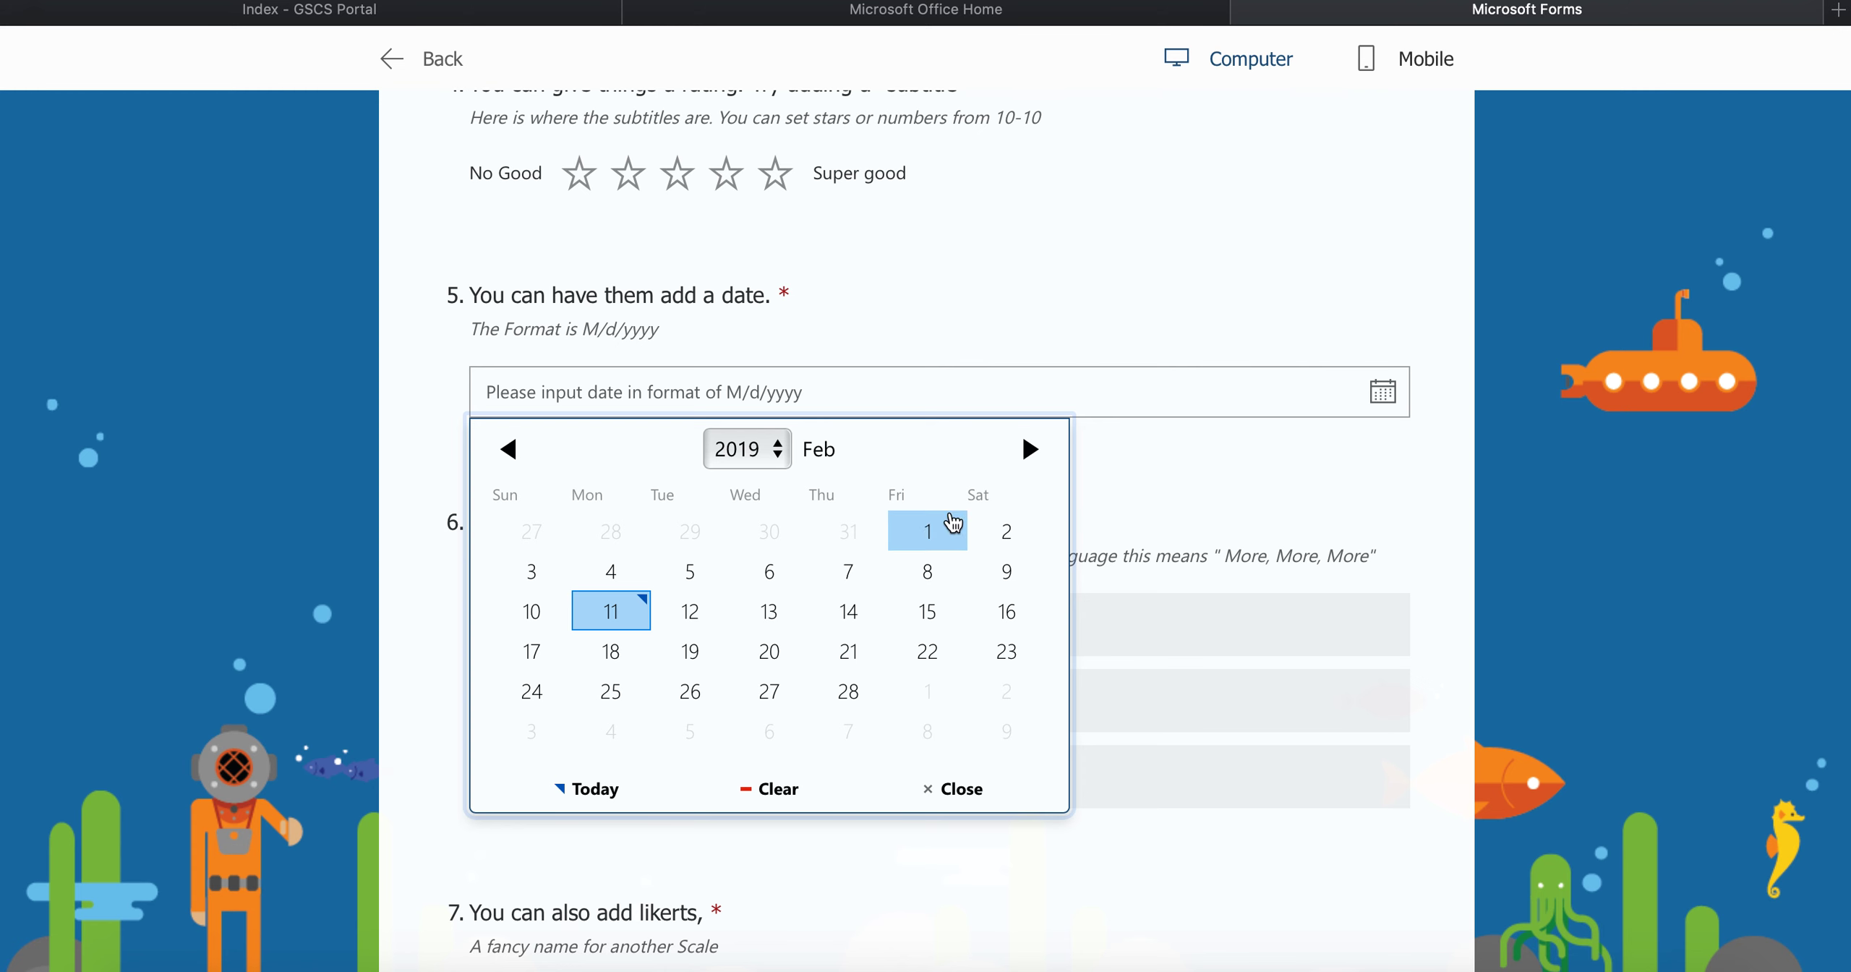
{"action": "left_click", "coordinate": [902, 659]}
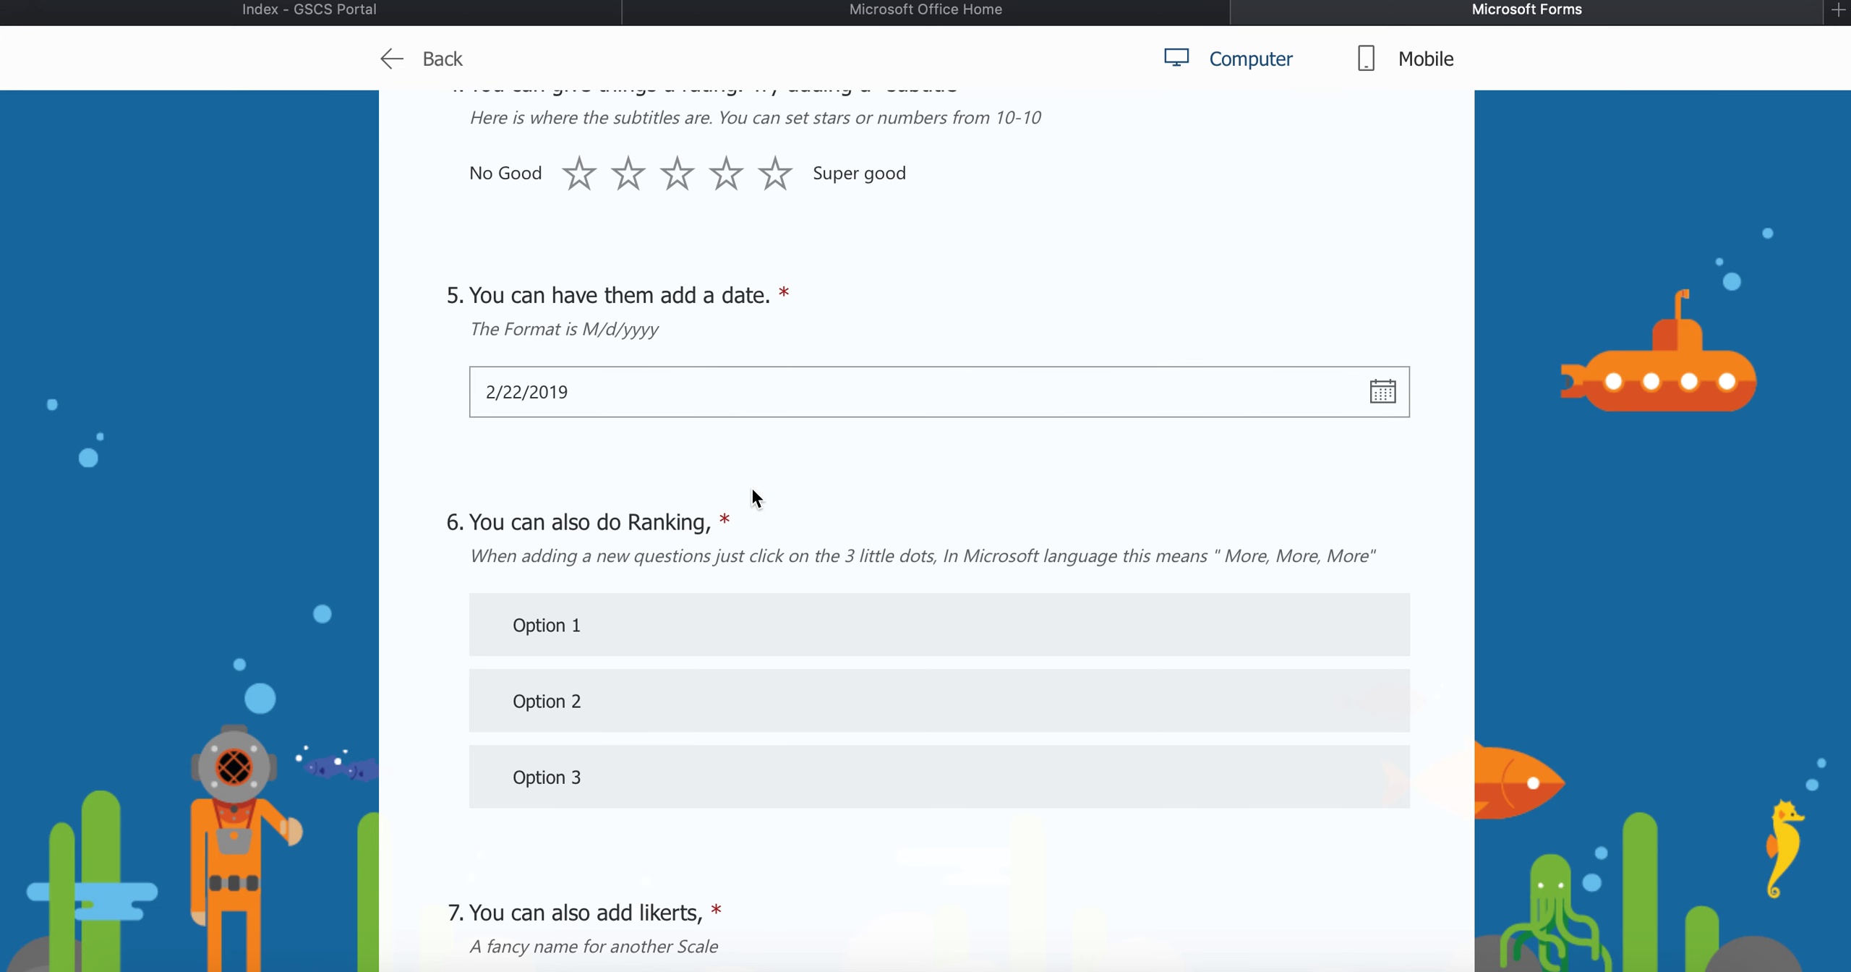
Try the ranking question in the preview by reordering its choices to Option 1, Option 3, Option 2.
{"action": "scroll", "coordinate": [752, 491], "scroll_direction": "down", "scroll_amount": 3}
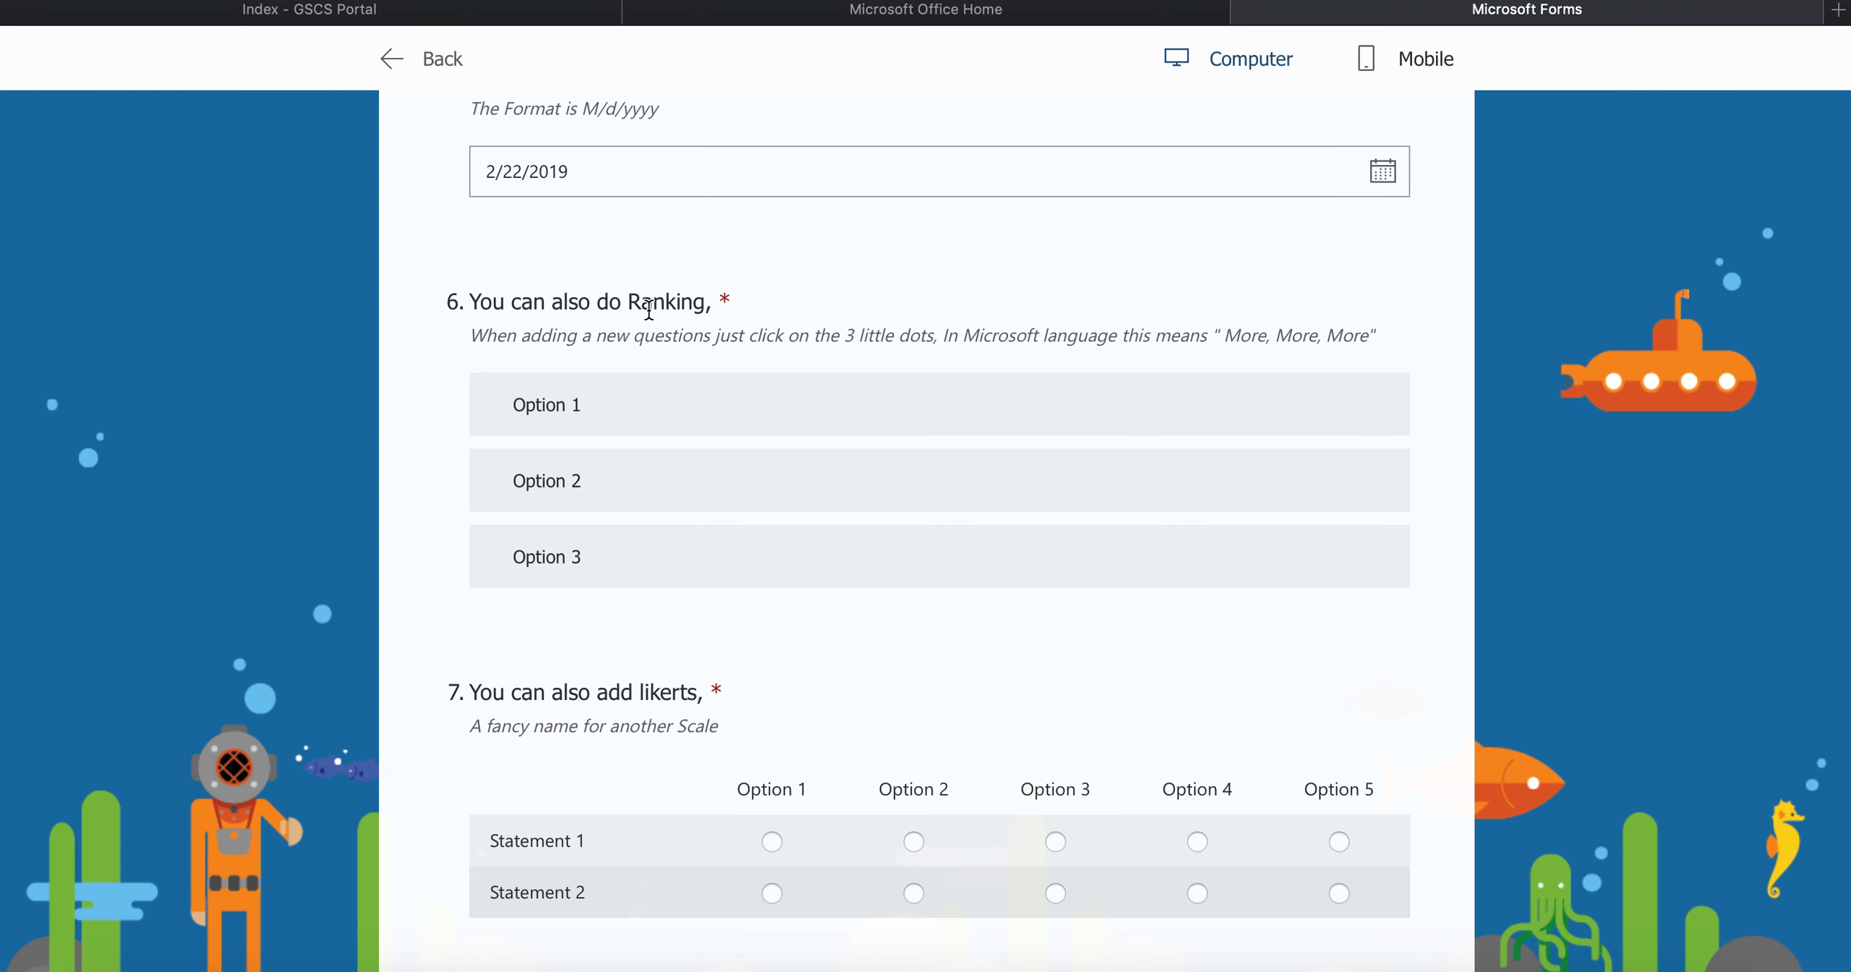
{"action": "left_click_drag", "start_coordinate": [603, 400], "coordinate": [703, 593]}
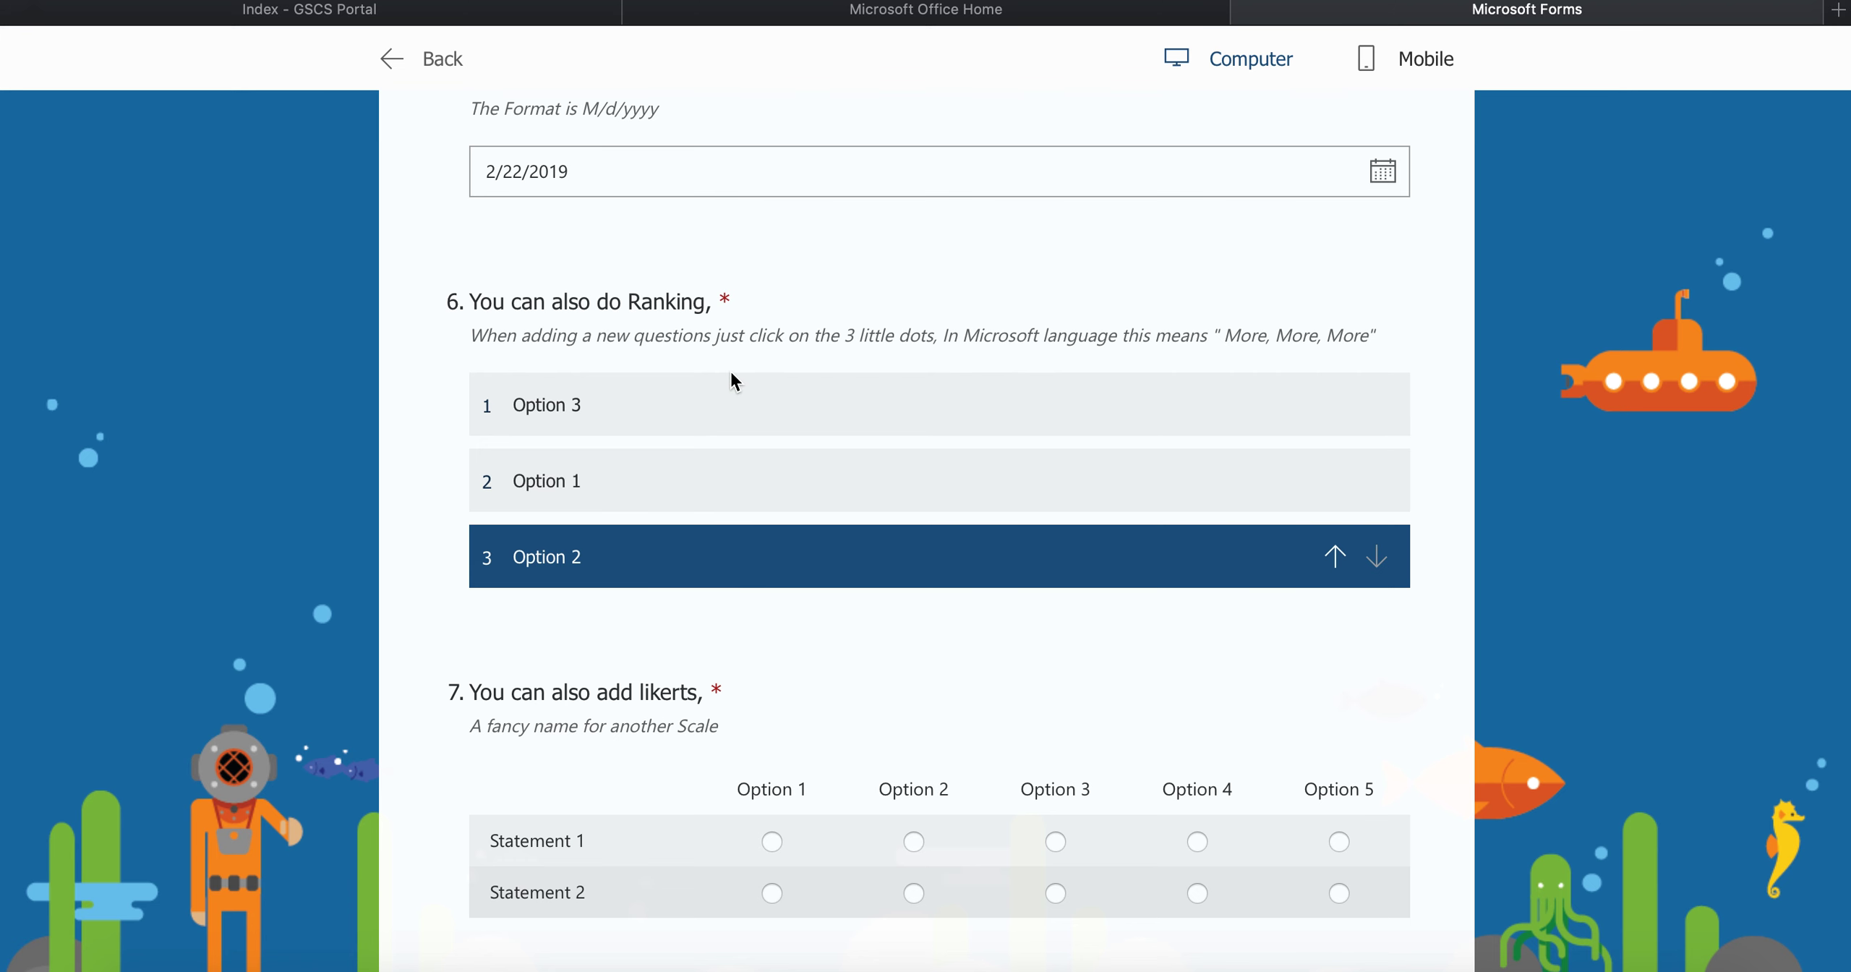
{"action": "left_click_drag", "start_coordinate": [730, 392], "coordinate": [735, 505]}
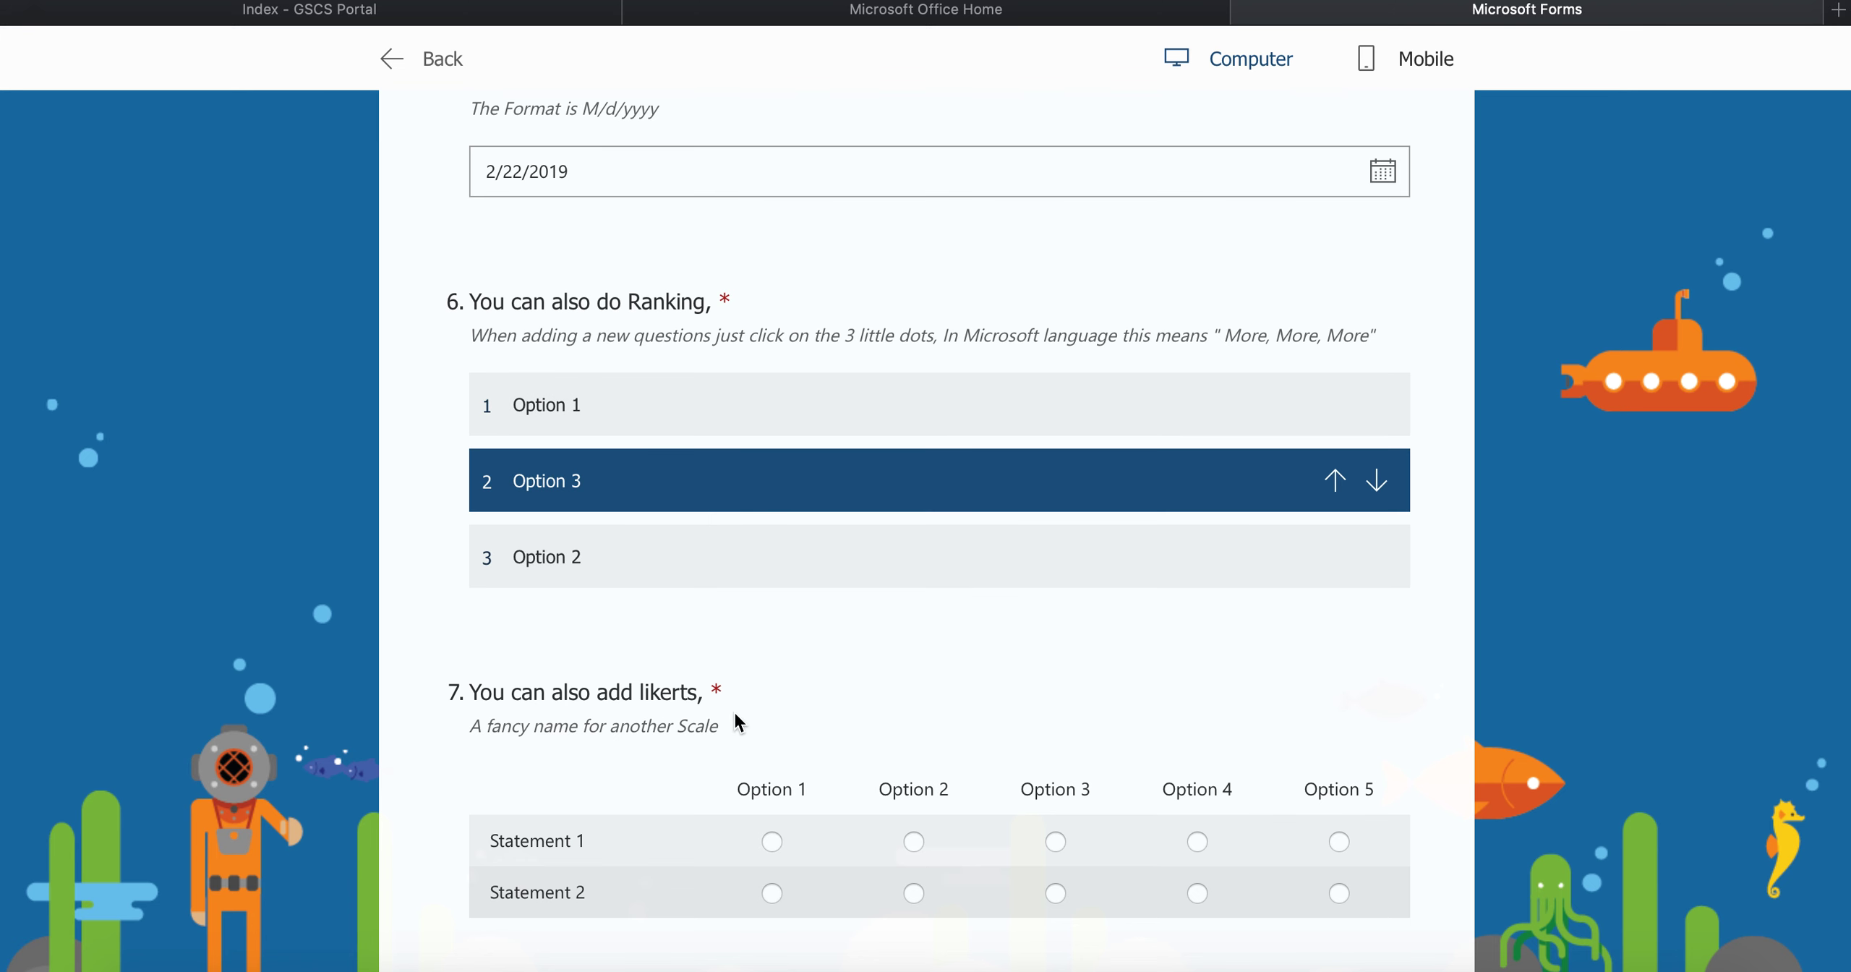
Look through the Likert and Net Promoter Score questions and the rest of the preview, and return to editing.
{"action": "scroll", "coordinate": [810, 601], "scroll_direction": "down", "scroll_amount": 2}
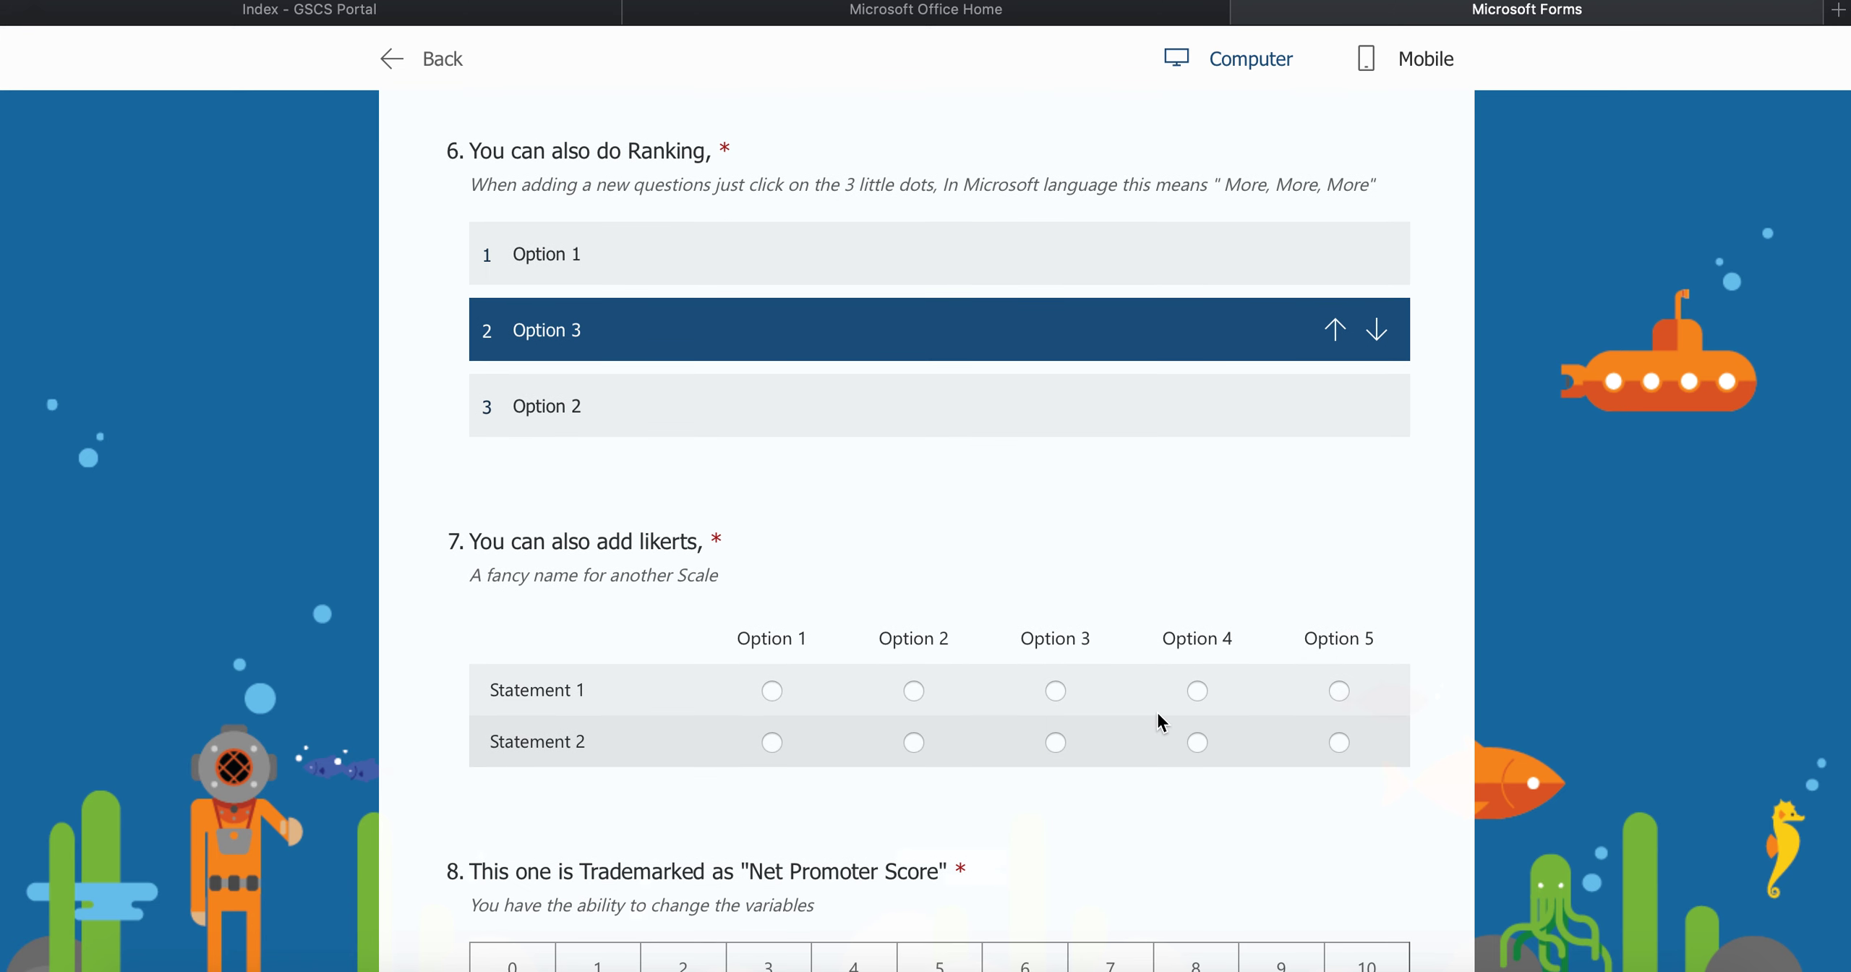
{"action": "scroll", "coordinate": [970, 713], "scroll_direction": "down", "scroll_amount": 6}
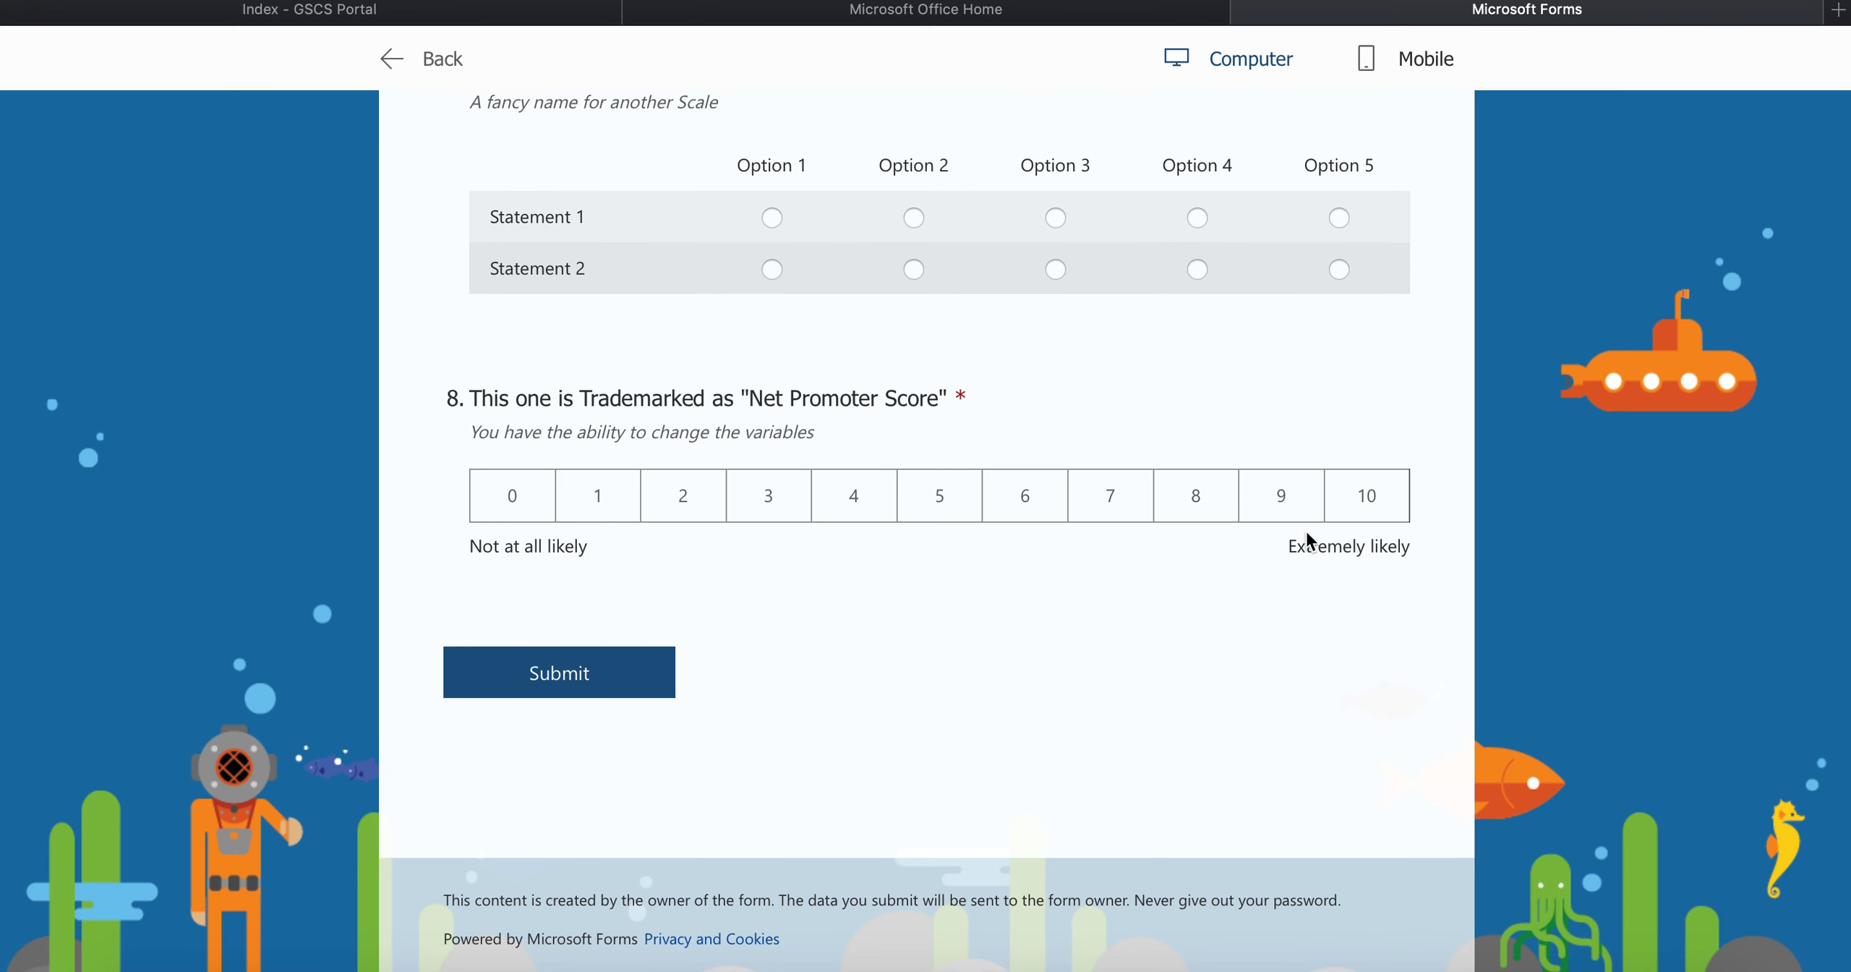
{"action": "scroll", "coordinate": [800, 508], "scroll_direction": "up", "scroll_amount": 1}
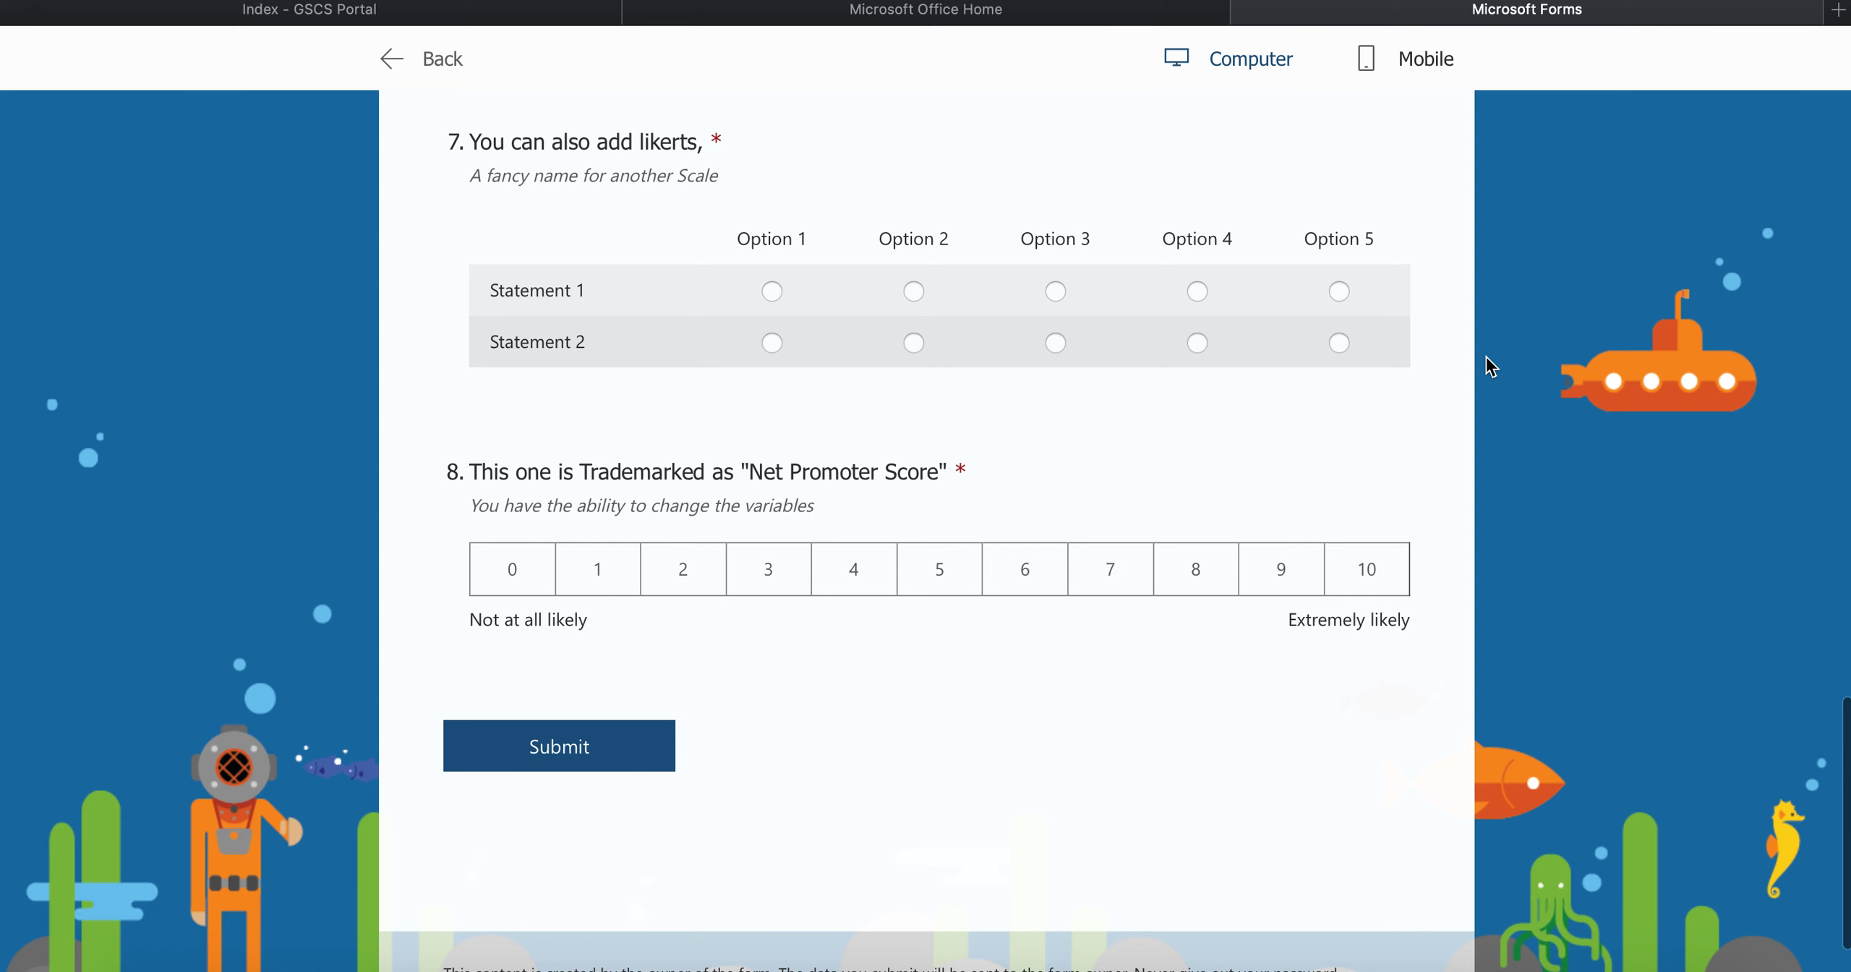
{"action": "scroll", "coordinate": [1472, 330], "scroll_direction": "down", "scroll_amount": 2}
{"action": "scroll", "coordinate": [1122, 350], "scroll_direction": "up", "scroll_amount": 15}
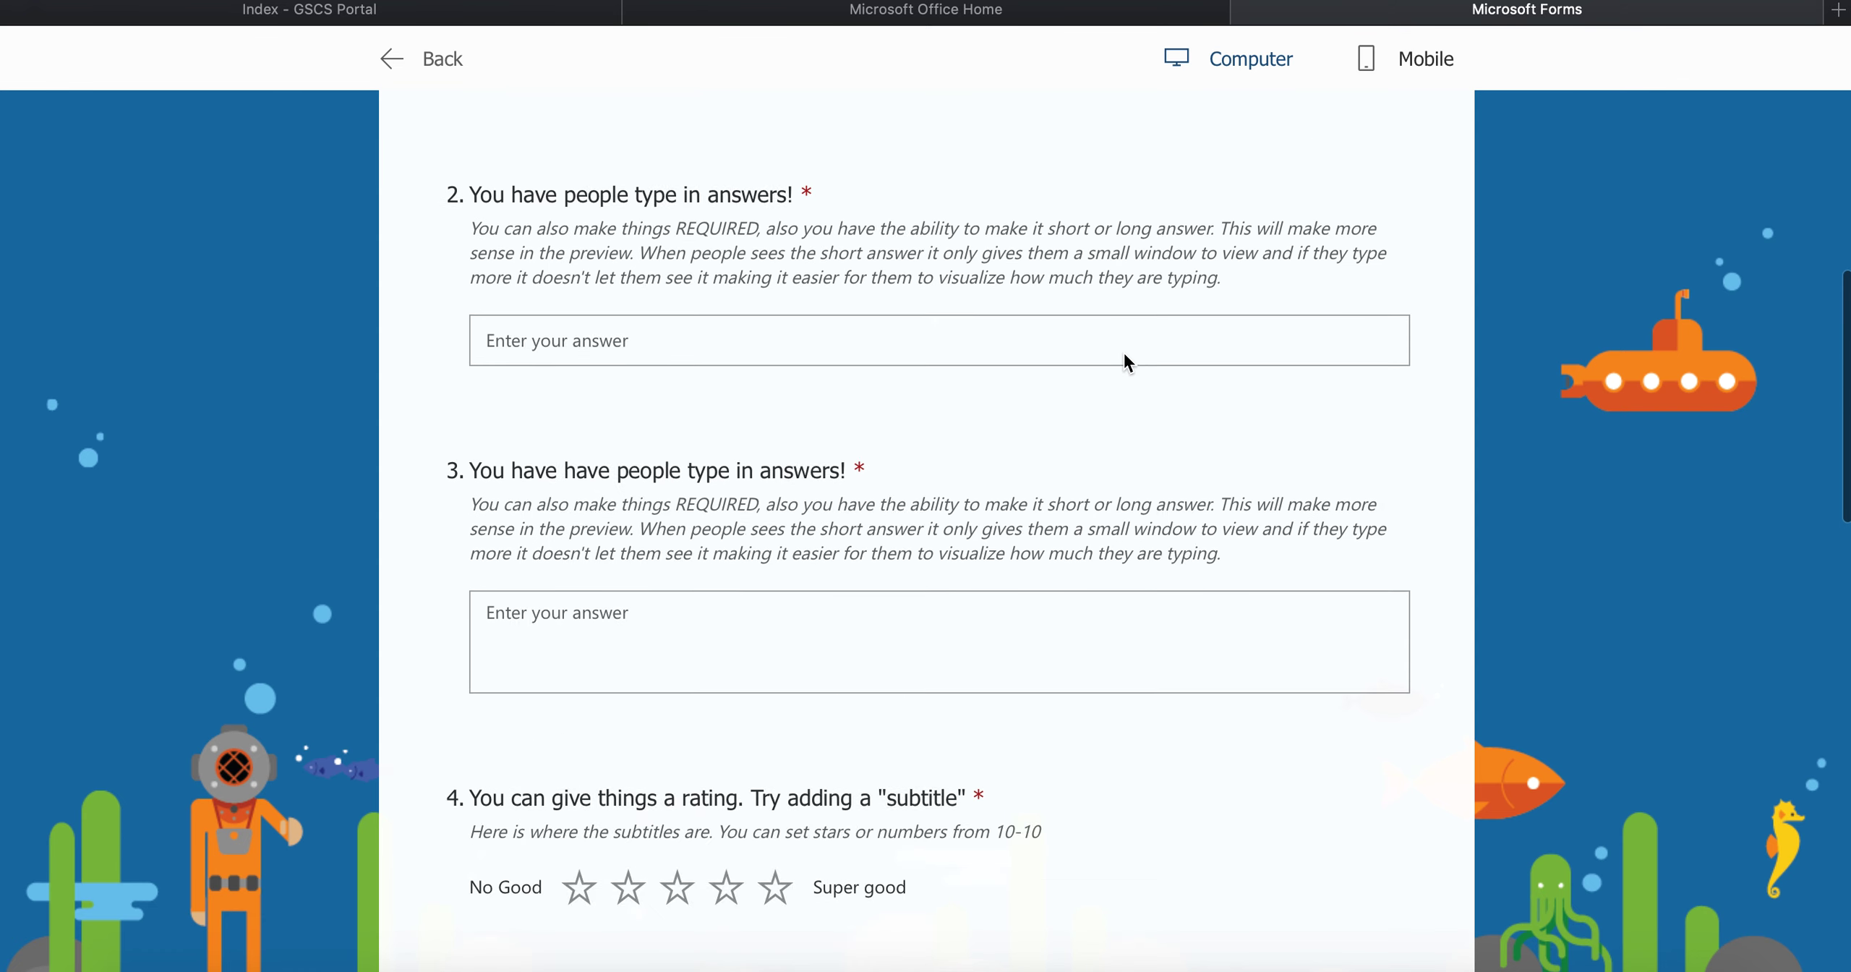
{"action": "scroll", "coordinate": [1122, 350], "scroll_direction": "up", "scroll_amount": 6}
{"action": "scroll", "coordinate": [1122, 350], "scroll_direction": "down", "scroll_amount": 4}
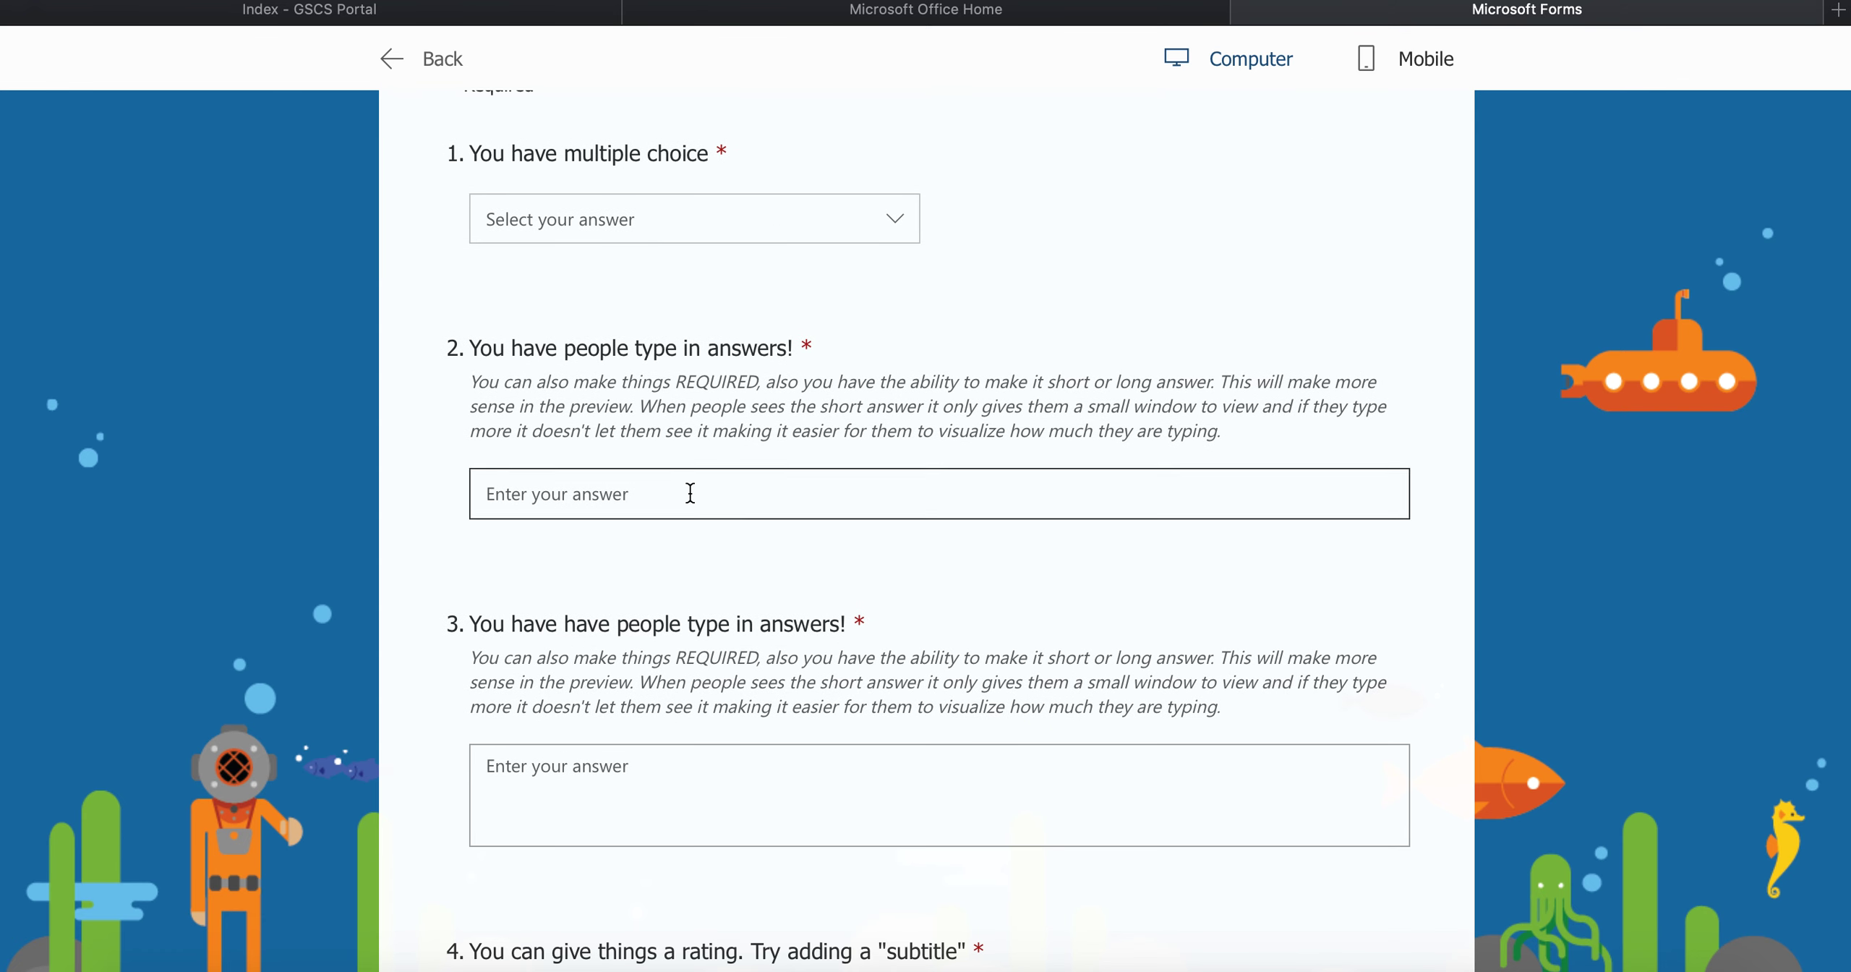
{"action": "scroll", "coordinate": [876, 384], "scroll_direction": "down", "scroll_amount": 3}
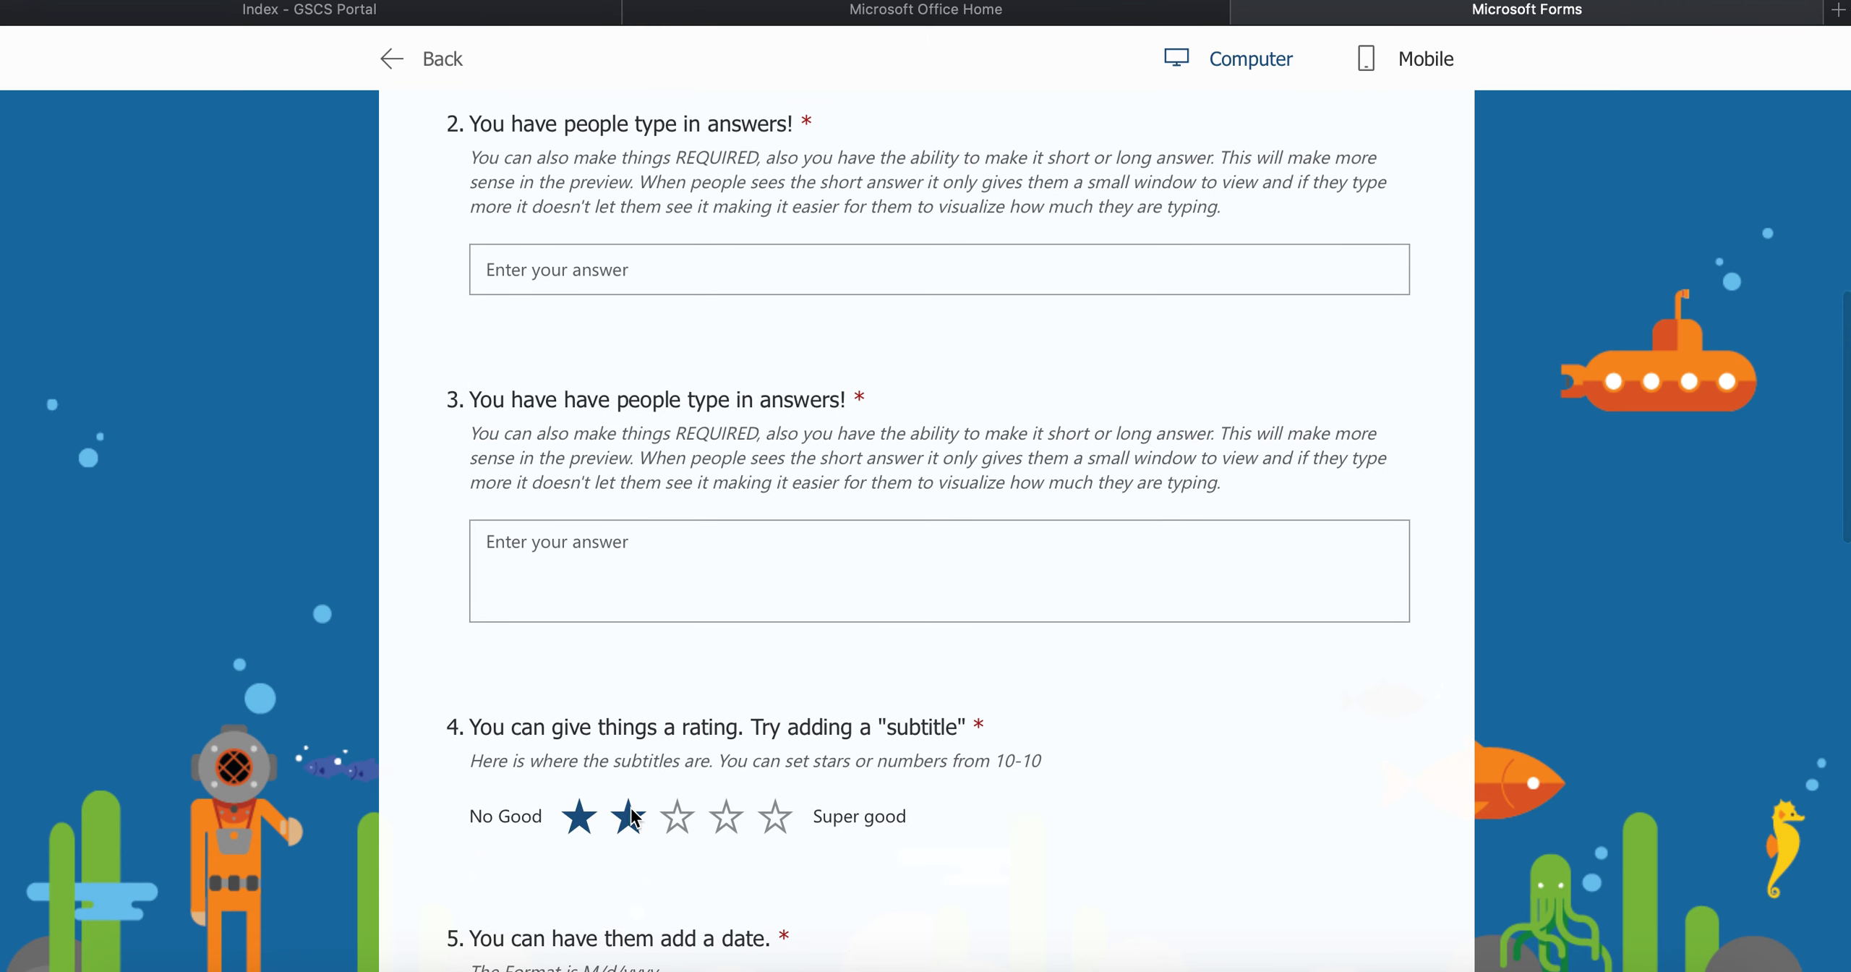
{"action": "scroll", "coordinate": [634, 772], "scroll_direction": "down", "scroll_amount": 2}
{"action": "scroll", "coordinate": [634, 774], "scroll_direction": "up", "scroll_amount": 12}
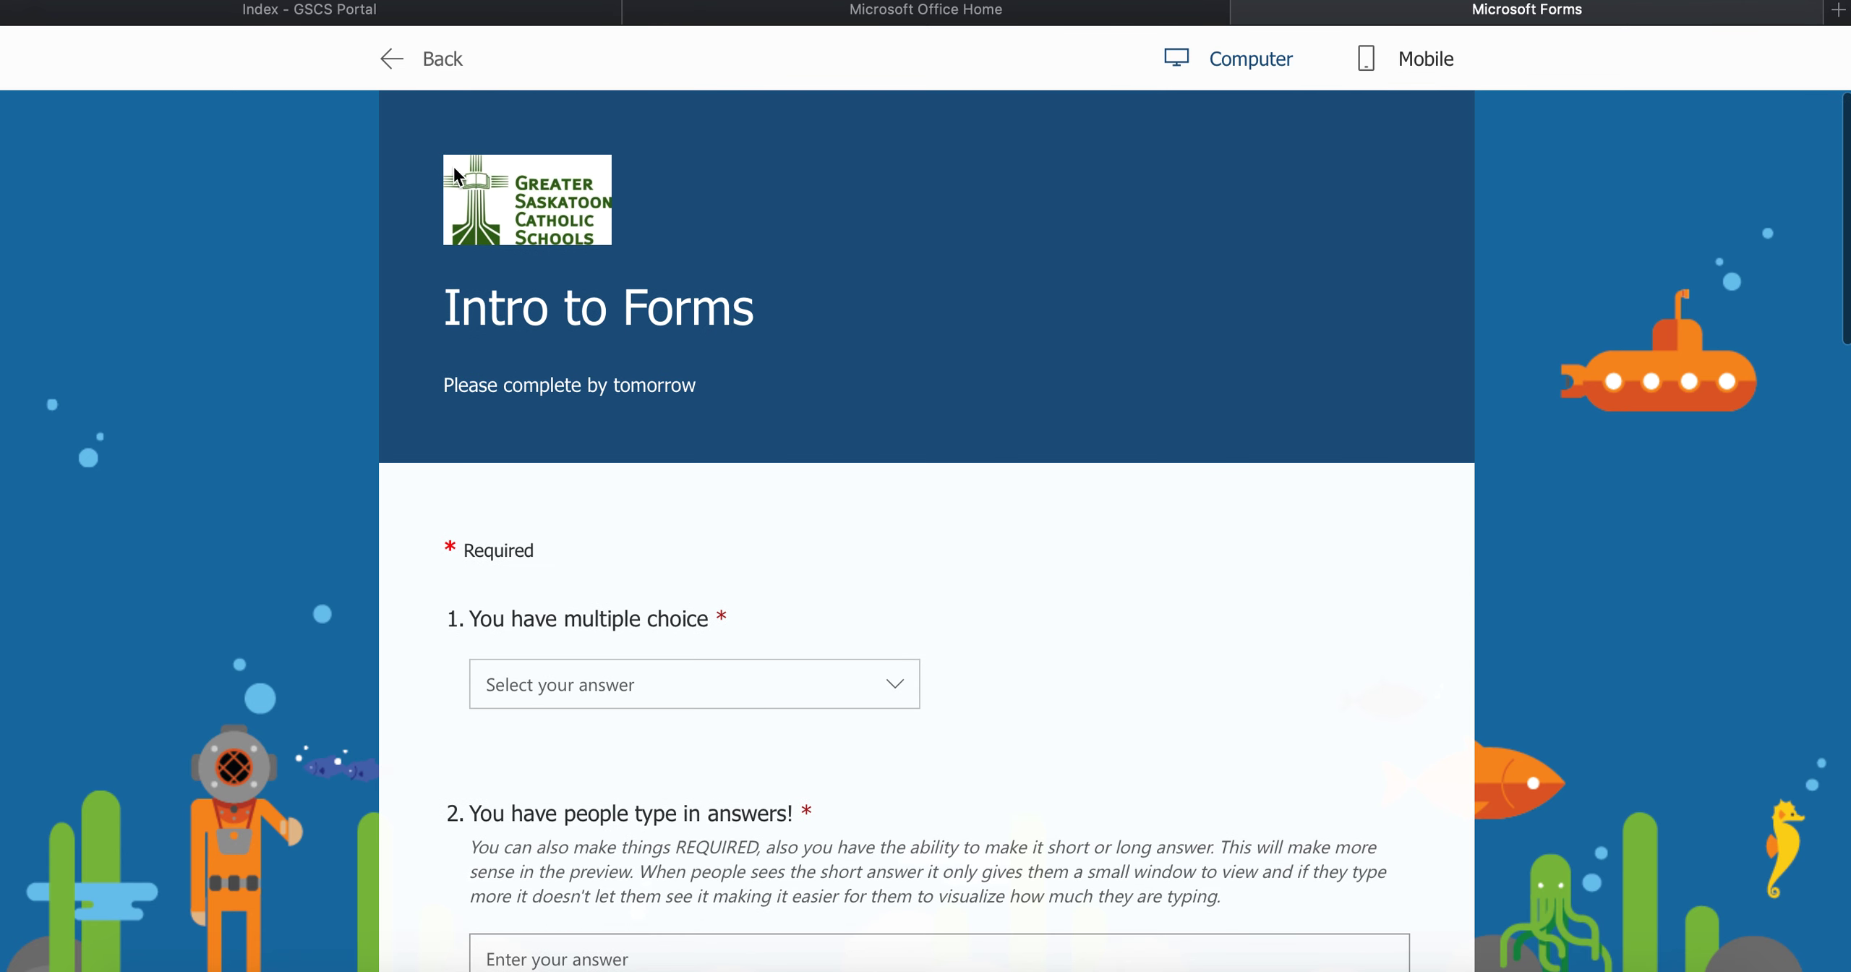
{"action": "left_click", "coordinate": [442, 59]}
Open the ranking question for editing and move it down one place, below the Likert question.
{"action": "scroll", "coordinate": [946, 363], "scroll_direction": "down", "scroll_amount": 12}
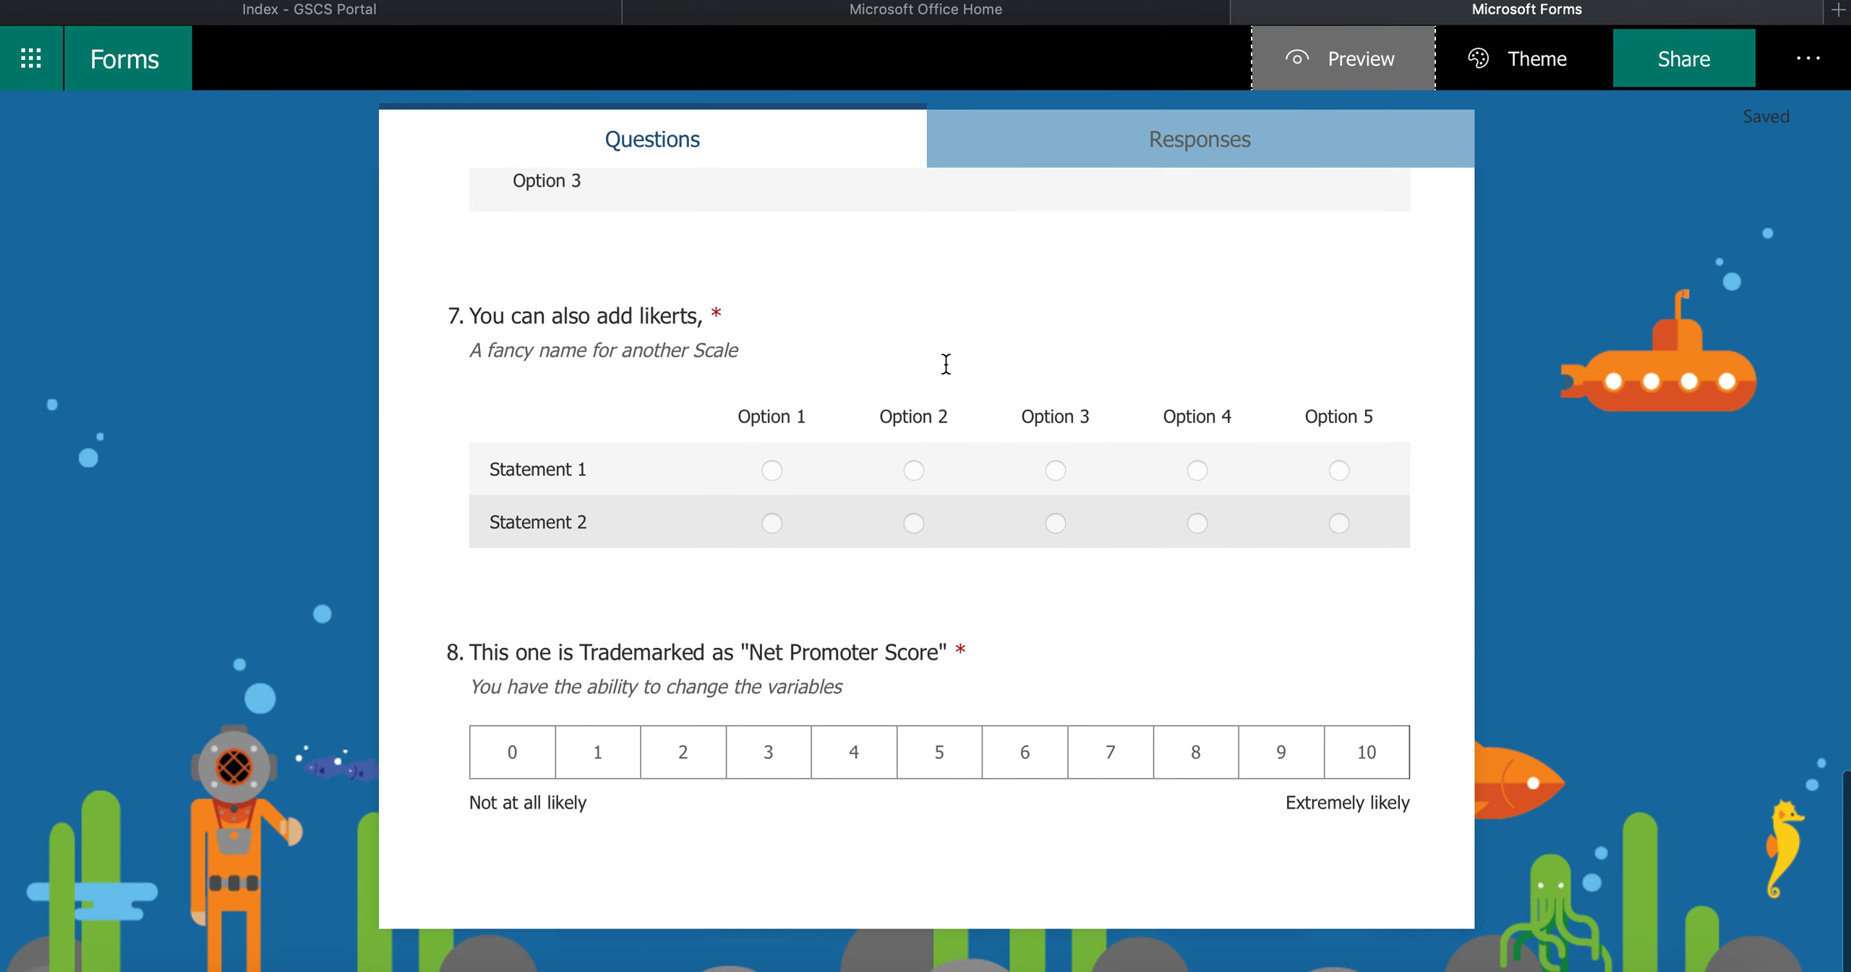
{"action": "scroll", "coordinate": [710, 736], "scroll_direction": "up", "scroll_amount": 9}
{"action": "scroll", "coordinate": [796, 479], "scroll_direction": "down", "scroll_amount": 5}
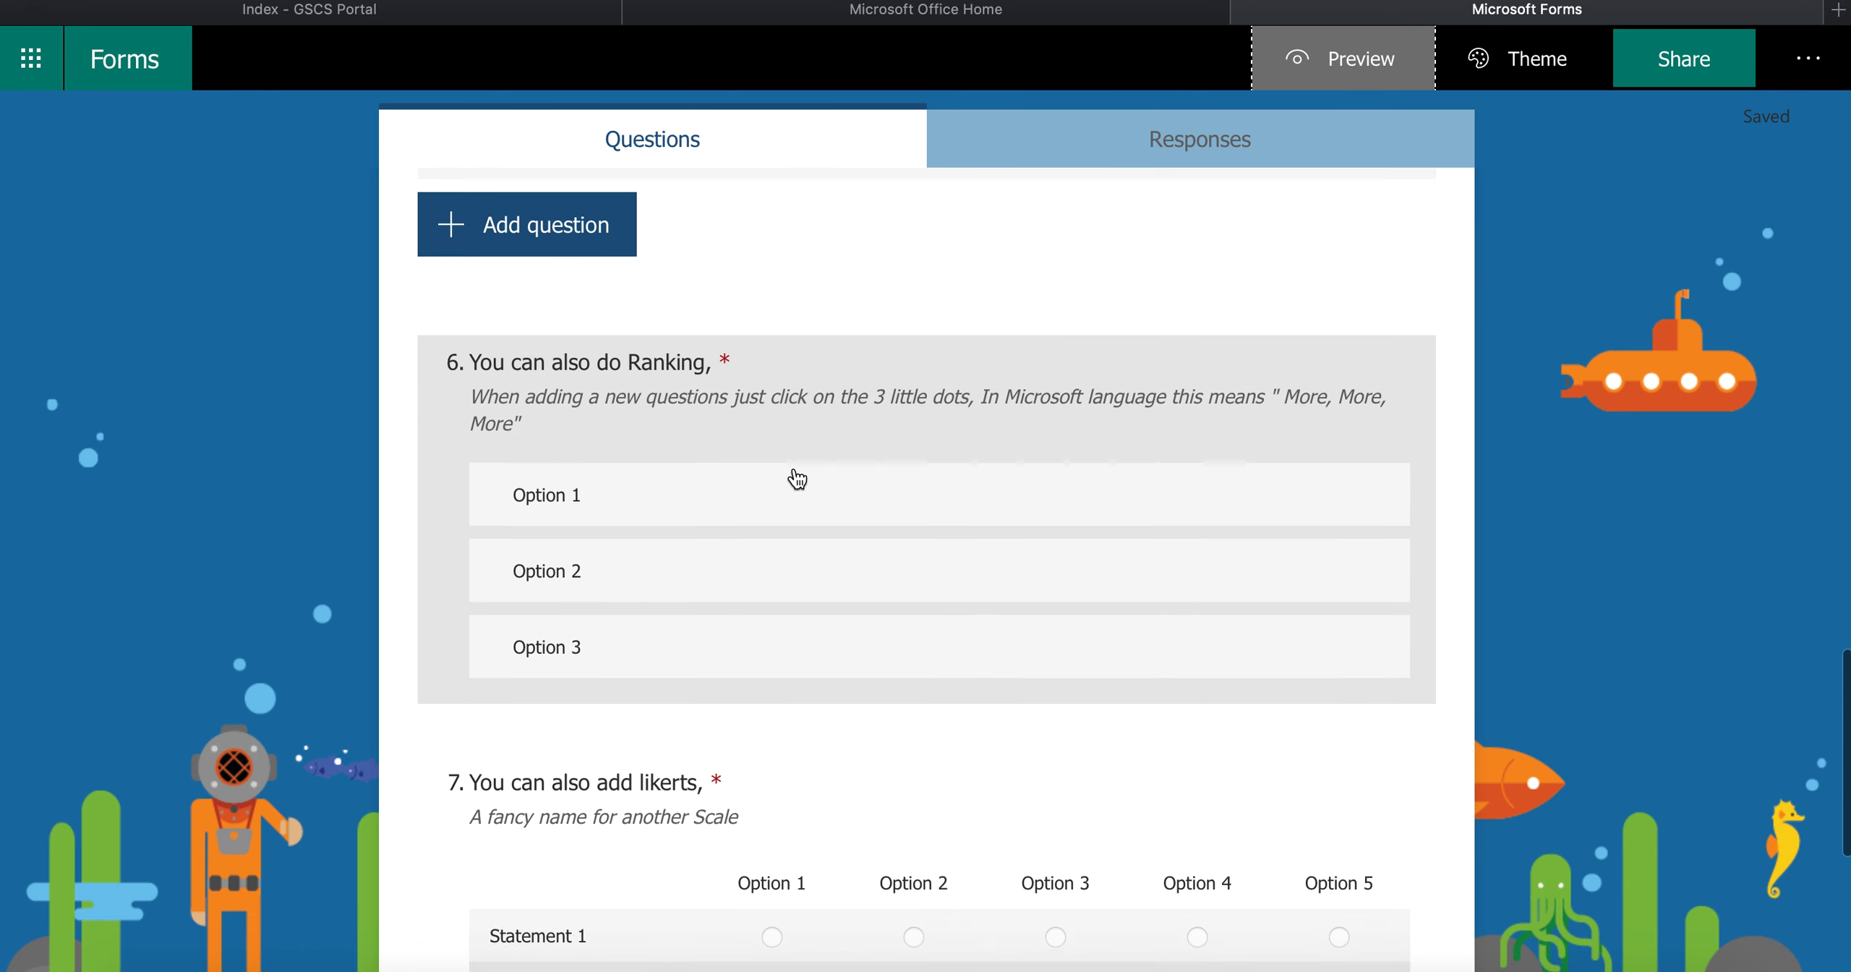
{"action": "left_click", "coordinate": [745, 215]}
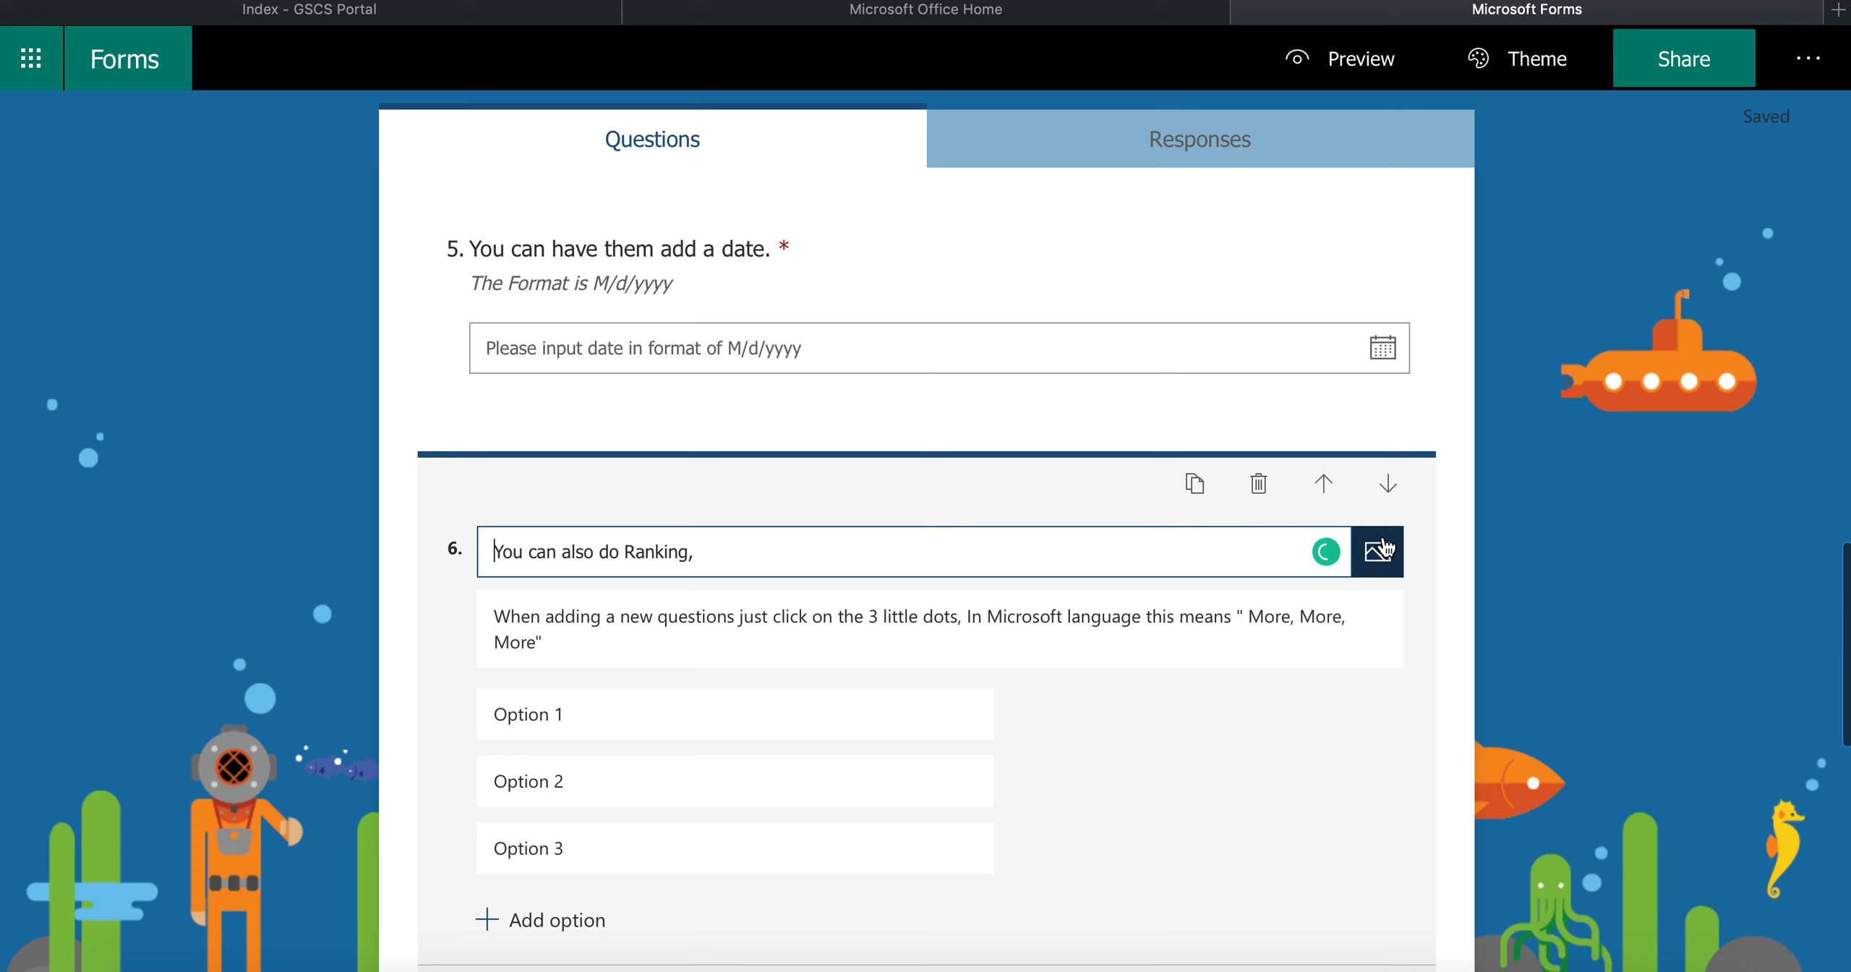
{"action": "left_click", "coordinate": [1388, 483]}
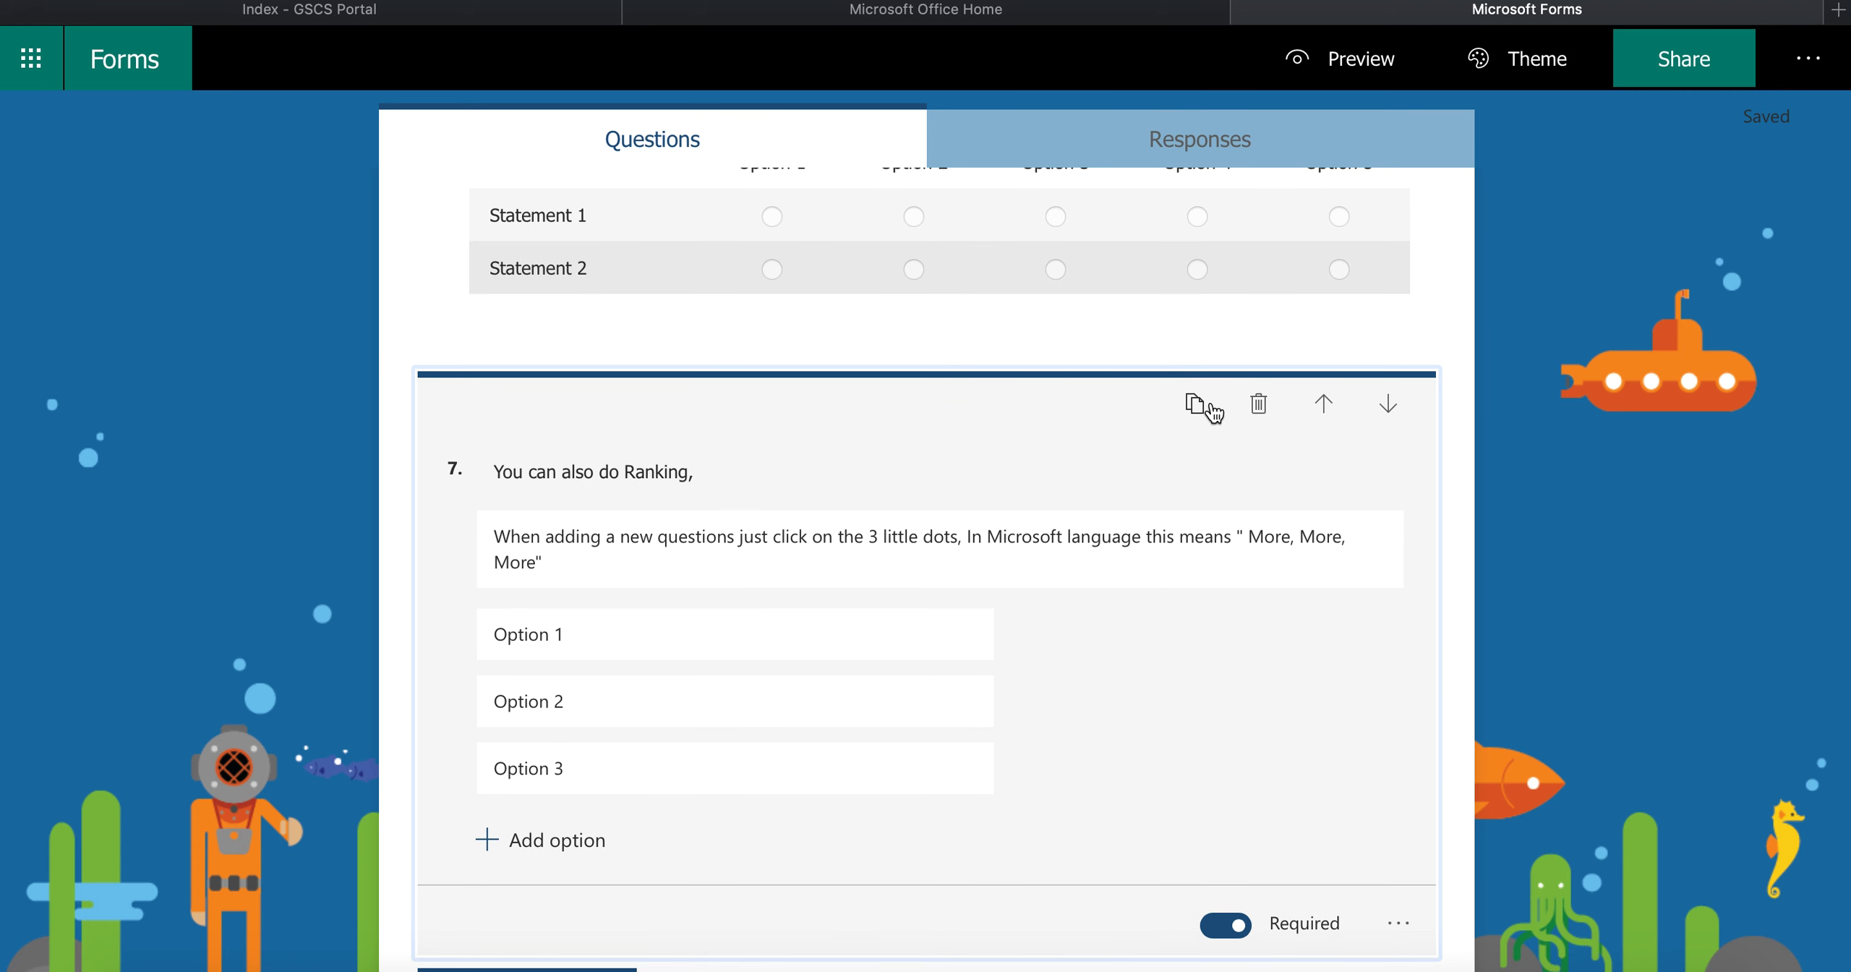
Duplicate the ranking question and compare the copy with the original.
{"action": "scroll", "coordinate": [1136, 418], "scroll_direction": "down", "scroll_amount": 1}
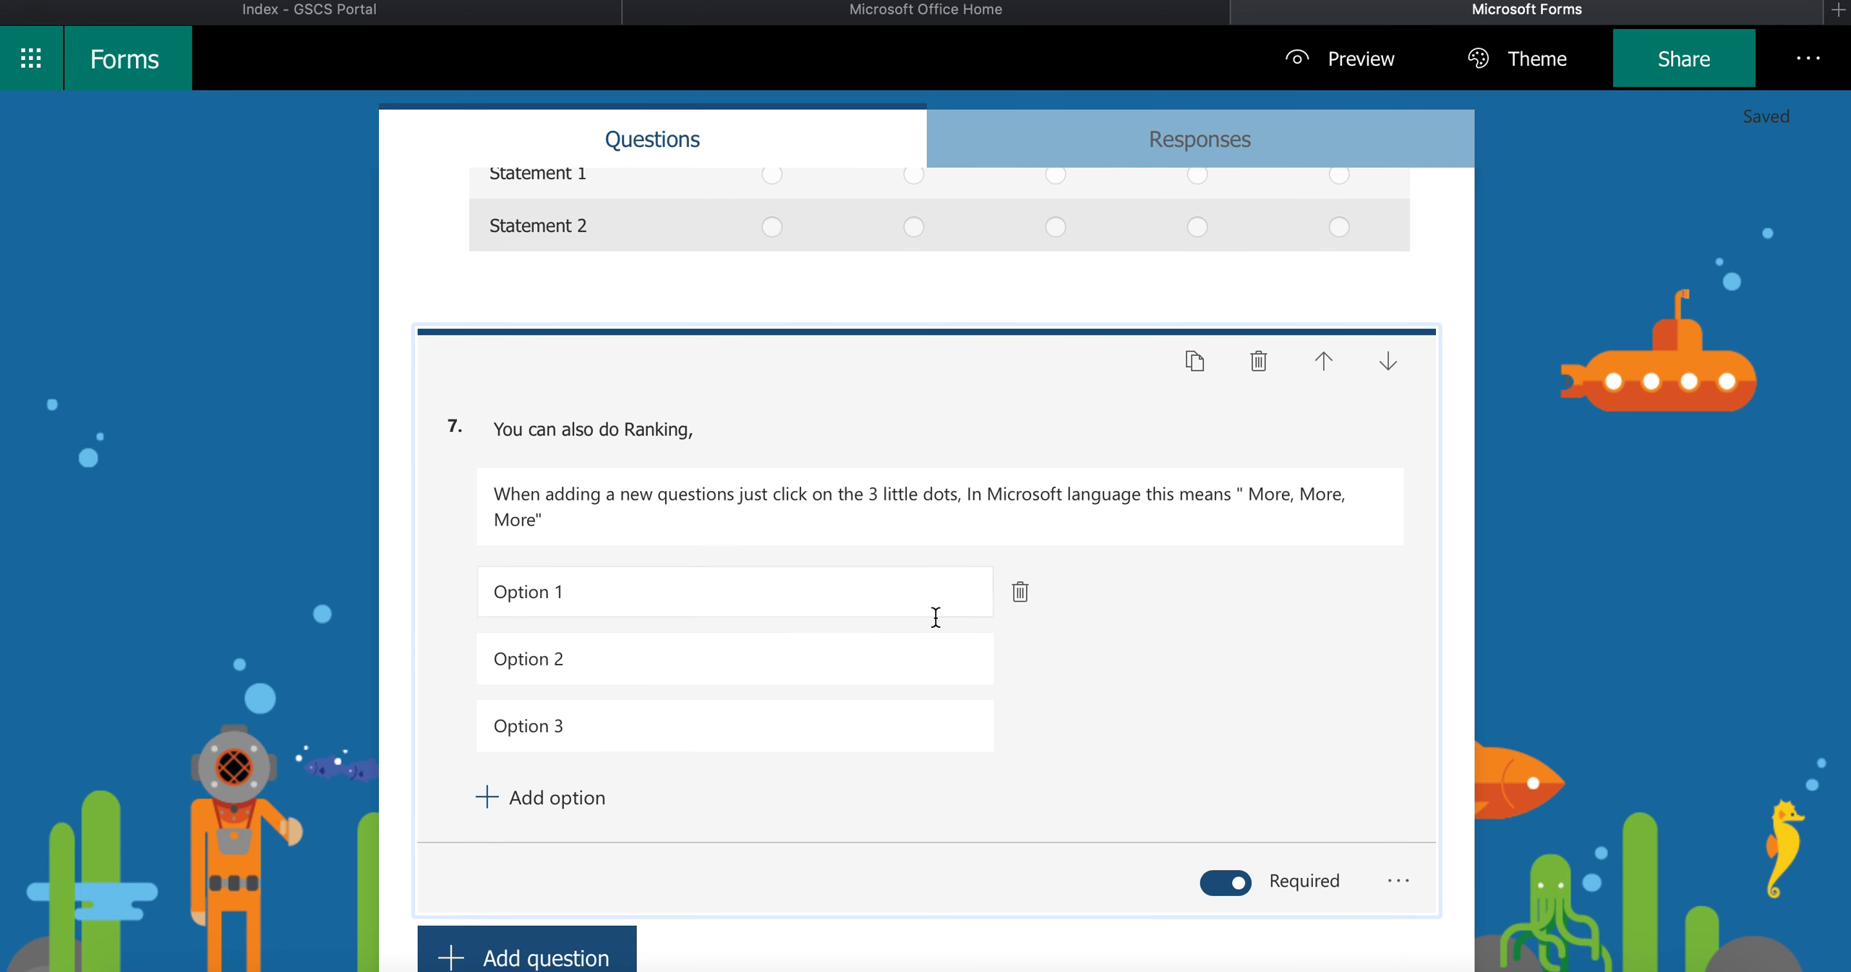
{"action": "left_click", "coordinate": [1194, 362]}
{"action": "scroll", "coordinate": [1099, 367], "scroll_direction": "up", "scroll_amount": 8}
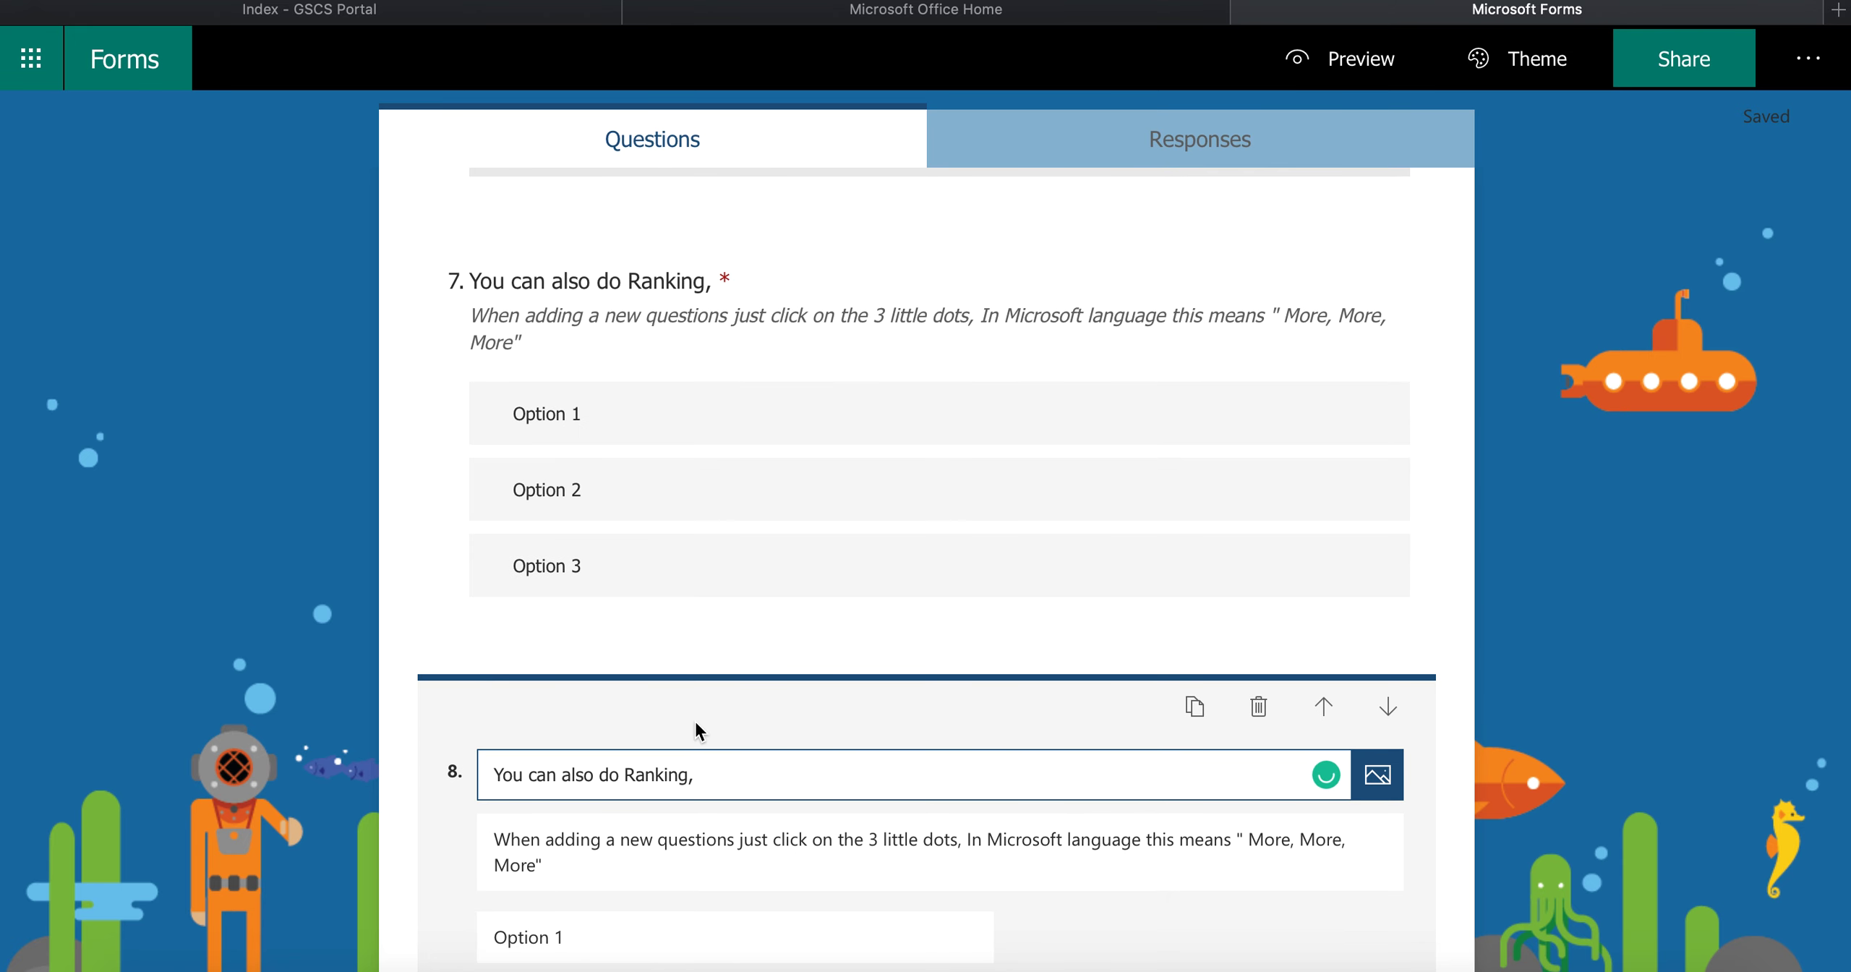
{"action": "scroll", "coordinate": [810, 759], "scroll_direction": "down", "scroll_amount": 10}
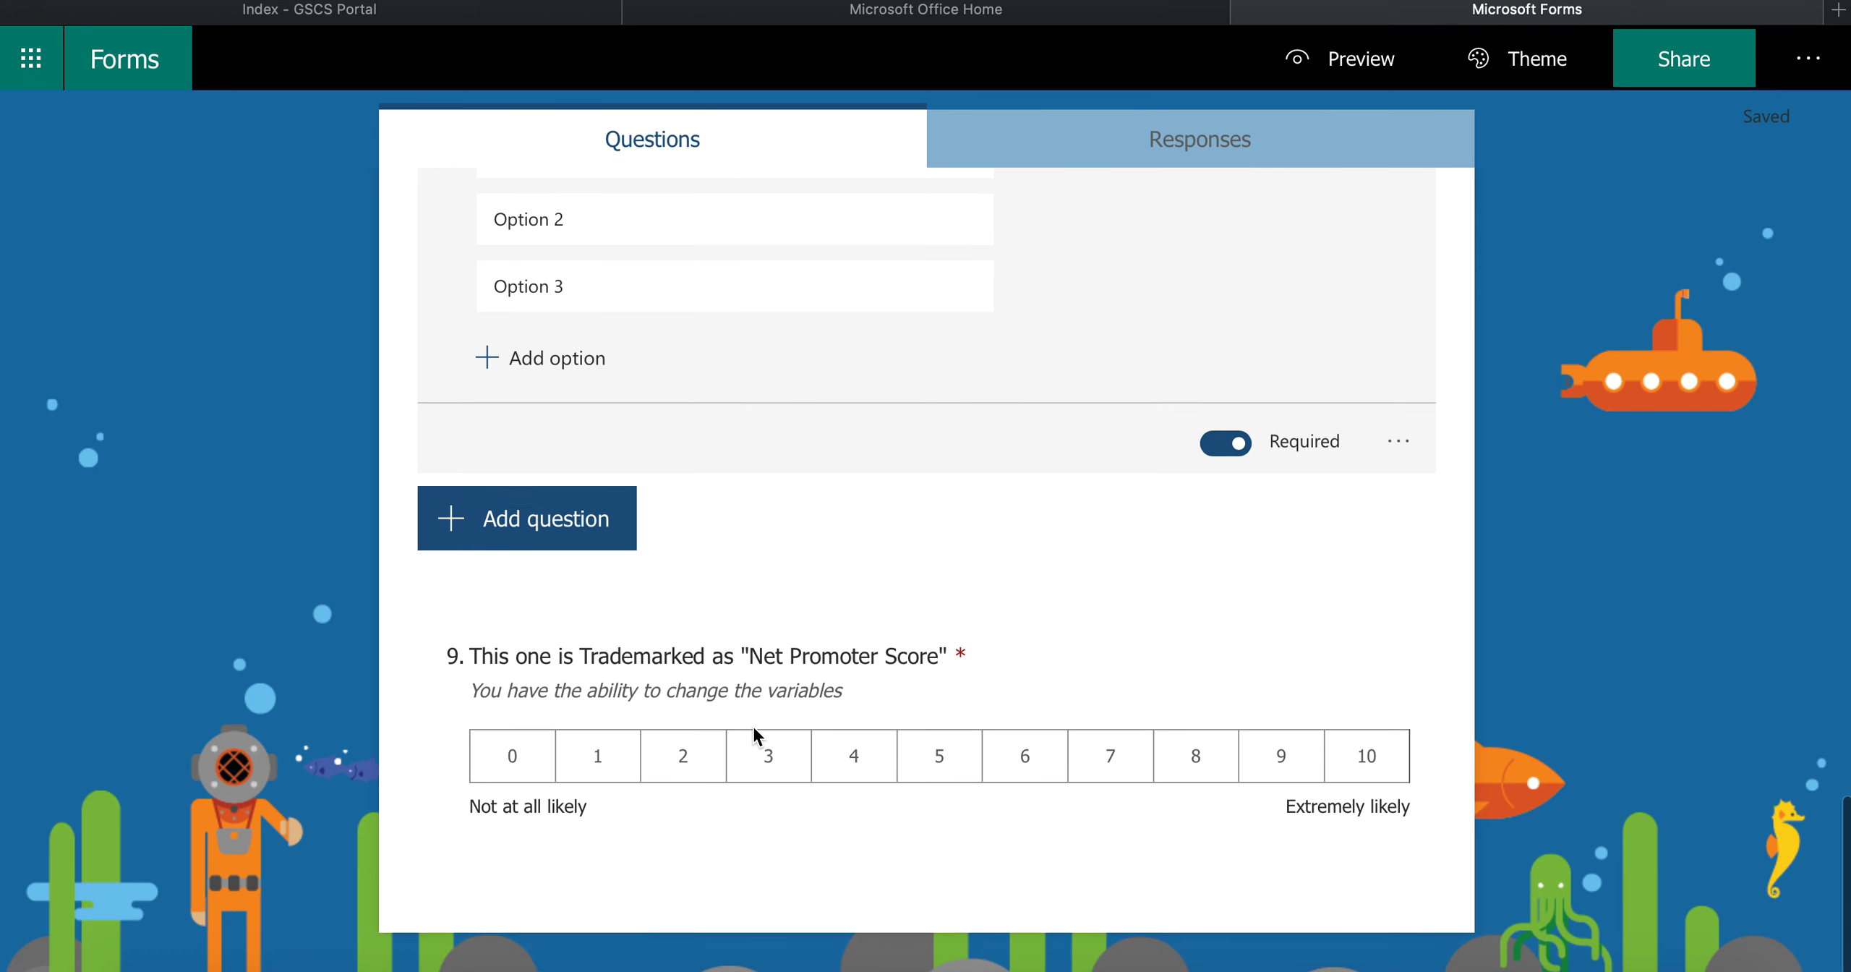
Check the form's response summary and return to its questions.
{"action": "scroll", "coordinate": [752, 723], "scroll_direction": "up", "scroll_amount": 20}
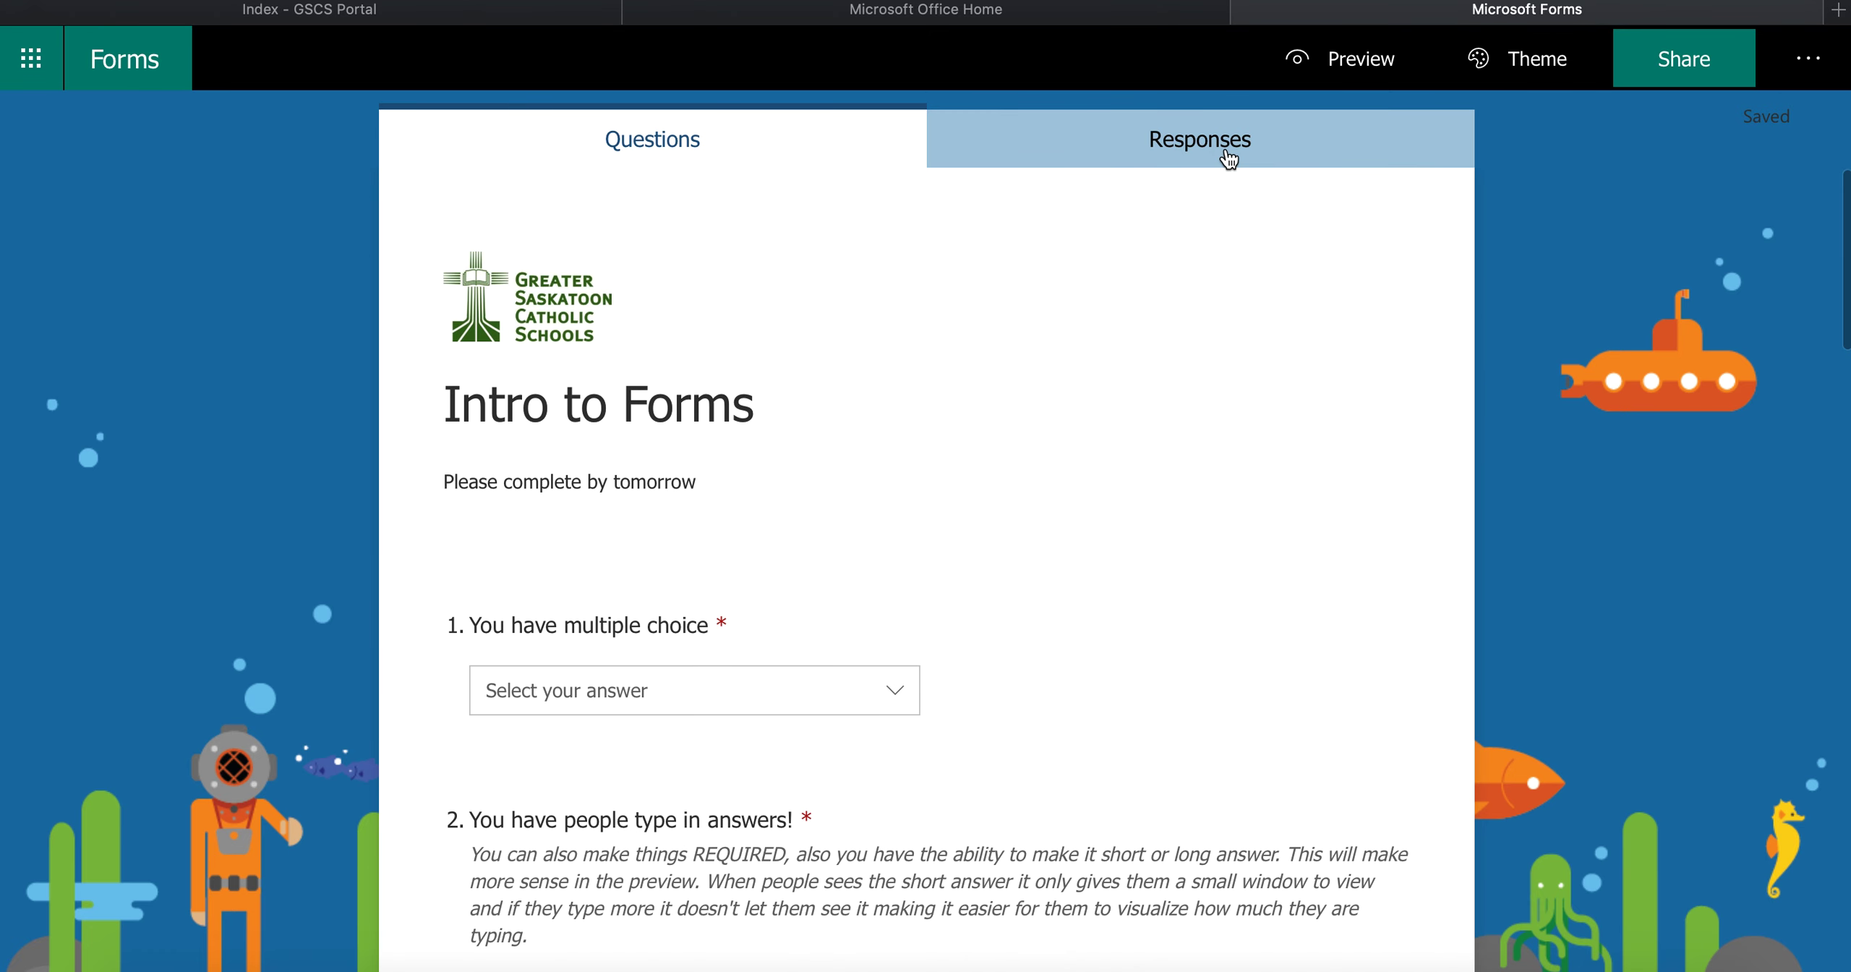
{"action": "left_click", "coordinate": [1228, 152]}
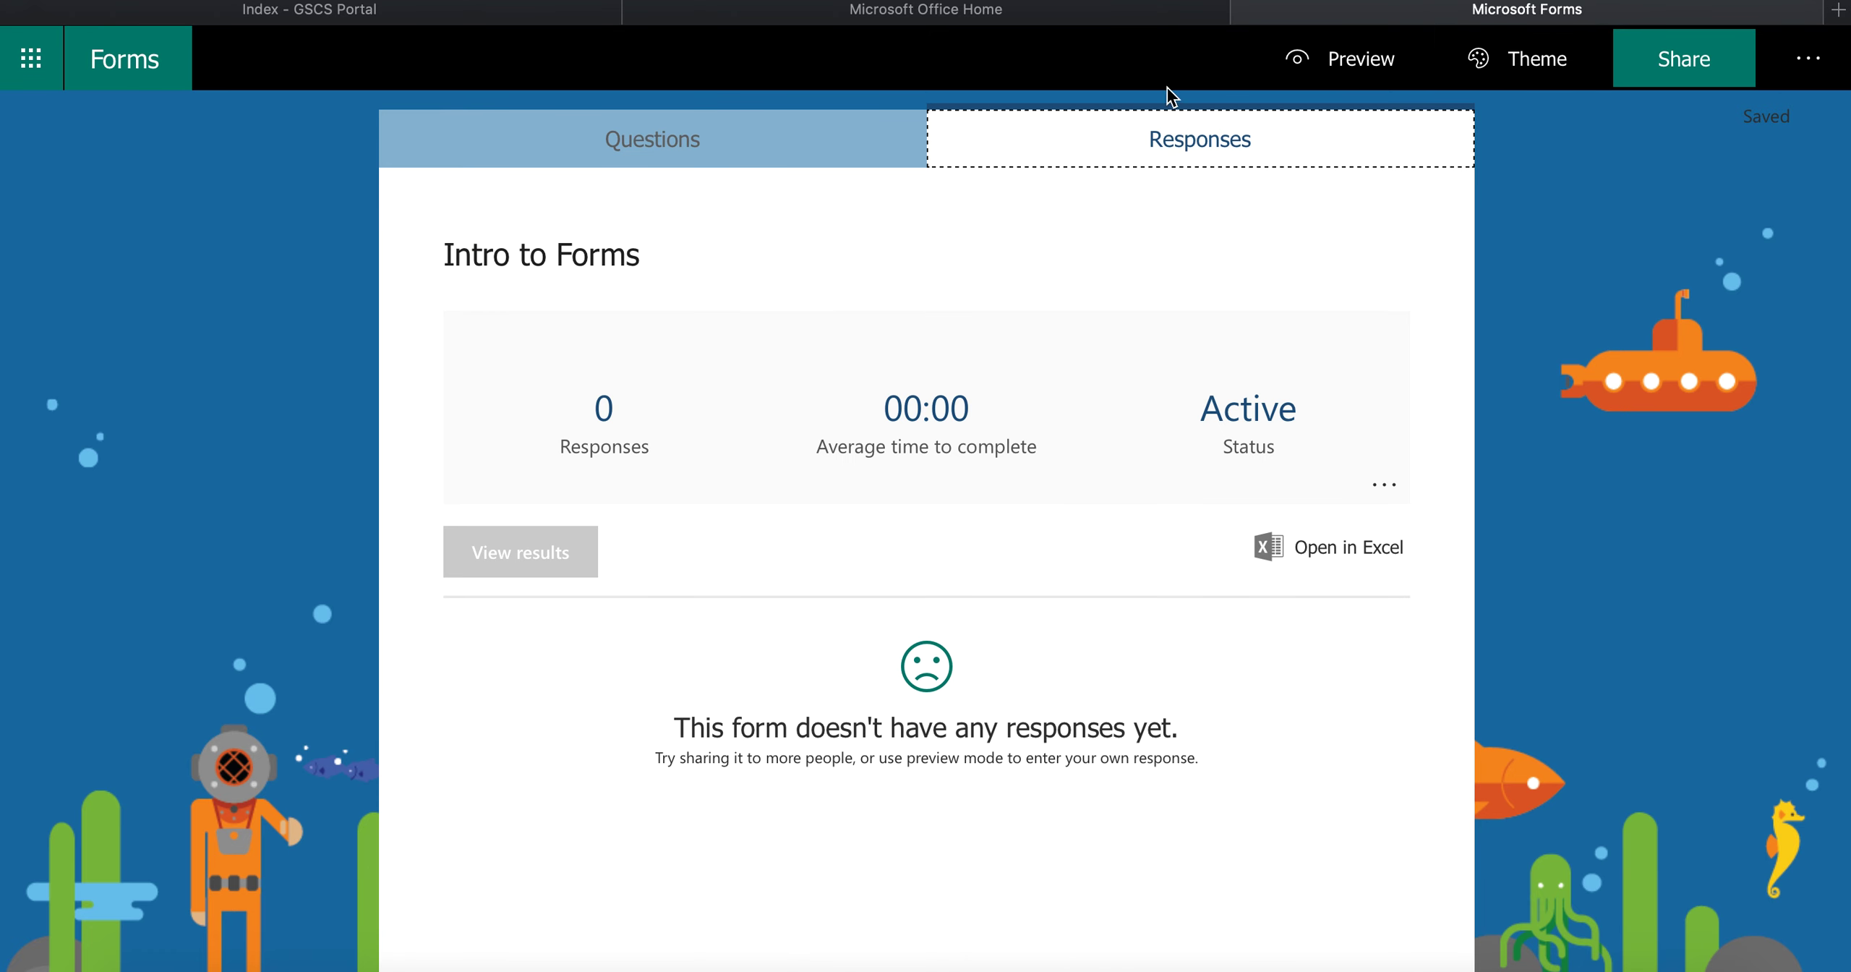
{"action": "left_click", "coordinate": [862, 132]}
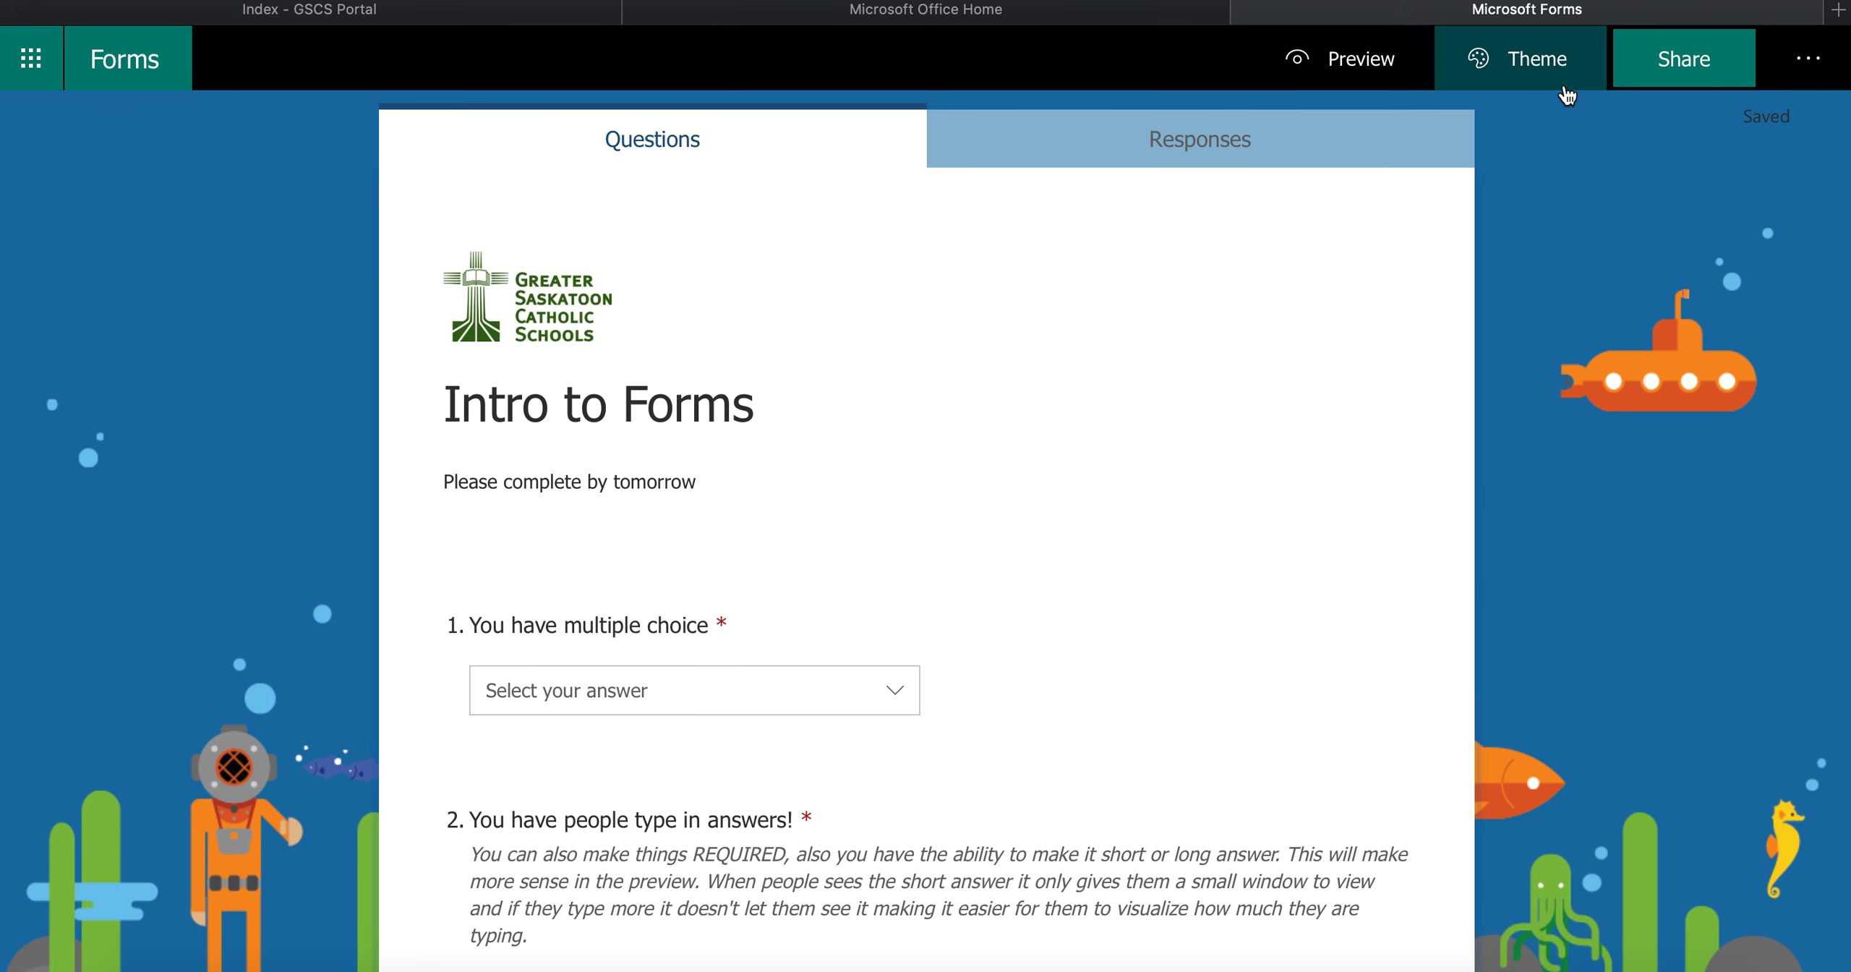
Open the sharing options and copy the response link that lets anyone with the link respond.
{"action": "left_click", "coordinate": [1680, 61]}
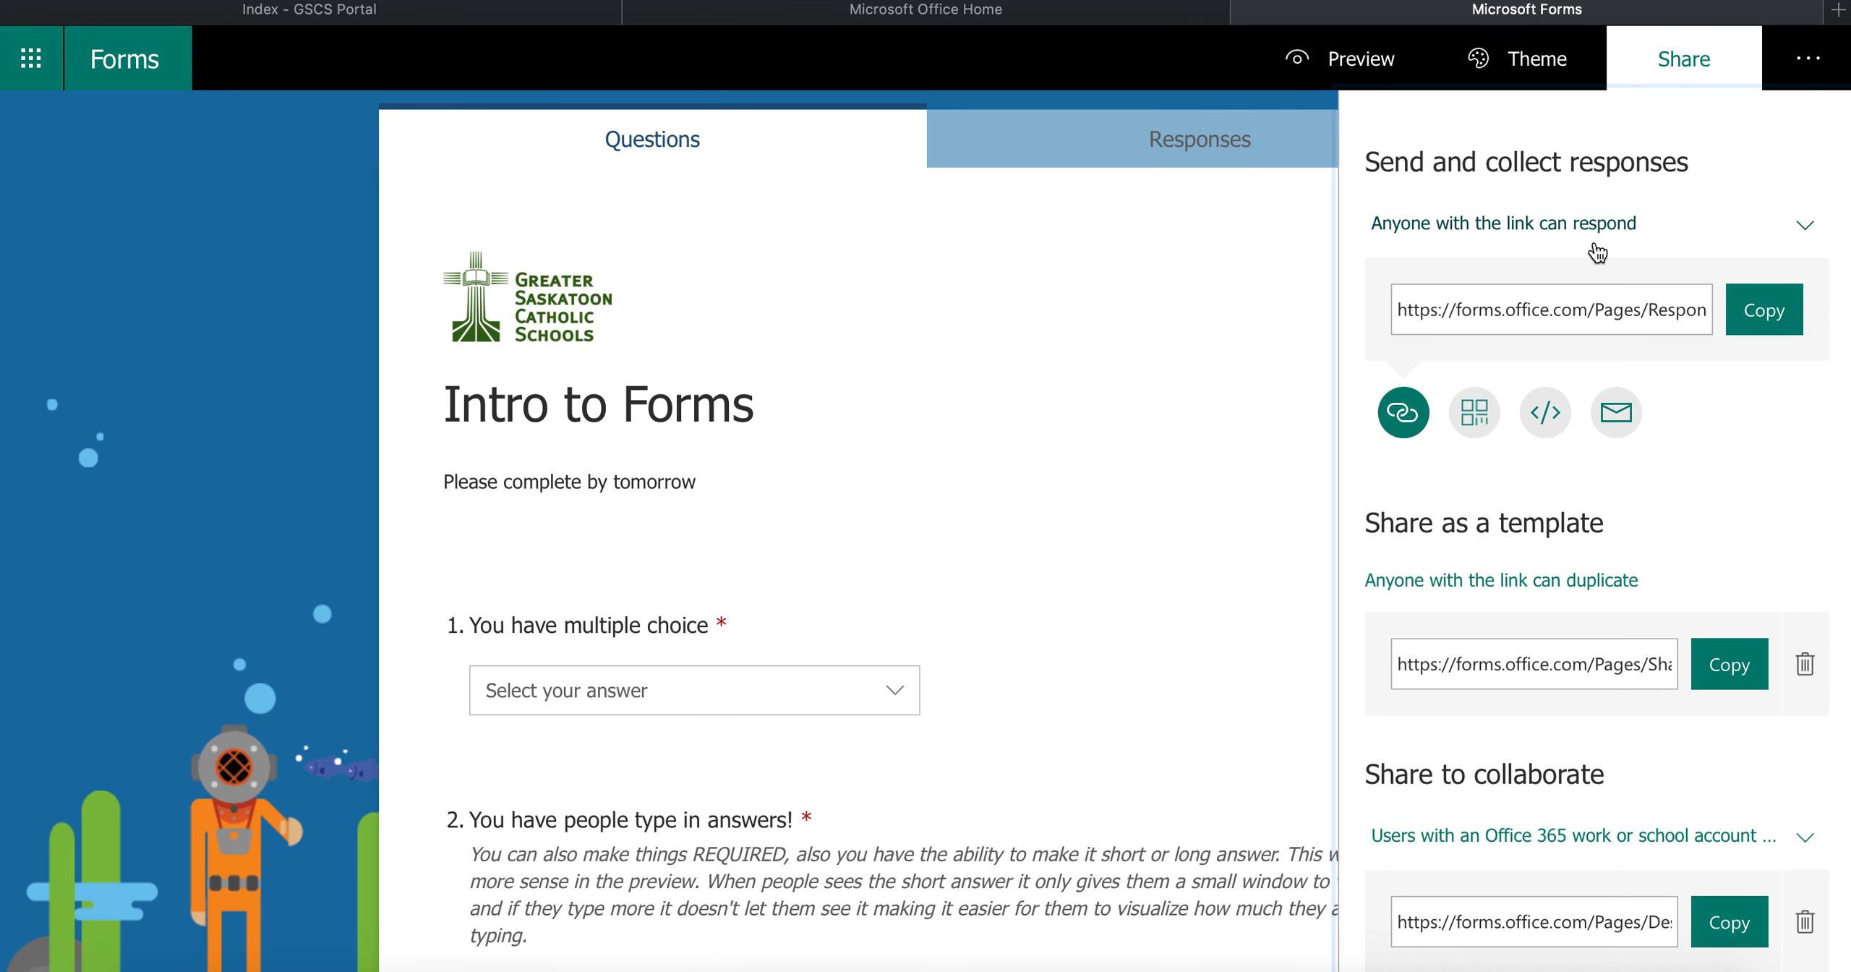
{"action": "left_click", "coordinate": [1764, 309]}
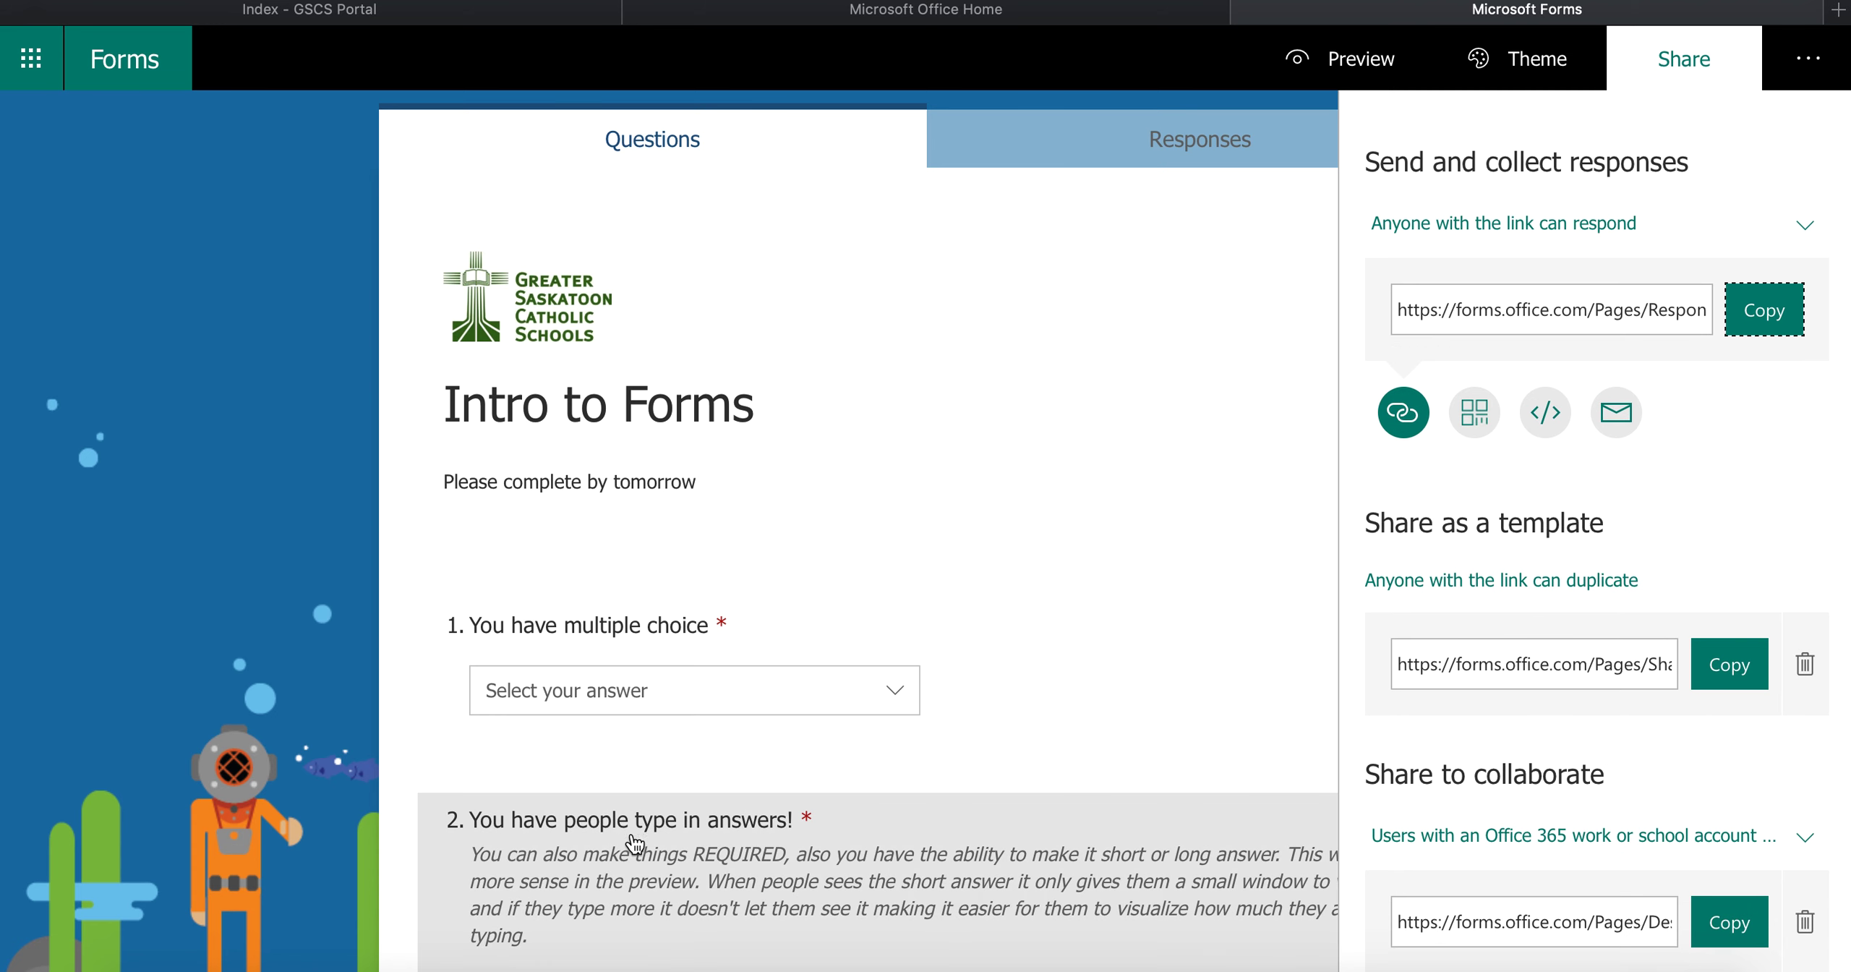
Switch to Chrome and open the copied response link in an incognito window.
{"action": "left_click", "coordinate": [402, 965]}
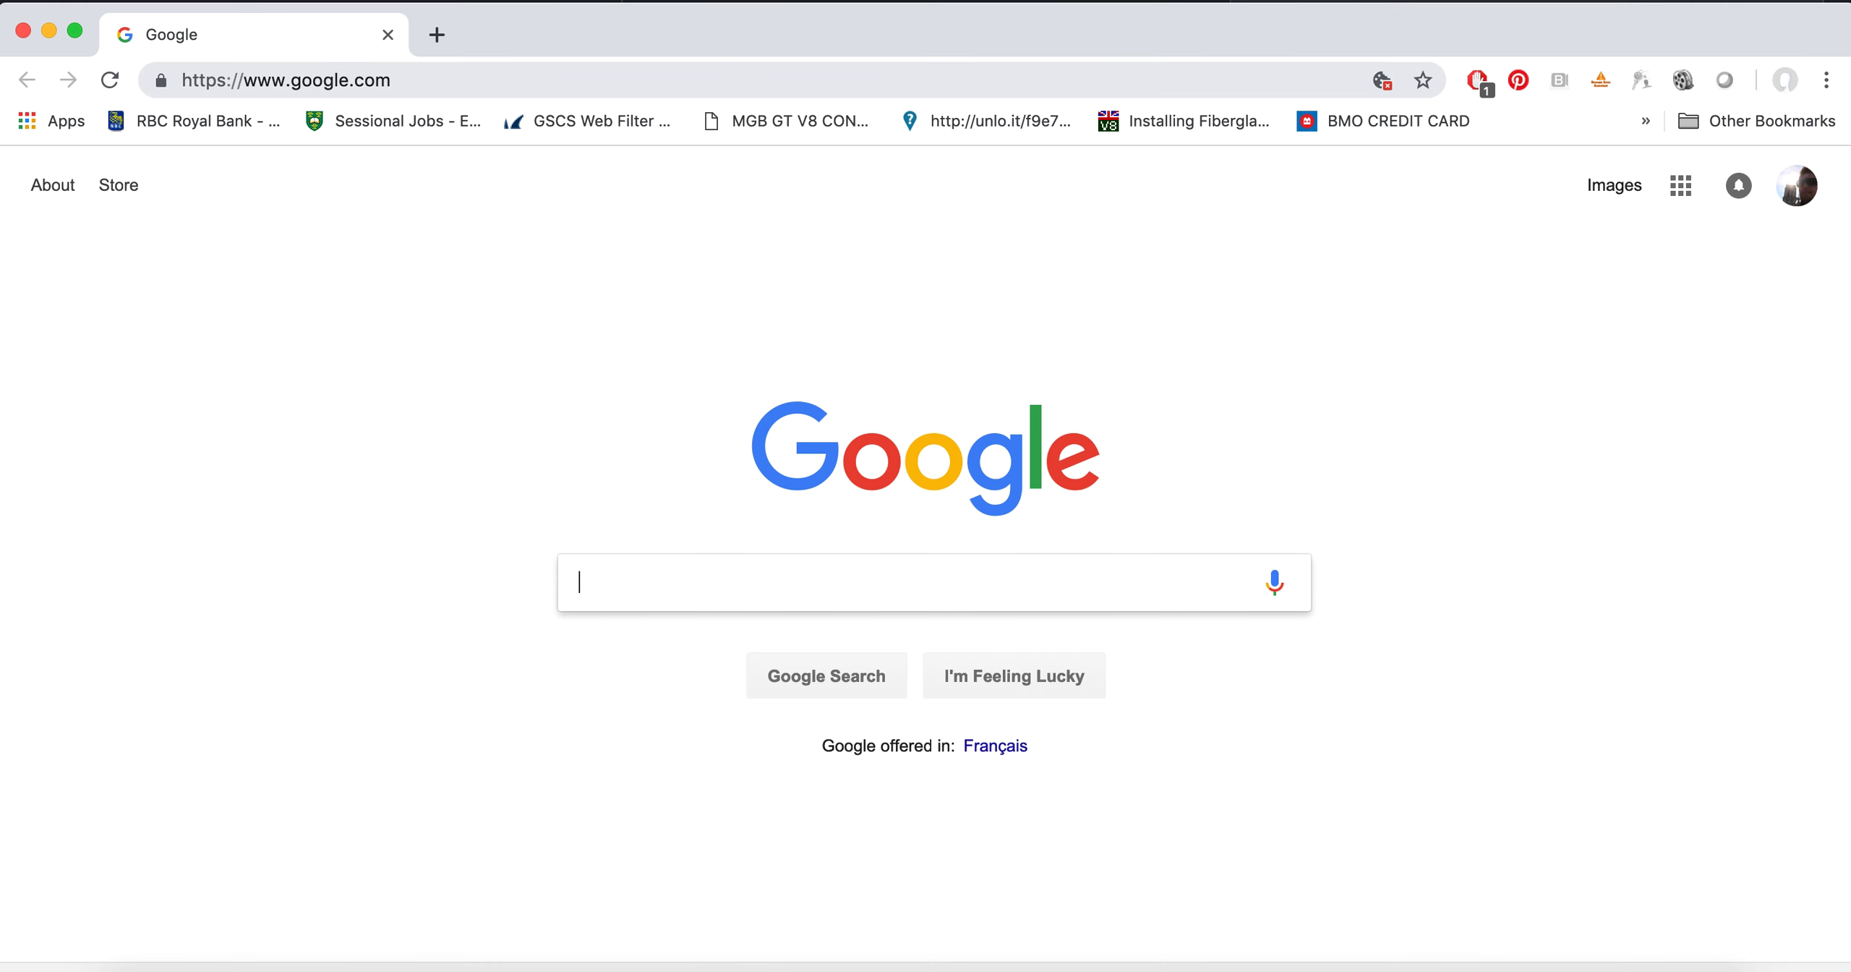
{"action": "left_click_drag", "start_coordinate": [1555, 1], "coordinate": [1685, 1]}
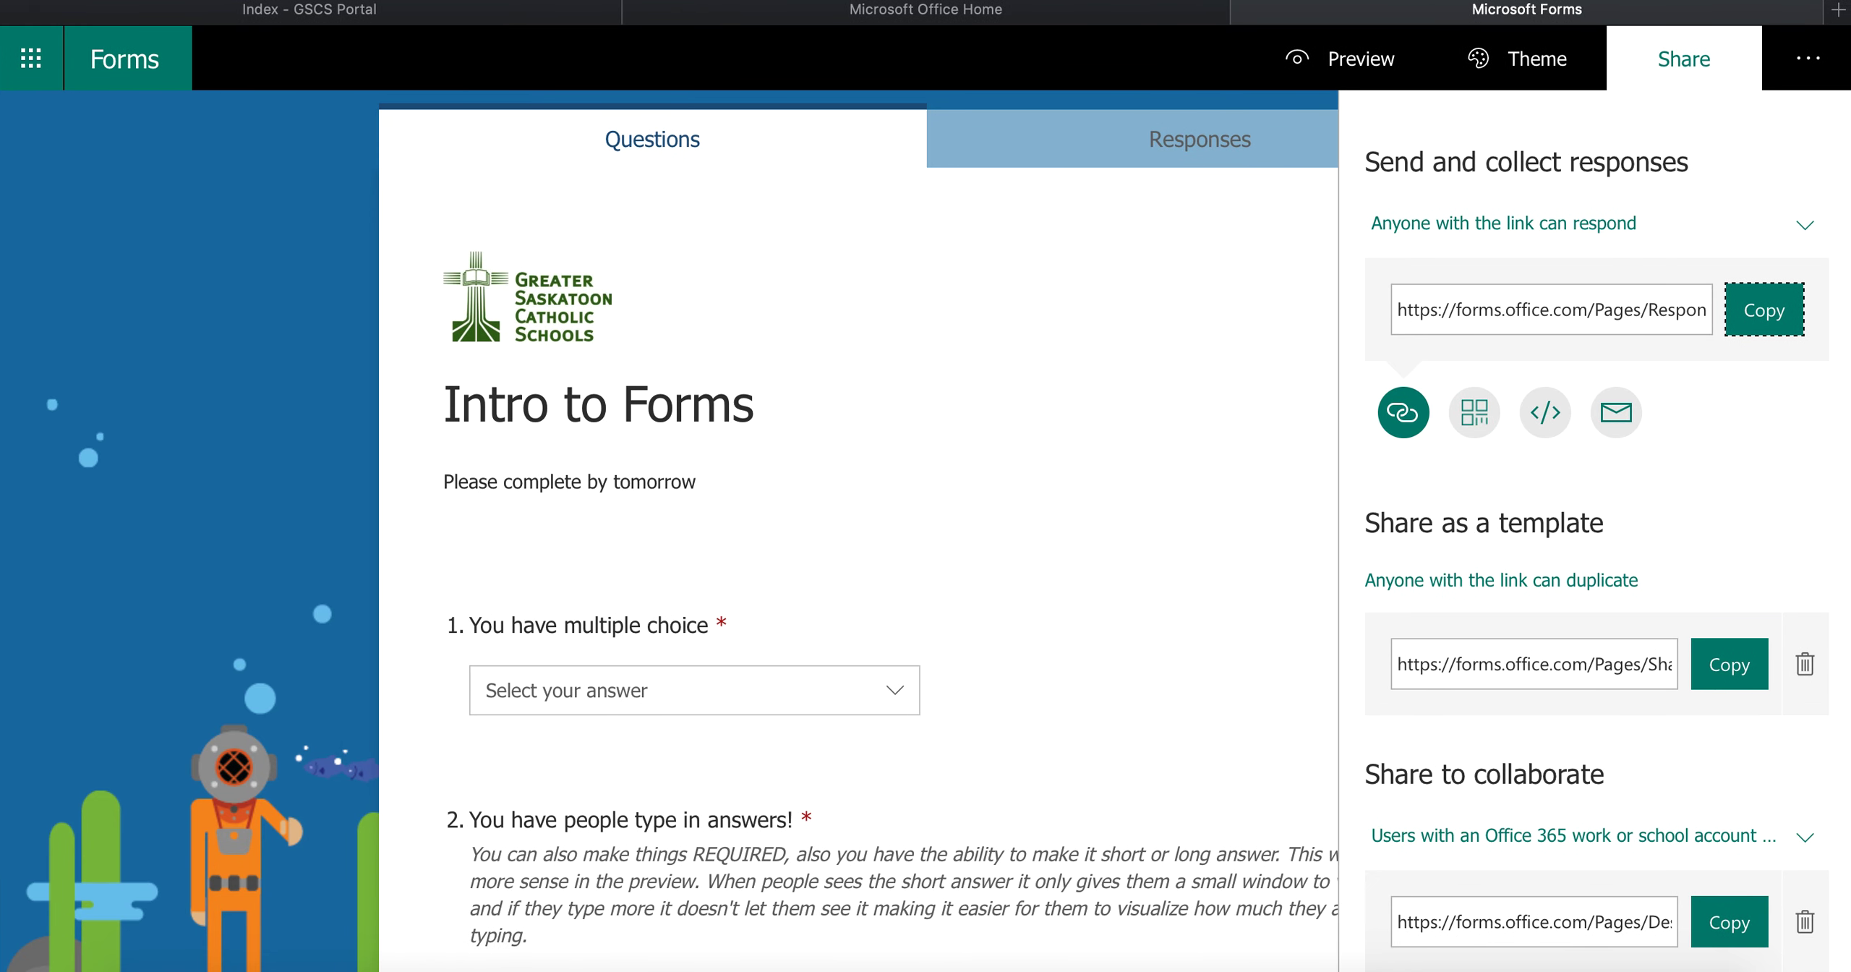
{"action": "left_click", "coordinate": [388, 963]}
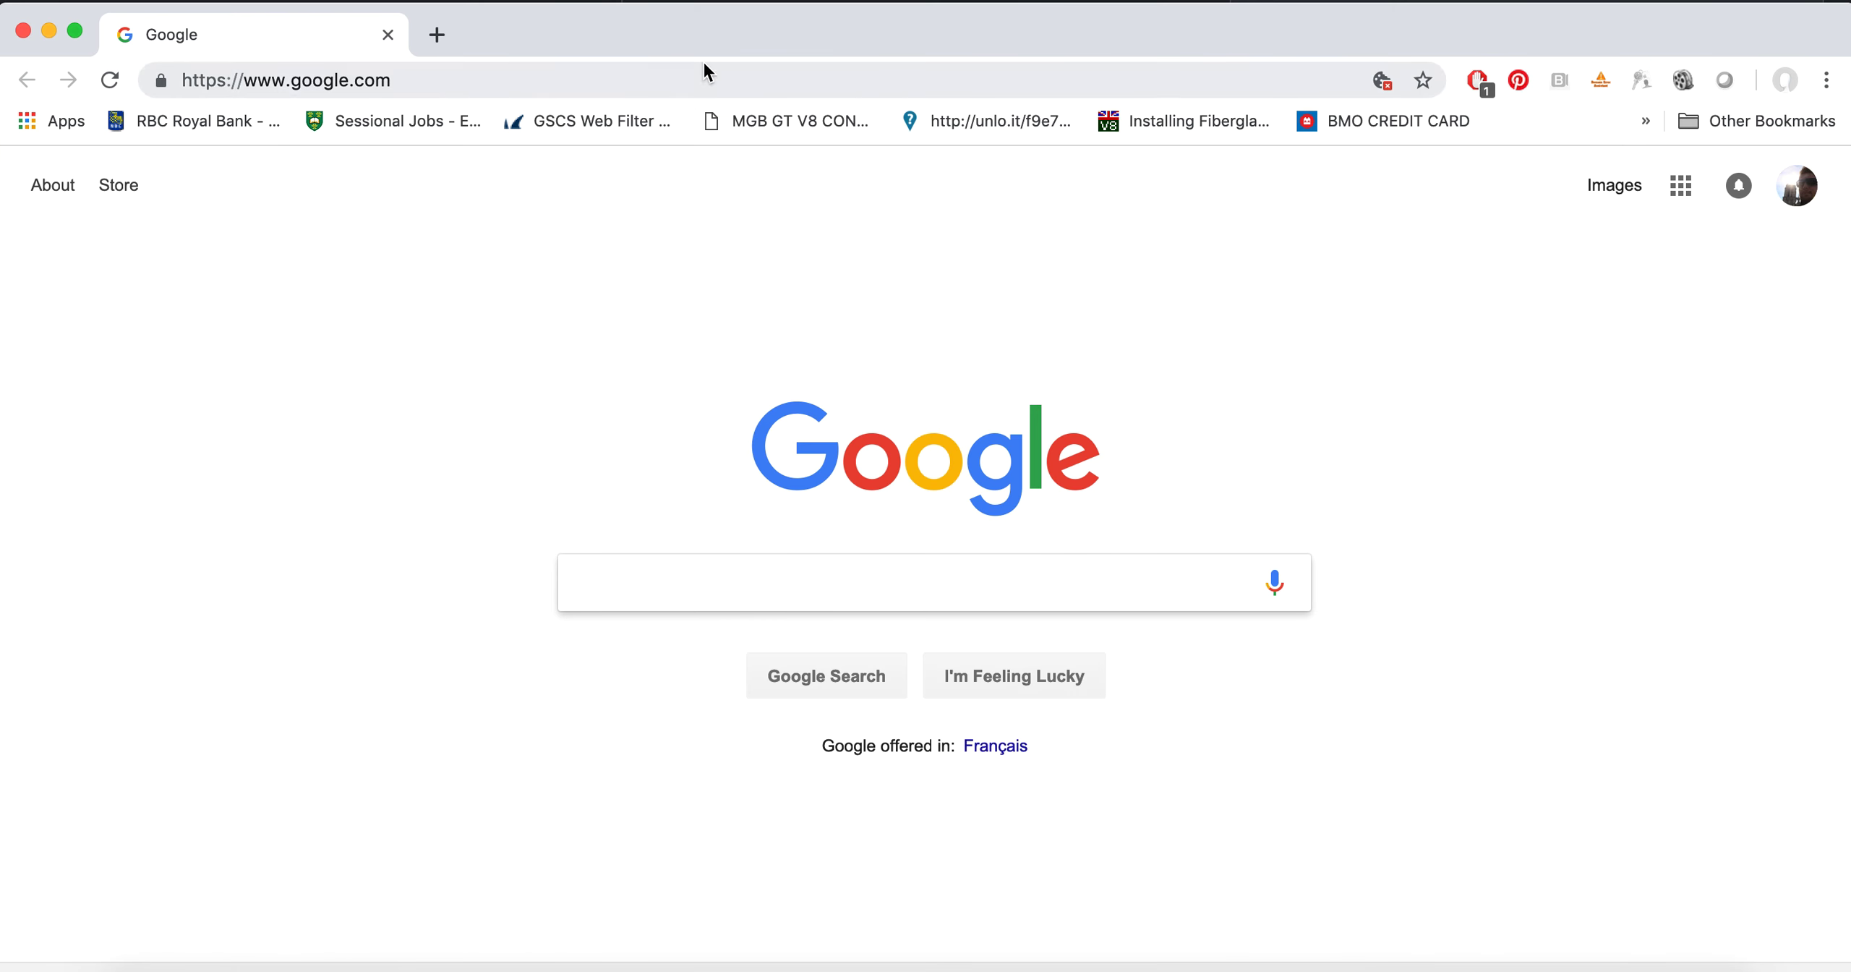
{"action": "left_click", "coordinate": [1824, 81]}
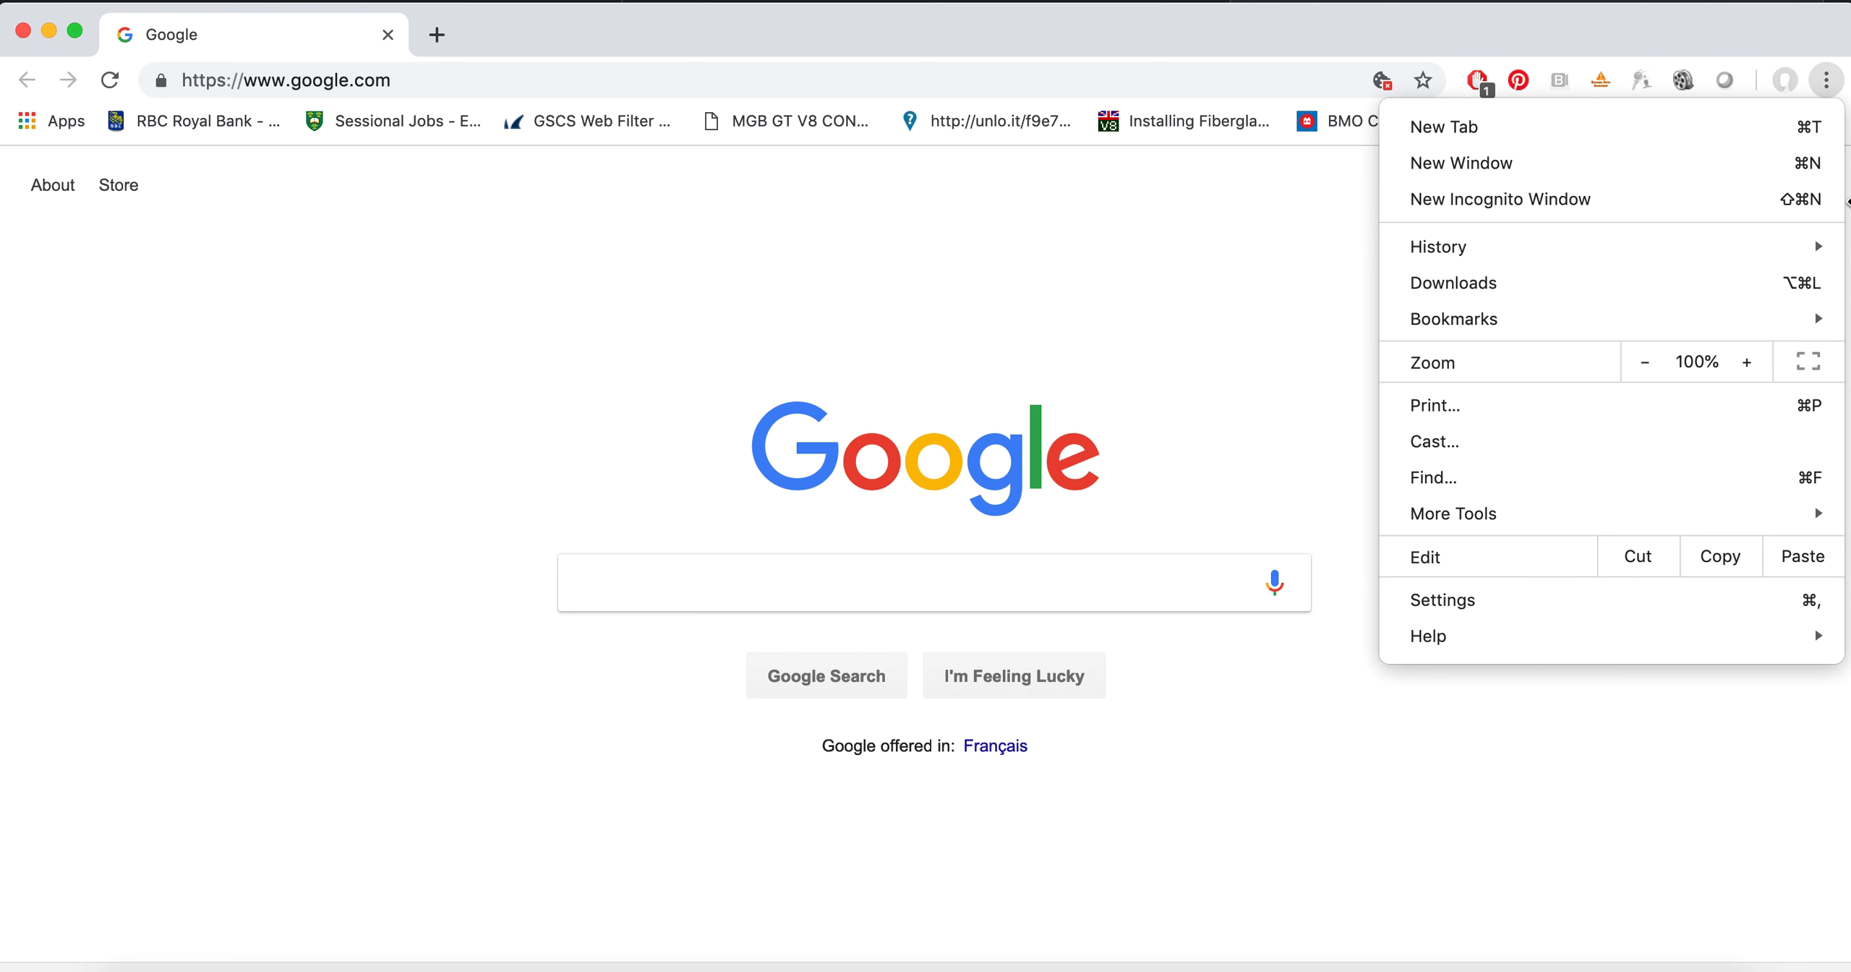
{"action": "left_click", "coordinate": [1644, 186]}
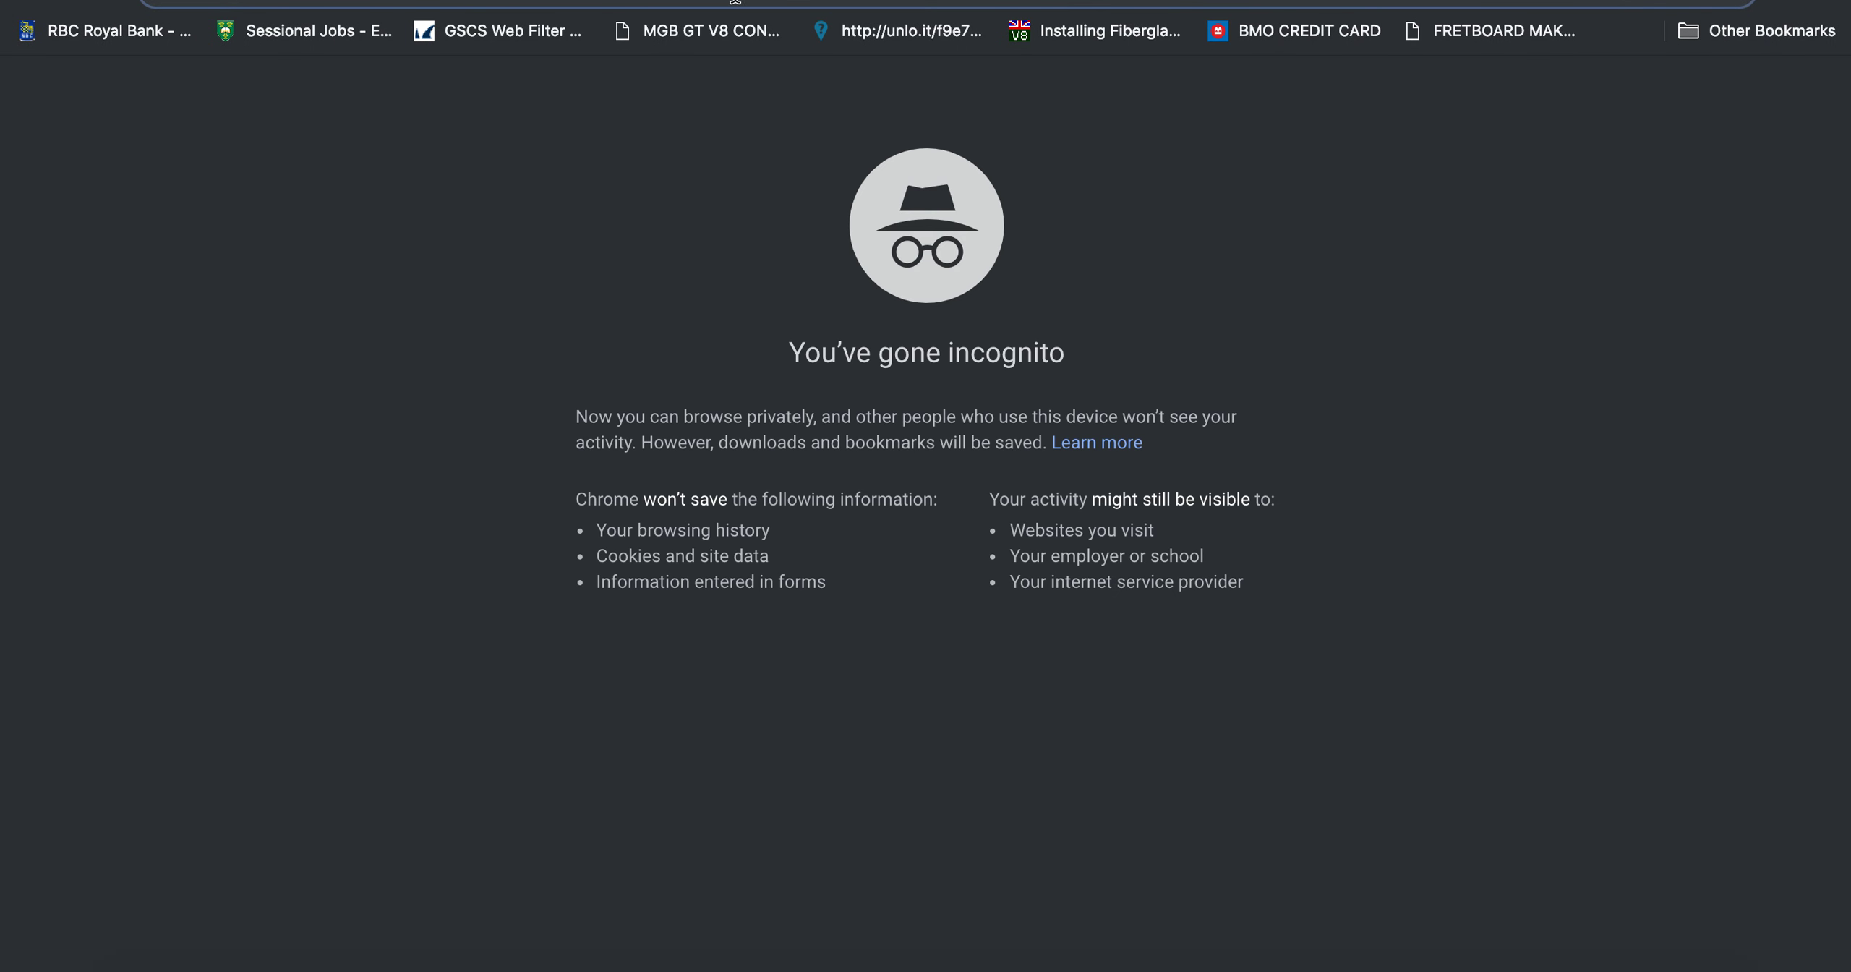
{"action": "key", "text": "super+v"}
{"action": "key", "text": "Return"}
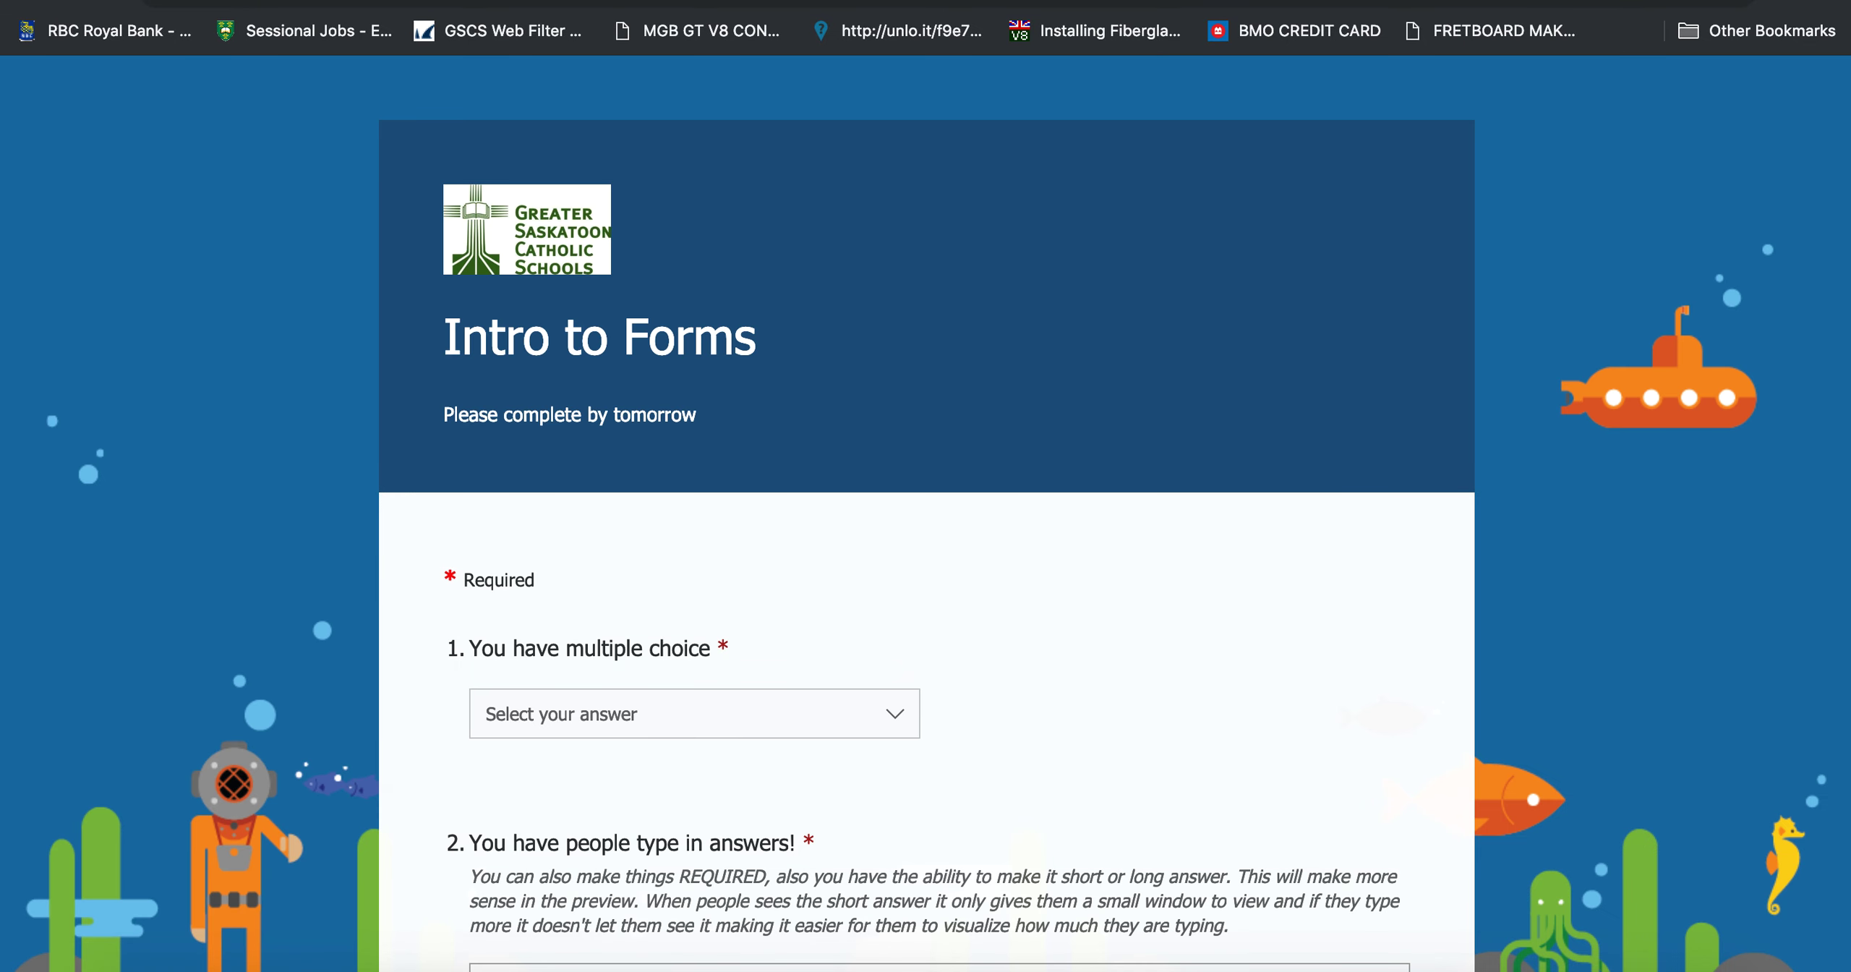
Close the incognito window and quit Chrome to return to the form's sharing options.
{"action": "key", "text": "super+w"}
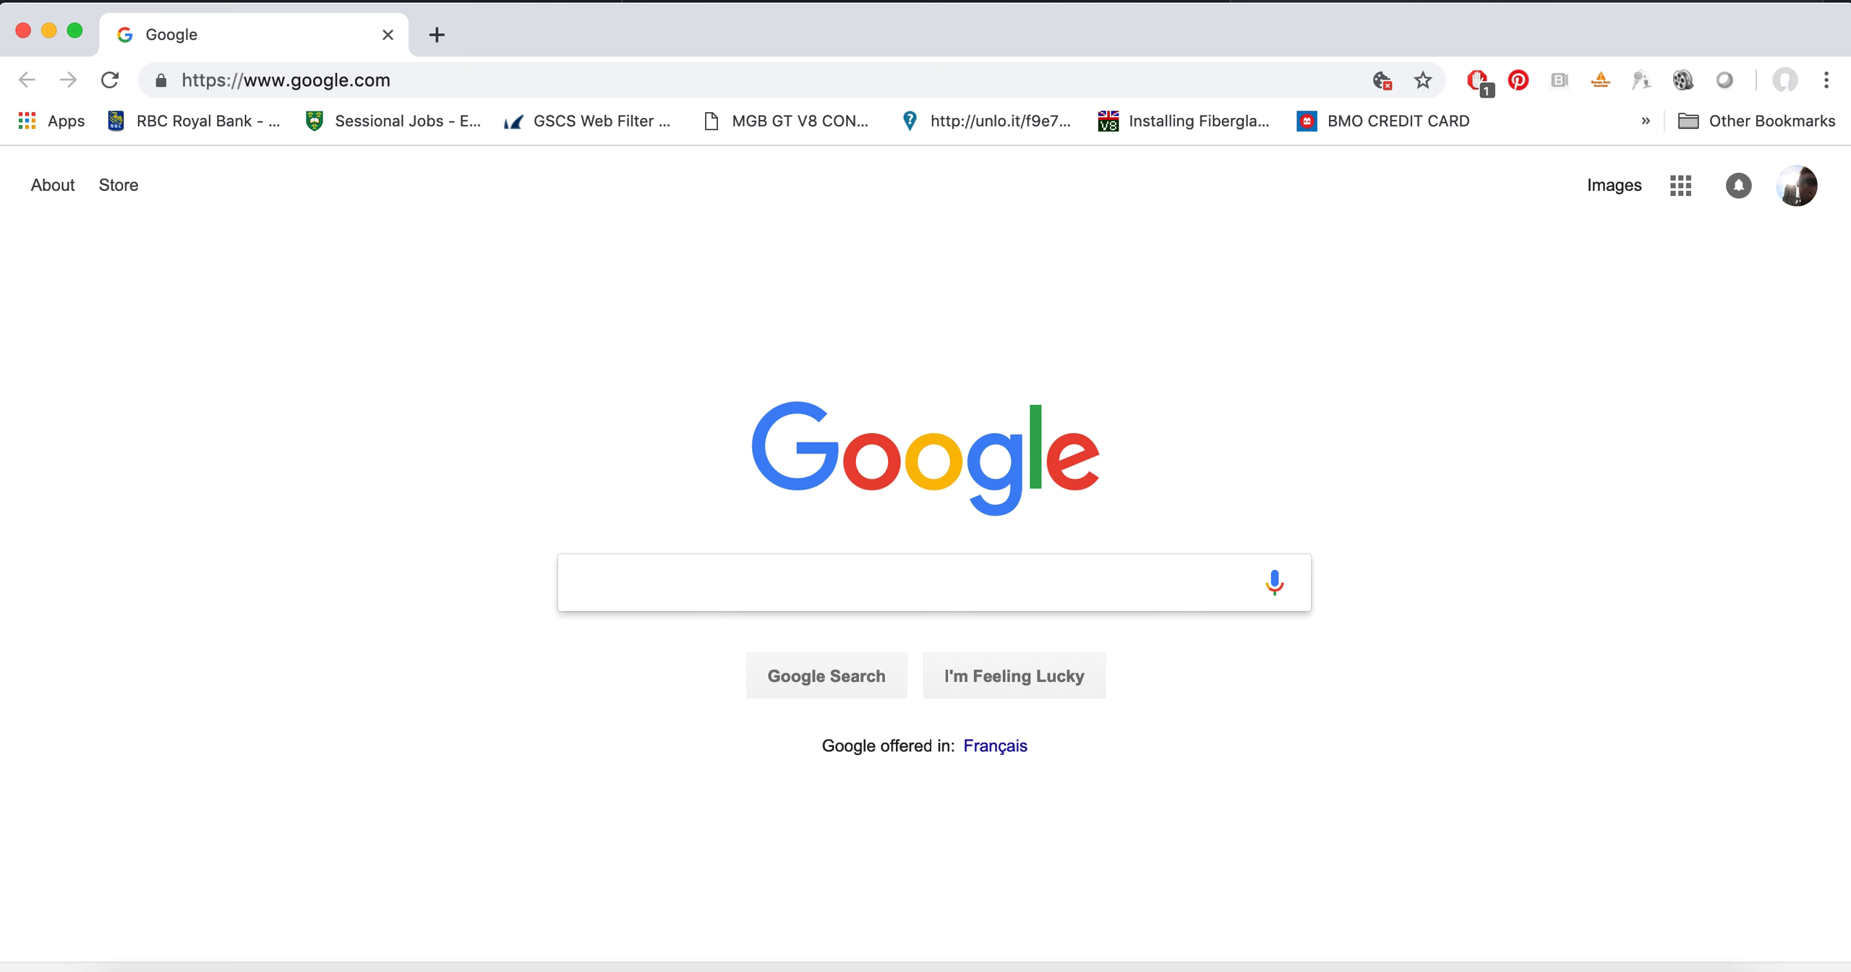
{"action": "left_click", "coordinate": [1293, 303]}
{"action": "key", "text": "super+q"}
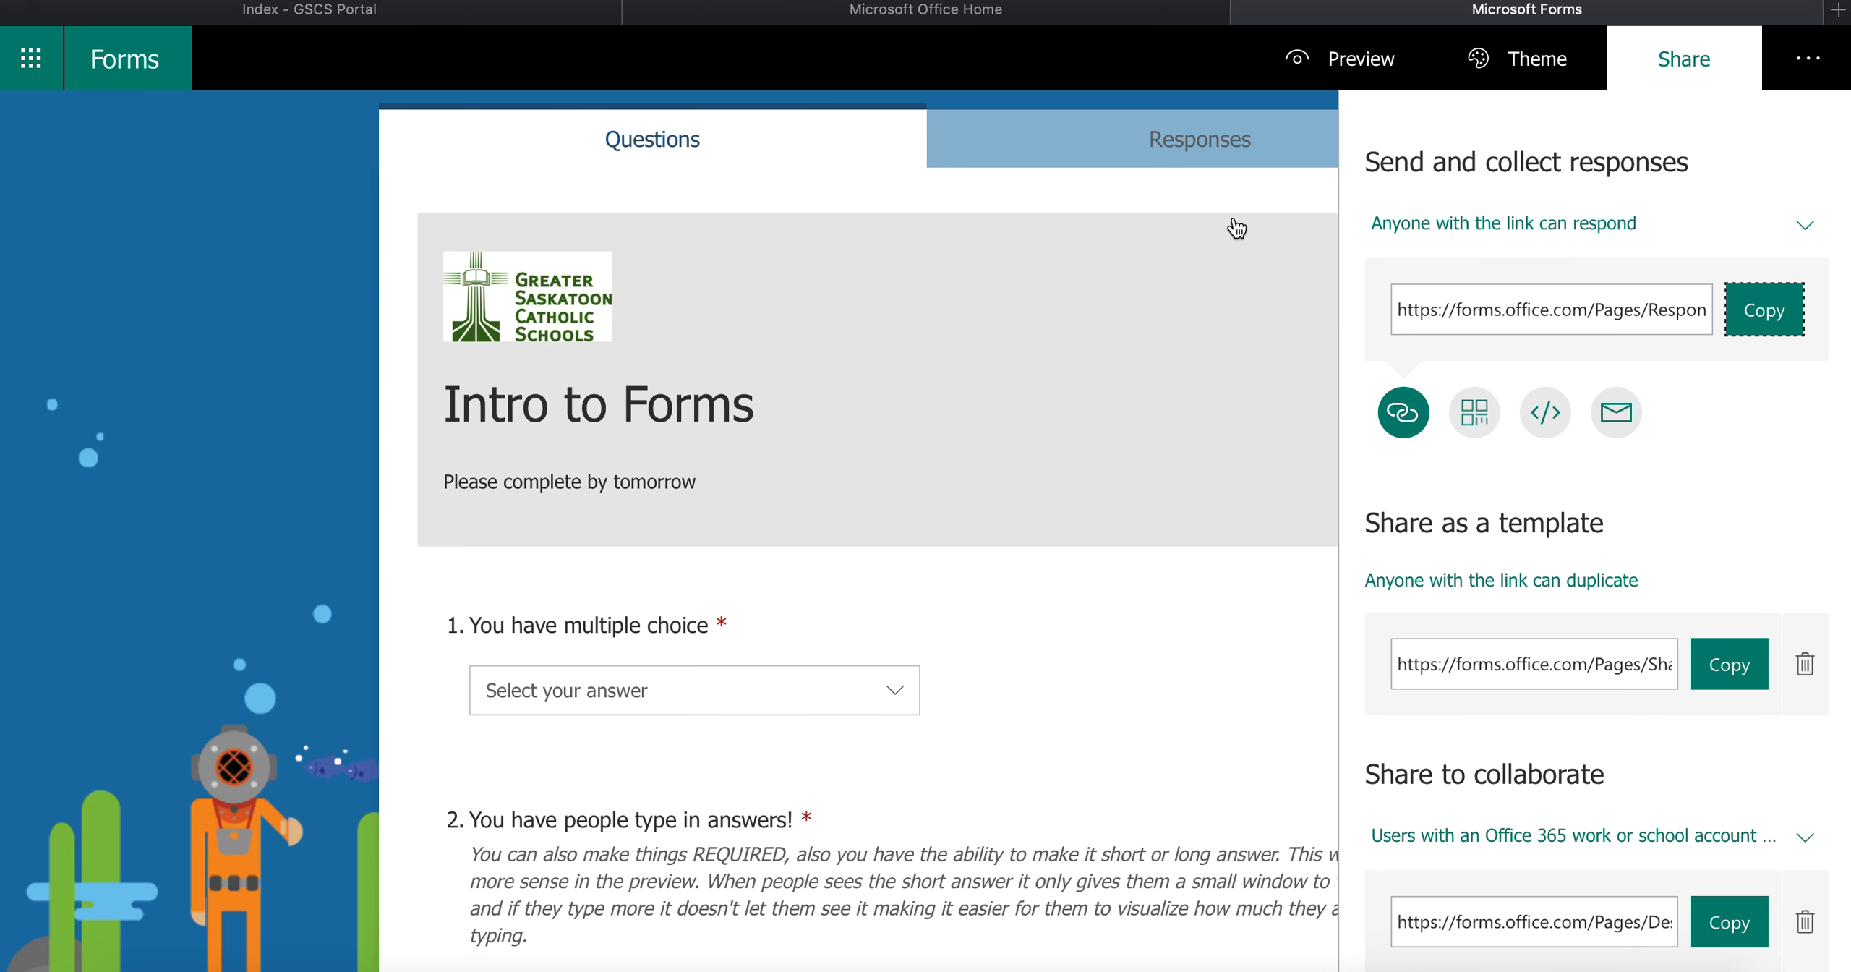
Look over the remaining sharing options, close them, and check the response summary of Intro to Forms.
{"action": "scroll", "coordinate": [1316, 450], "scroll_direction": "down", "scroll_amount": 3}
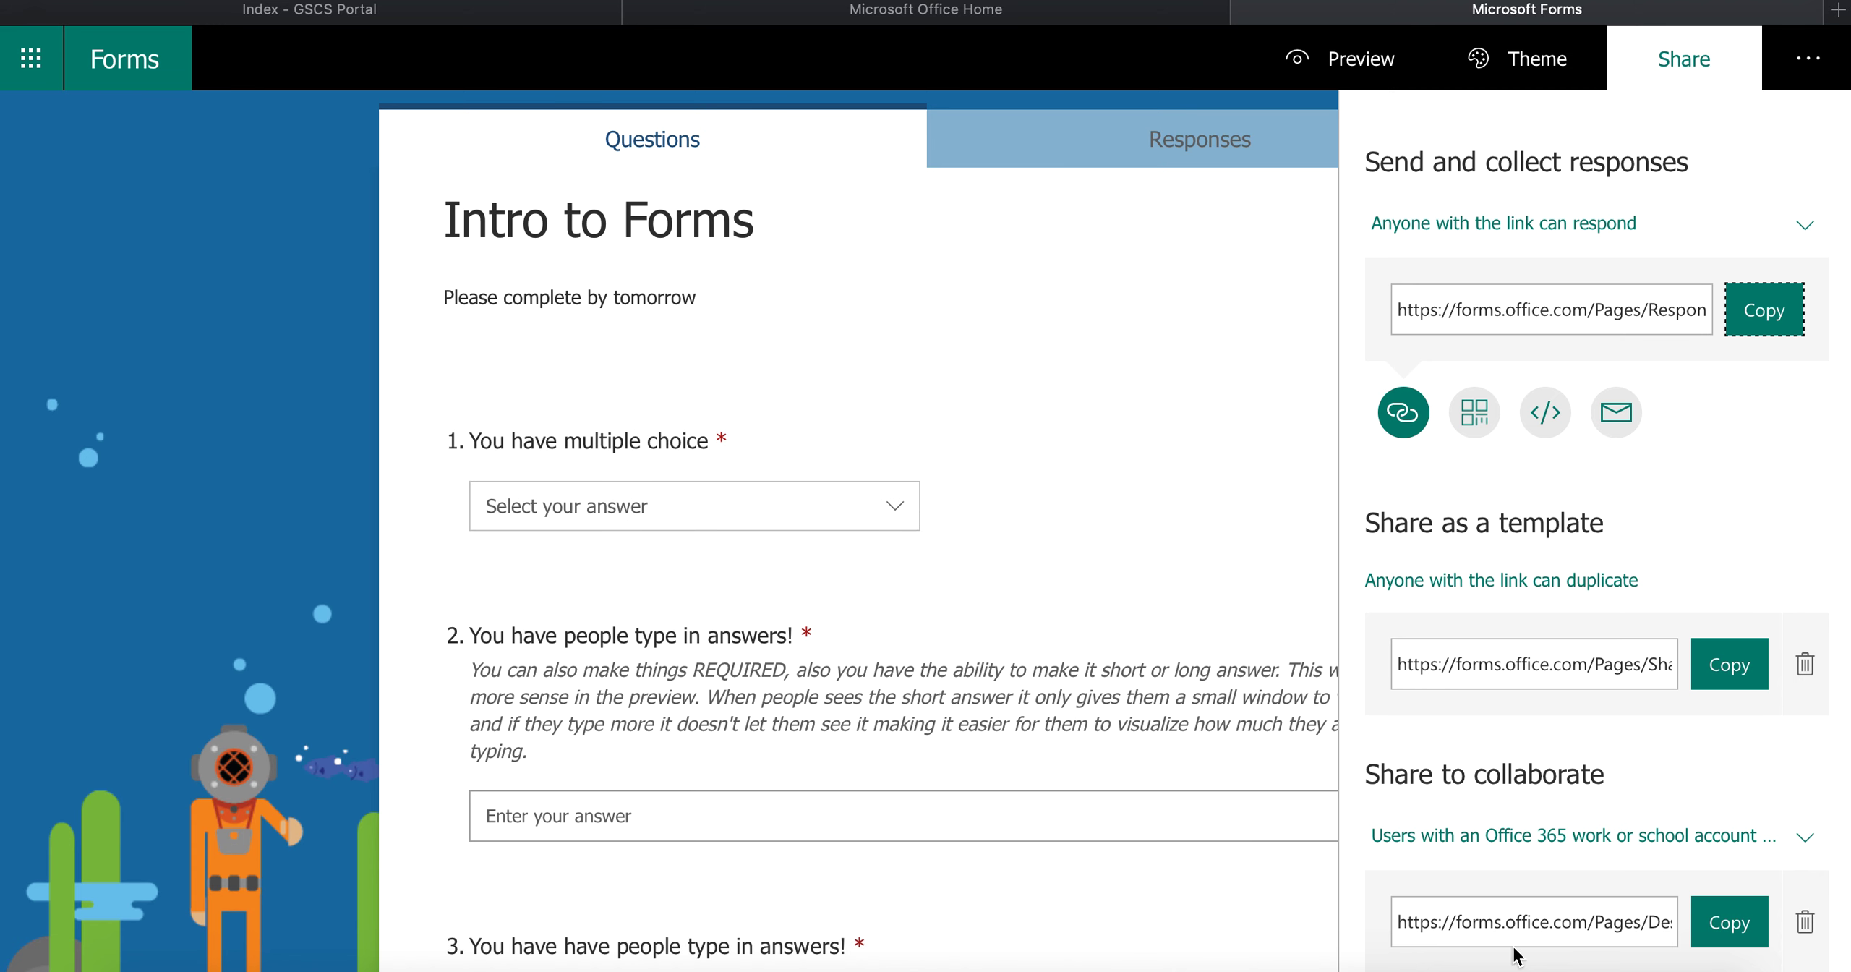
{"action": "scroll", "coordinate": [1309, 496], "scroll_direction": "down", "scroll_amount": 8}
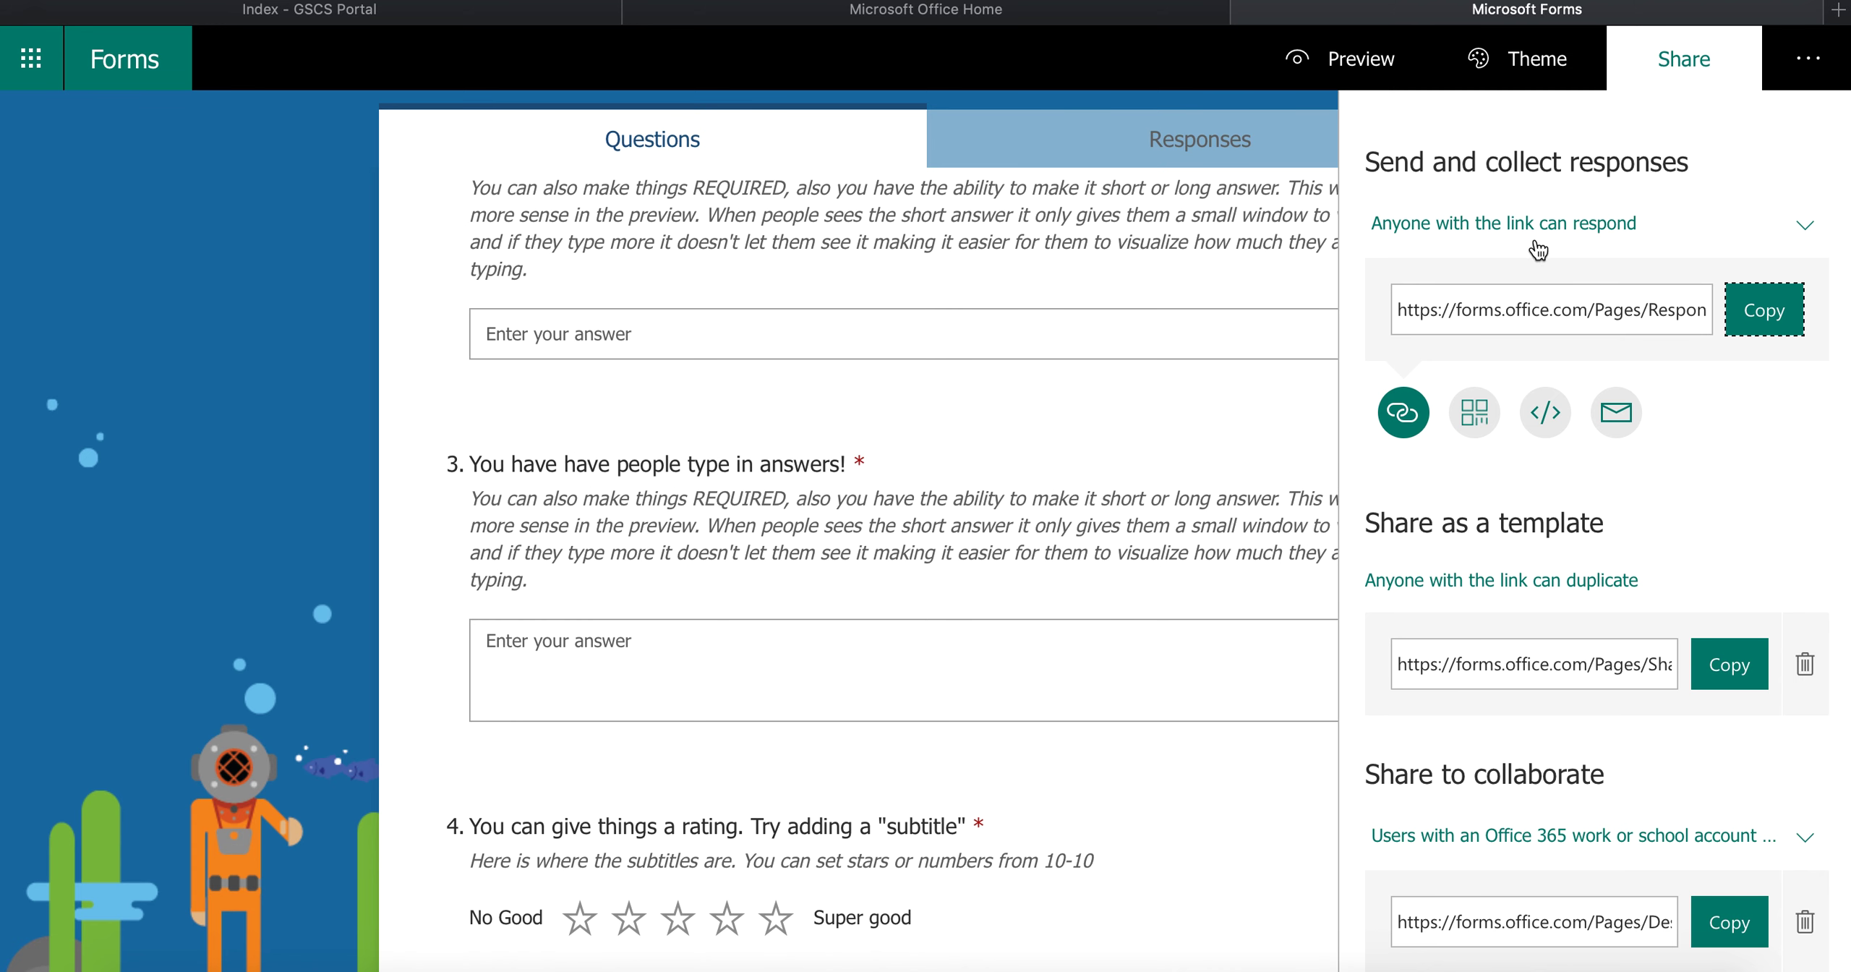
{"action": "scroll", "coordinate": [1663, 431], "scroll_direction": "down", "scroll_amount": 1}
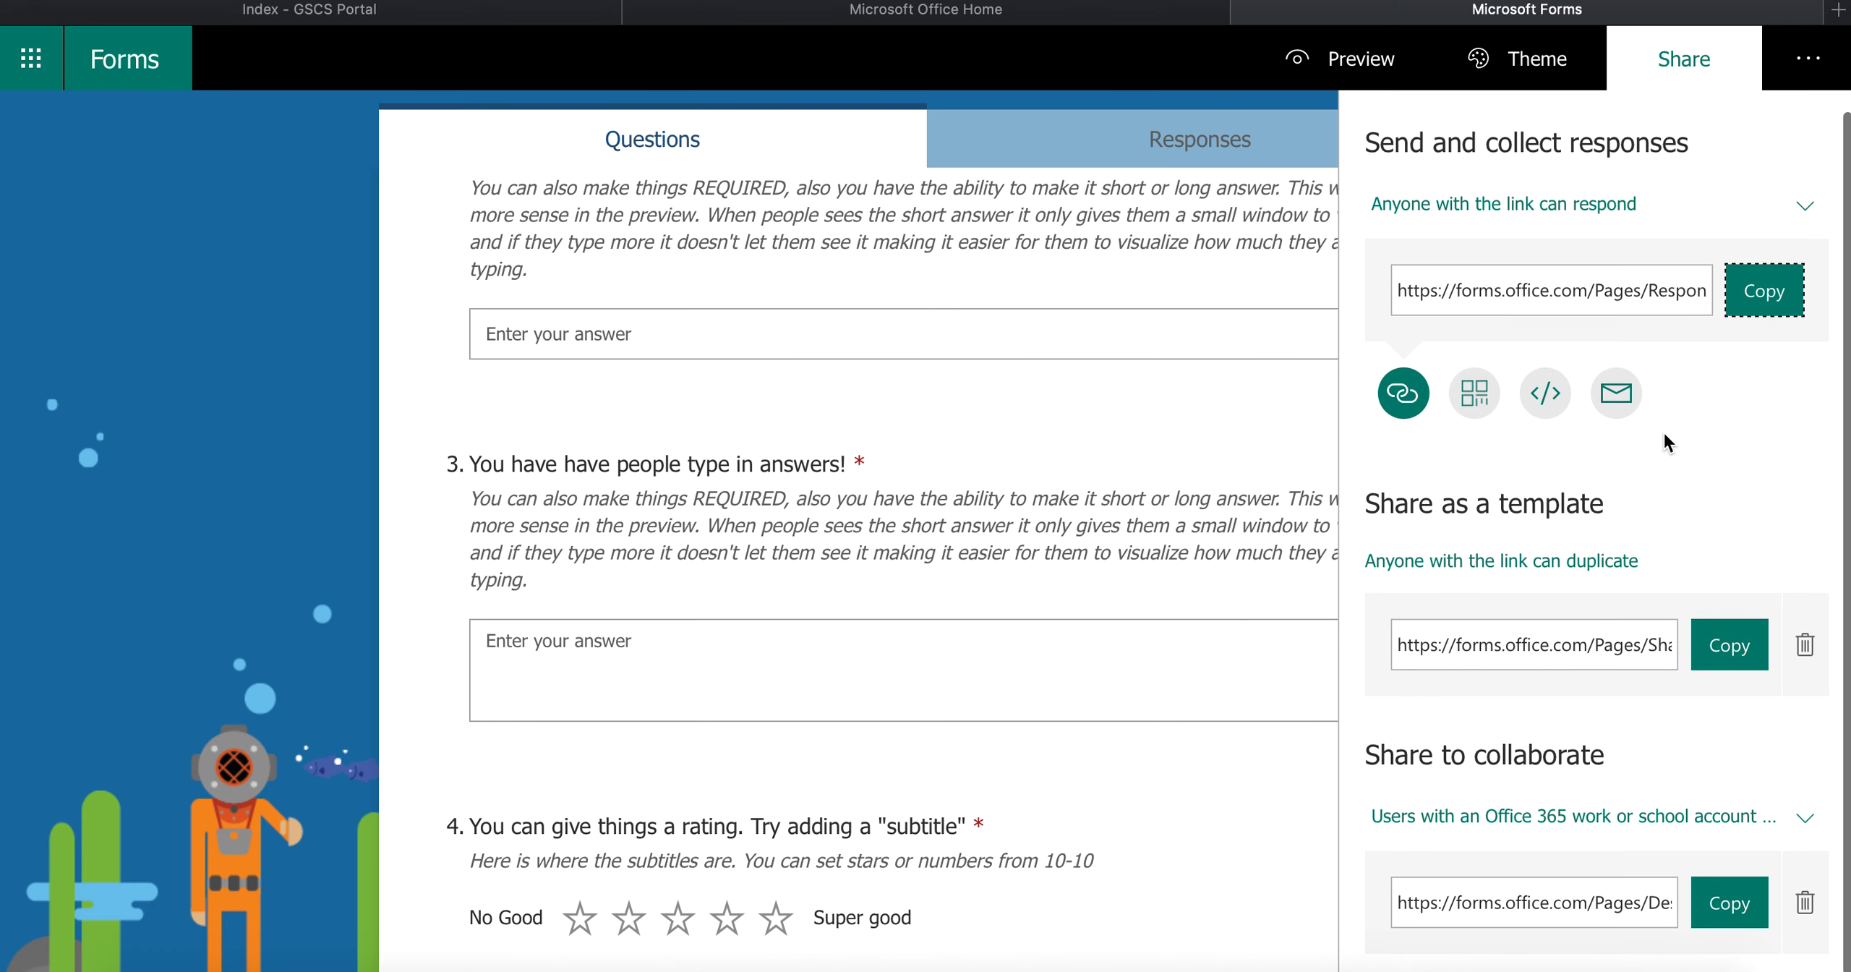
{"action": "left_click", "coordinate": [1684, 61]}
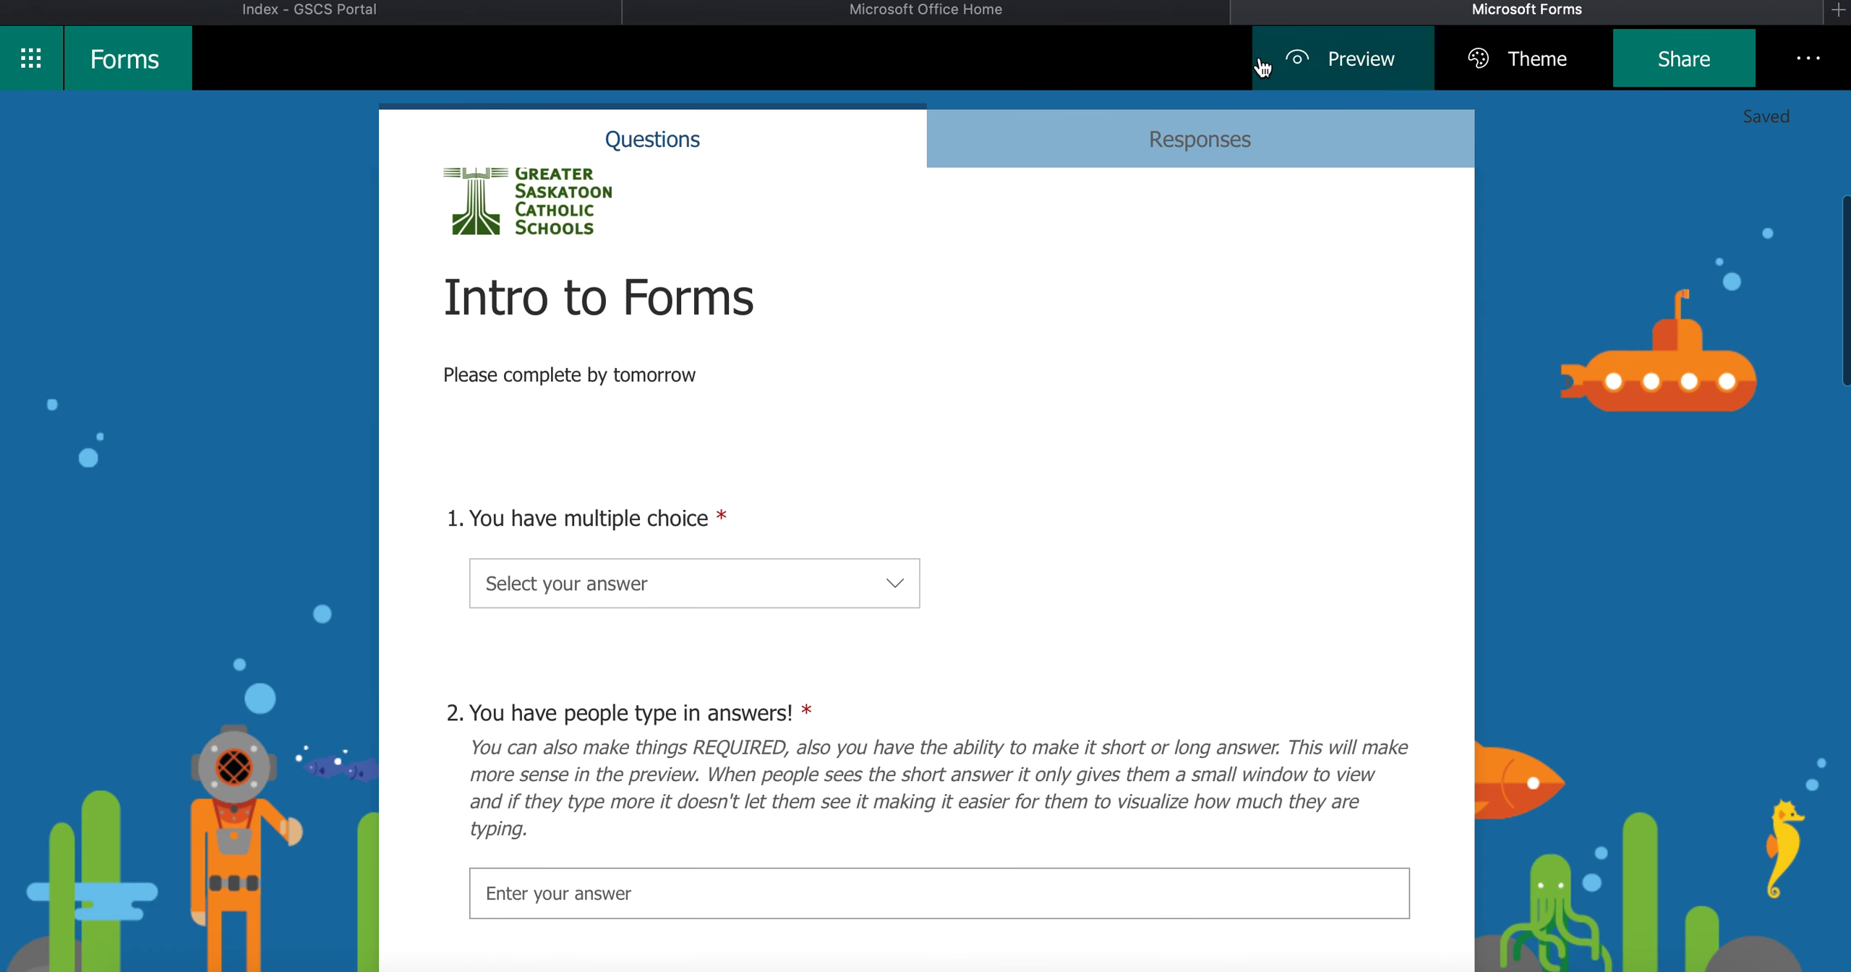
{"action": "left_click", "coordinate": [1221, 141]}
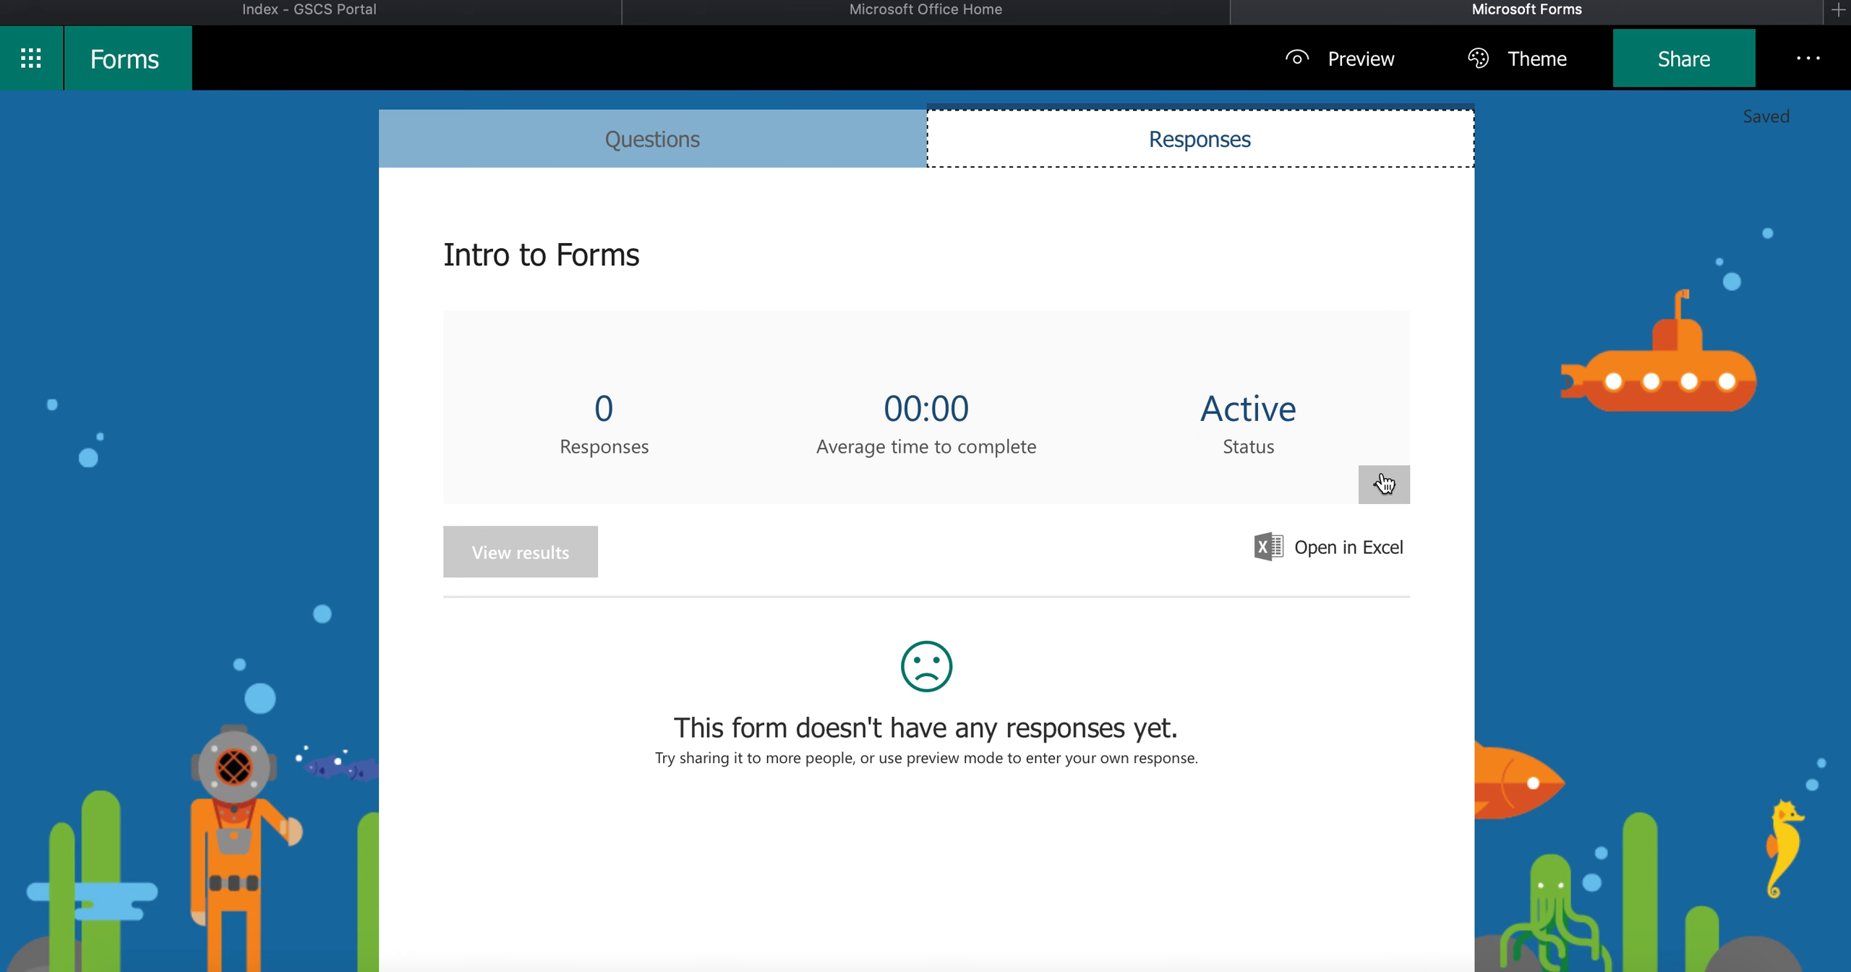
{"action": "scroll", "coordinate": [1041, 509], "scroll_direction": "down", "scroll_amount": 1}
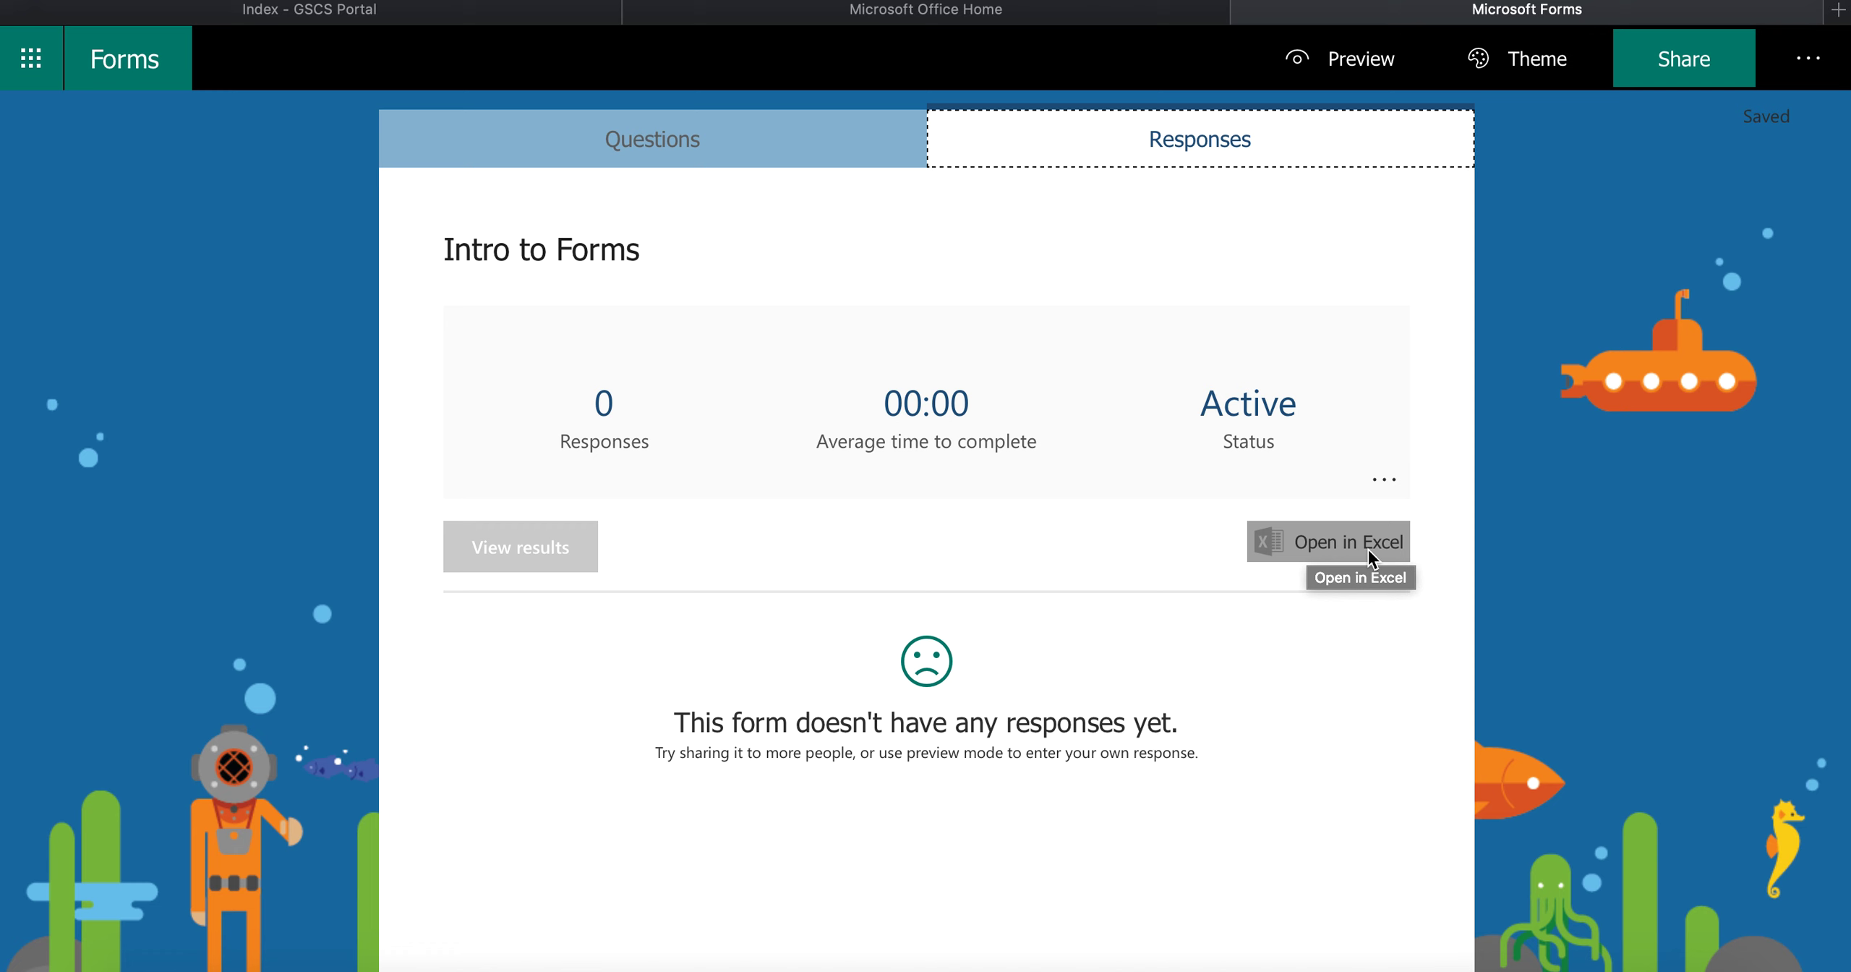
Go back to the forms list and open the responses of Lunch Order Version 1.
{"action": "left_click", "coordinate": [85, 58]}
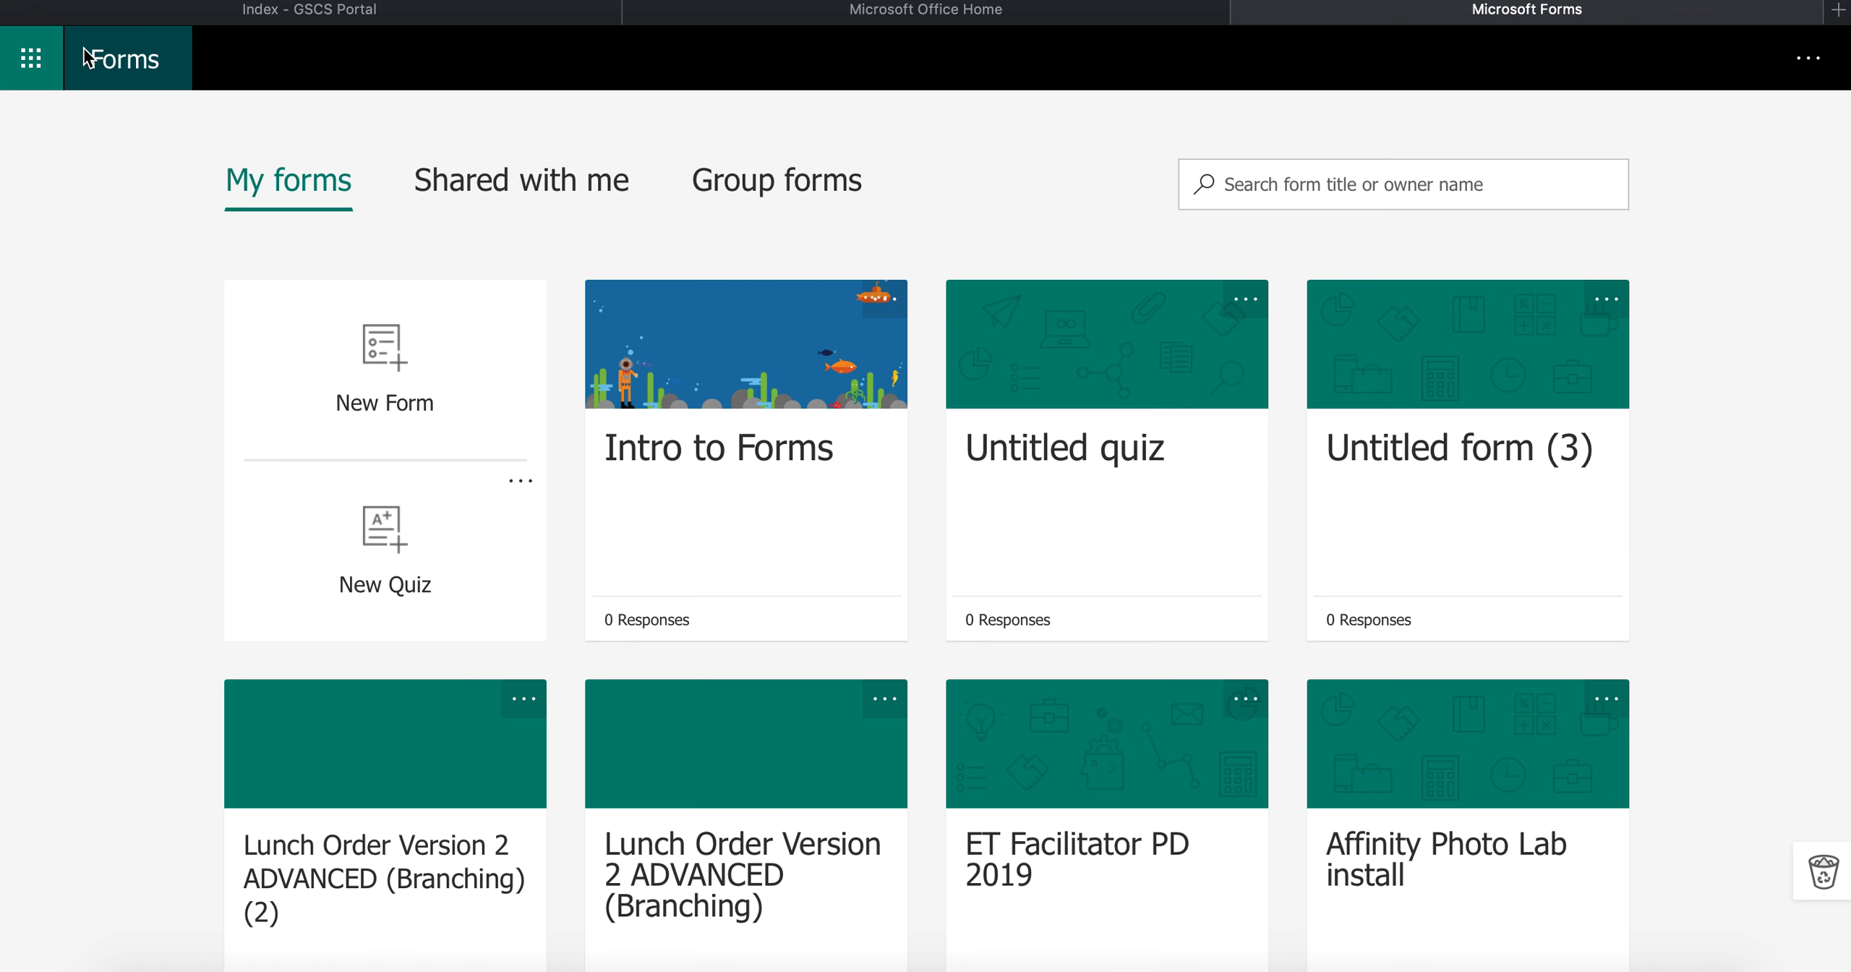
{"action": "scroll", "coordinate": [1132, 561], "scroll_direction": "down", "scroll_amount": 5}
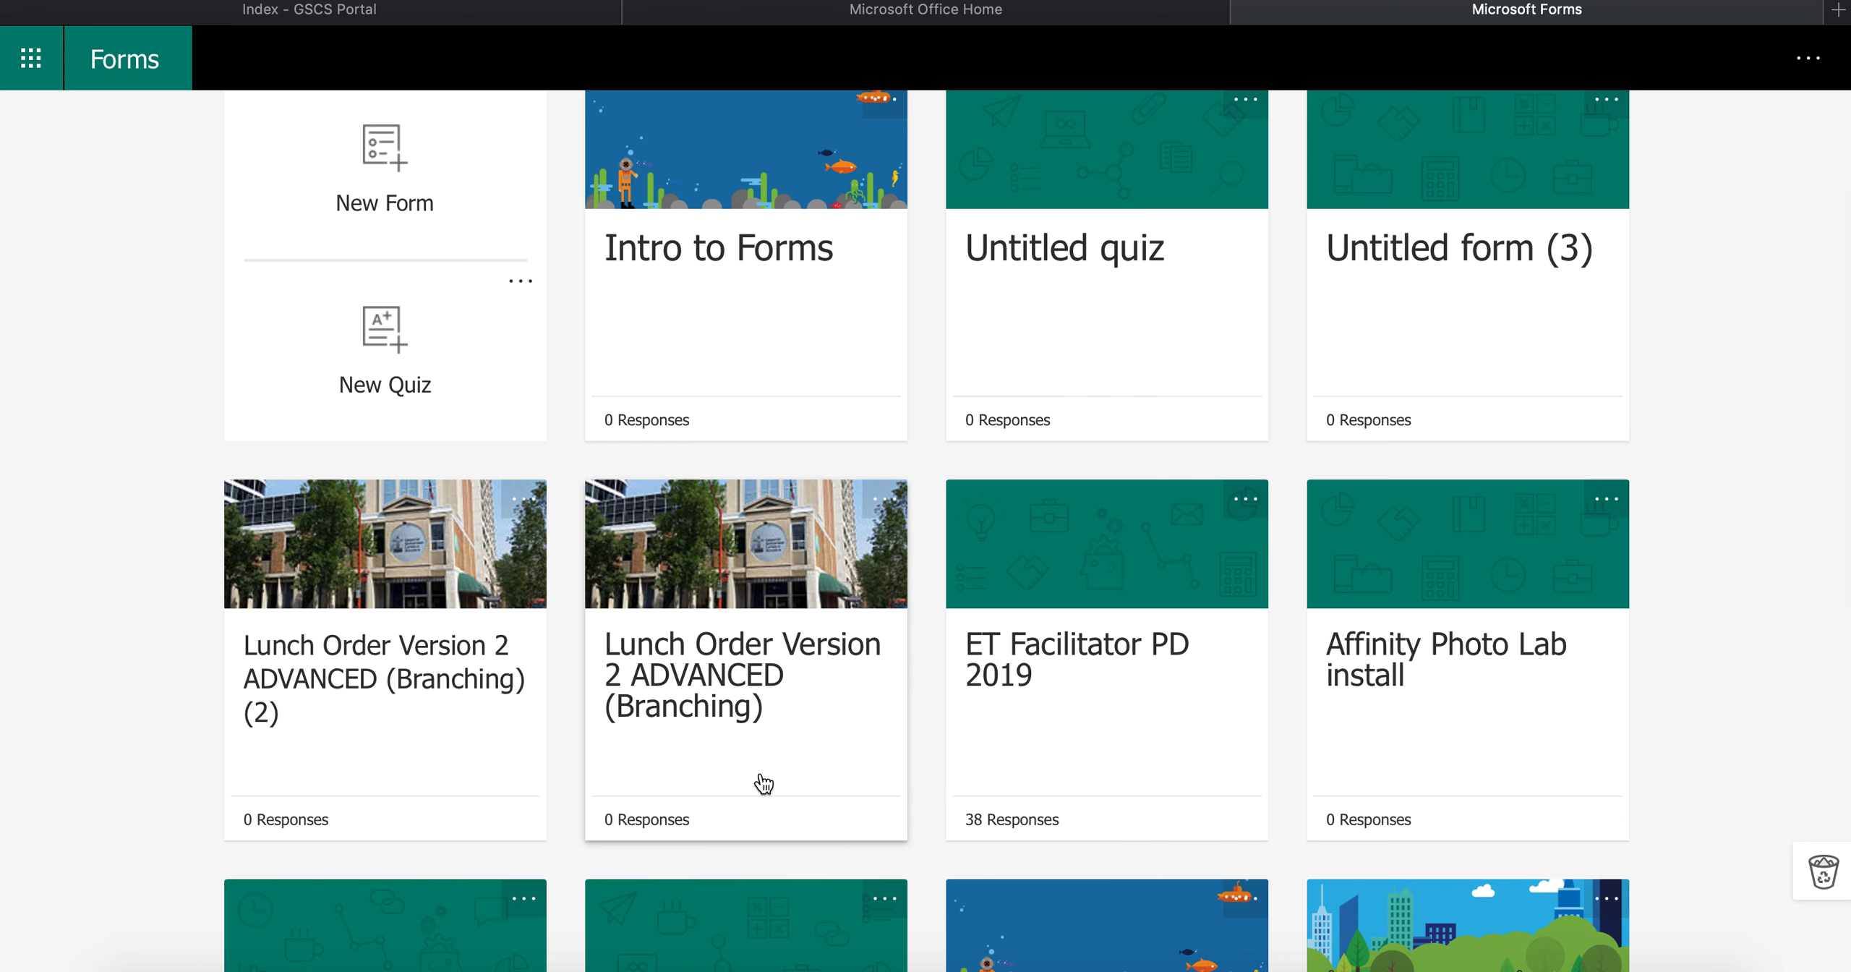
{"action": "scroll", "coordinate": [1046, 756], "scroll_direction": "down", "scroll_amount": 10}
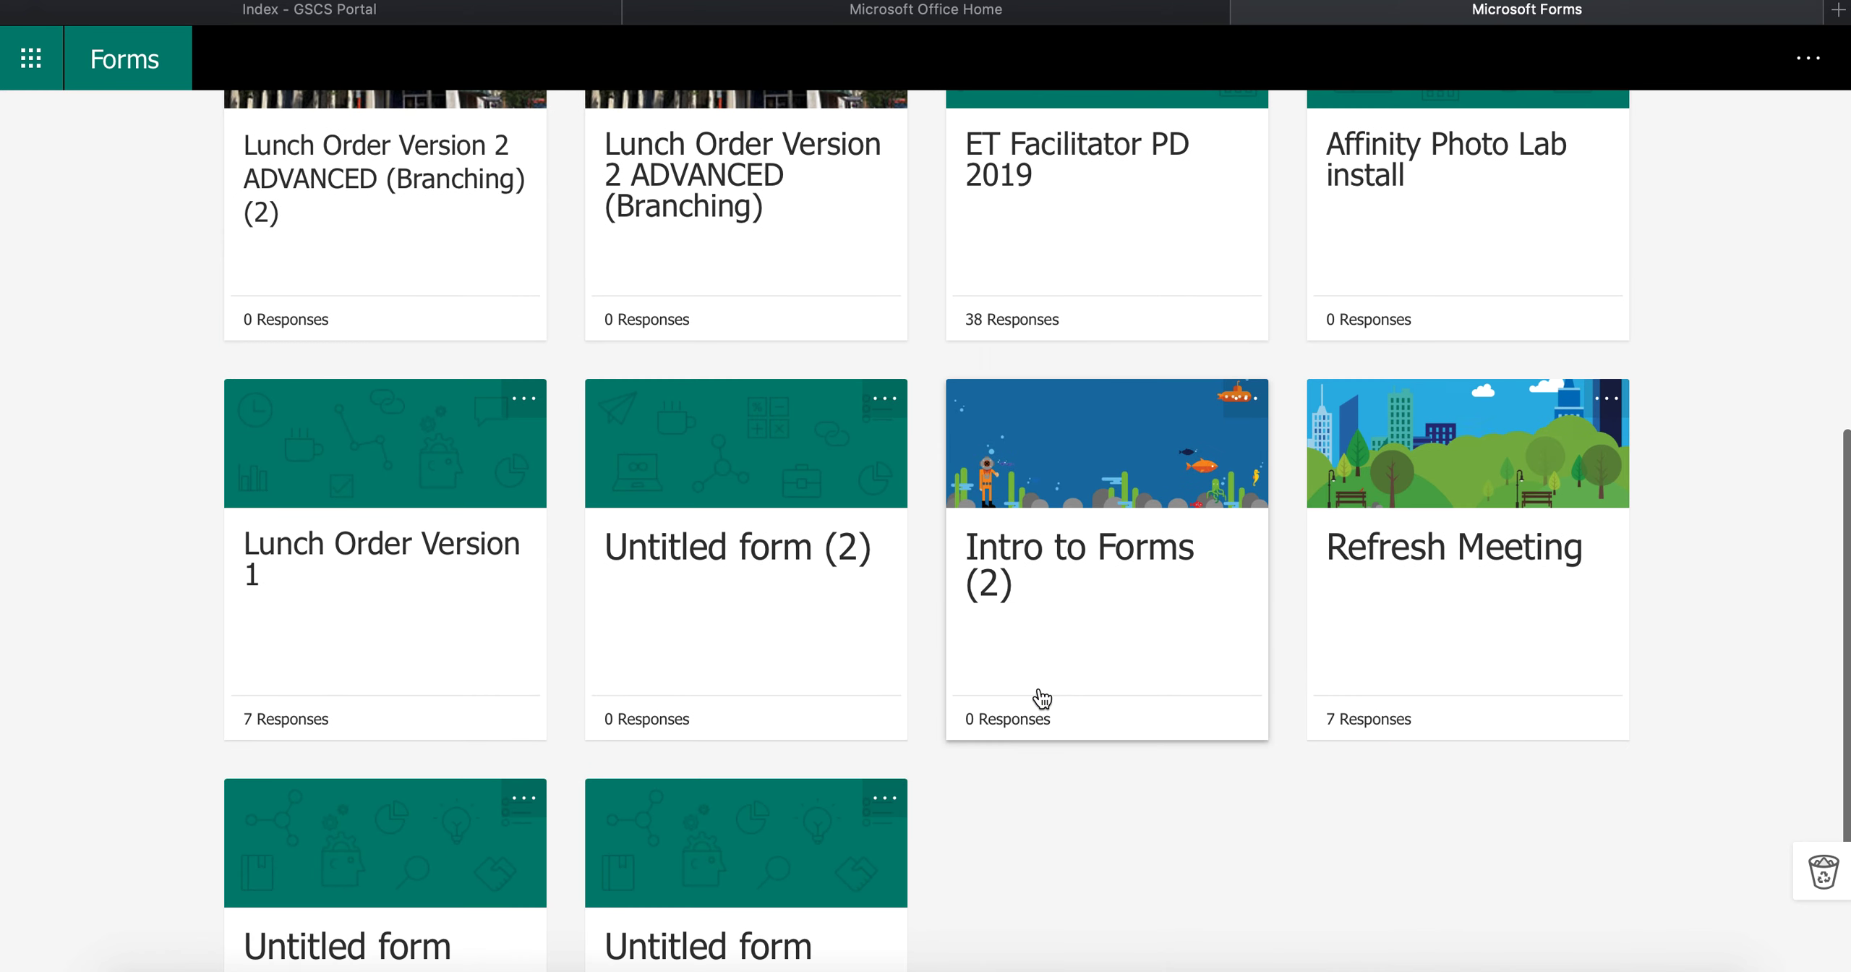
{"action": "scroll", "coordinate": [1038, 688], "scroll_direction": "down", "scroll_amount": 5}
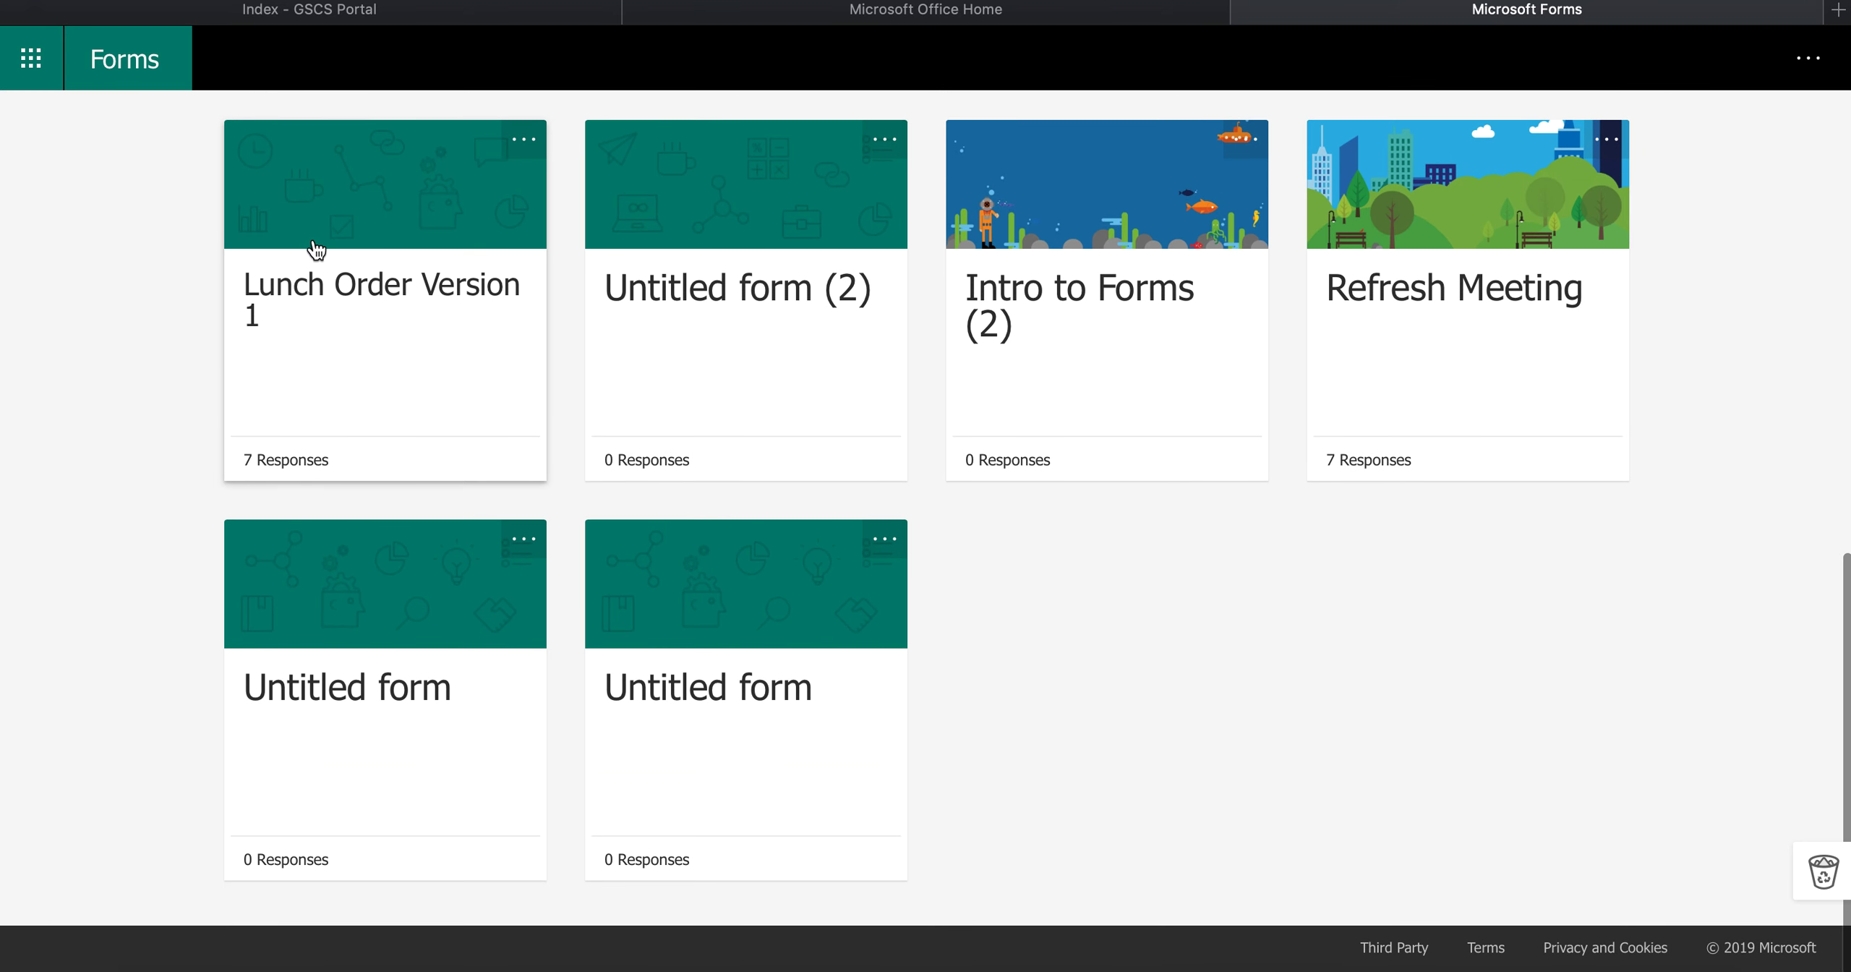
{"action": "left_click", "coordinate": [368, 359]}
{"action": "left_click", "coordinate": [1214, 143]}
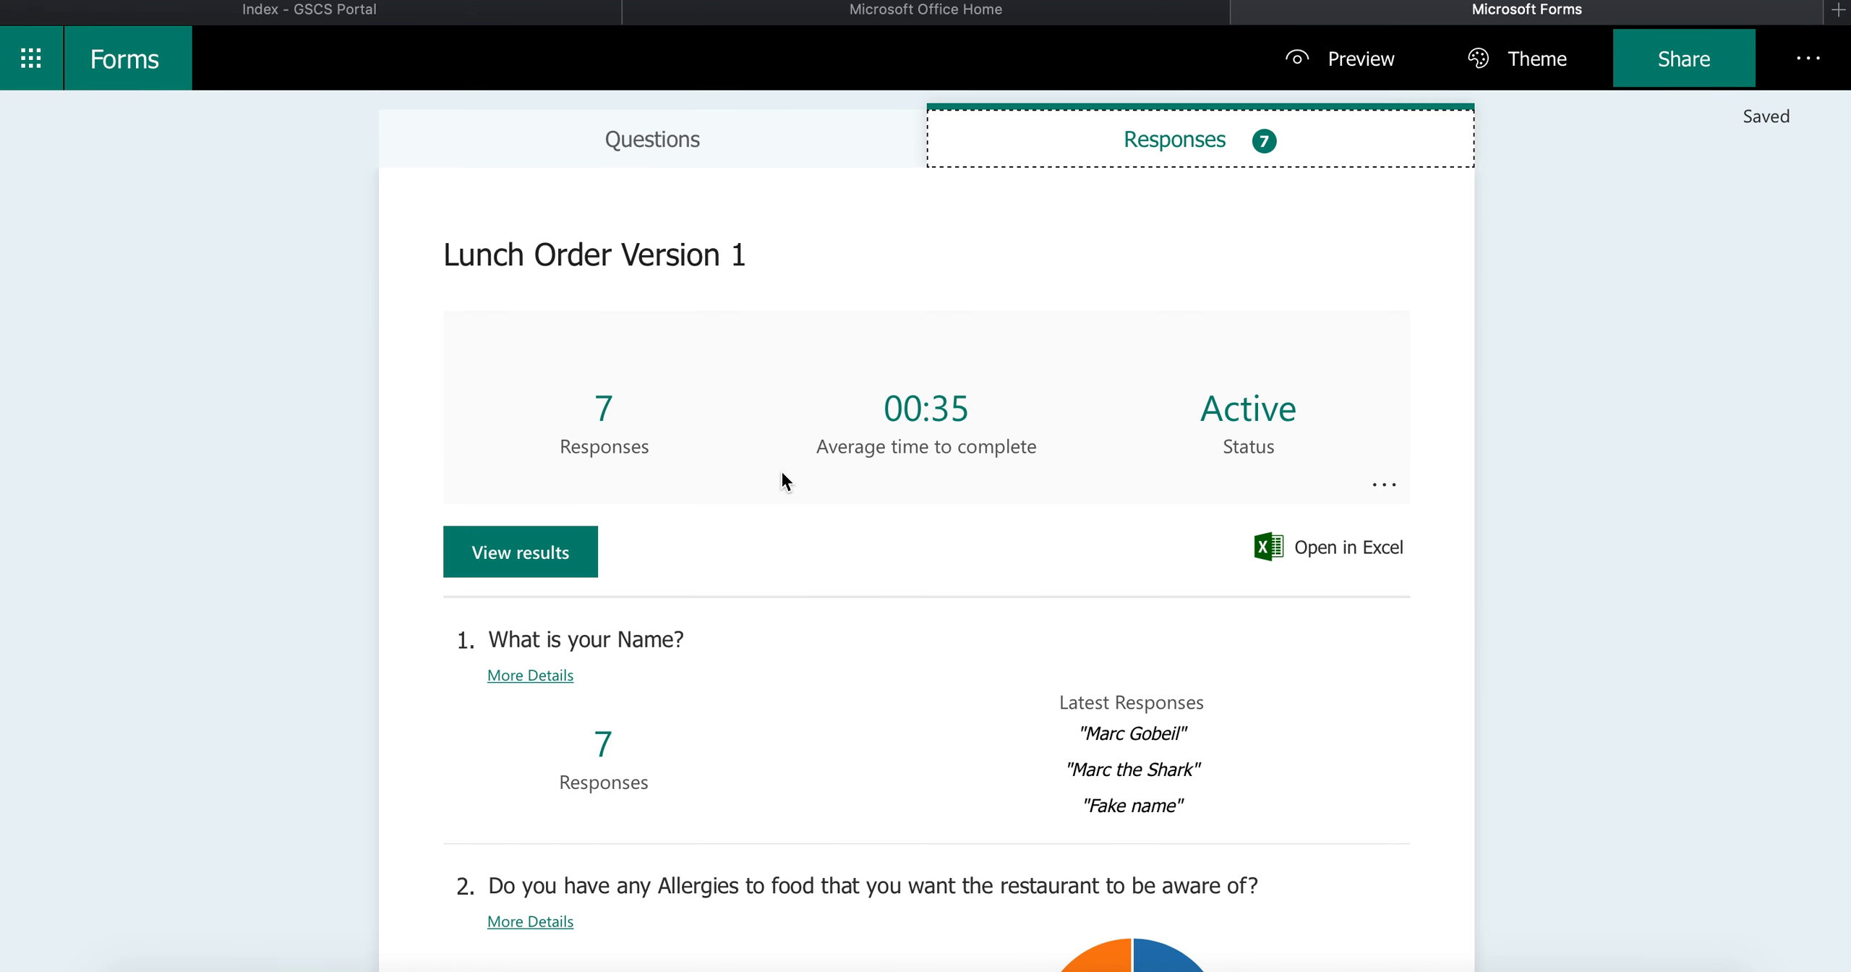
Review the summarized answers and charts for all five questions of Lunch Order Version 1.
{"action": "scroll", "coordinate": [904, 629], "scroll_direction": "down", "scroll_amount": 2}
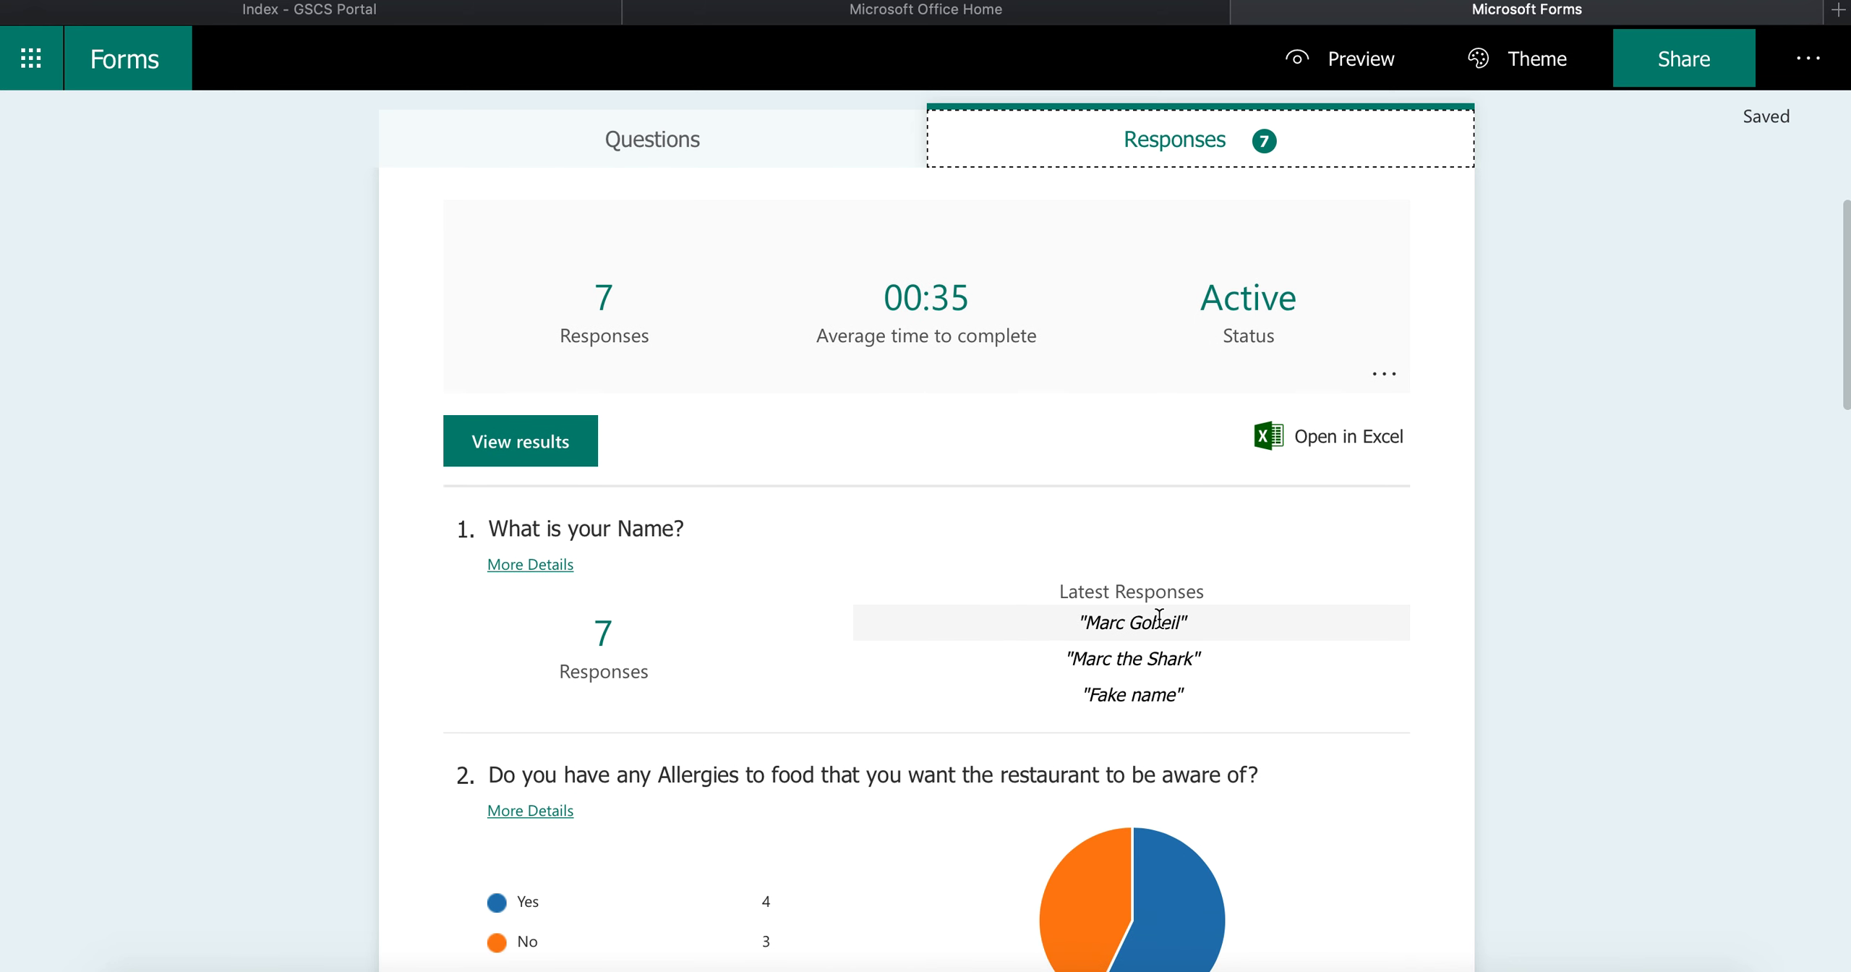
{"action": "scroll", "coordinate": [1157, 622], "scroll_direction": "down", "scroll_amount": 7}
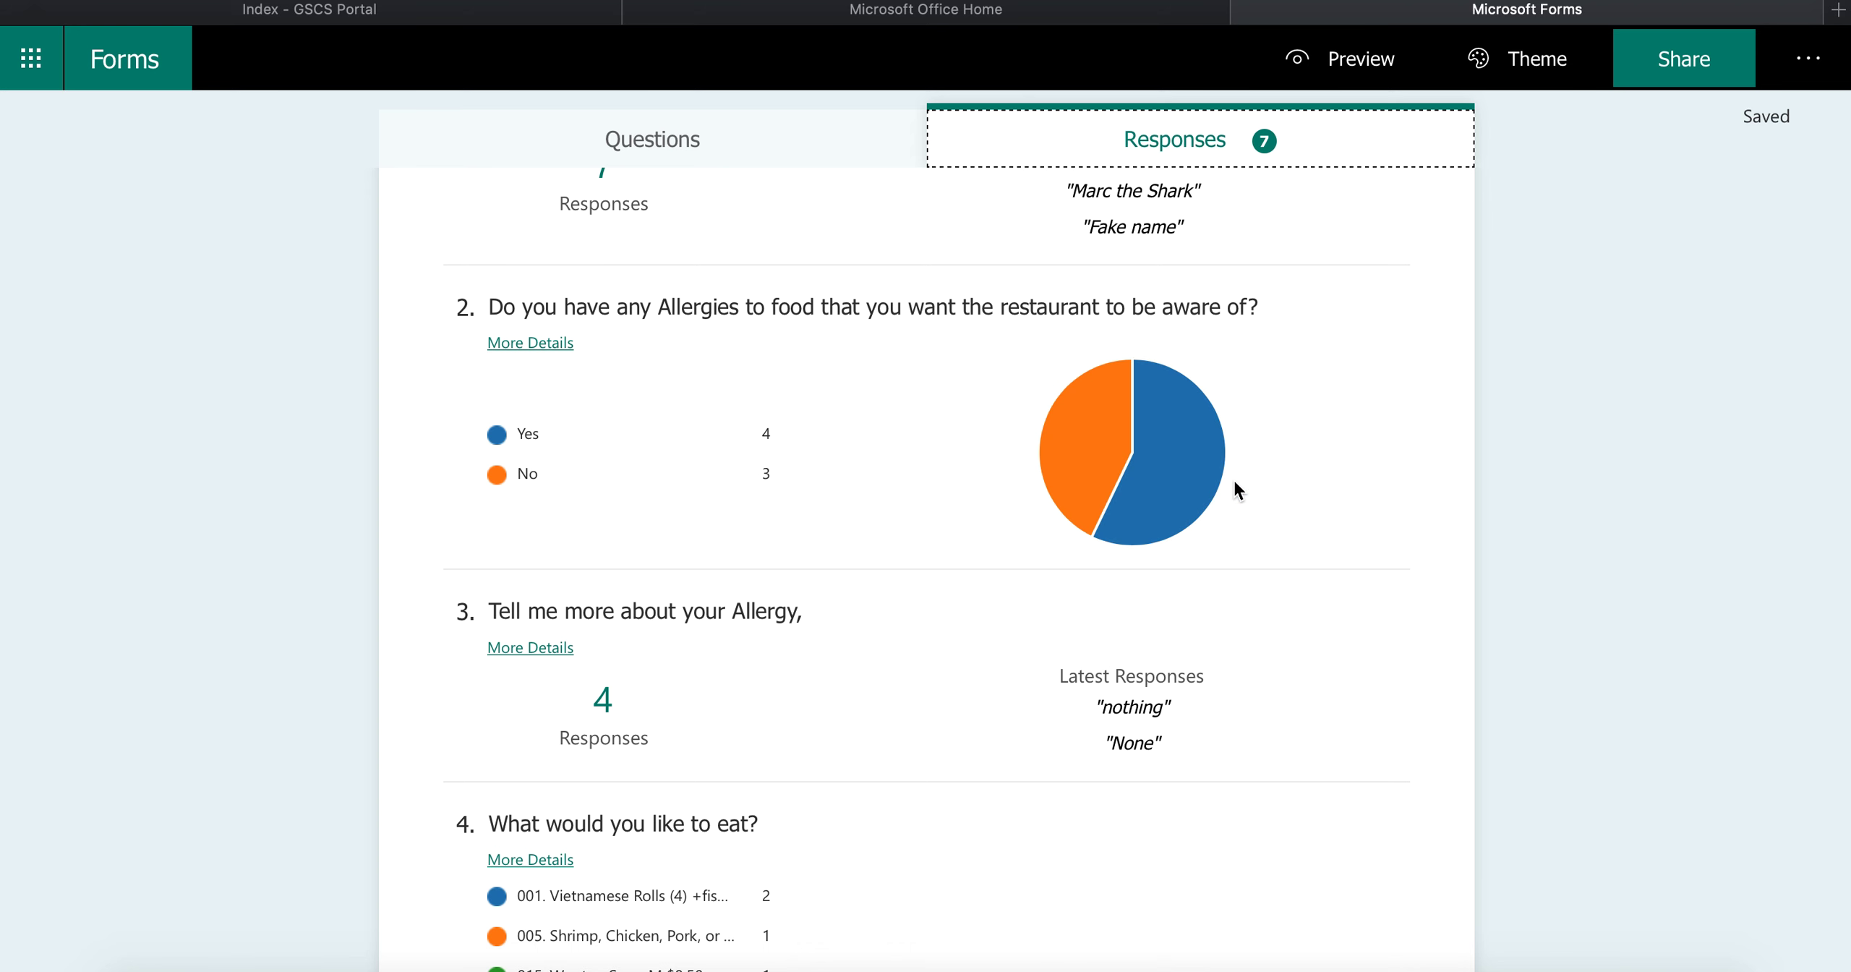
{"action": "scroll", "coordinate": [1235, 484], "scroll_direction": "down", "scroll_amount": 5}
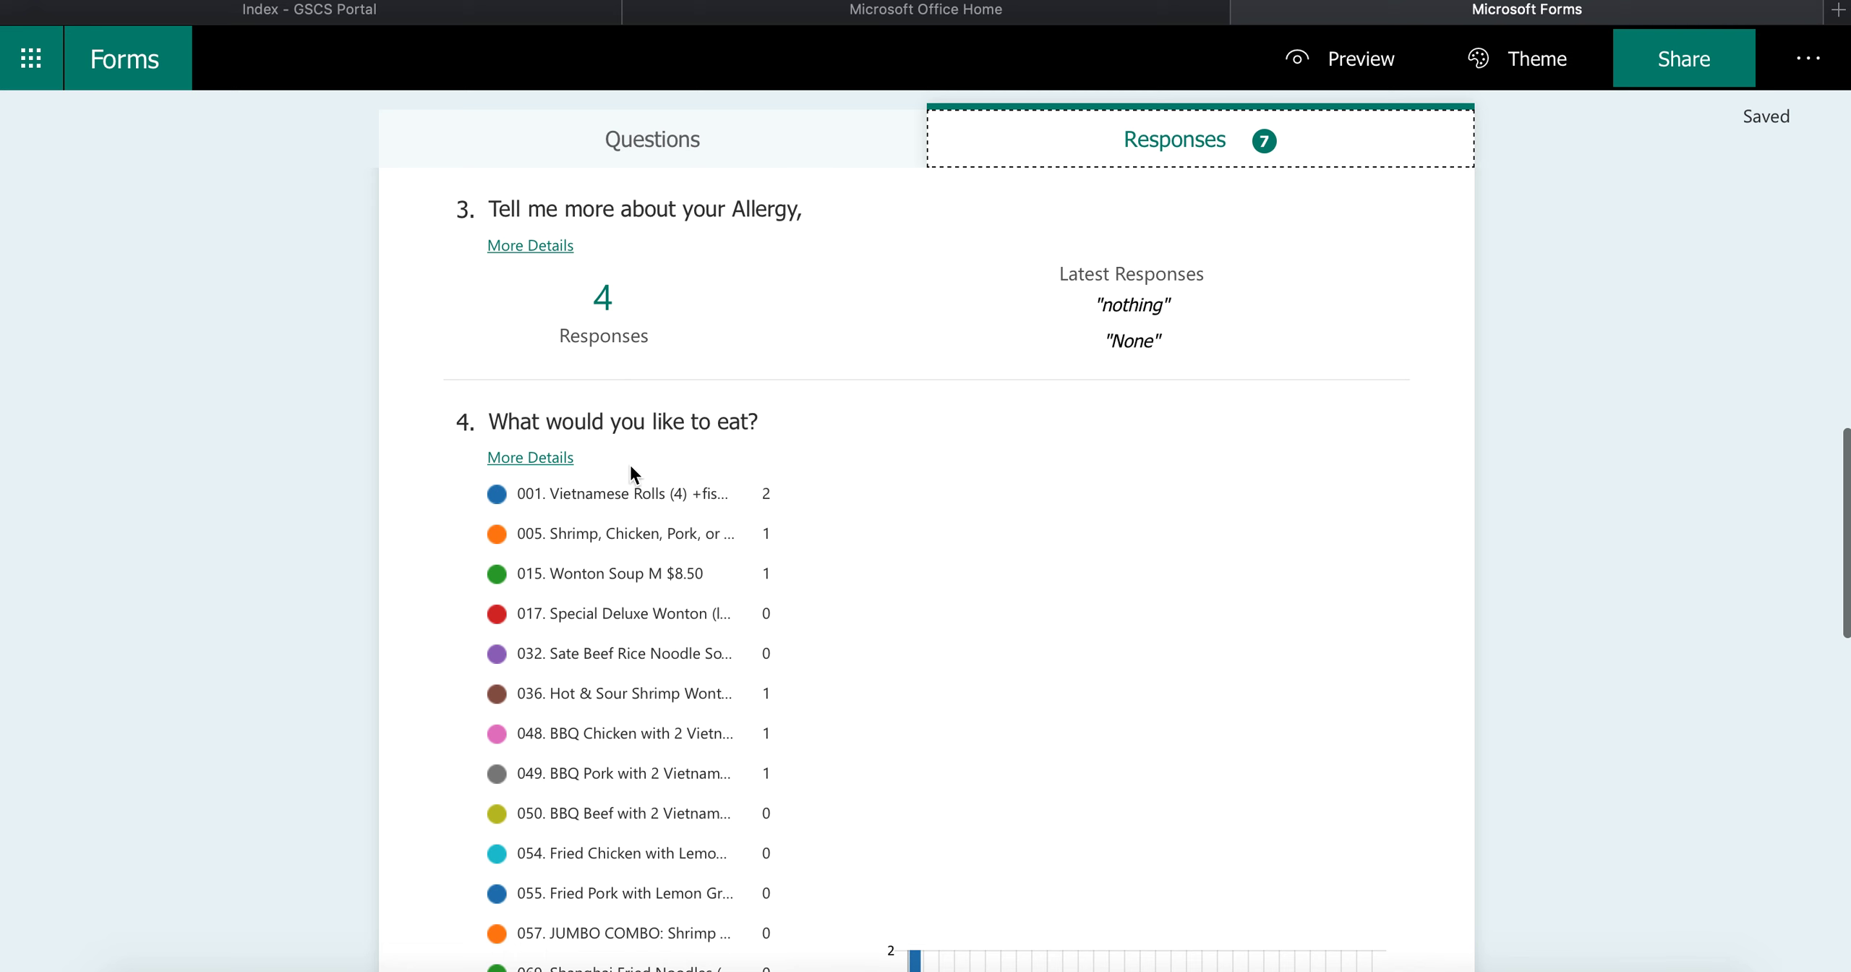
{"action": "scroll", "coordinate": [629, 463], "scroll_direction": "down", "scroll_amount": 5}
{"action": "scroll", "coordinate": [826, 492], "scroll_direction": "down", "scroll_amount": 7}
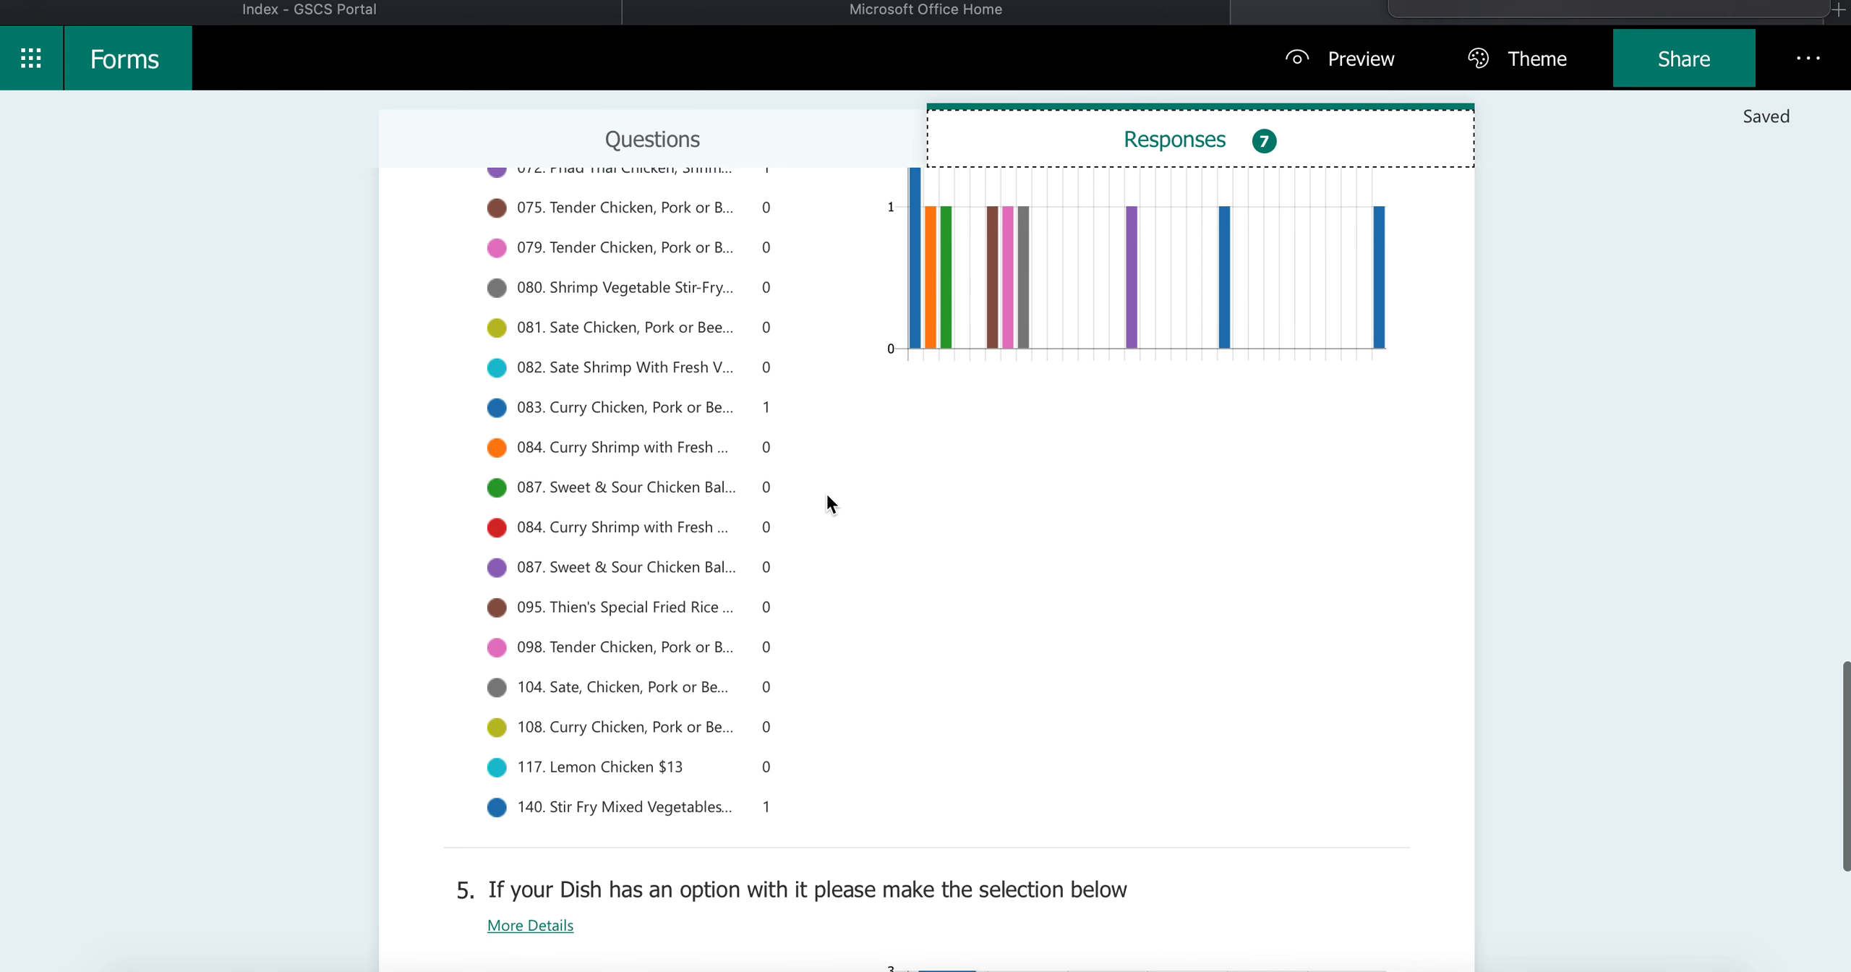
{"action": "scroll", "coordinate": [825, 492], "scroll_direction": "down", "scroll_amount": 3}
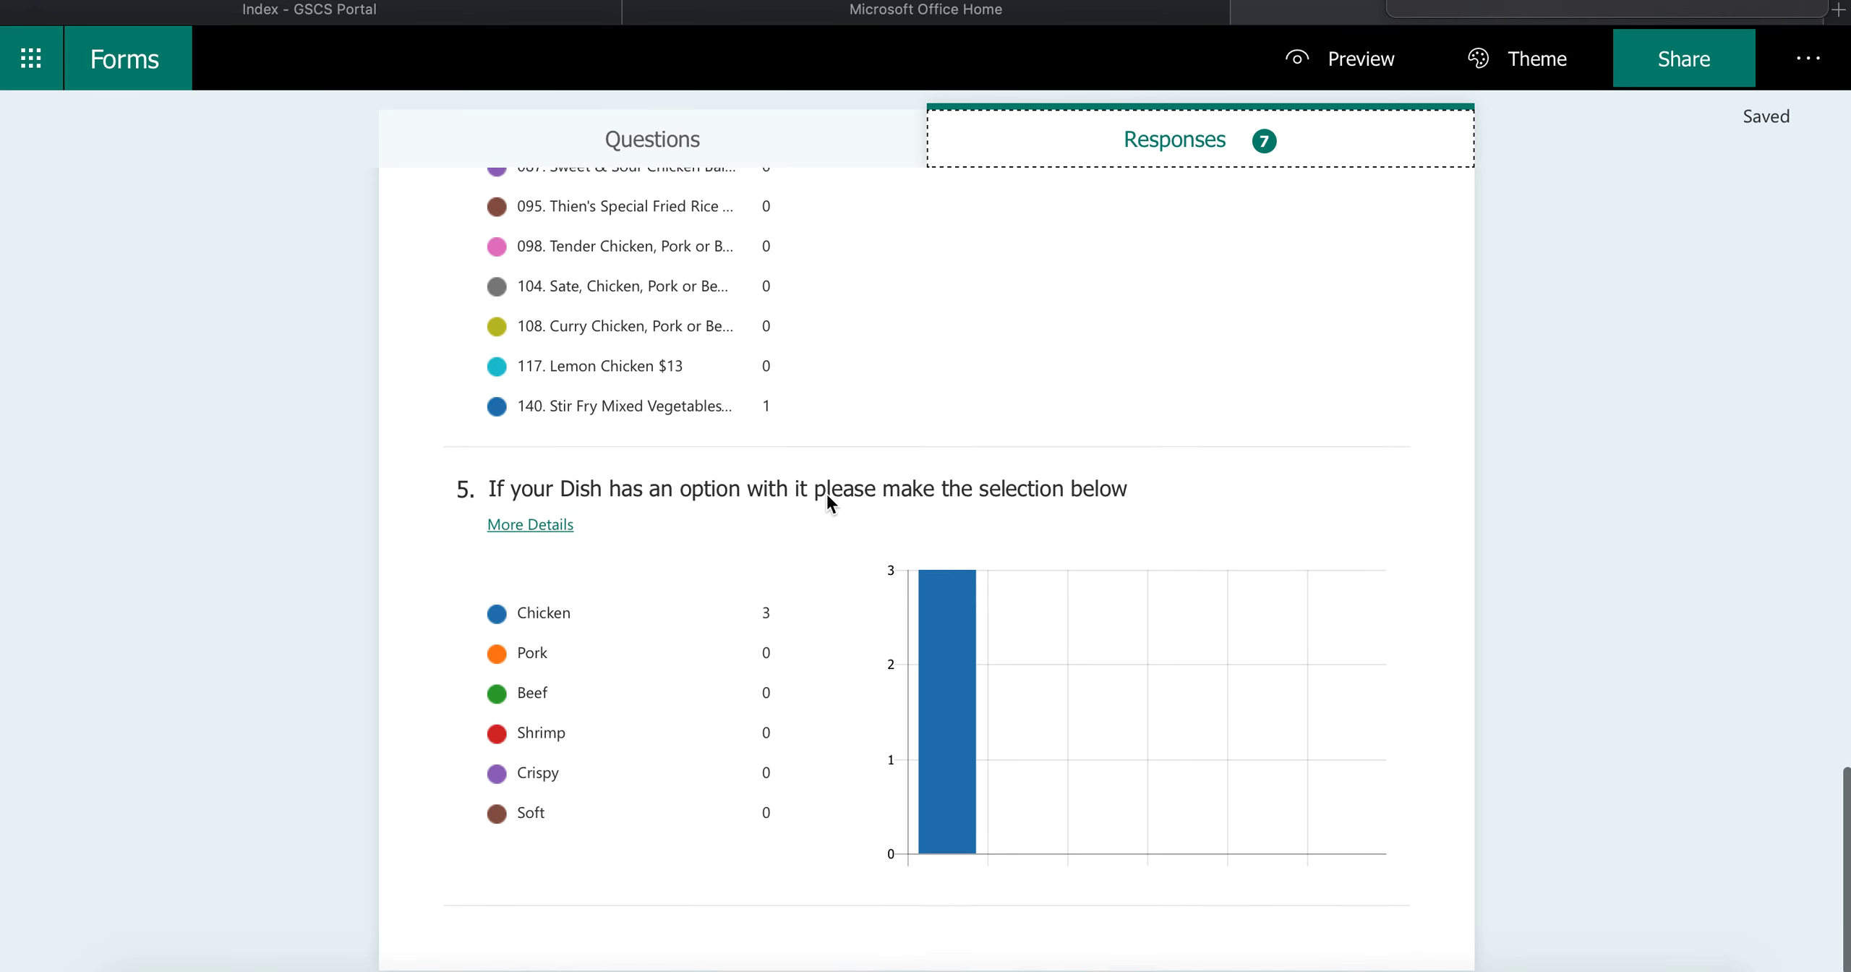
{"action": "scroll", "coordinate": [825, 491], "scroll_direction": "up", "scroll_amount": 20}
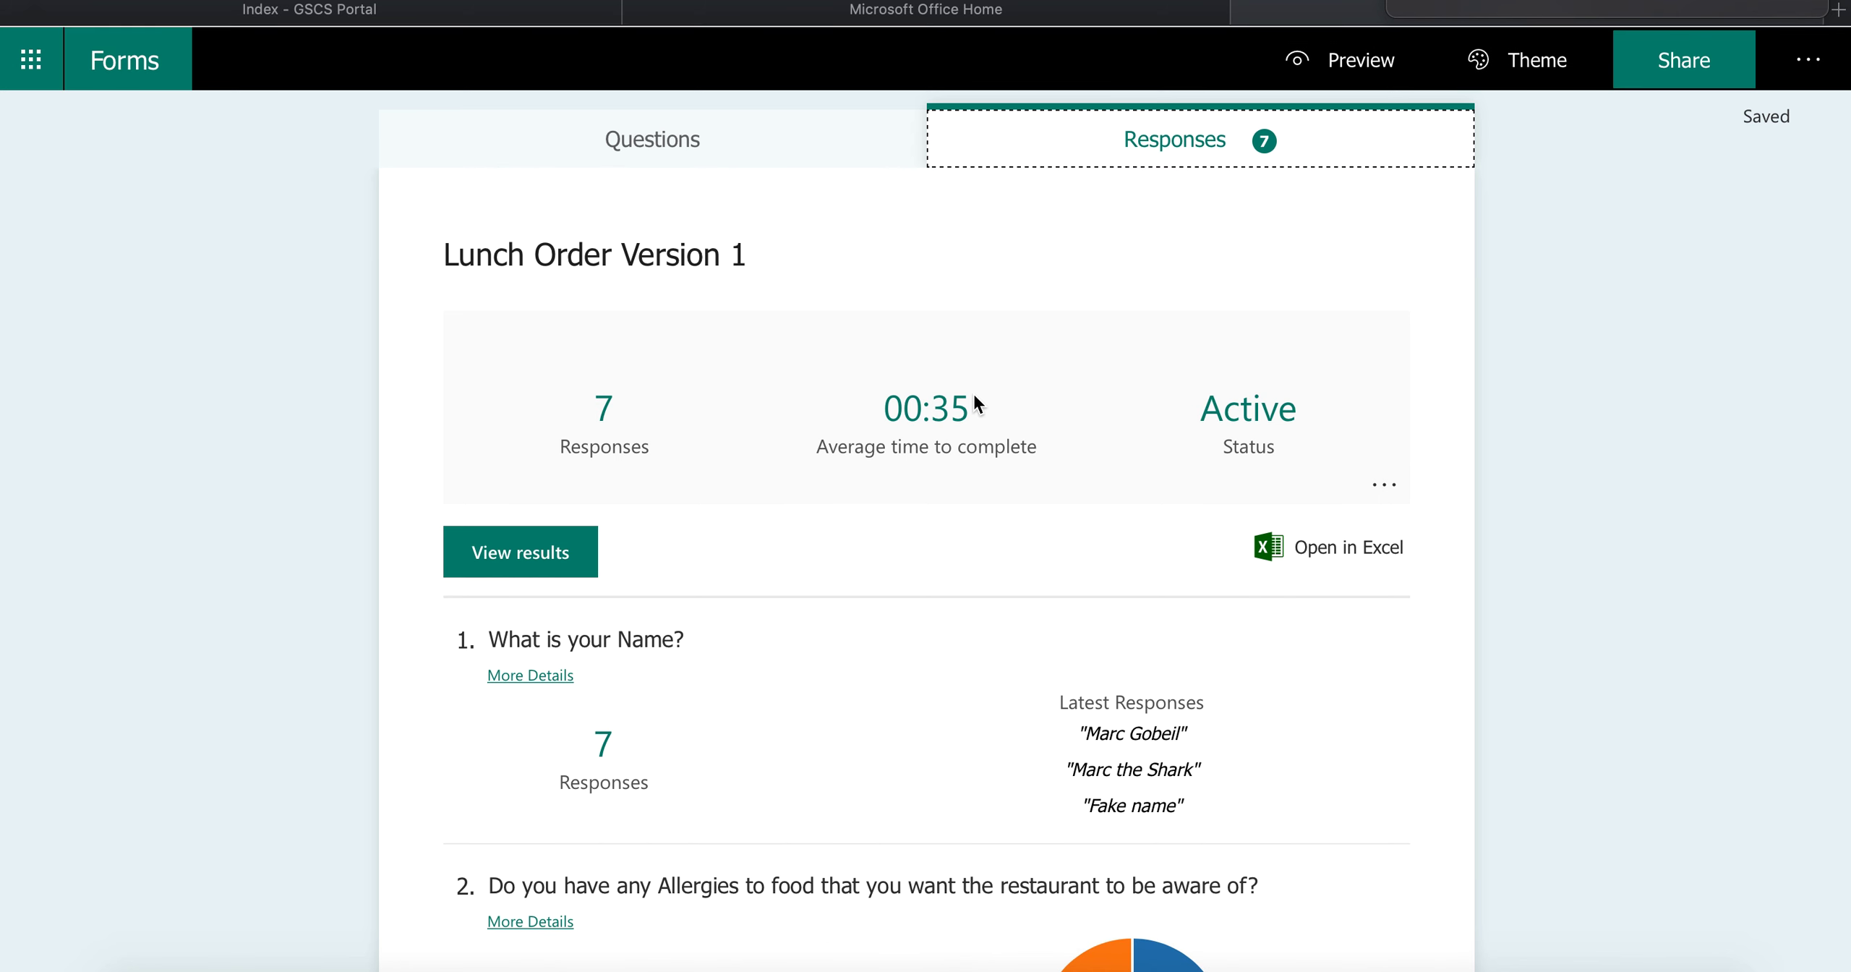
Open the responses in Excel, examine them with the "What would you like to eat?" column widened, and close the workbook without saving.
{"action": "left_click", "coordinate": [1344, 548]}
{"action": "left_click", "coordinate": [1346, 564]}
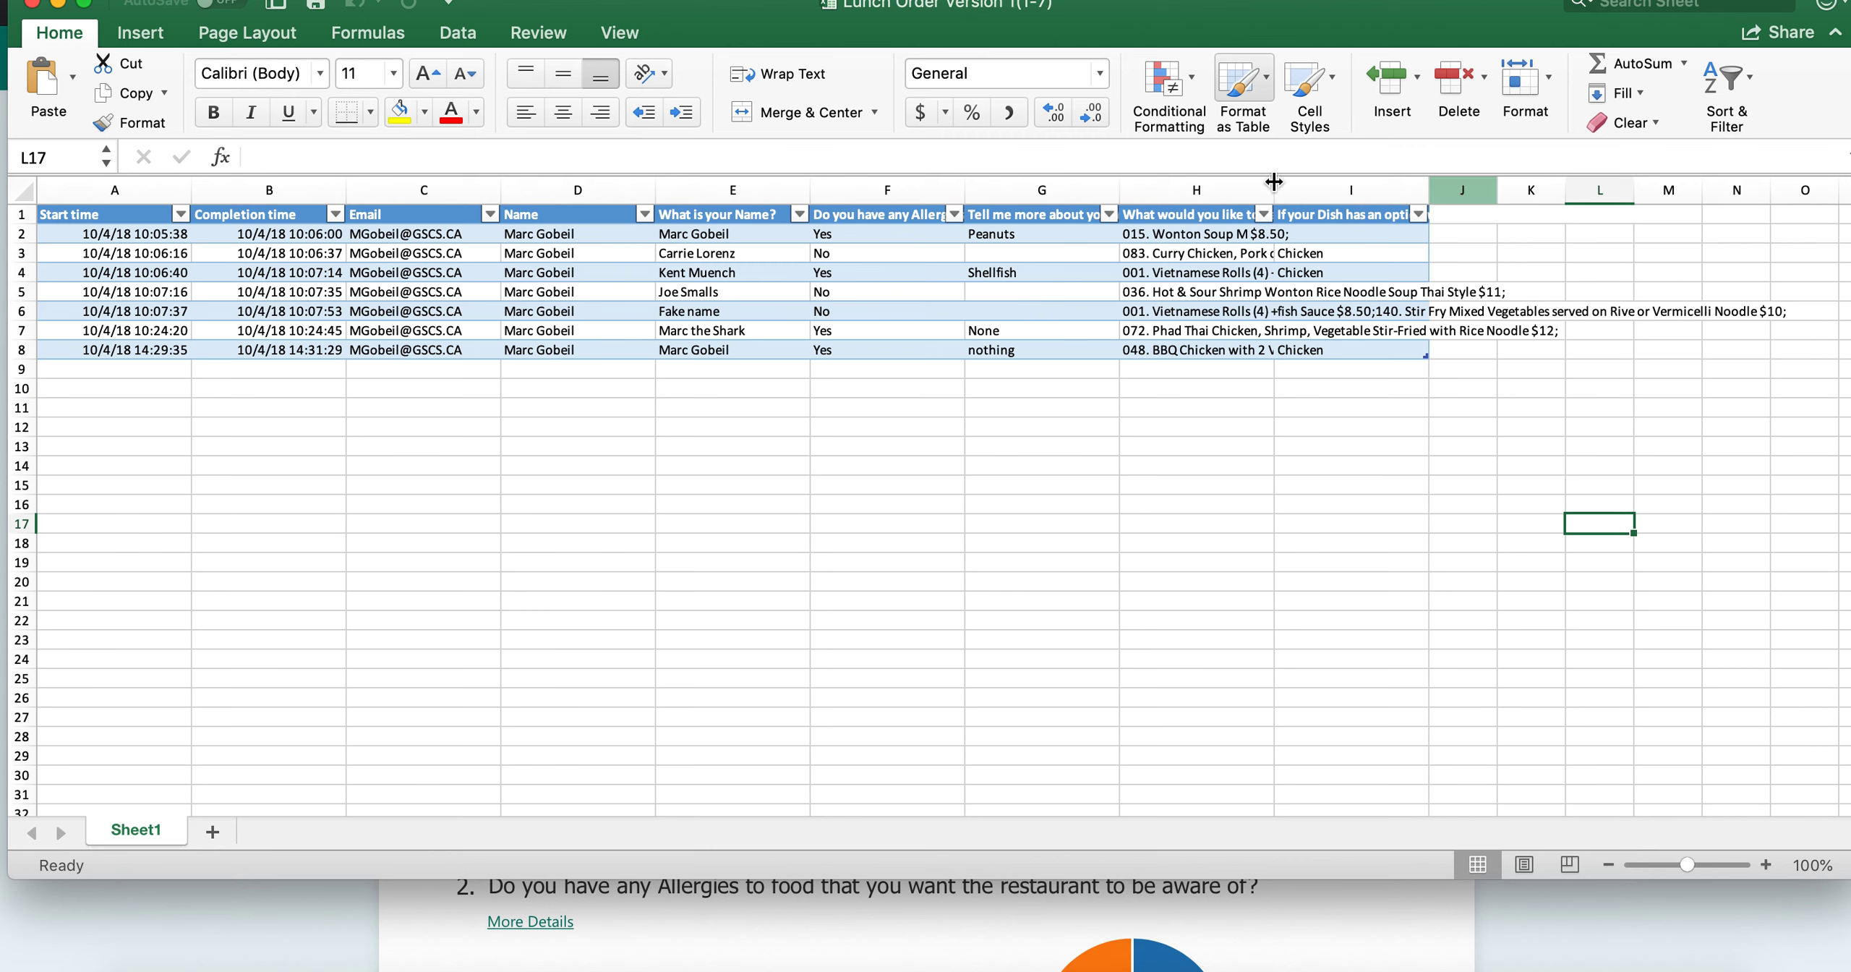
{"action": "left_click_drag", "start_coordinate": [1274, 196], "coordinate": [1443, 195]}
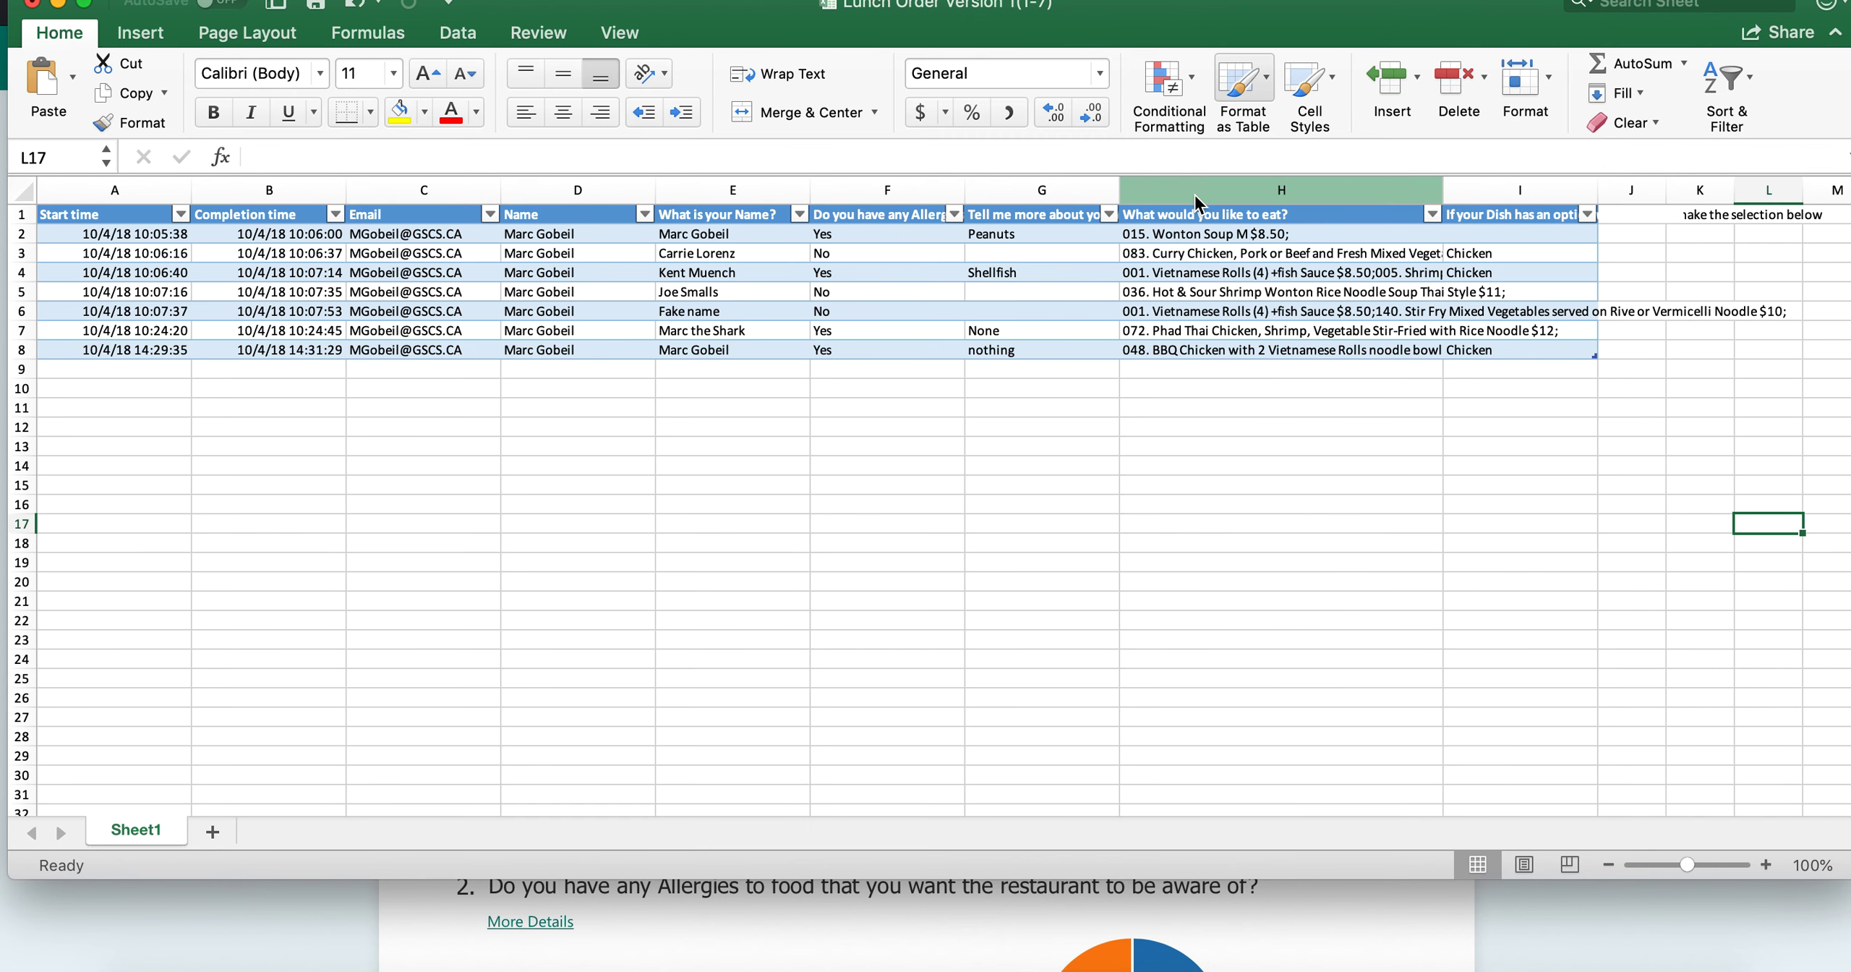
{"action": "right_click", "coordinate": [1194, 197]}
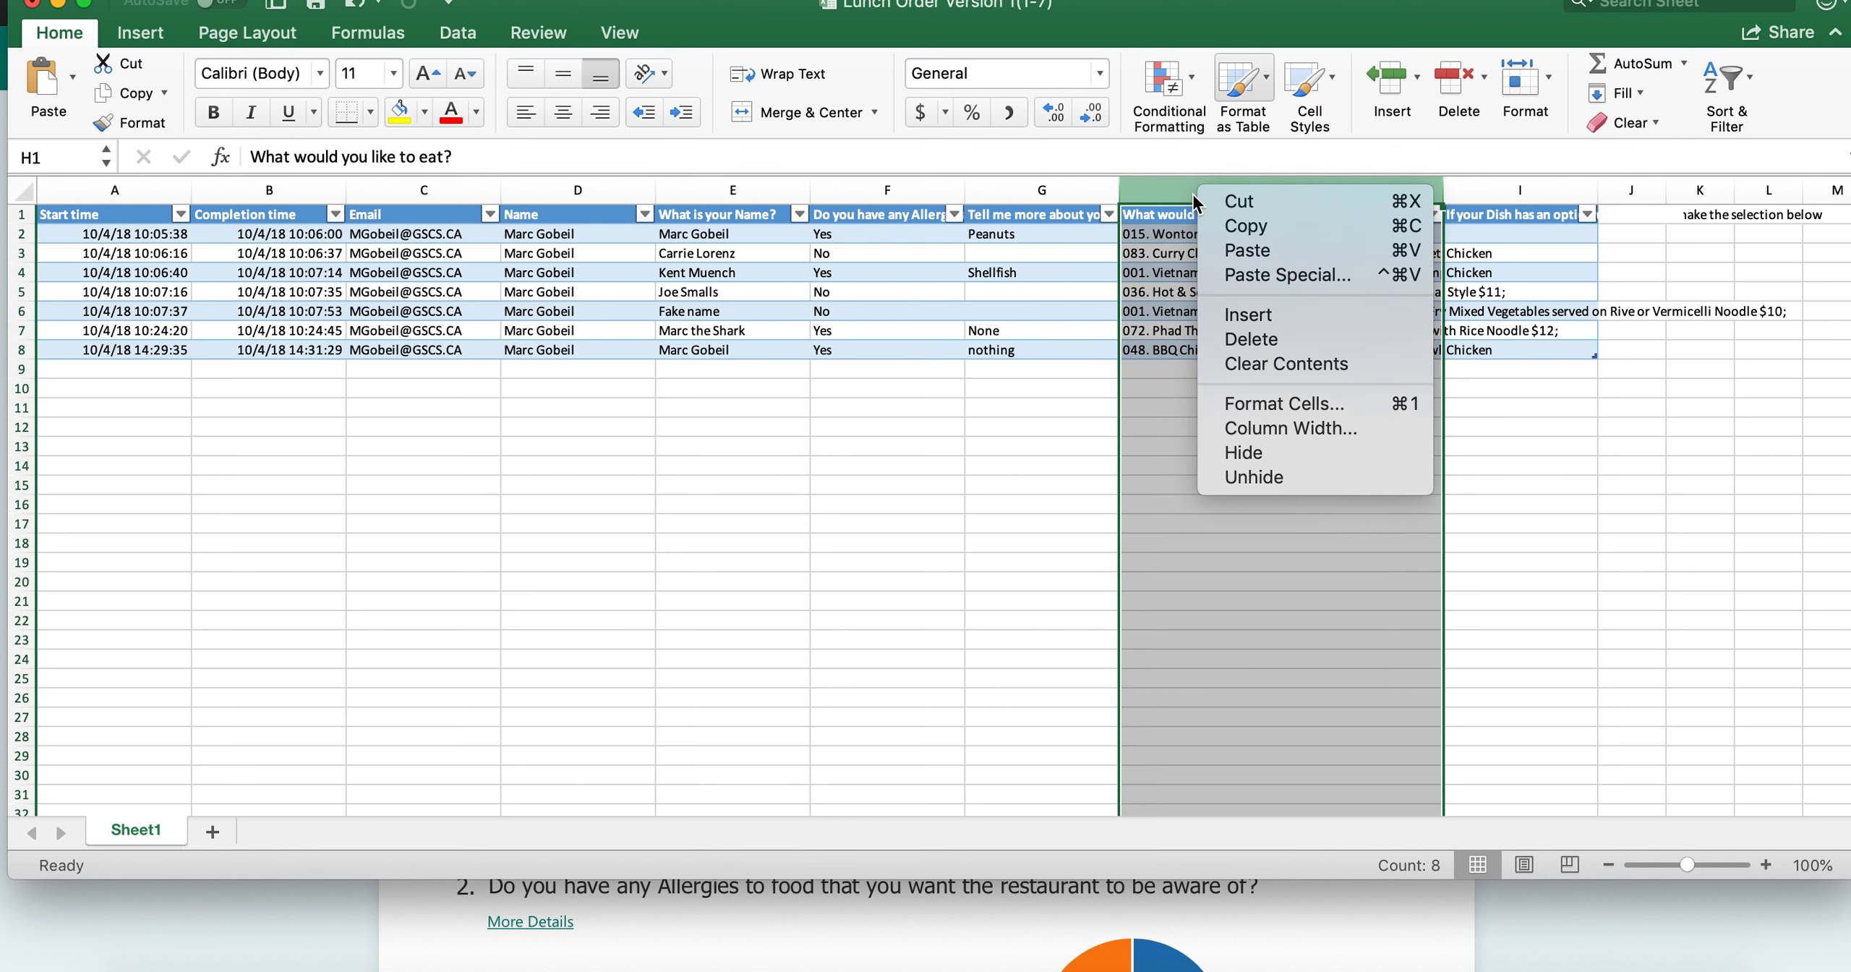
{"action": "key", "text": "Escape"}
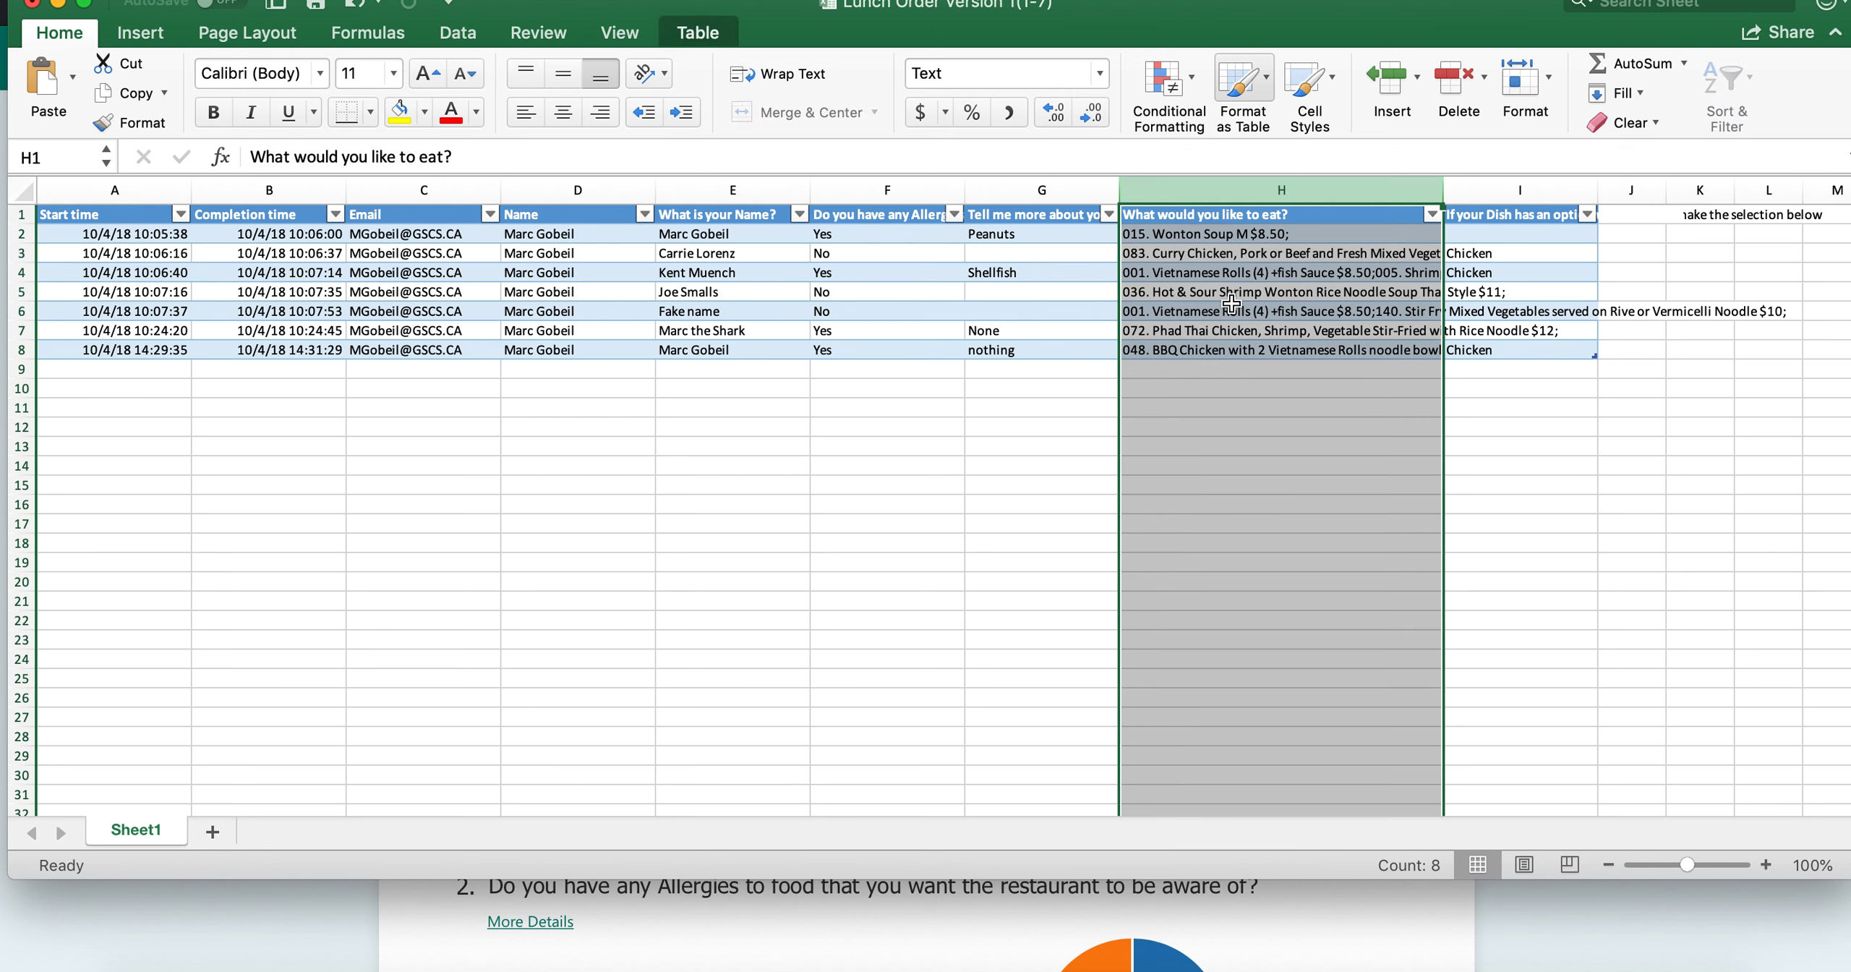
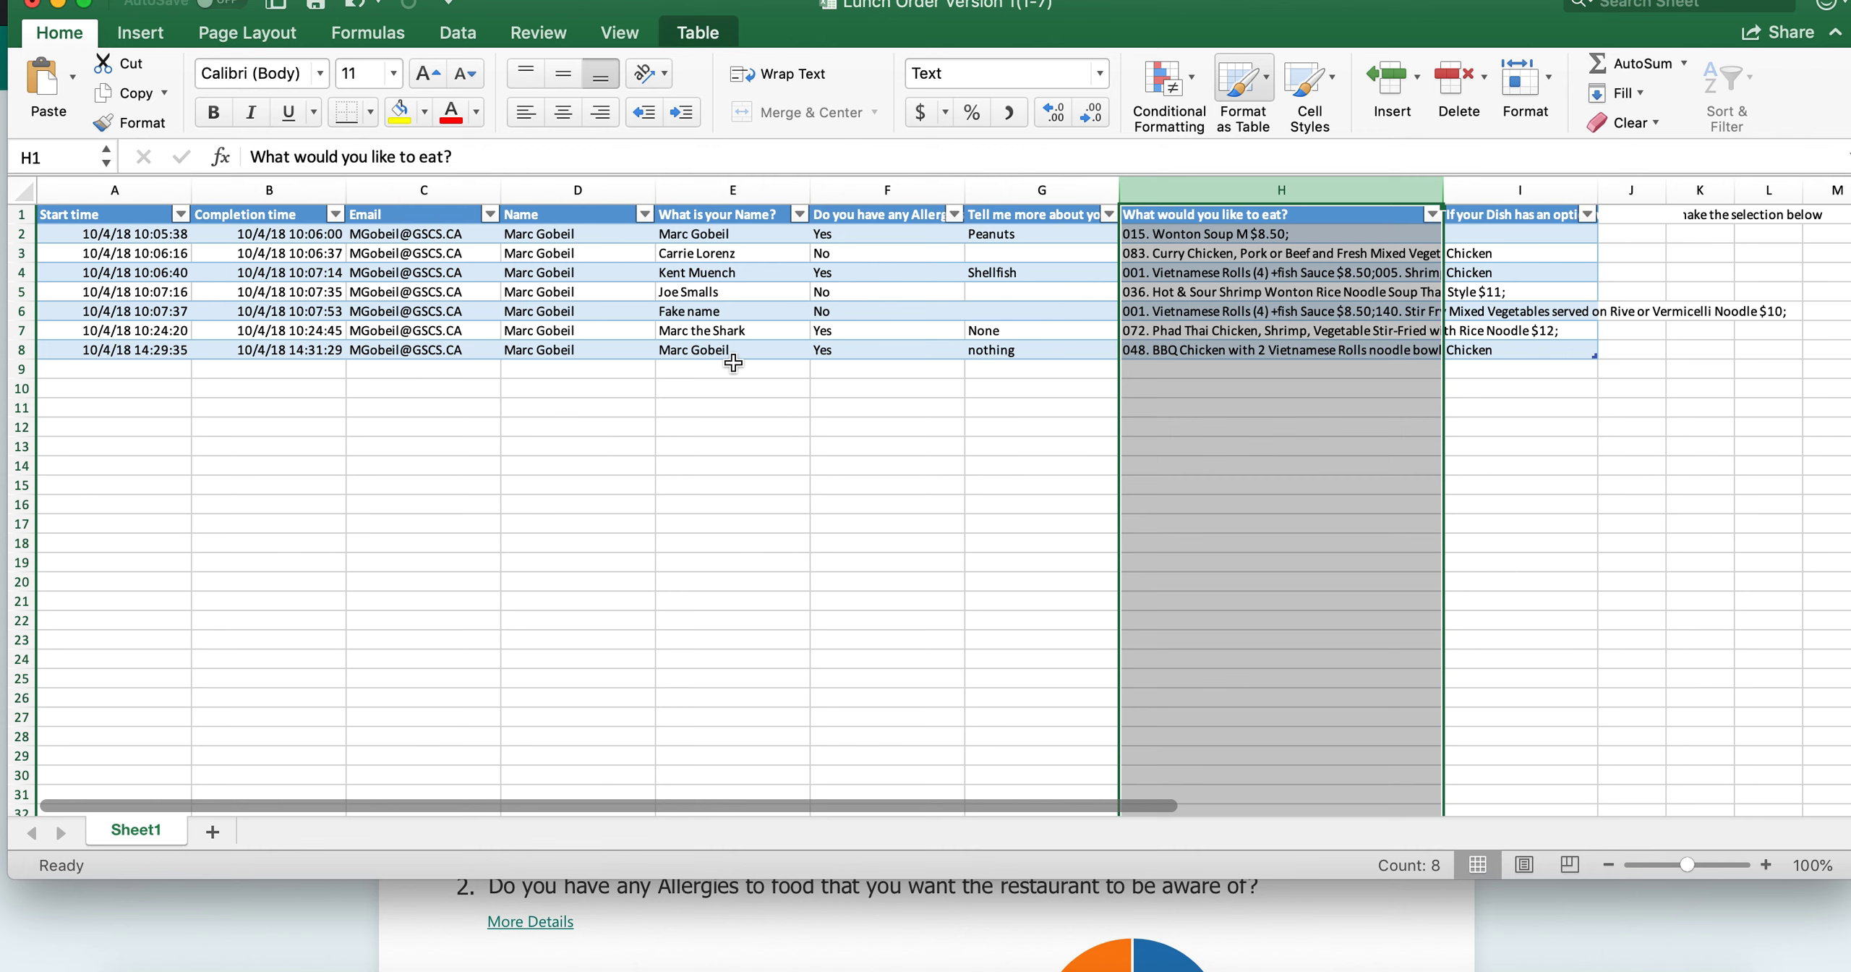
{"action": "left_click", "coordinate": [33, 4]}
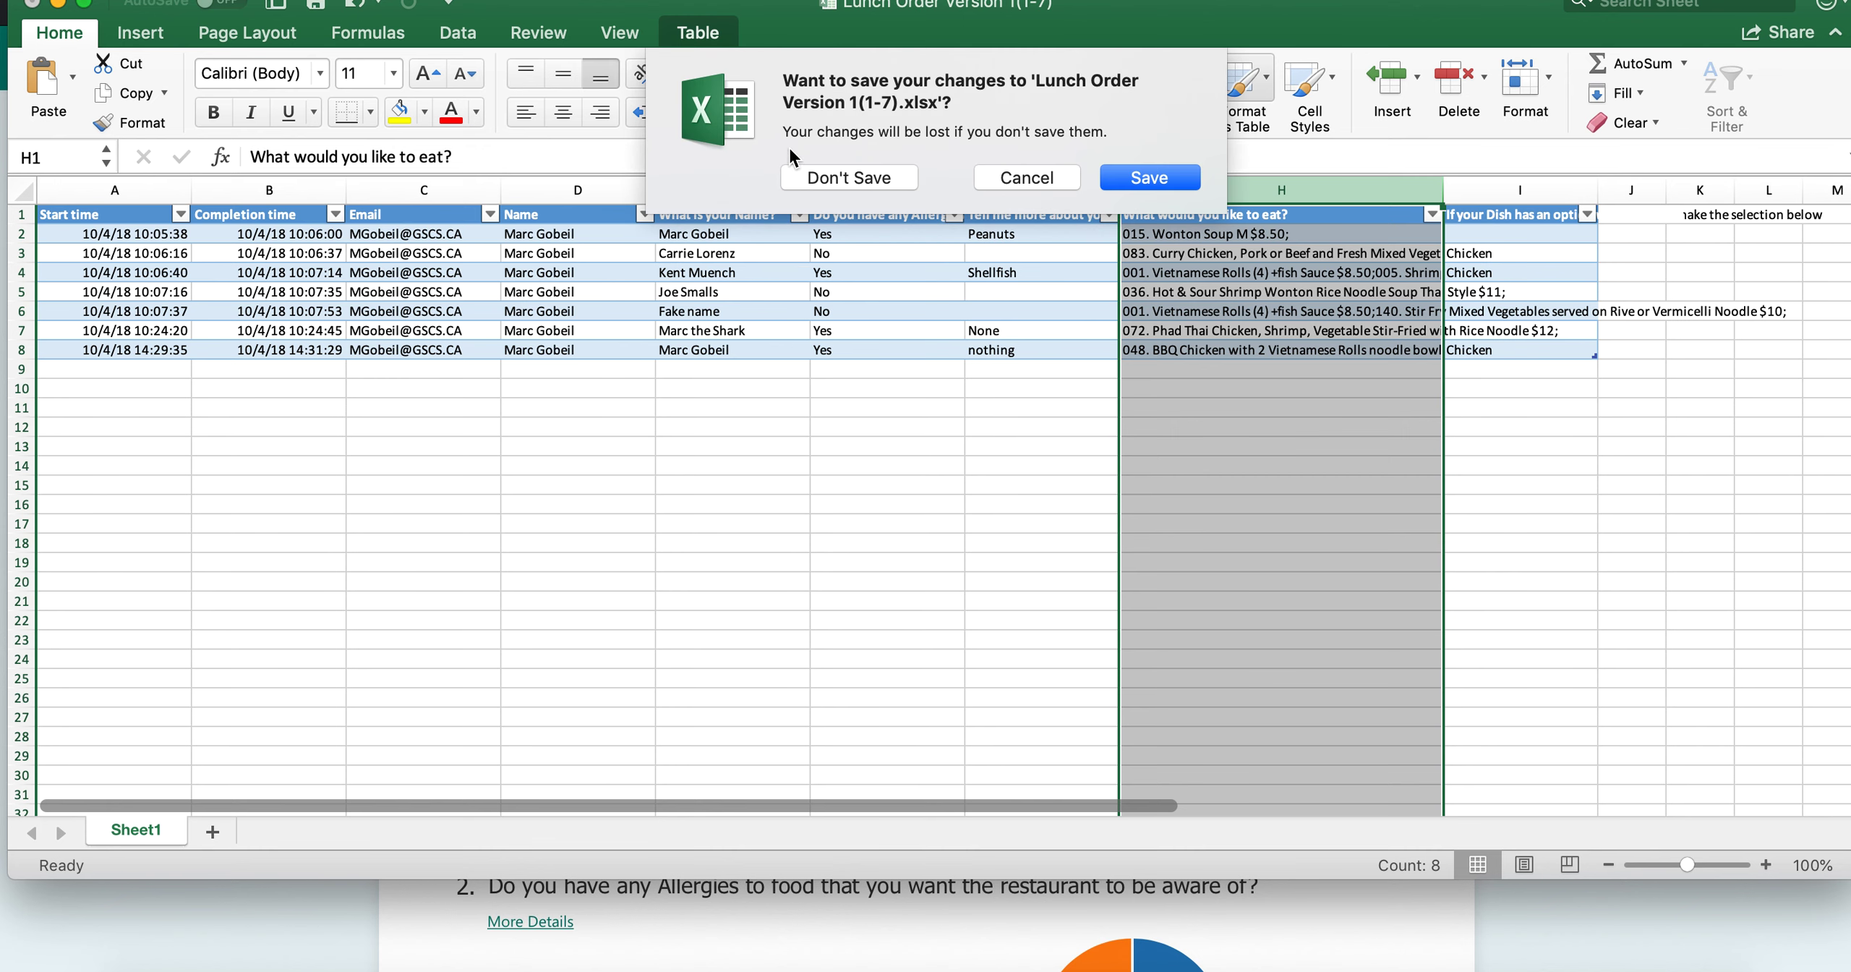
{"action": "left_click", "coordinate": [827, 175]}
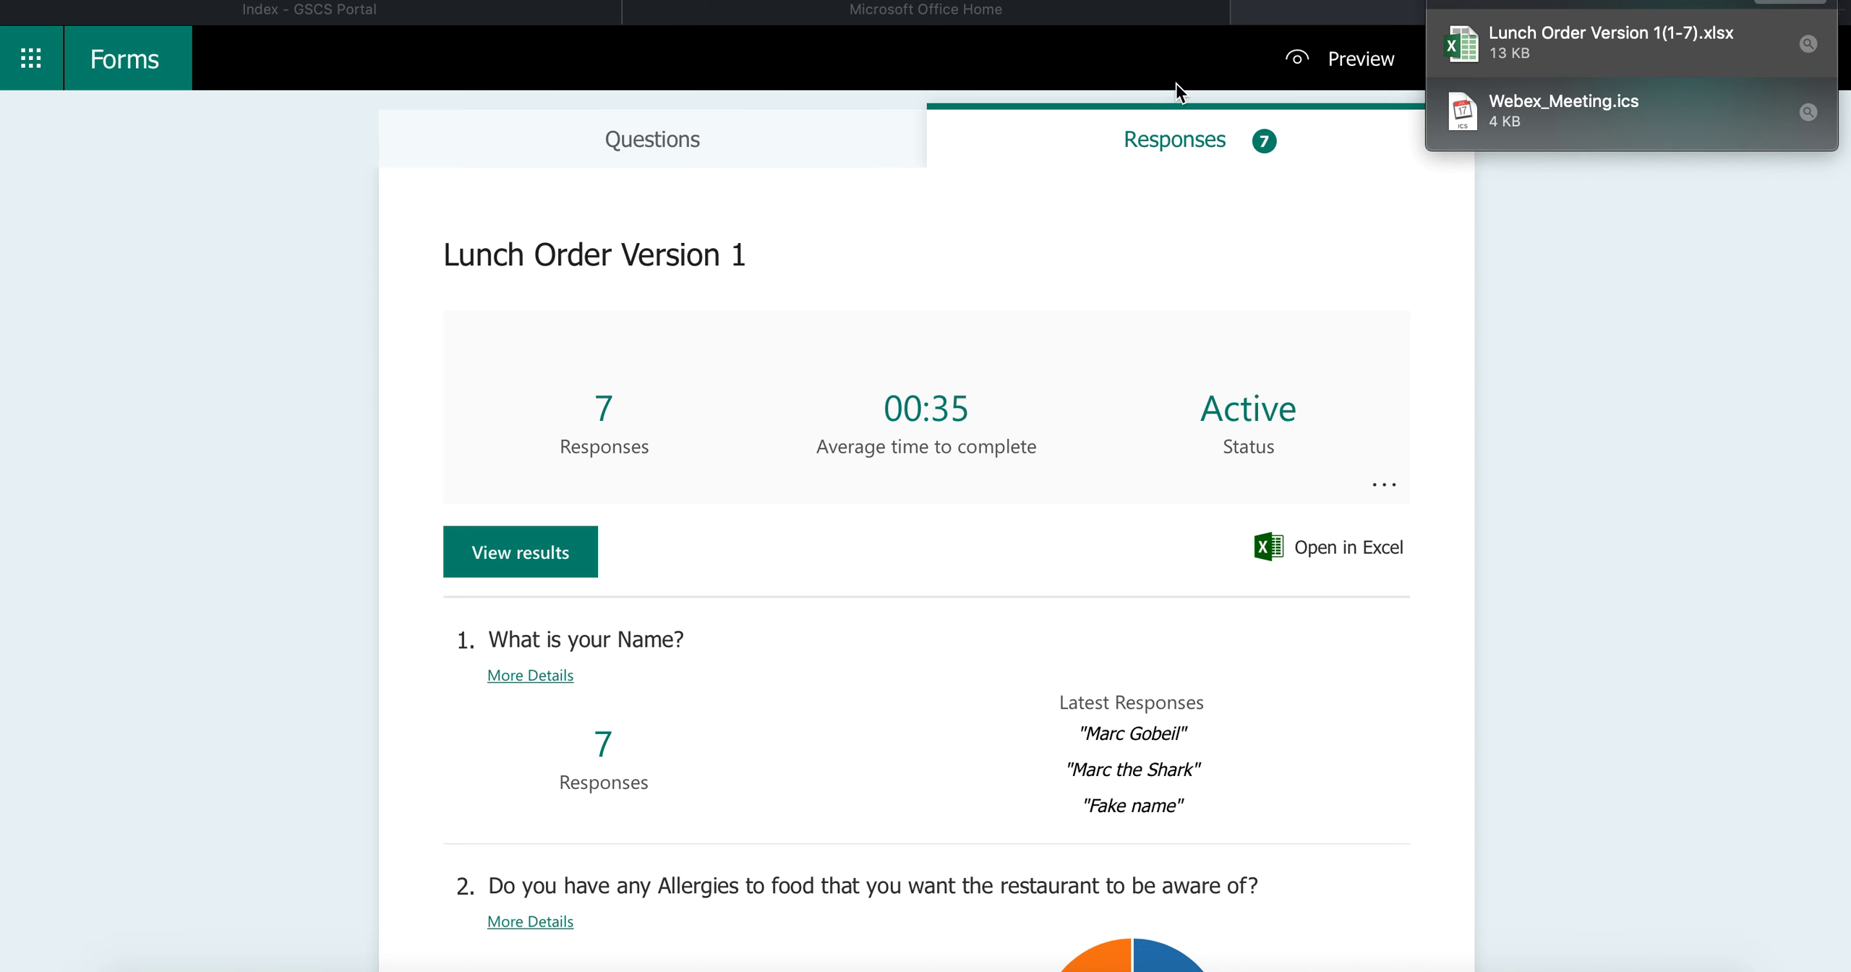
View the individual results and read through the first responder's lunch order answers.
{"action": "left_click", "coordinate": [575, 549]}
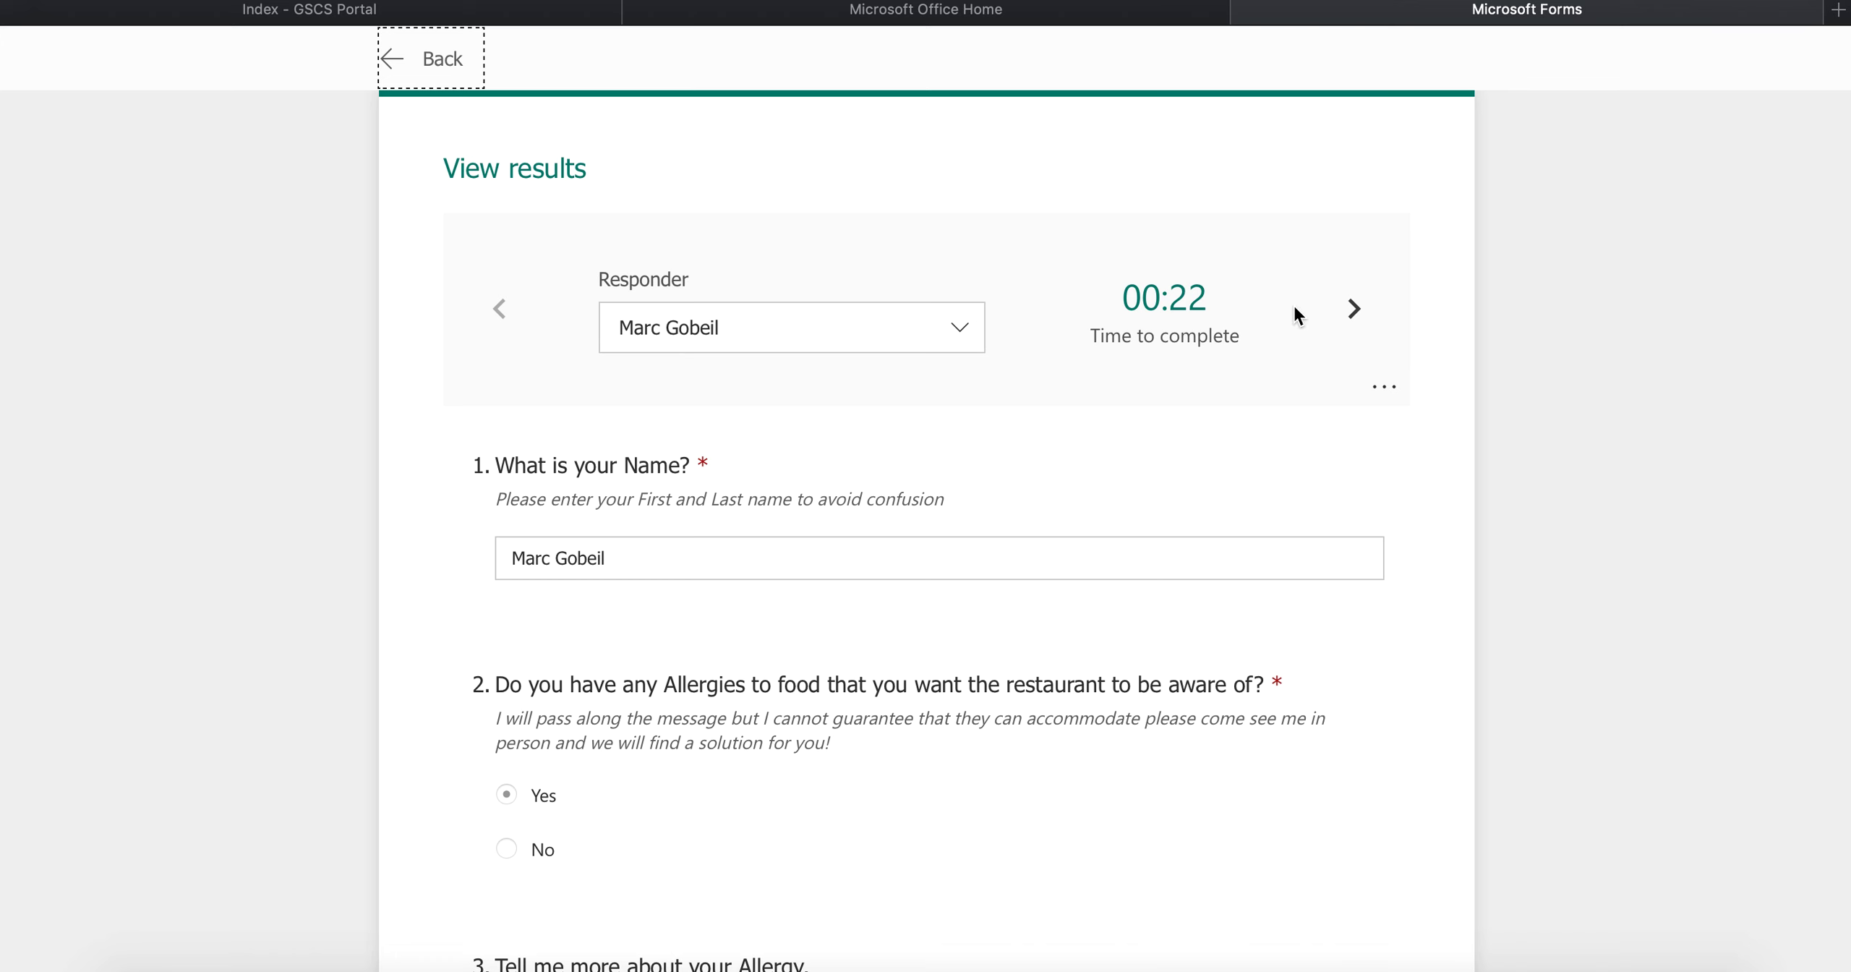
{"action": "scroll", "coordinate": [1179, 694], "scroll_direction": "down", "scroll_amount": 10}
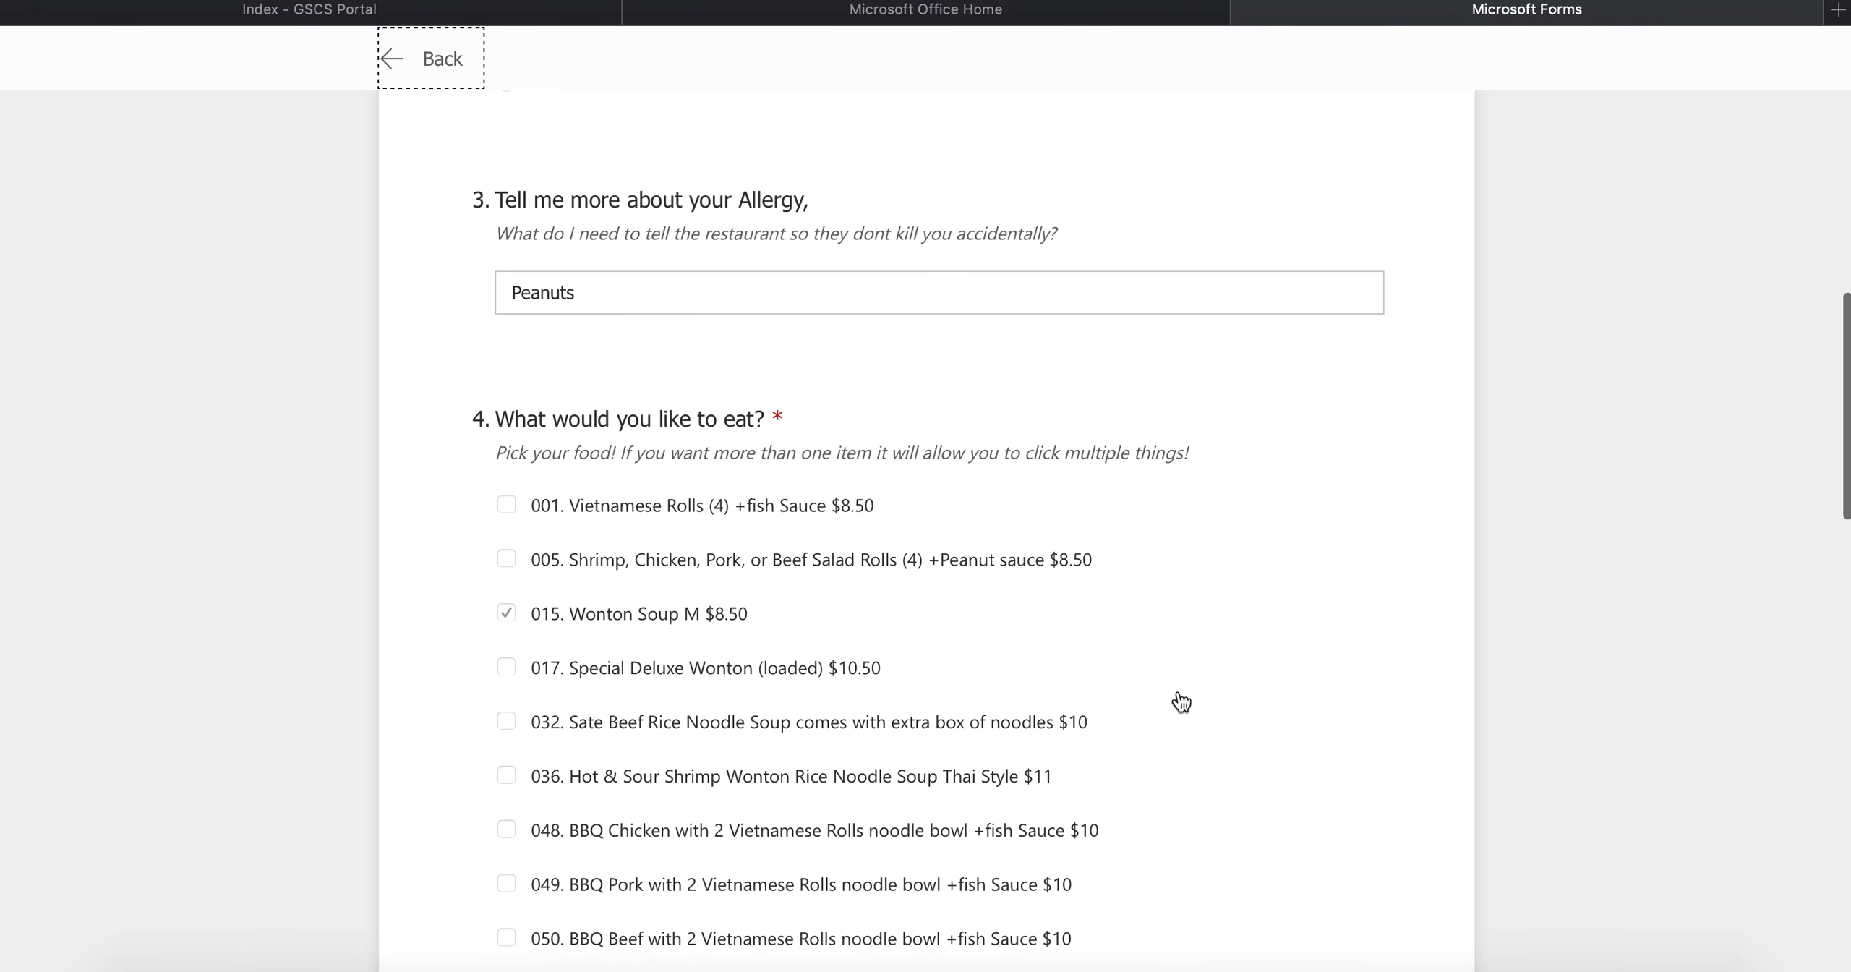
{"action": "scroll", "coordinate": [570, 312], "scroll_direction": "up", "scroll_amount": 7}
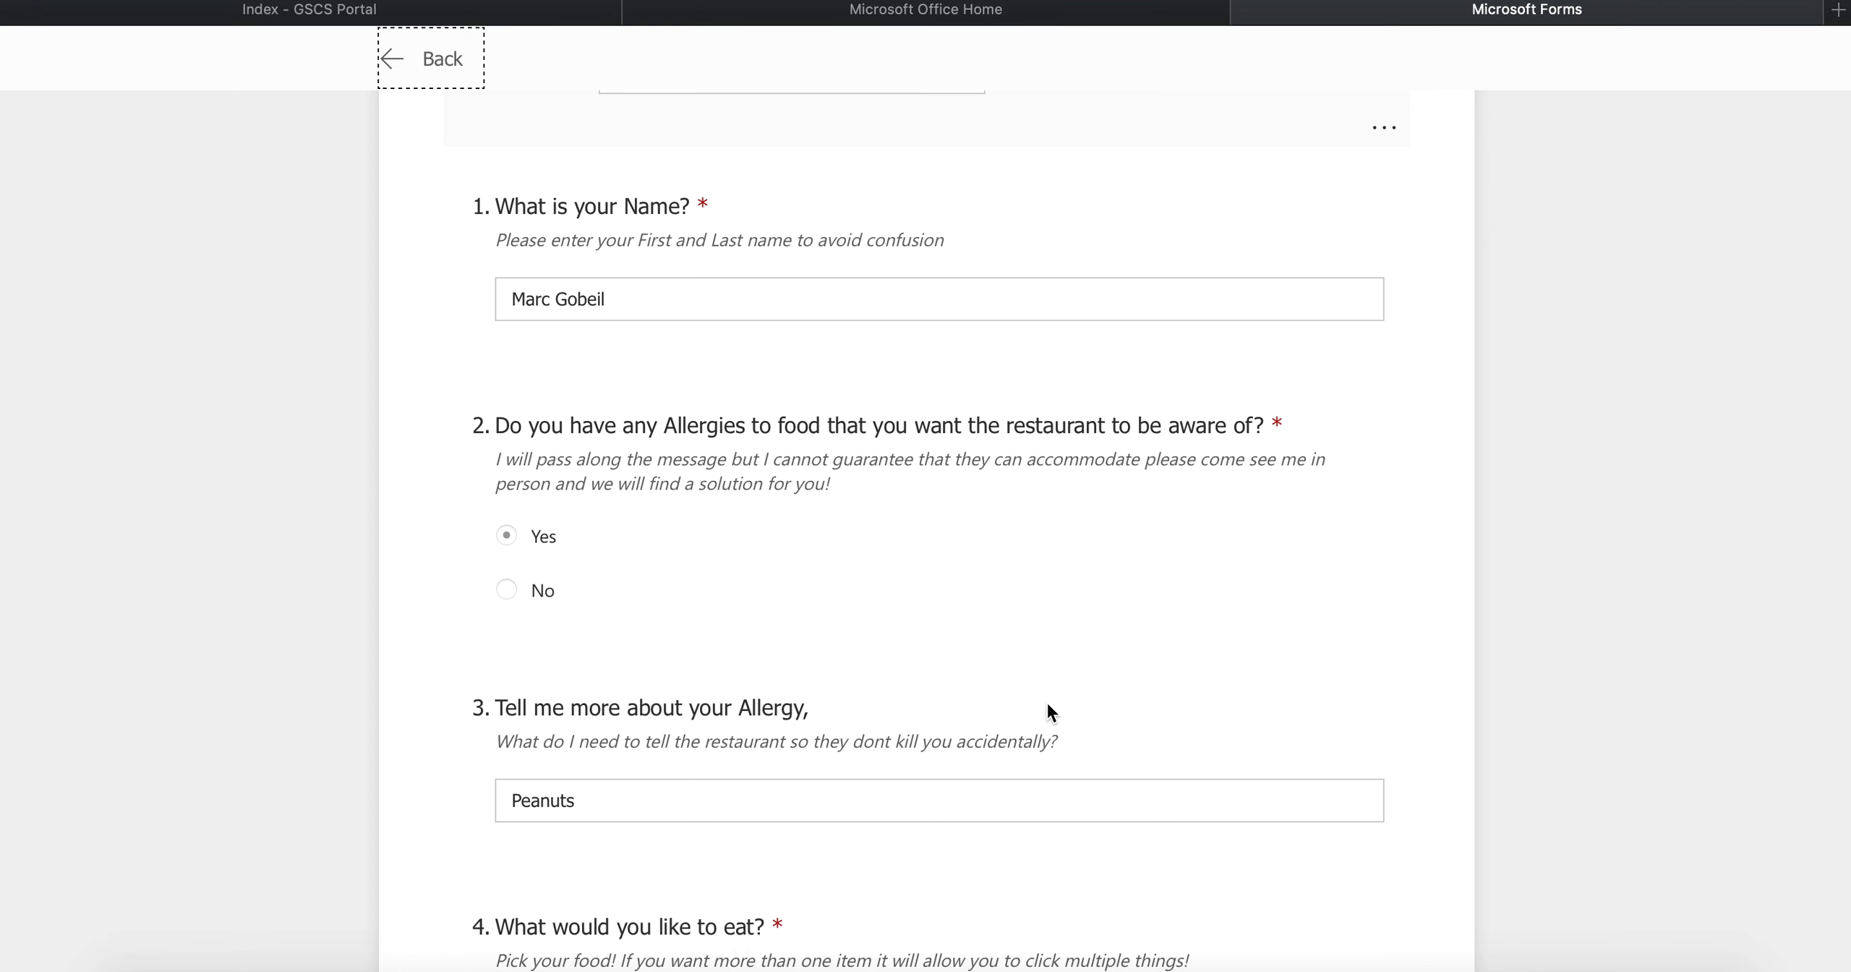
Advance through the individual results to the fifth responder and read the allergy and food answers.
{"action": "scroll", "coordinate": [1048, 707], "scroll_direction": "down", "scroll_amount": 1}
{"action": "scroll", "coordinate": [1063, 506], "scroll_direction": "down", "scroll_amount": 2}
{"action": "scroll", "coordinate": [1093, 385], "scroll_direction": "up", "scroll_amount": 6}
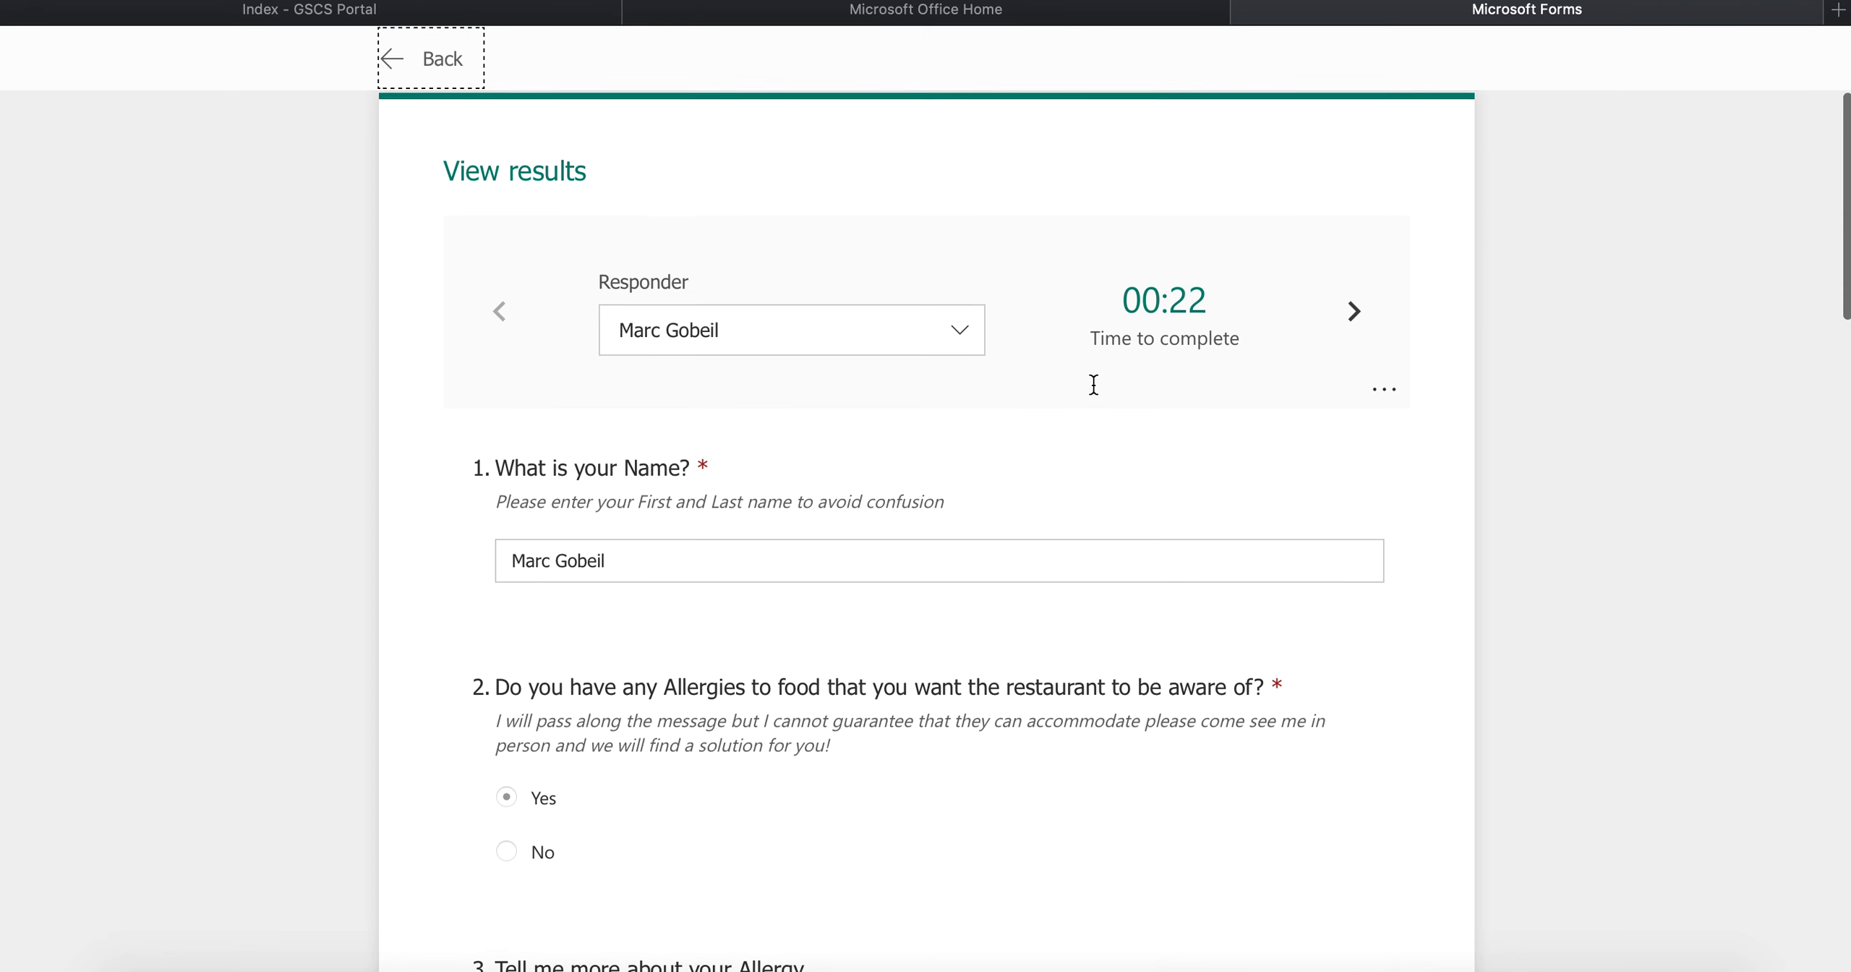
{"action": "left_click", "coordinate": [1359, 309]}
{"action": "left_click", "coordinate": [1360, 309]}
{"action": "left_click", "coordinate": [1360, 309]}
{"action": "left_click", "coordinate": [1360, 308]}
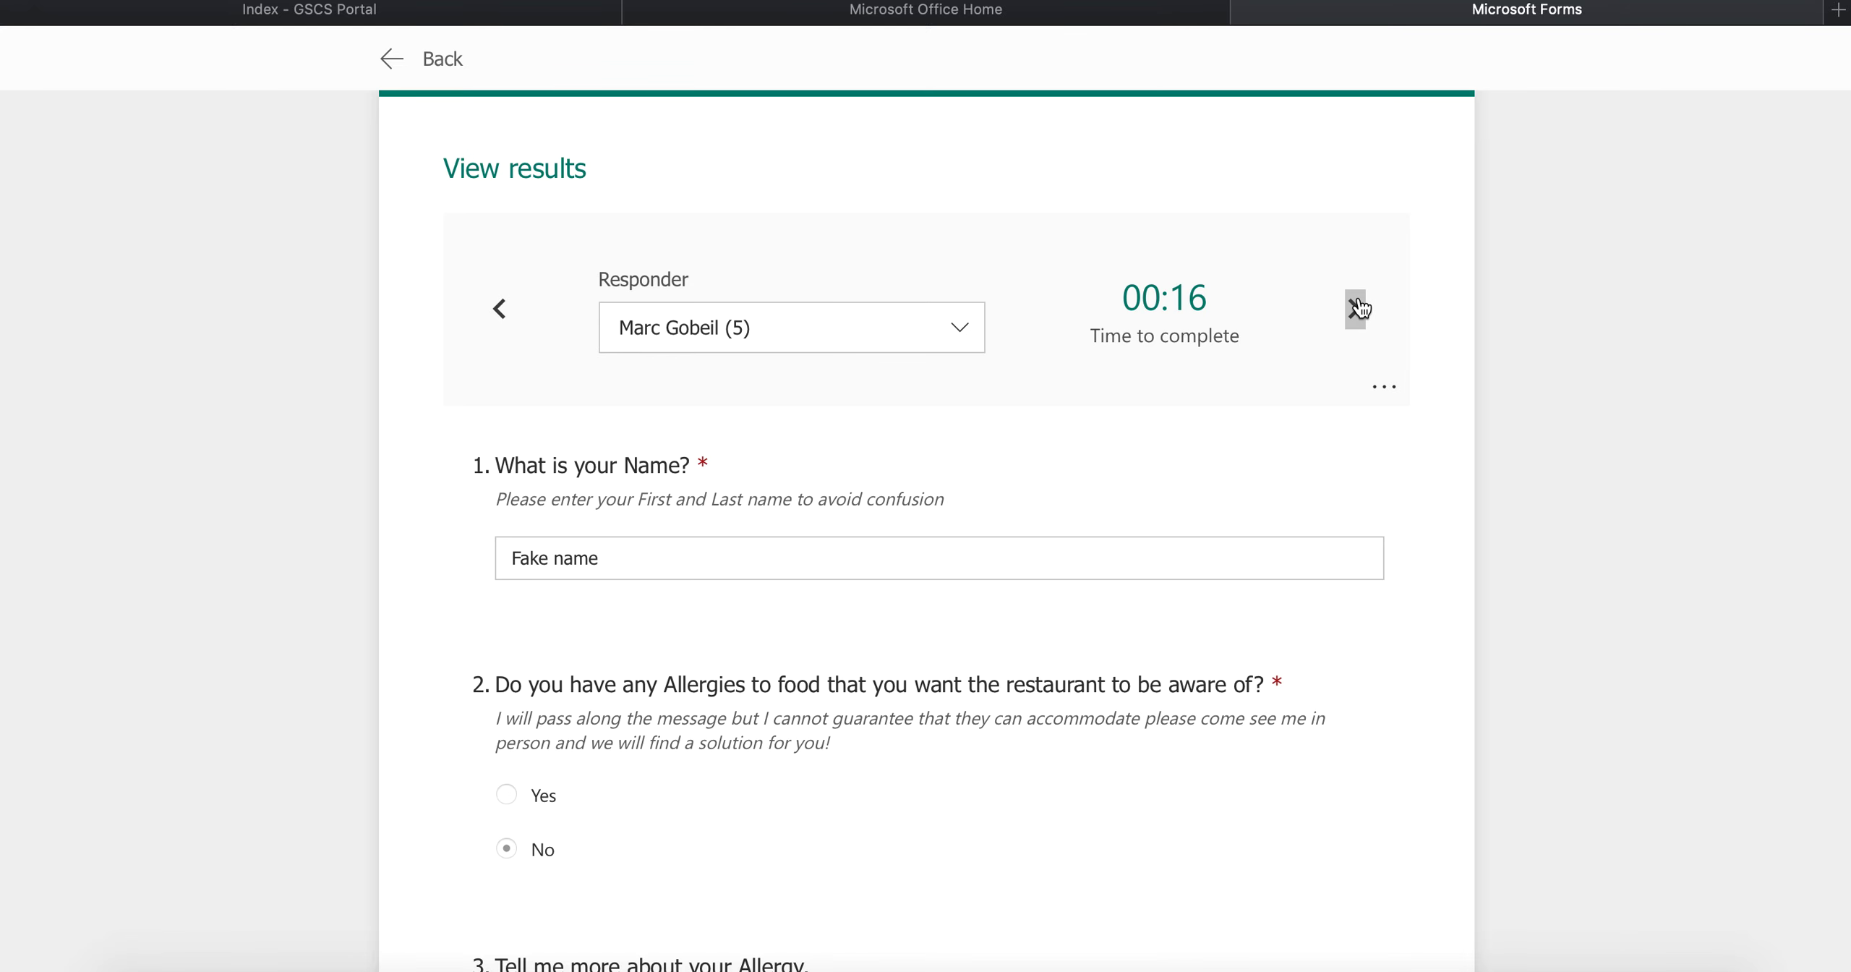
{"action": "scroll", "coordinate": [578, 590], "scroll_direction": "down", "scroll_amount": 5}
{"action": "scroll", "coordinate": [578, 587], "scroll_direction": "down", "scroll_amount": 10}
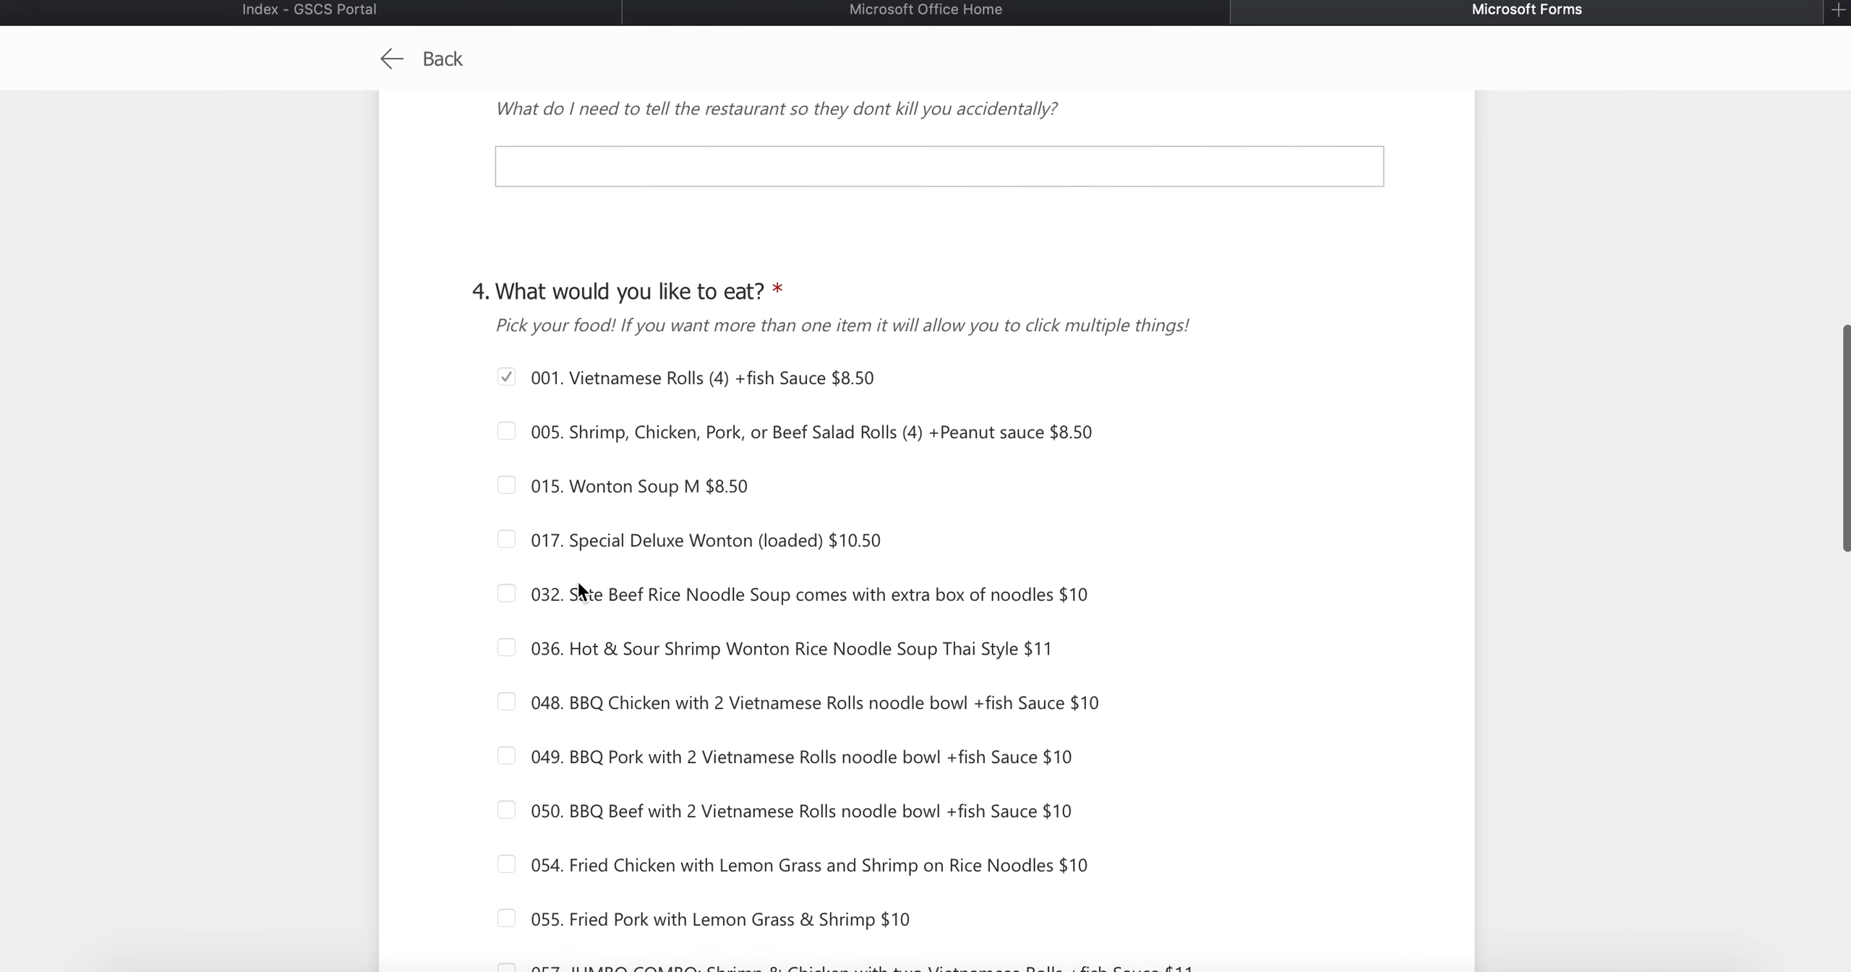
{"action": "scroll", "coordinate": [579, 582], "scroll_direction": "up", "scroll_amount": 8}
{"action": "scroll", "coordinate": [677, 376], "scroll_direction": "up", "scroll_amount": 5}
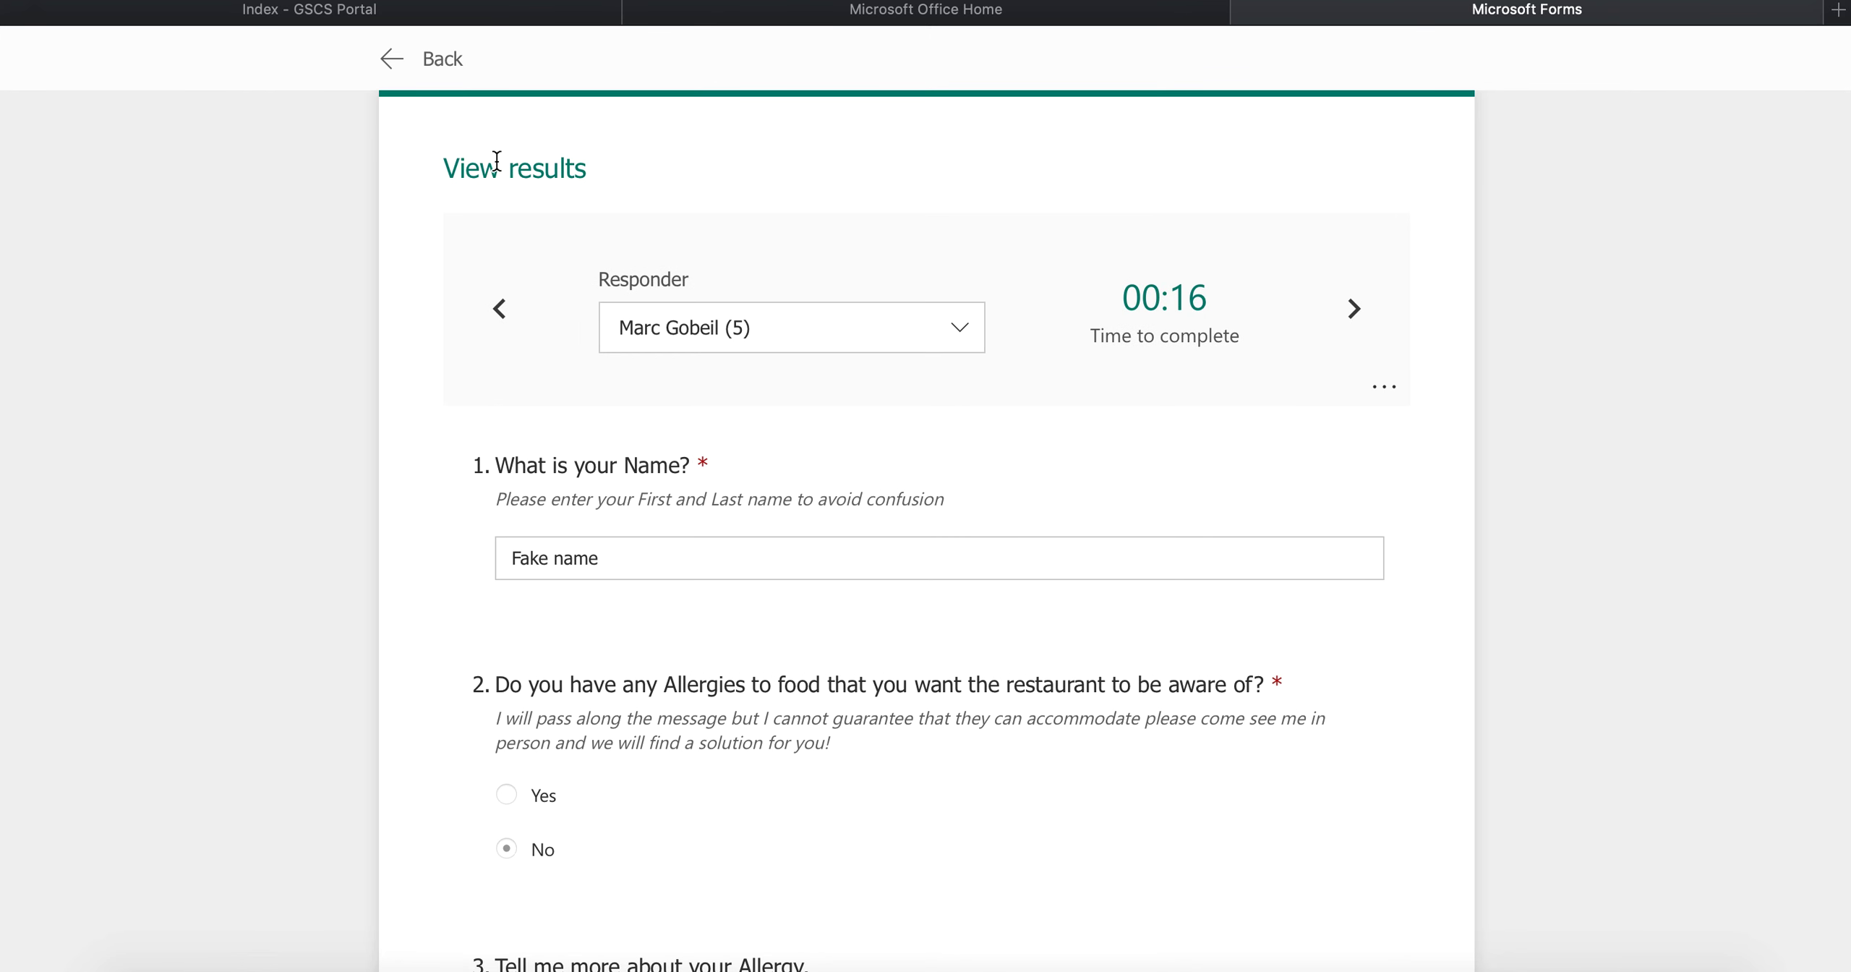
Return to the response summary of Lunch Order Version 1 and review its overall figures and question charts.
{"action": "left_click", "coordinate": [405, 63]}
{"action": "scroll", "coordinate": [1124, 559], "scroll_direction": "down", "scroll_amount": 10}
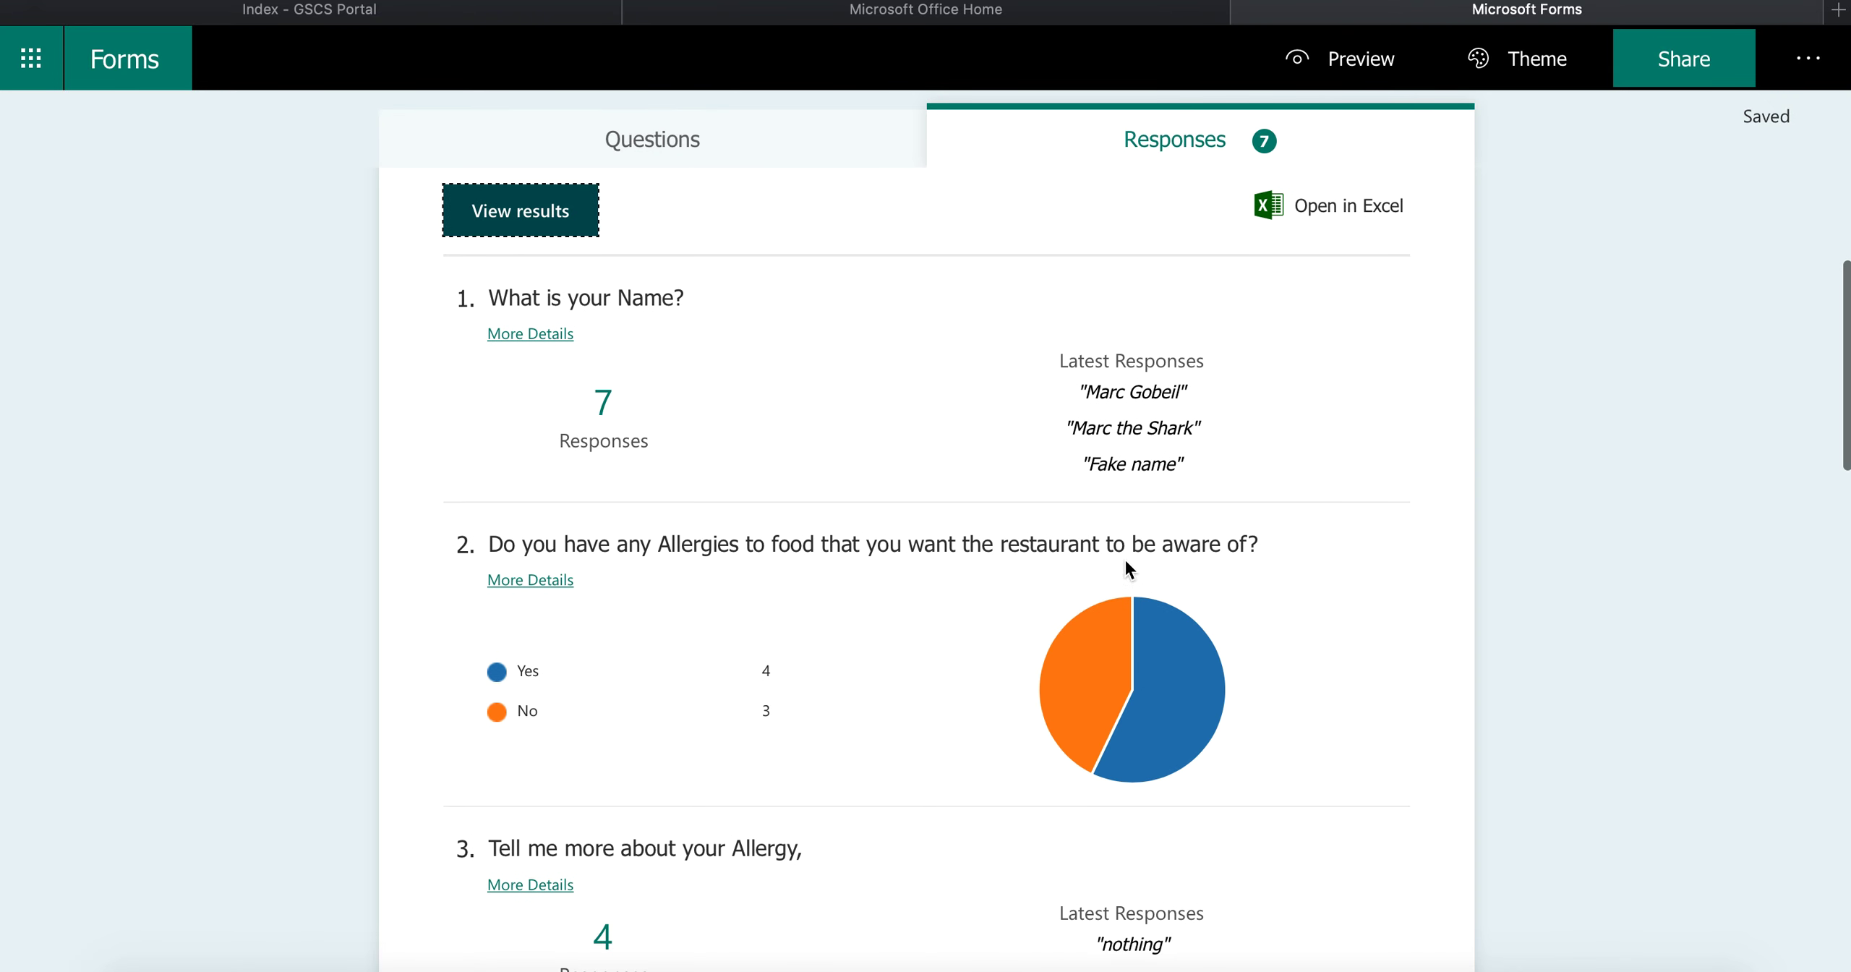
{"action": "scroll", "coordinate": [1088, 869], "scroll_direction": "down", "scroll_amount": 5}
{"action": "scroll", "coordinate": [1088, 868], "scroll_direction": "up", "scroll_amount": 14}
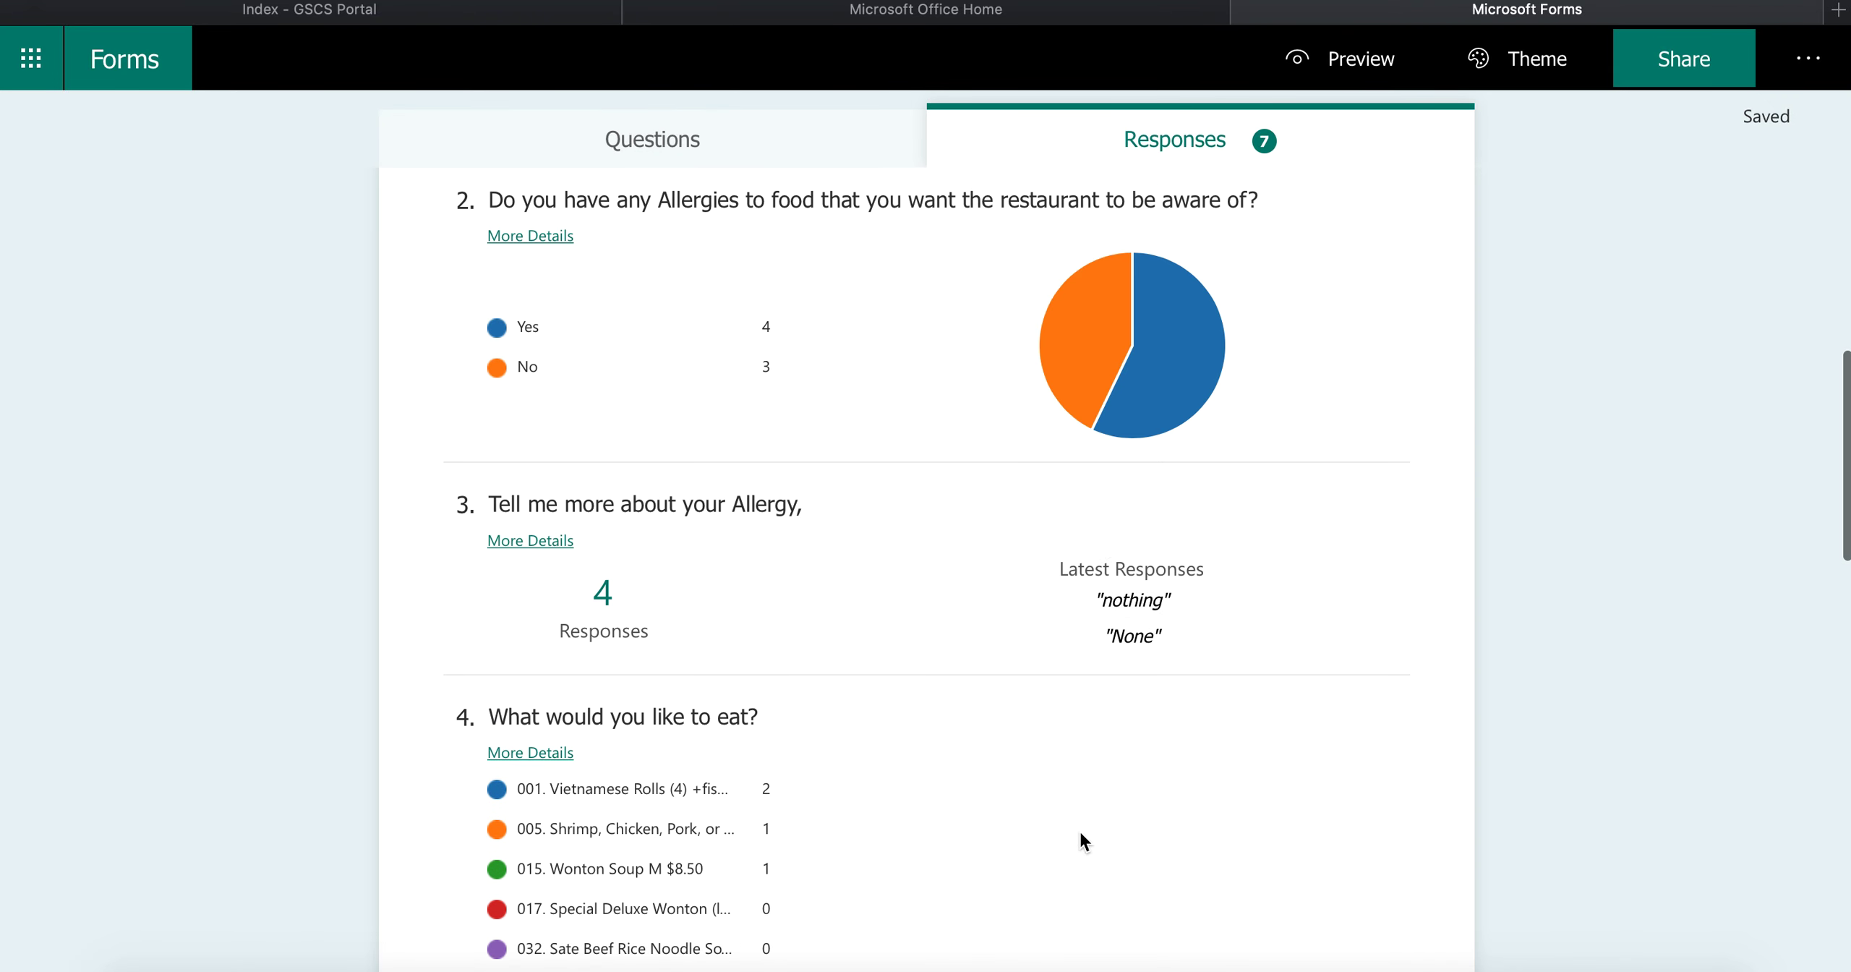
{"action": "scroll", "coordinate": [731, 277], "scroll_direction": "up", "scroll_amount": 2}
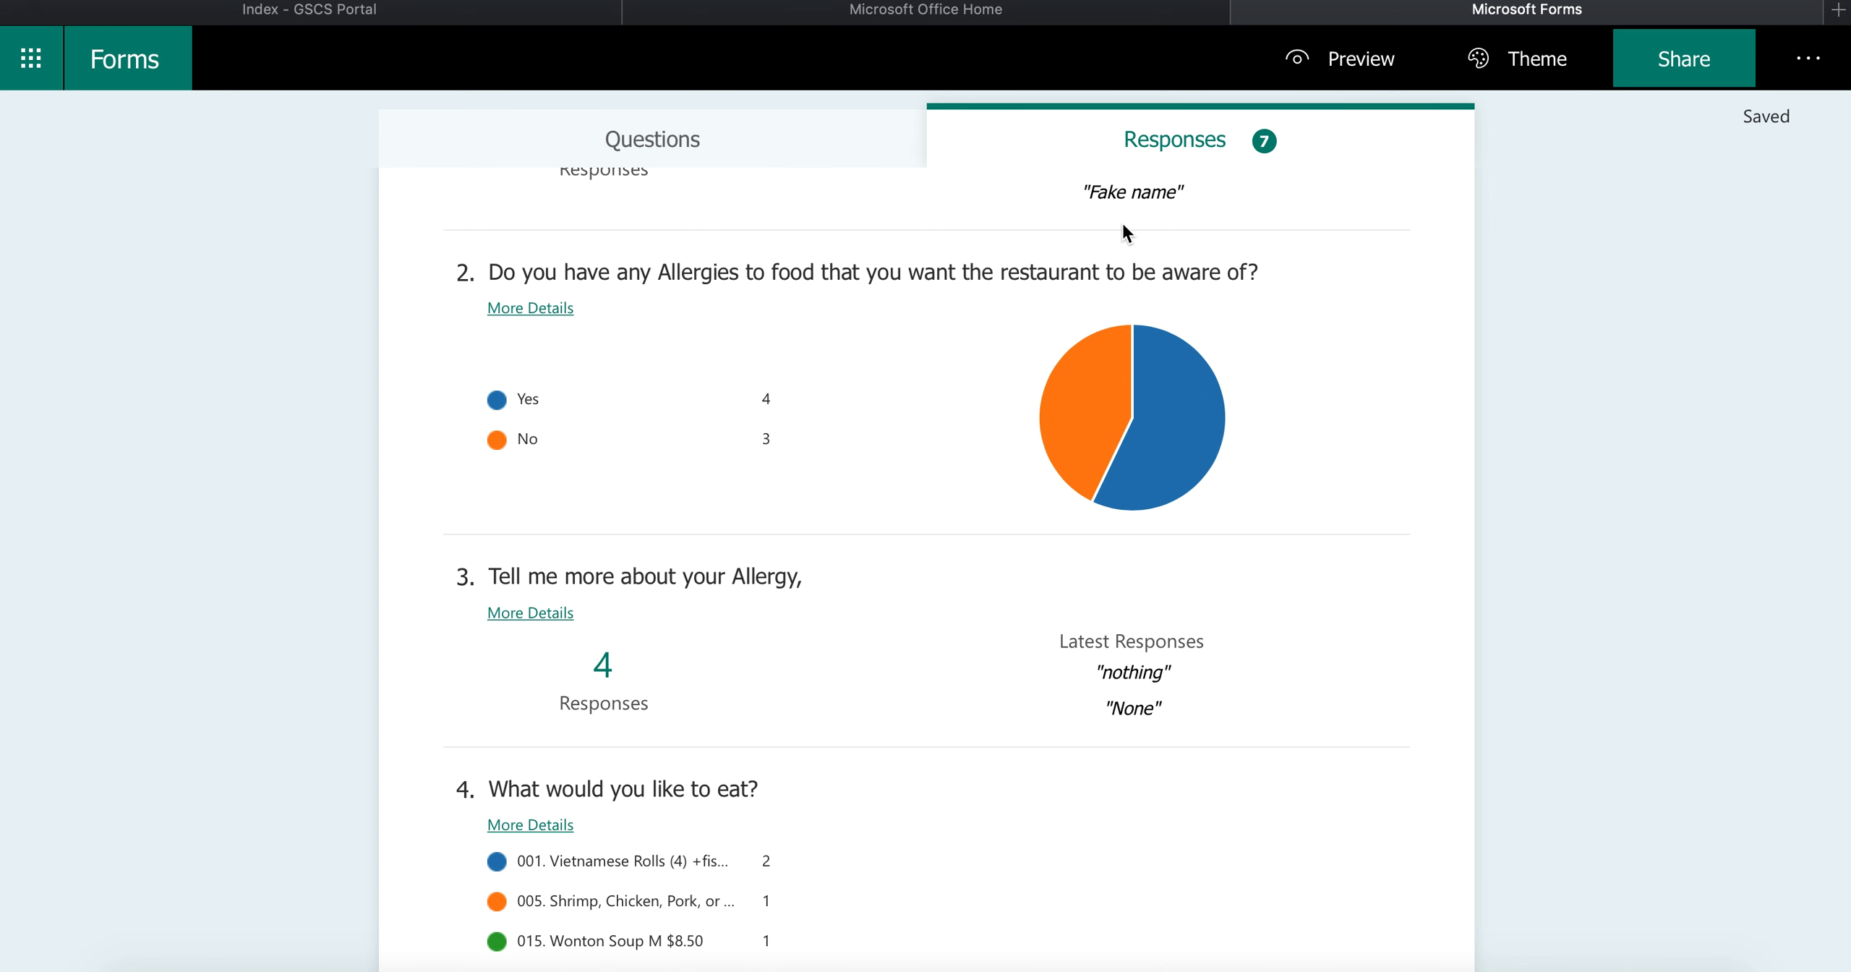
{"action": "scroll", "coordinate": [1122, 223], "scroll_direction": "up", "scroll_amount": 10}
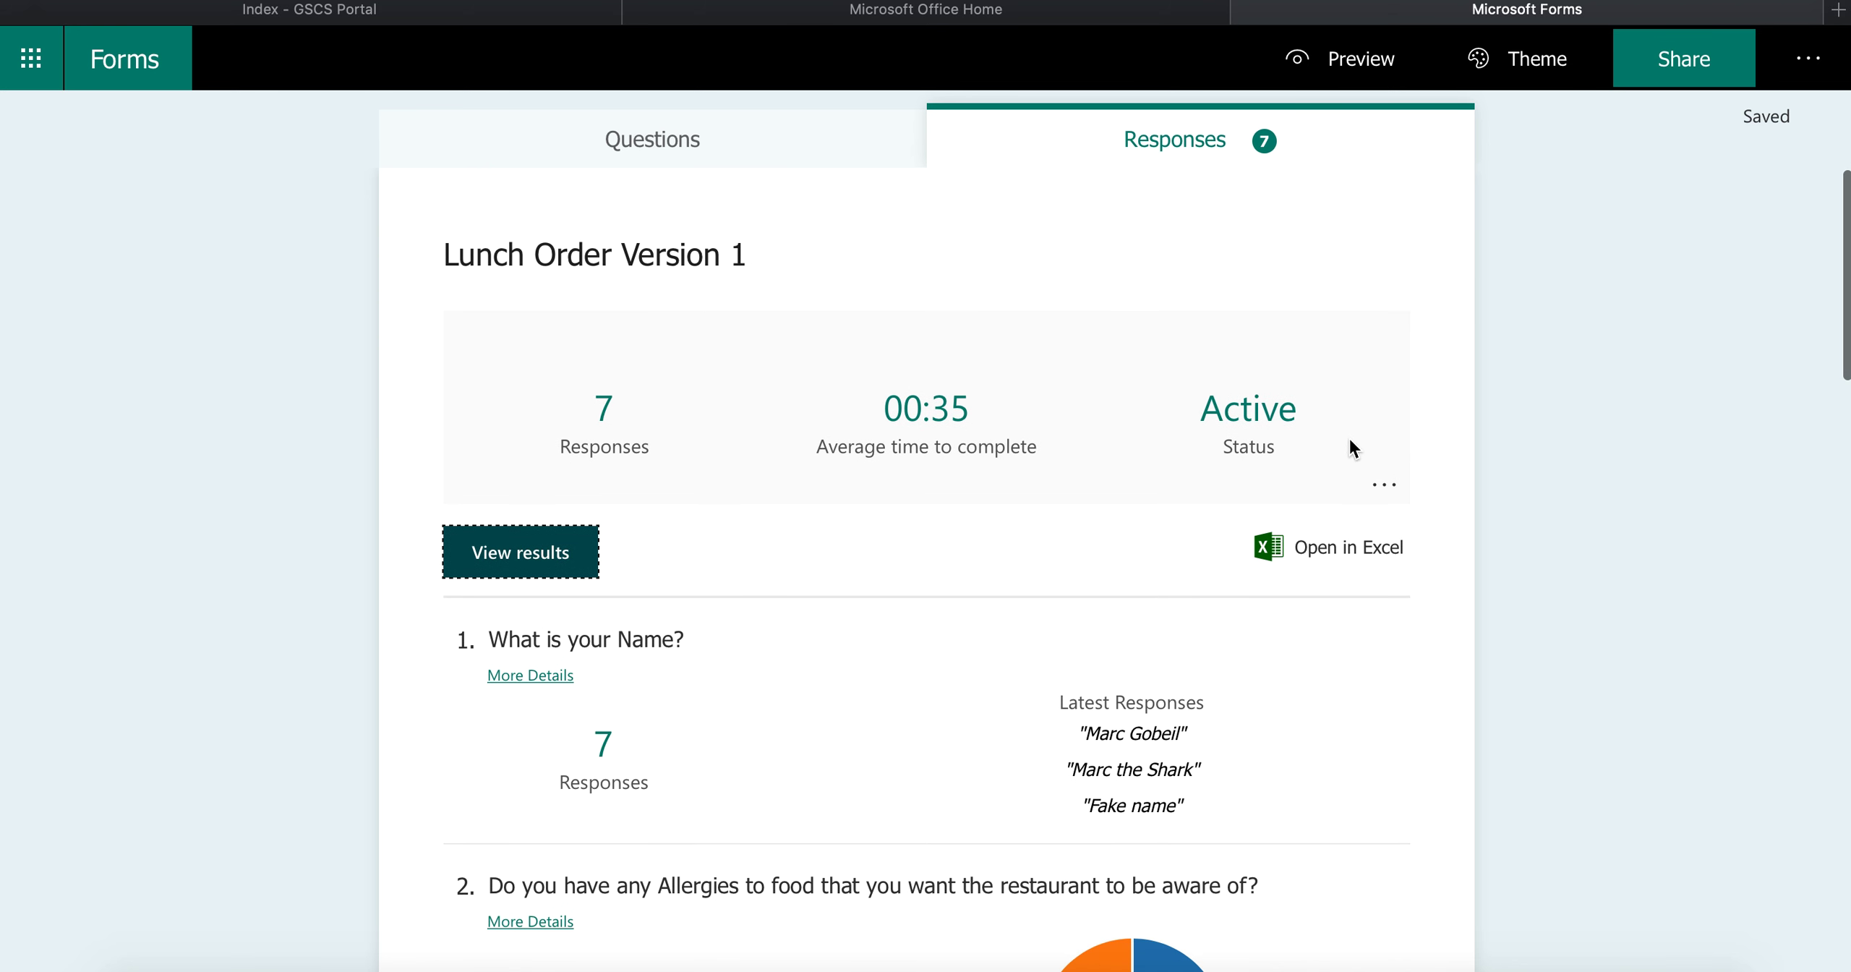
{"action": "left_click", "coordinate": [1355, 547]}
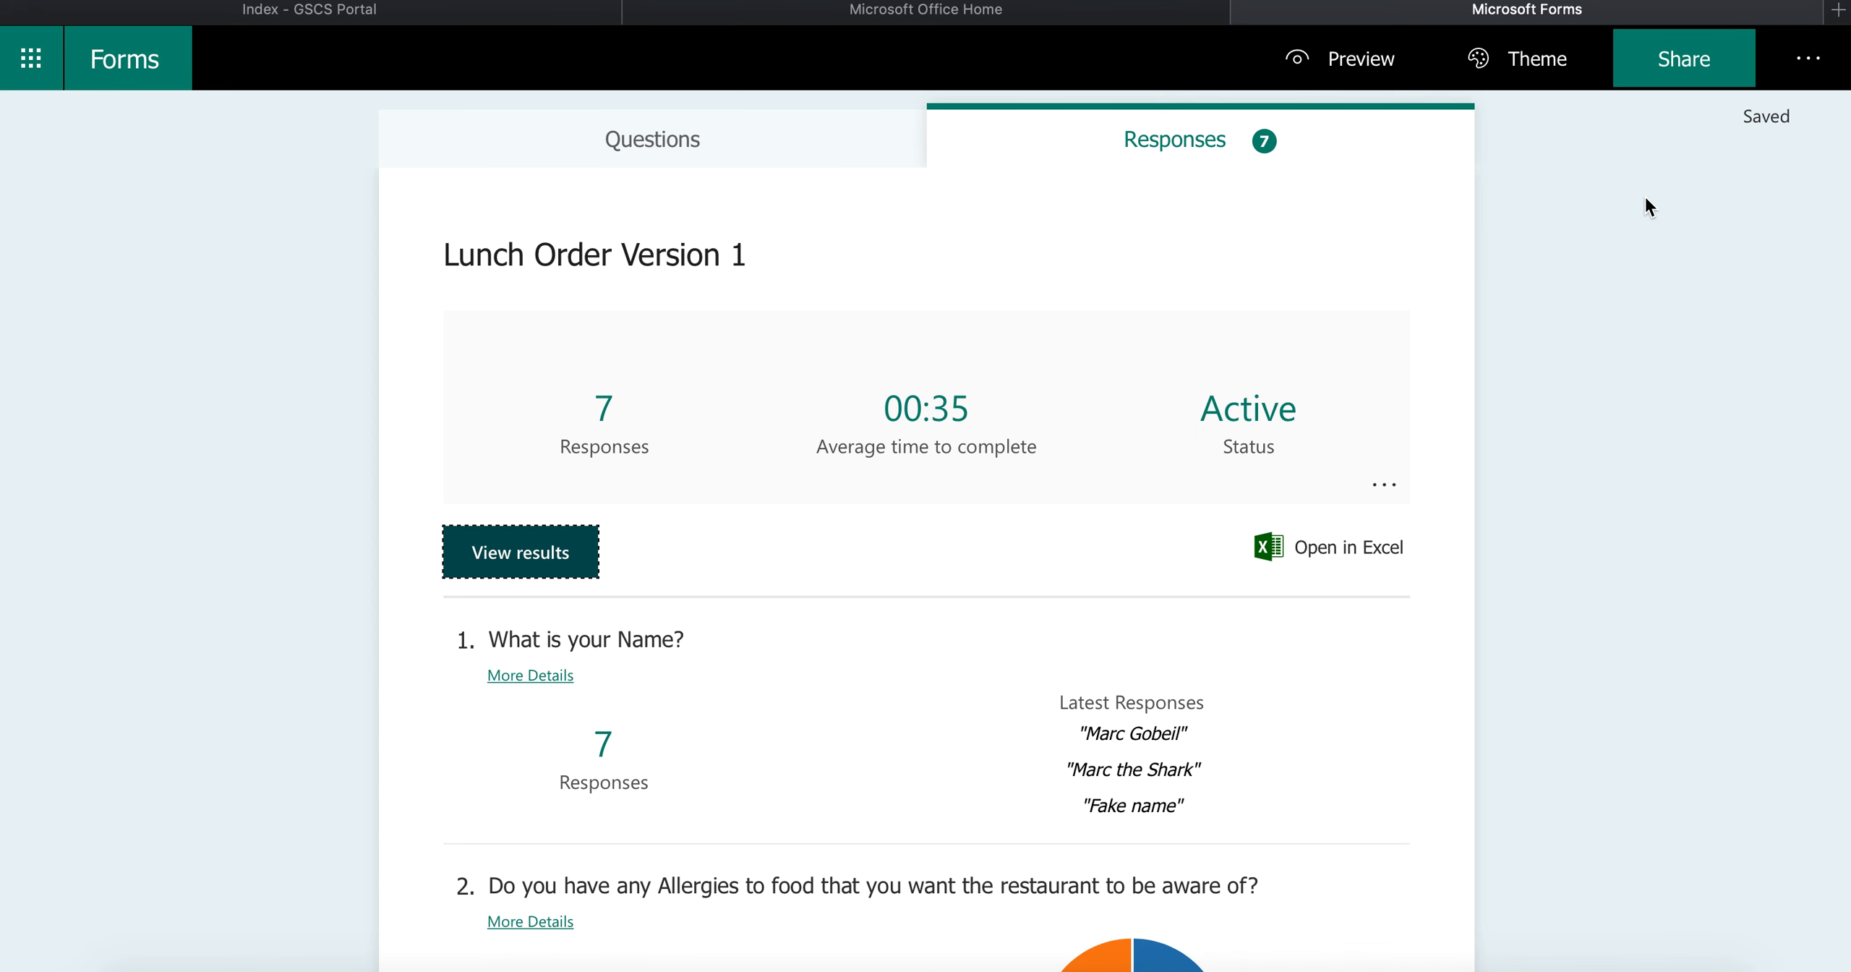
{"action": "scroll", "coordinate": [1644, 194], "scroll_direction": "down", "scroll_amount": 2}
{"action": "scroll", "coordinate": [1641, 173], "scroll_direction": "up", "scroll_amount": 2}
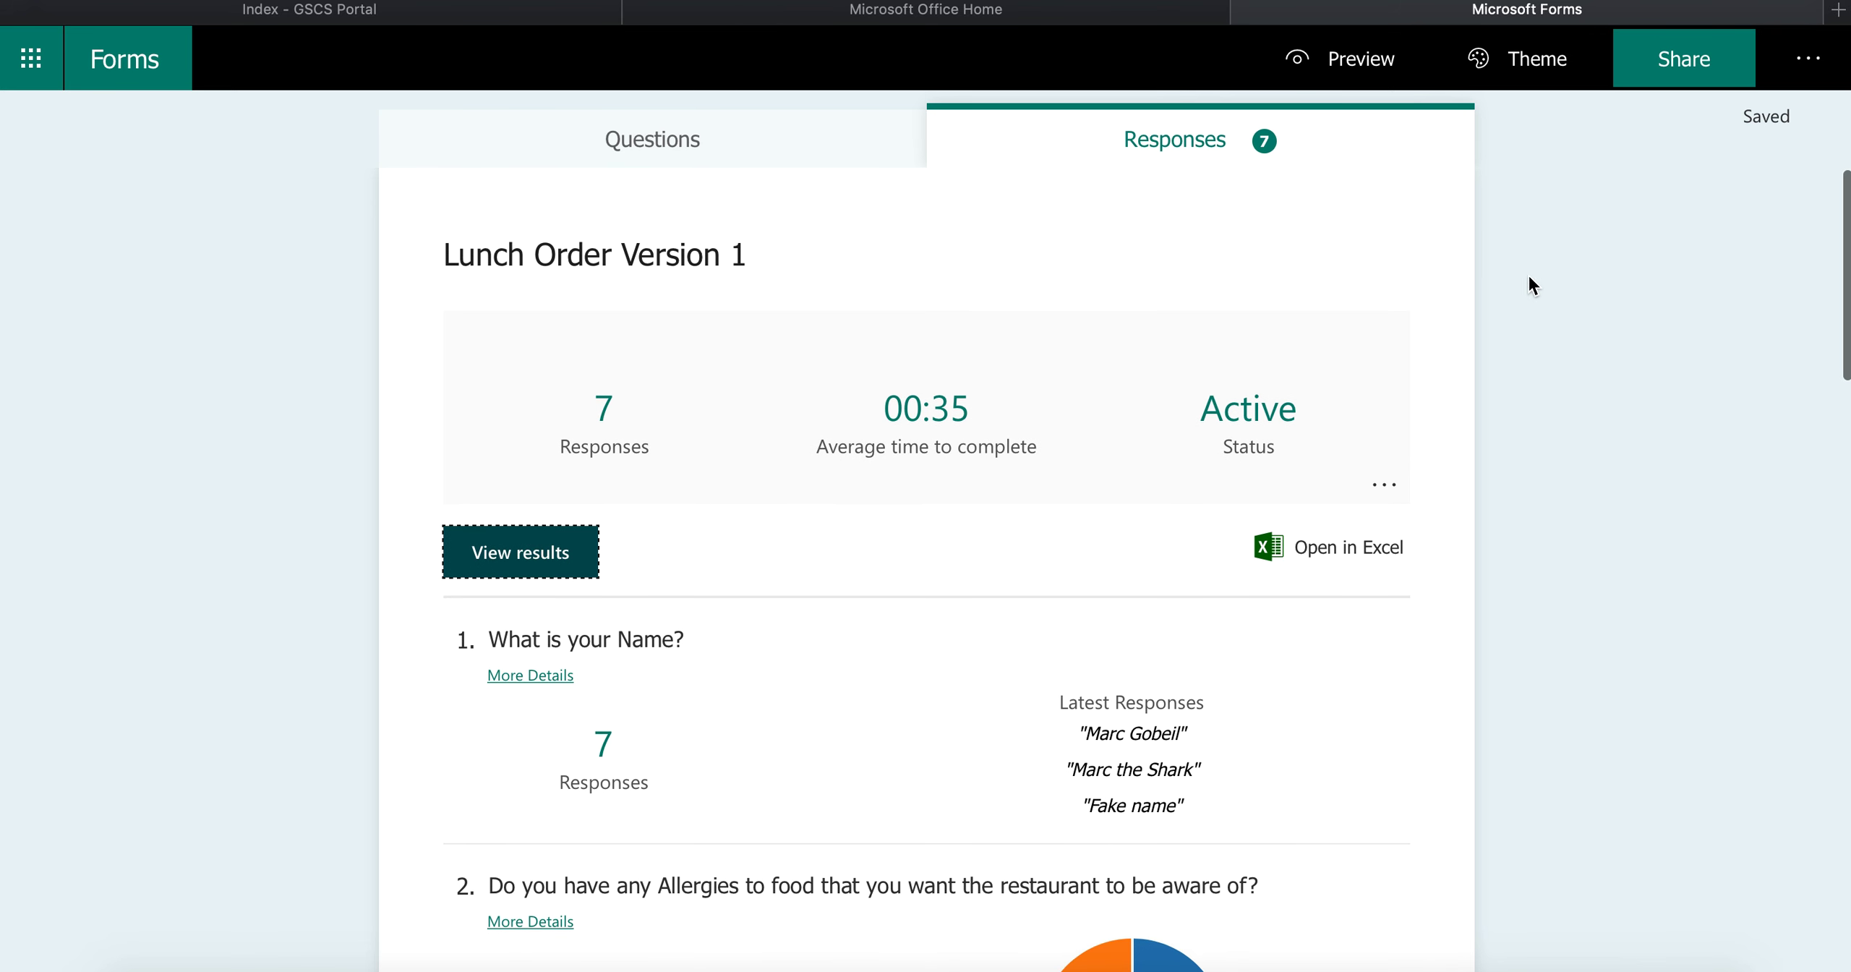
{"action": "scroll", "coordinate": [1332, 506], "scroll_direction": "down", "scroll_amount": 9}
{"action": "scroll", "coordinate": [1331, 506], "scroll_direction": "up", "scroll_amount": 10}
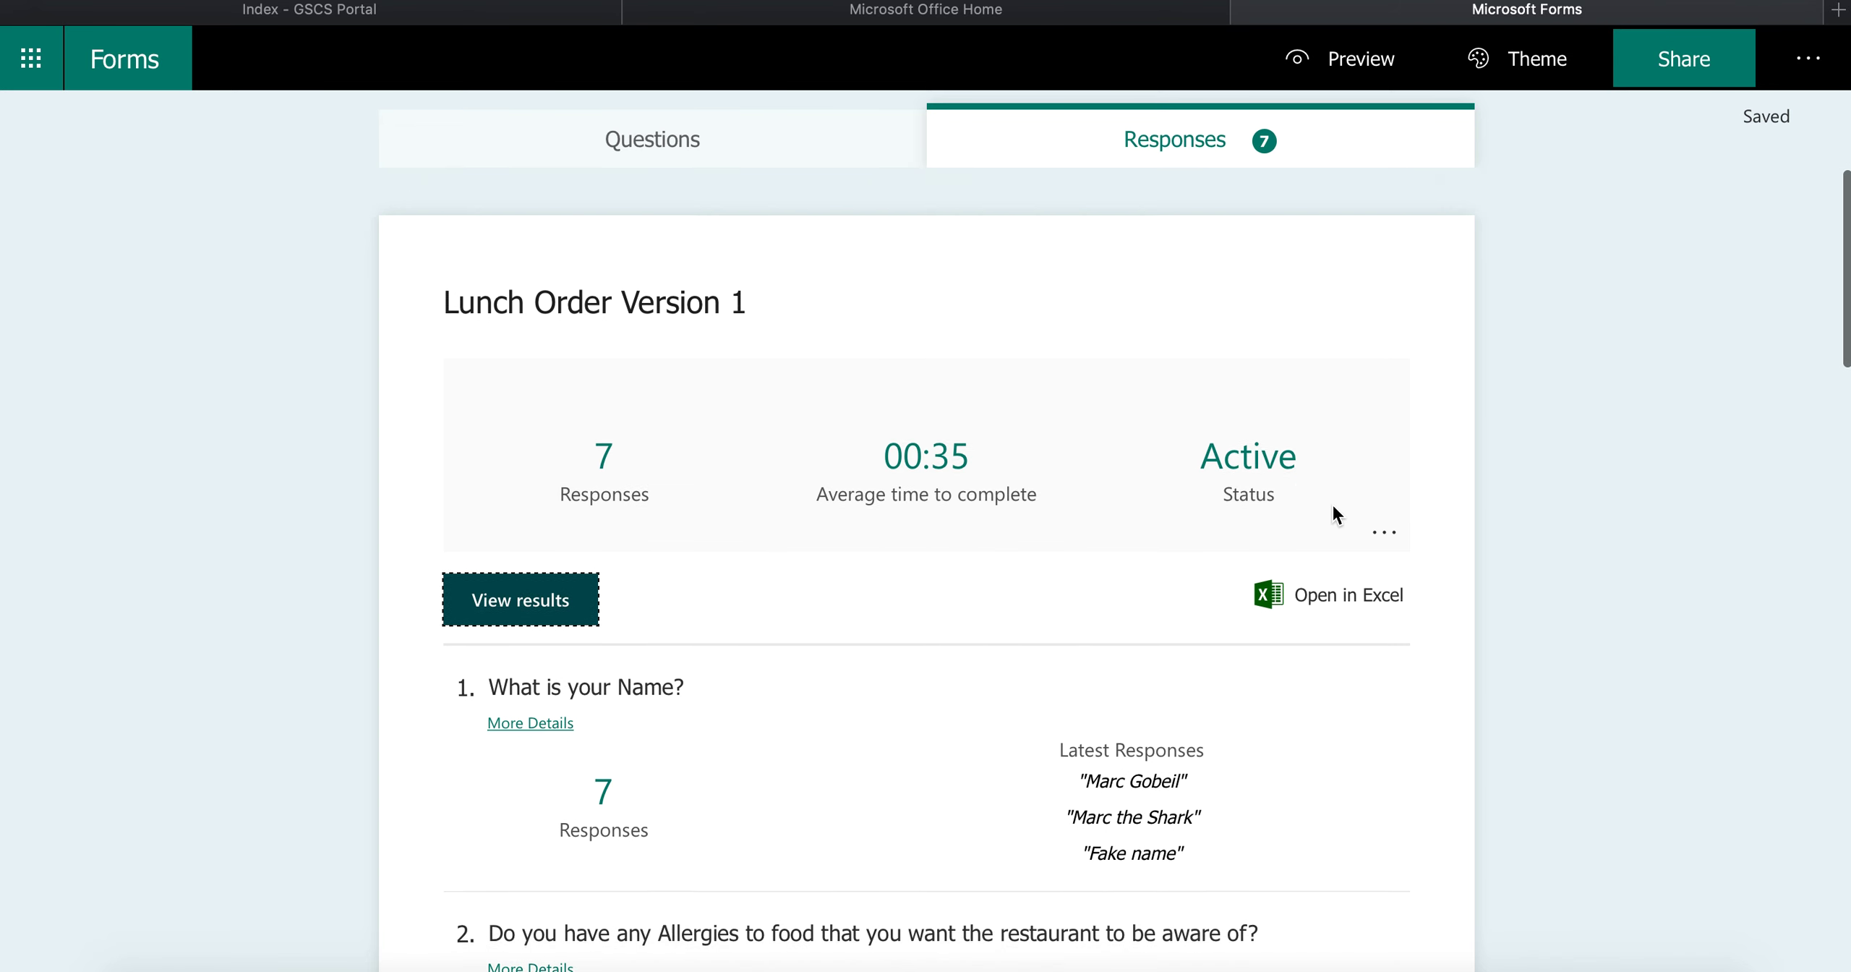
{"action": "left_click", "coordinate": [1823, 48]}
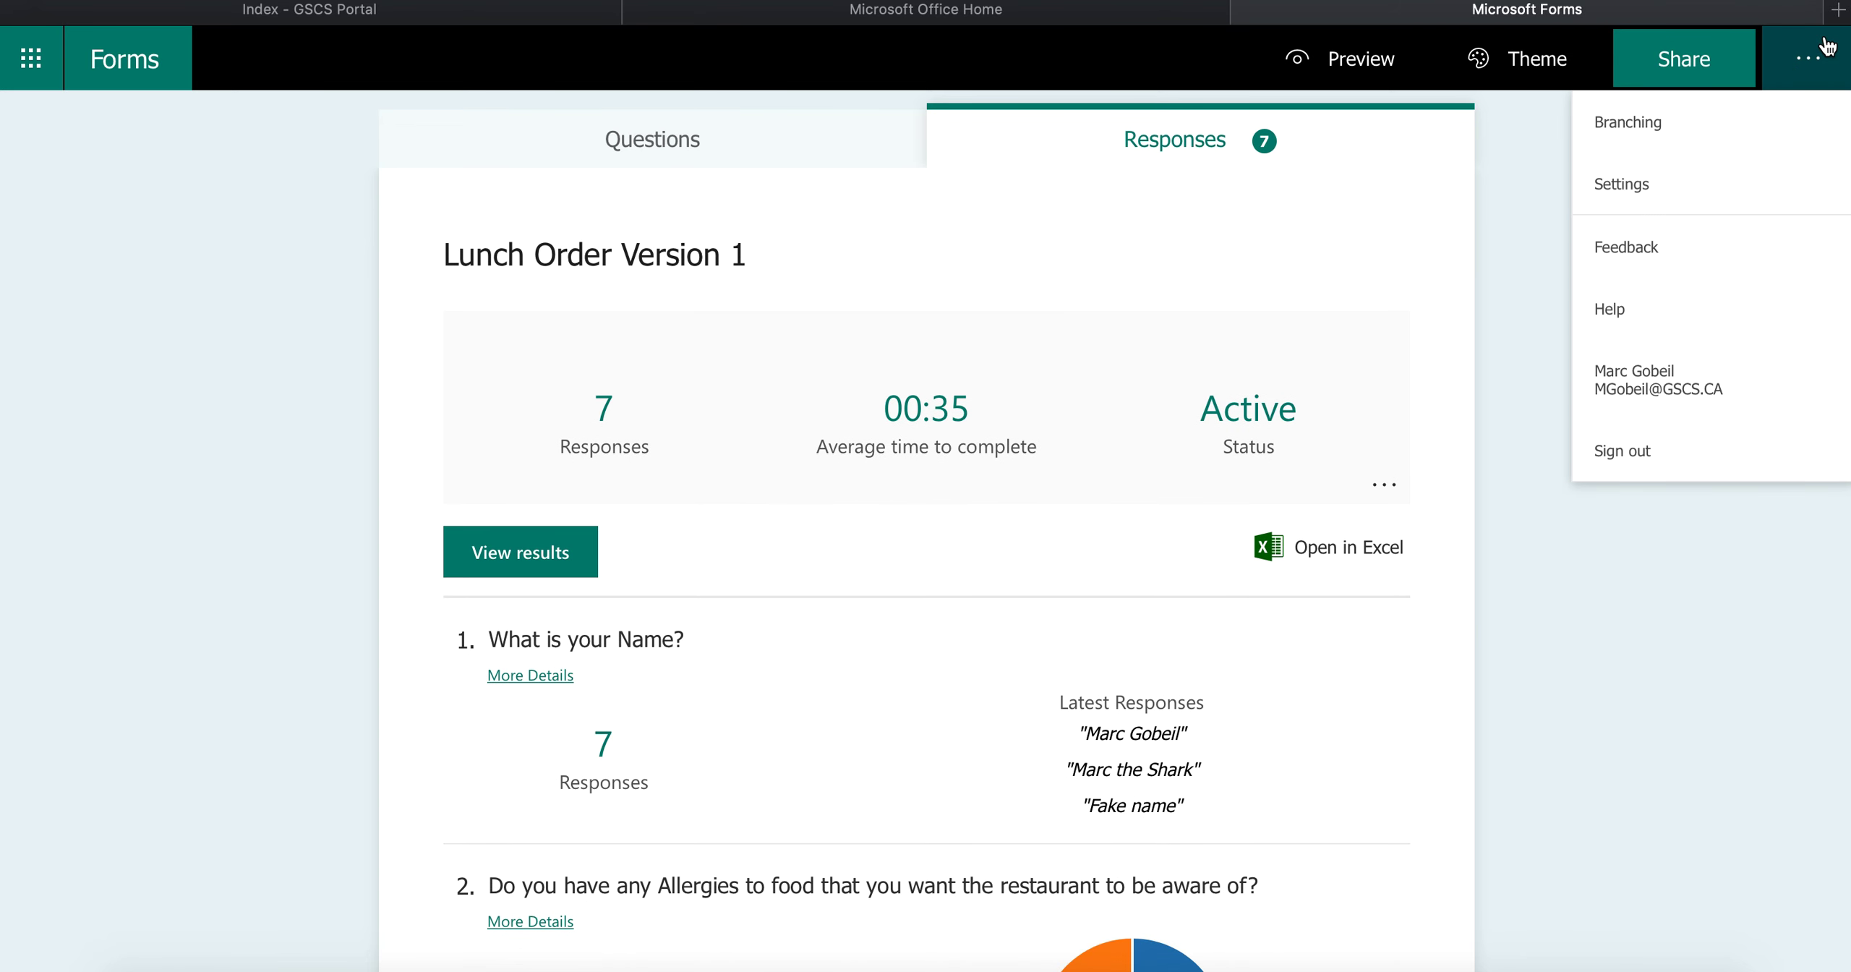
{"action": "left_click", "coordinate": [1811, 58]}
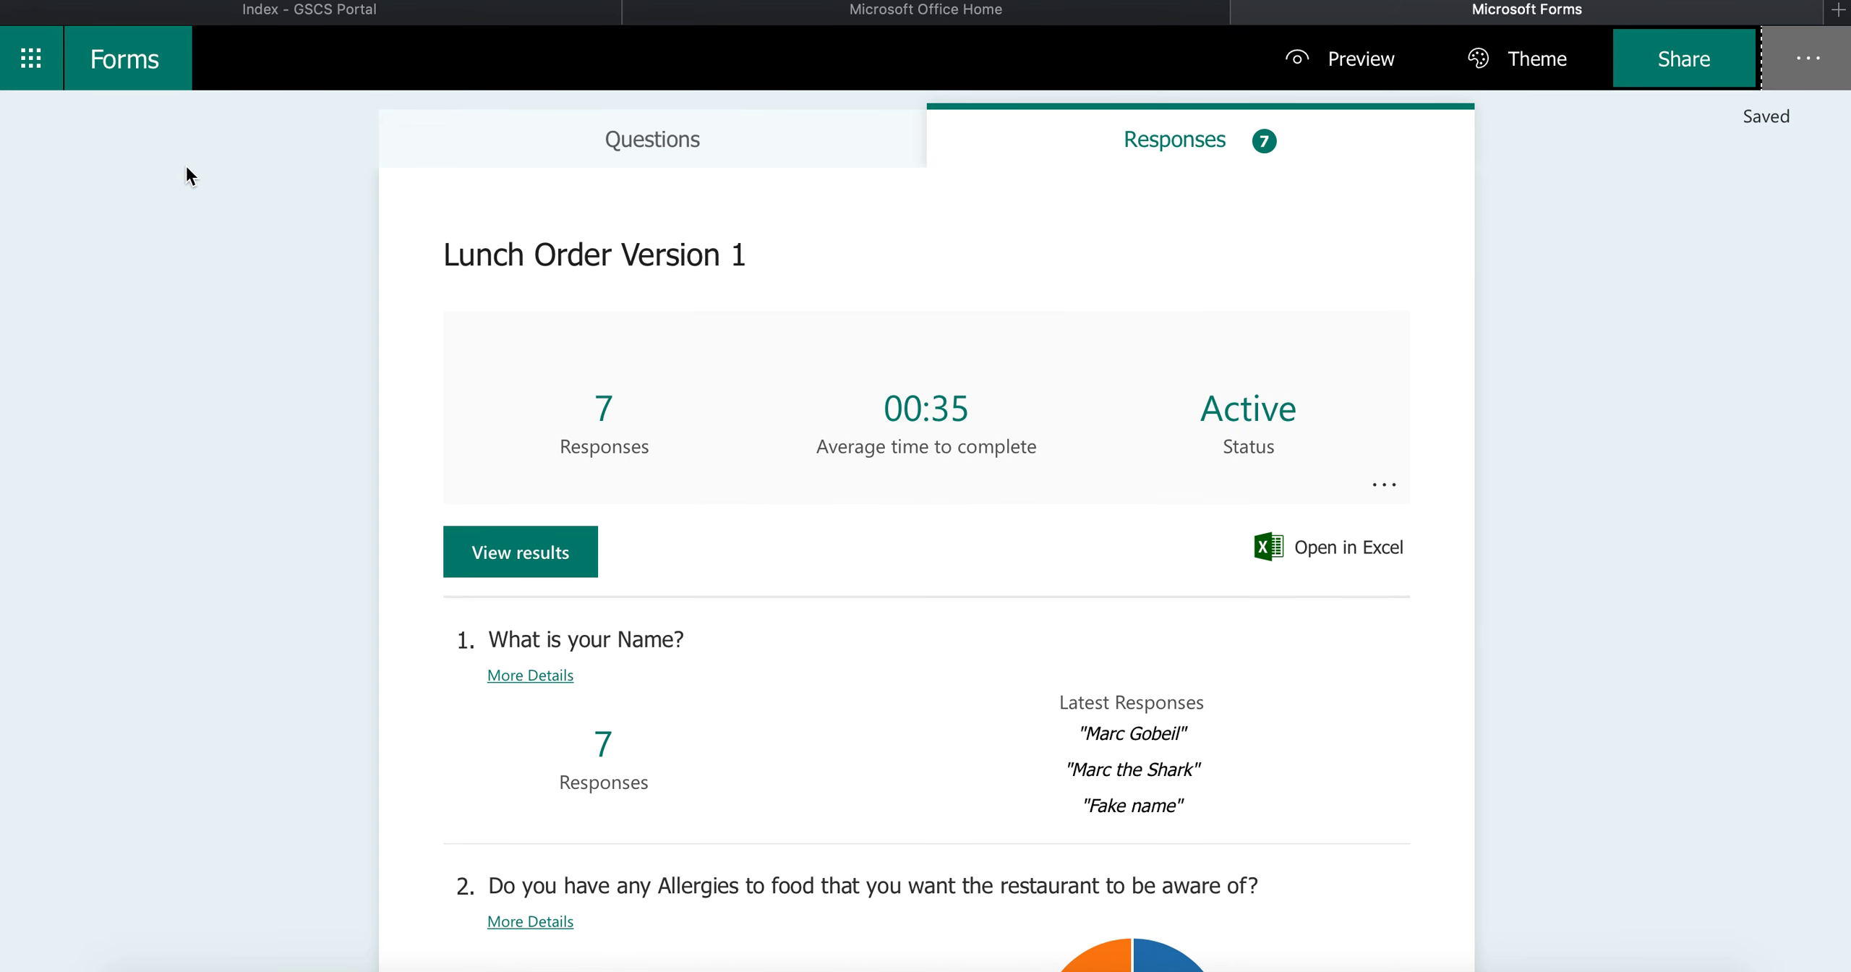
{"action": "scroll", "coordinate": [246, 331], "scroll_direction": "down", "scroll_amount": 15}
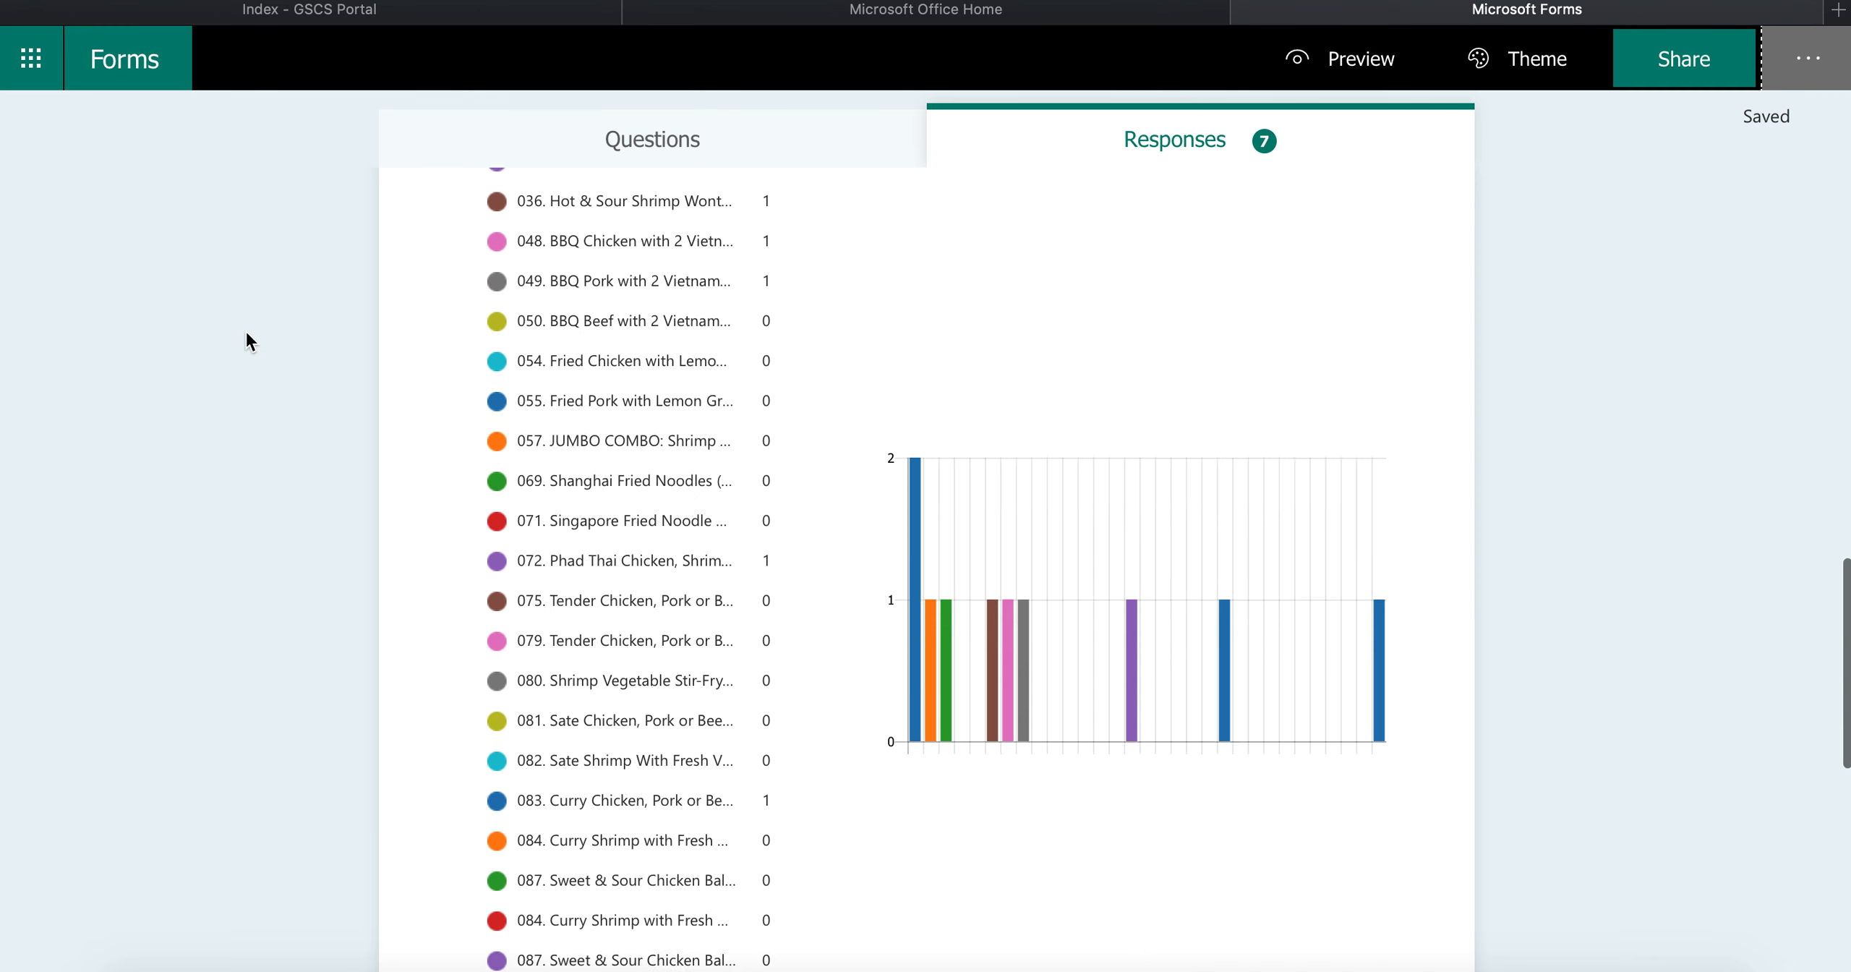
{"action": "scroll", "coordinate": [246, 331], "scroll_direction": "down", "scroll_amount": 5}
{"action": "scroll", "coordinate": [246, 331], "scroll_direction": "up", "scroll_amount": 15}
Go back to the forms list and open the form Lunch Order Version 2 ADVANCED (Branching).
{"action": "left_click", "coordinate": [144, 59]}
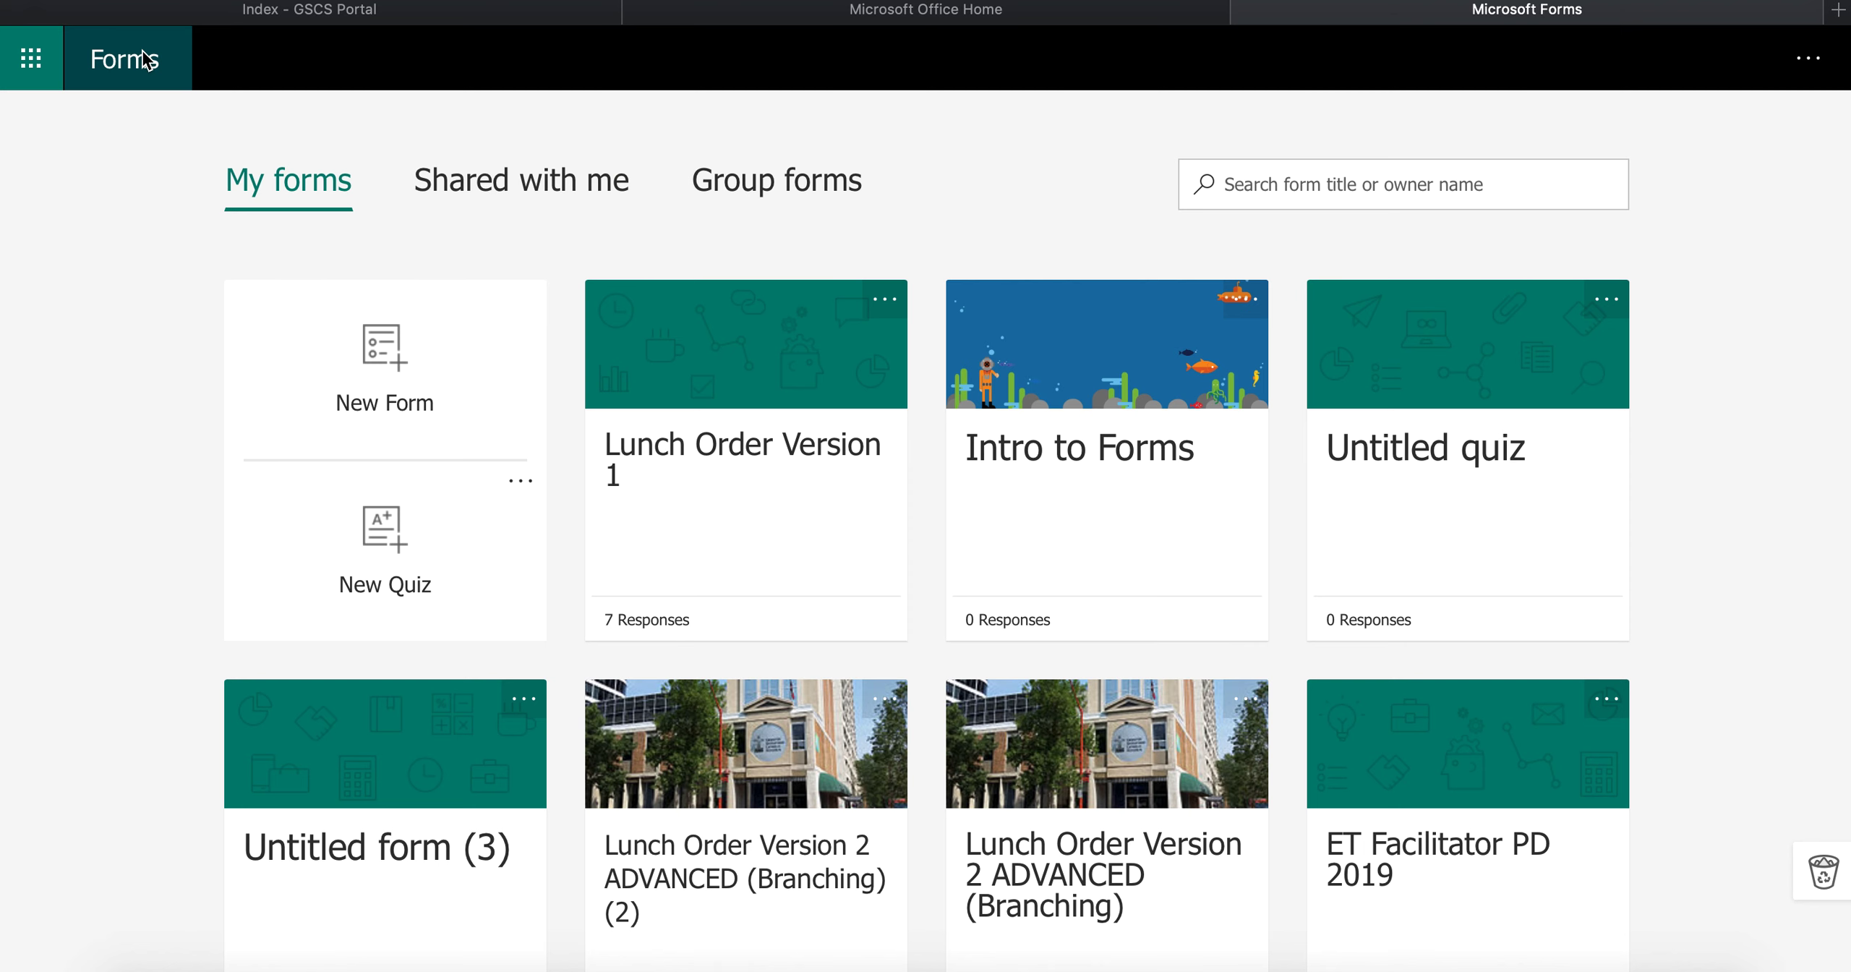
{"action": "scroll", "coordinate": [756, 219], "scroll_direction": "down", "scroll_amount": 5}
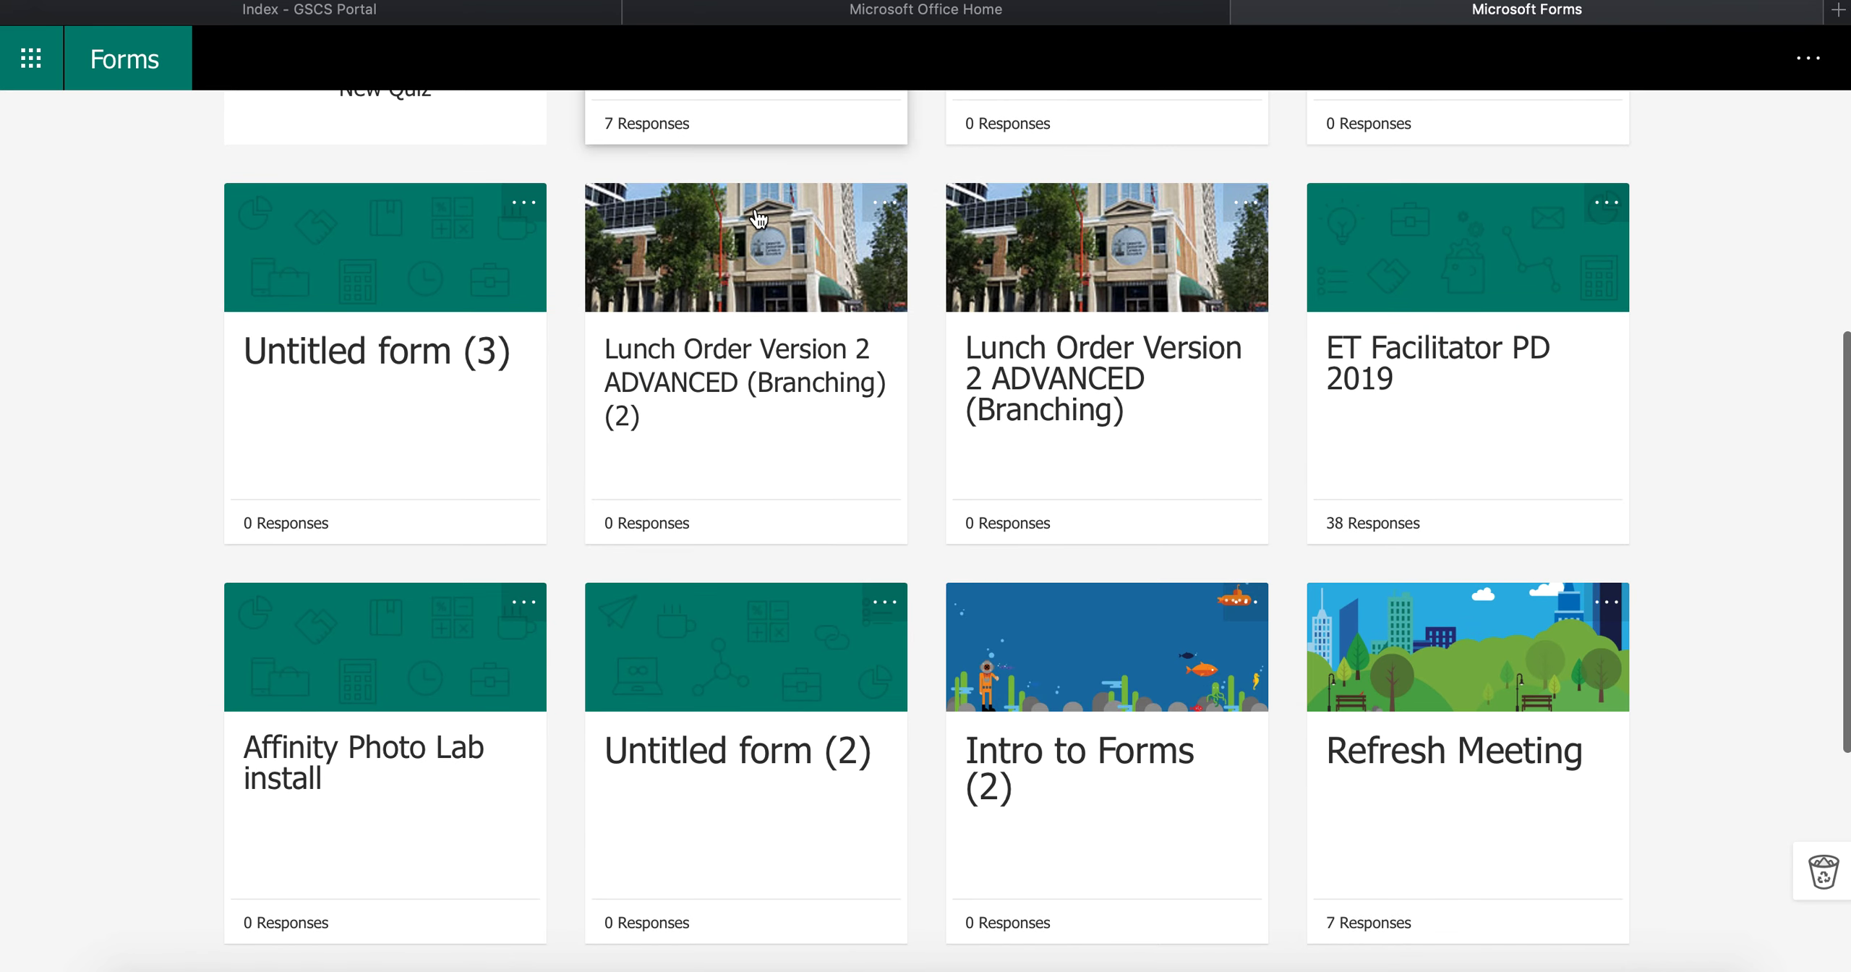
{"action": "scroll", "coordinate": [884, 436], "scroll_direction": "up", "scroll_amount": 5}
{"action": "scroll", "coordinate": [894, 438], "scroll_direction": "down", "scroll_amount": 3}
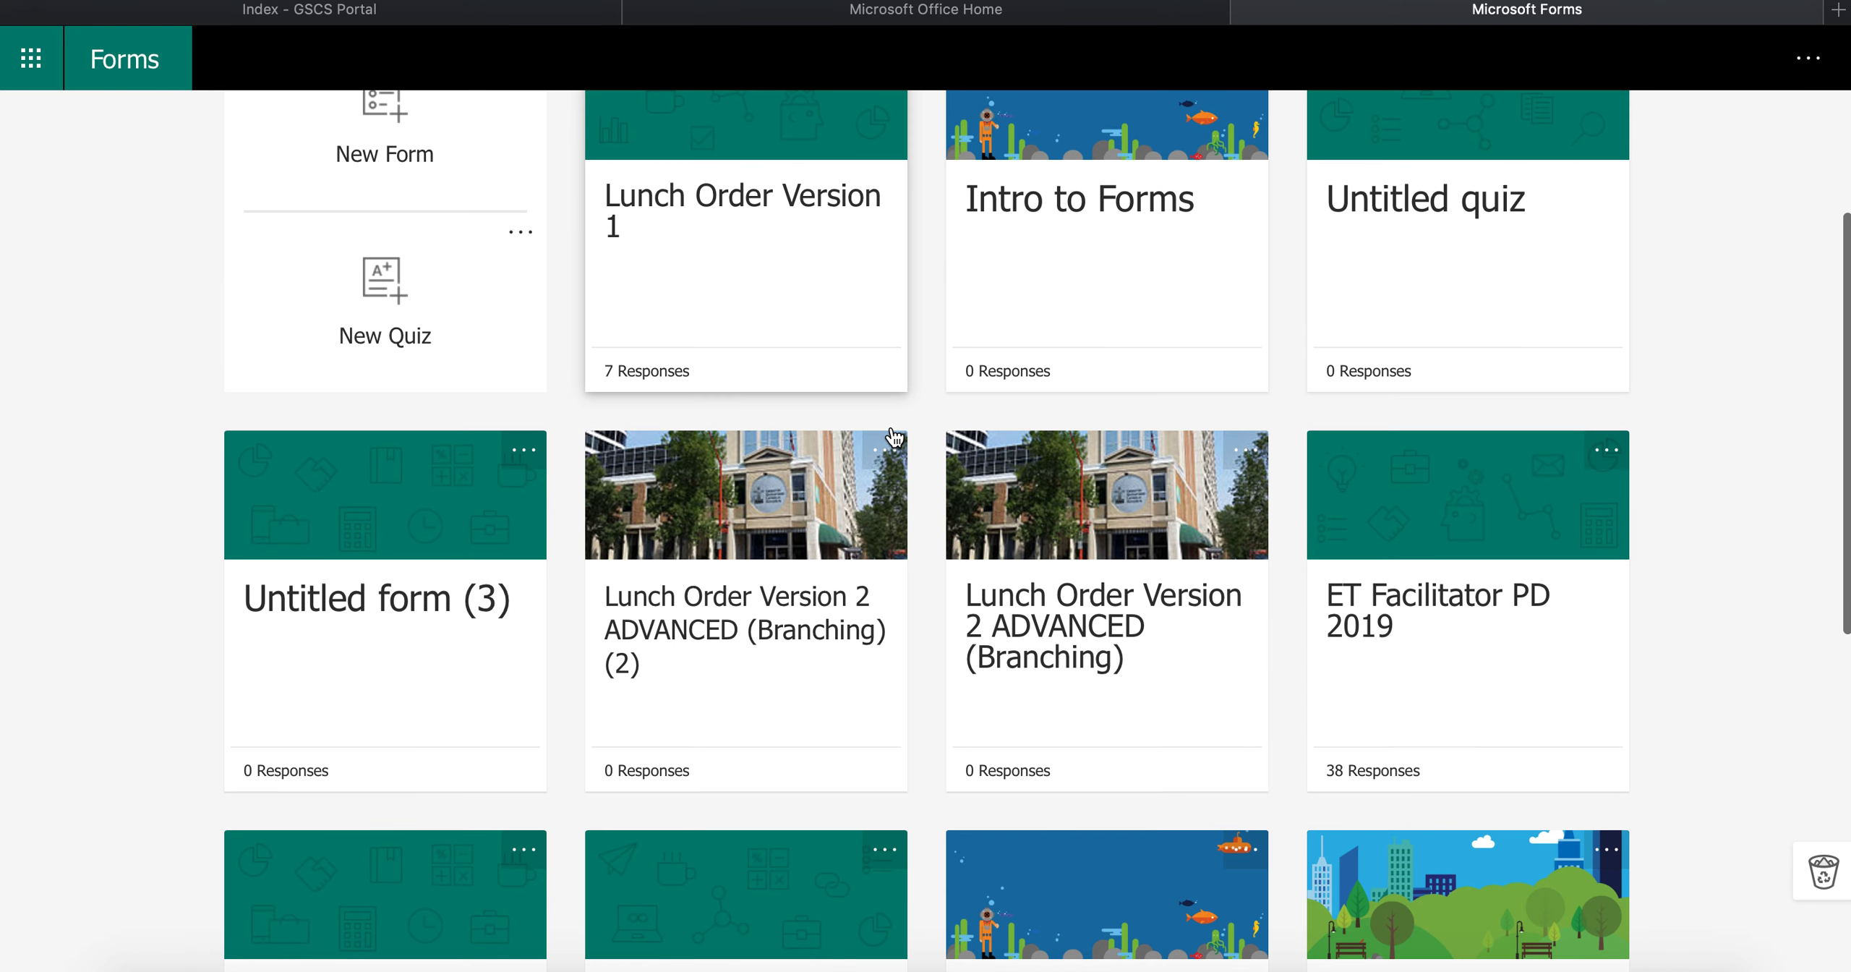
{"action": "left_click", "coordinate": [1064, 640]}
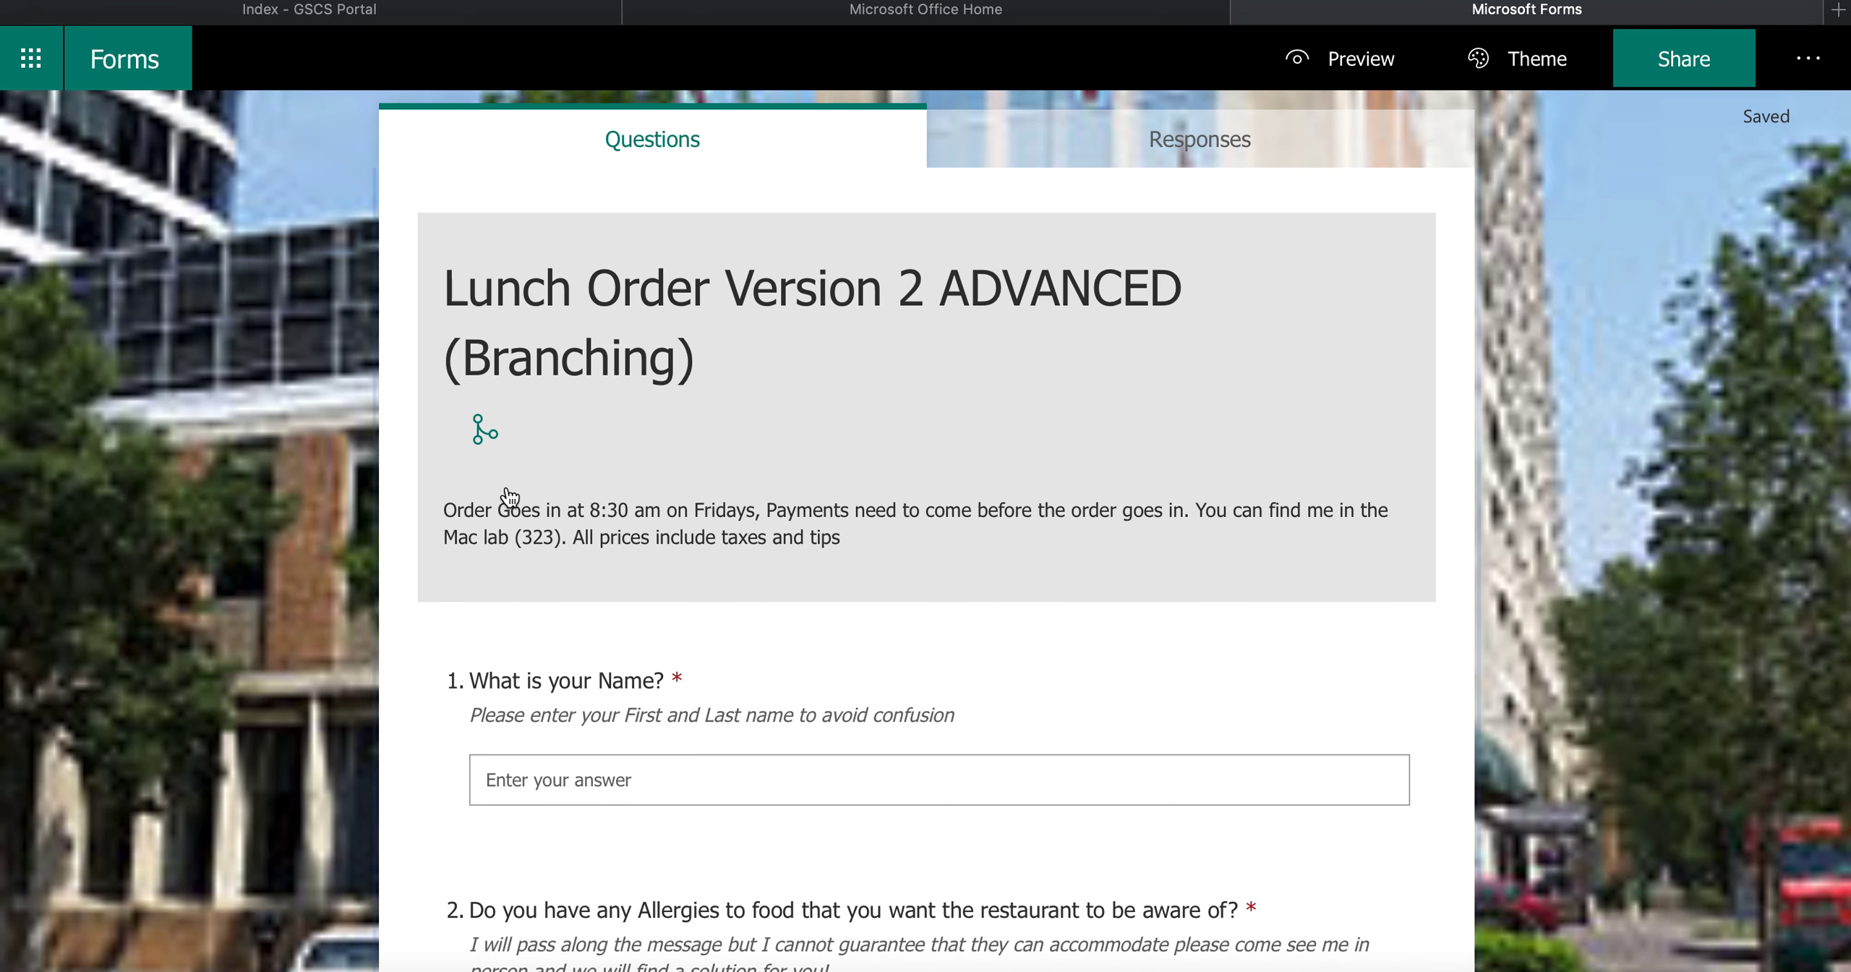
Open the form's branching options and examine which question follows the name question and each Yes or No allergy answer.
{"action": "scroll", "coordinate": [902, 420], "scroll_direction": "down", "scroll_amount": 2}
{"action": "scroll", "coordinate": [902, 389], "scroll_direction": "down", "scroll_amount": 2}
{"action": "scroll", "coordinate": [902, 388], "scroll_direction": "up", "scroll_amount": 3}
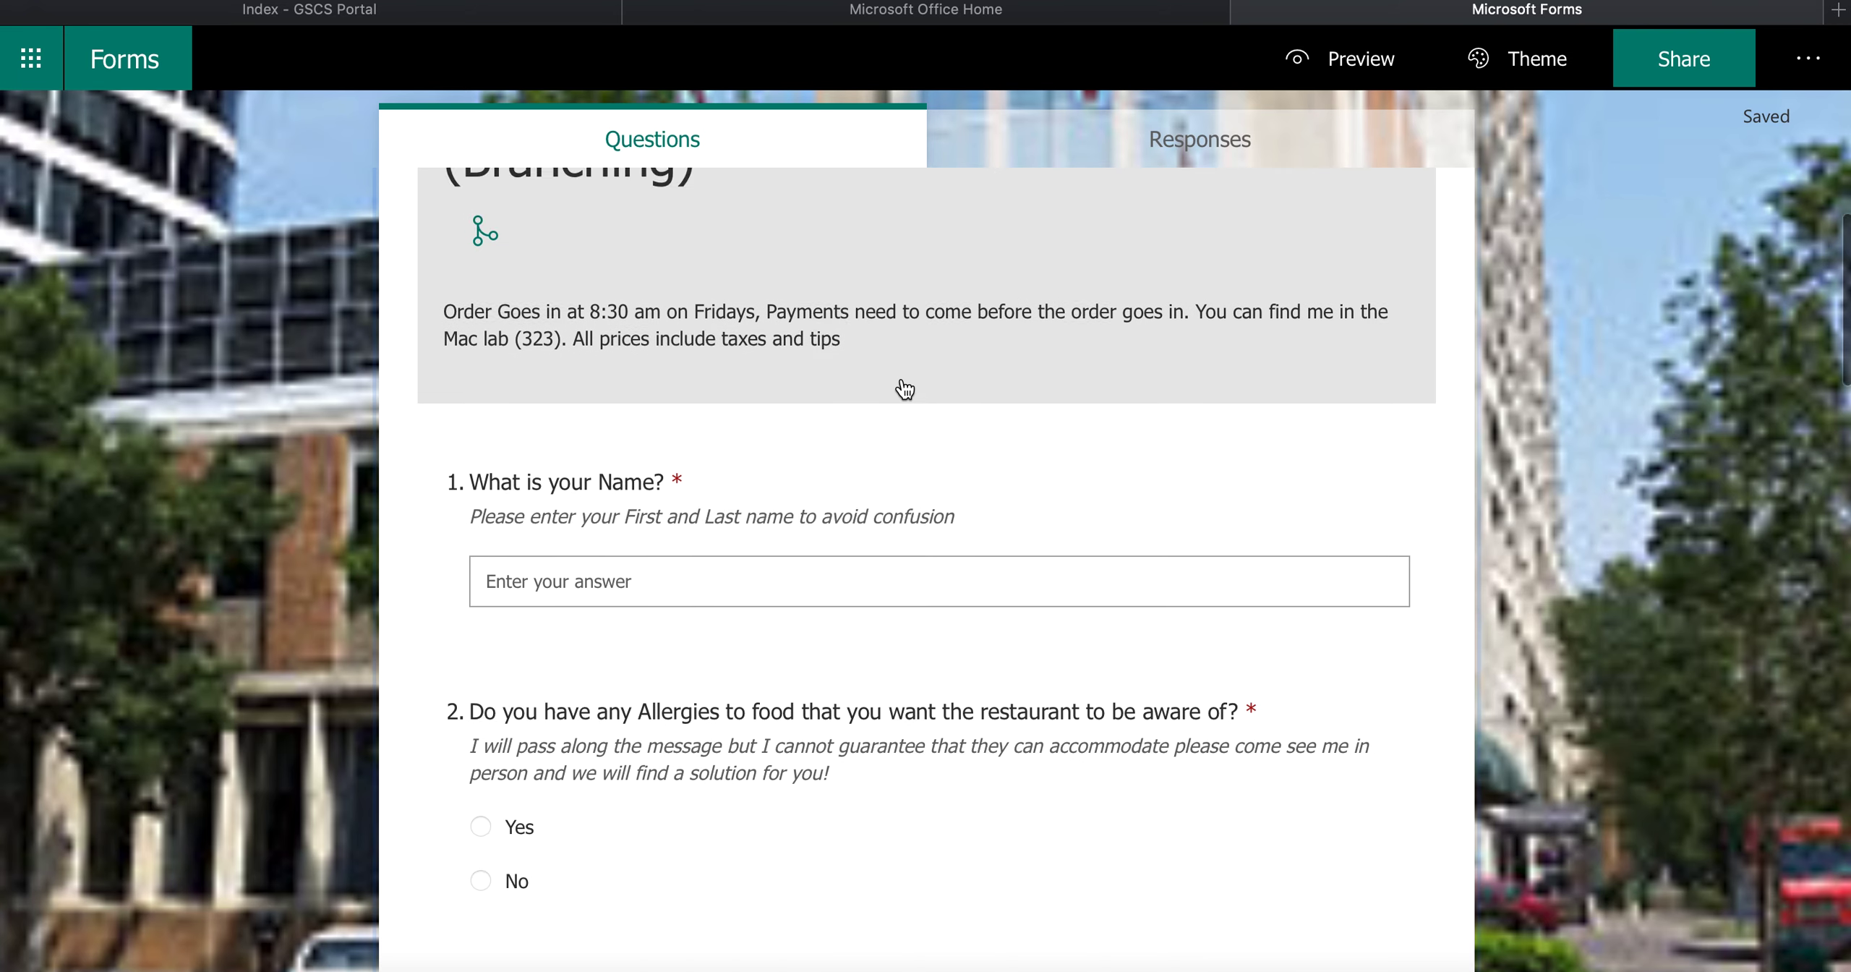
{"action": "left_click", "coordinate": [1827, 62]}
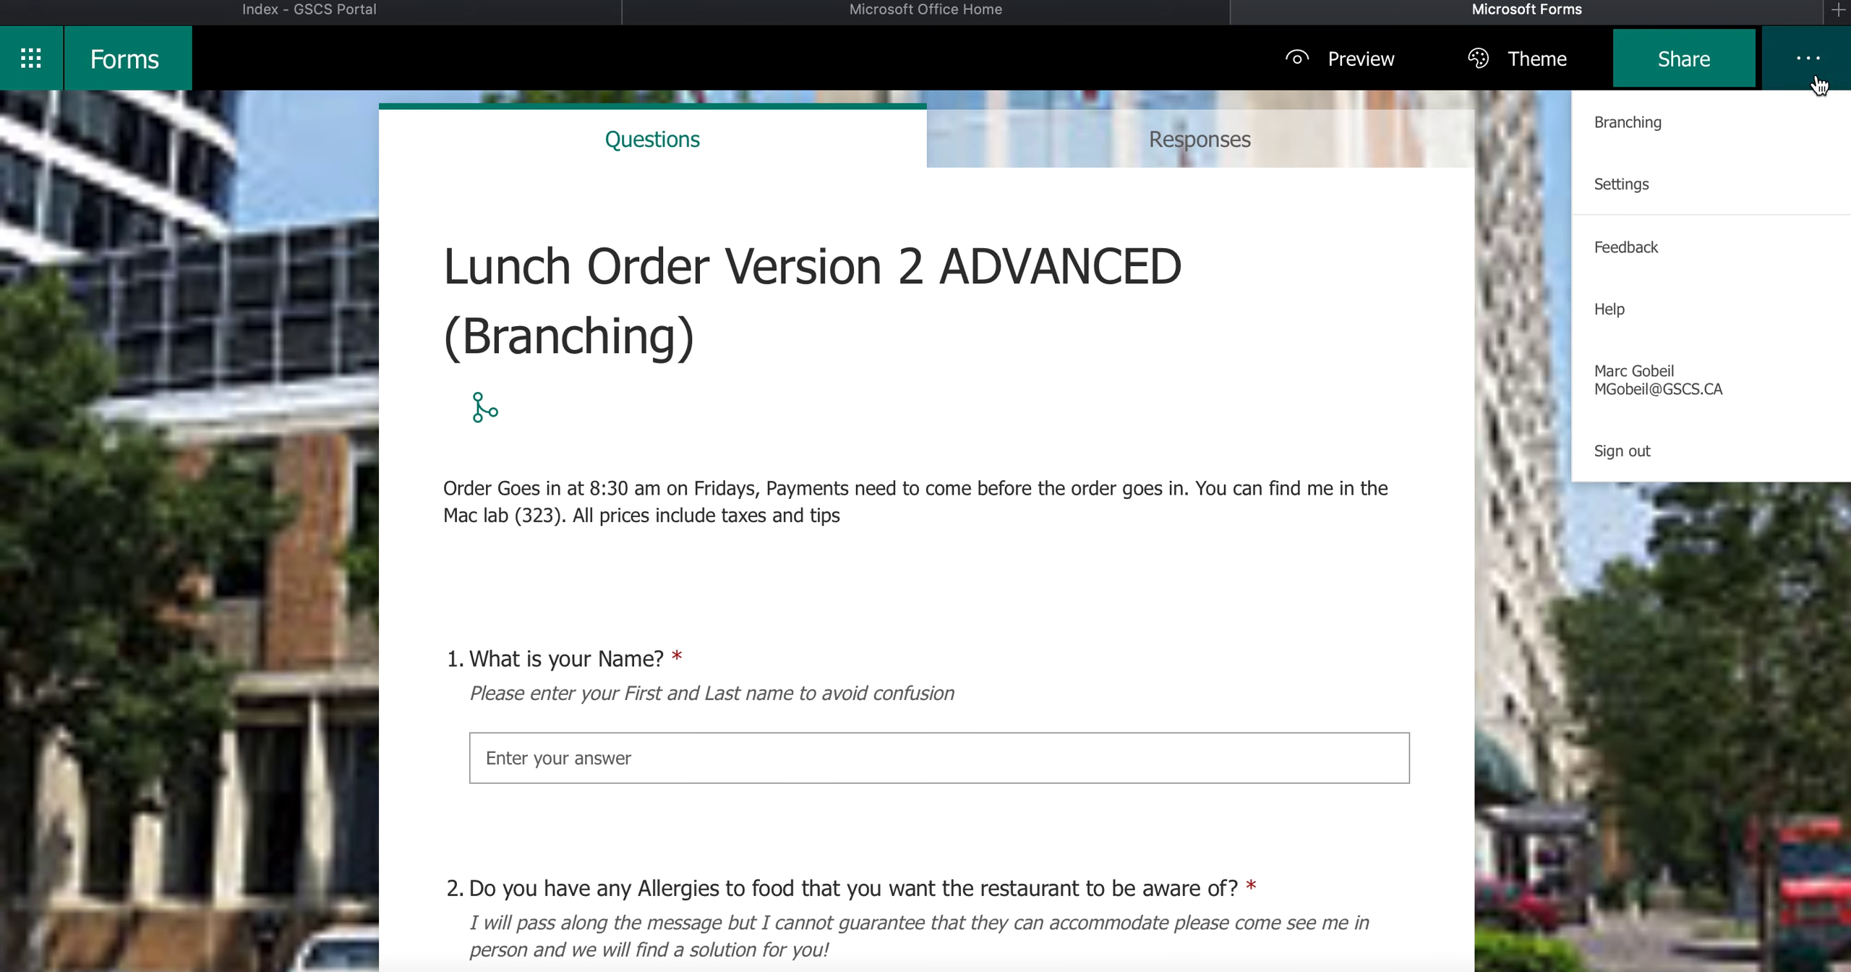
{"action": "left_click", "coordinate": [1684, 125]}
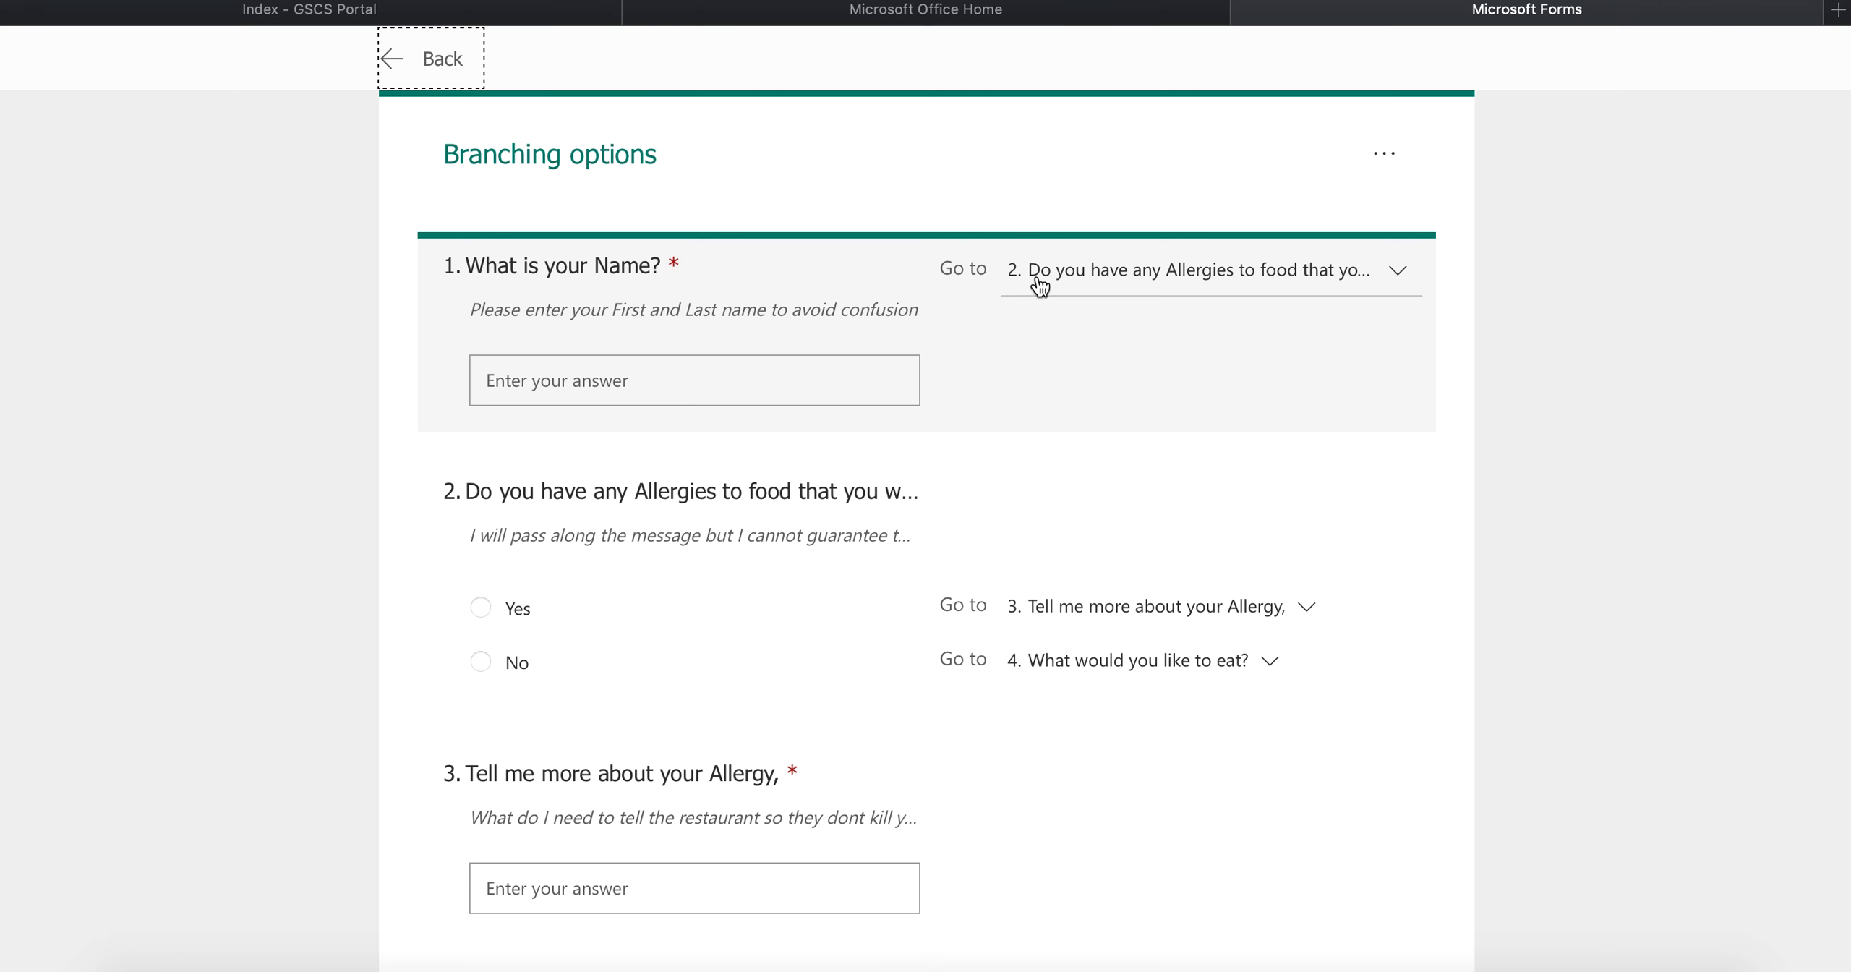
{"action": "left_click", "coordinate": [744, 522]}
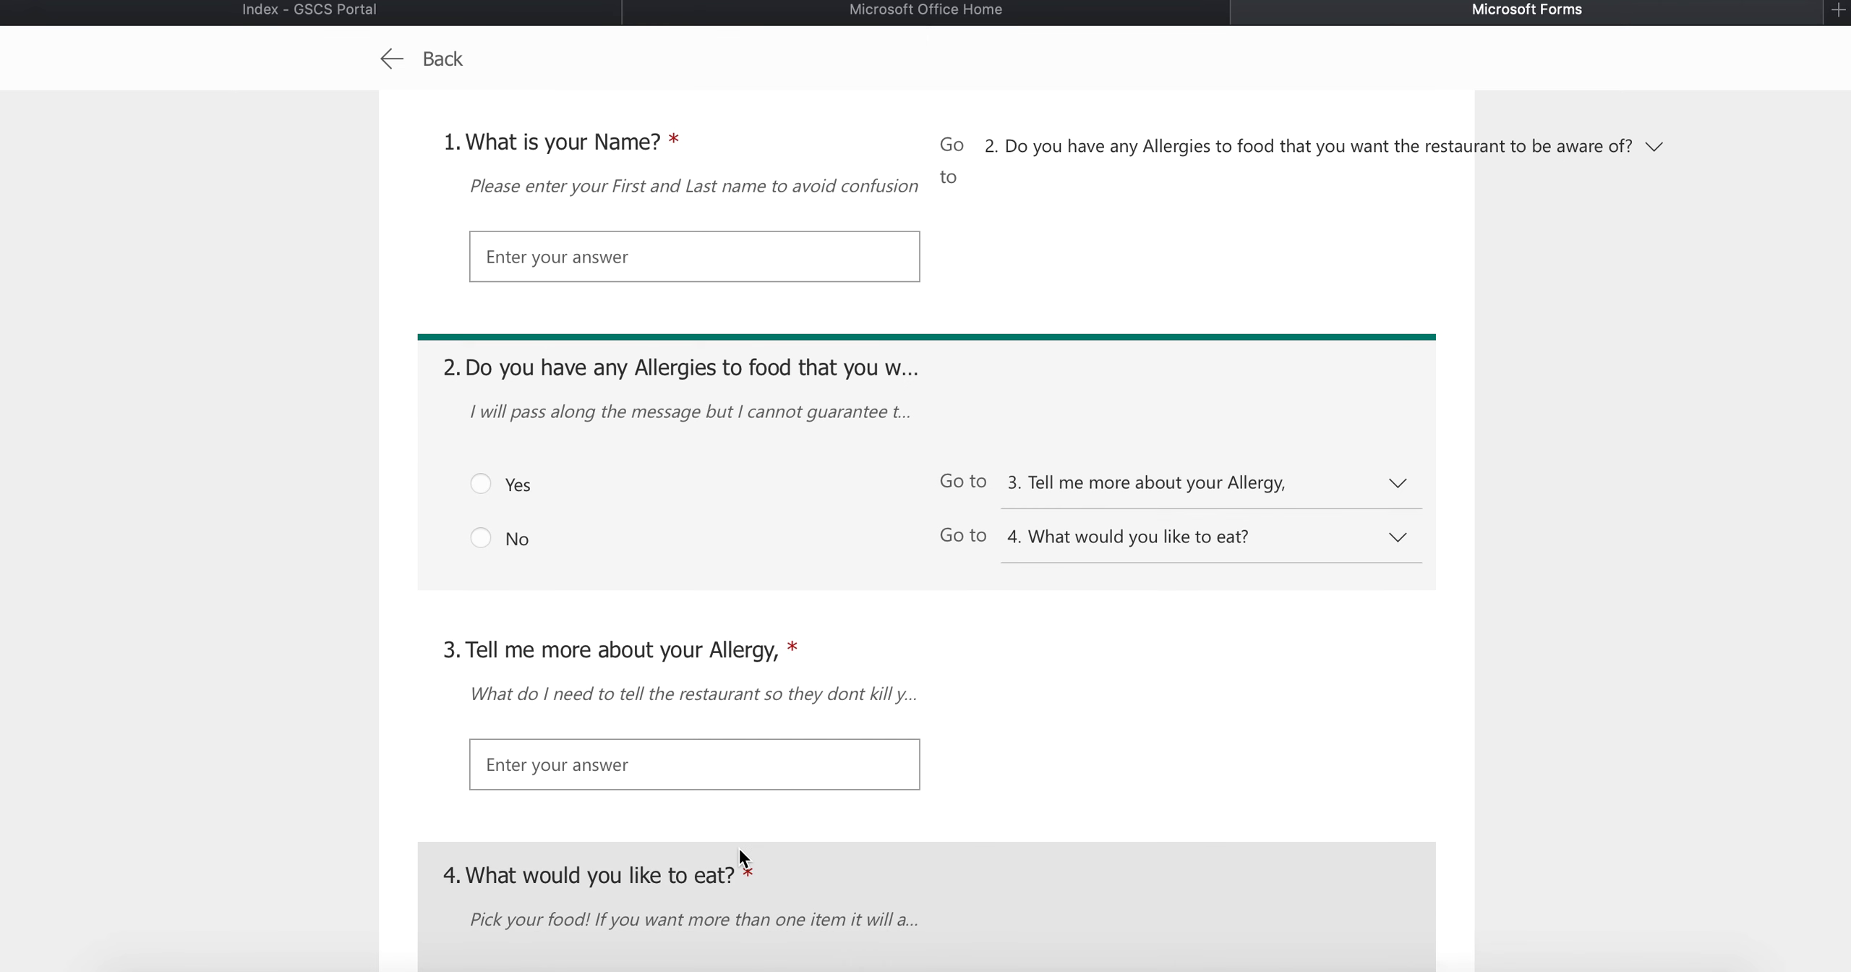
{"action": "scroll", "coordinate": [804, 786], "scroll_direction": "down", "scroll_amount": 4}
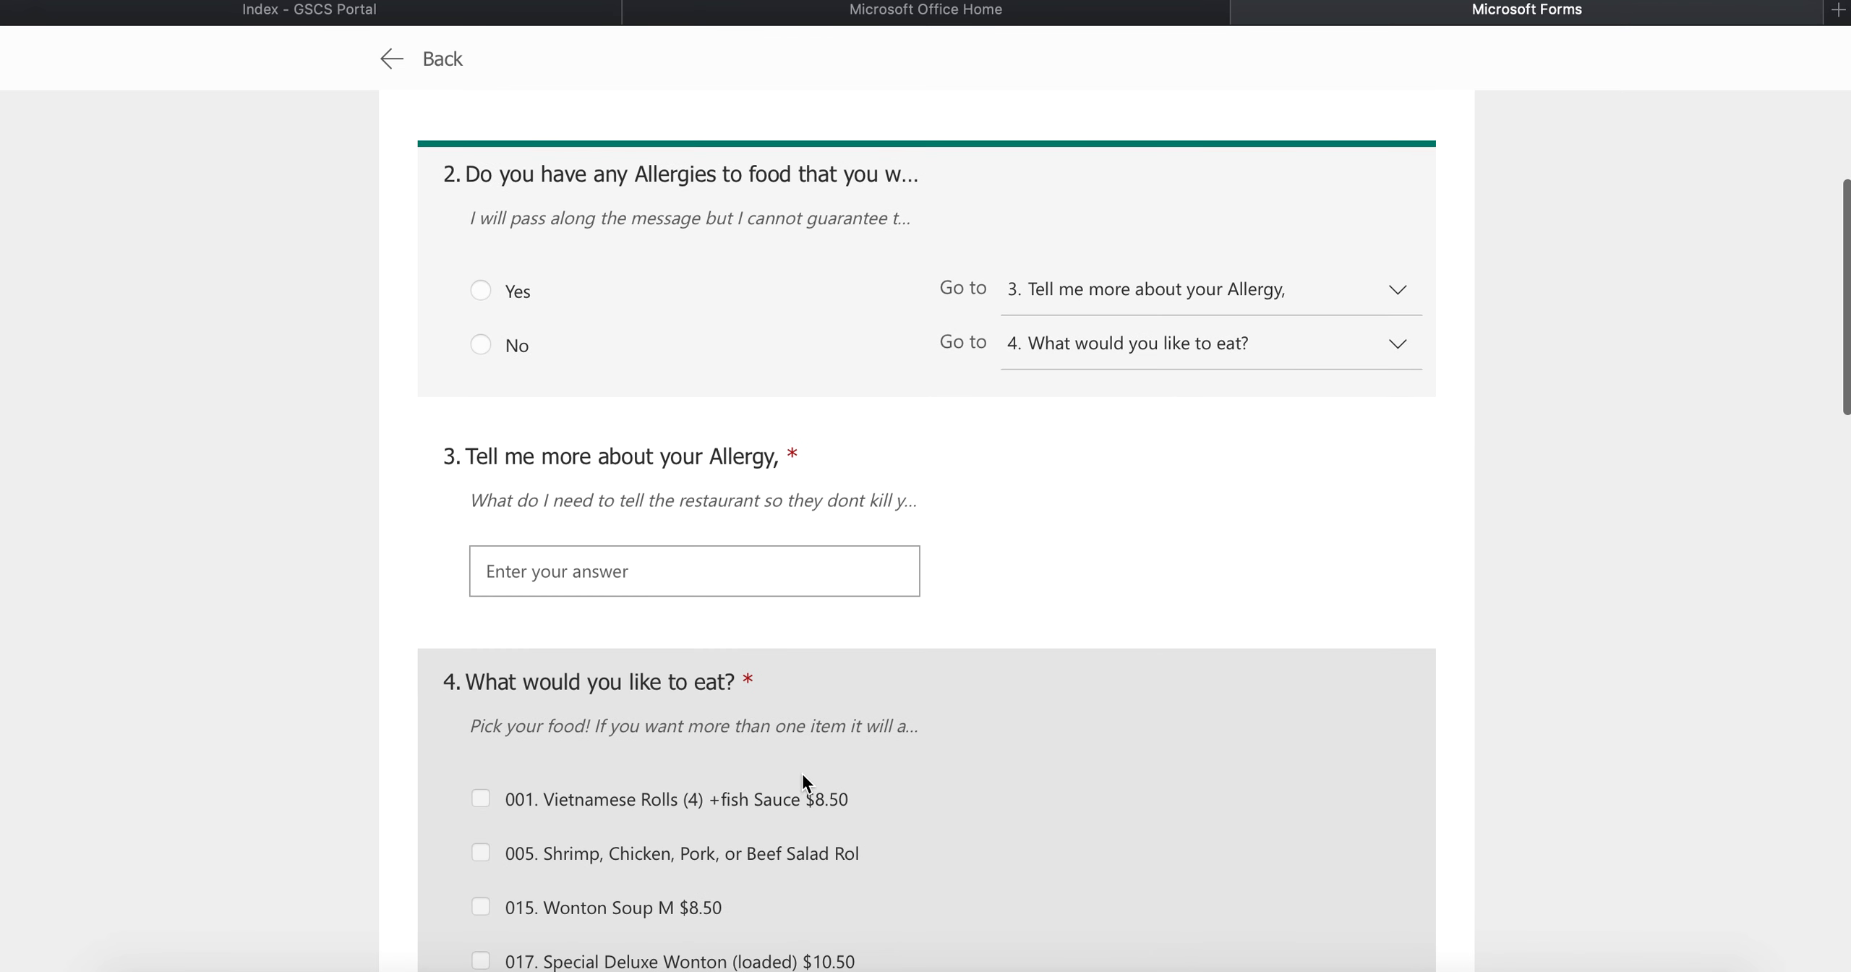
{"action": "scroll", "coordinate": [801, 772], "scroll_direction": "up", "scroll_amount": 3}
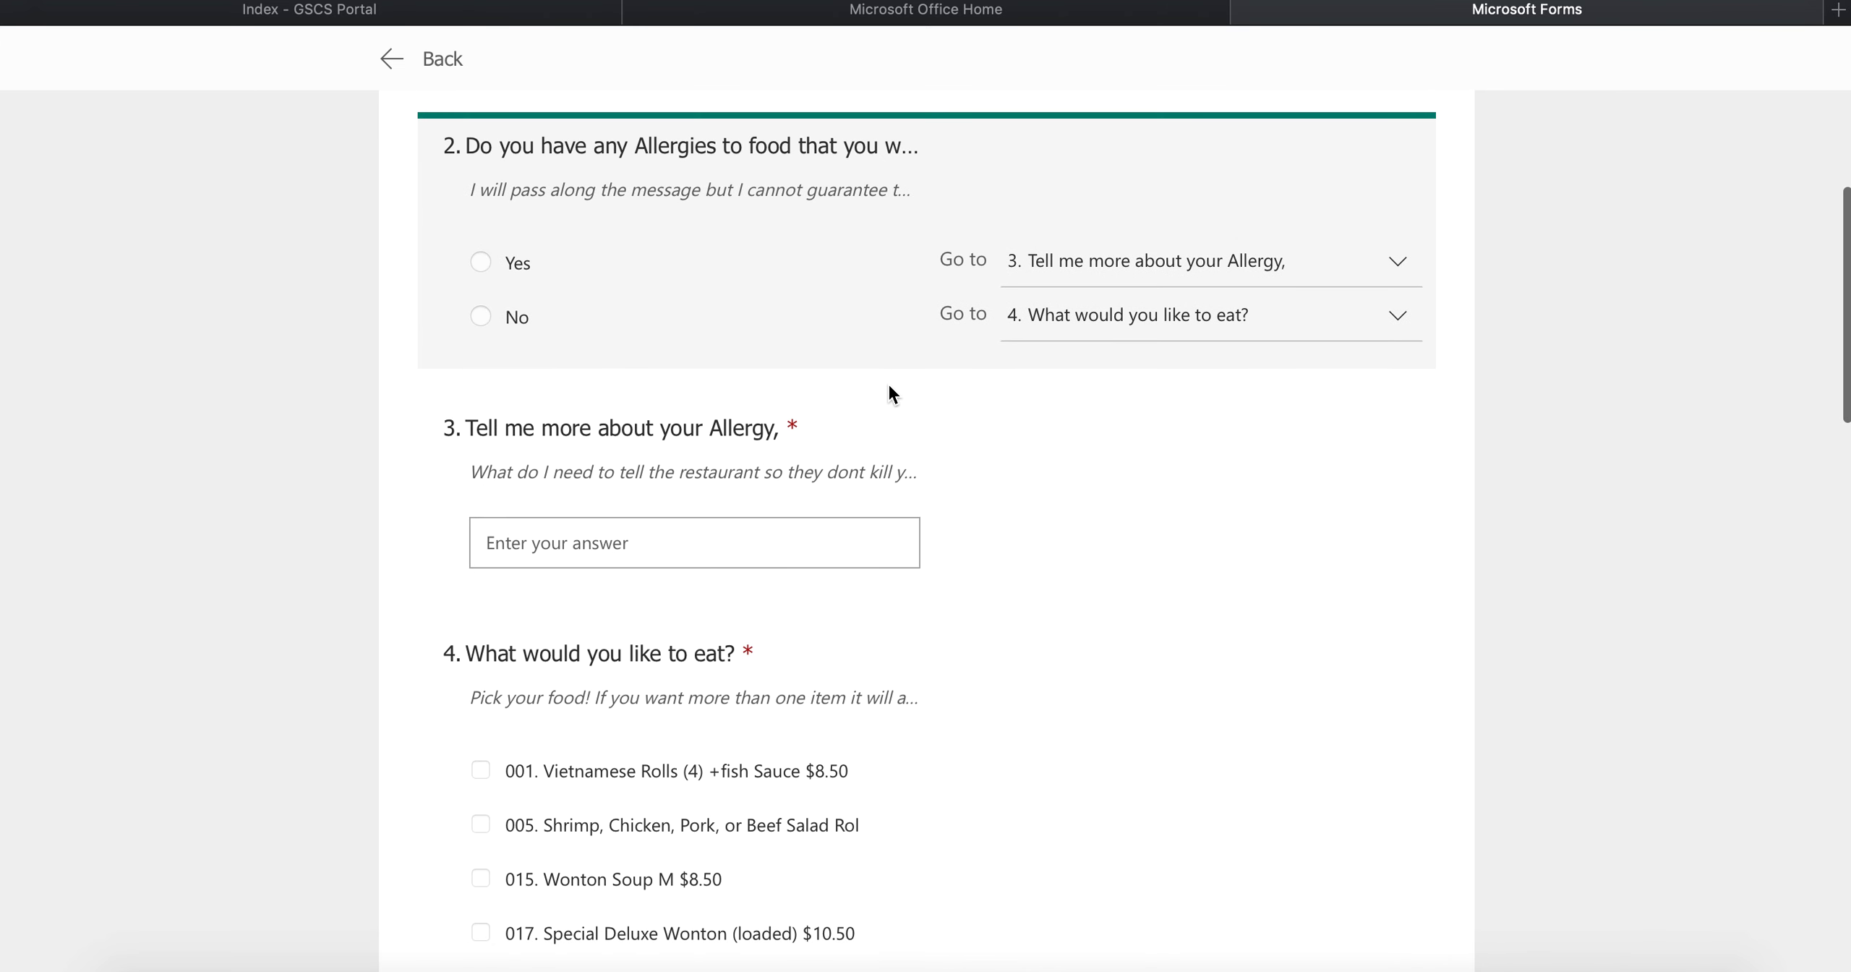
{"action": "scroll", "coordinate": [889, 390], "scroll_direction": "up", "scroll_amount": 1}
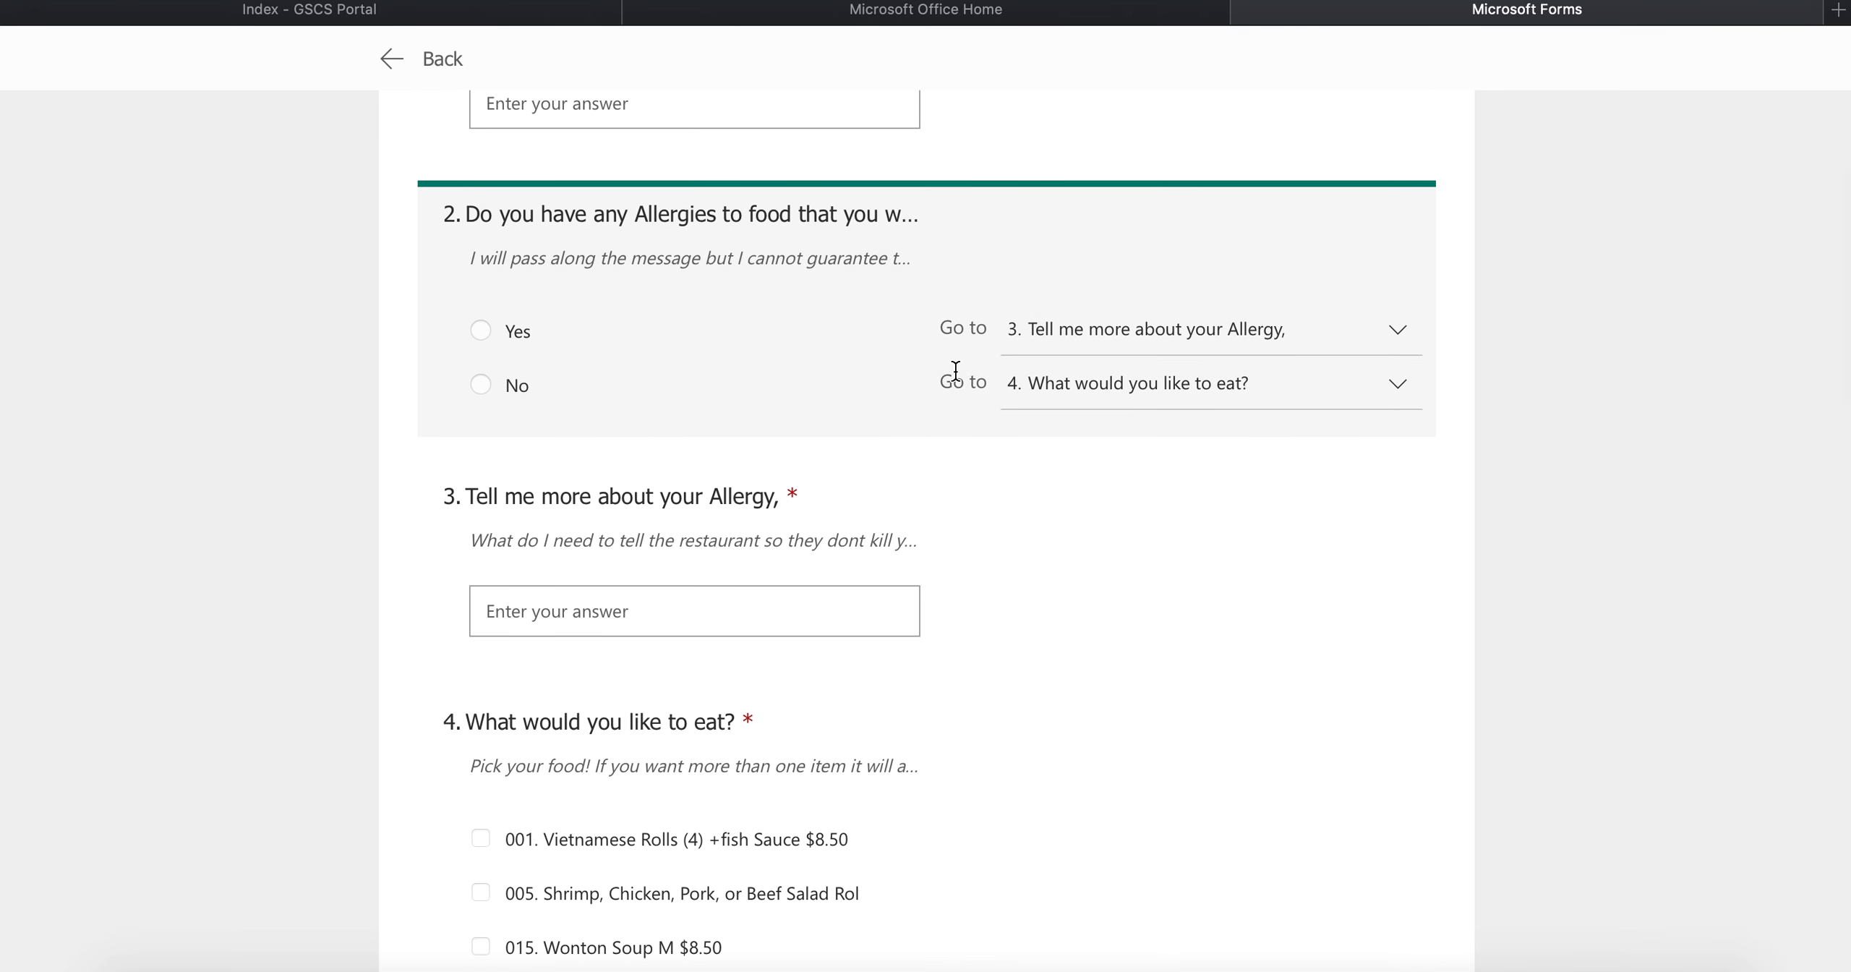
{"action": "scroll", "coordinate": [955, 373], "scroll_direction": "up", "scroll_amount": 4}
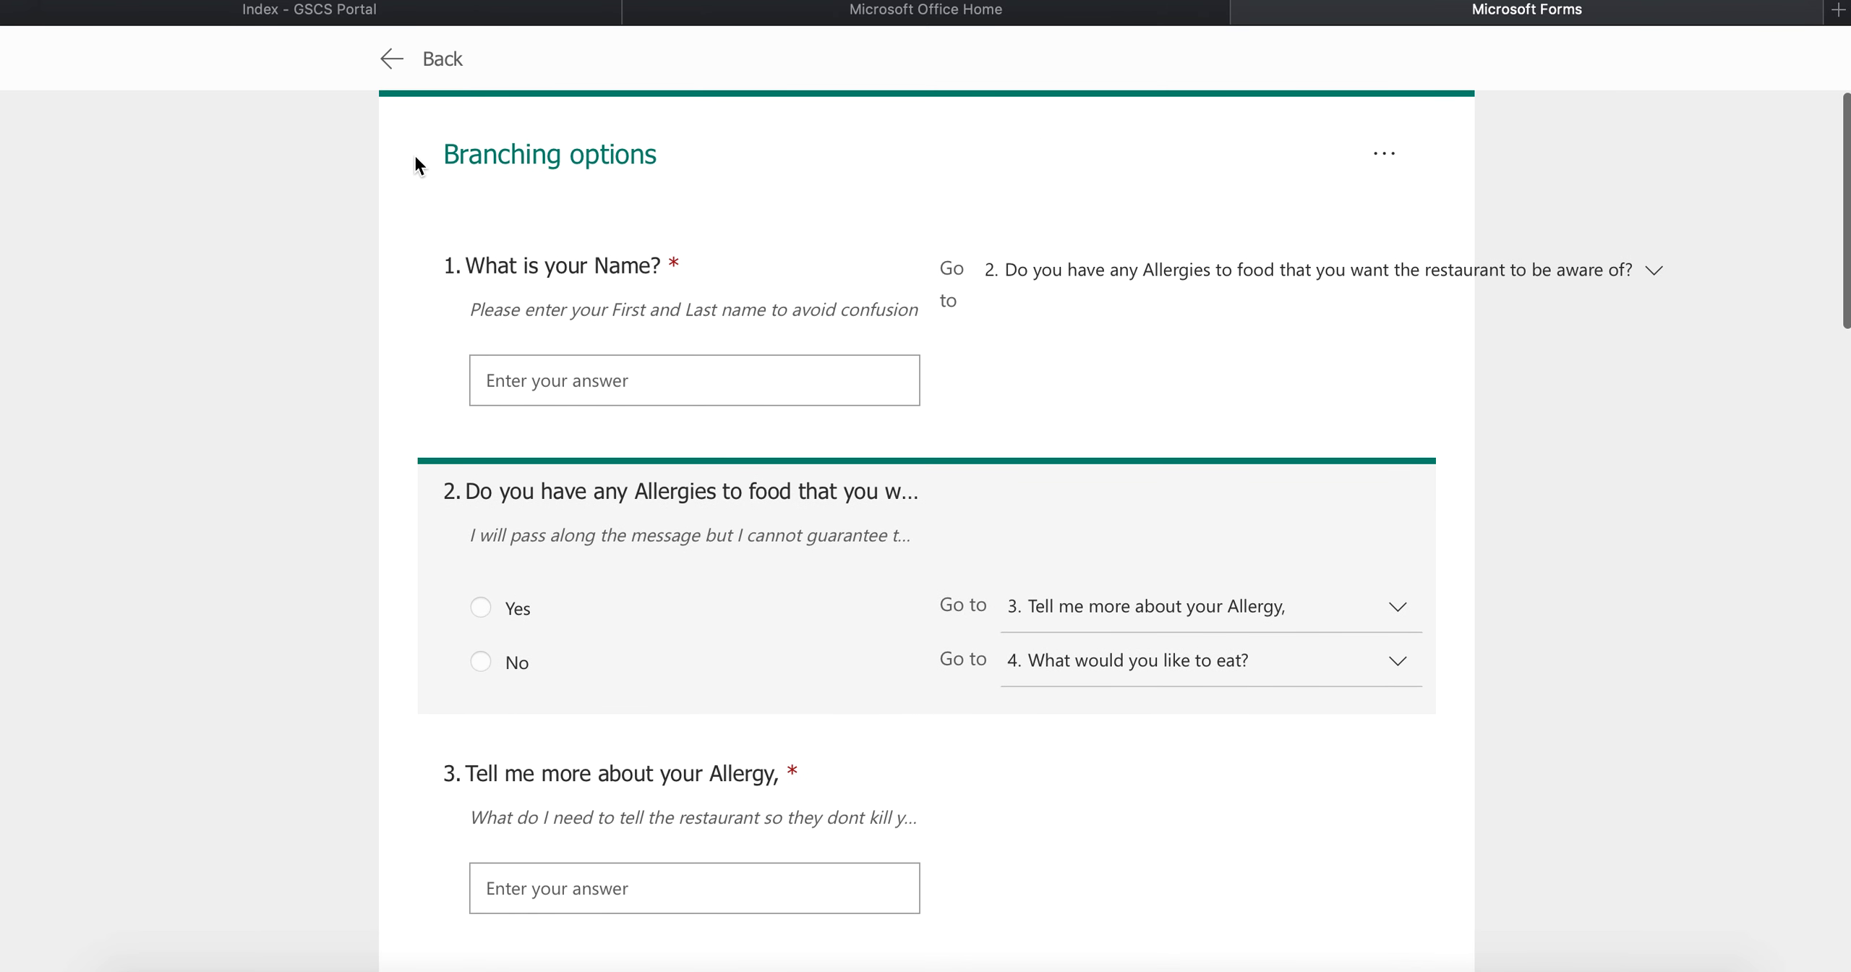
Preview the branching form, test the allergy question with Yes and with No, and return to editing.
{"action": "left_click", "coordinate": [411, 69]}
{"action": "left_click", "coordinate": [1392, 58]}
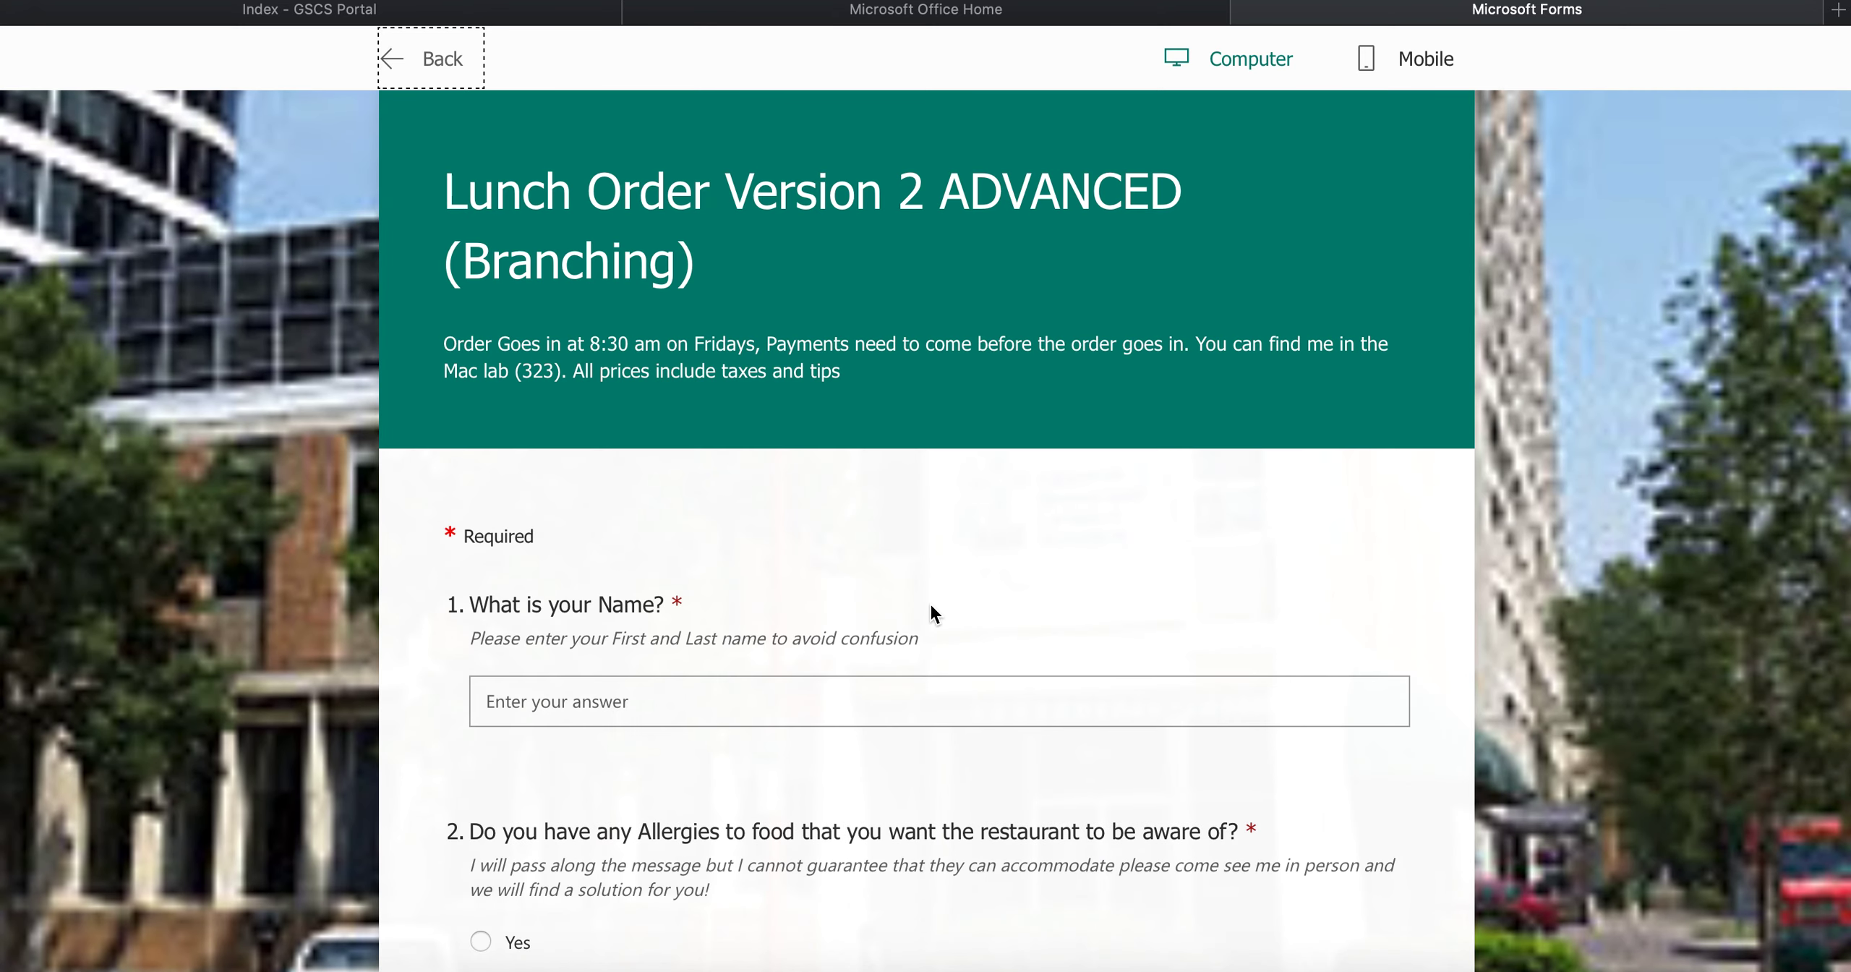
{"action": "scroll", "coordinate": [930, 611], "scroll_direction": "down", "scroll_amount": 6}
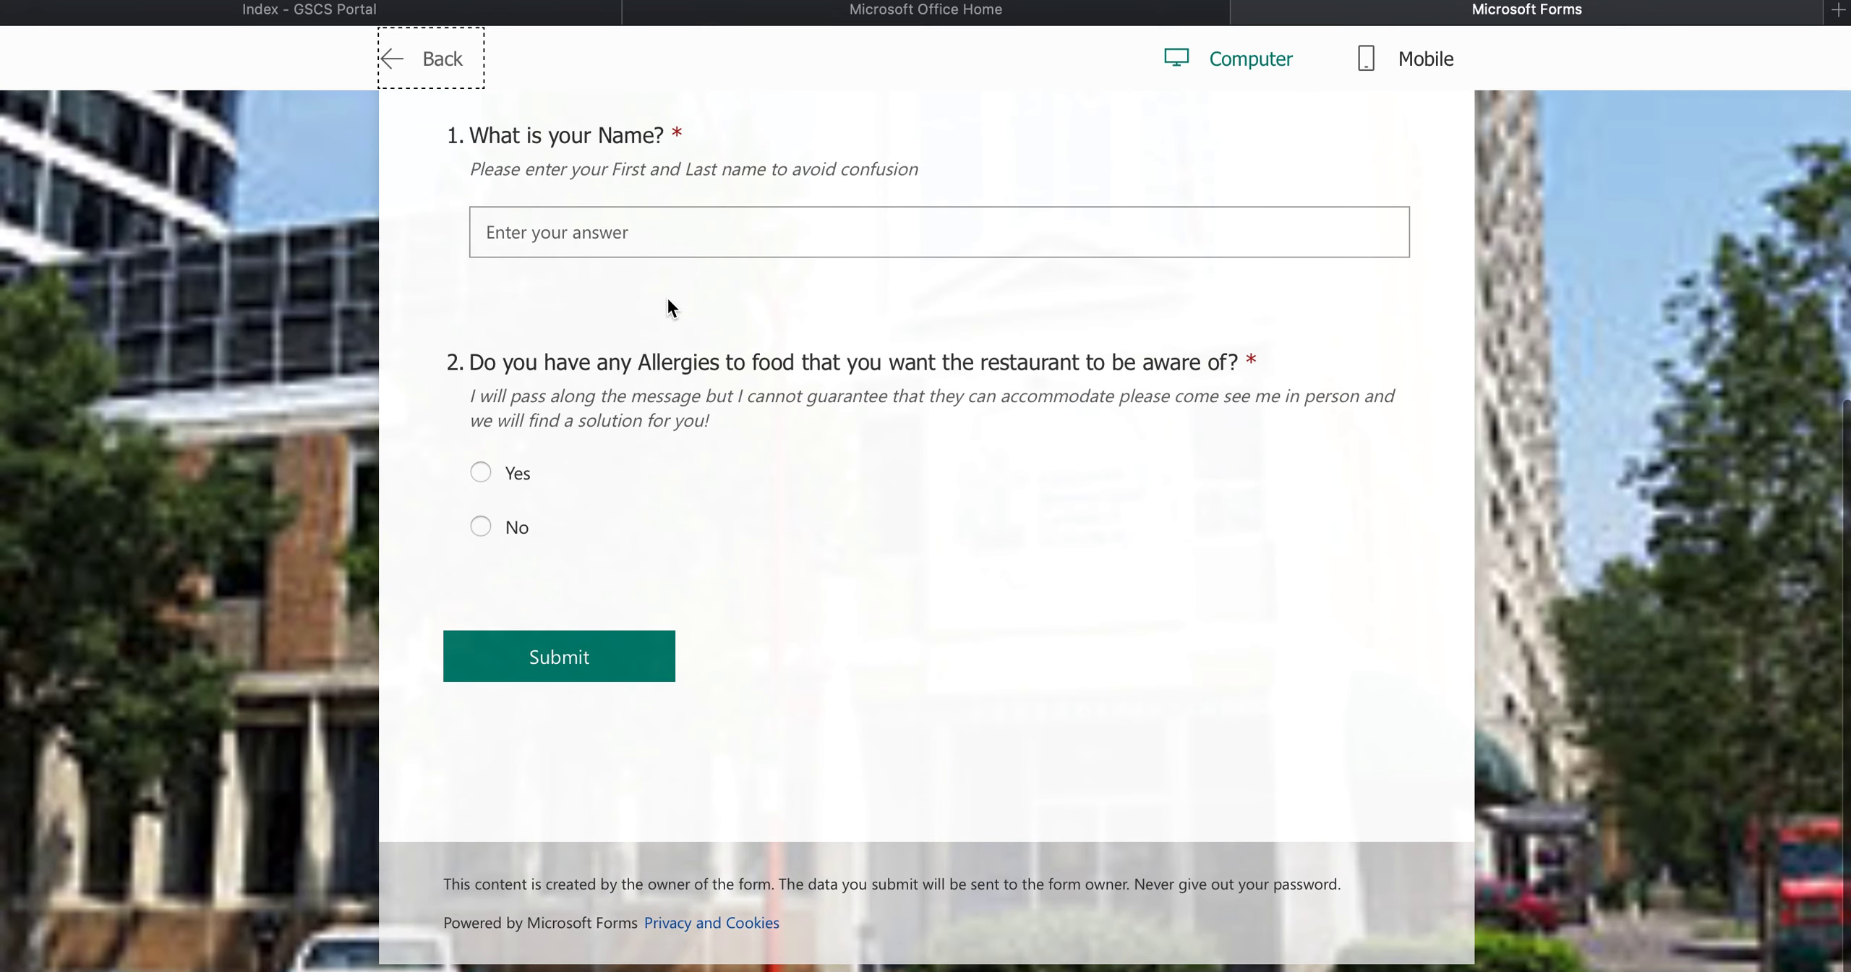
{"action": "left_click", "coordinate": [482, 474]}
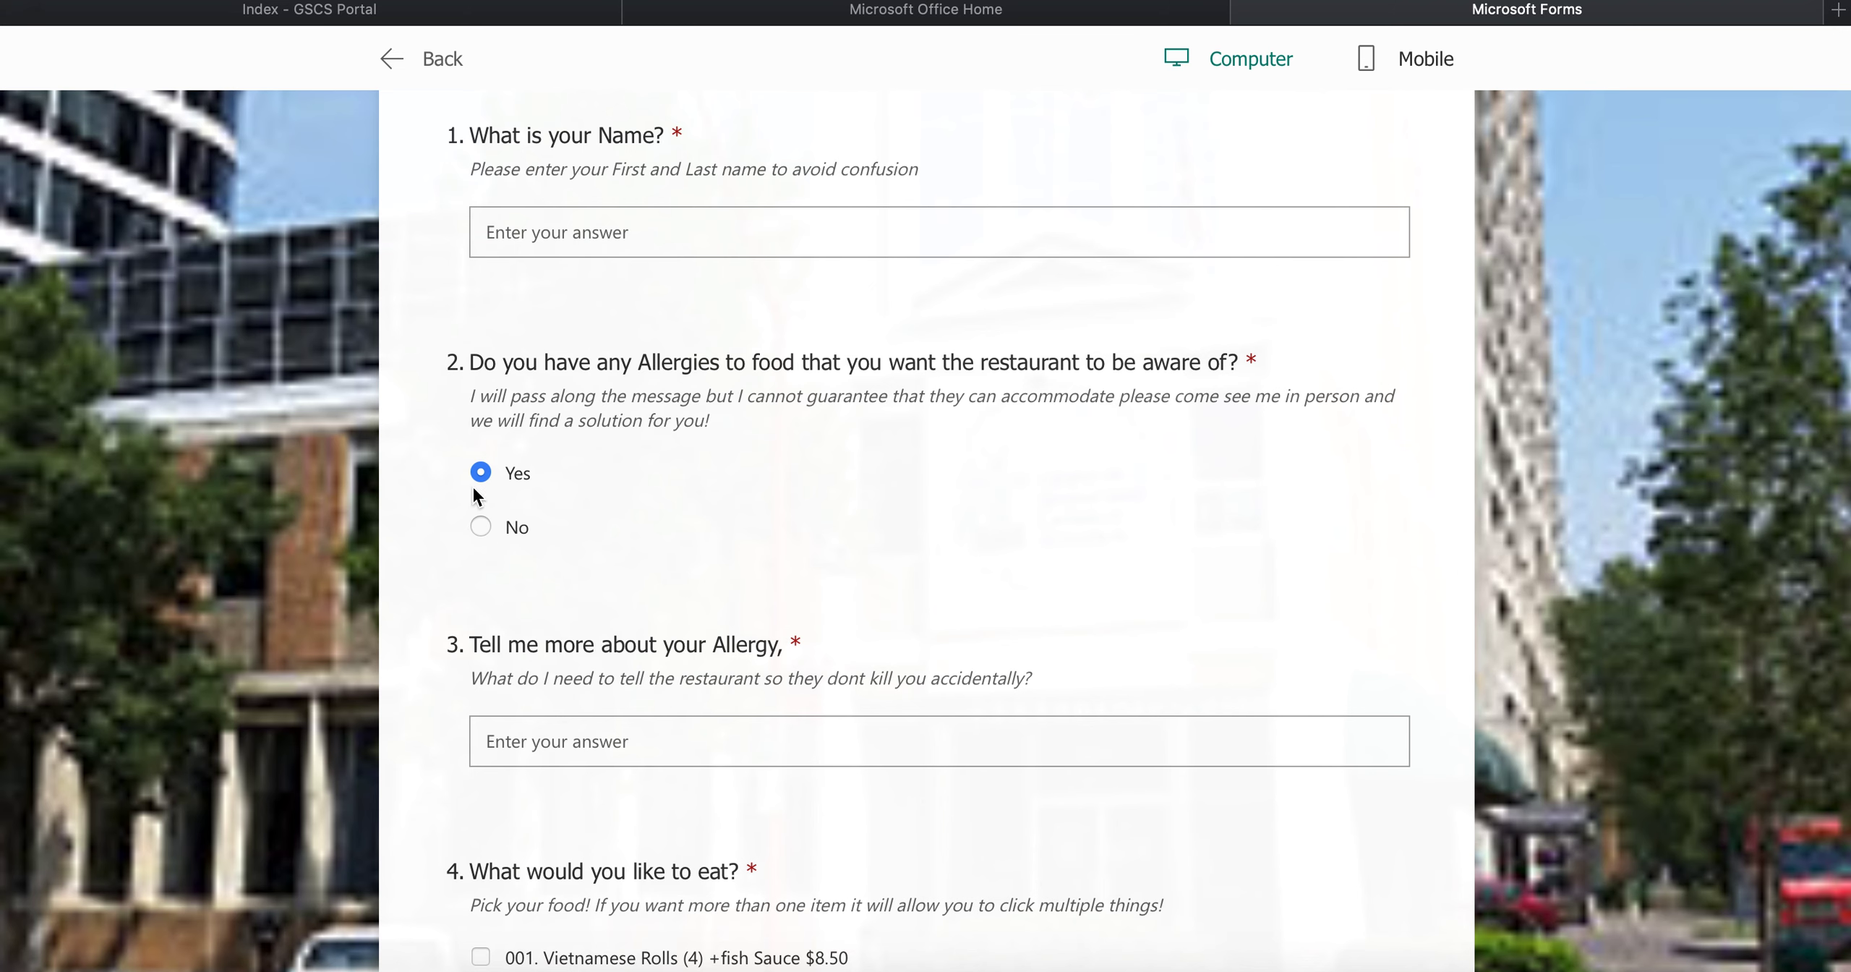
{"action": "left_click", "coordinate": [481, 527]}
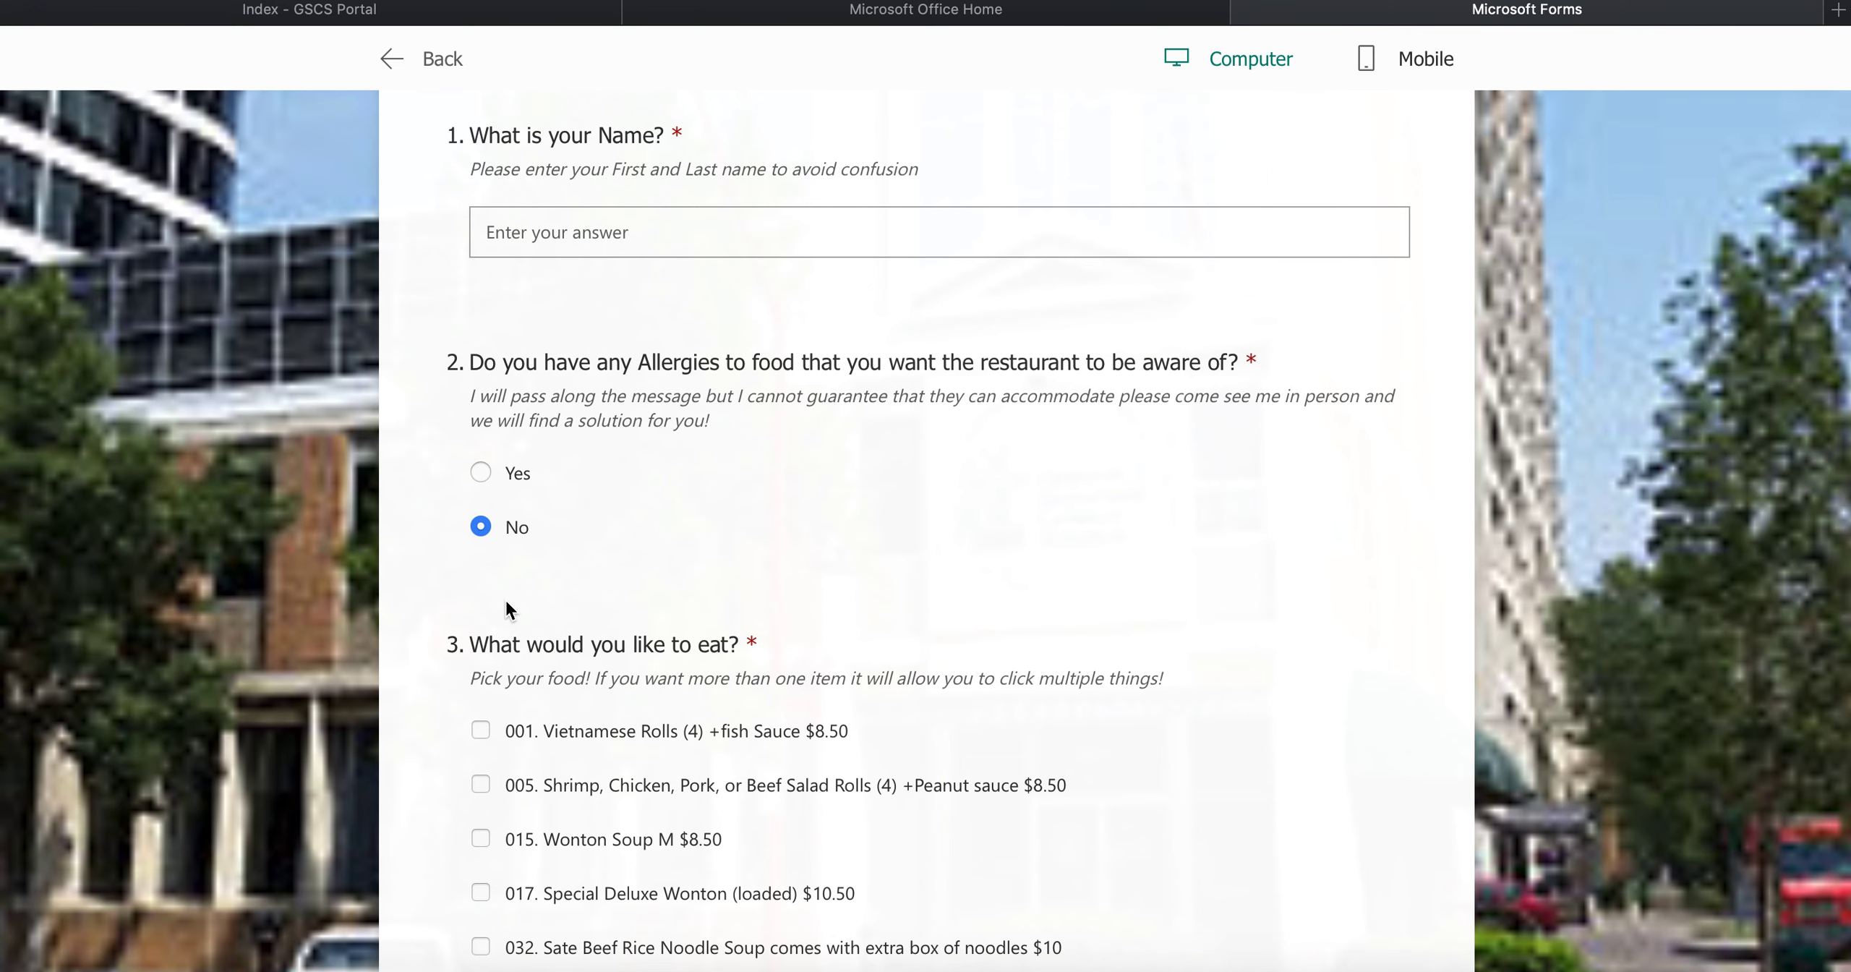
{"action": "scroll", "coordinate": [1024, 118], "scroll_direction": "up", "scroll_amount": 6}
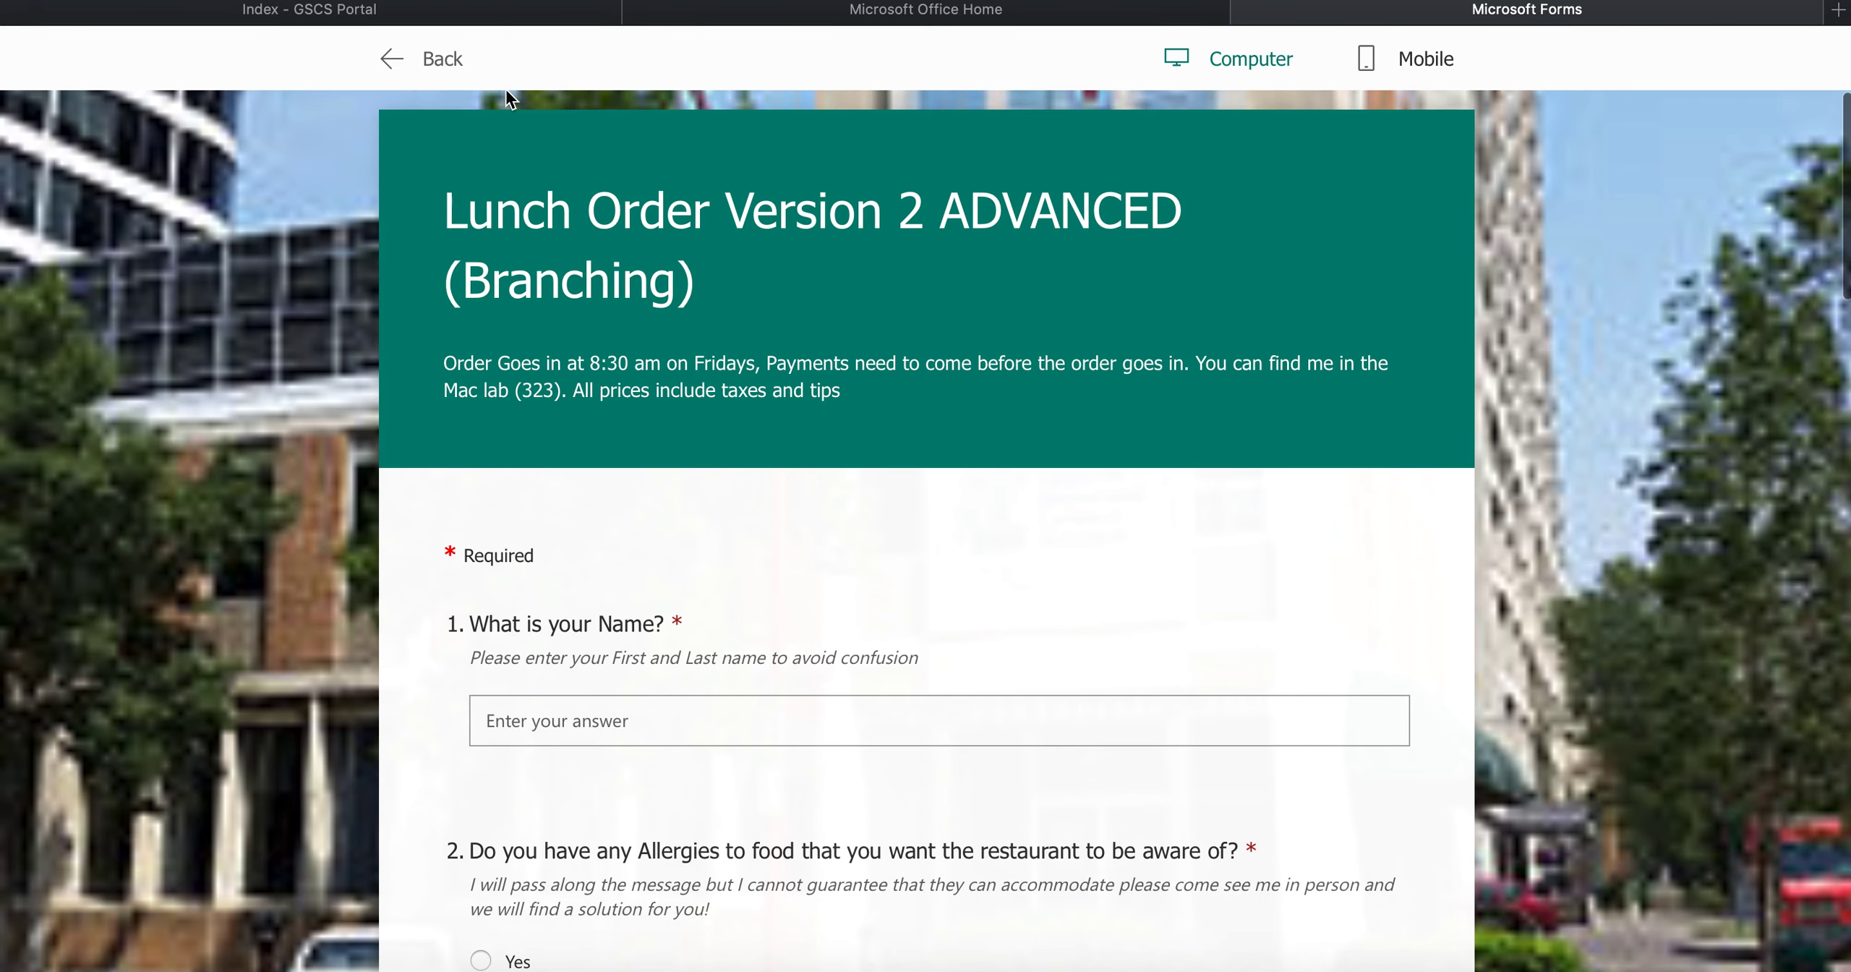
{"action": "left_click", "coordinate": [423, 59]}
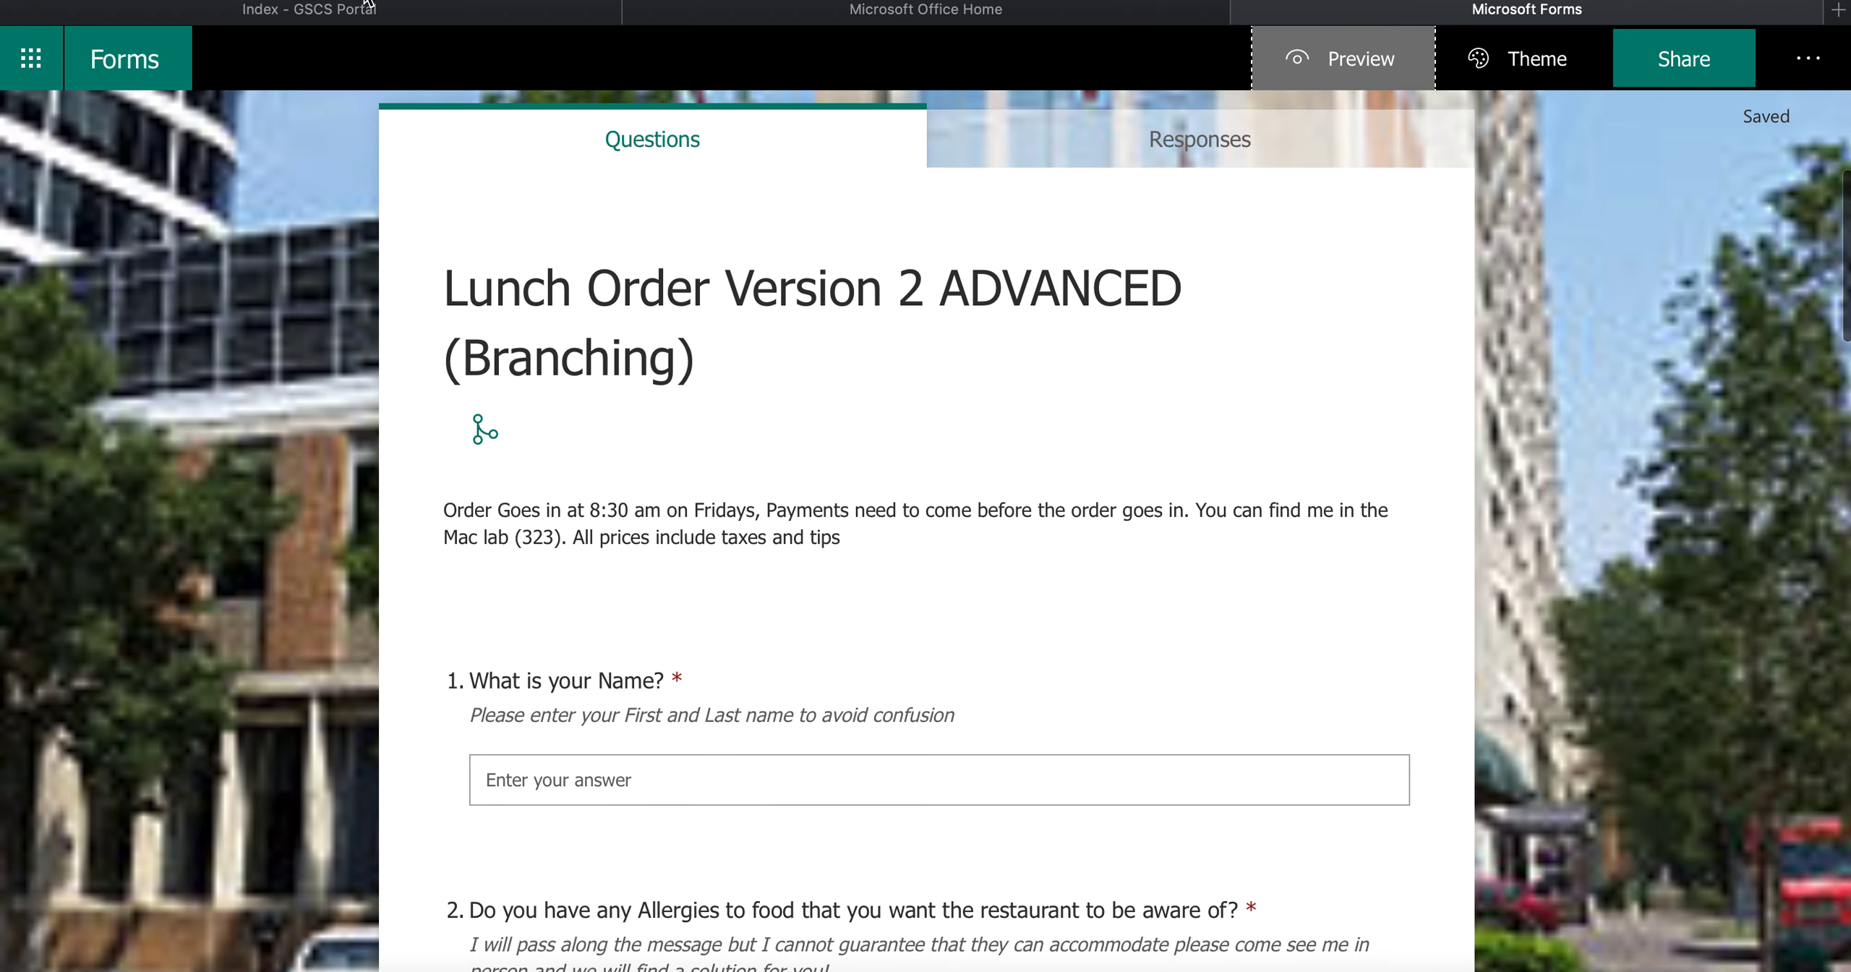
Open ET Facilitator PD 2019 from the forms list and go back to the list.
{"action": "left_click", "coordinate": [132, 46]}
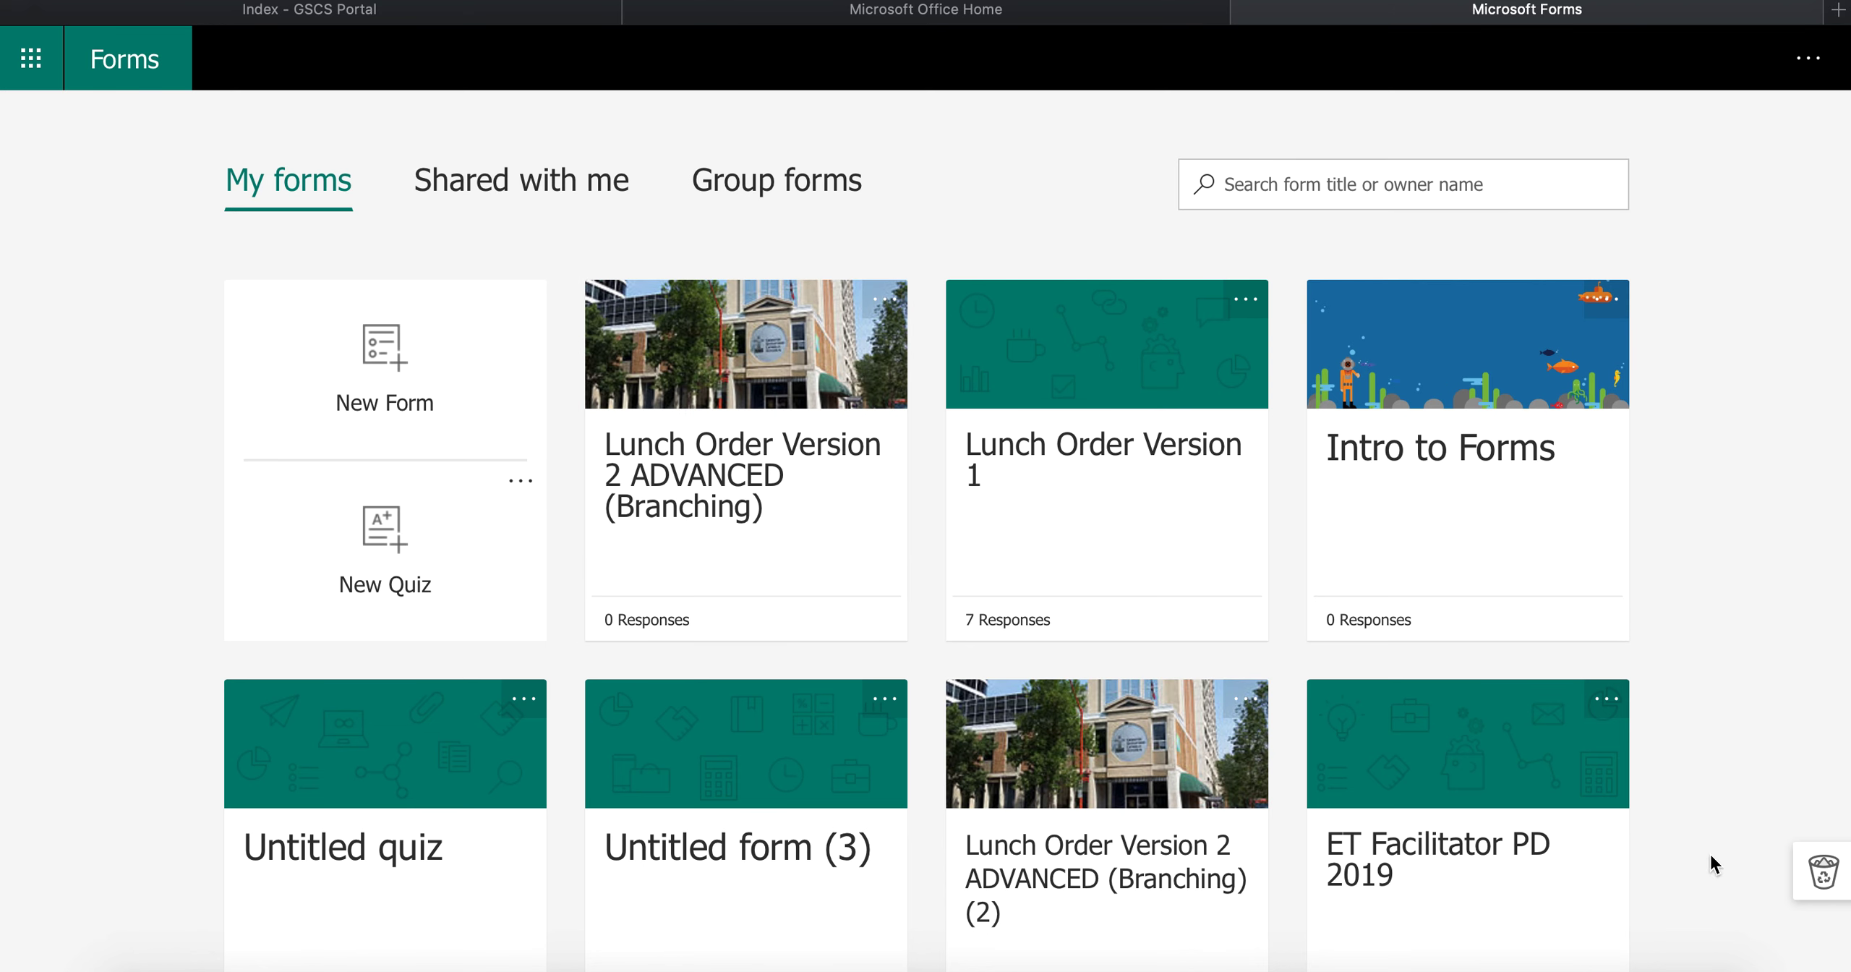
{"action": "left_click", "coordinate": [1535, 753]}
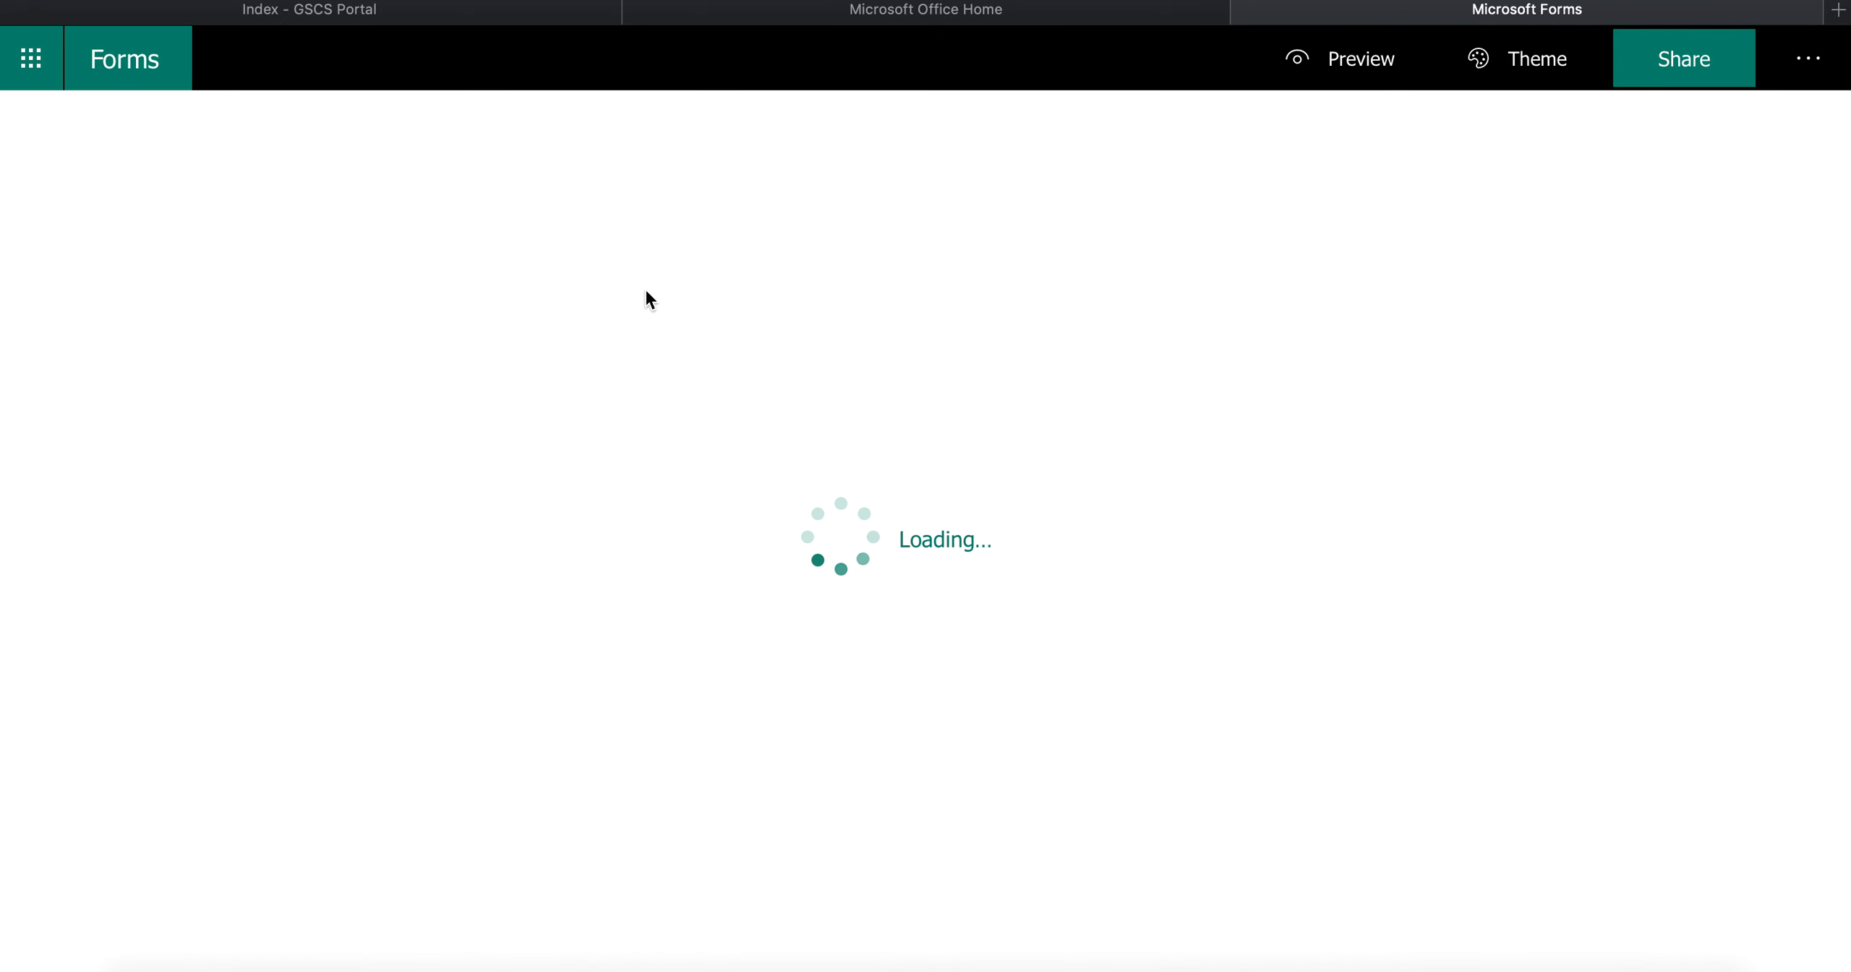
{"action": "left_click", "coordinate": [133, 60]}
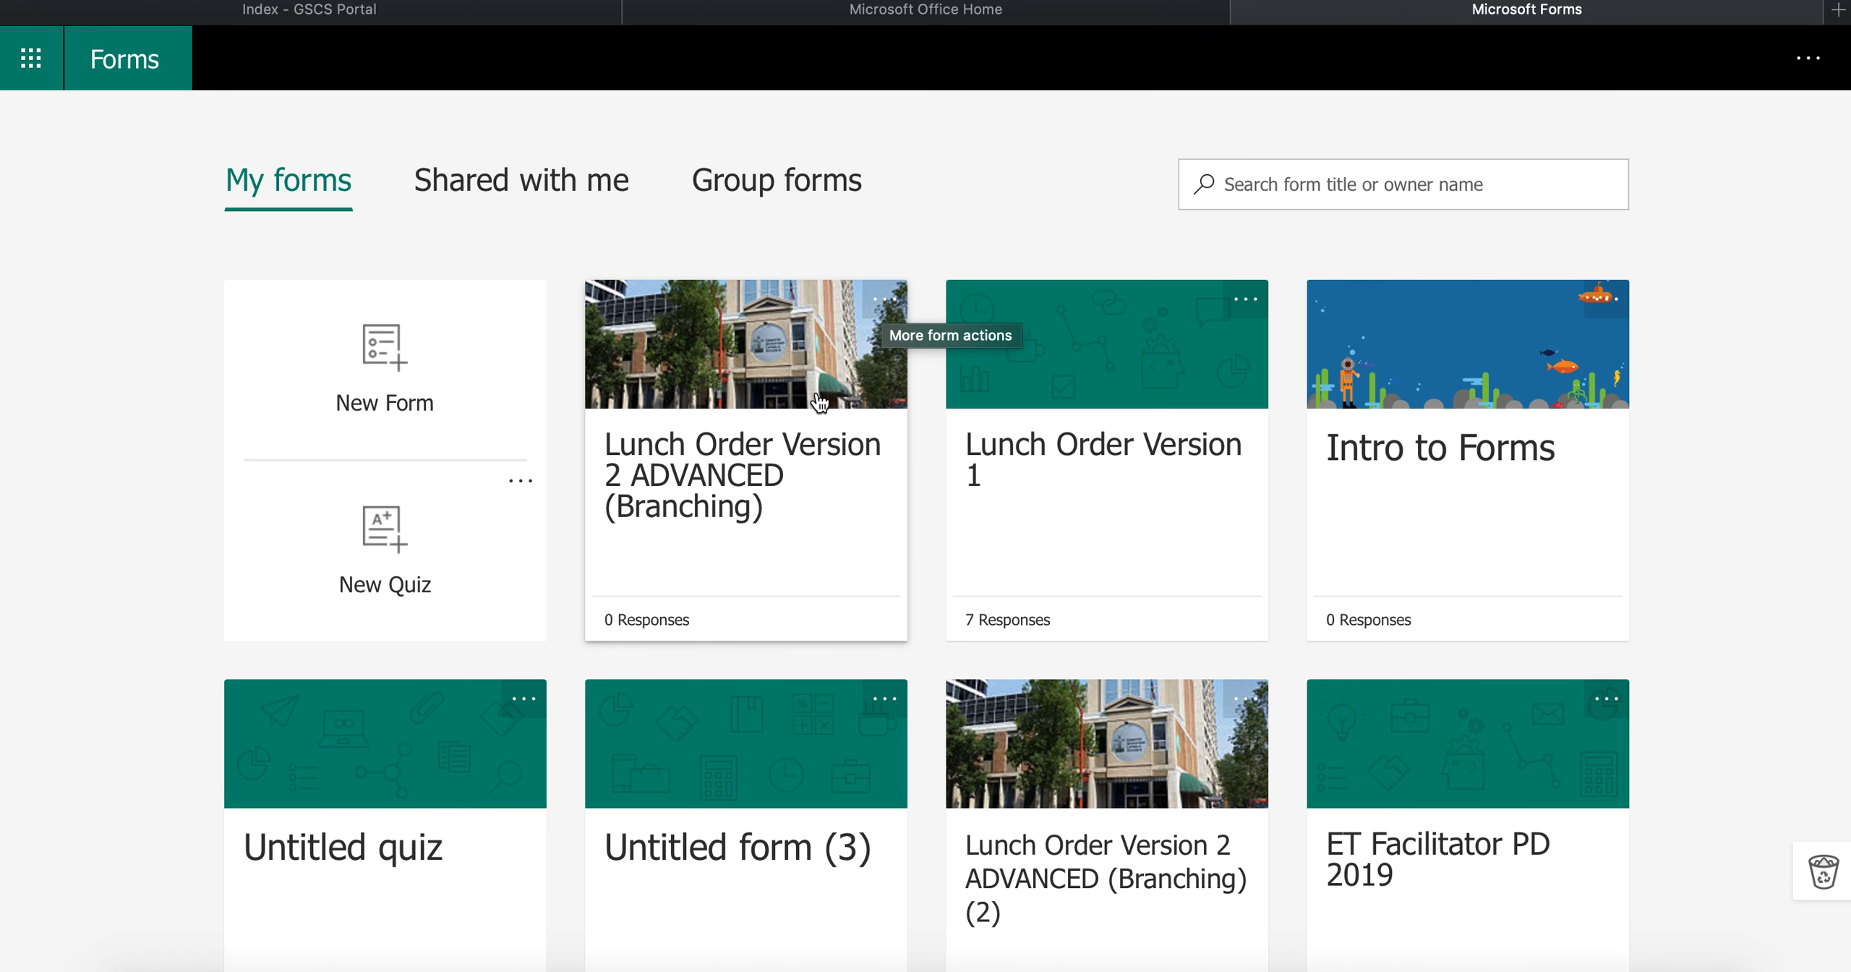
Show the available actions for Lunch Order Version 2 ADVANCED (Branching), and move Untitled form (3) to the recycle bin.
{"action": "left_click", "coordinate": [885, 306]}
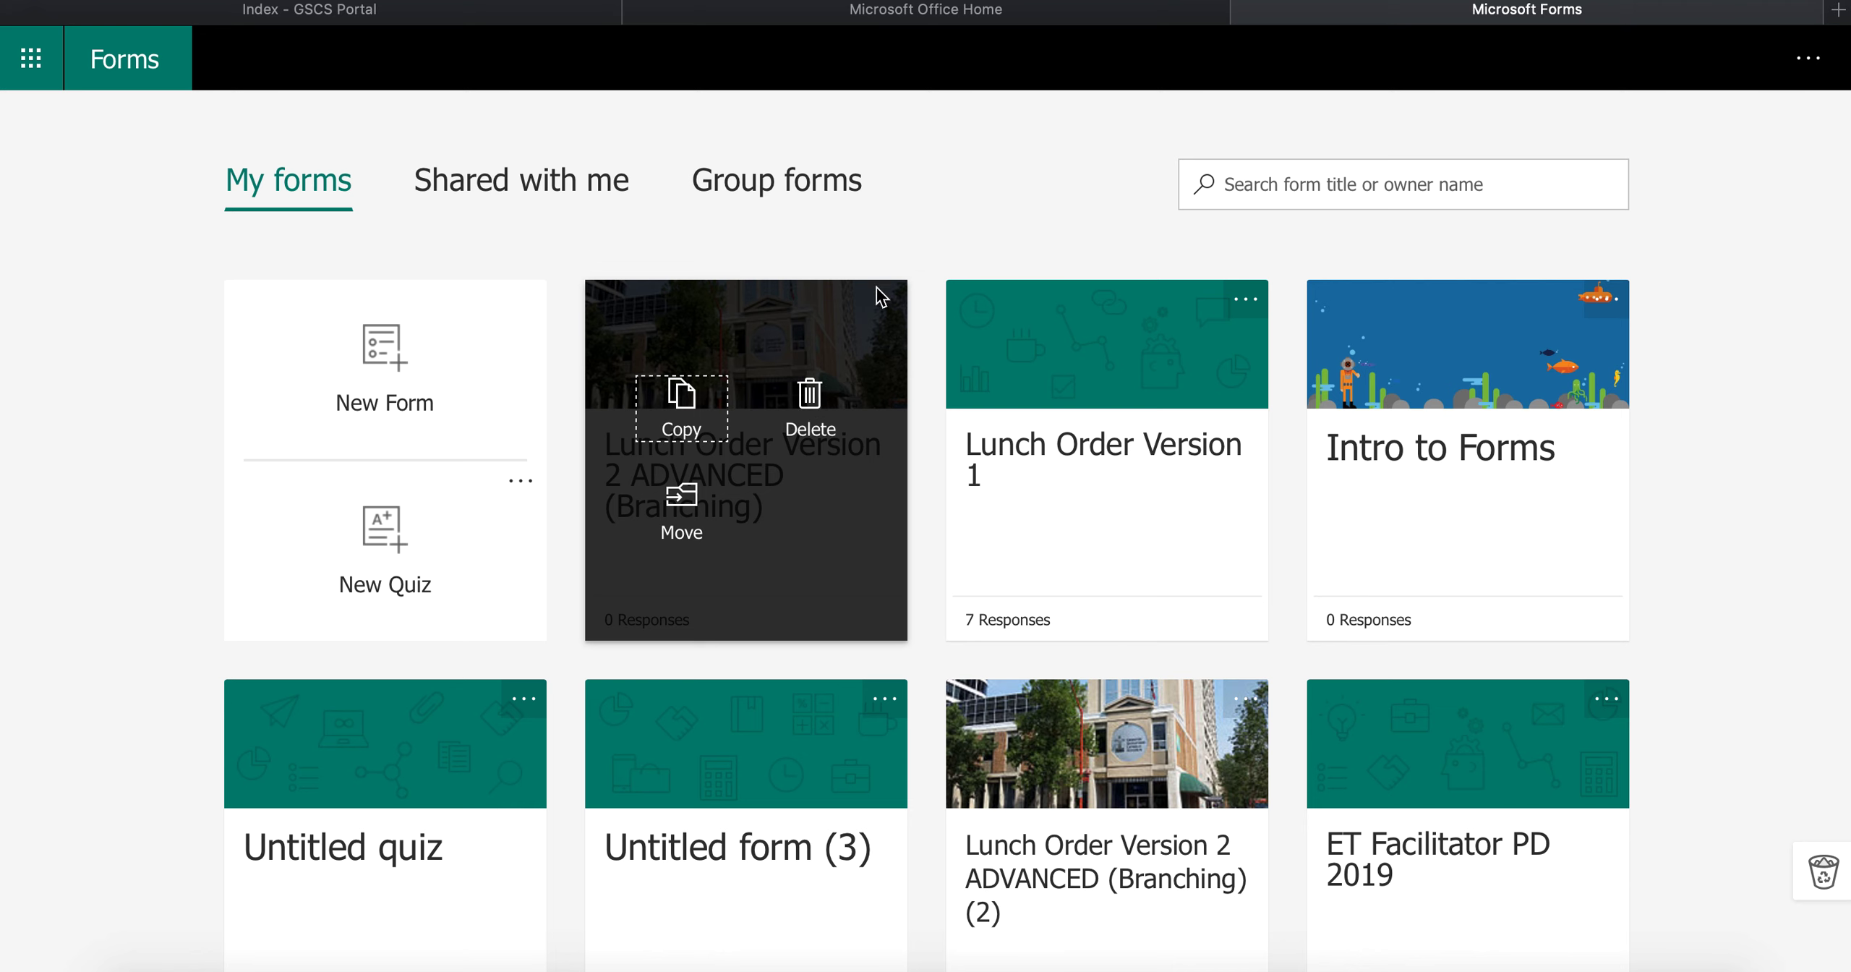
{"action": "scroll", "coordinate": [1391, 390], "scroll_direction": "down", "scroll_amount": 2}
{"action": "scroll", "coordinate": [1391, 391], "scroll_direction": "down", "scroll_amount": 2}
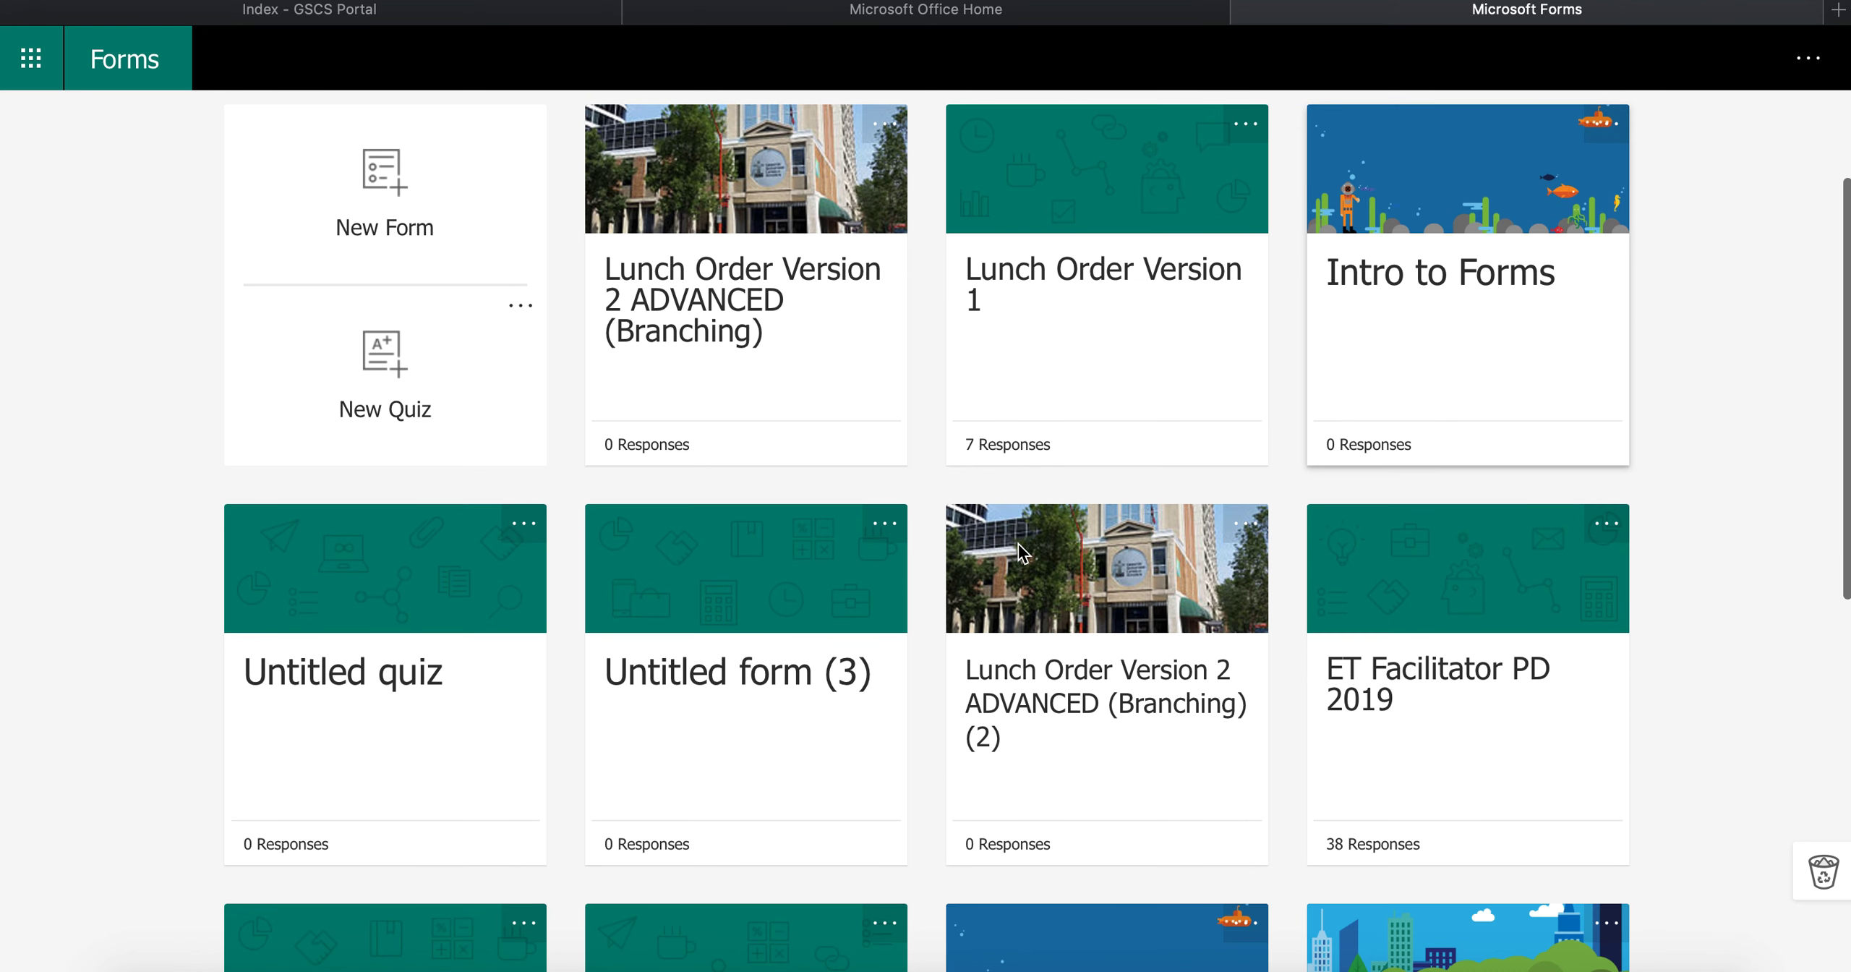
{"action": "left_click", "coordinate": [882, 527]}
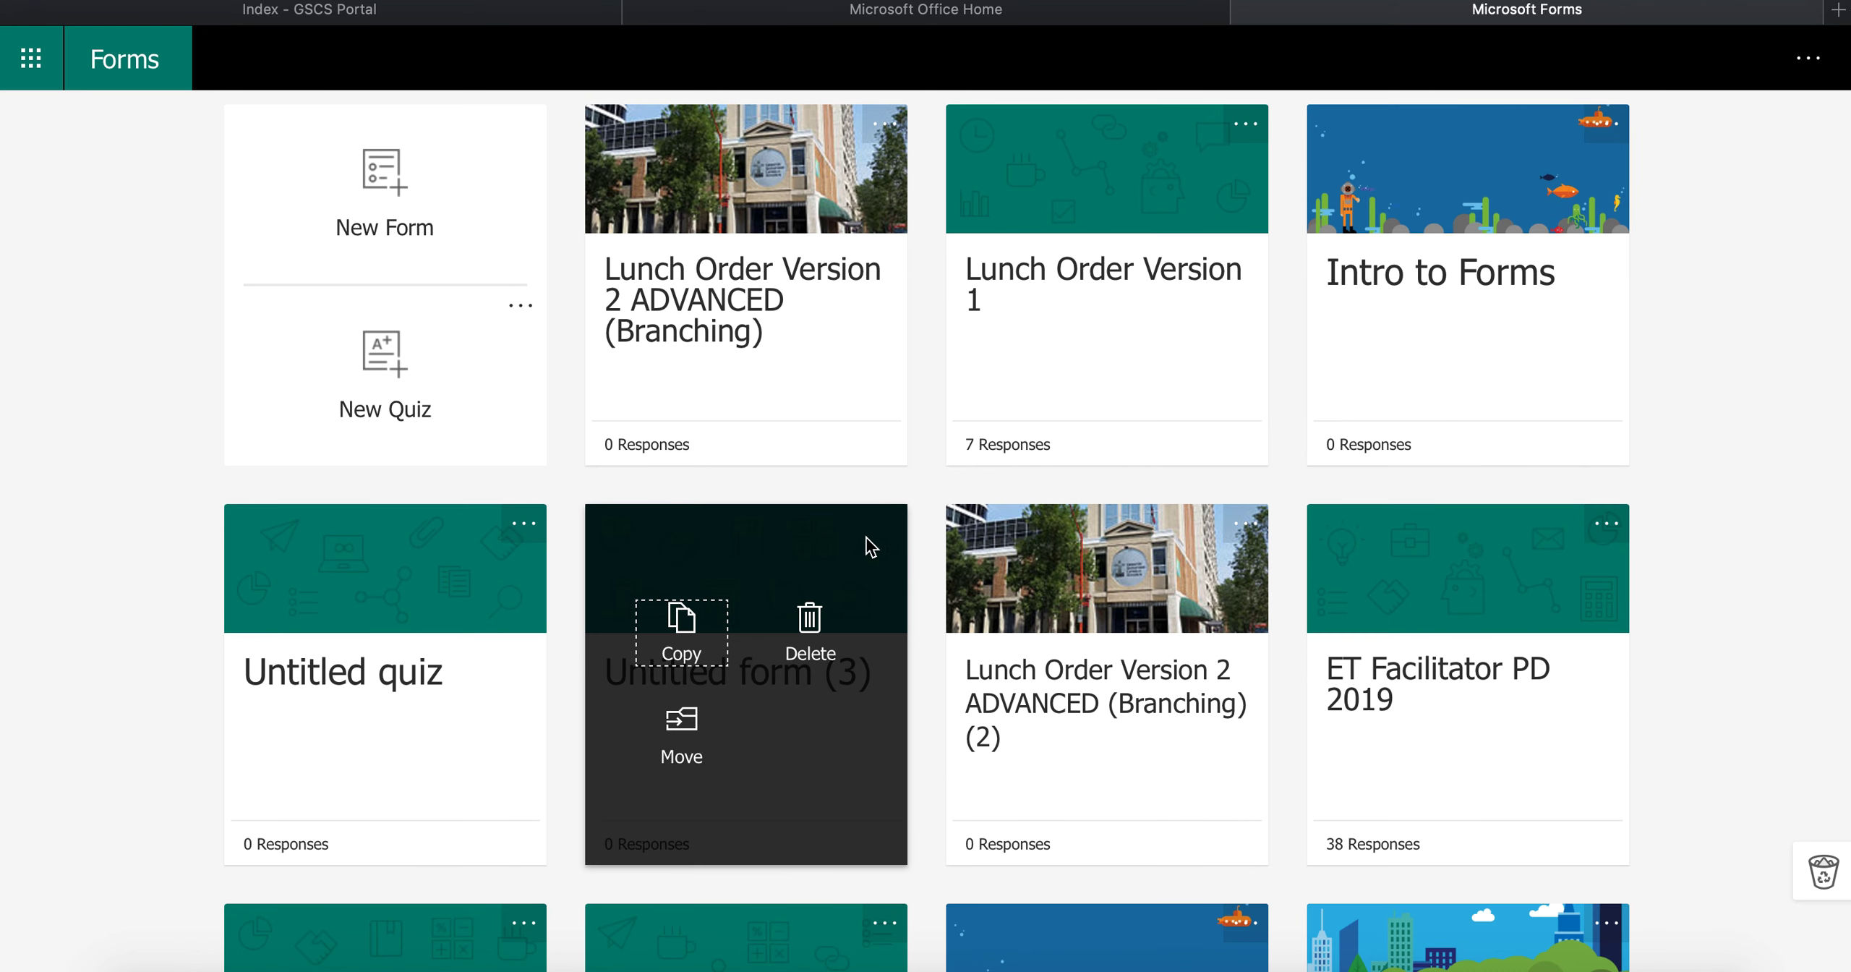
{"action": "left_click", "coordinate": [810, 623]}
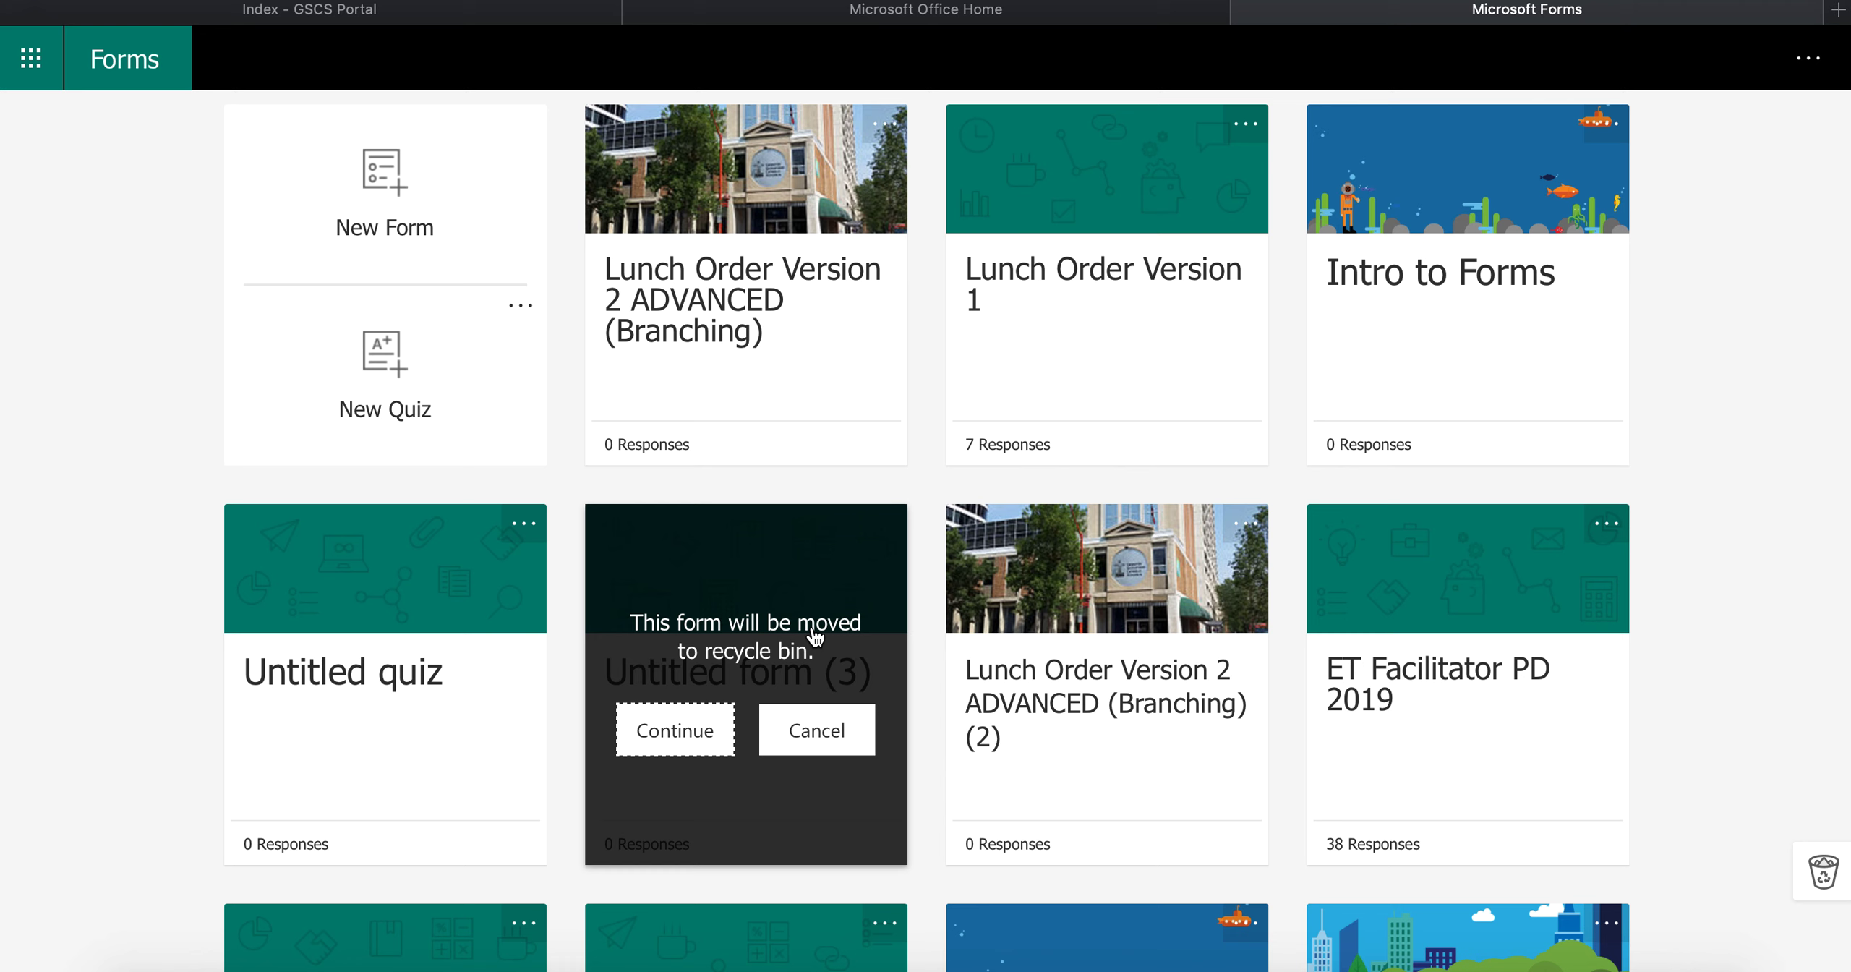
{"action": "left_click", "coordinate": [711, 731]}
{"action": "scroll", "coordinate": [723, 434], "scroll_direction": "up", "scroll_amount": 1}
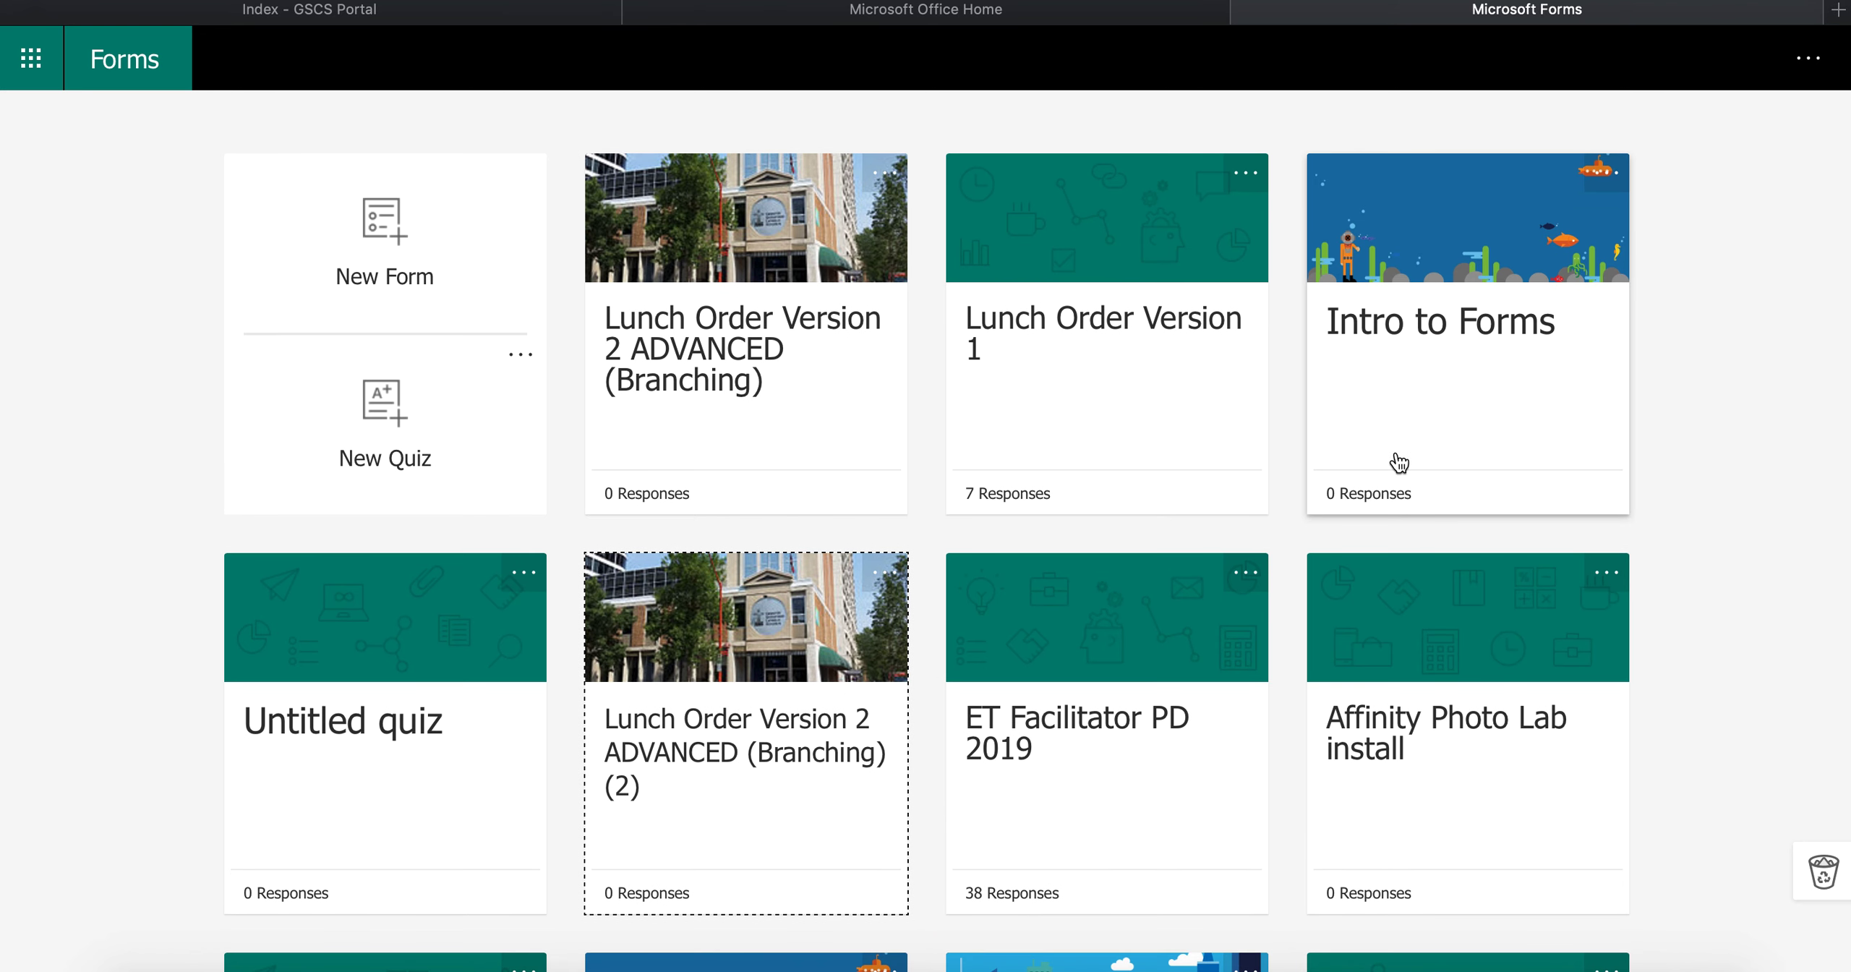
{"action": "scroll", "coordinate": [1386, 487], "scroll_direction": "down", "scroll_amount": 10}
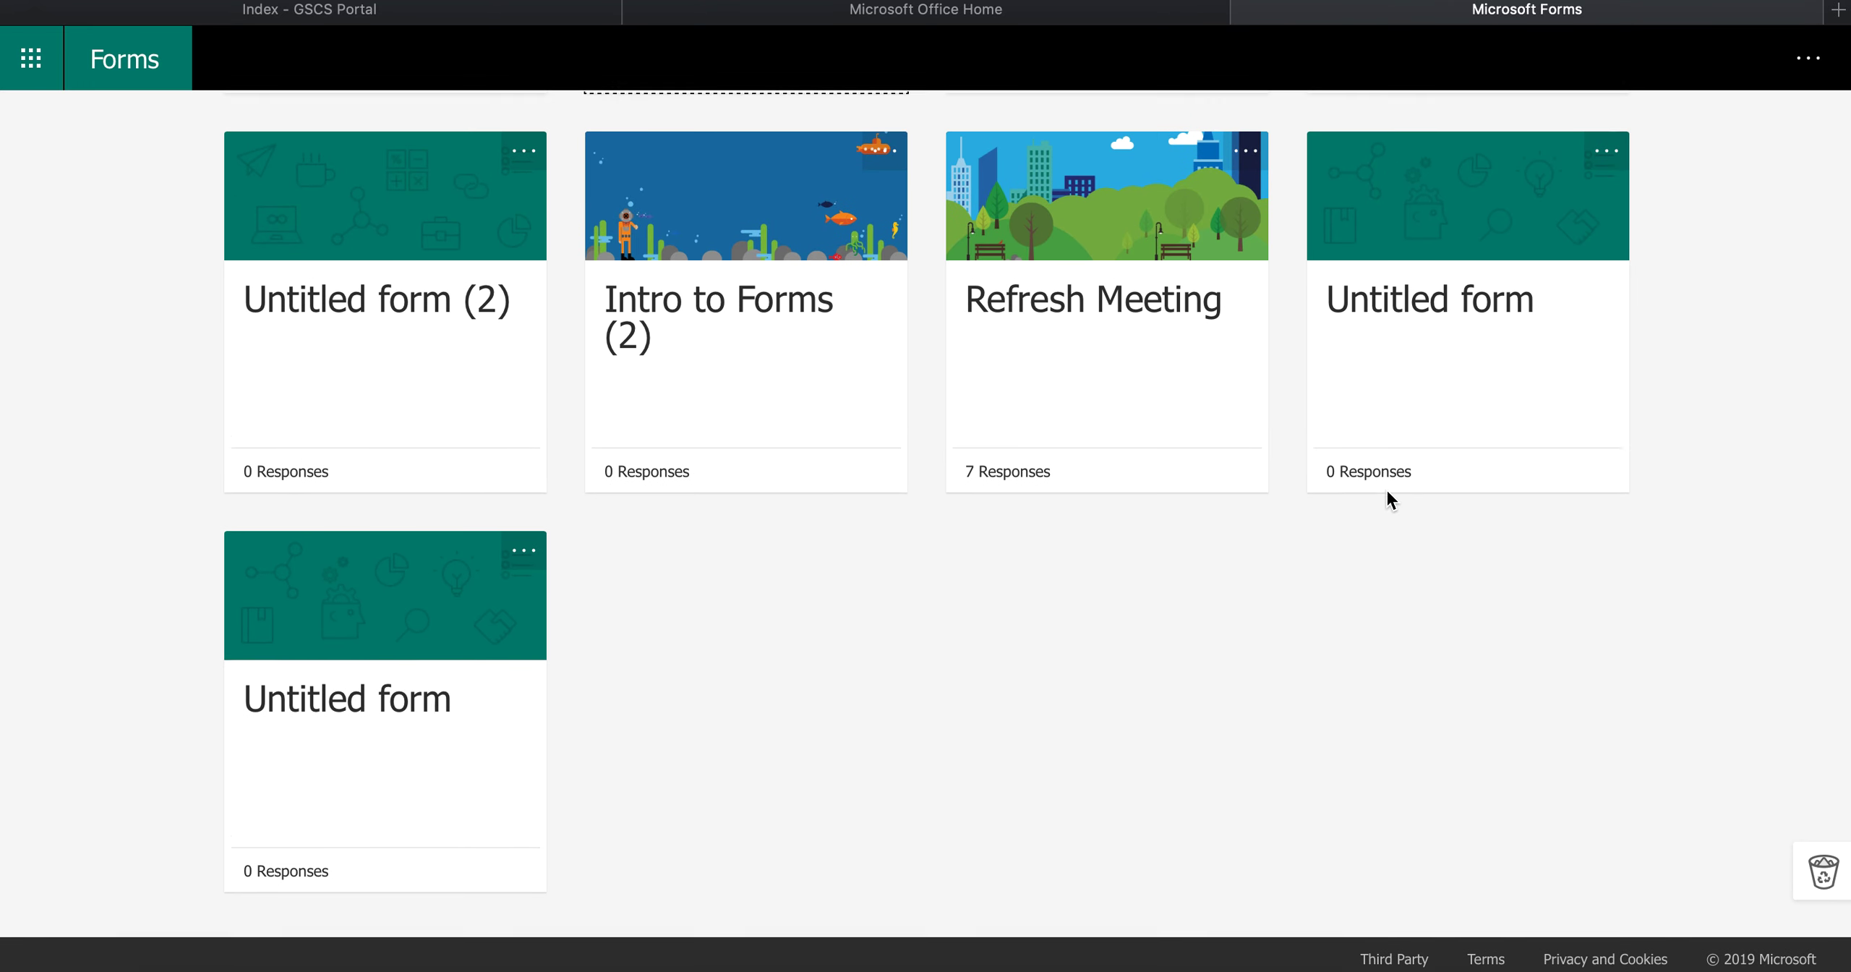
{"action": "scroll", "coordinate": [1386, 488], "scroll_direction": "up", "scroll_amount": 10}
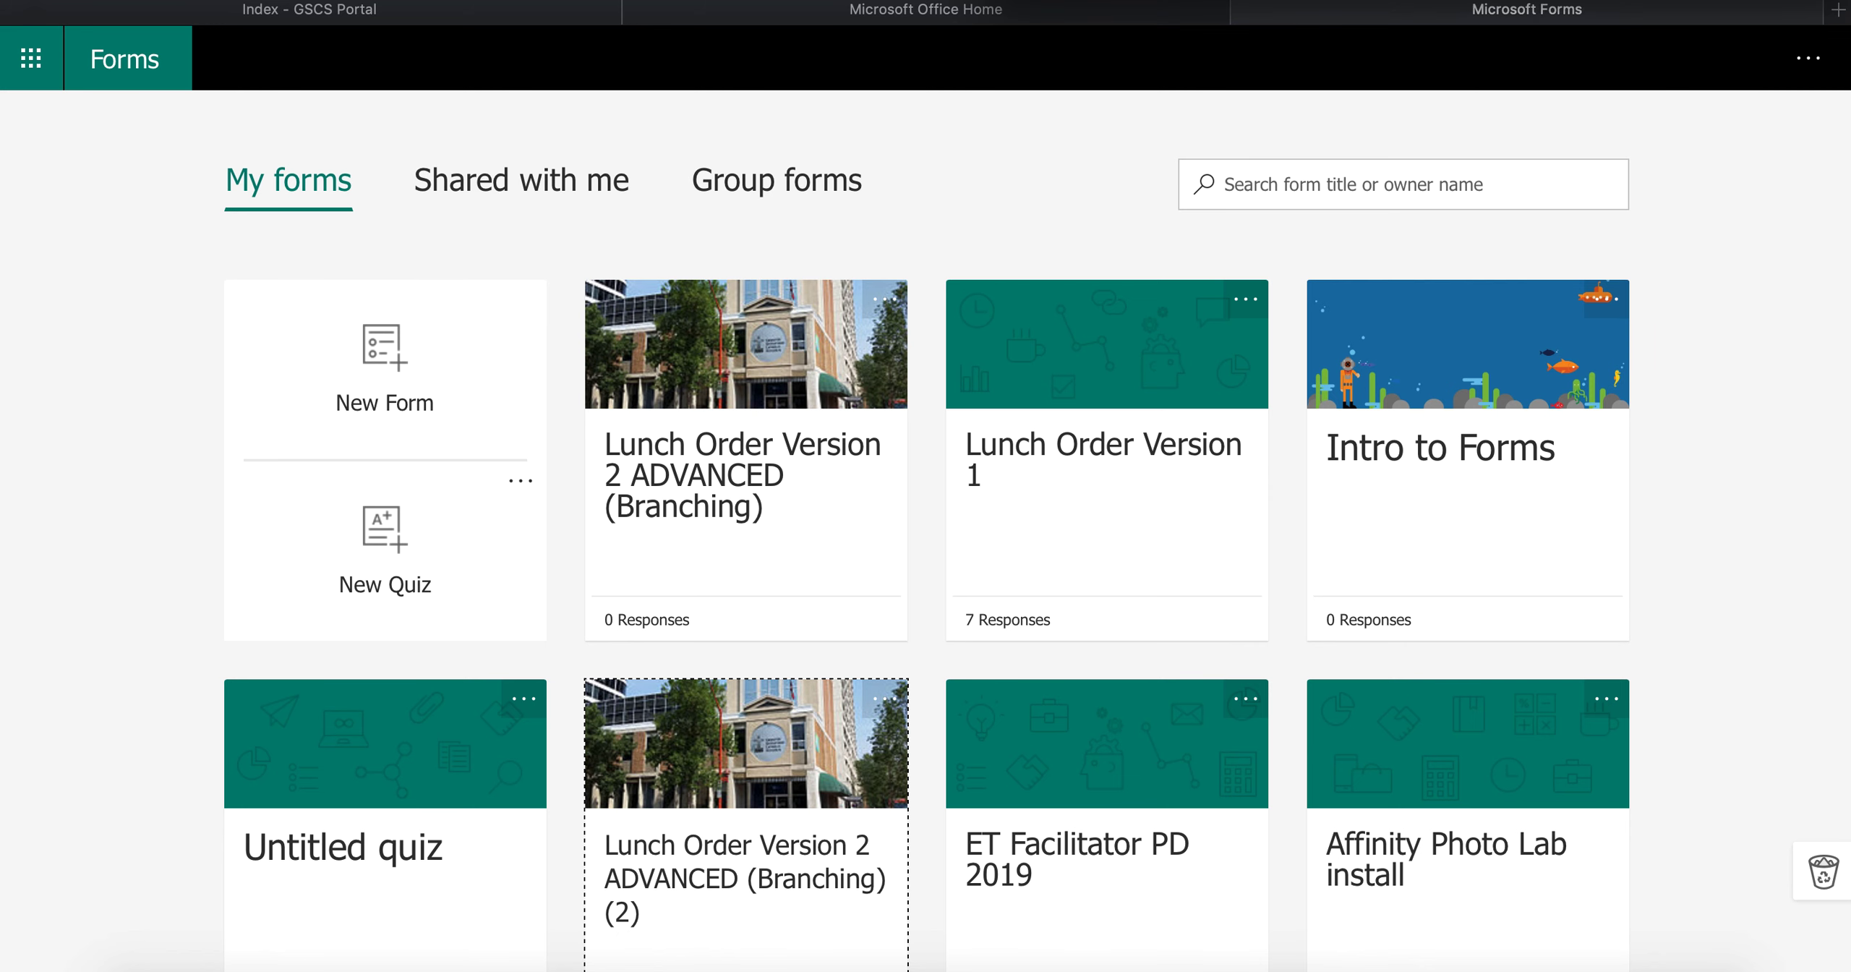
{"action": "type", "text": "q"}
{"action": "key", "text": "Return"}
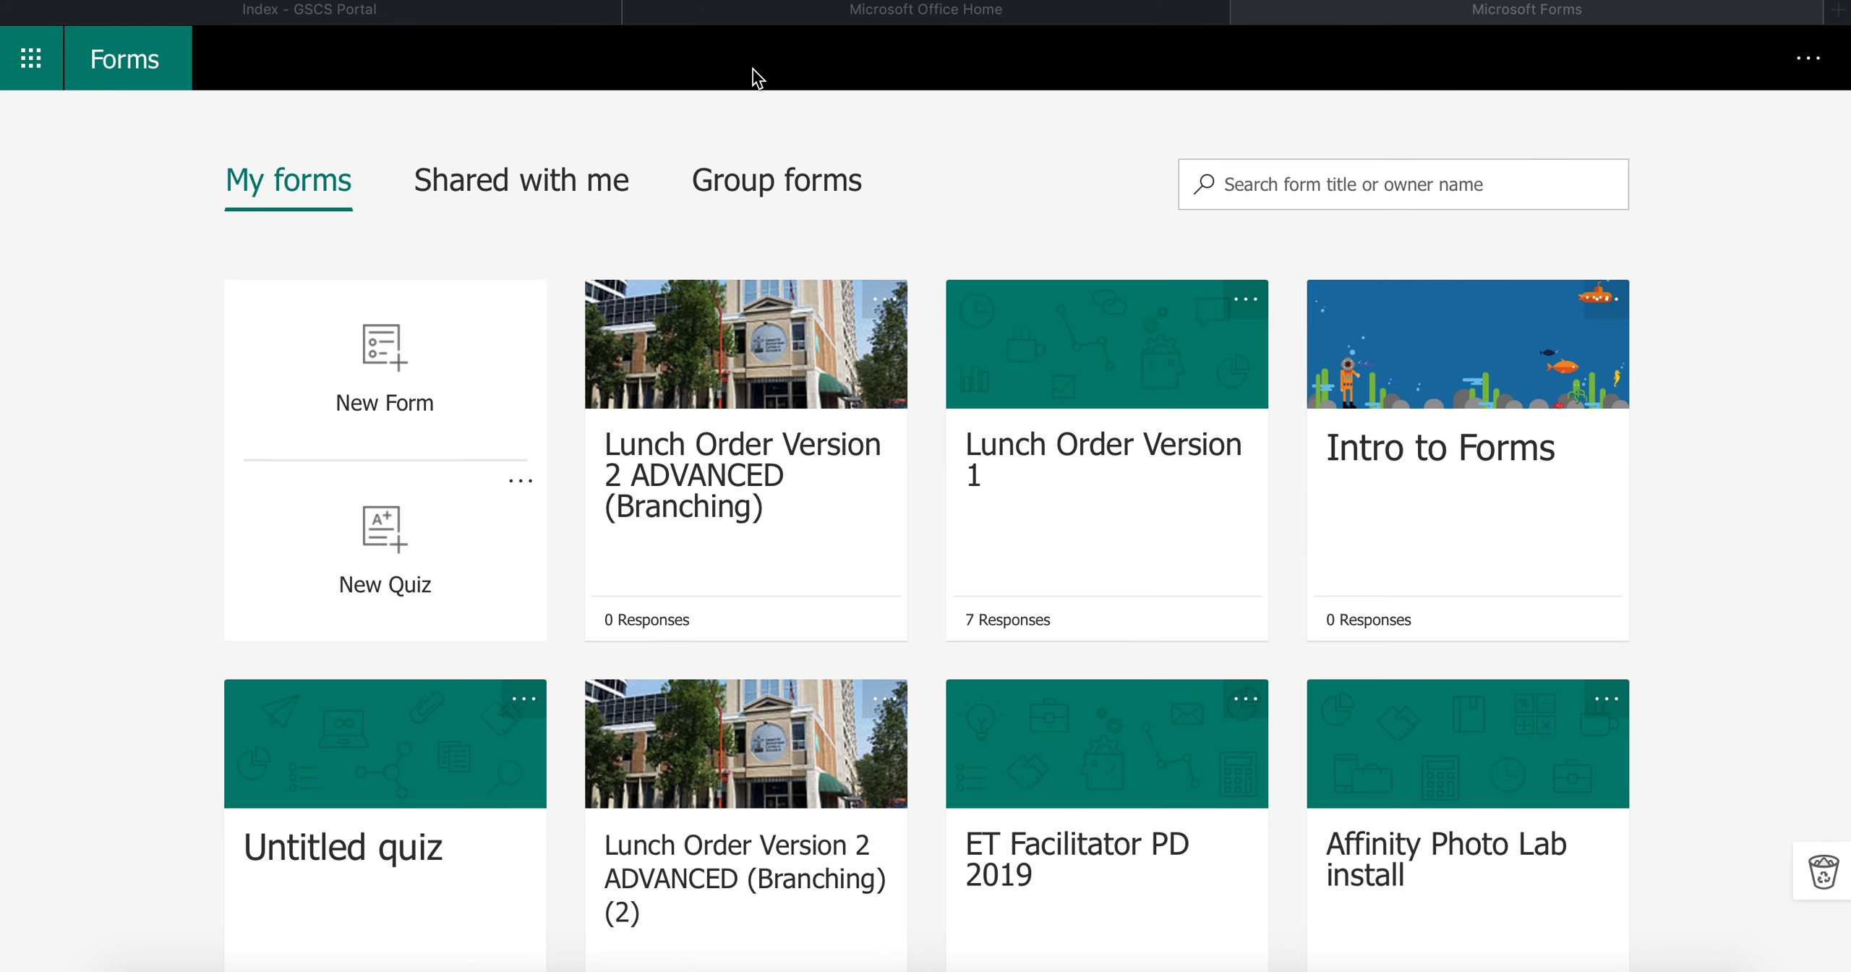